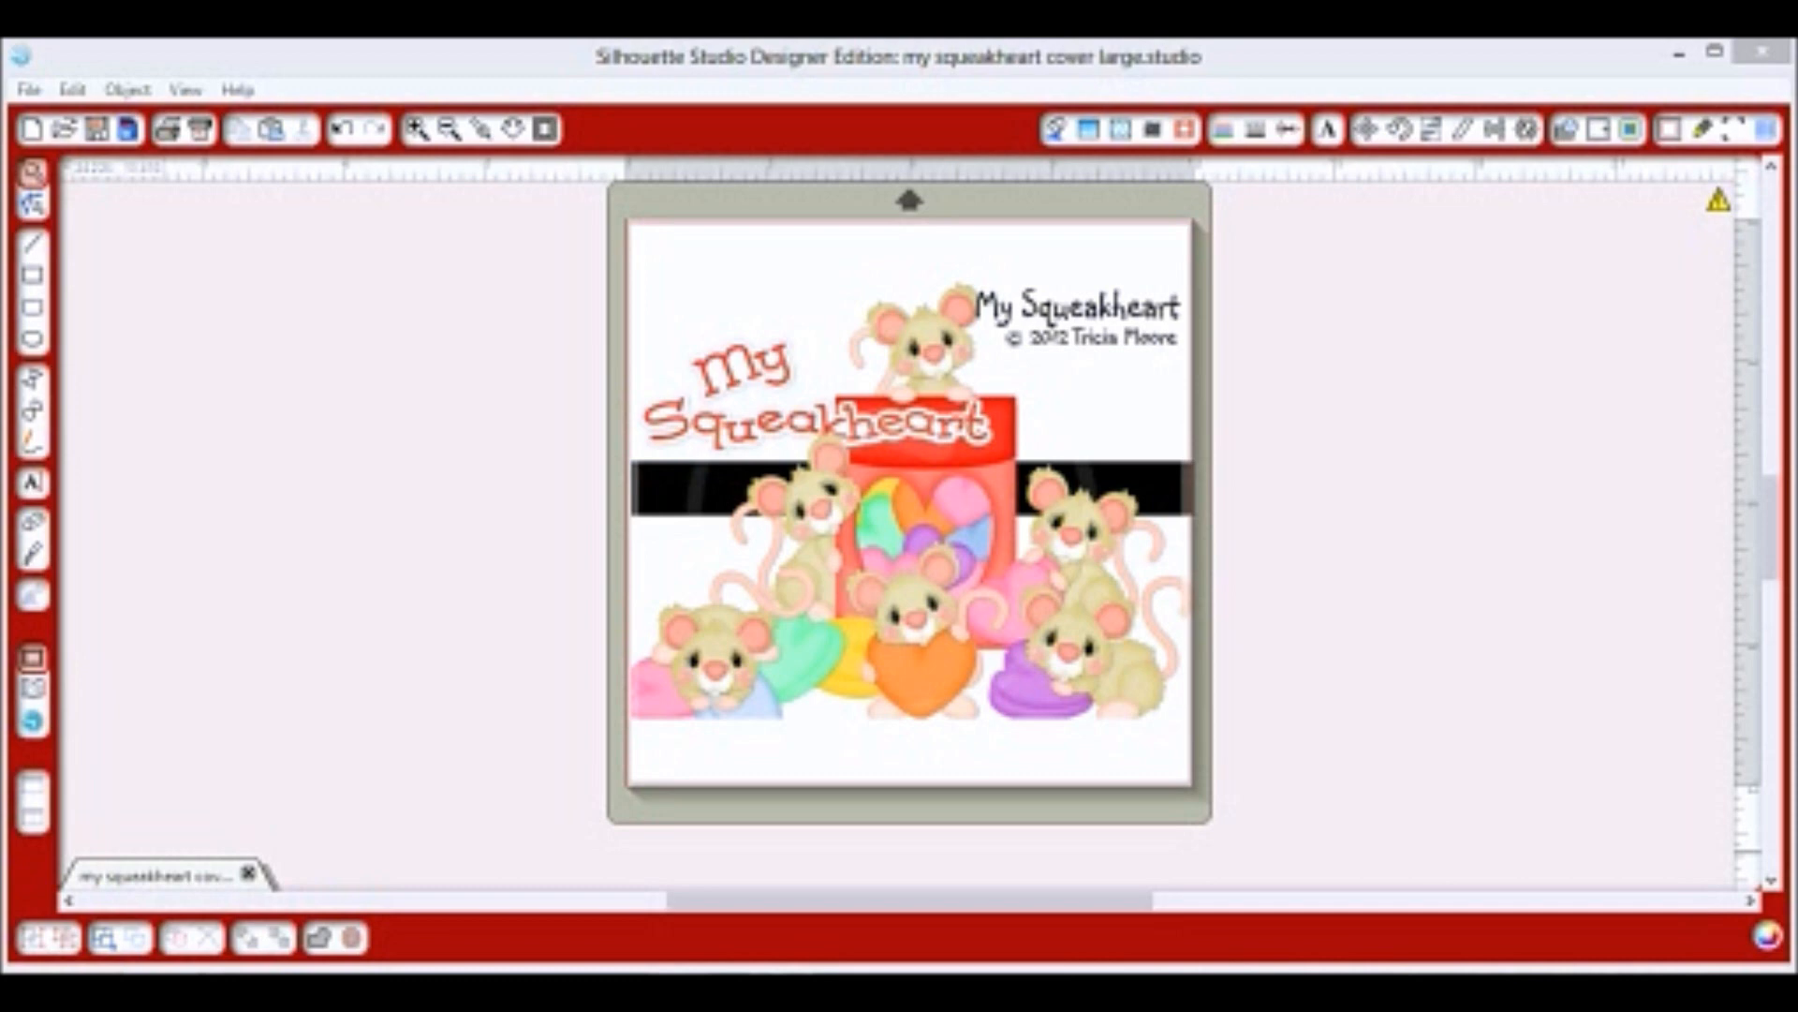
# Create a new blank Untitled document and show the grid at 1.000 in spacing, 4 divisions.
pyautogui.click(29, 90)
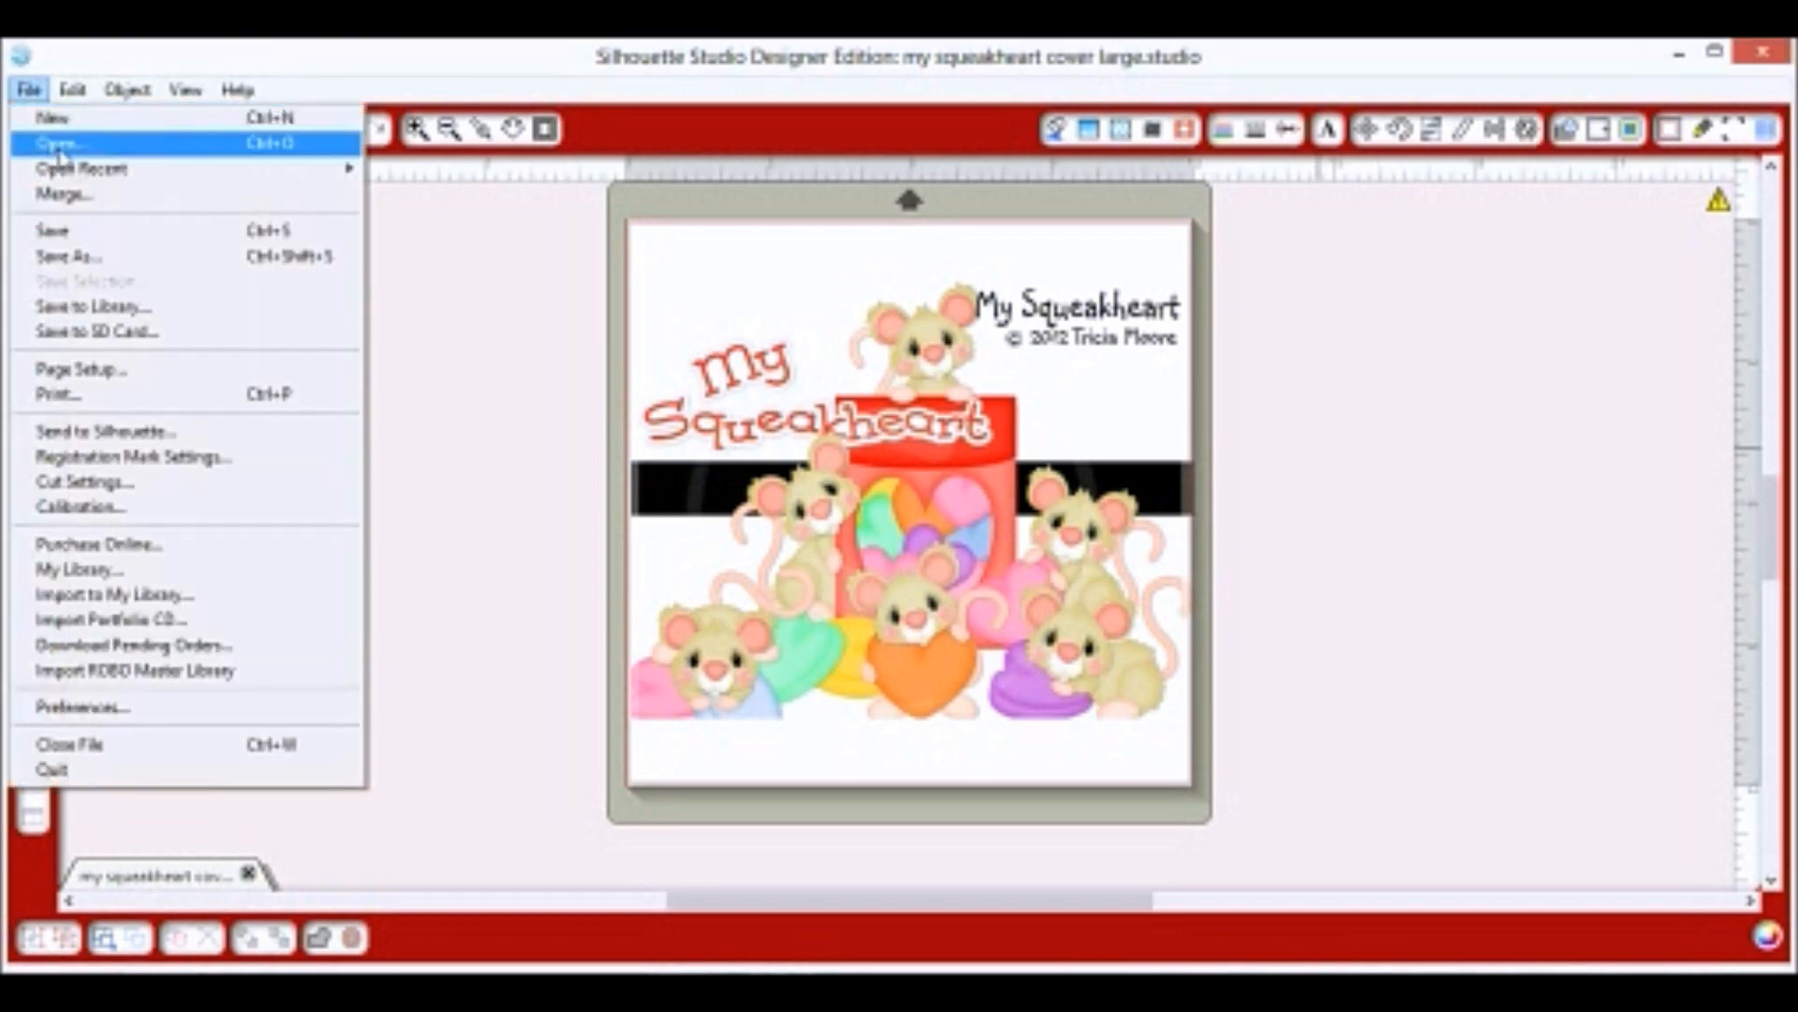
pyautogui.click(67, 119)
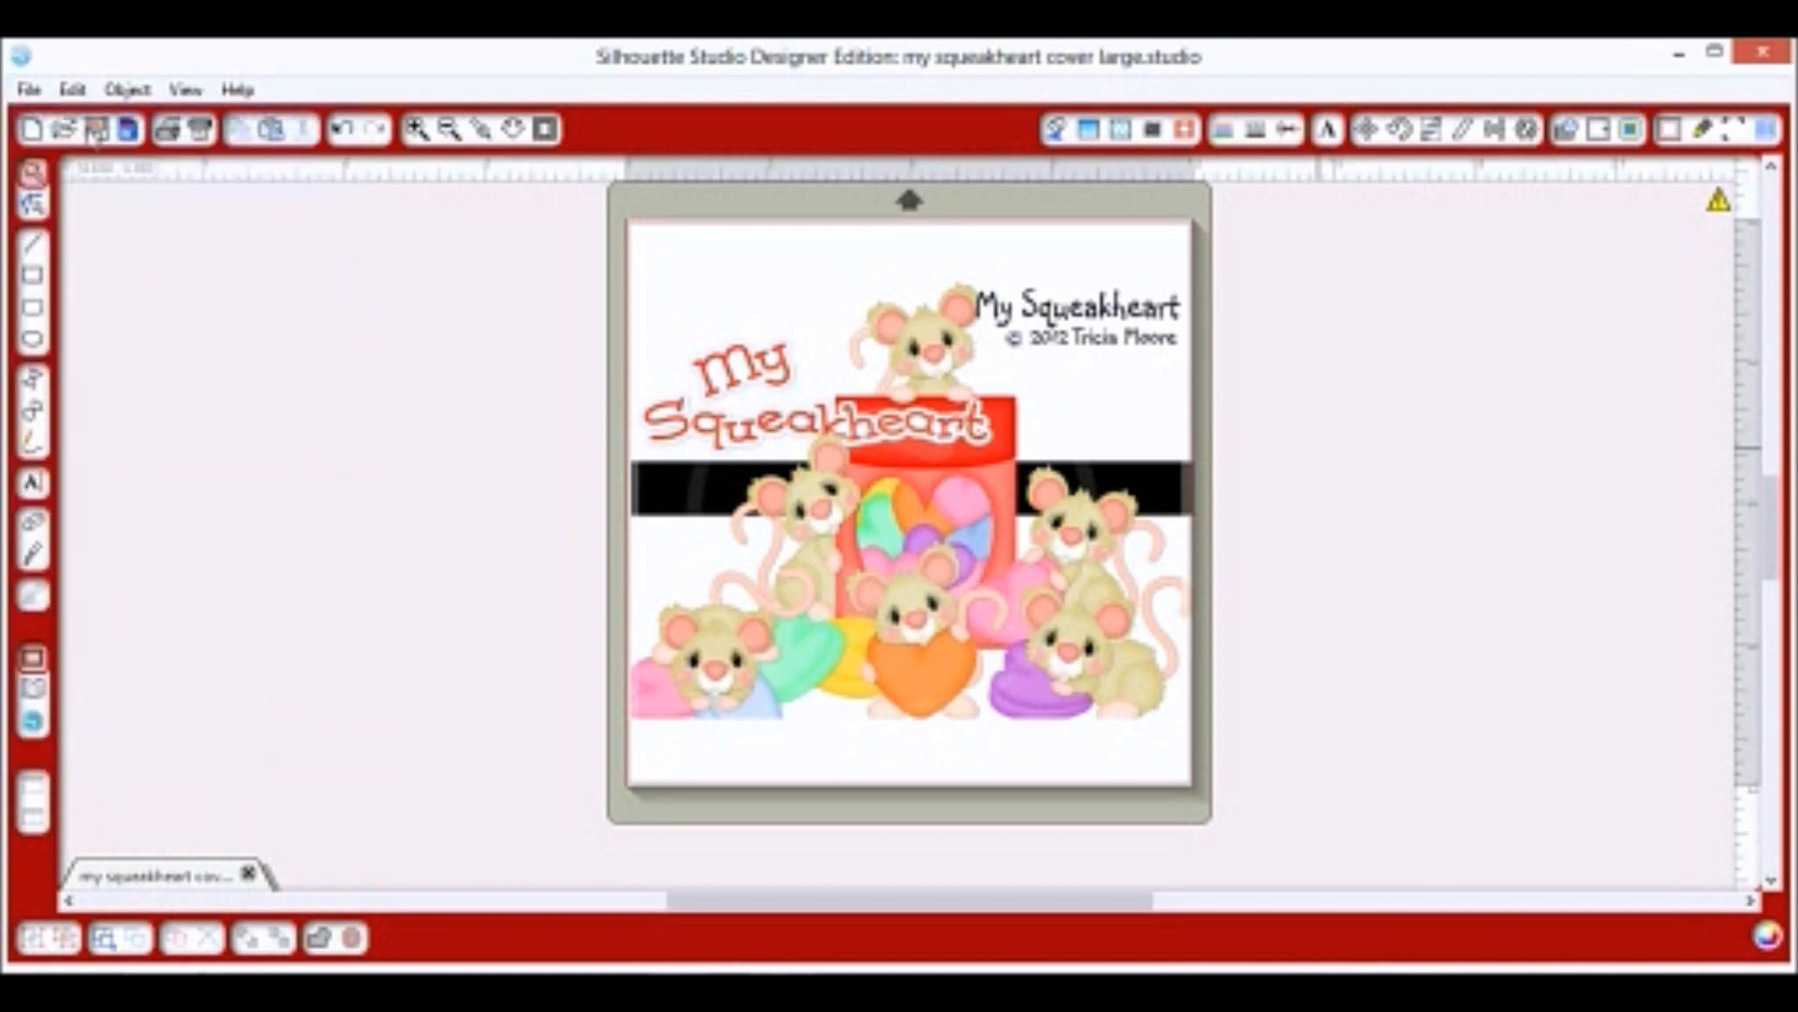
pyautogui.click(1766, 130)
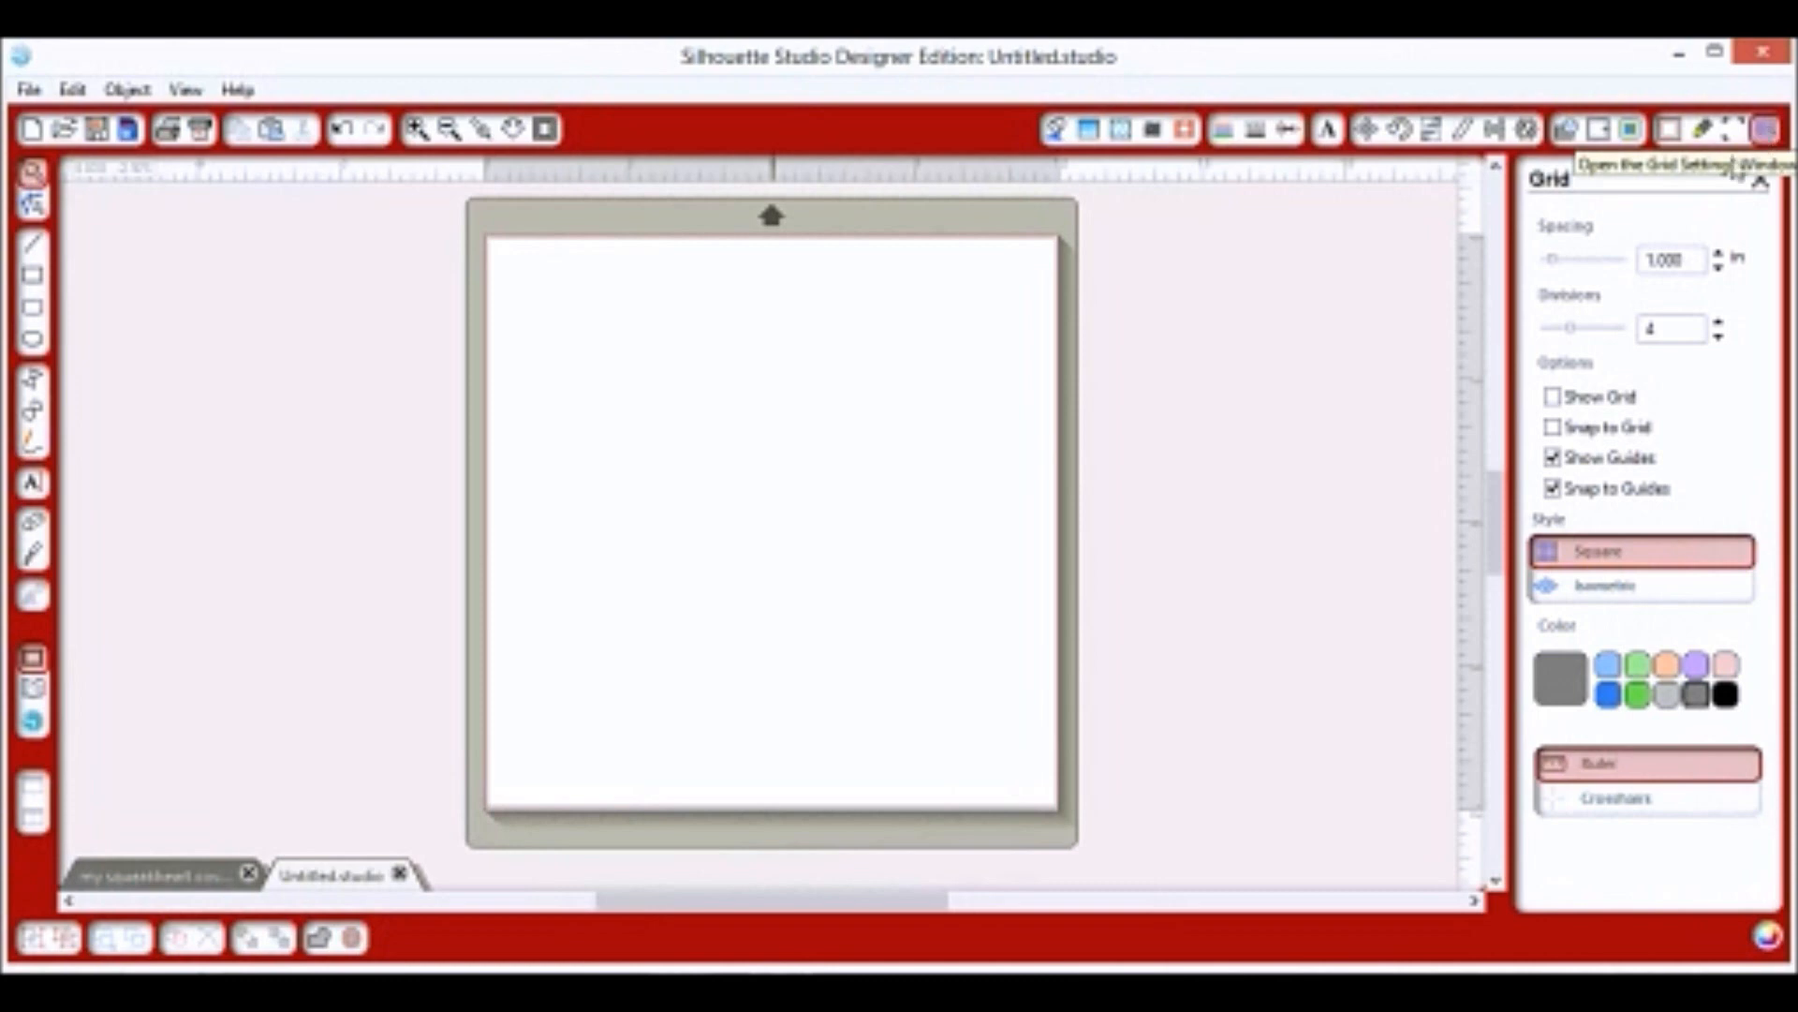
pyautogui.click(1553, 397)
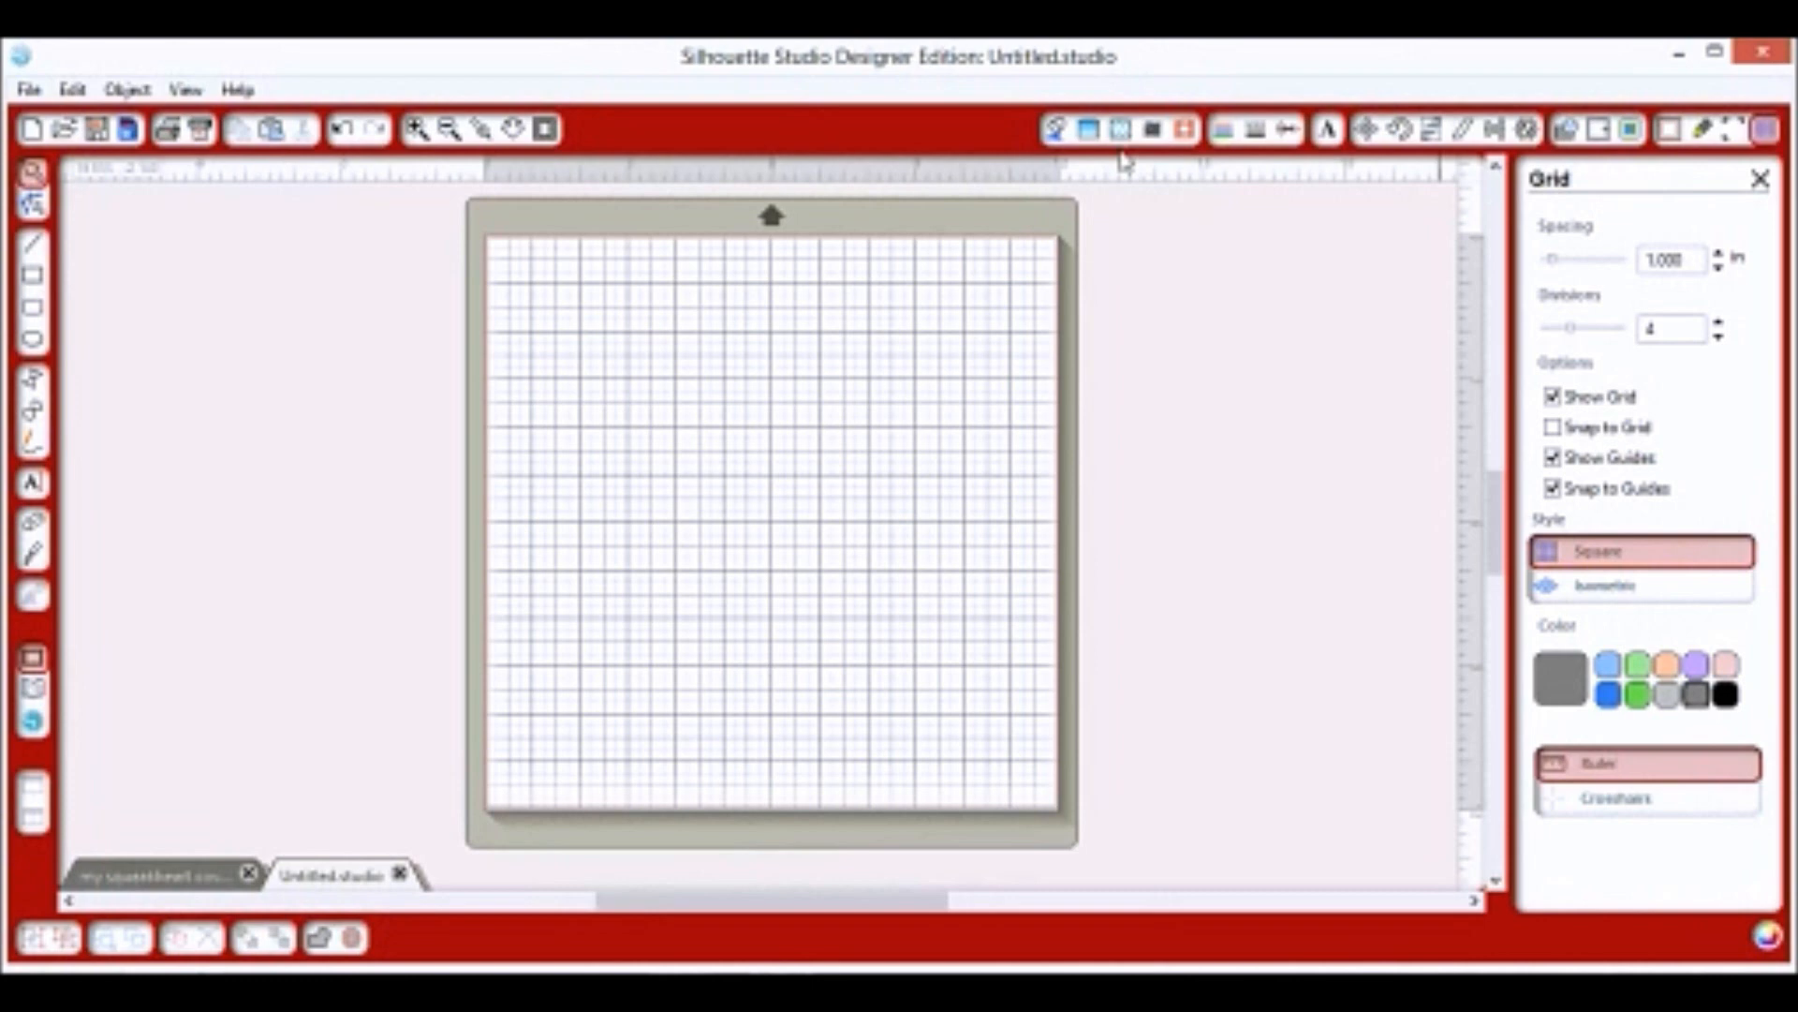
# In the candy box folder, list All Files and place the finished candy box picture on the canvas.
pyautogui.click(29, 89)
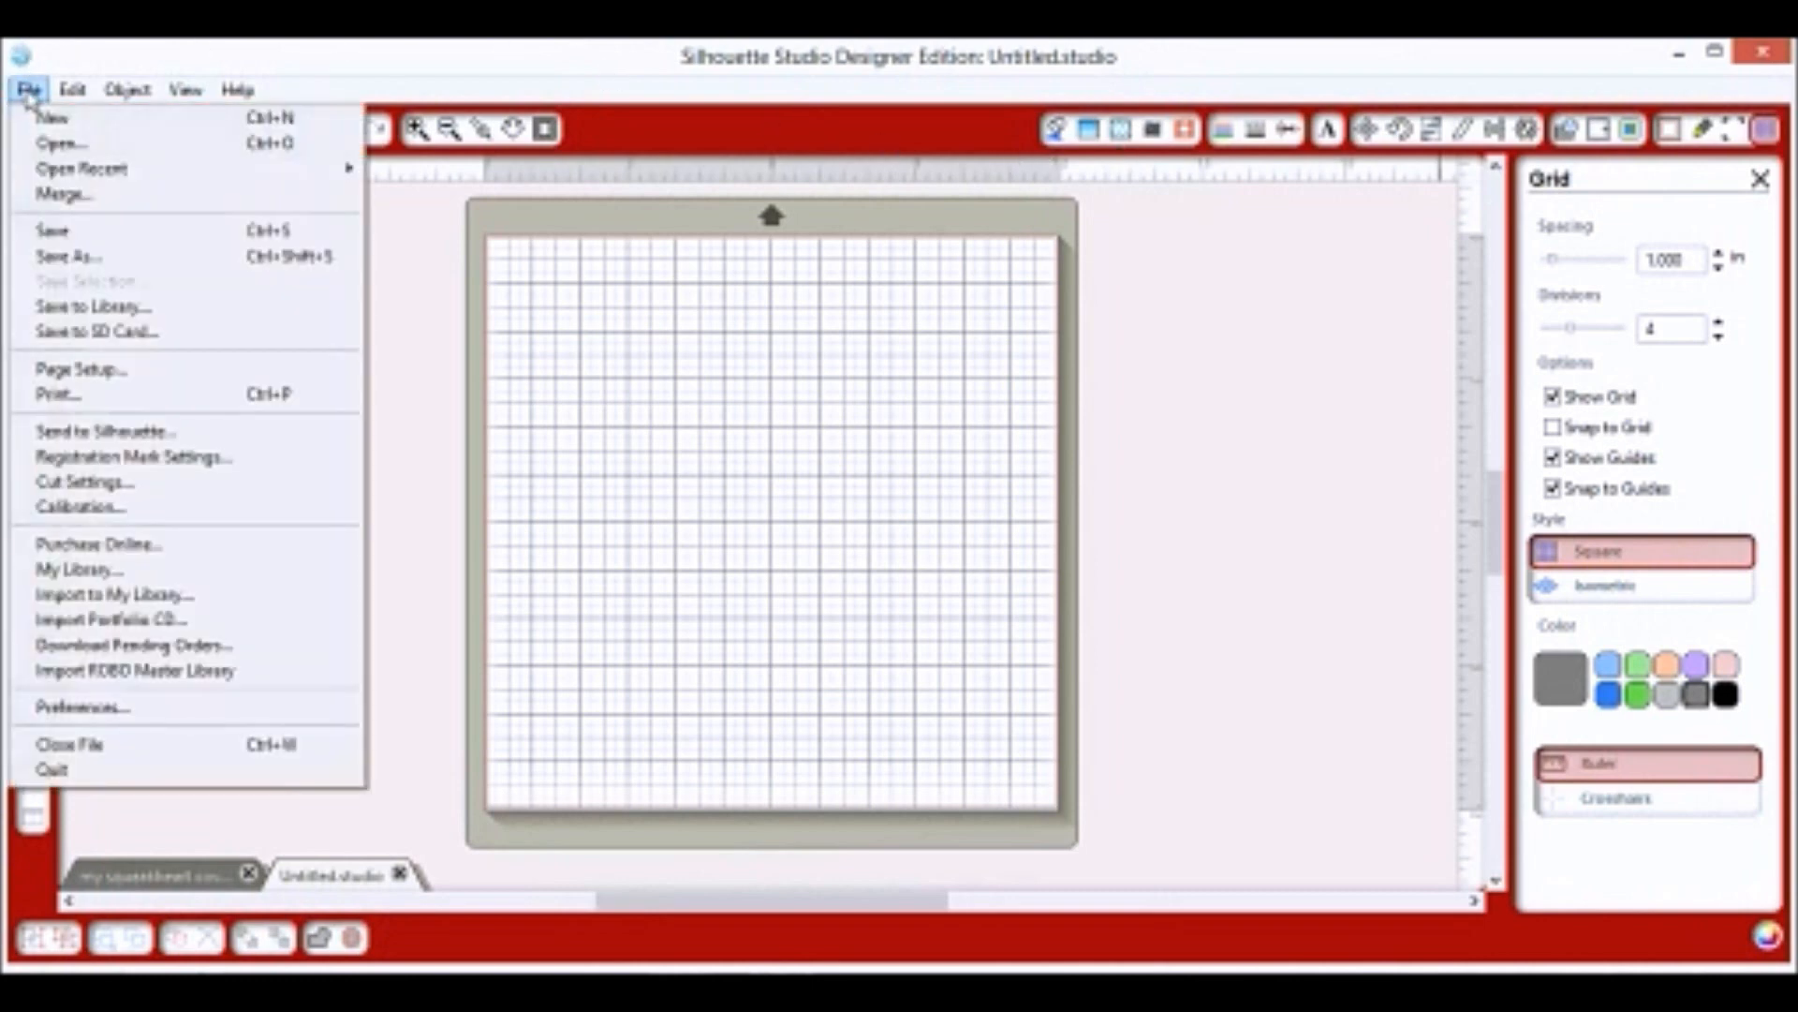
pyautogui.click(50, 150)
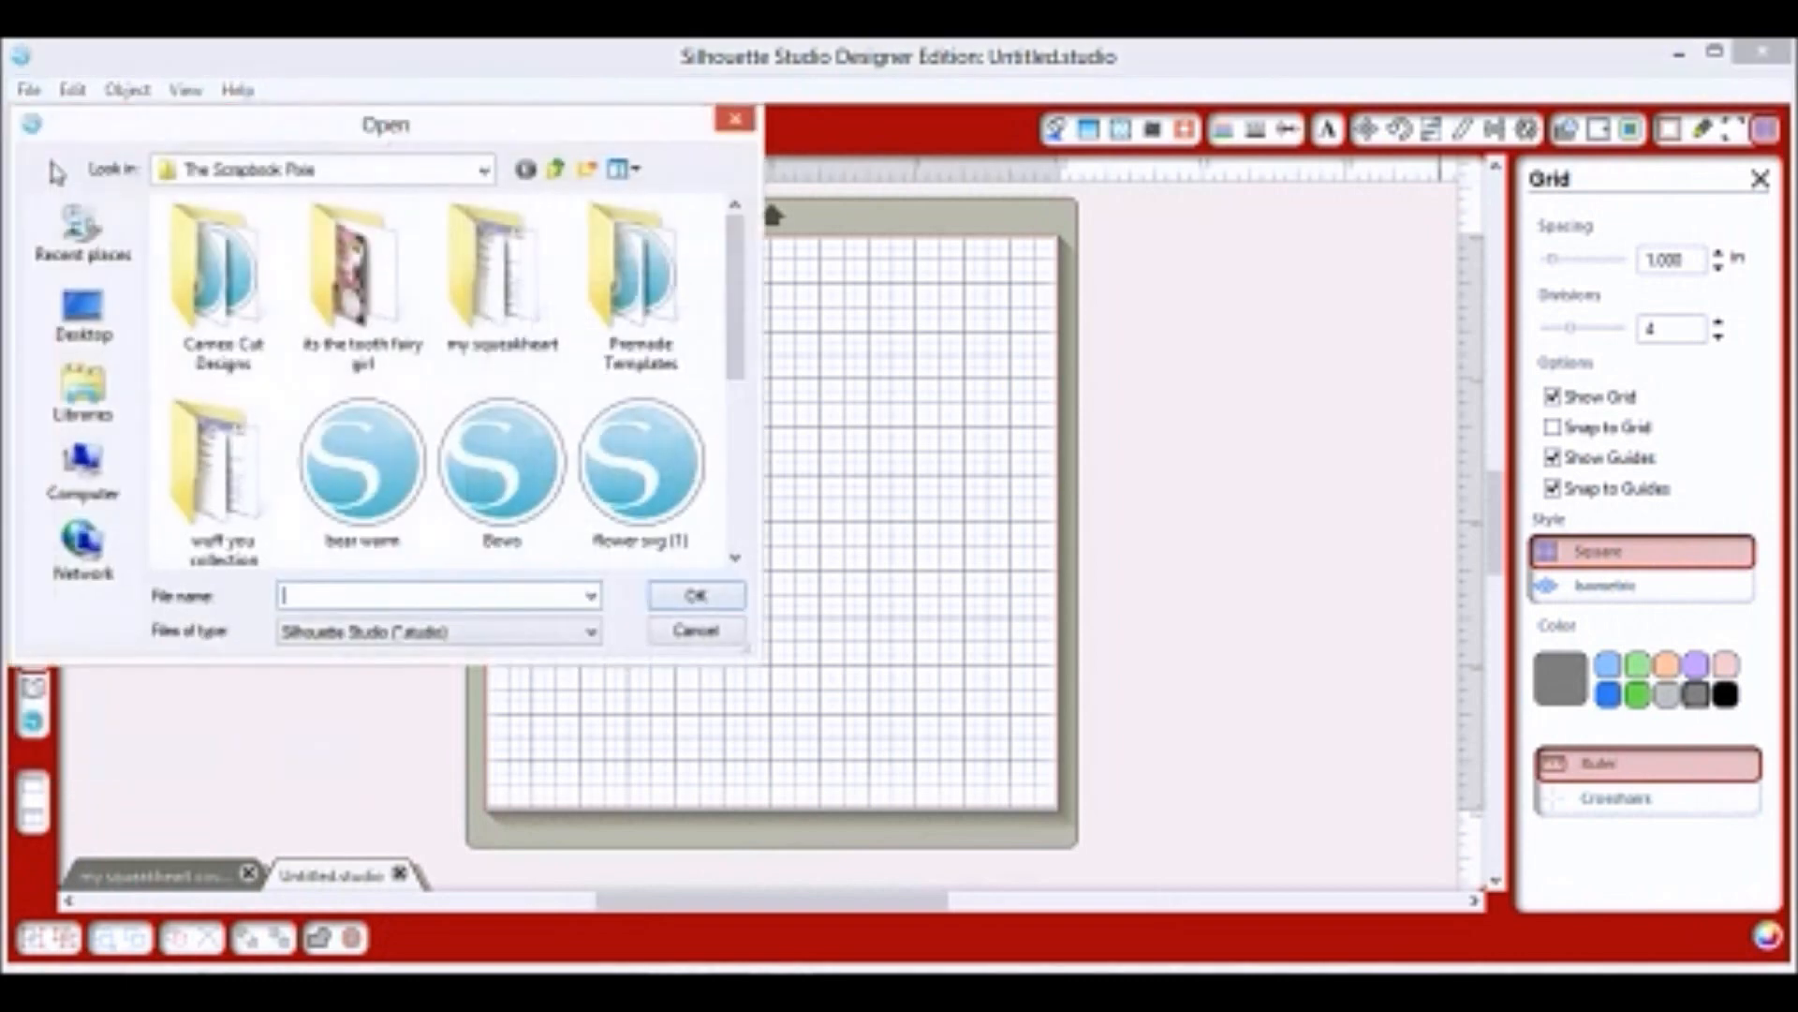
pyautogui.doubleClick(487, 289)
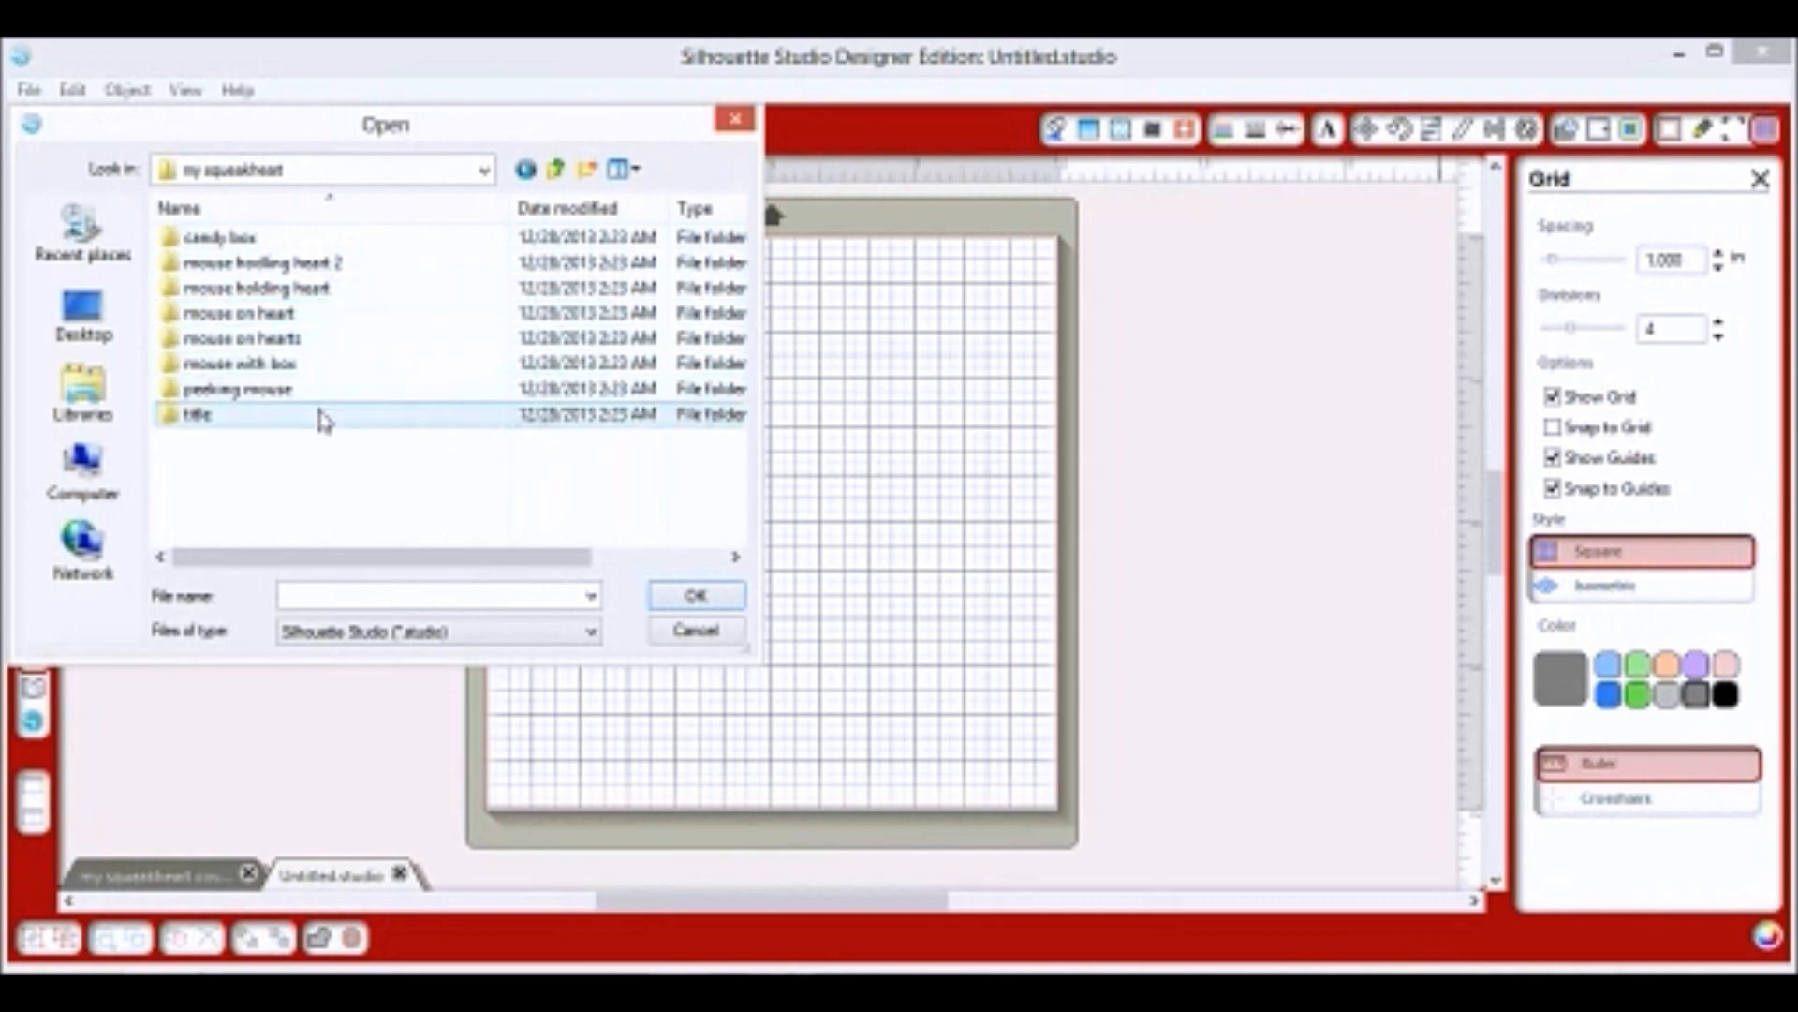
pyautogui.click(309, 240)
pyautogui.doubleClick(300, 245)
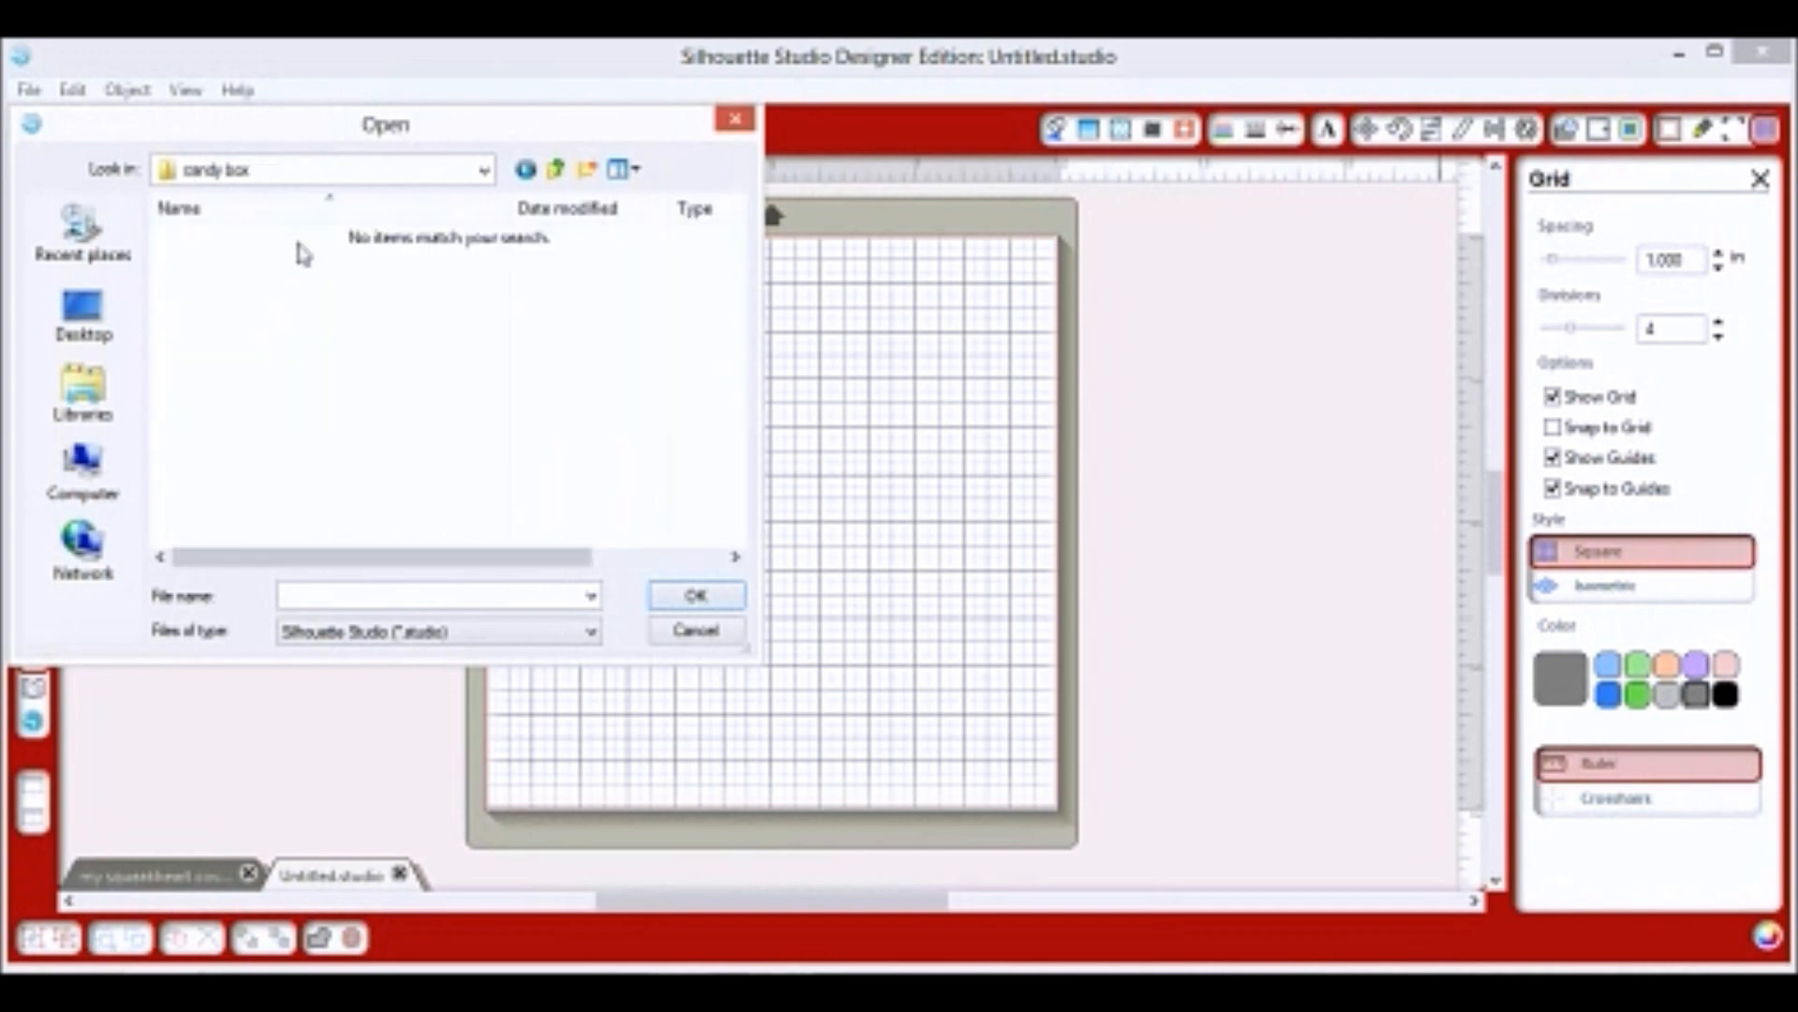
pyautogui.click(575, 644)
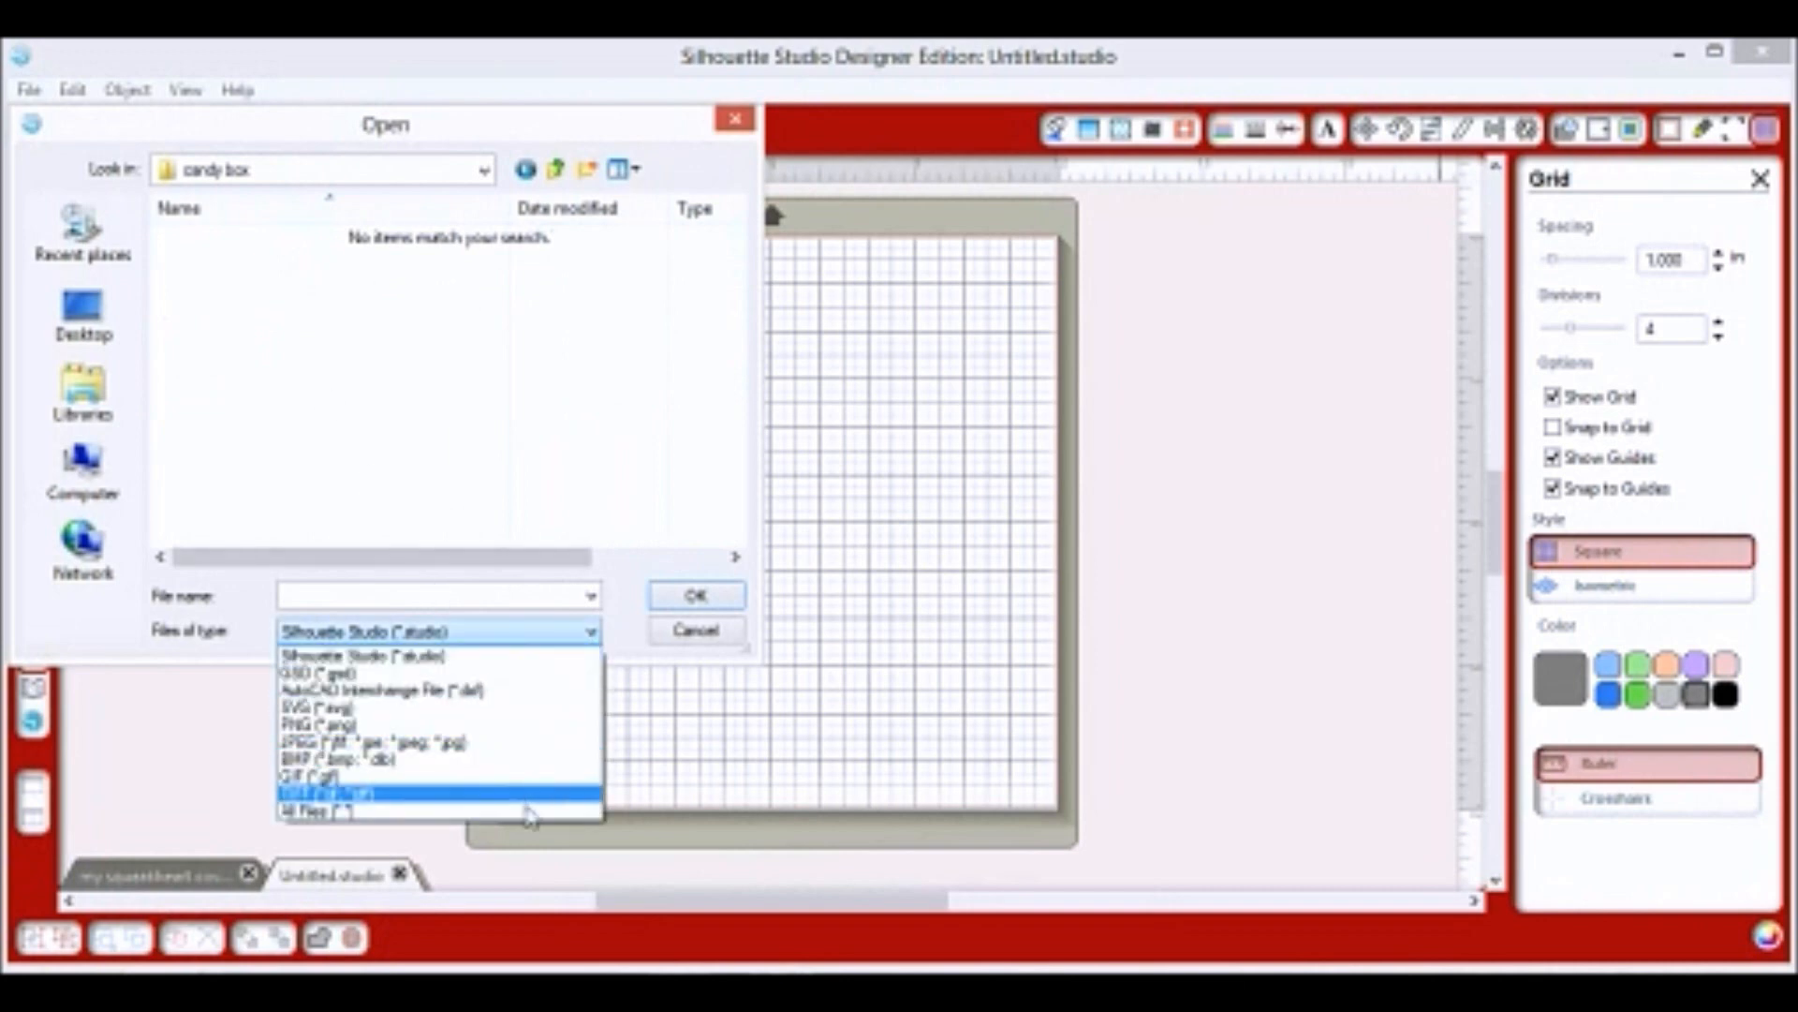
pyautogui.click(529, 822)
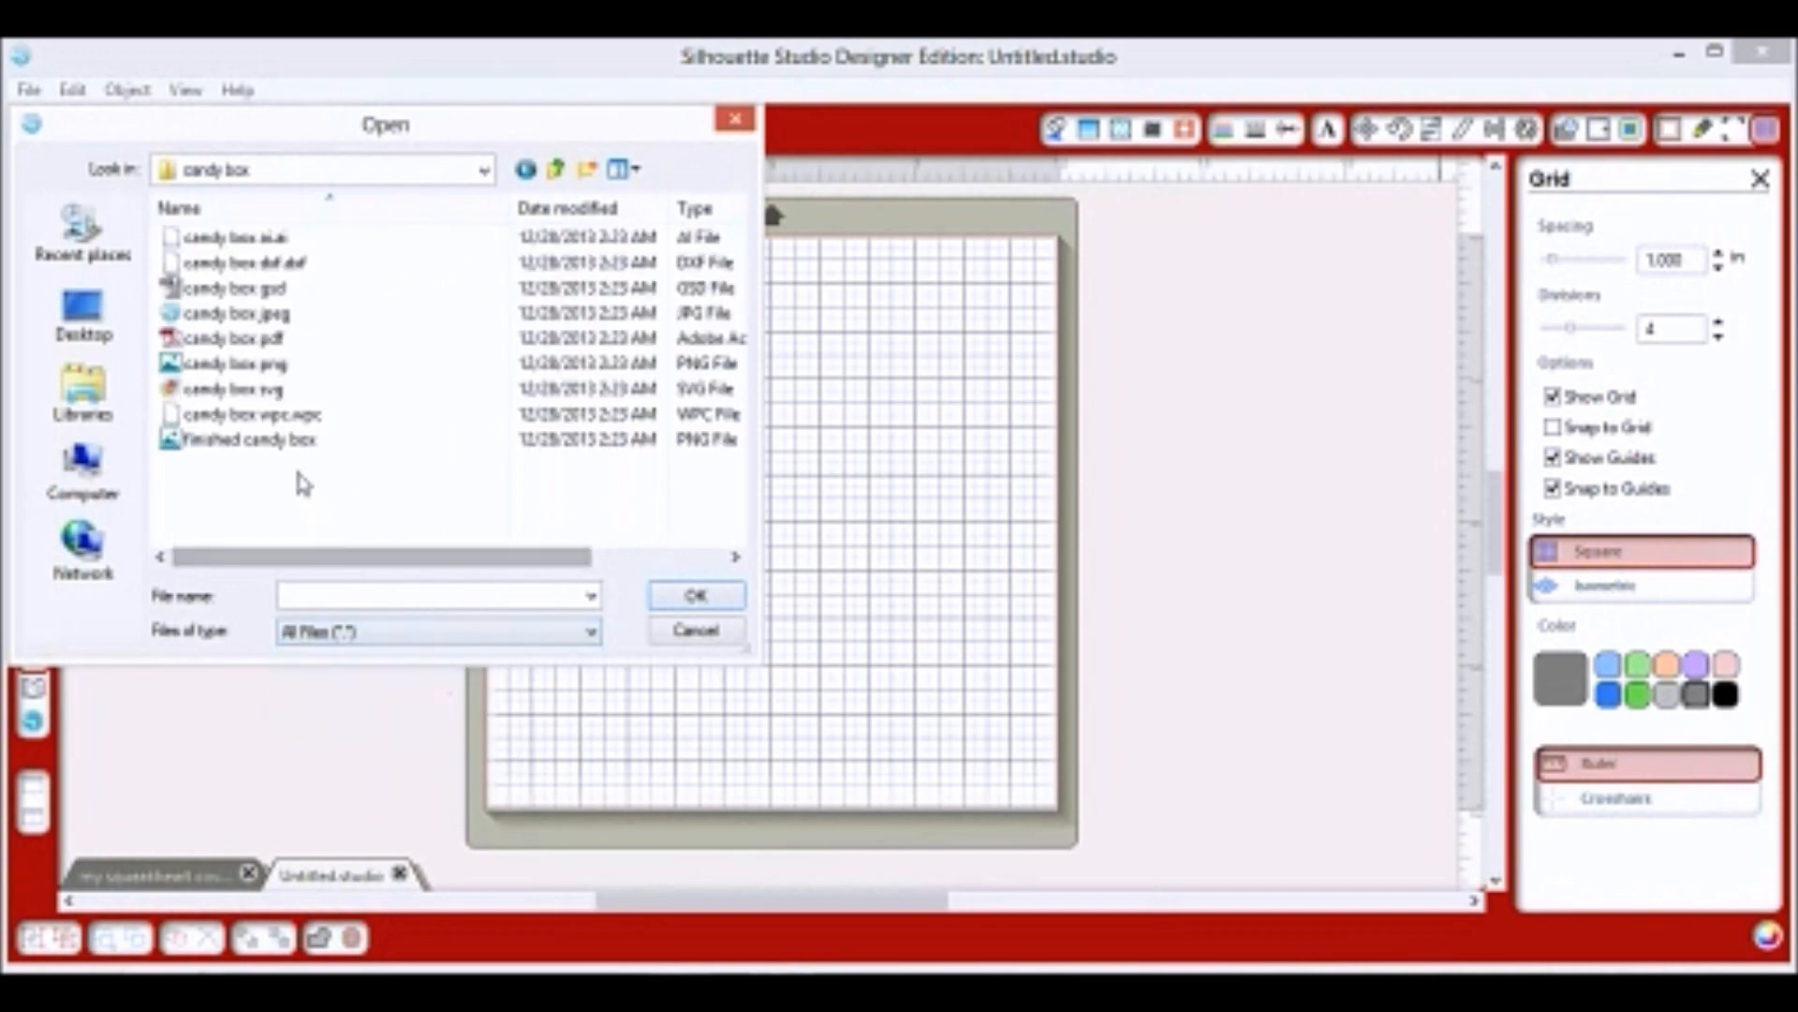
pyautogui.moveTo(290, 451)
pyautogui.mouseDown()
pyautogui.moveTo(462, 715)
pyautogui.moveTo(506, 831)
pyautogui.moveTo(640, 827)
pyautogui.moveTo(1024, 735)
pyautogui.moveTo(1296, 574)
pyautogui.moveTo(1279, 566)
pyautogui.mouseUp()
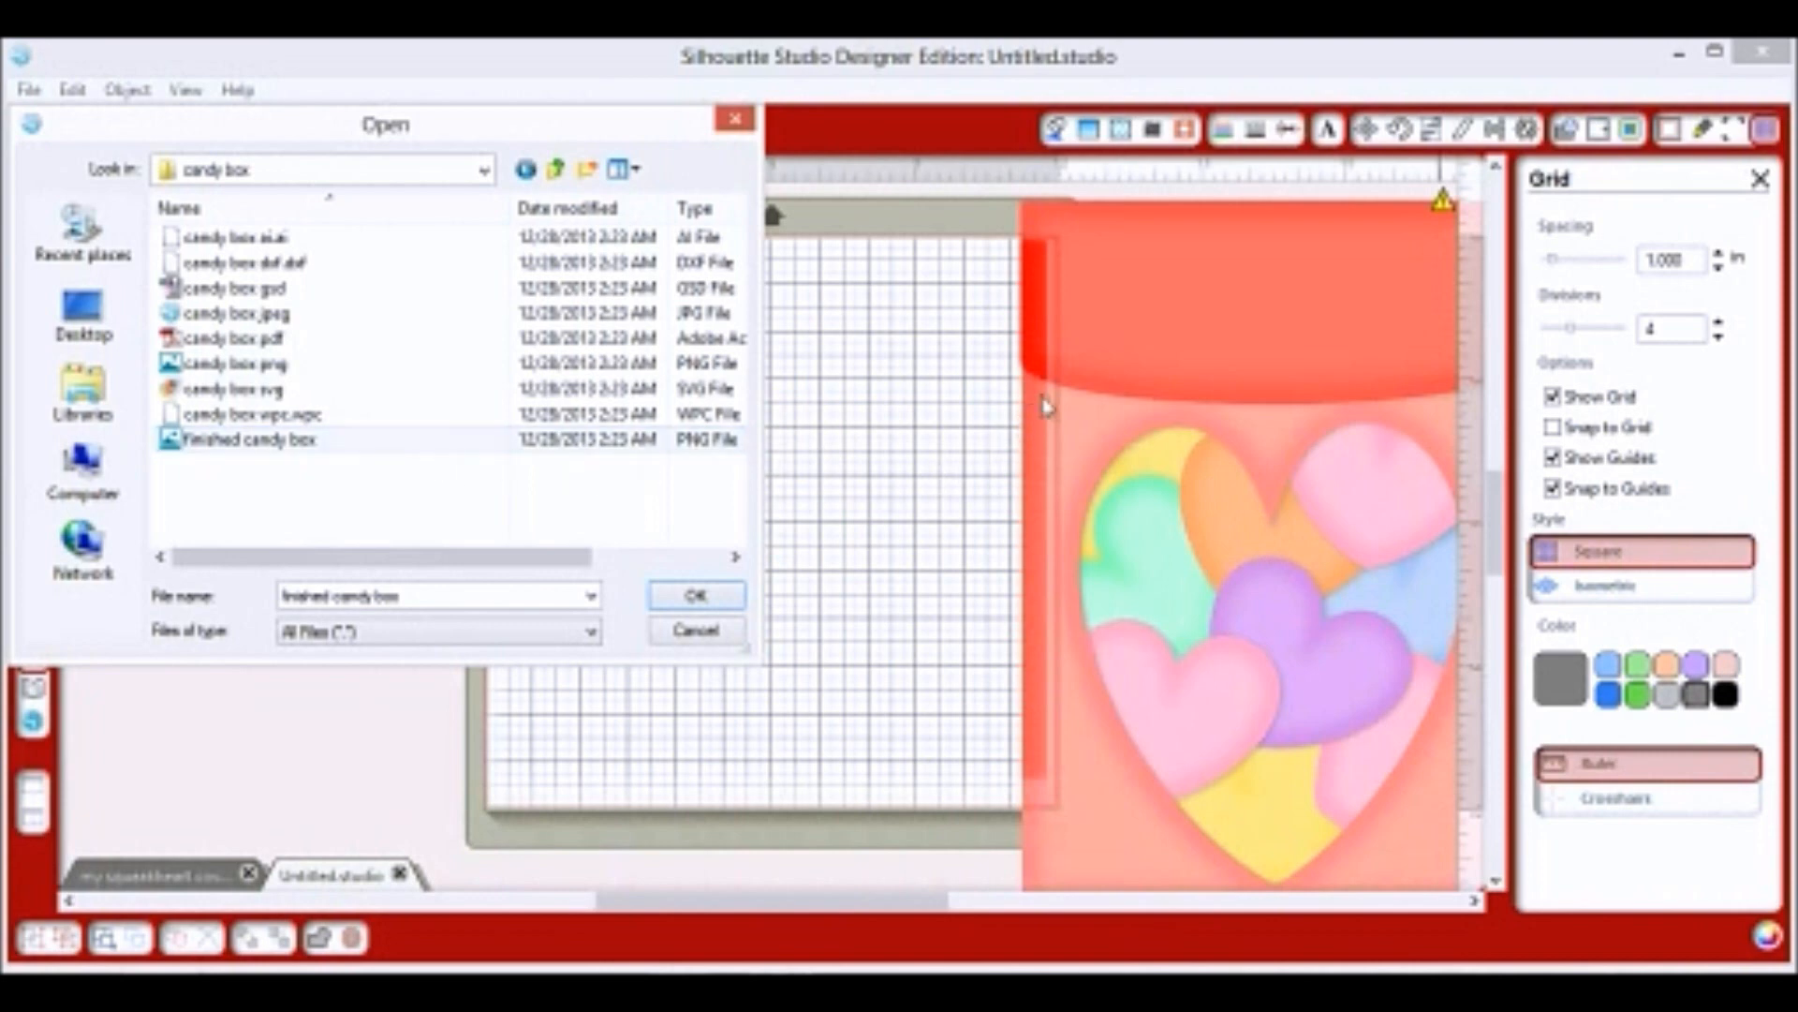
# Place the finished mouse holding heart 2, mouse holding heart and mouse on heart pictures, then close the dialog.
pyautogui.click(557, 171)
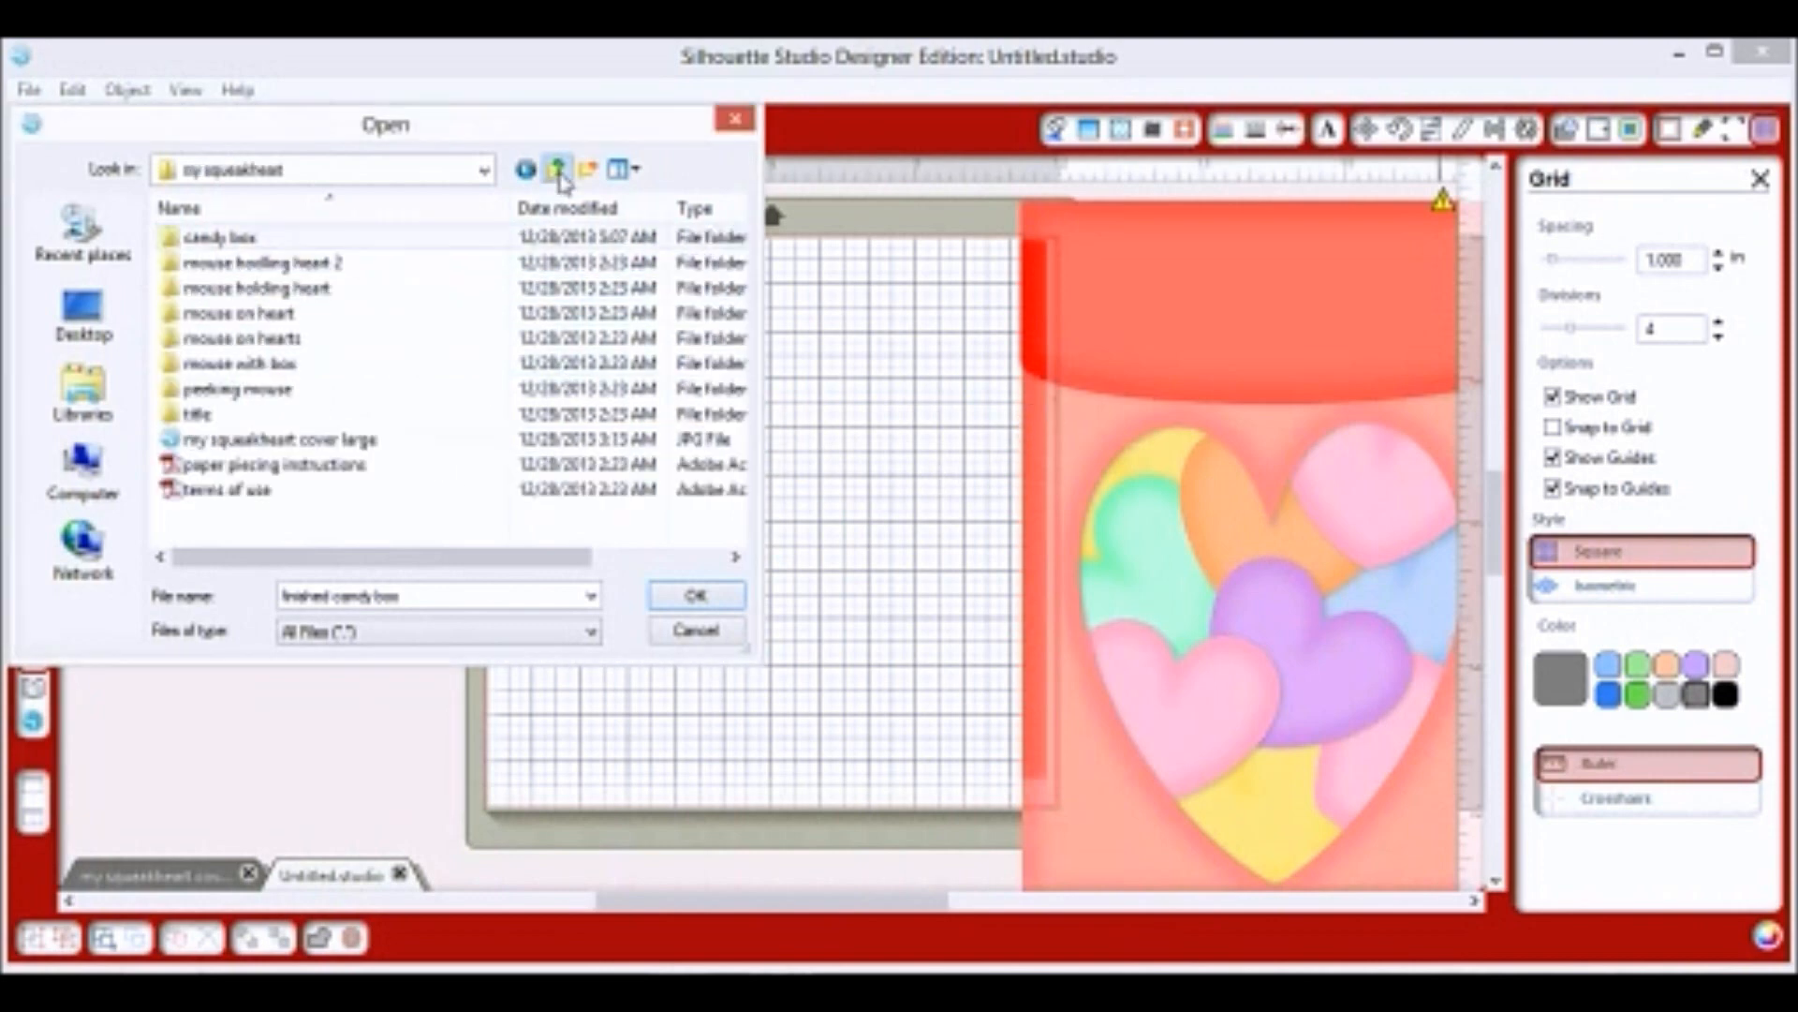
pyautogui.doubleClick(302, 266)
pyautogui.moveTo(264, 239); pyautogui.dragTo(386, 777)
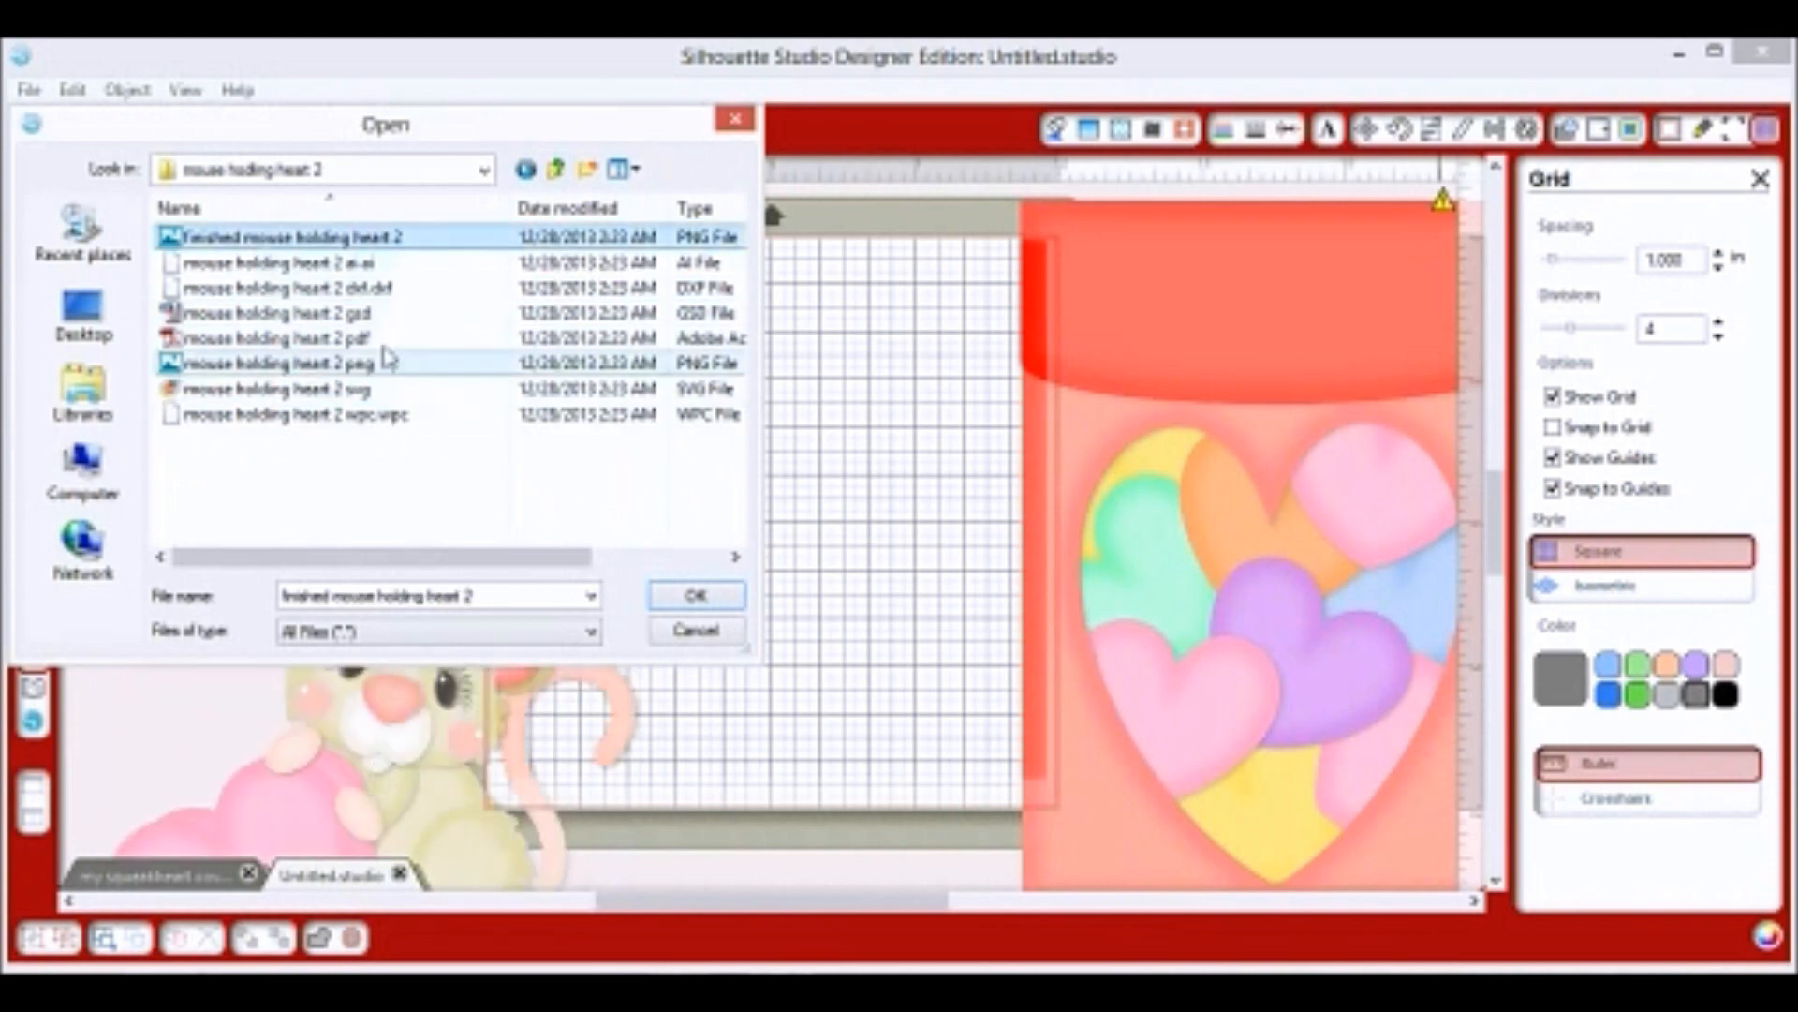
pyautogui.click(555, 169)
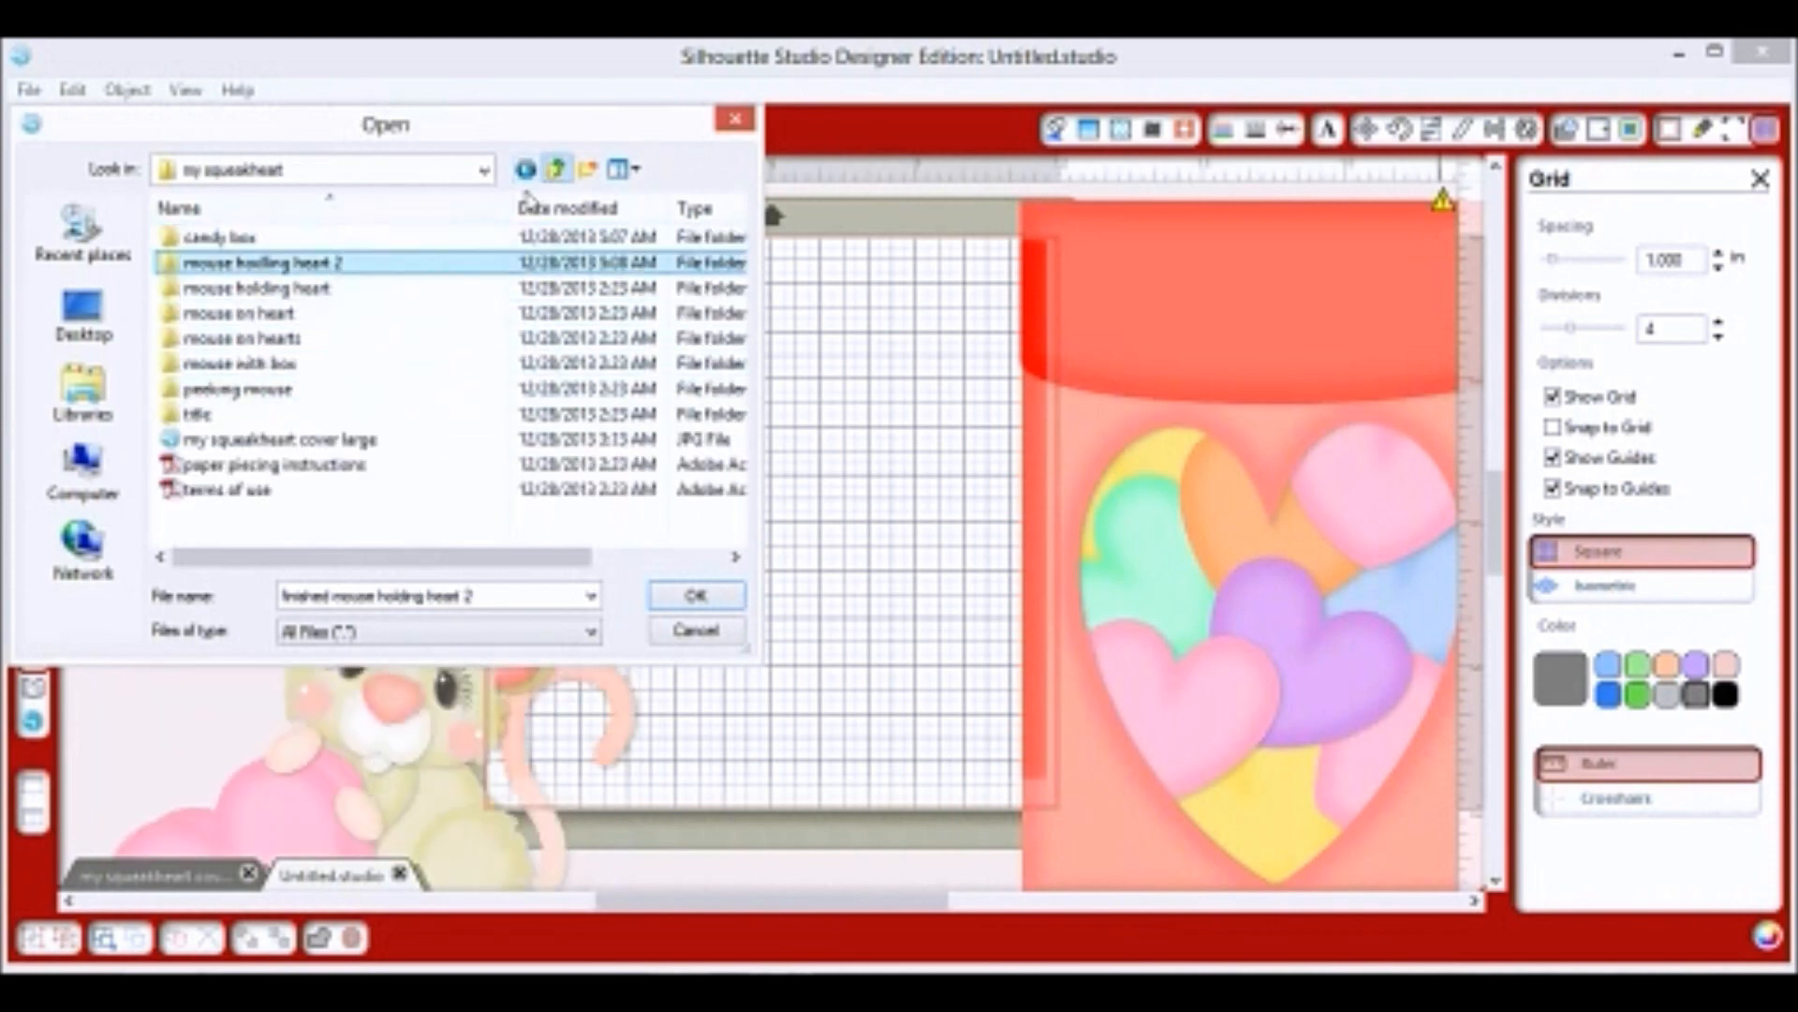
pyautogui.doubleClick(389, 290)
pyautogui.moveTo(384, 238); pyautogui.dragTo(803, 611)
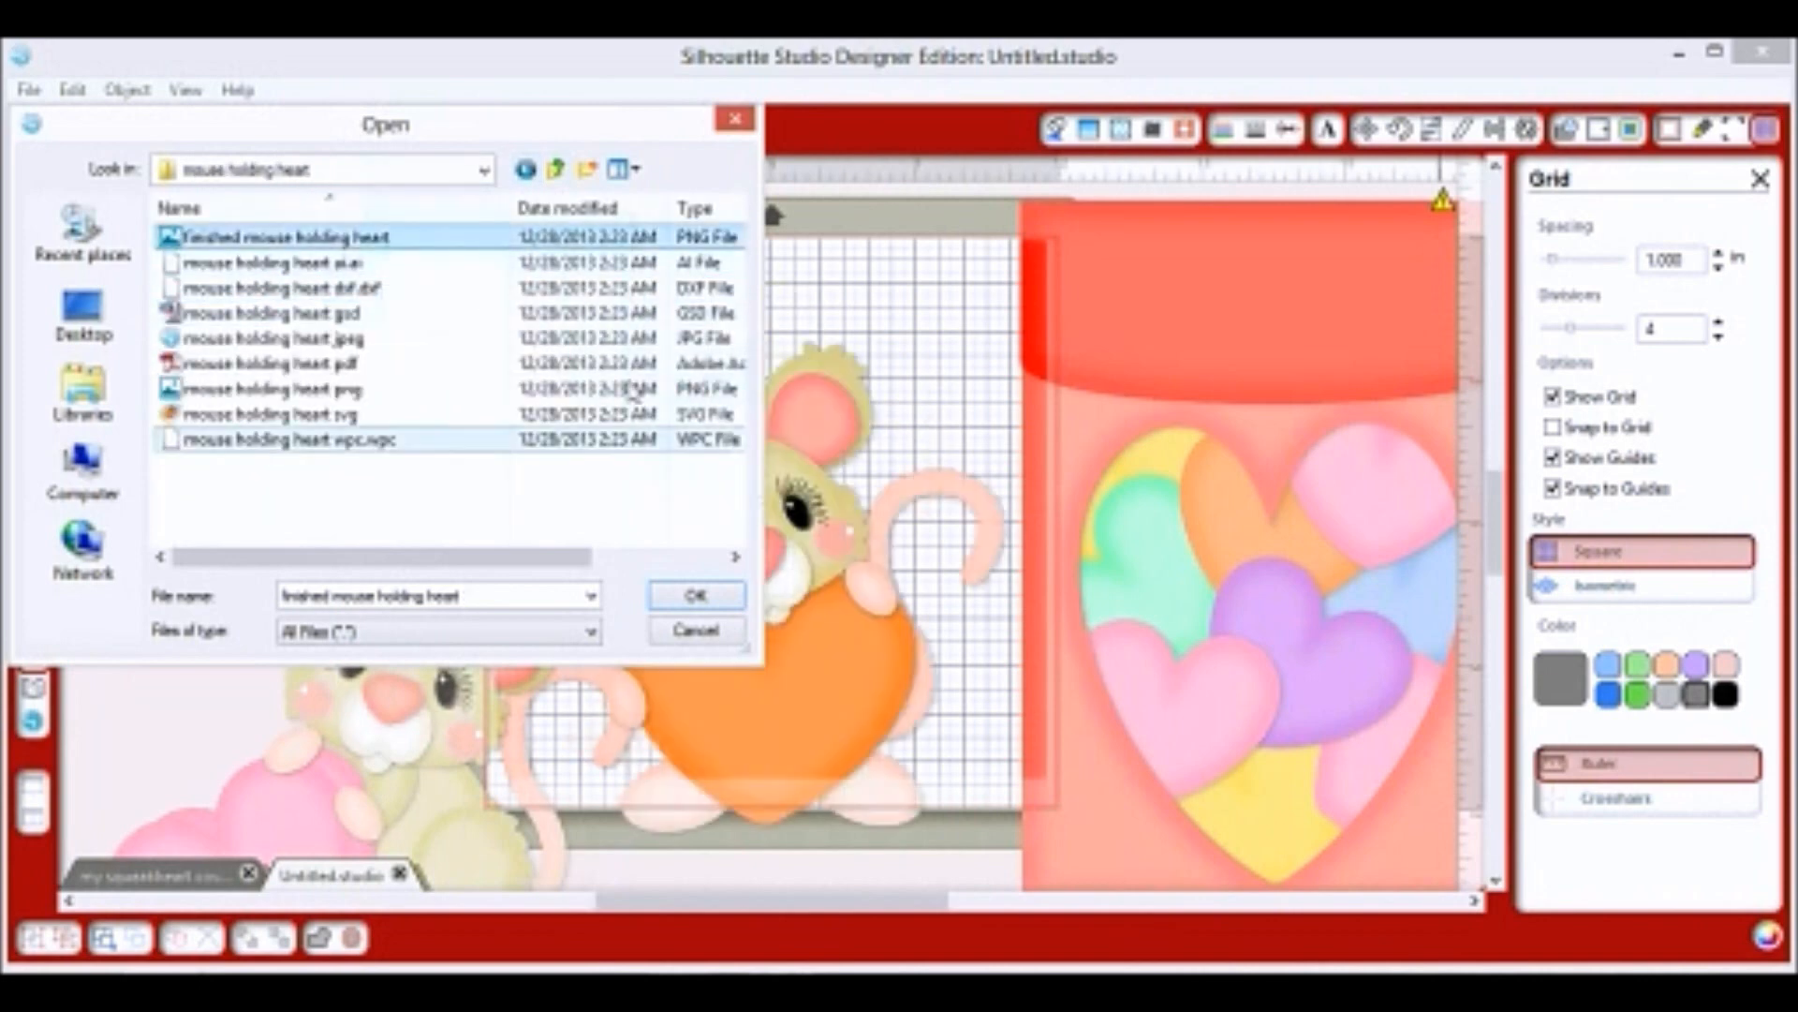
pyautogui.click(555, 168)
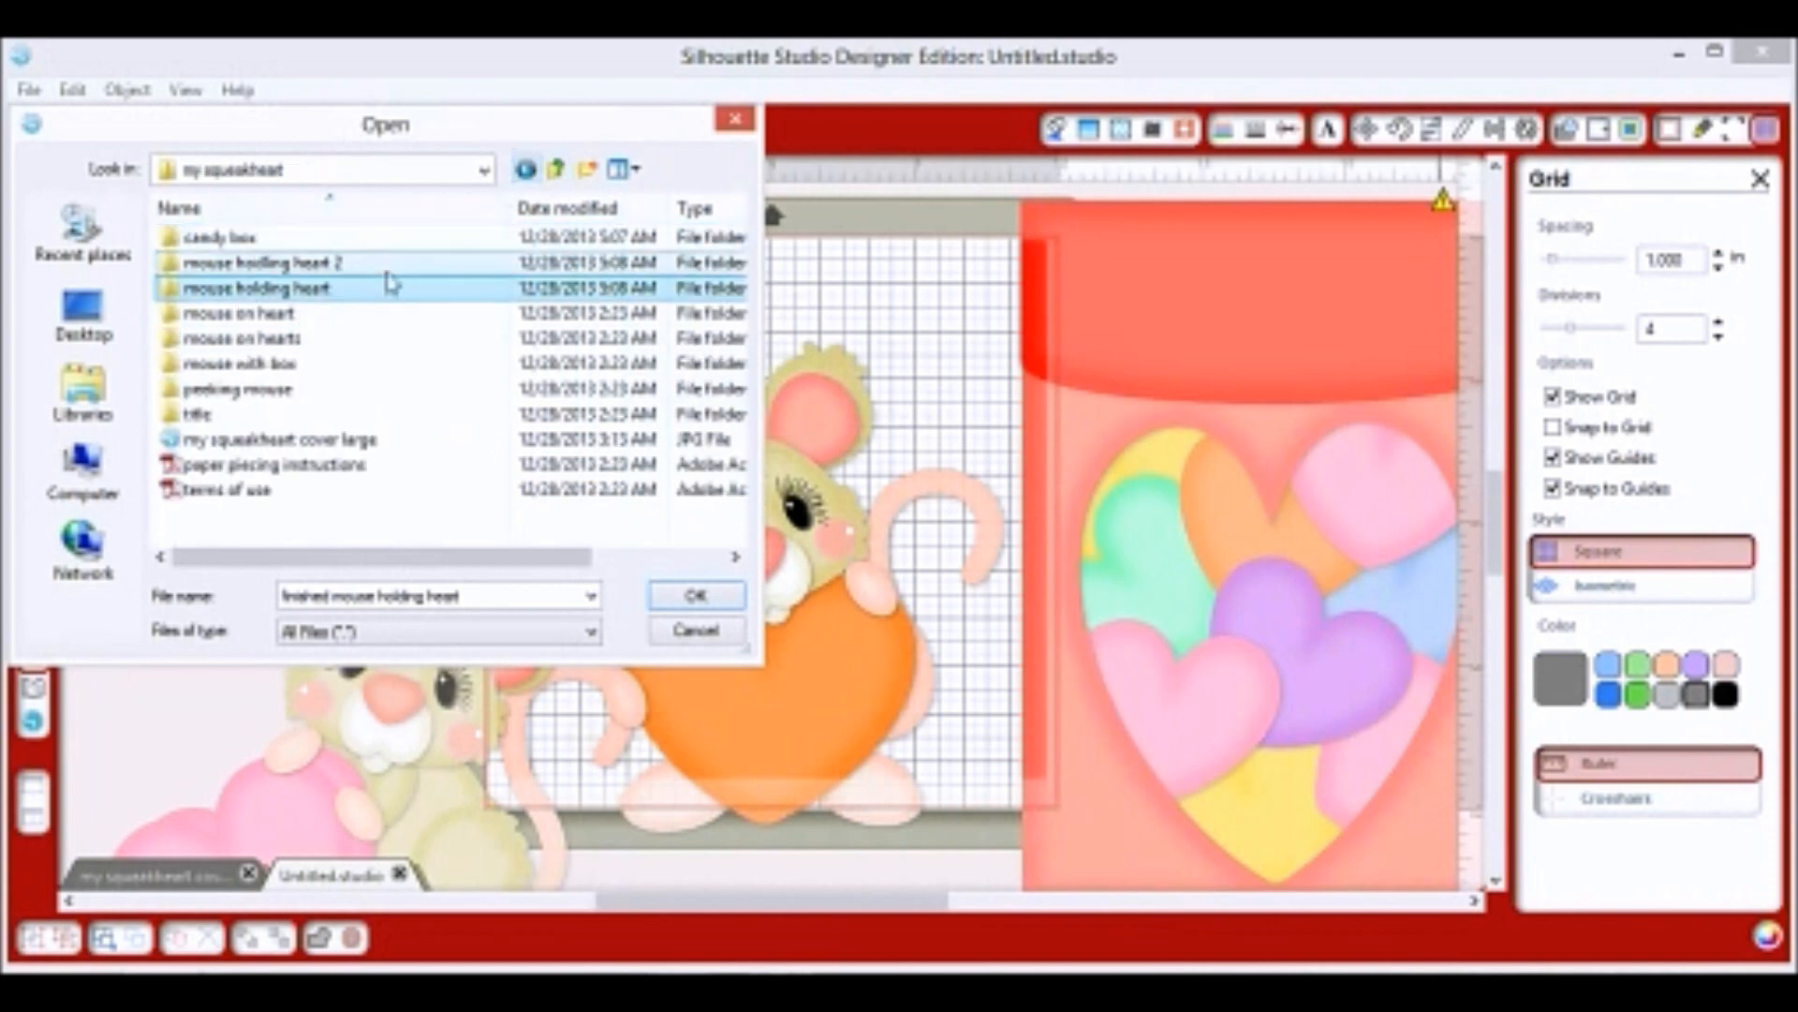
pyautogui.click(286, 319)
pyautogui.doubleClick(286, 317)
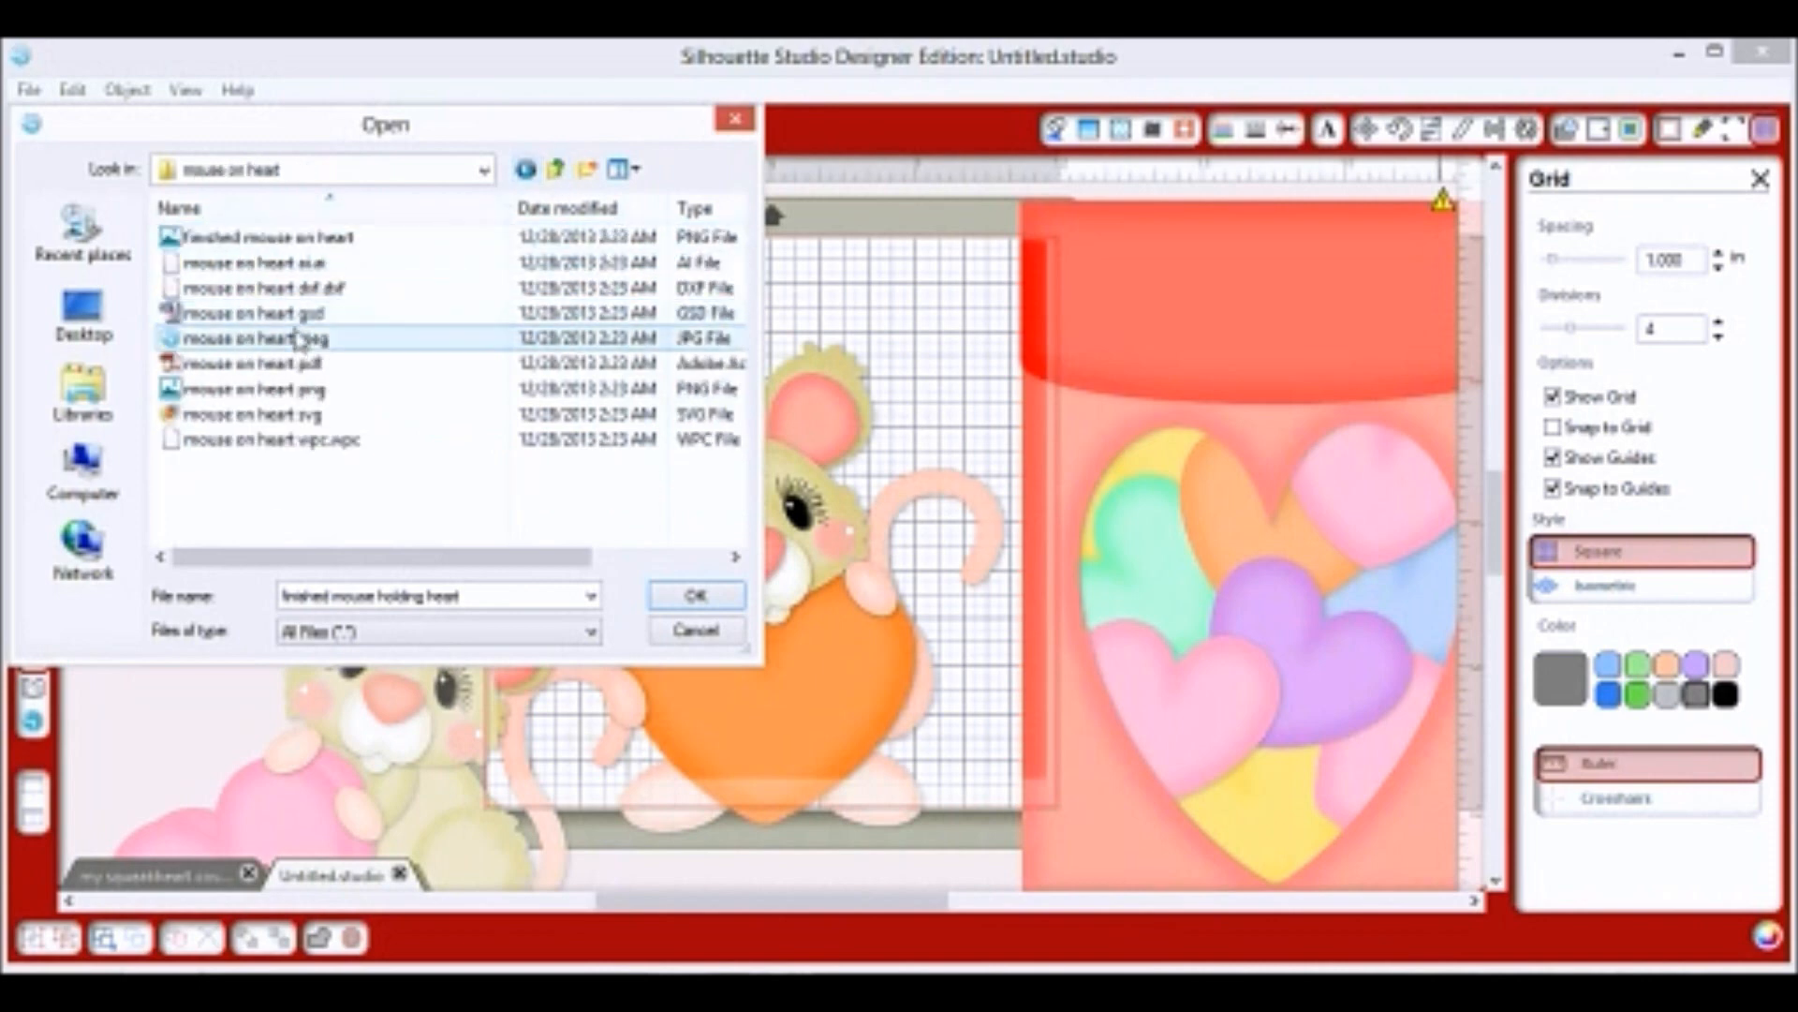
pyautogui.moveTo(300, 413); pyautogui.dragTo(341, 341)
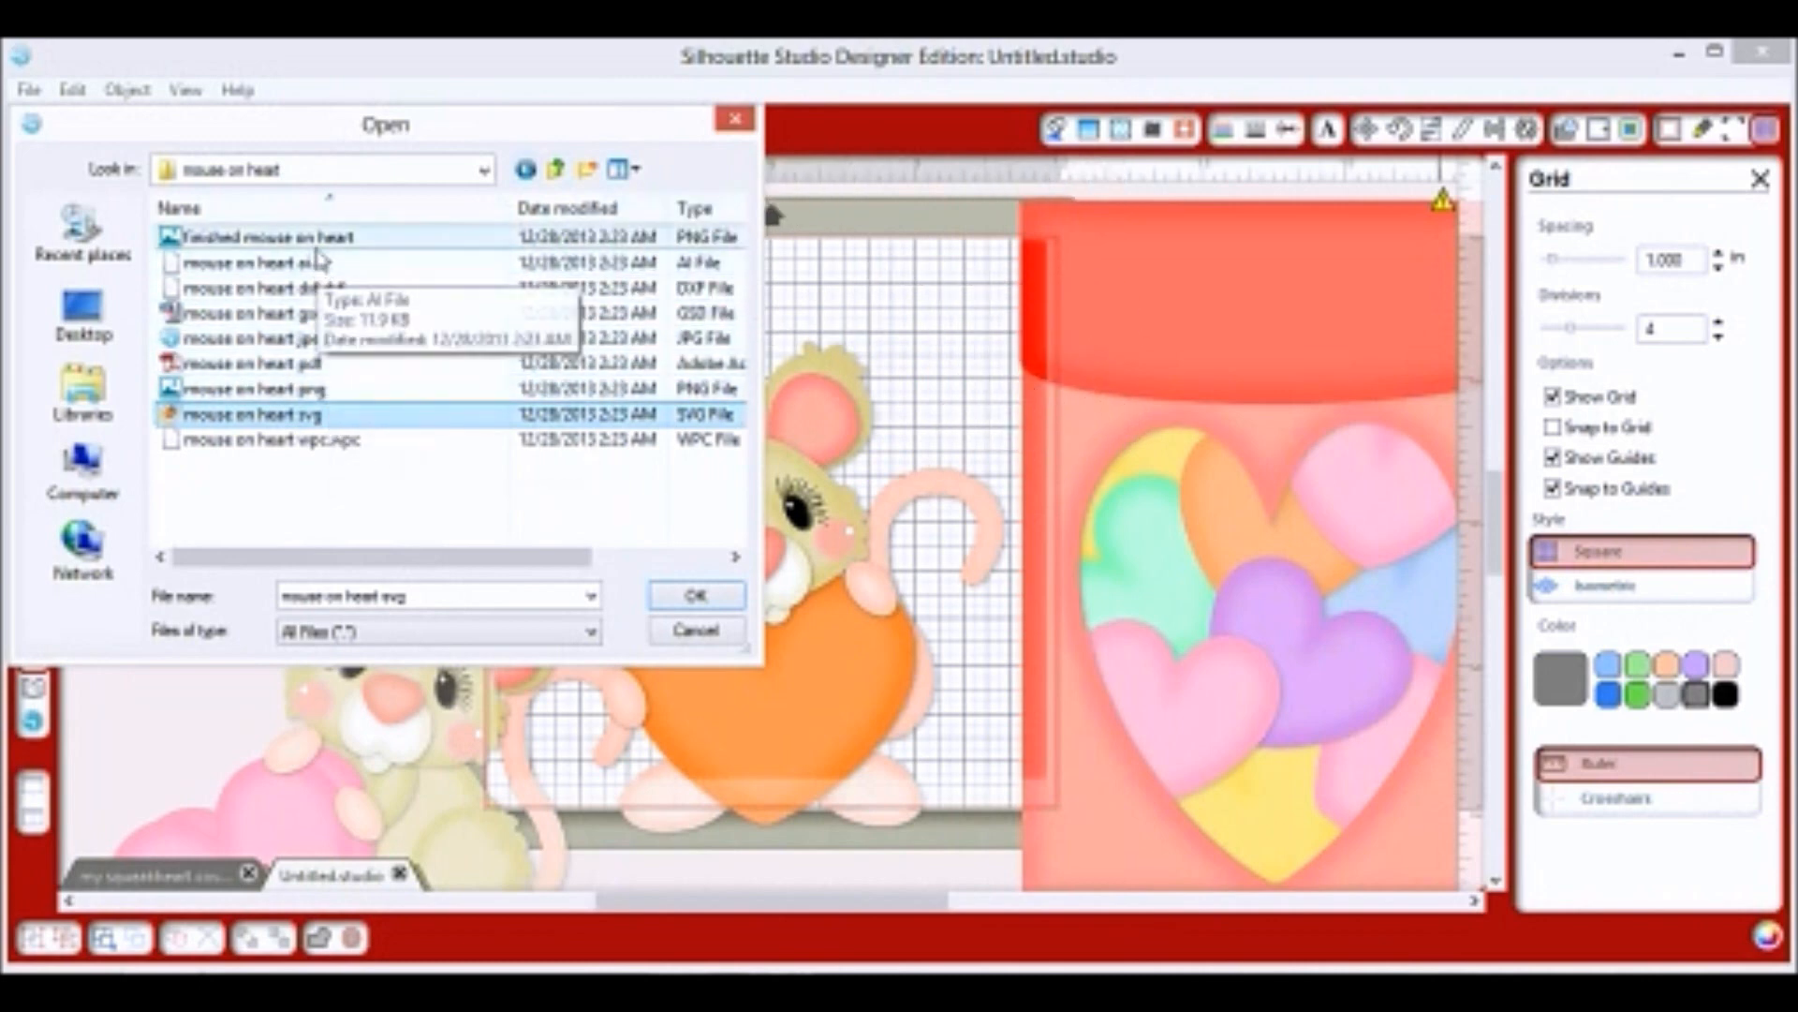
pyautogui.click(267, 237)
pyautogui.moveTo(171, 695); pyautogui.dragTo(813, 235)
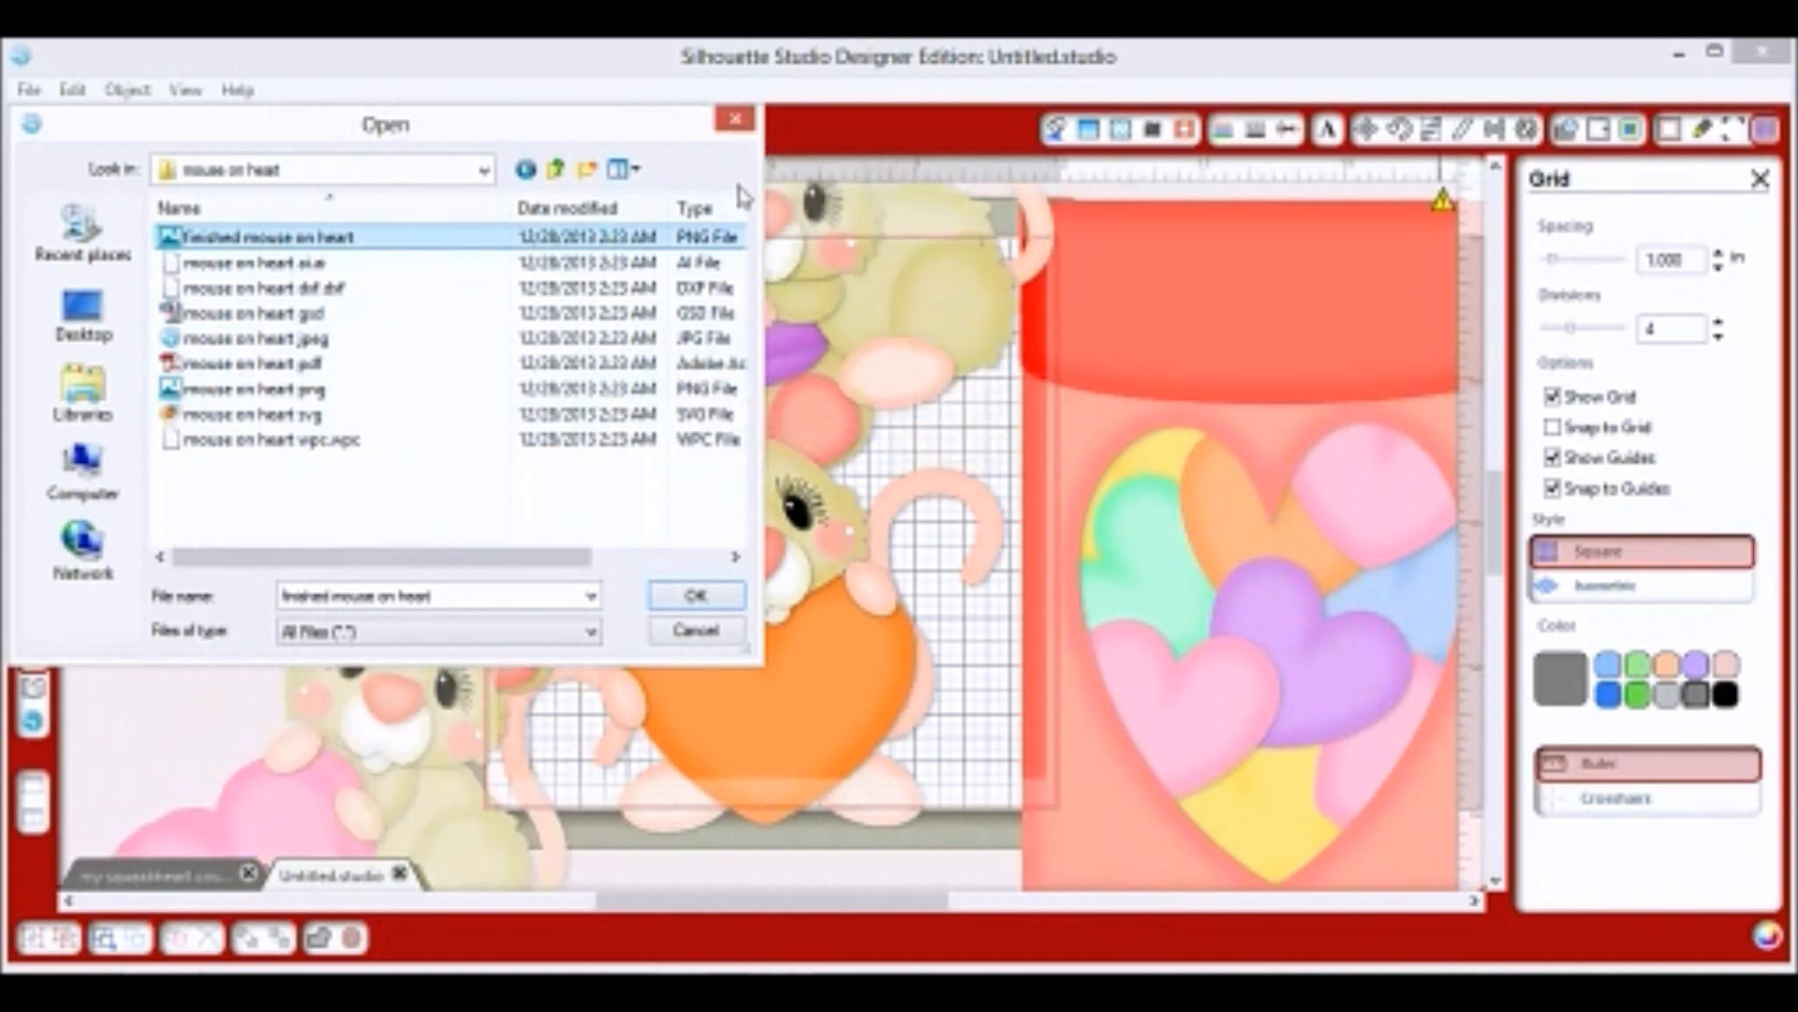
pyautogui.click(734, 123)
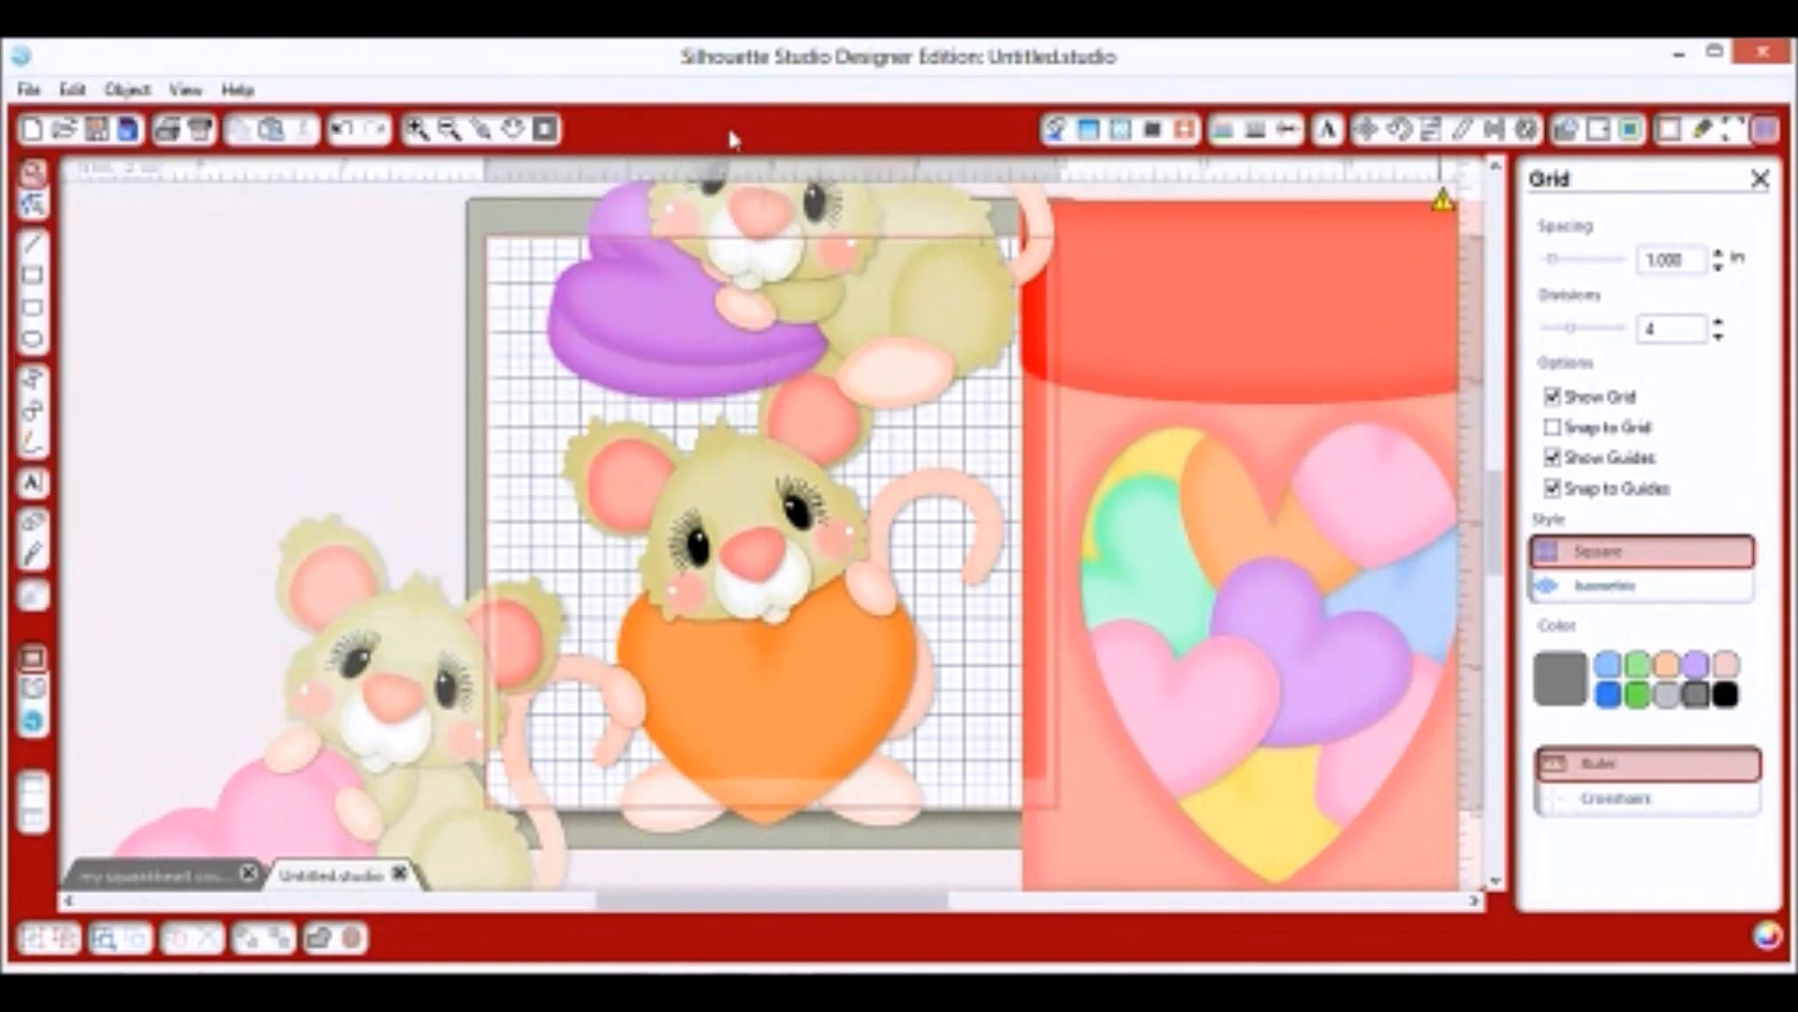
# Line up the purple-, orange- and pink-heart mice in a row above the candy box.
pyautogui.click(450, 131)
pyautogui.click(451, 132)
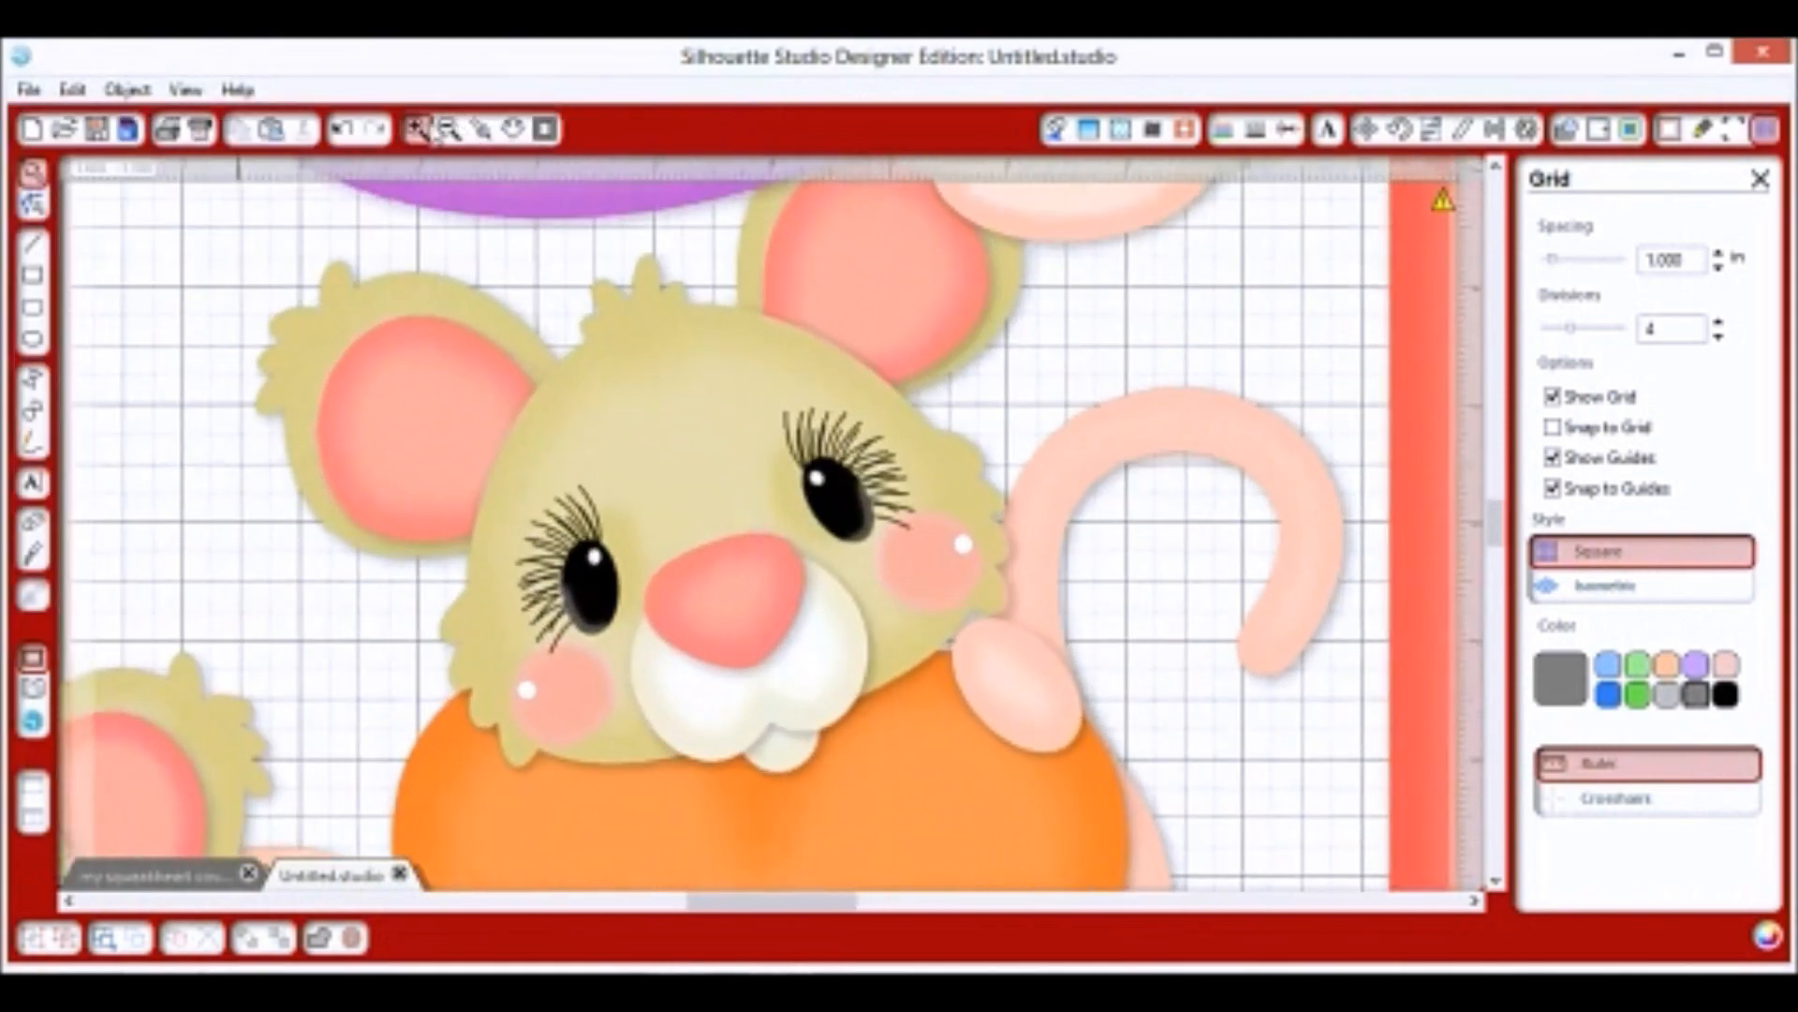
pyautogui.click(451, 131)
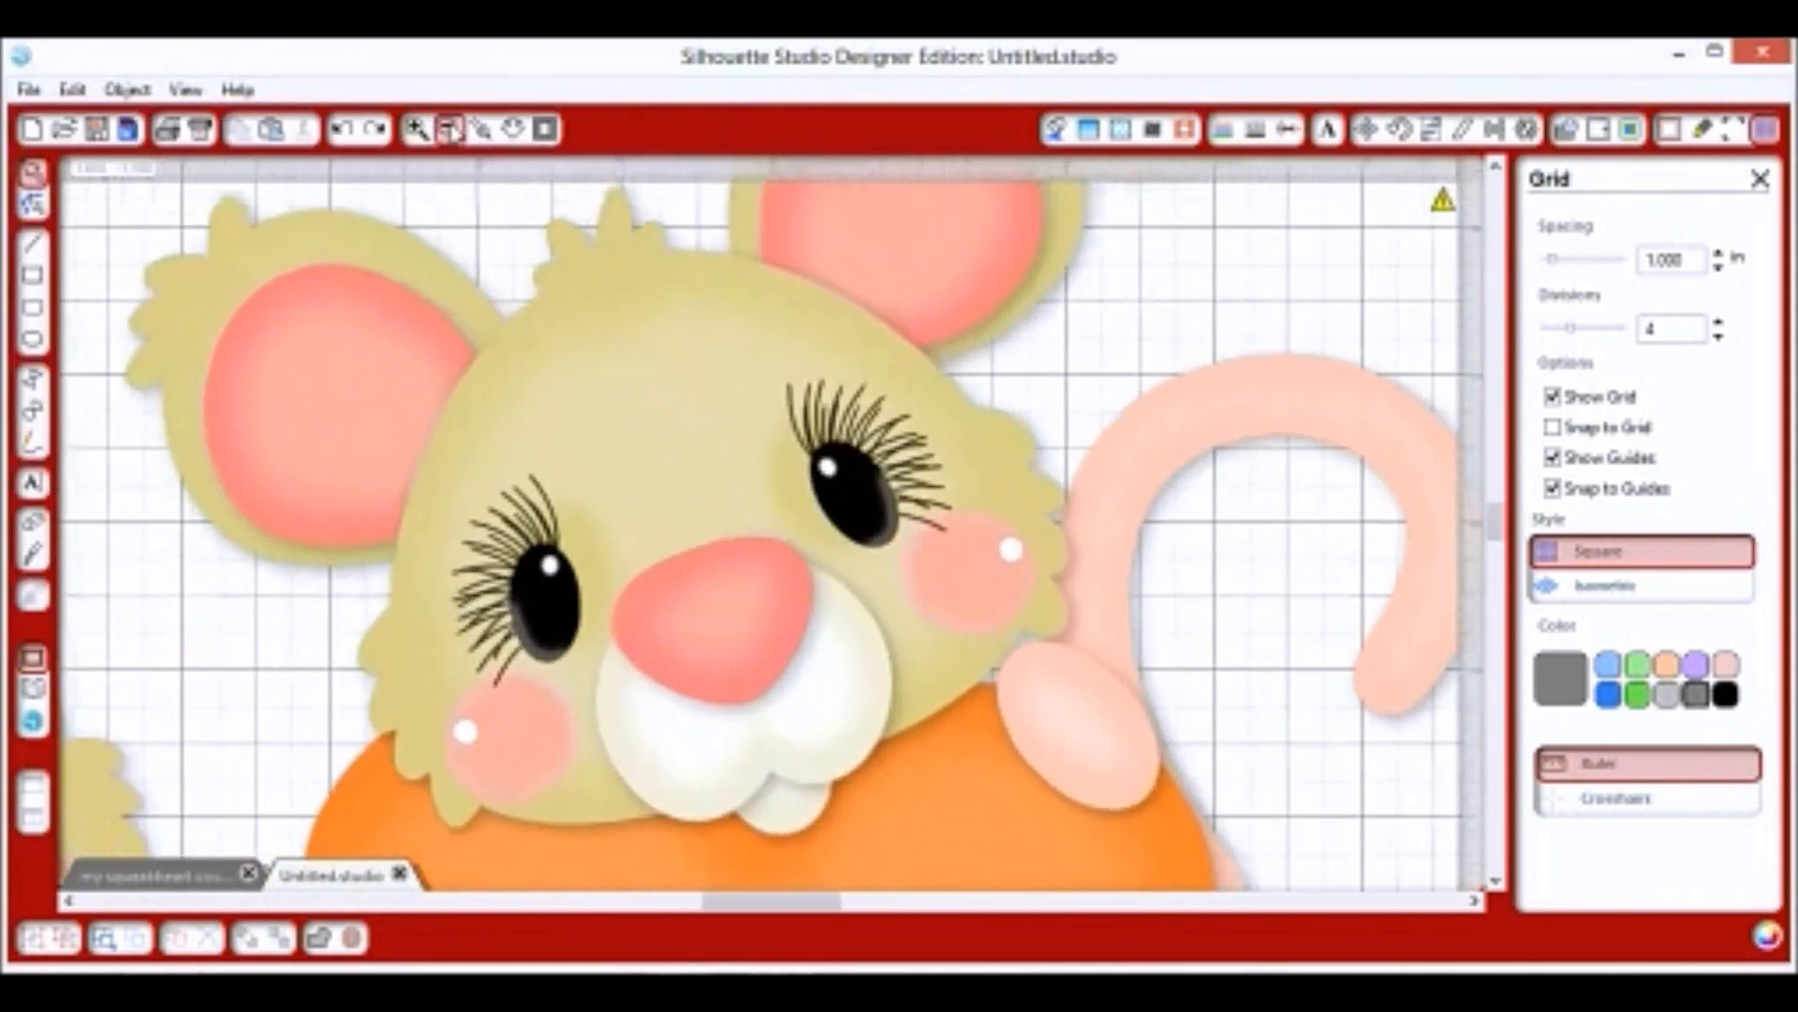
pyautogui.click(451, 131)
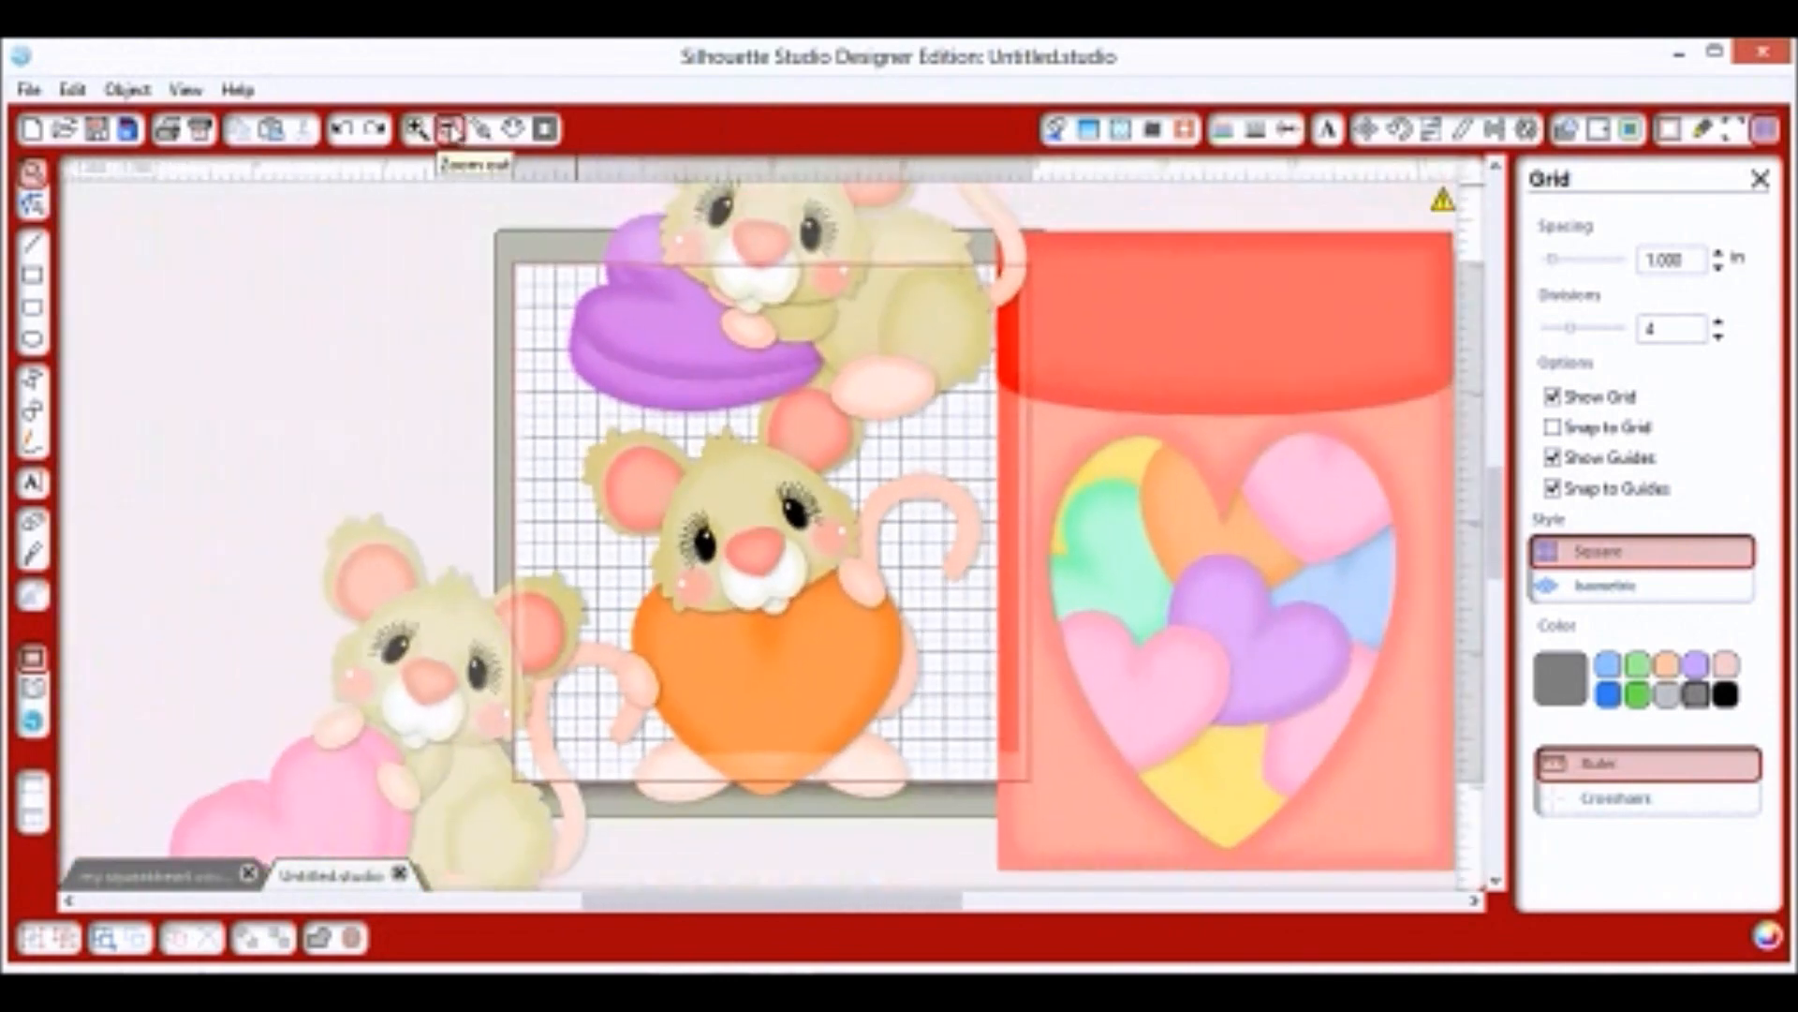
pyautogui.click(451, 131)
pyautogui.click(451, 131)
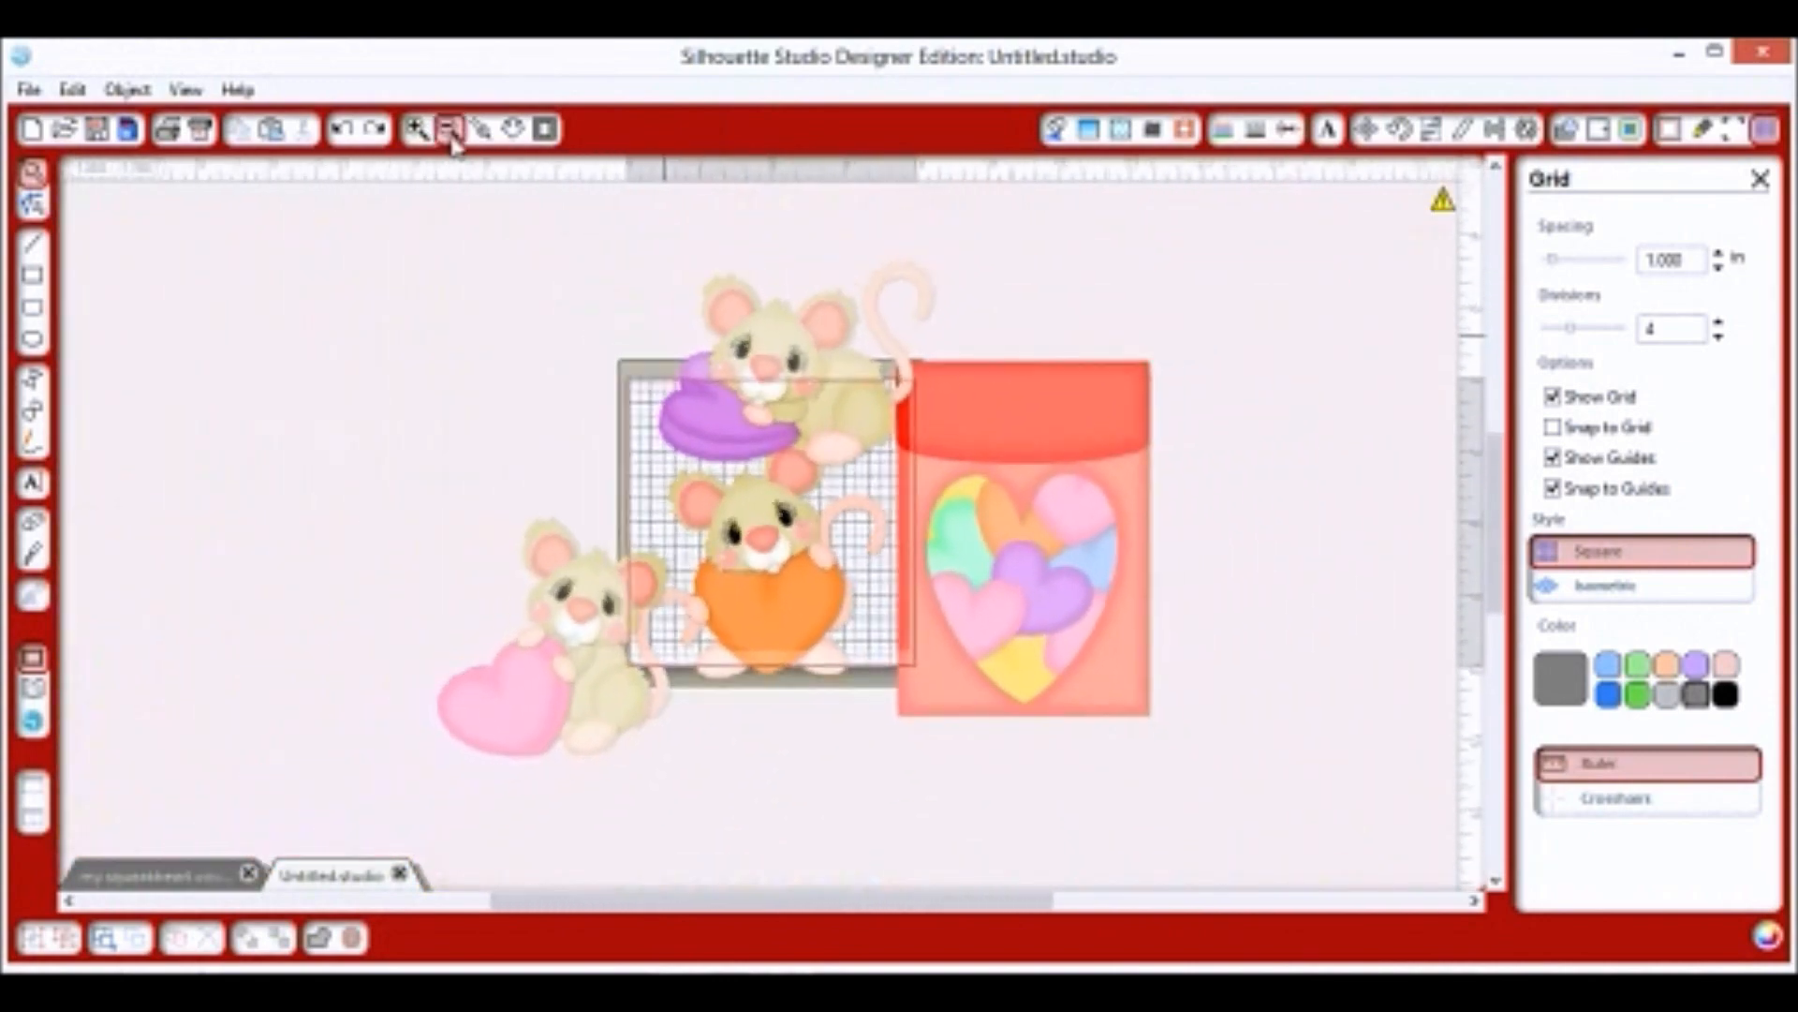
pyautogui.moveTo(792, 435); pyautogui.dragTo(754, 332)
pyautogui.moveTo(832, 507); pyautogui.dragTo(959, 308)
pyautogui.moveTo(714, 614); pyautogui.dragTo(605, 379)
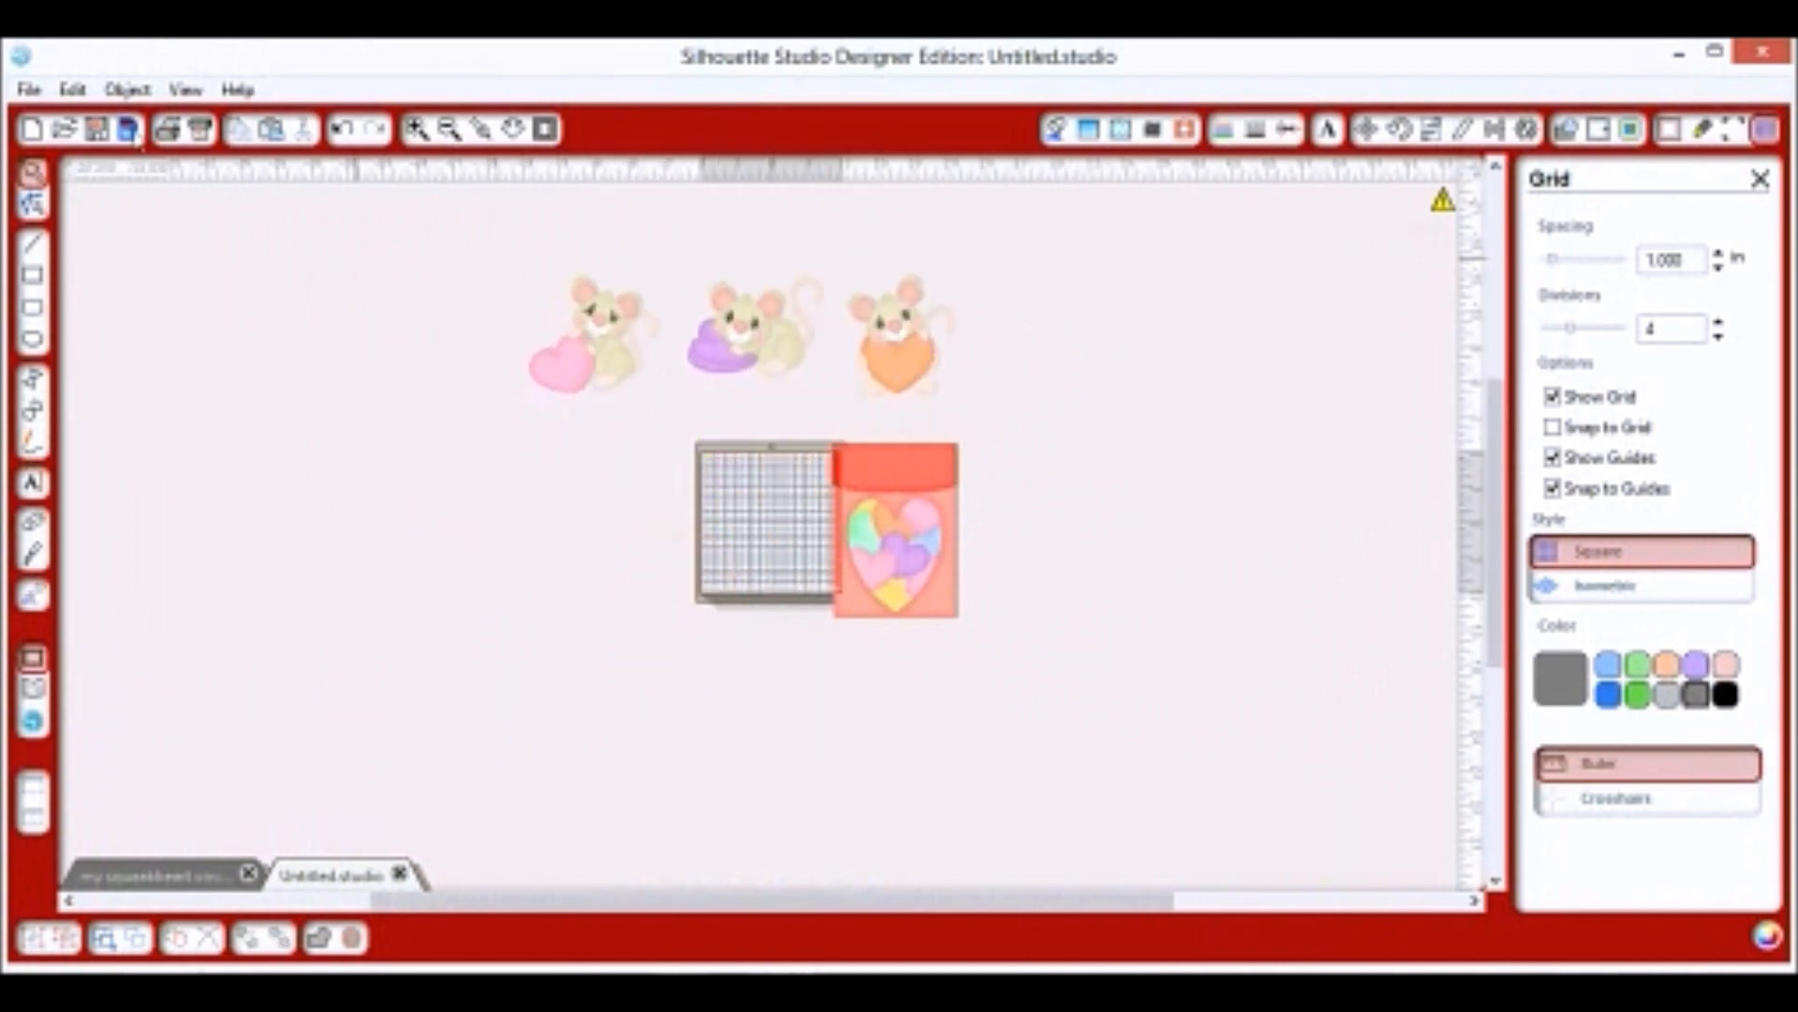
# With All Files listed, place the finished mouse on hearts and mouse with box pictures on the canvas.
pyautogui.click(29, 89)
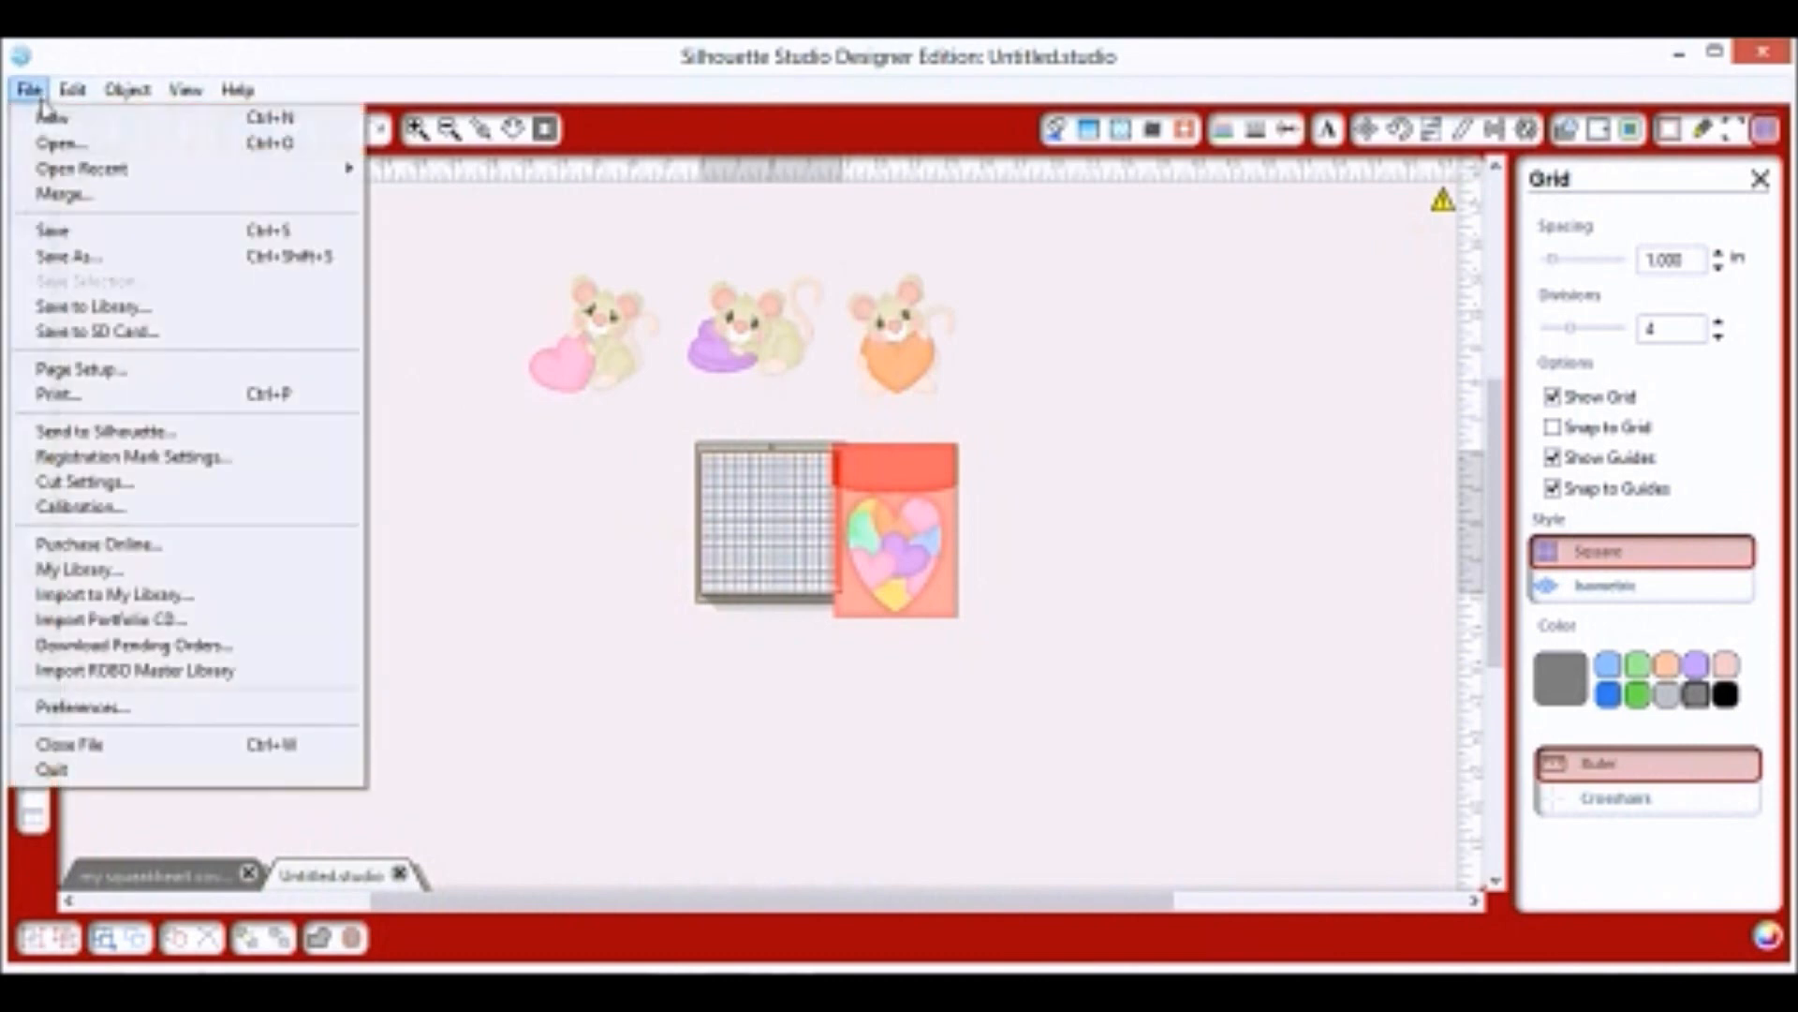
pyautogui.click(61, 145)
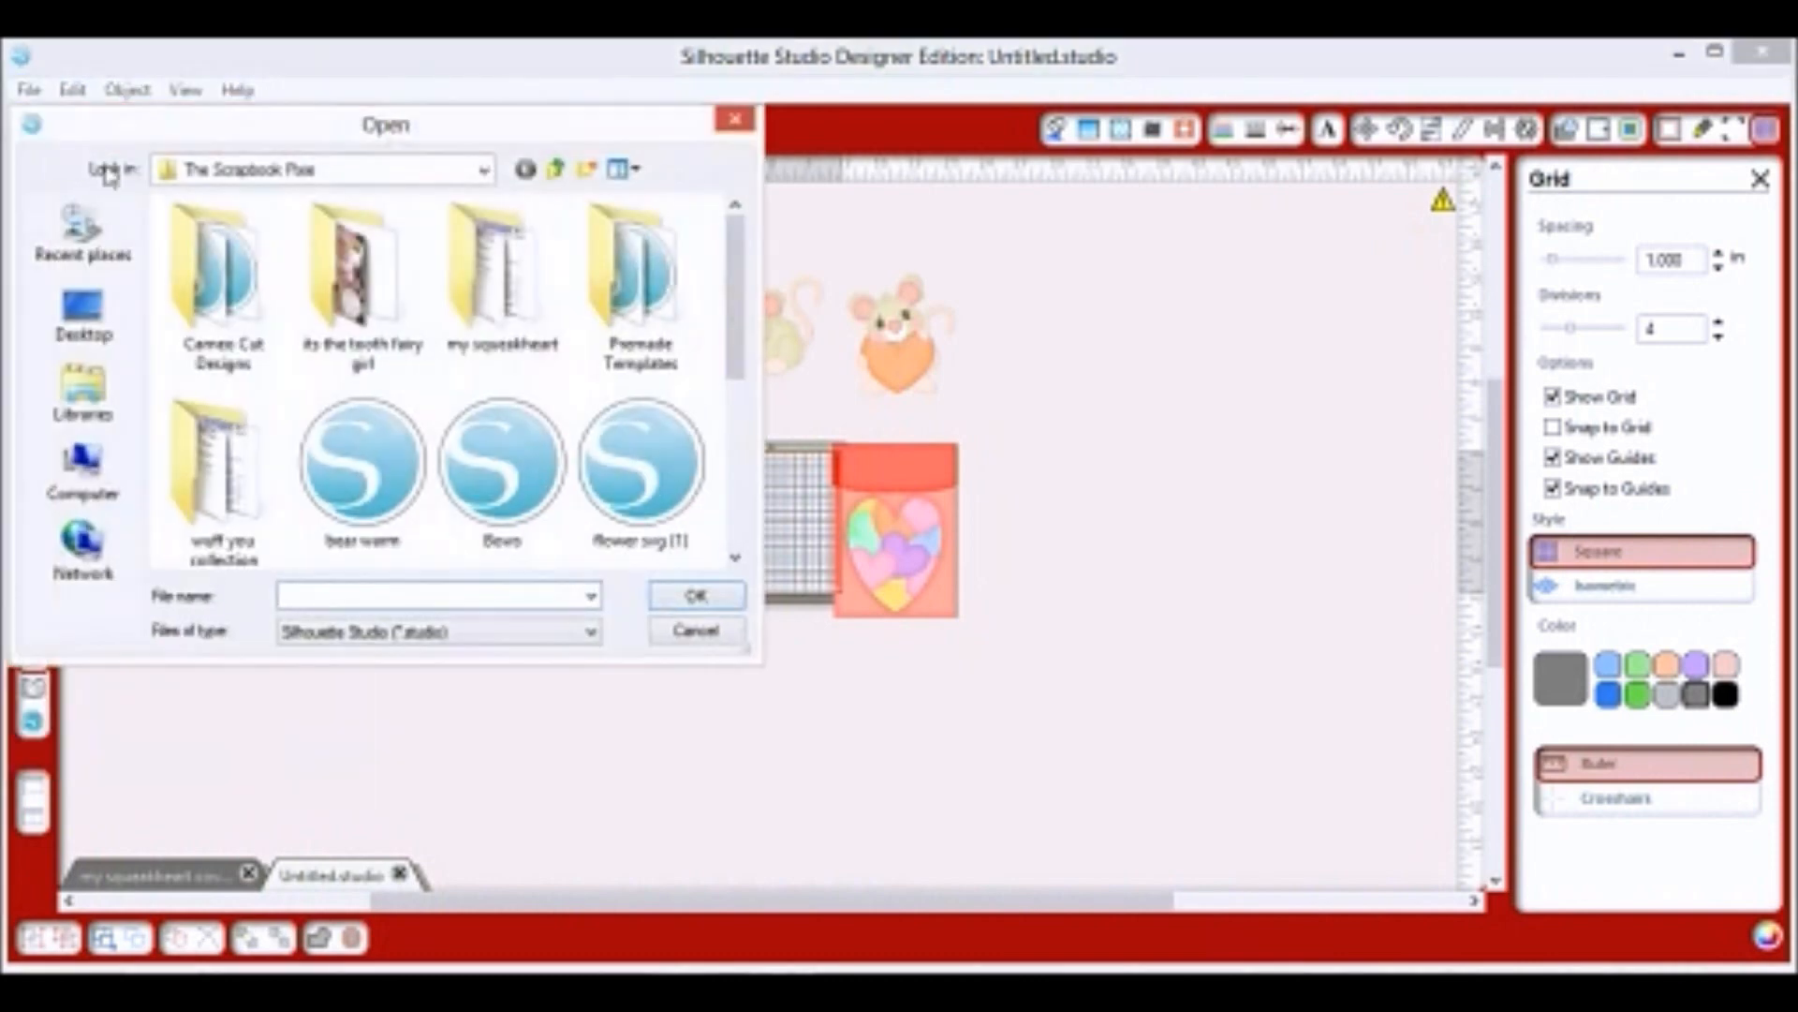
pyautogui.doubleClick(489, 281)
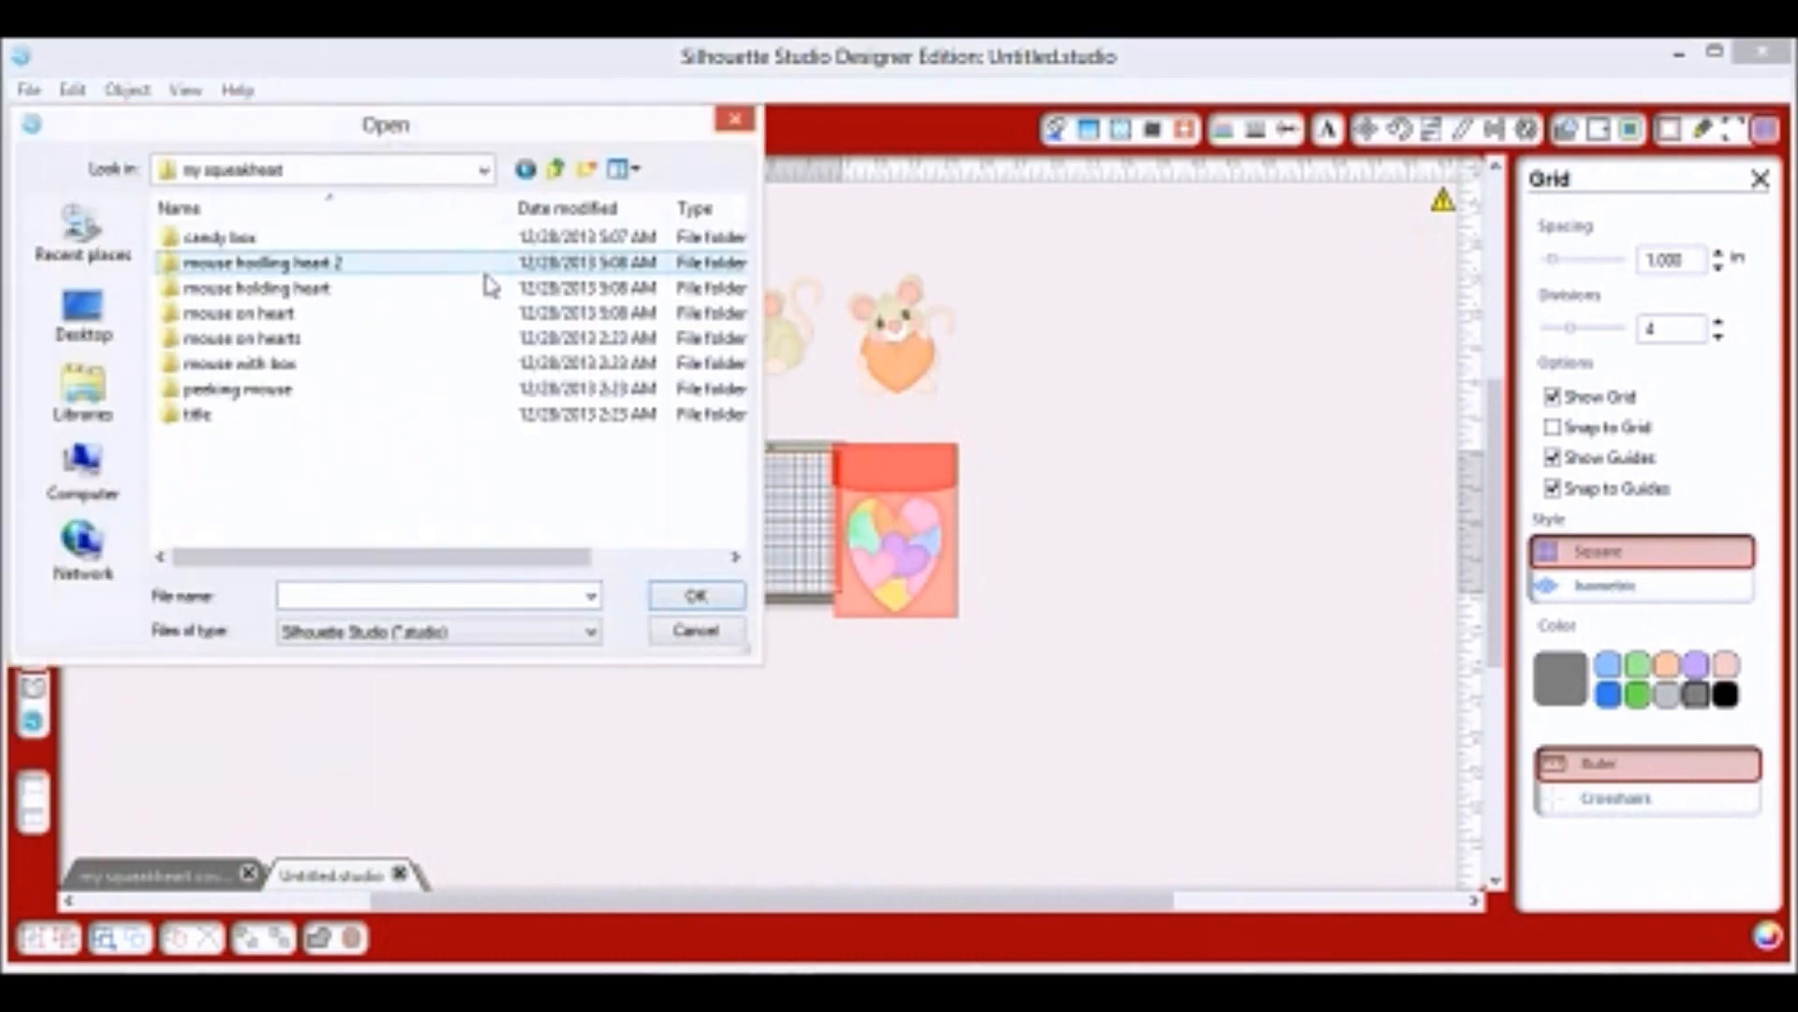
pyautogui.doubleClick(365, 339)
pyautogui.click(609, 644)
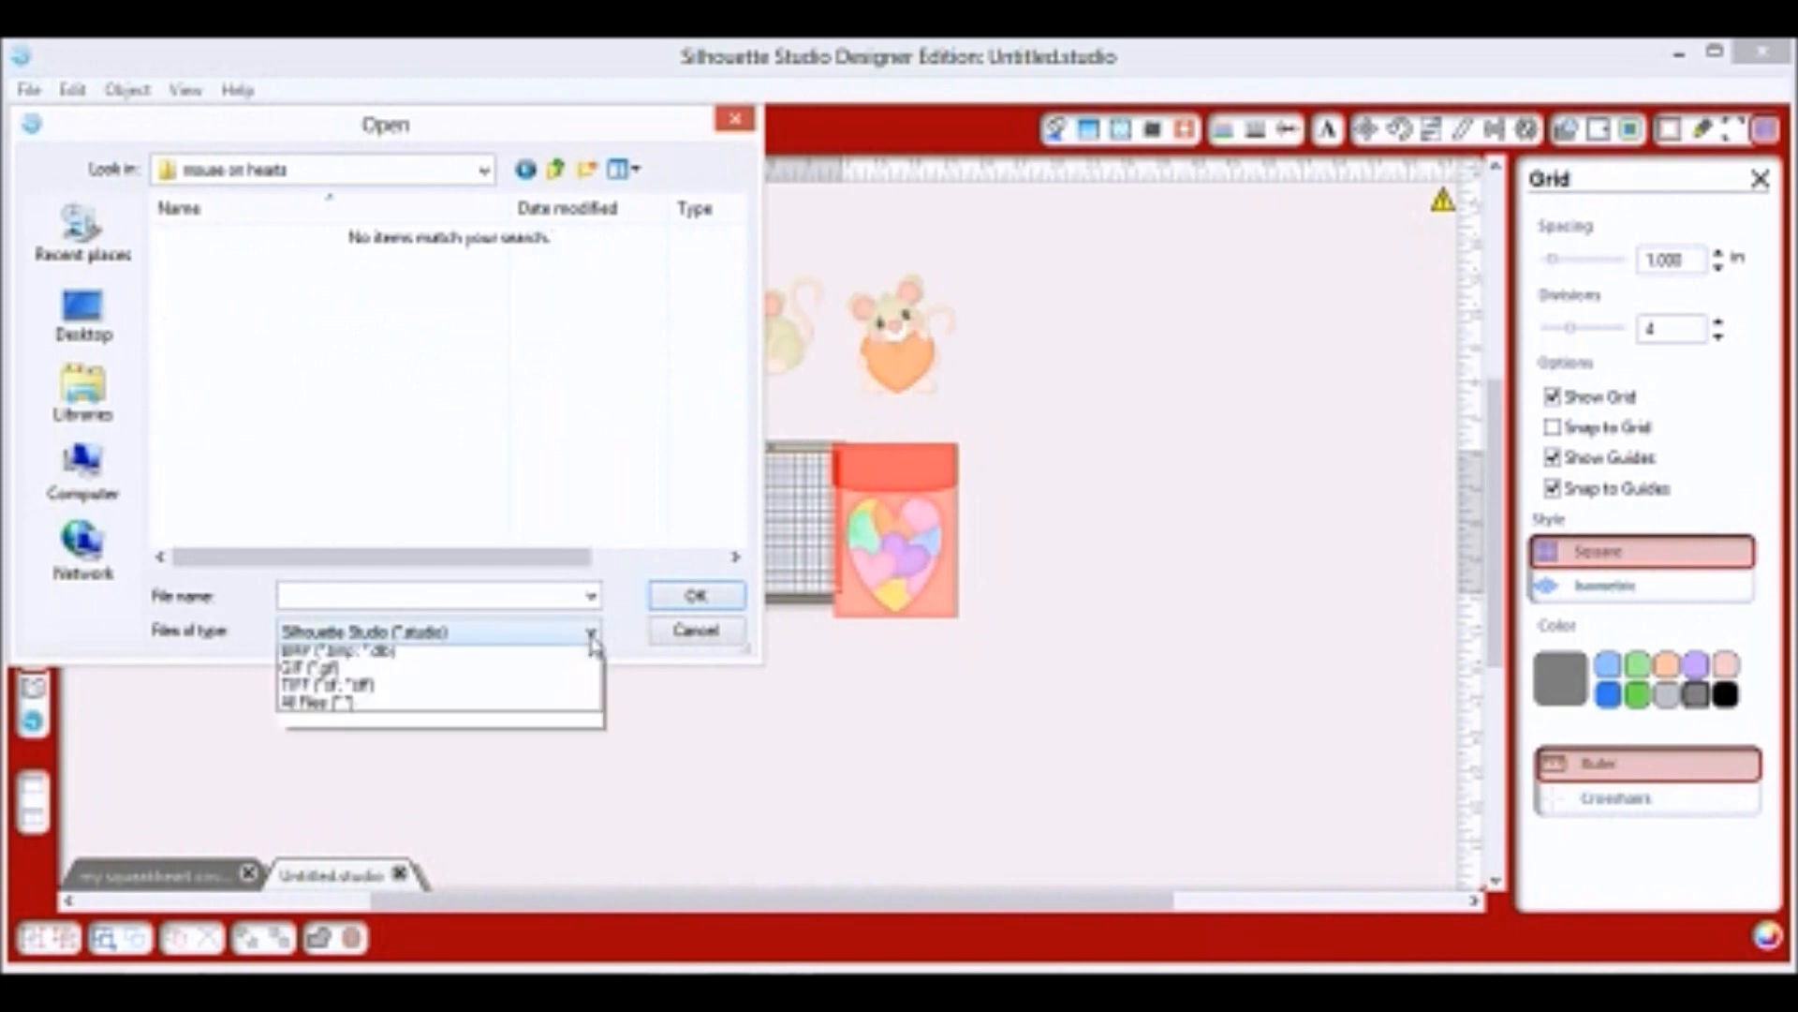
pyautogui.click(562, 820)
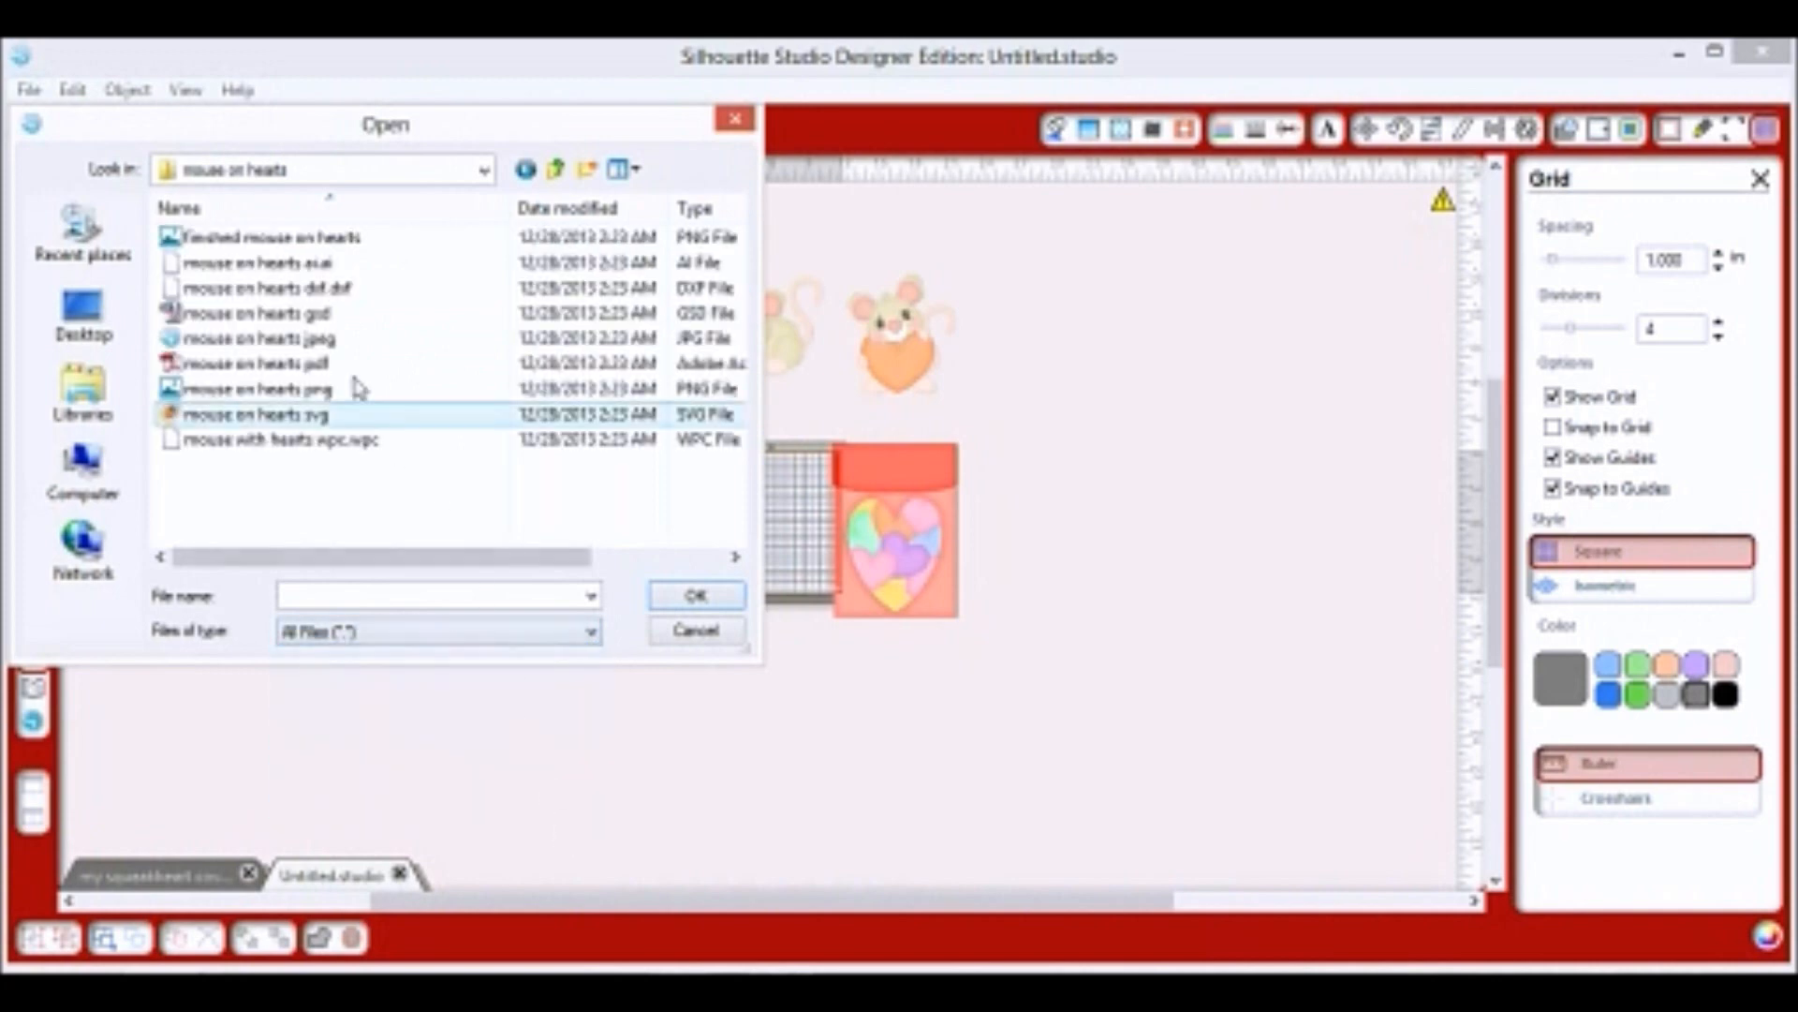
pyautogui.moveTo(258, 239); pyautogui.dragTo(1127, 465)
pyautogui.click(555, 173)
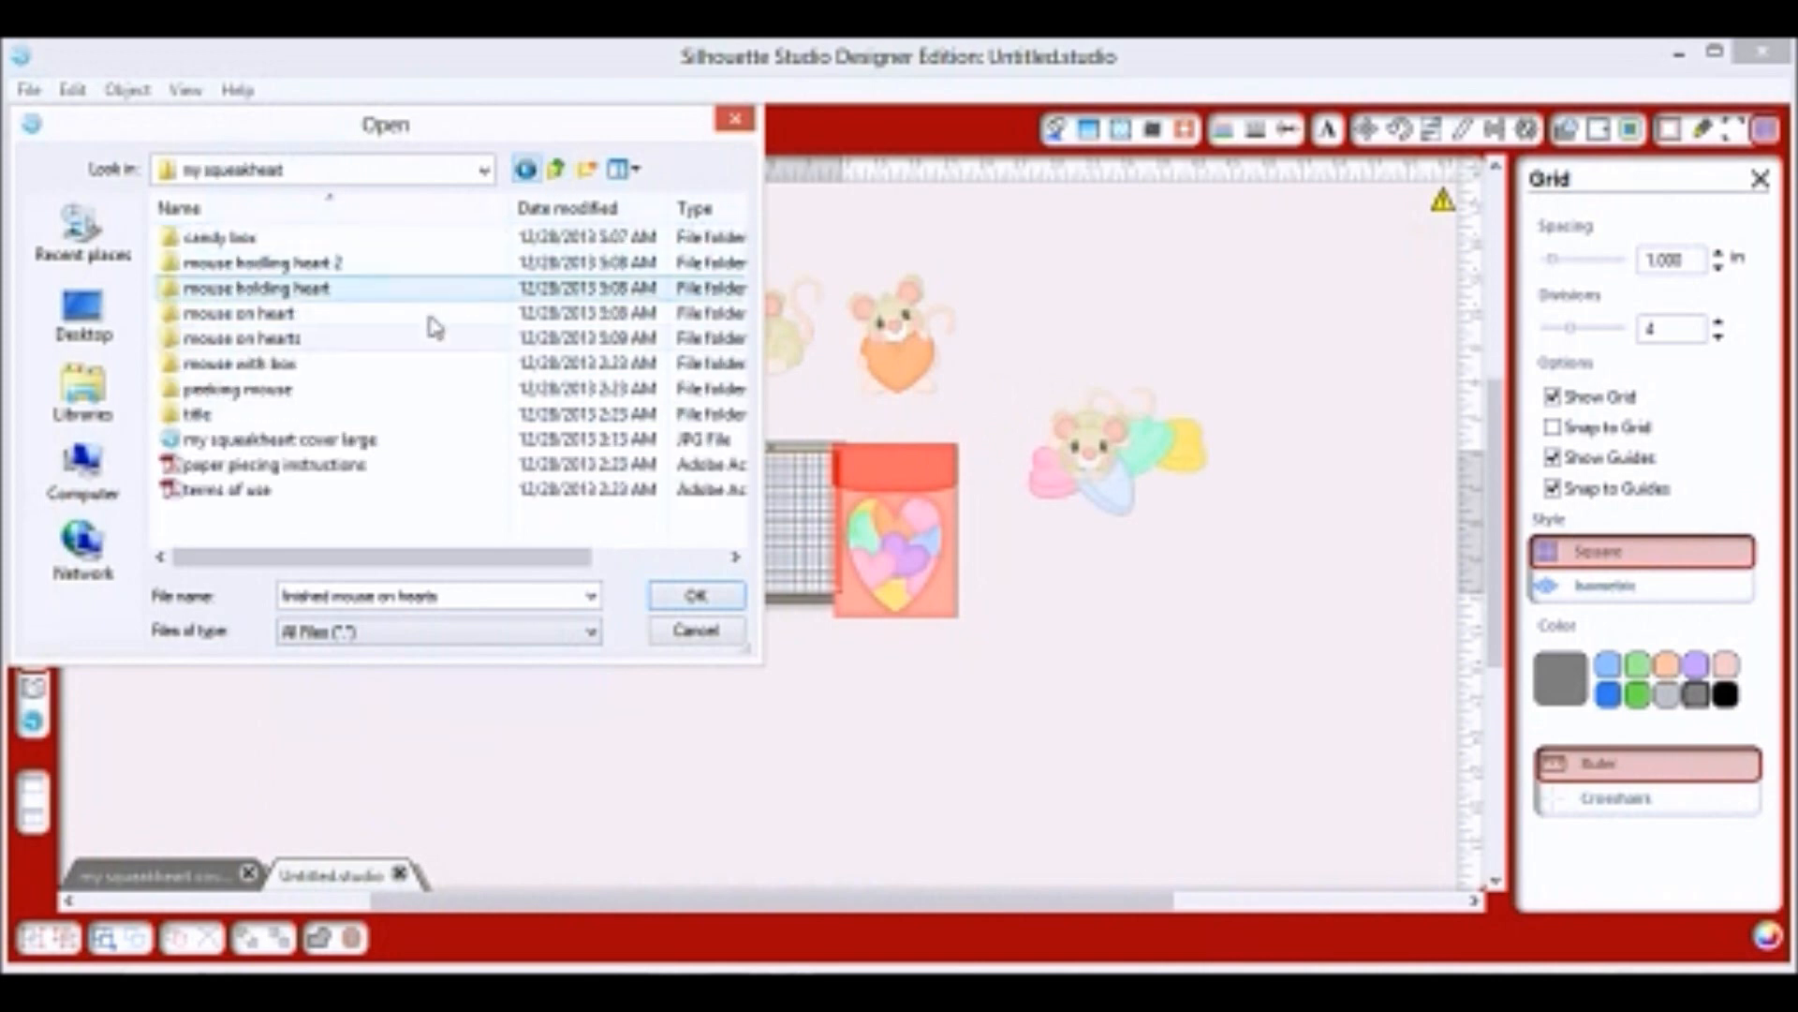
pyautogui.doubleClick(271, 371)
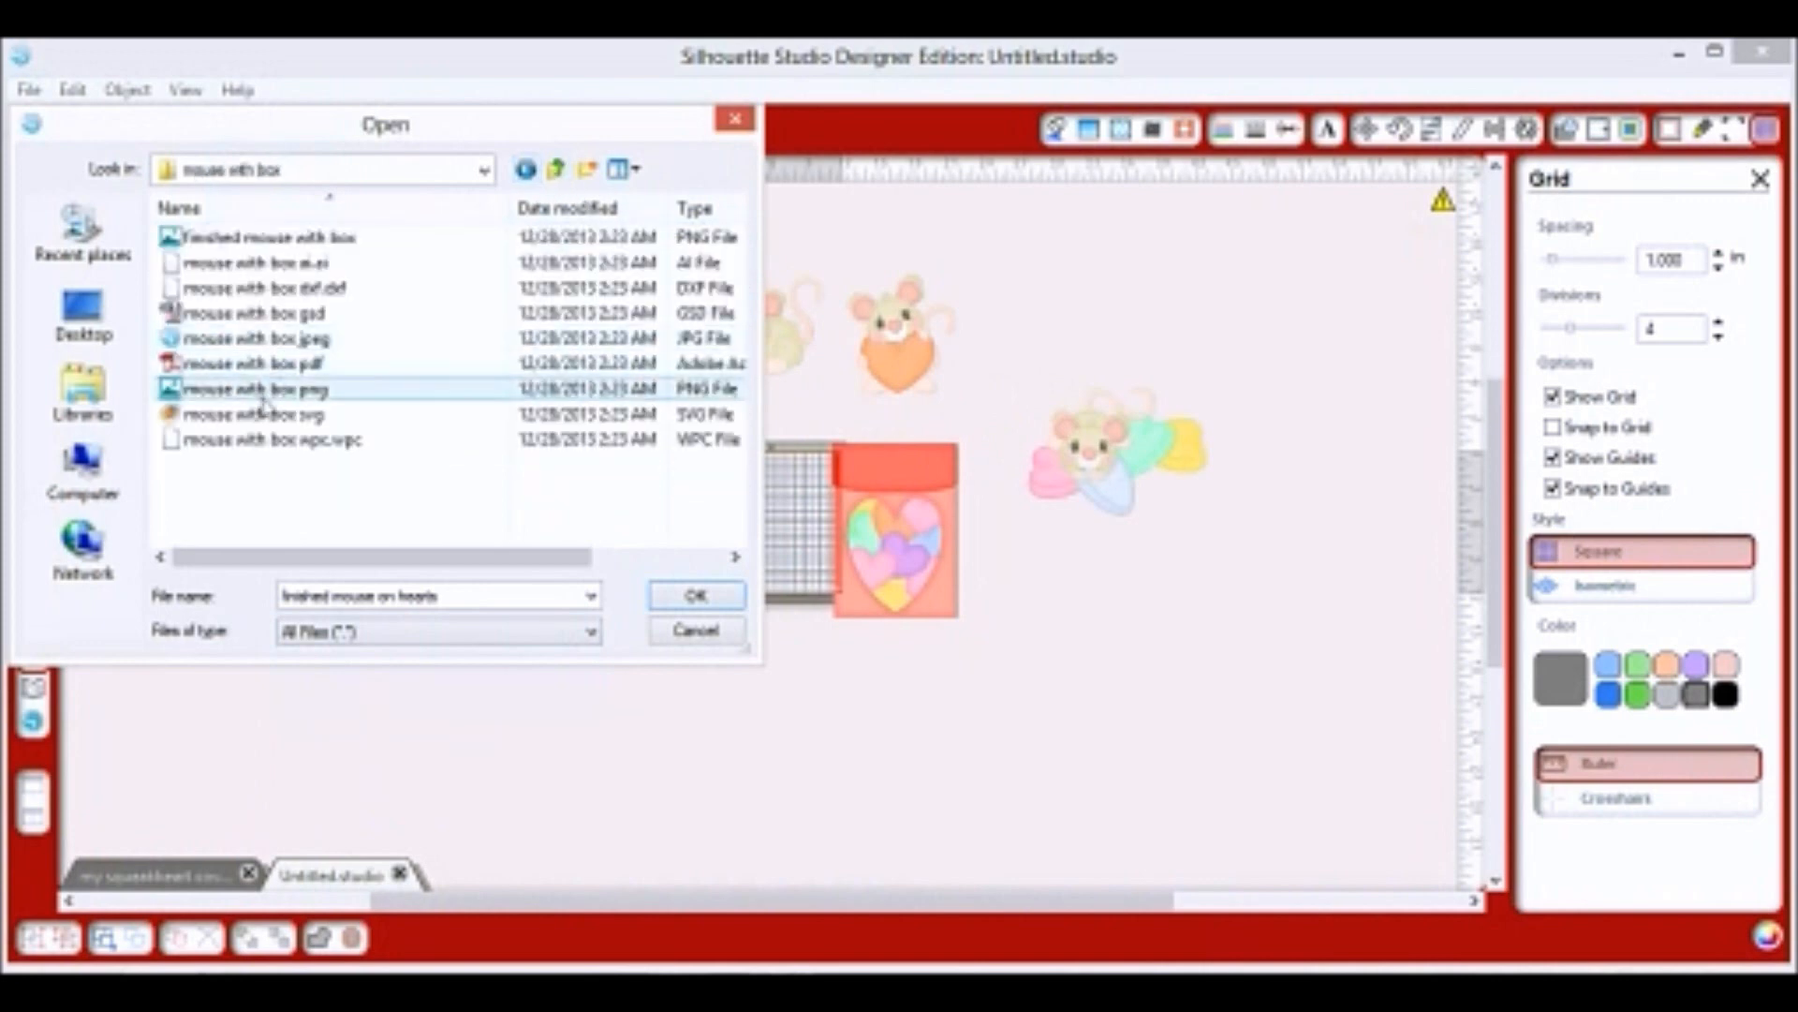
pyautogui.moveTo(251, 237); pyautogui.dragTo(1066, 620)
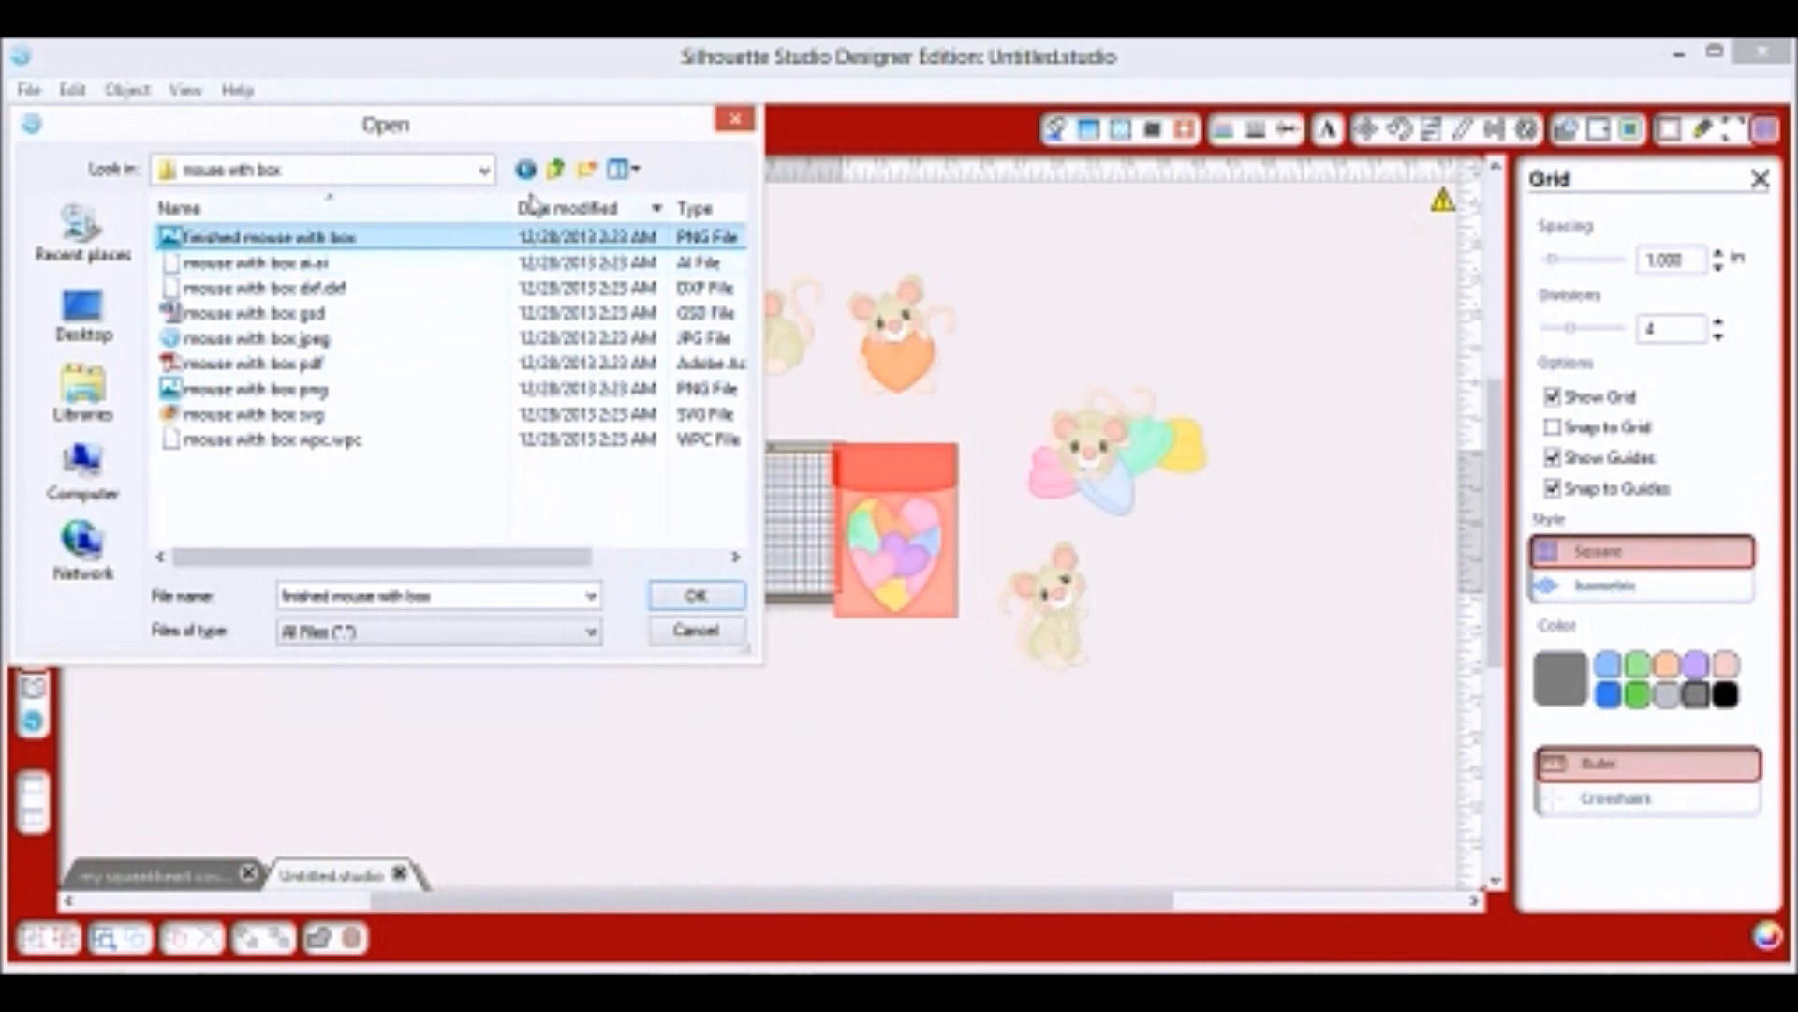
# Add the finished peeking mouse and My Squeakheart title artwork, then close the file browser.
pyautogui.click(557, 170)
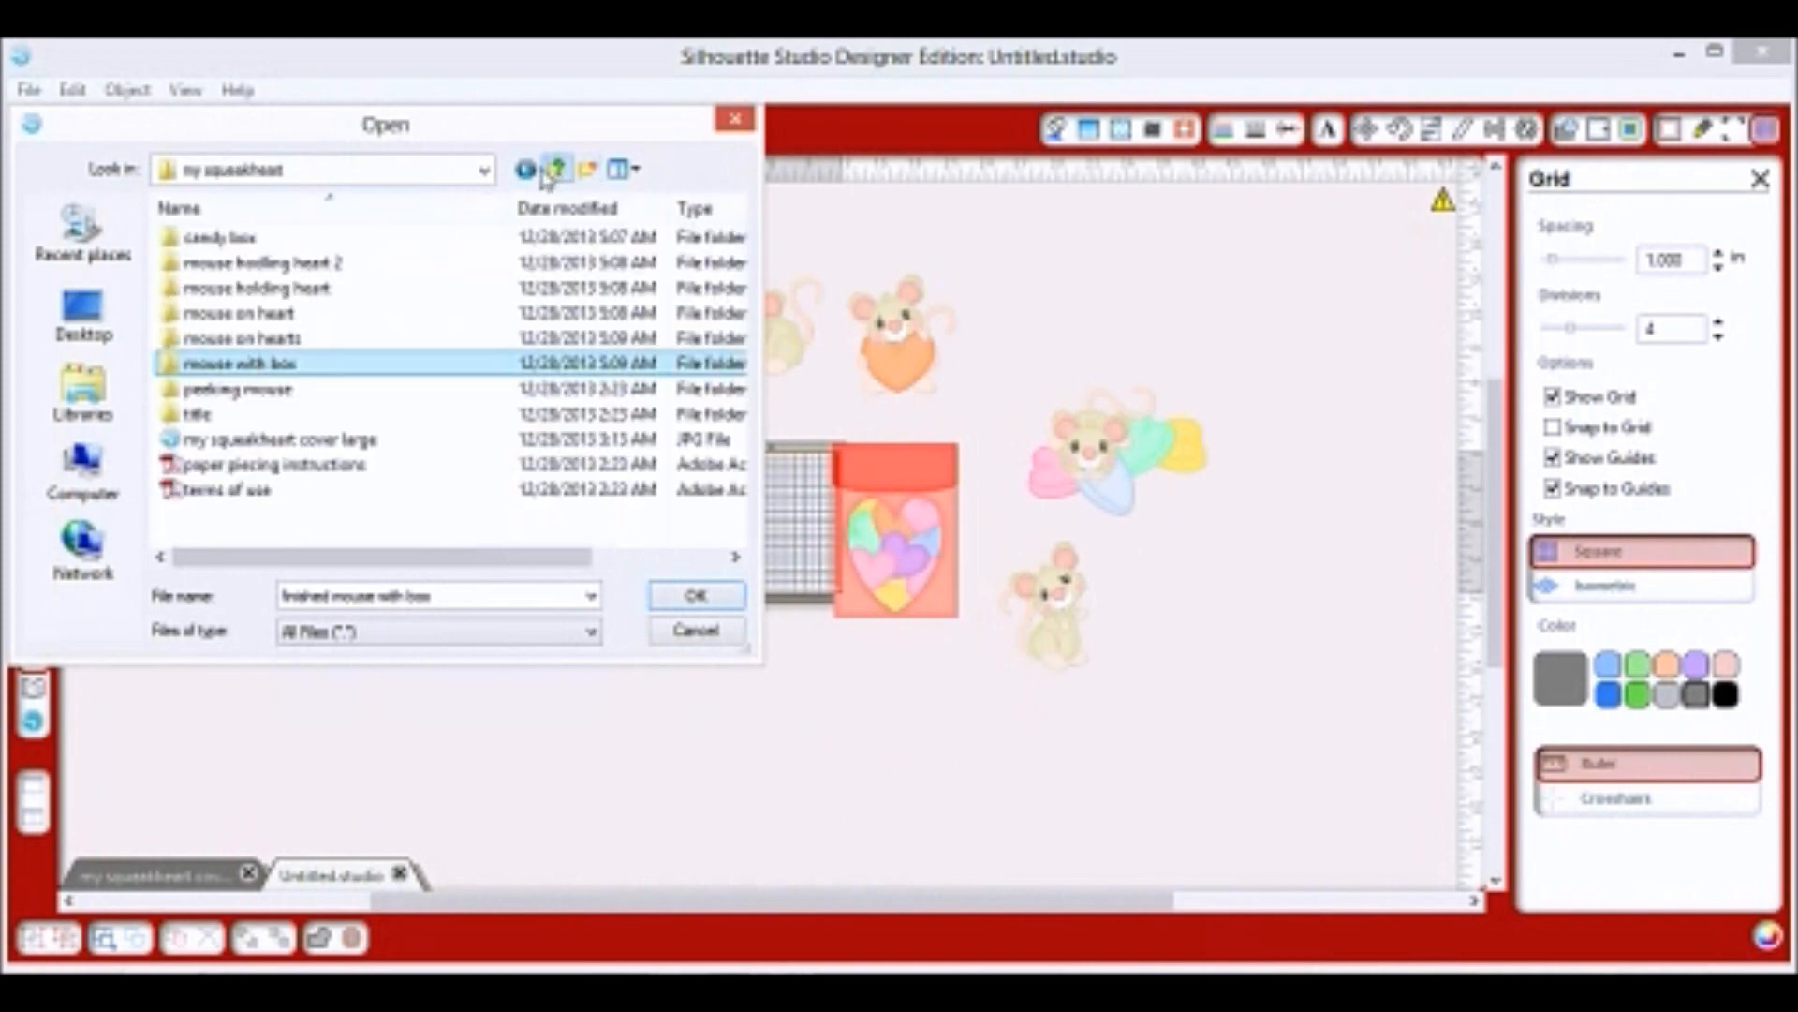
pyautogui.doubleClick(305, 389)
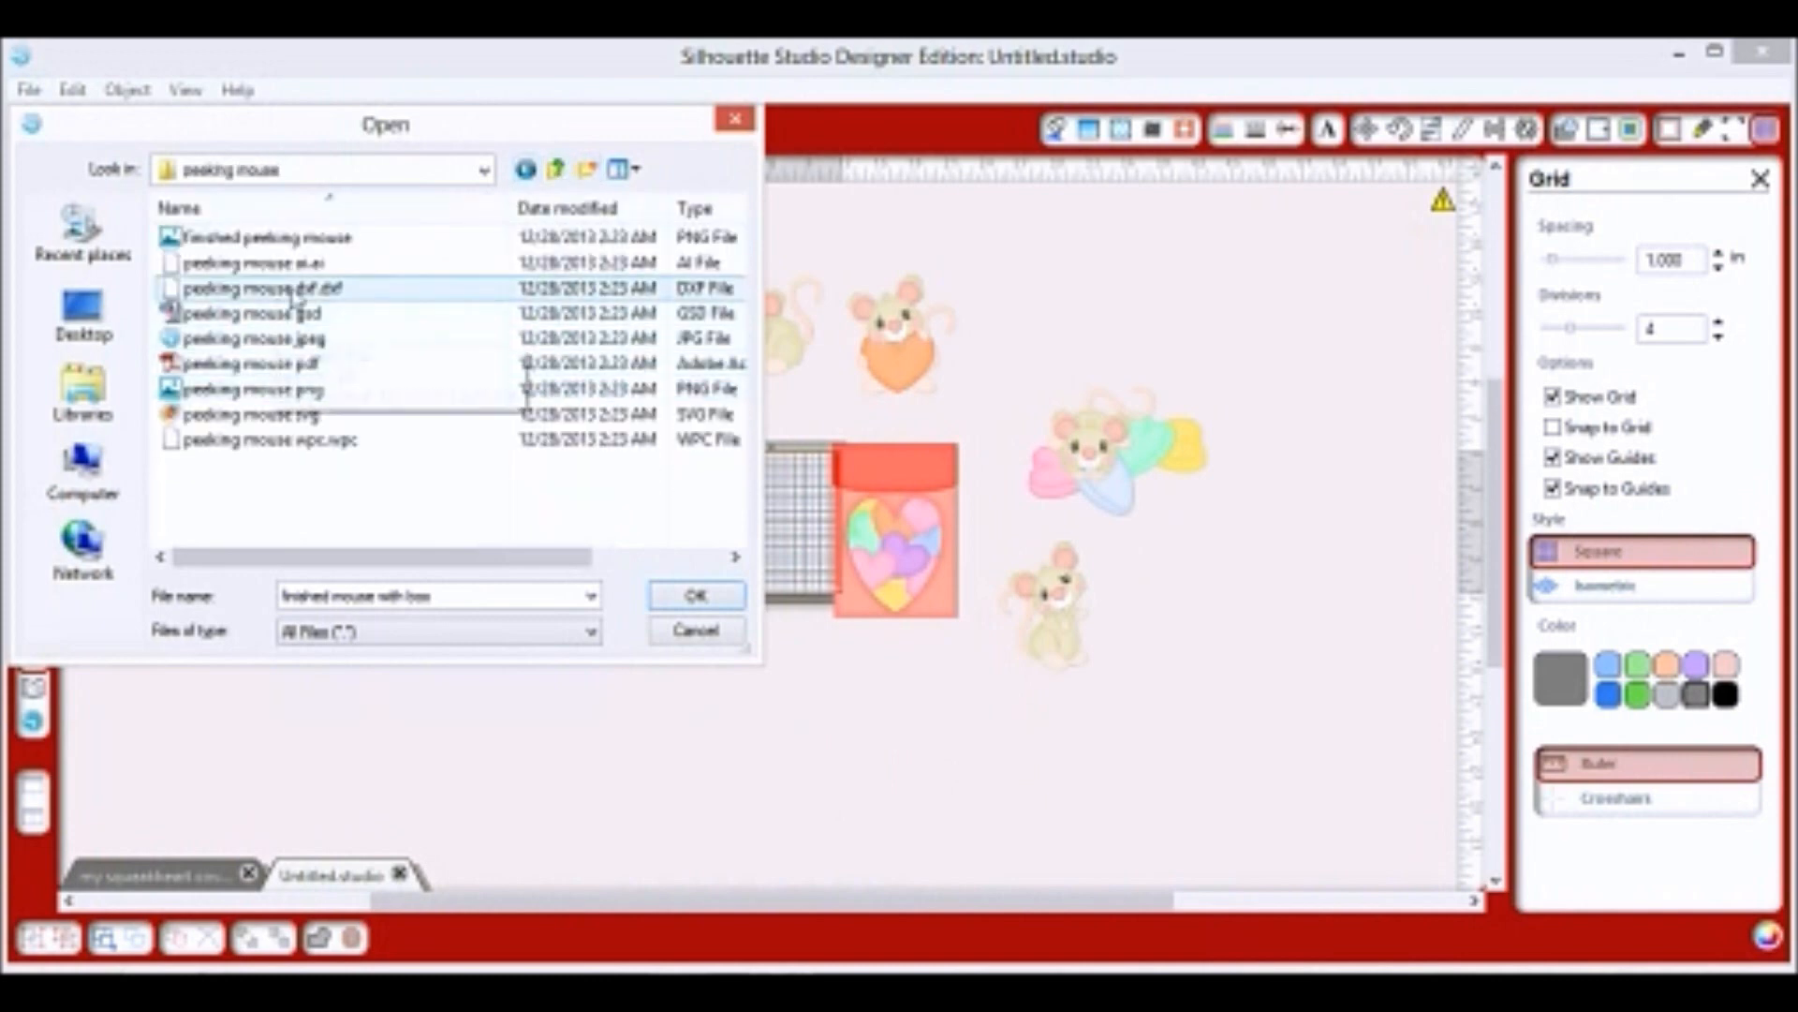
pyautogui.moveTo(258, 238); pyautogui.dragTo(761, 751)
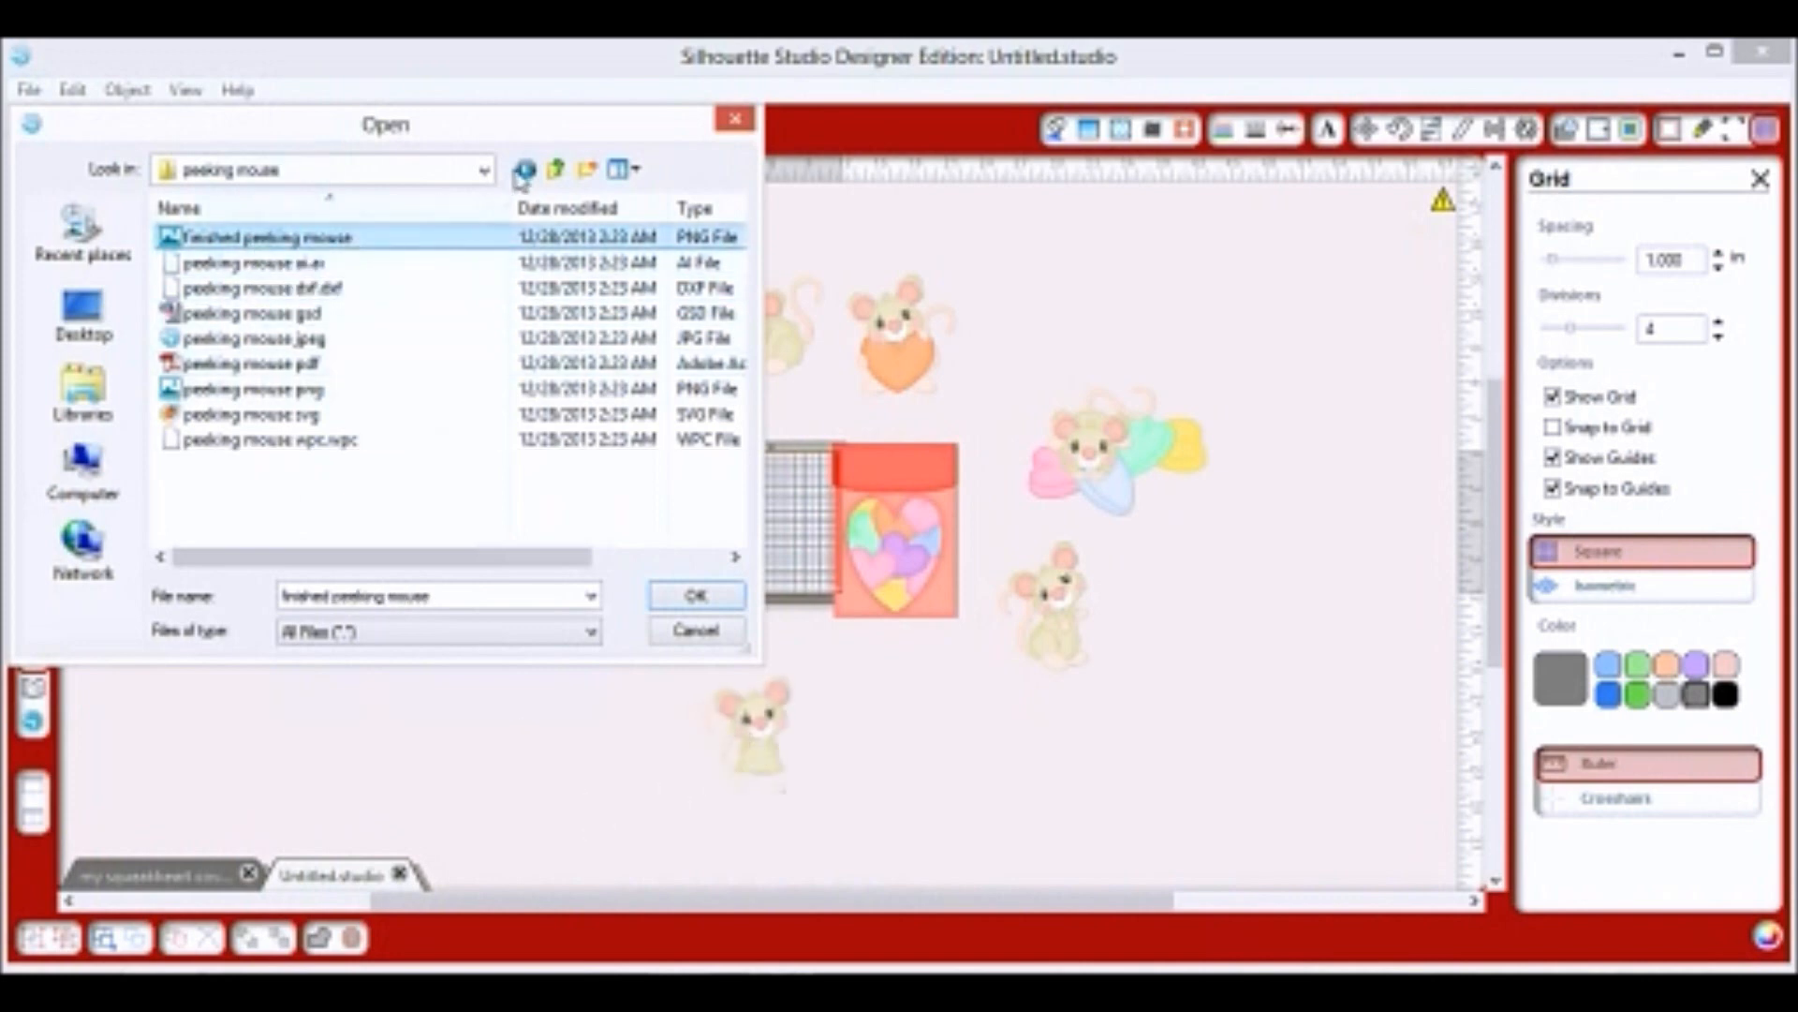
pyautogui.click(555, 169)
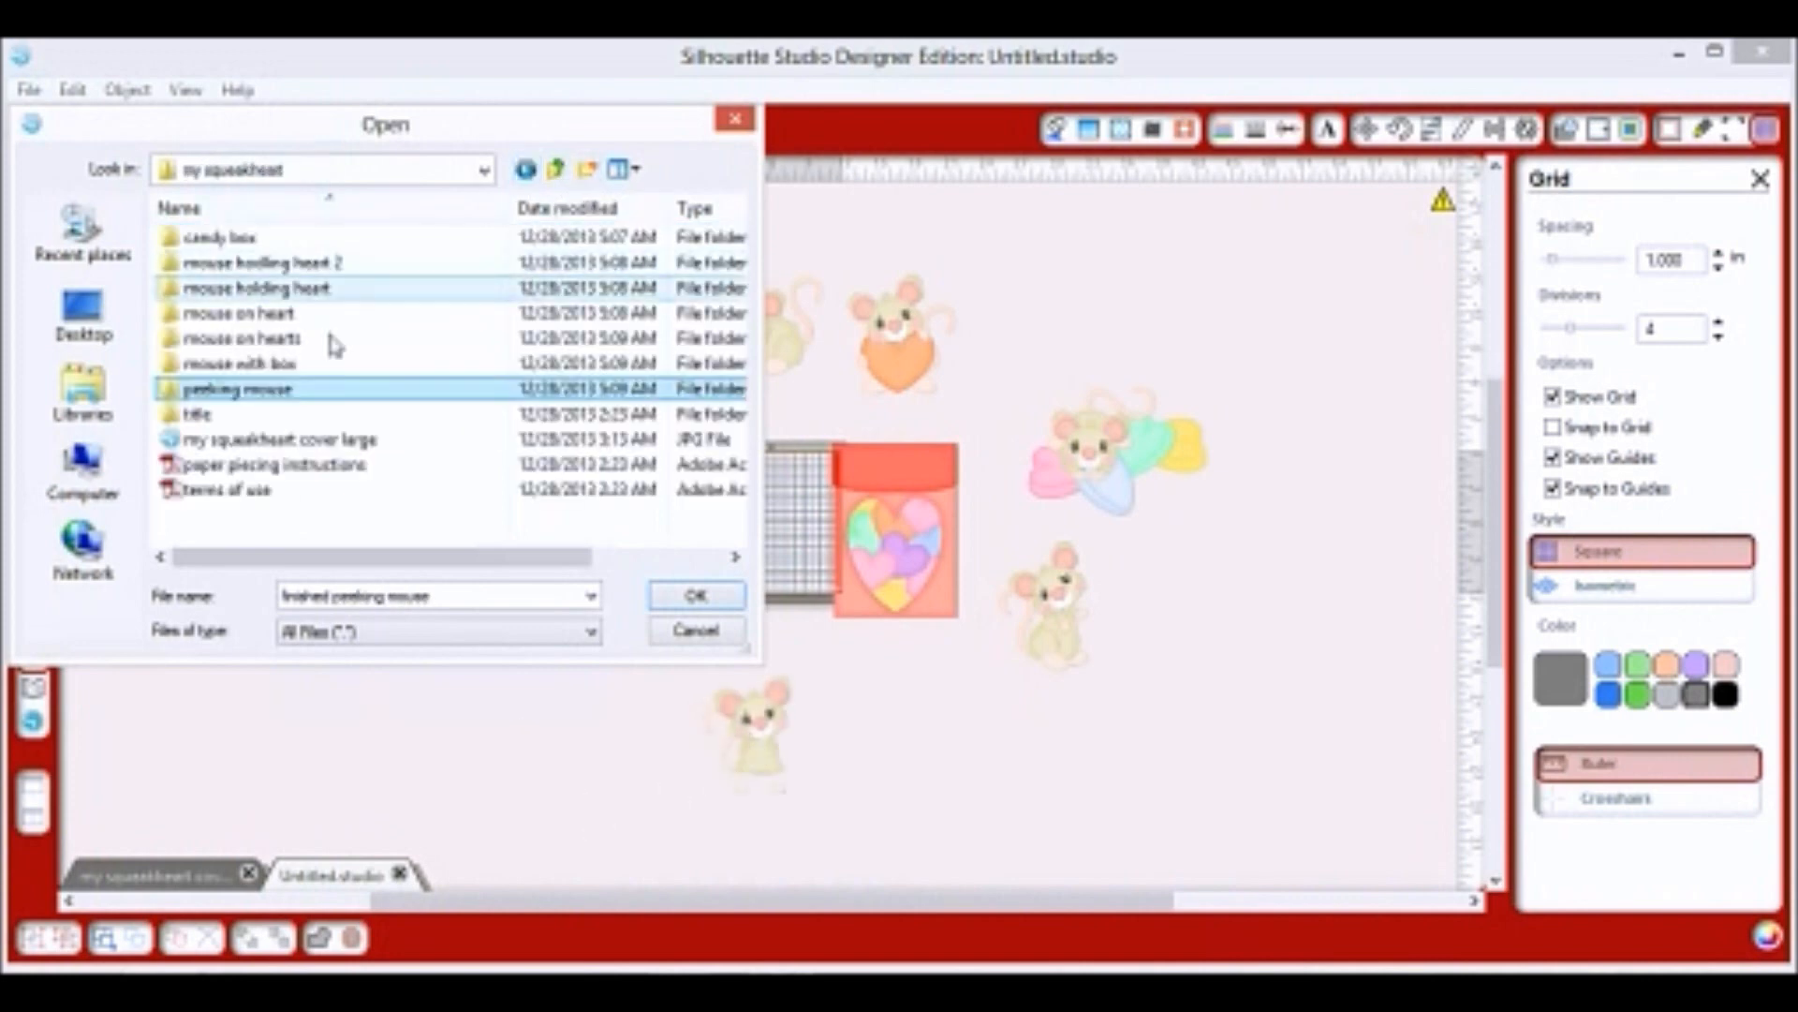
pyautogui.doubleClick(224, 418)
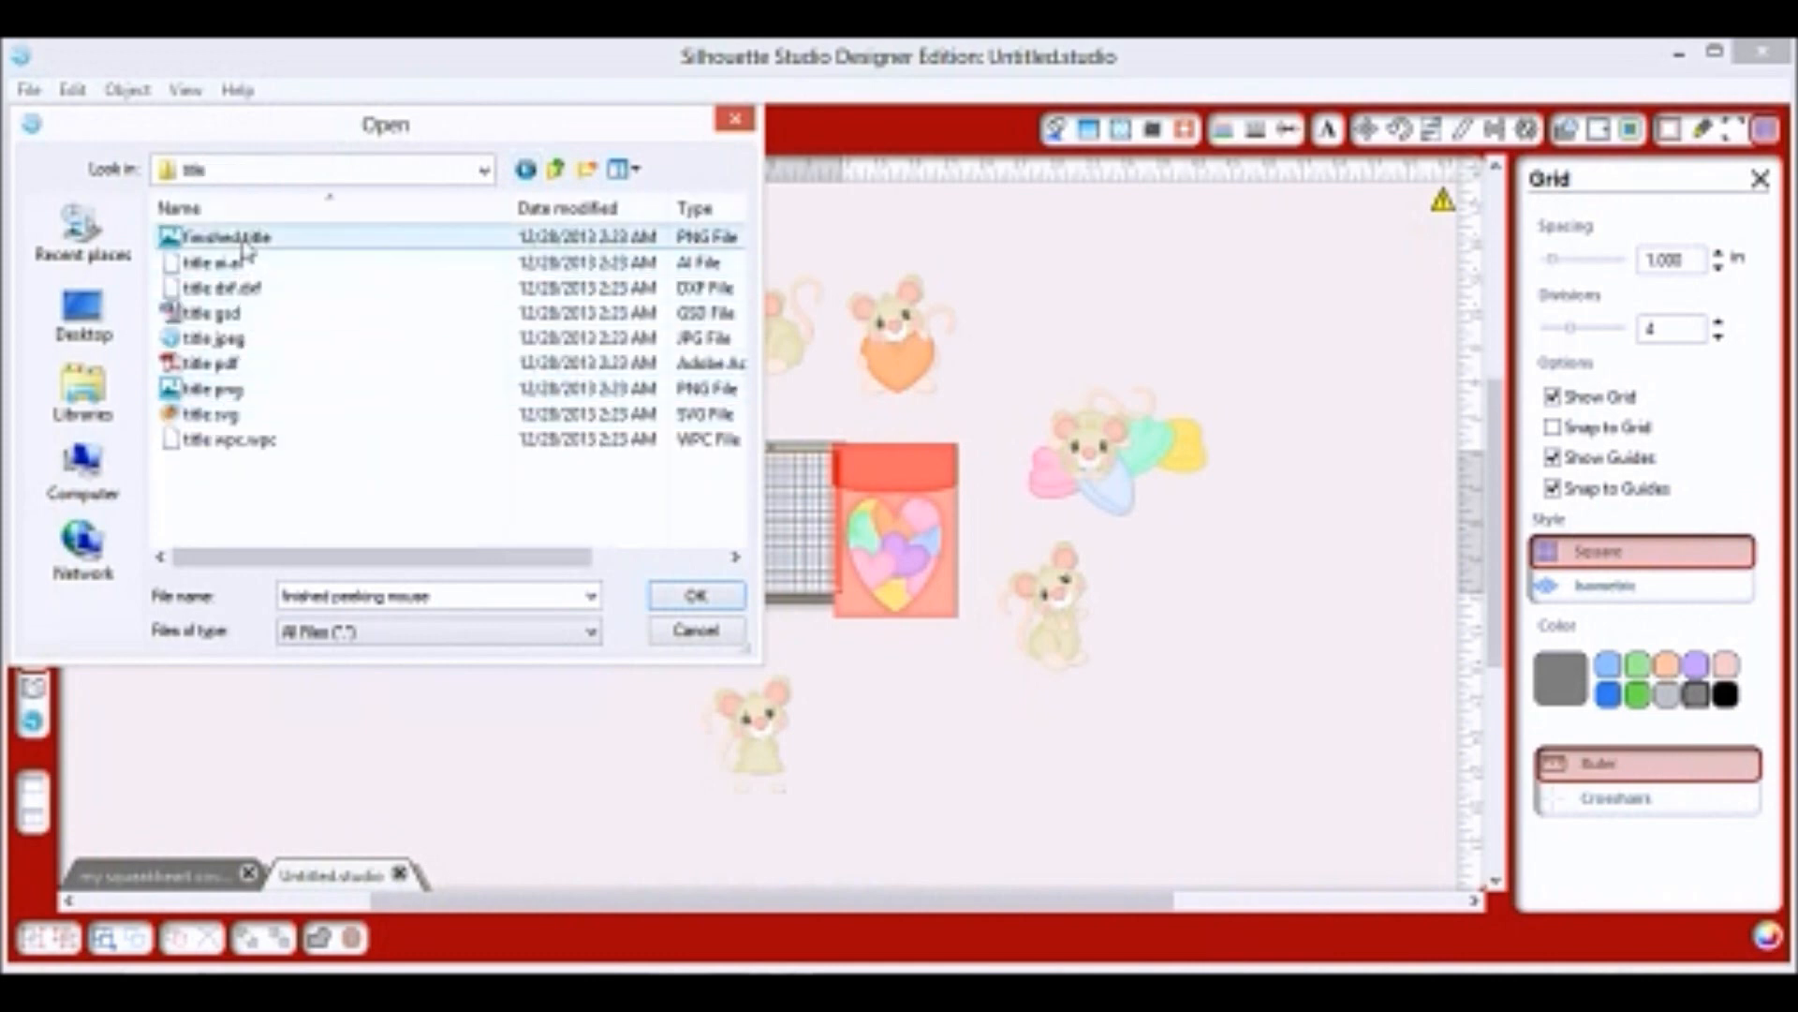
pyautogui.click(241, 245)
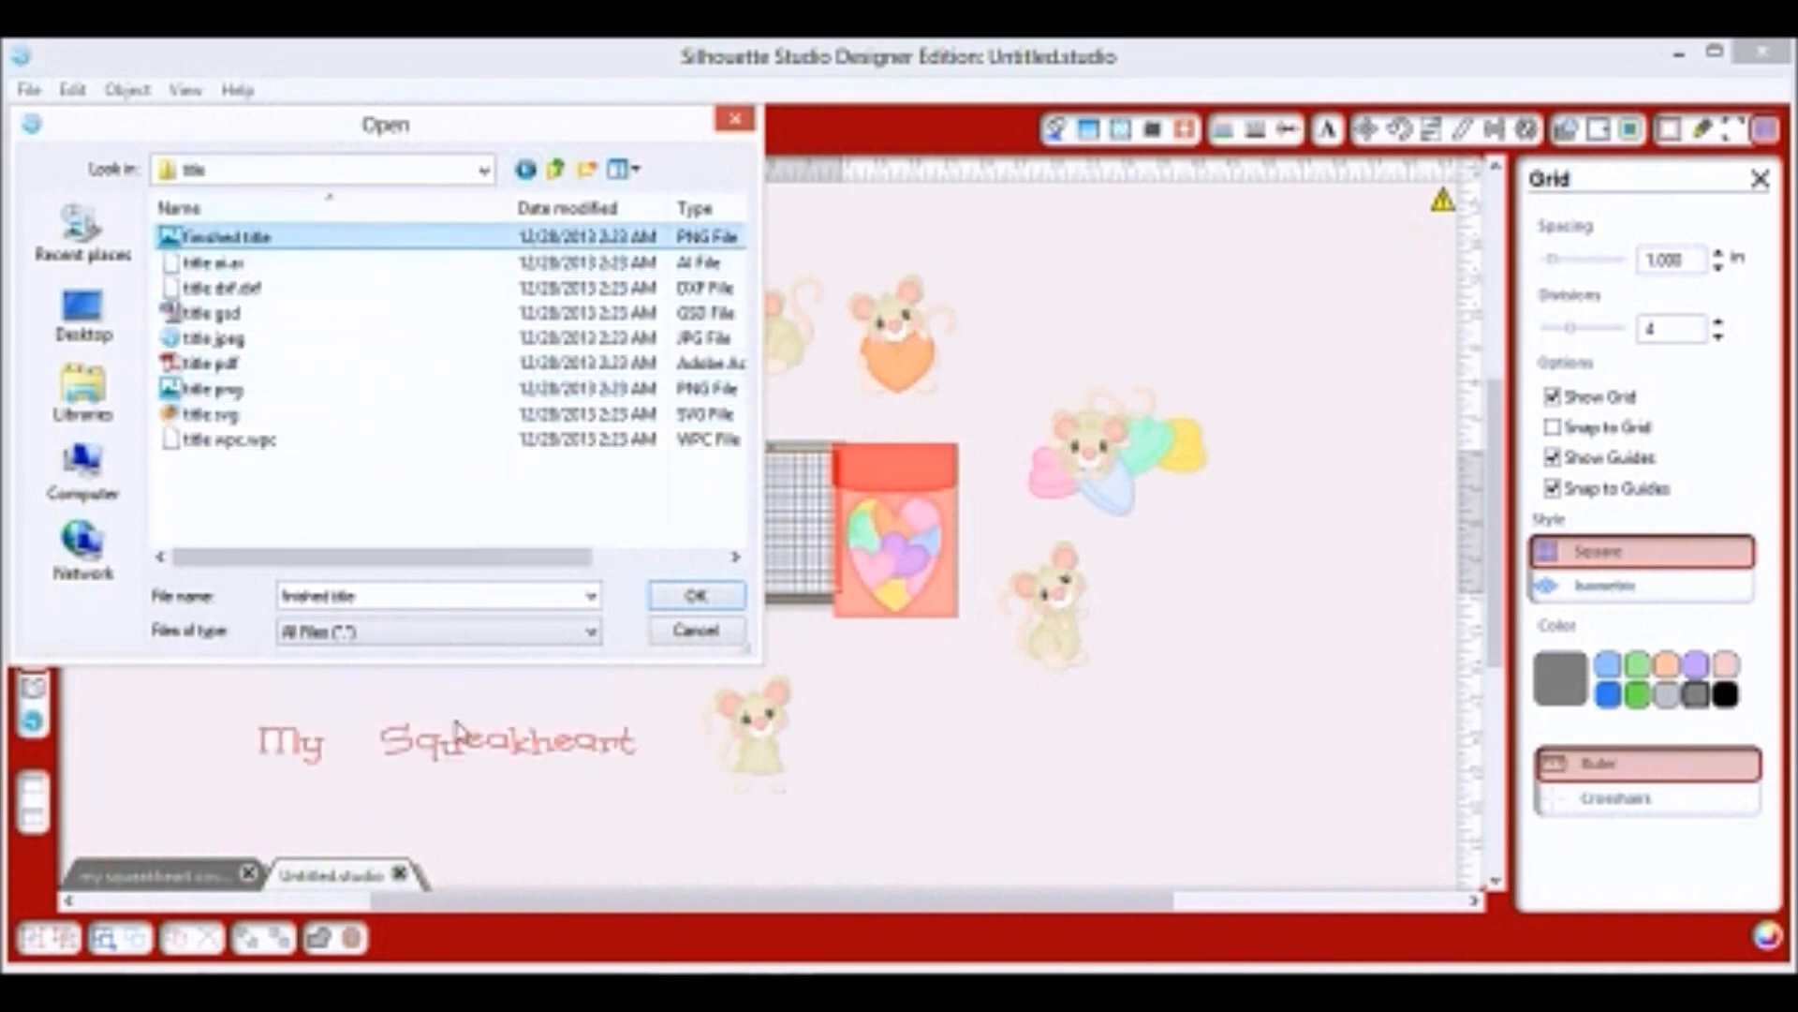
pyautogui.click(738, 122)
# Arrange the heart jar and the mice side by side in a single top row.
pyautogui.moveTo(882, 541); pyautogui.dragTo(516, 564)
pyautogui.click(541, 313)
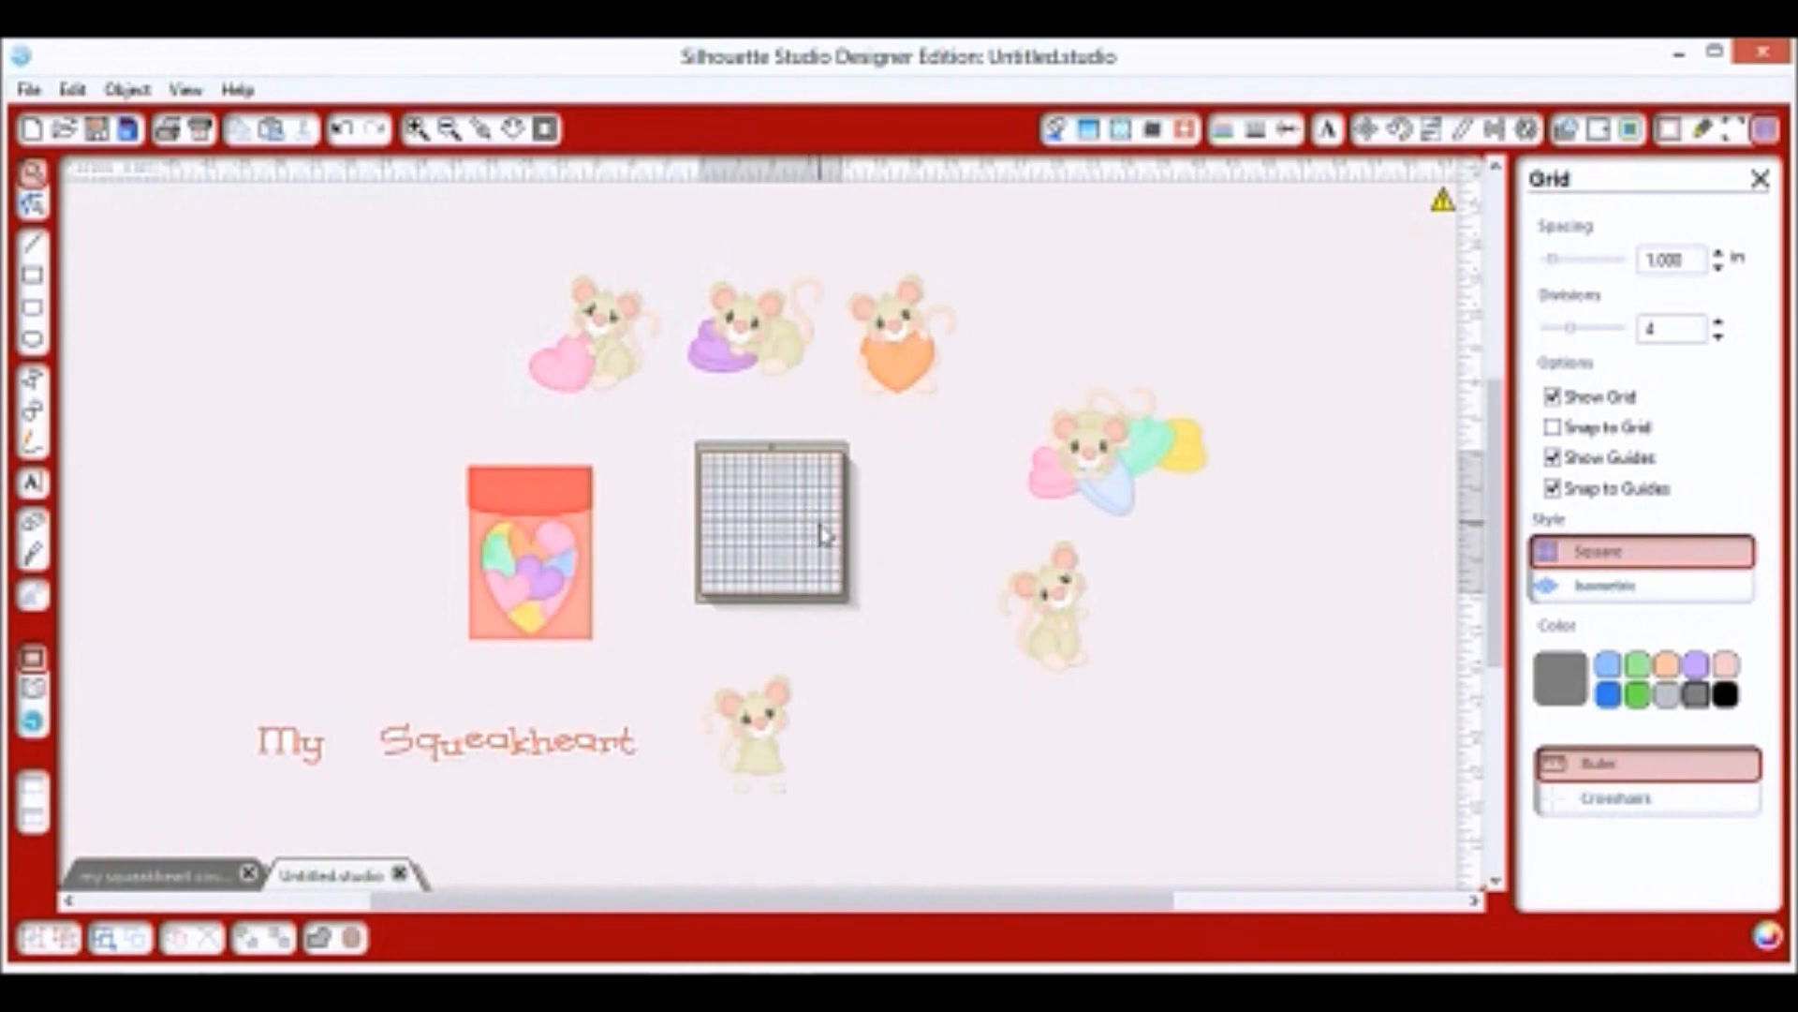
pyautogui.moveTo(787, 718); pyautogui.dragTo(511, 339)
pyautogui.moveTo(1075, 599); pyautogui.dragTo(359, 363)
pyautogui.moveTo(481, 374); pyautogui.dragTo(1026, 365)
pyautogui.moveTo(561, 593); pyautogui.dragTo(453, 384)
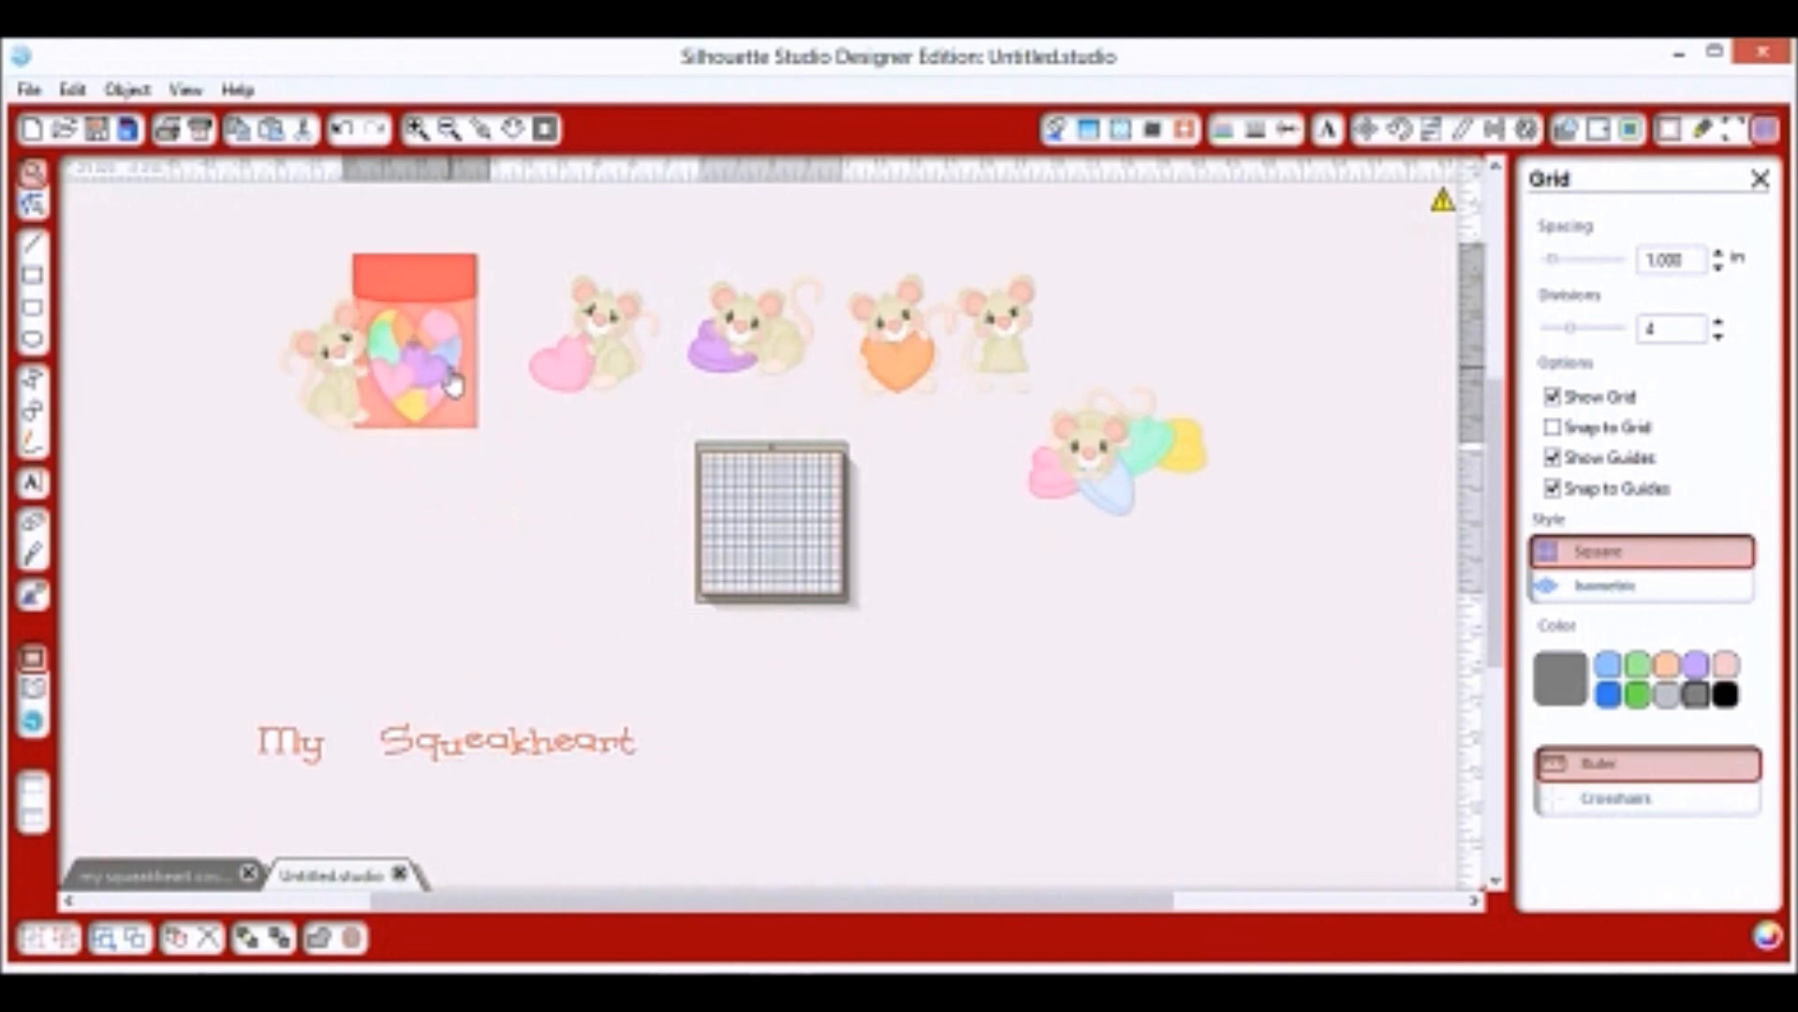
pyautogui.rightClick(415, 397)
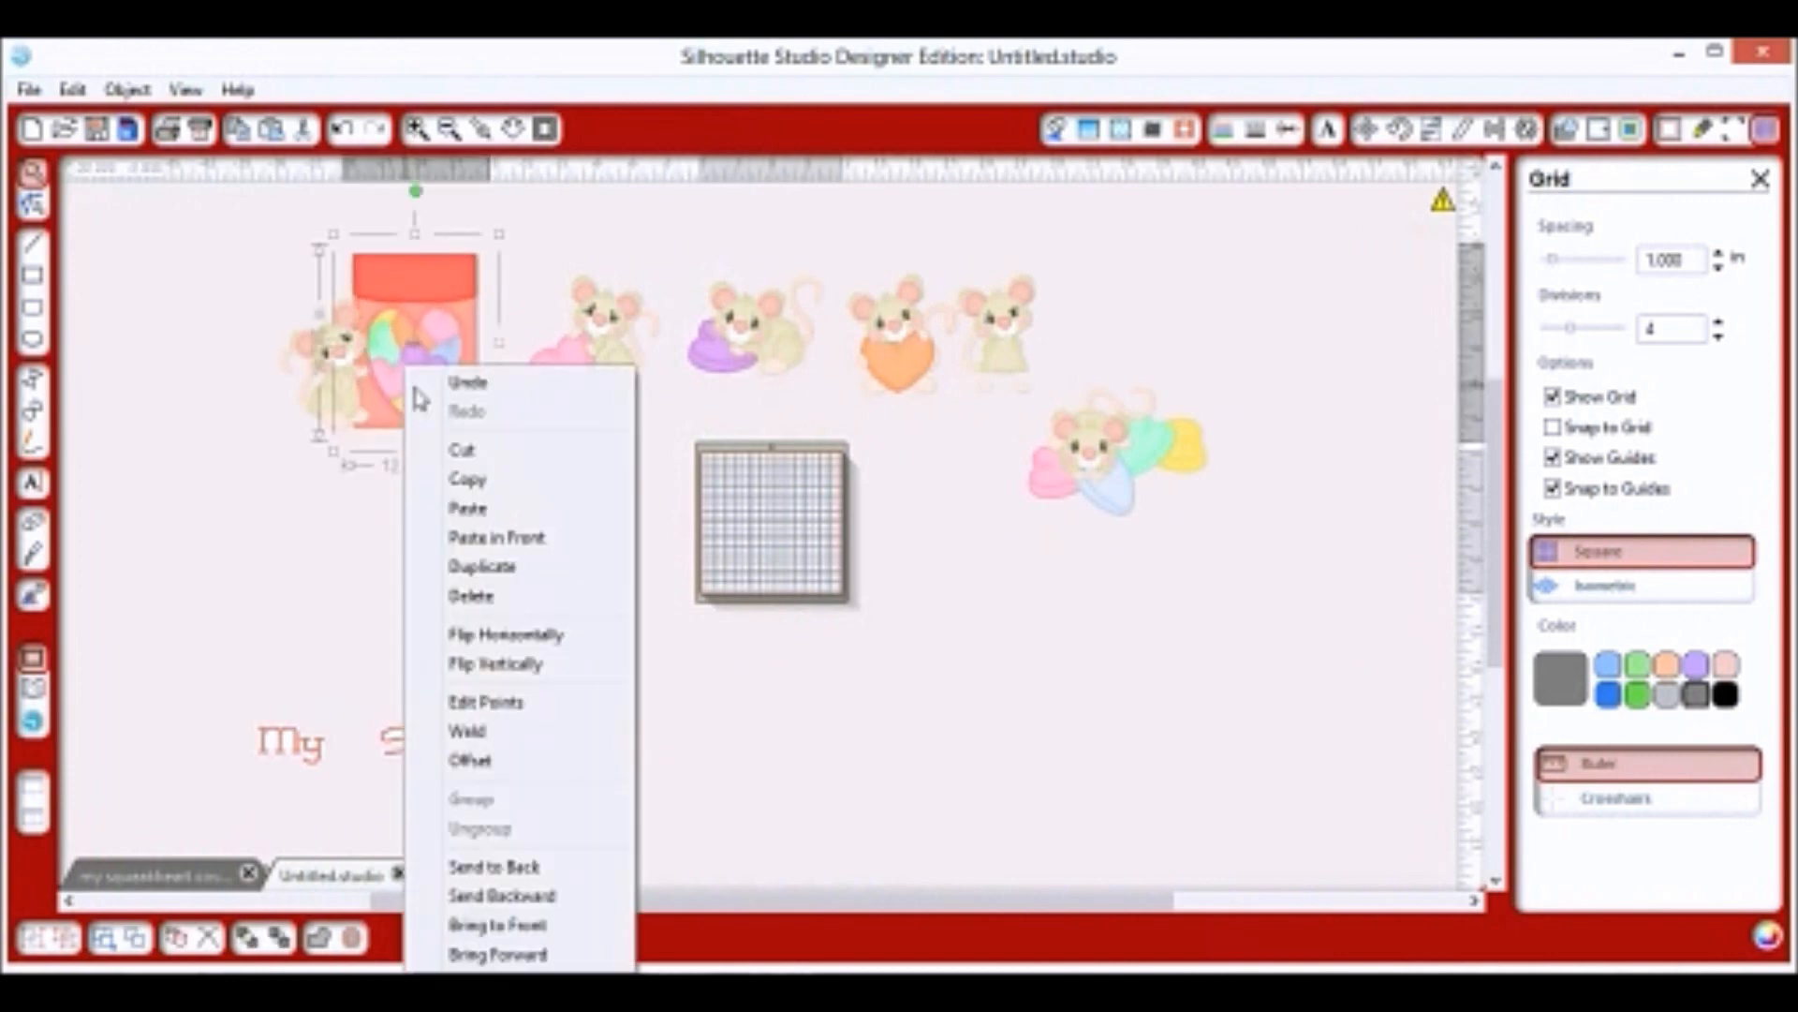
pyautogui.click(466, 506)
pyautogui.click(373, 521)
pyautogui.moveTo(337, 409); pyautogui.dragTo(354, 419)
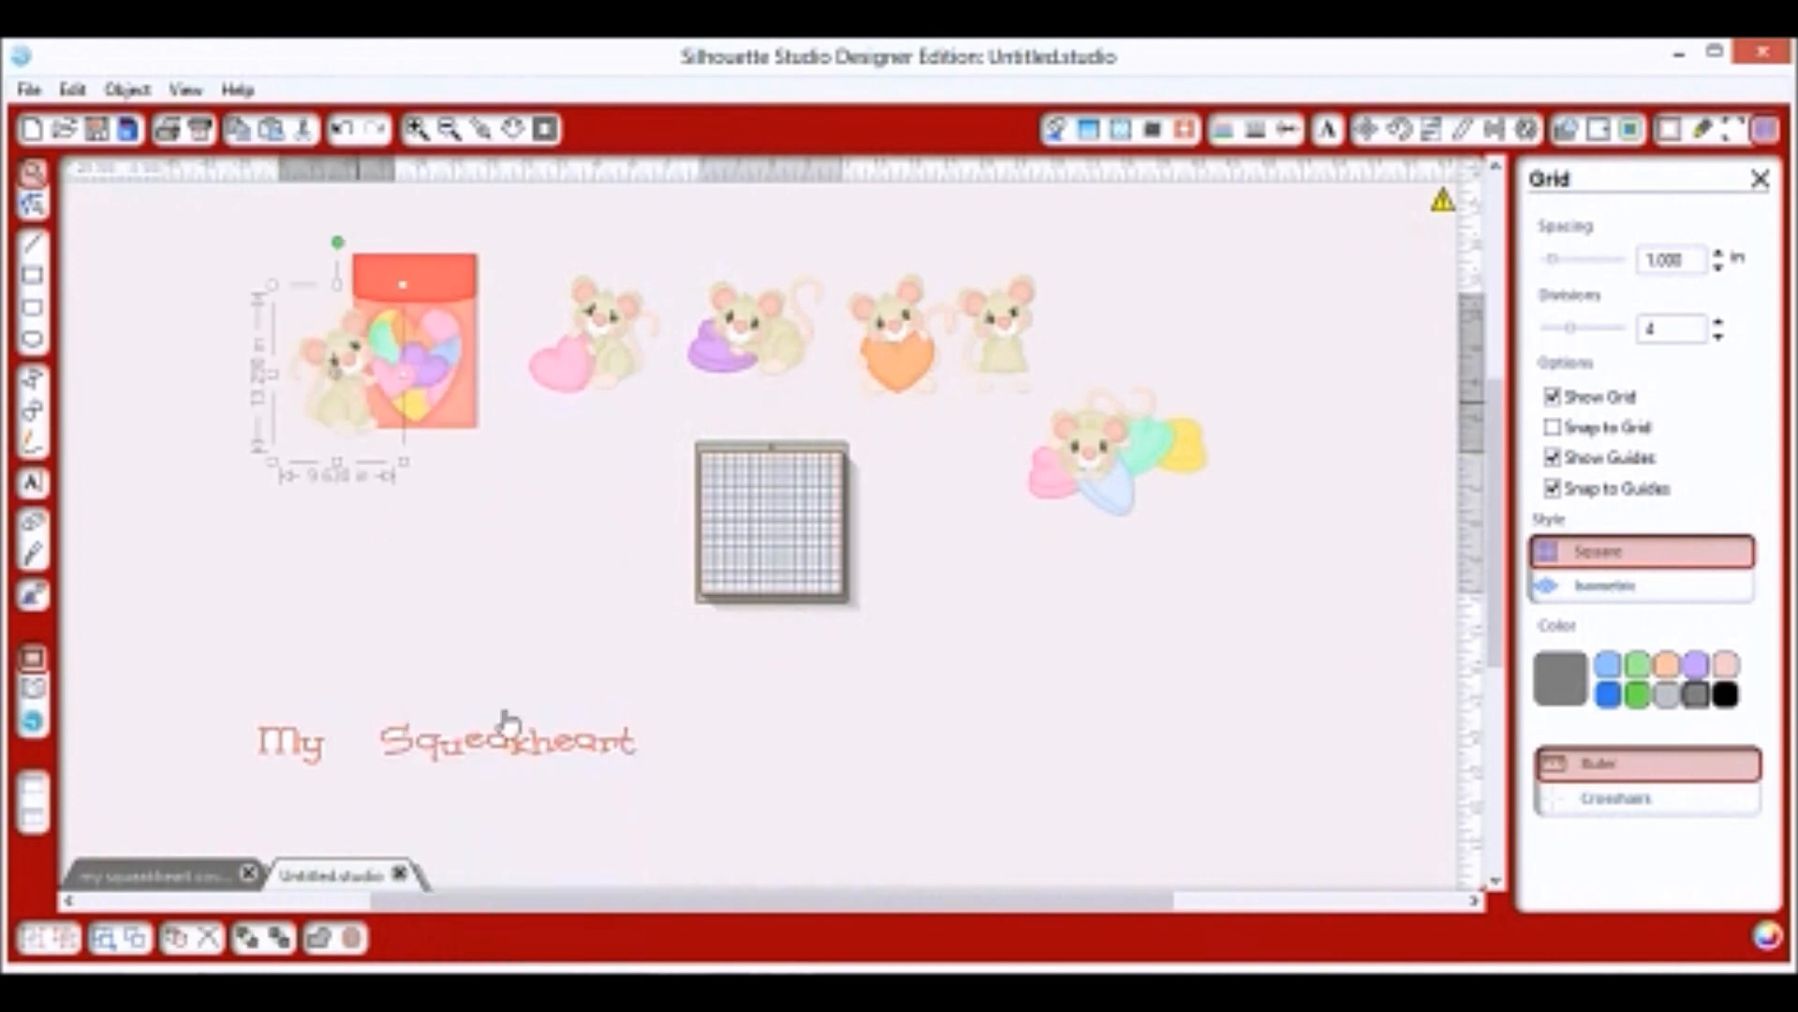
# Put the My Squeakheart title beneath the row, then shrink the whole set and move it above the mat.
pyautogui.moveTo(452, 780); pyautogui.dragTo(746, 459)
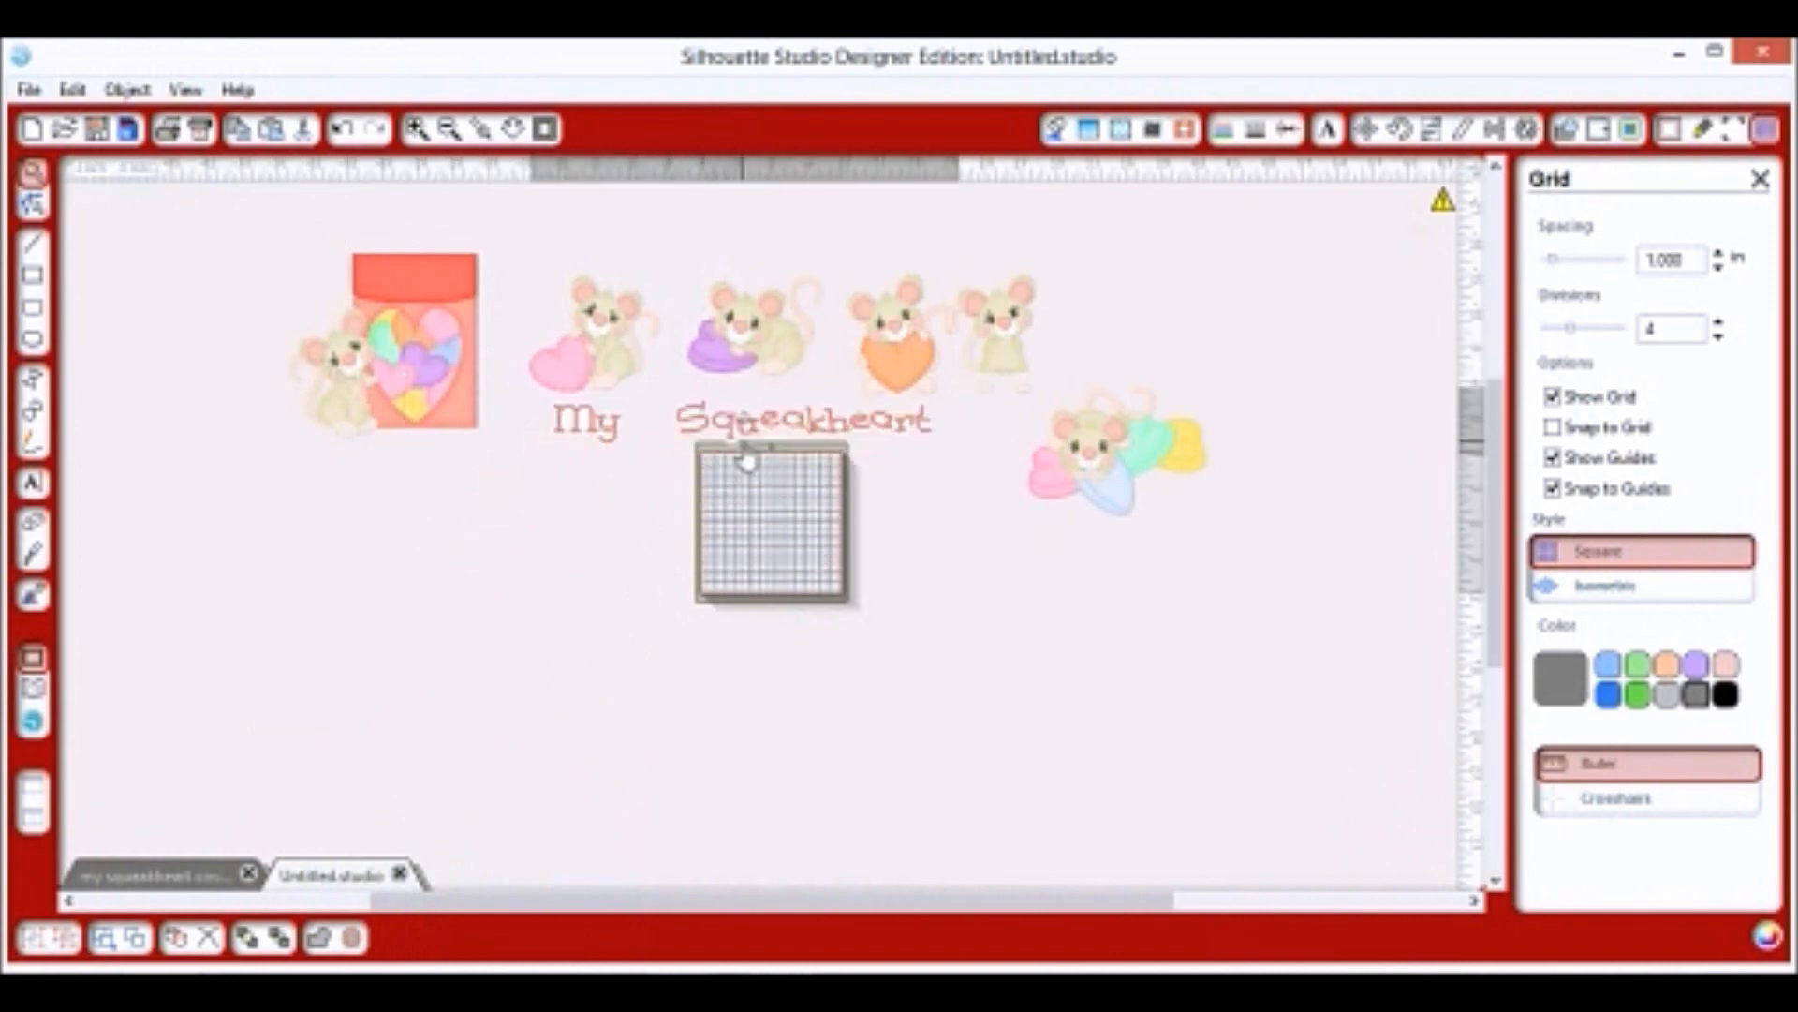
pyautogui.moveTo(1084, 469); pyautogui.dragTo(1118, 359)
pyautogui.moveTo(1267, 457); pyautogui.dragTo(321, 358)
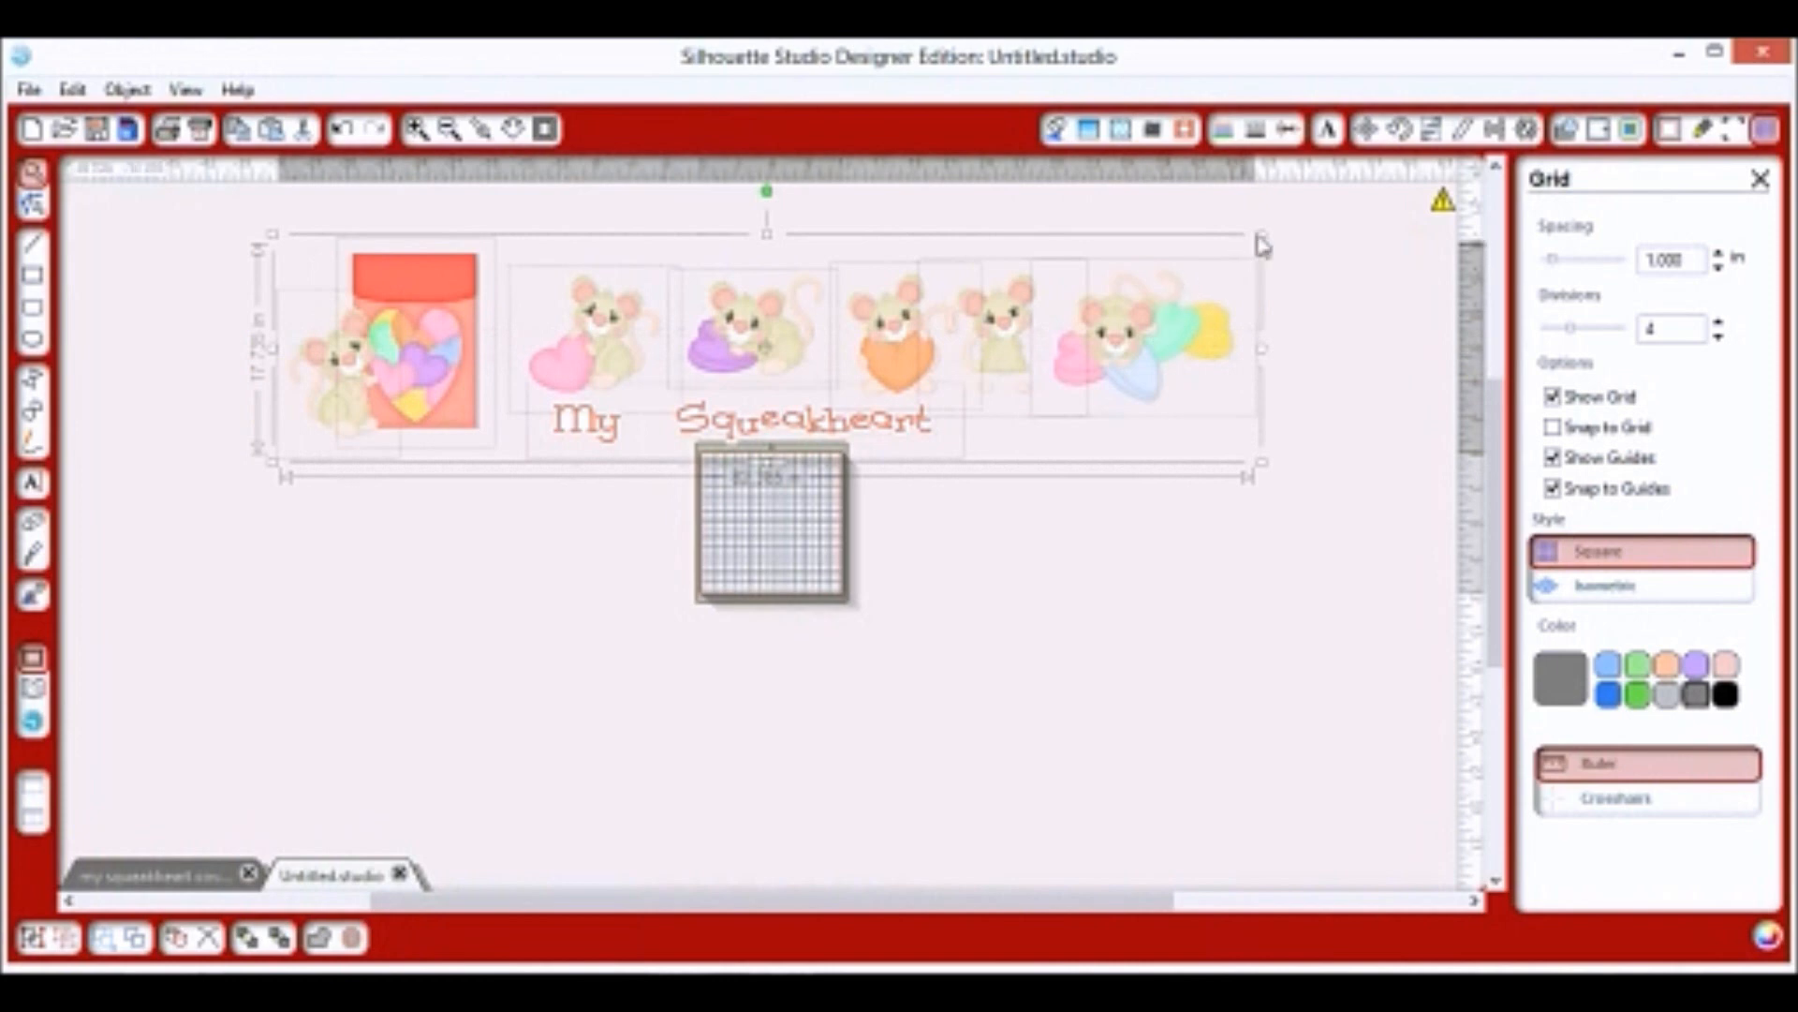
pyautogui.moveTo(1260, 234); pyautogui.dragTo(341, 474)
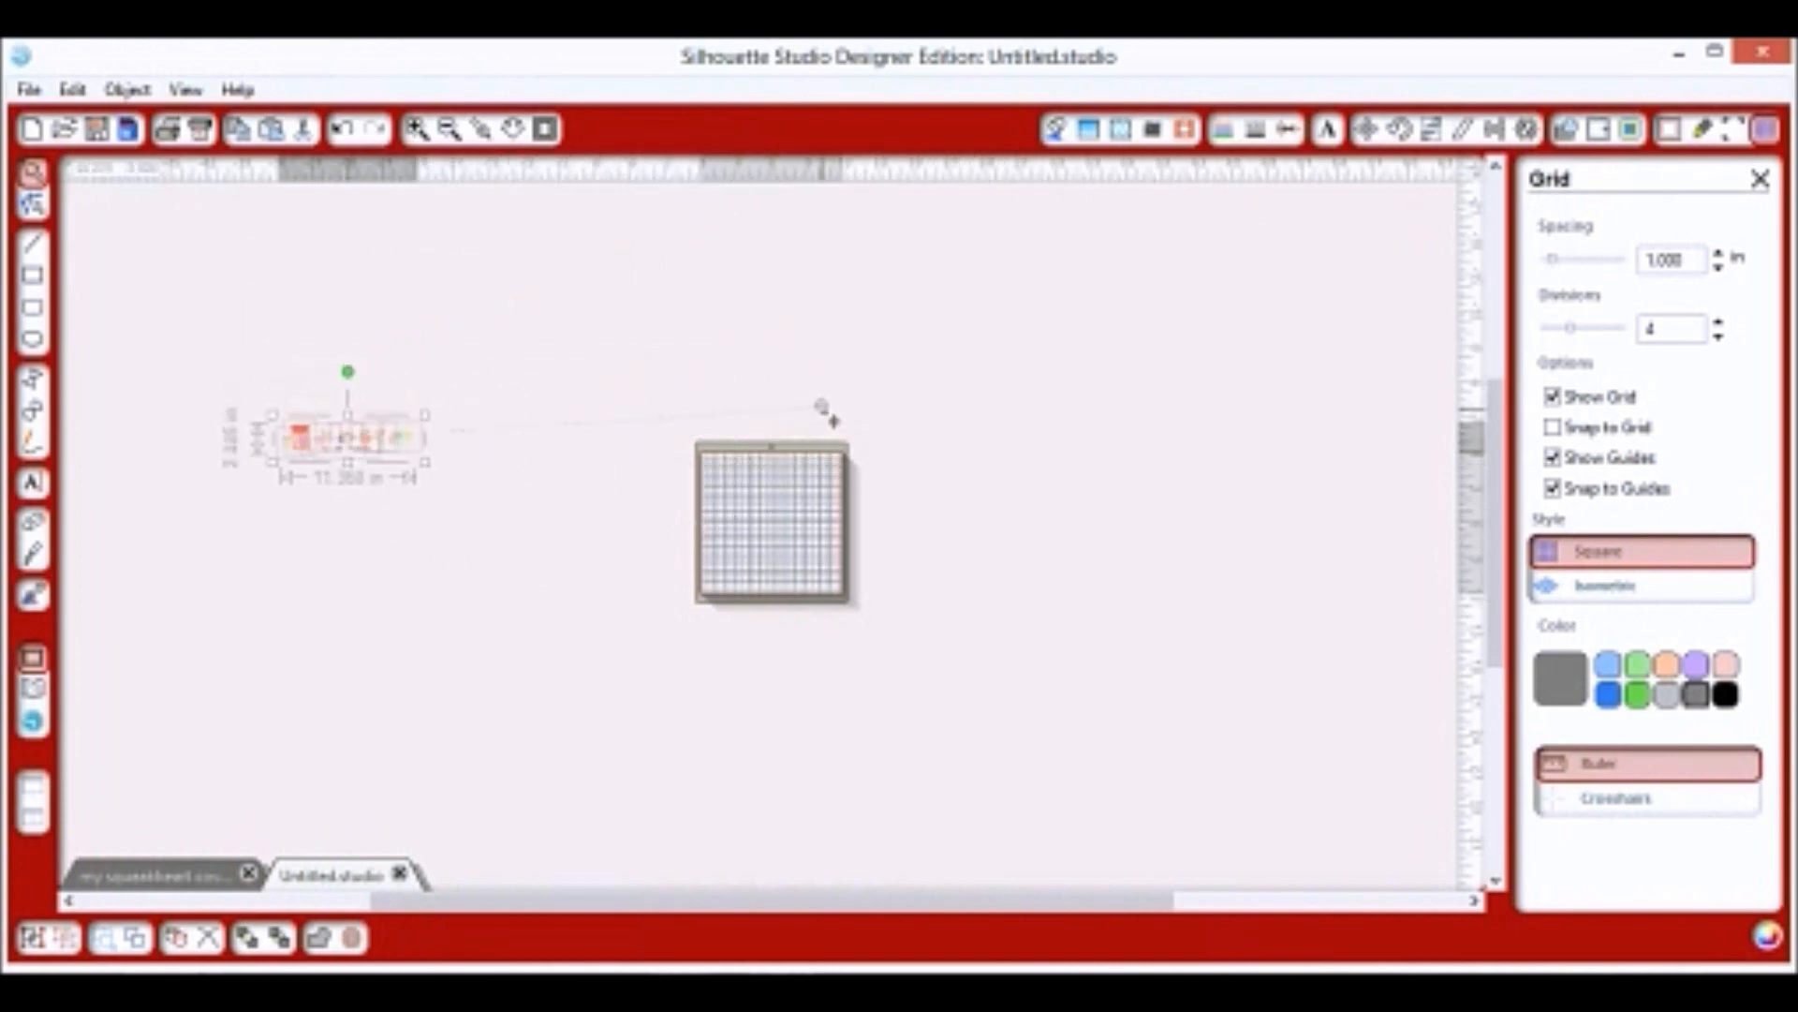
pyautogui.moveTo(344, 478); pyautogui.dragTo(766, 447)
# Zoom in to check the artwork, then enlarge the group slightly to fit above the mat.
pyautogui.click(418, 128)
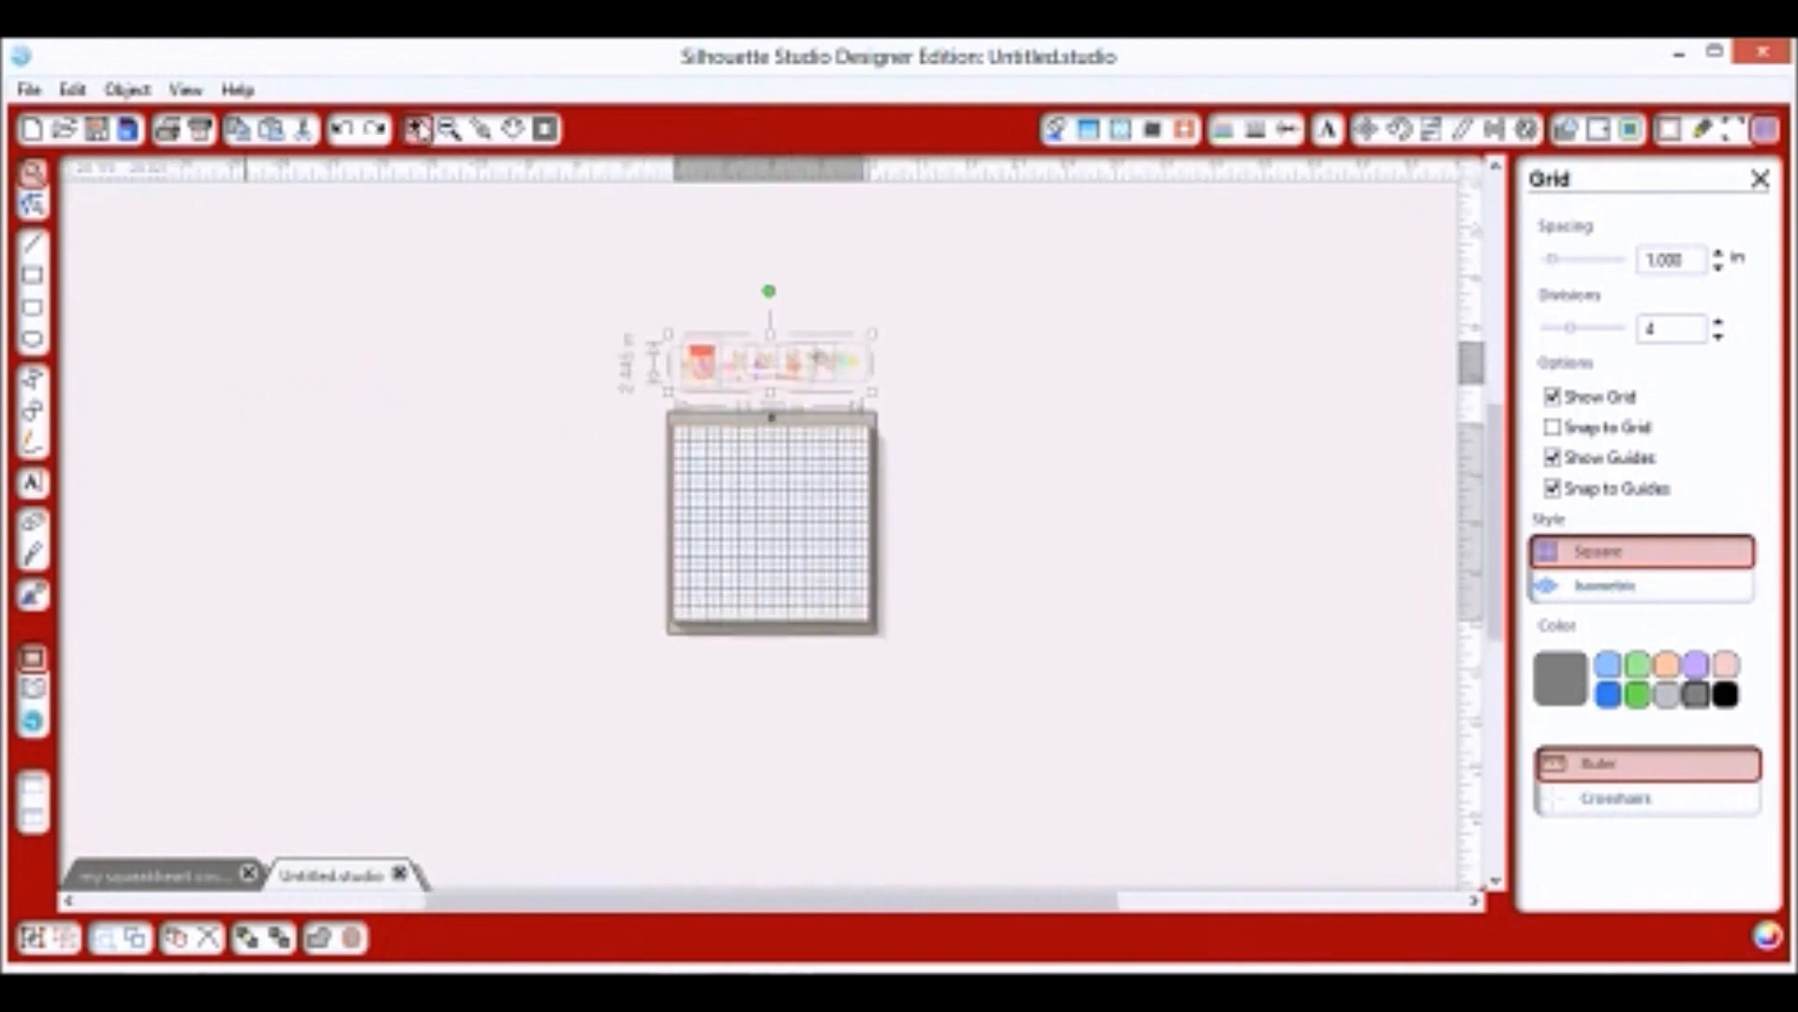
pyautogui.scroll(2, 995, 557)
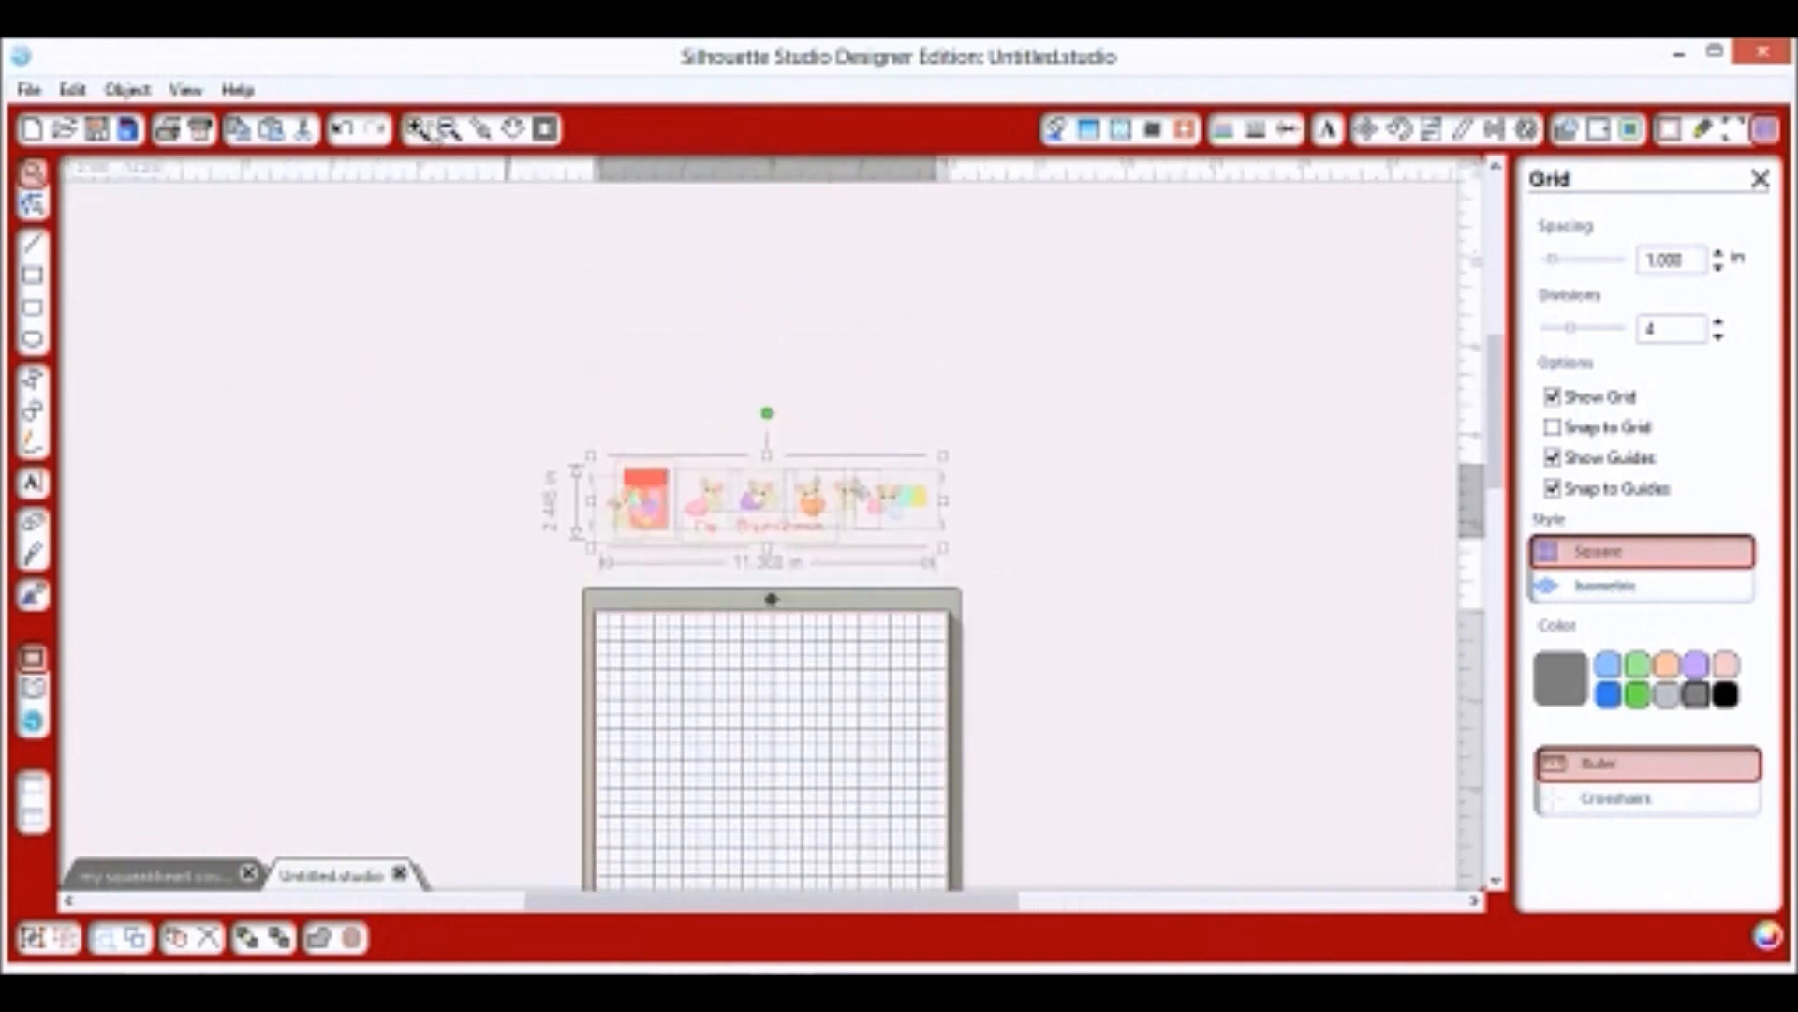
pyautogui.click(420, 130)
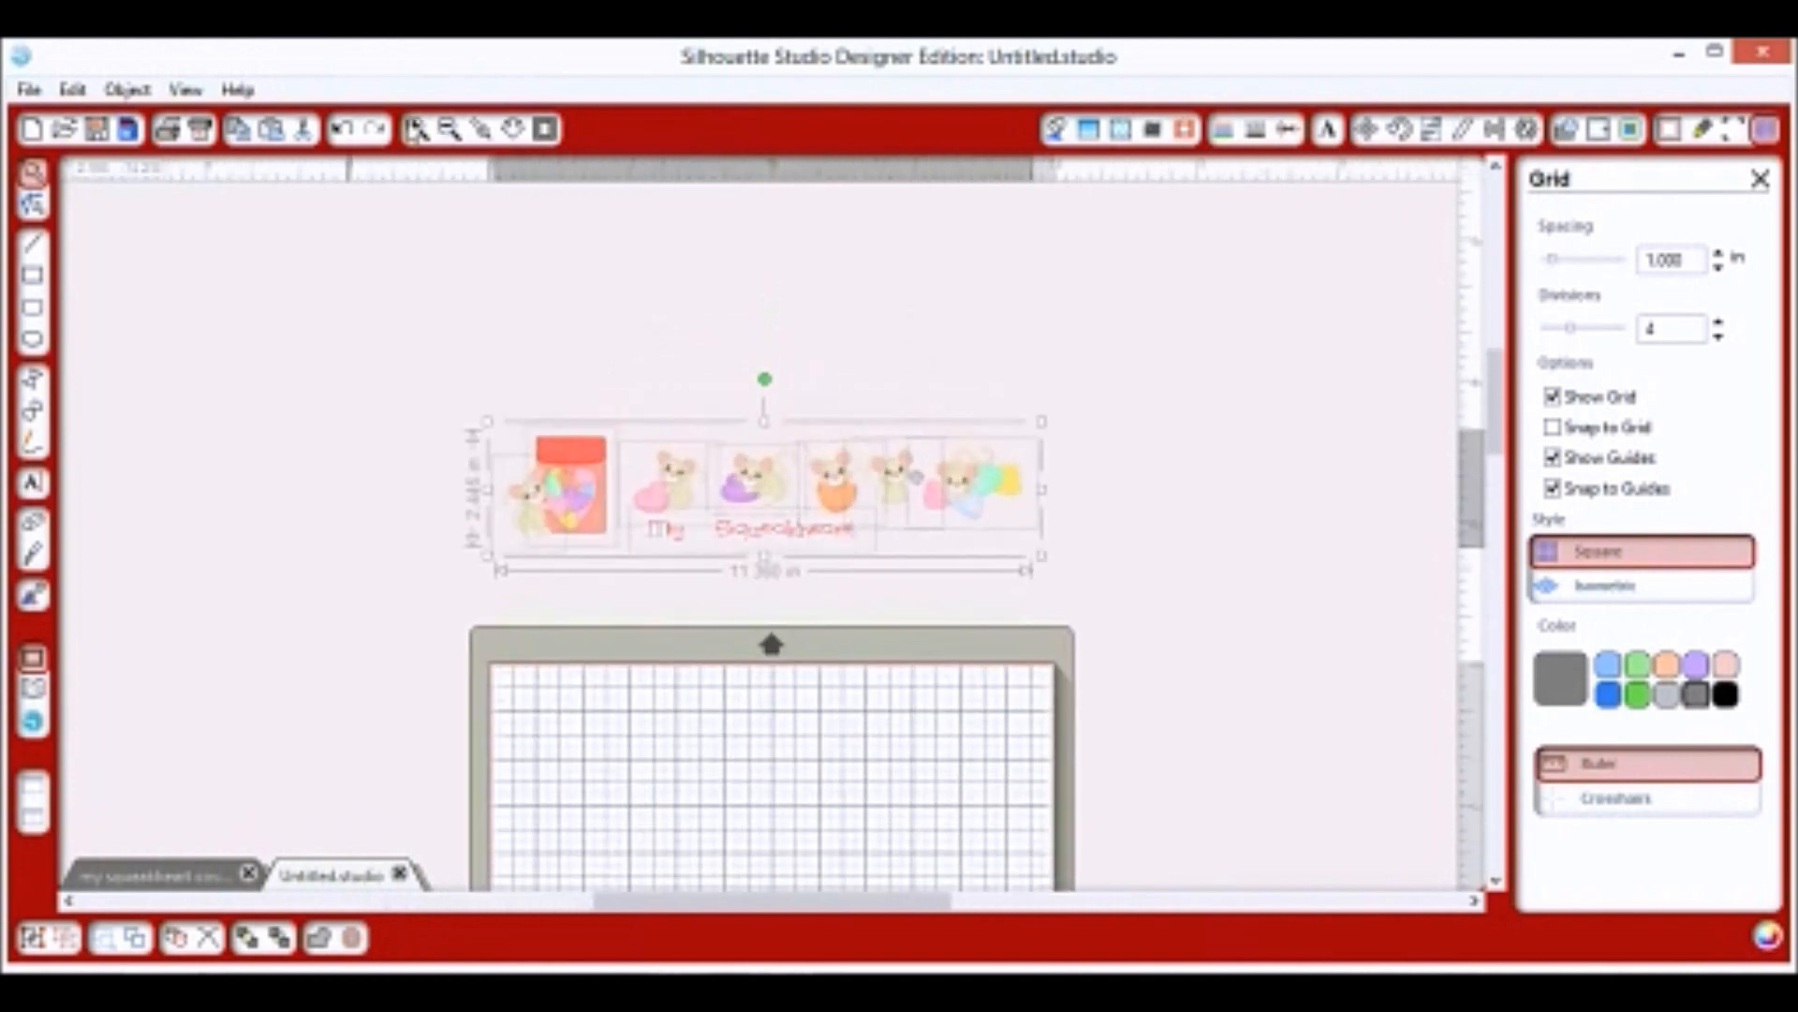
pyautogui.click(417, 131)
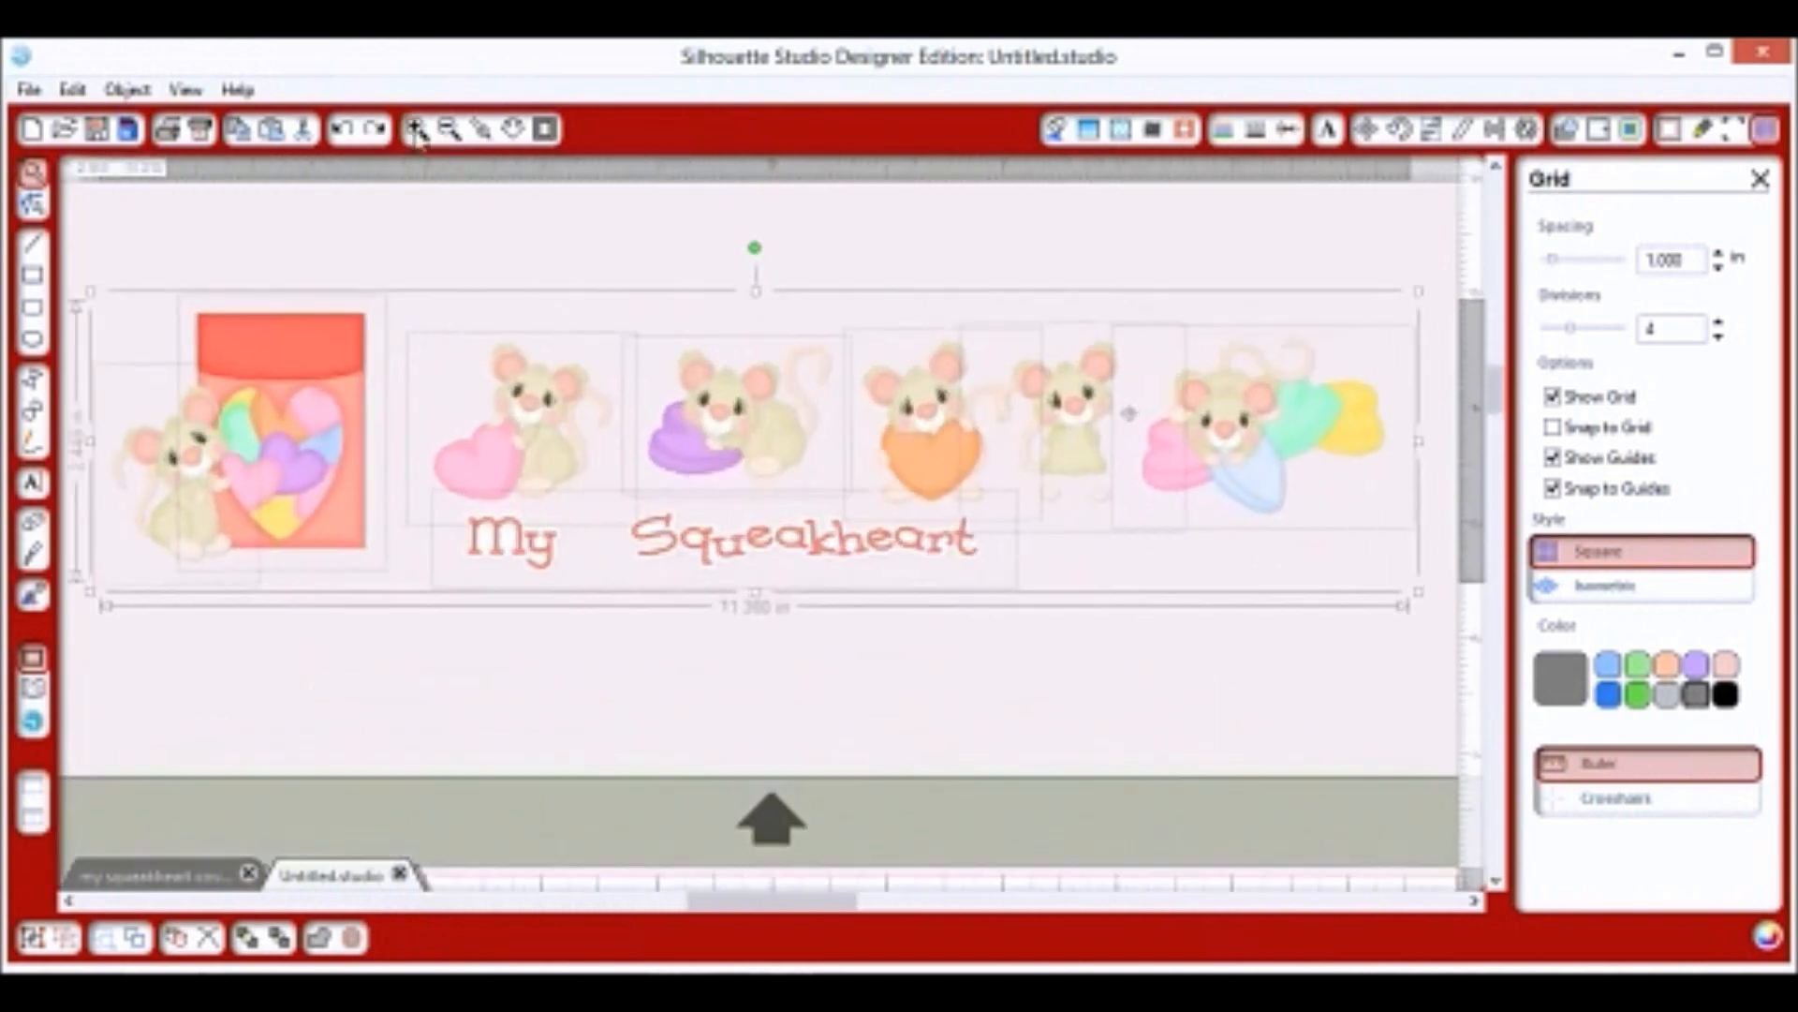
pyautogui.scroll(-3, 734, 534)
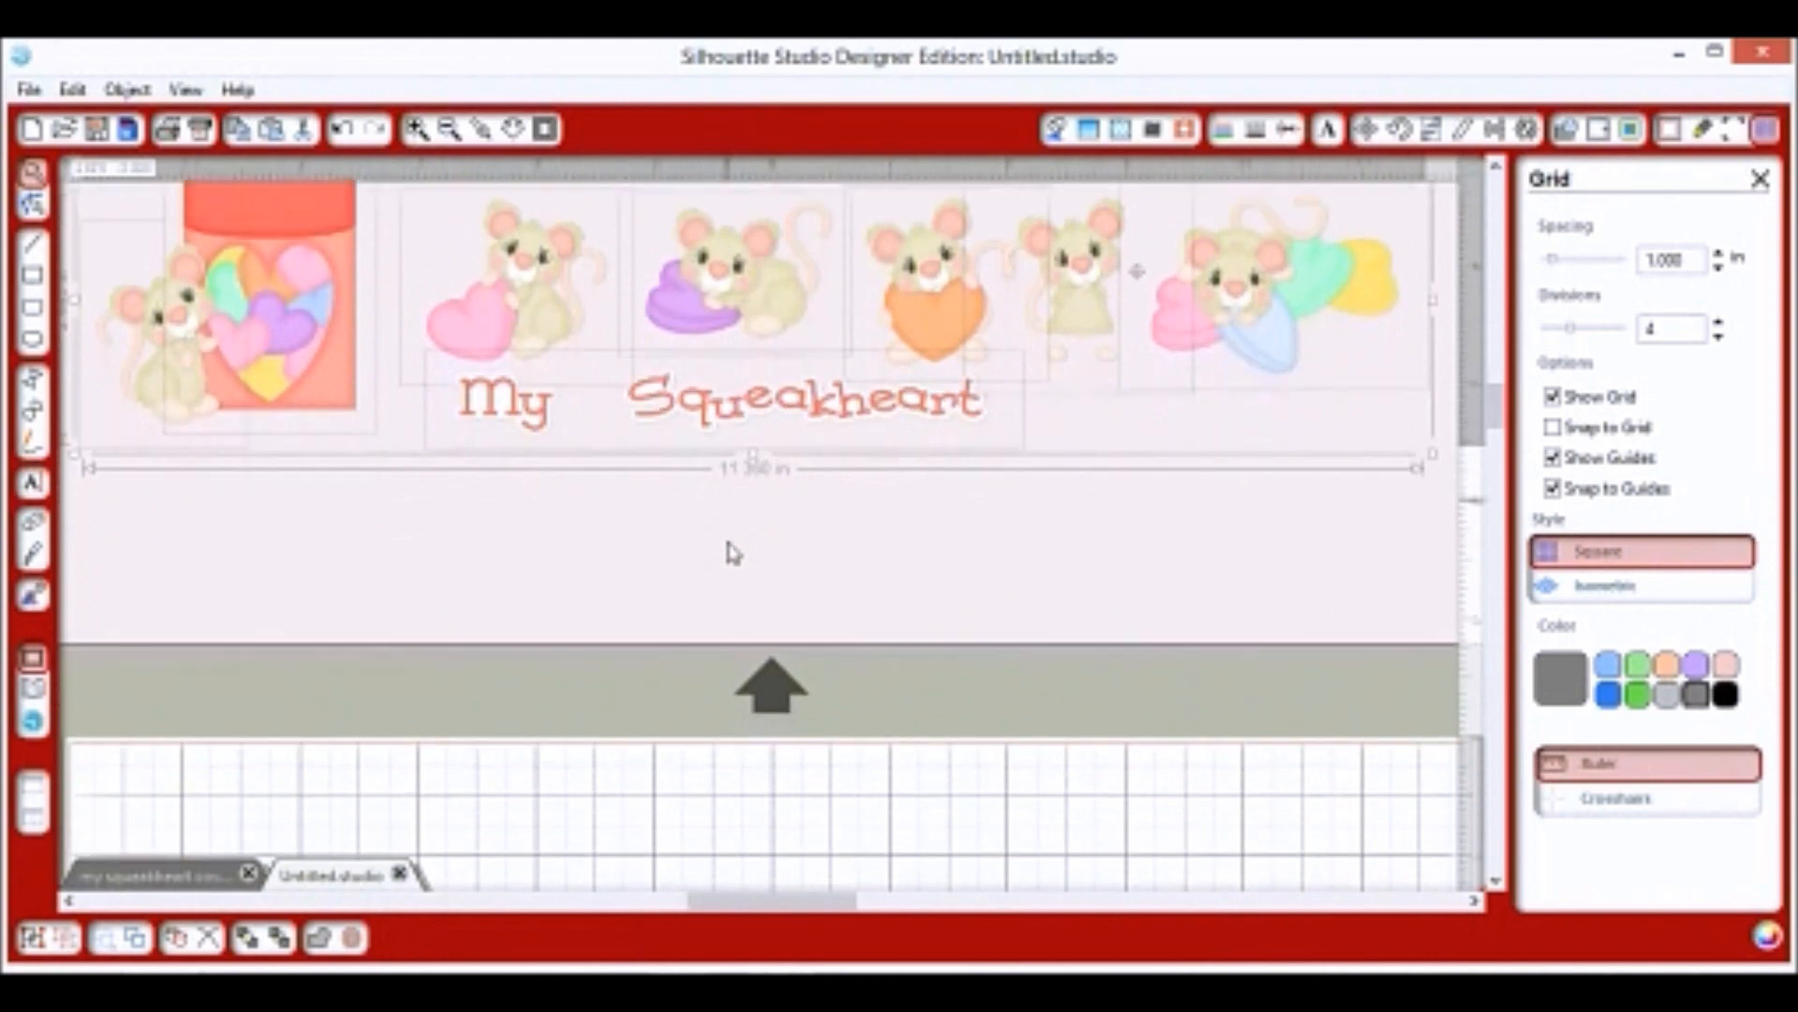
pyautogui.scroll(-2, 733, 553)
pyautogui.click(451, 131)
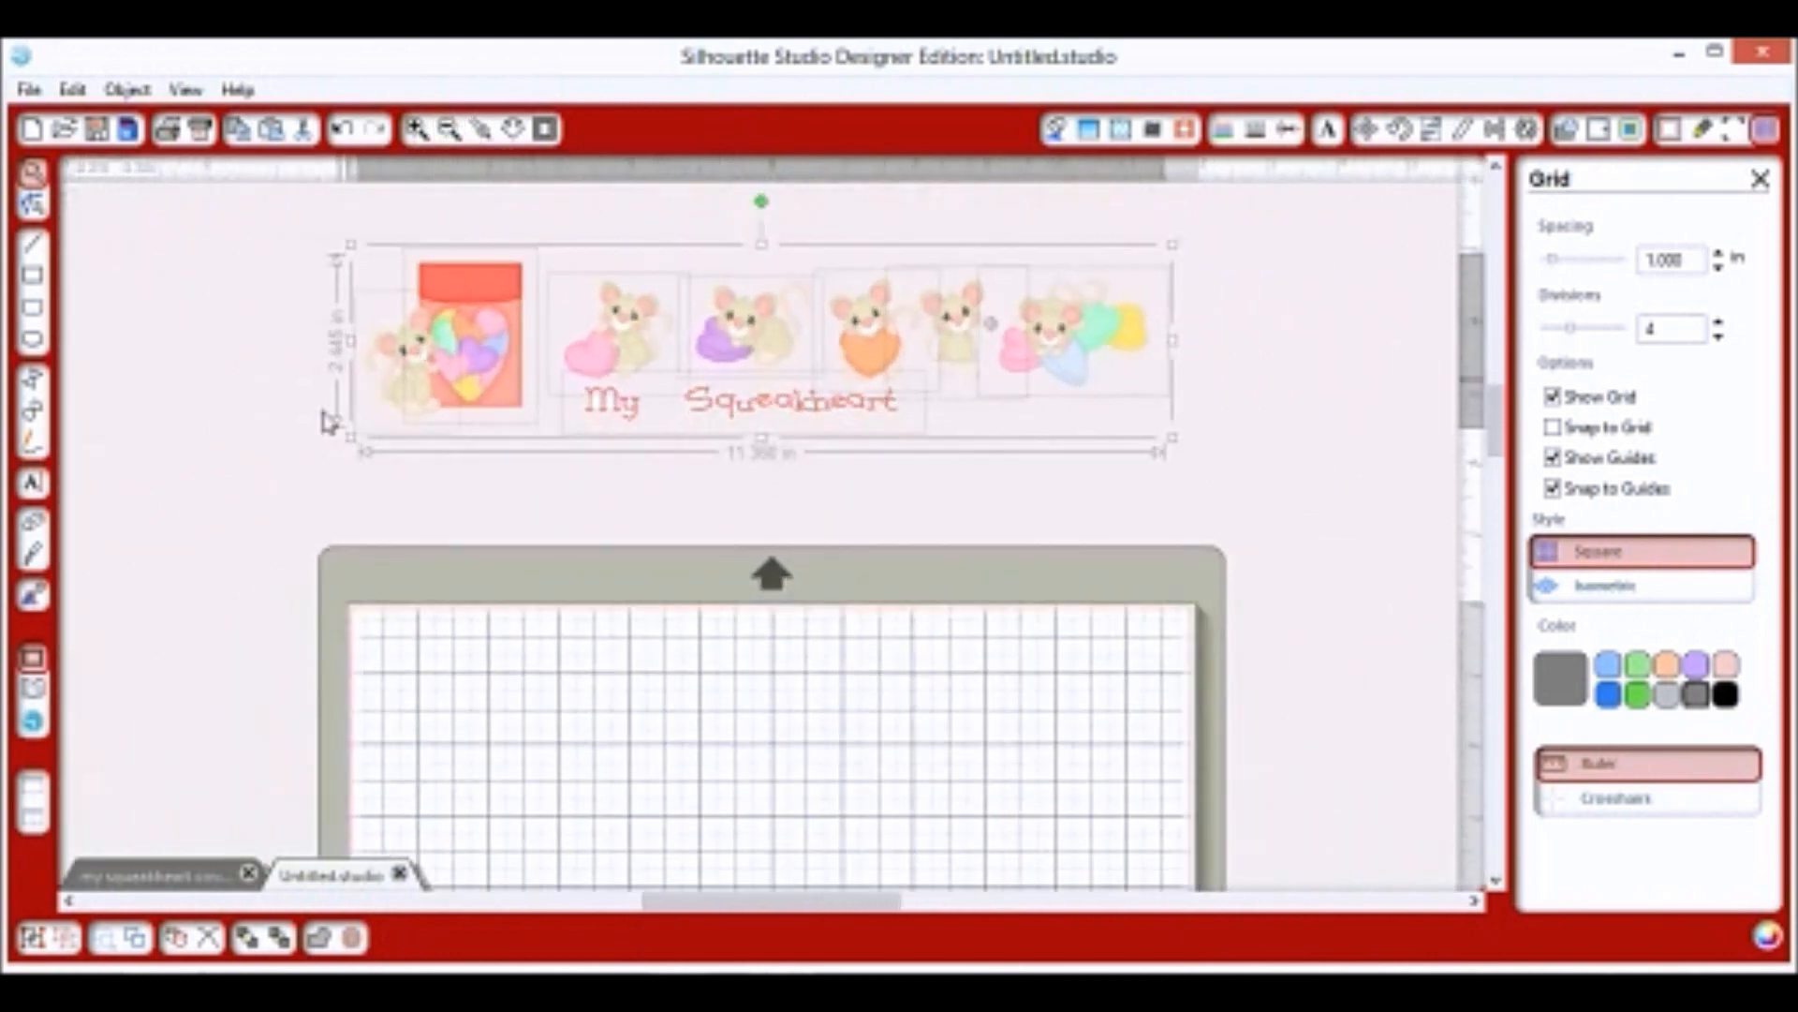
pyautogui.moveTo(351, 441); pyautogui.dragTo(210, 468)
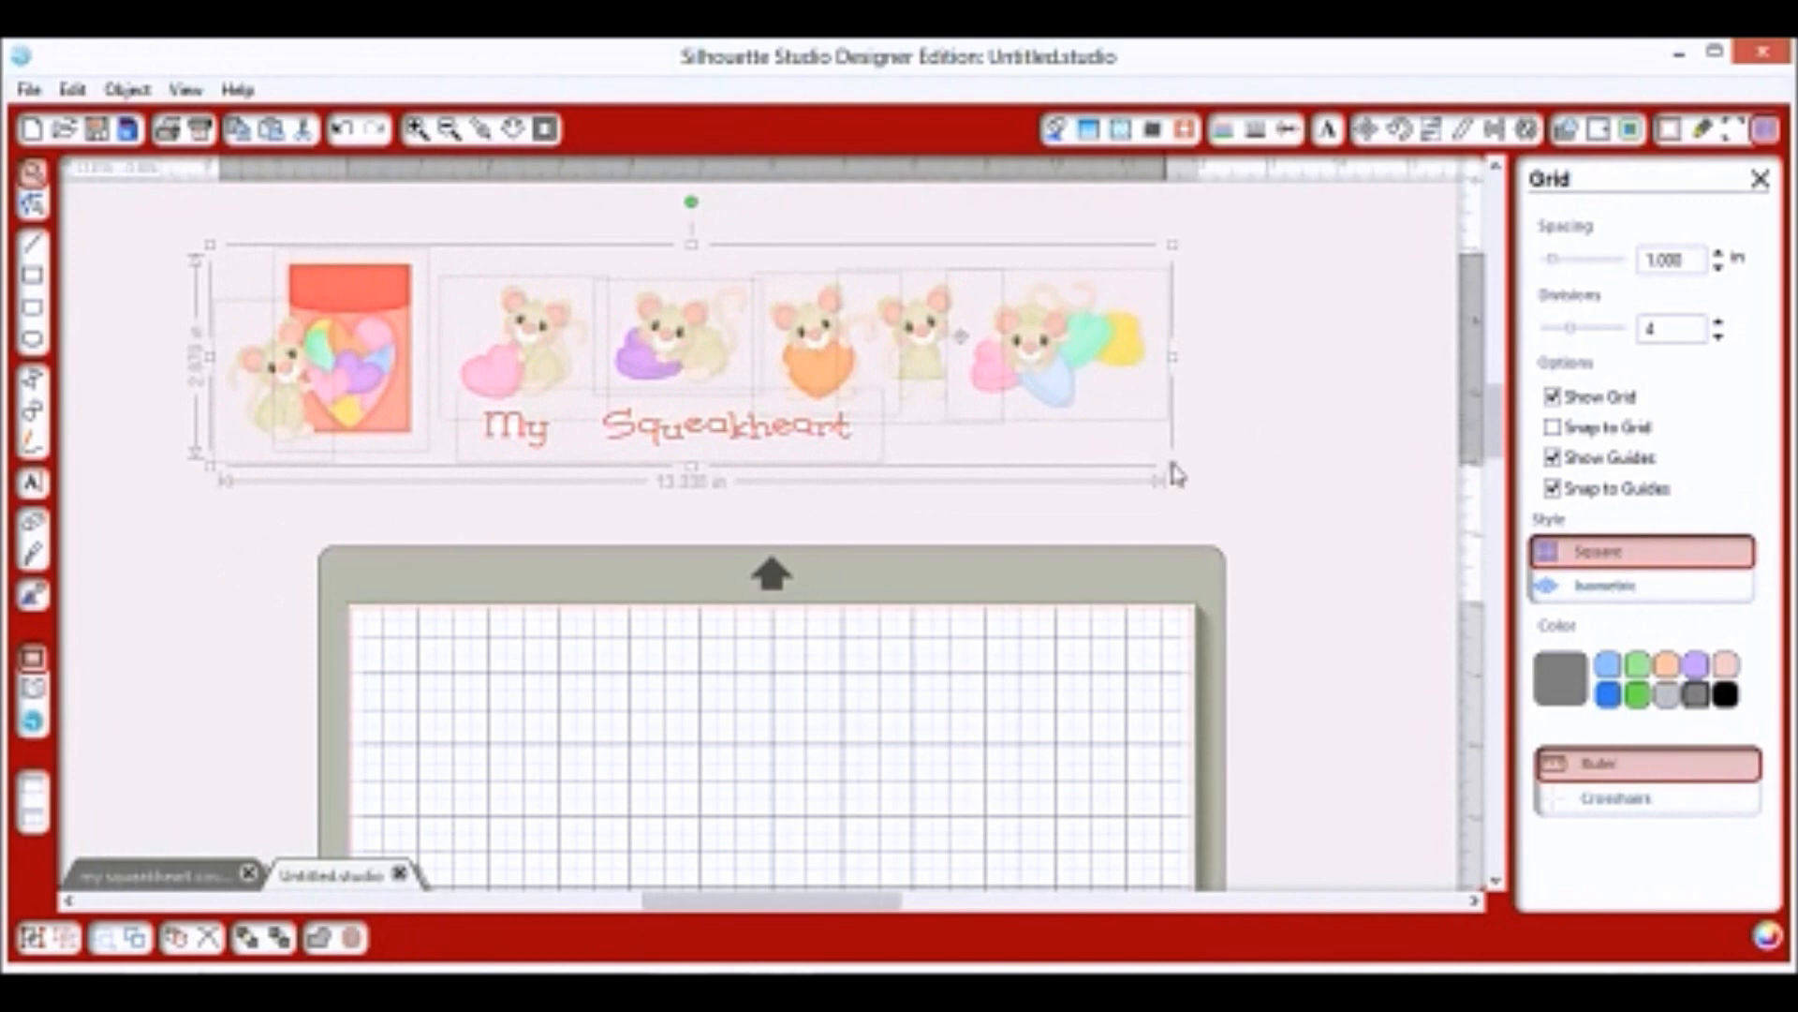
pyautogui.click(1185, 484)
pyautogui.scroll(-1, 1013, 560)
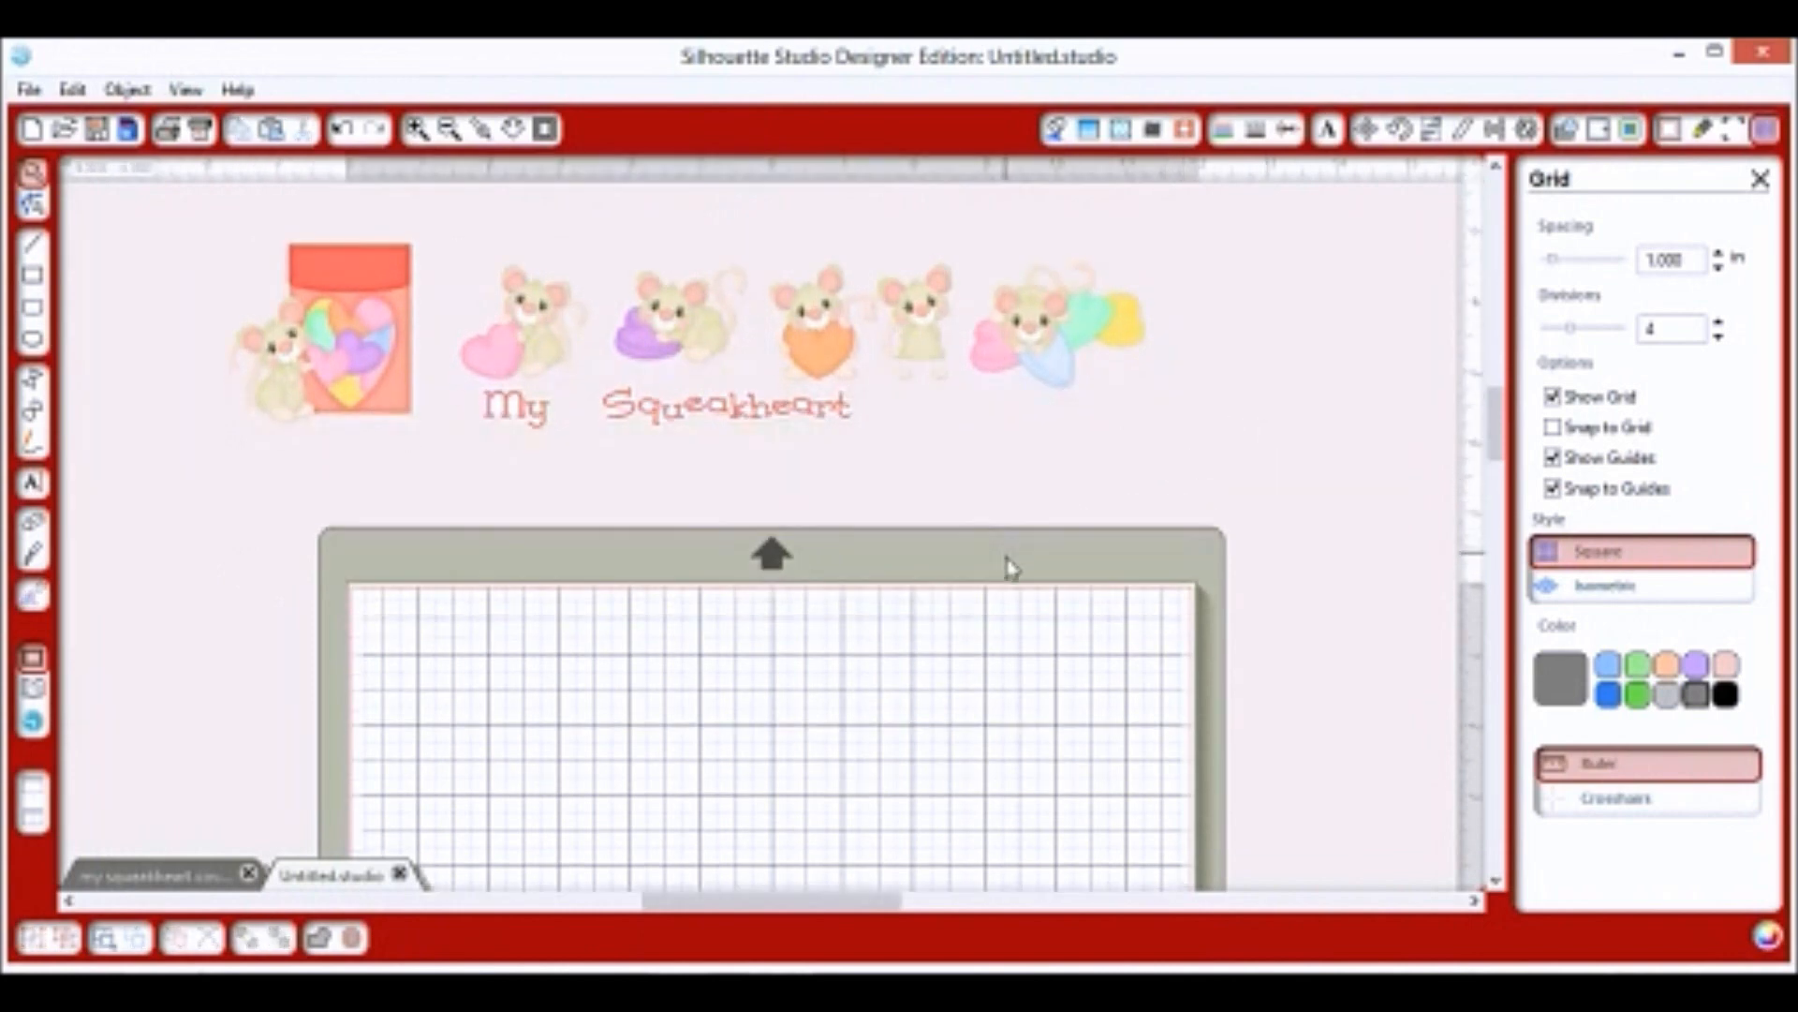
pyautogui.click(29, 89)
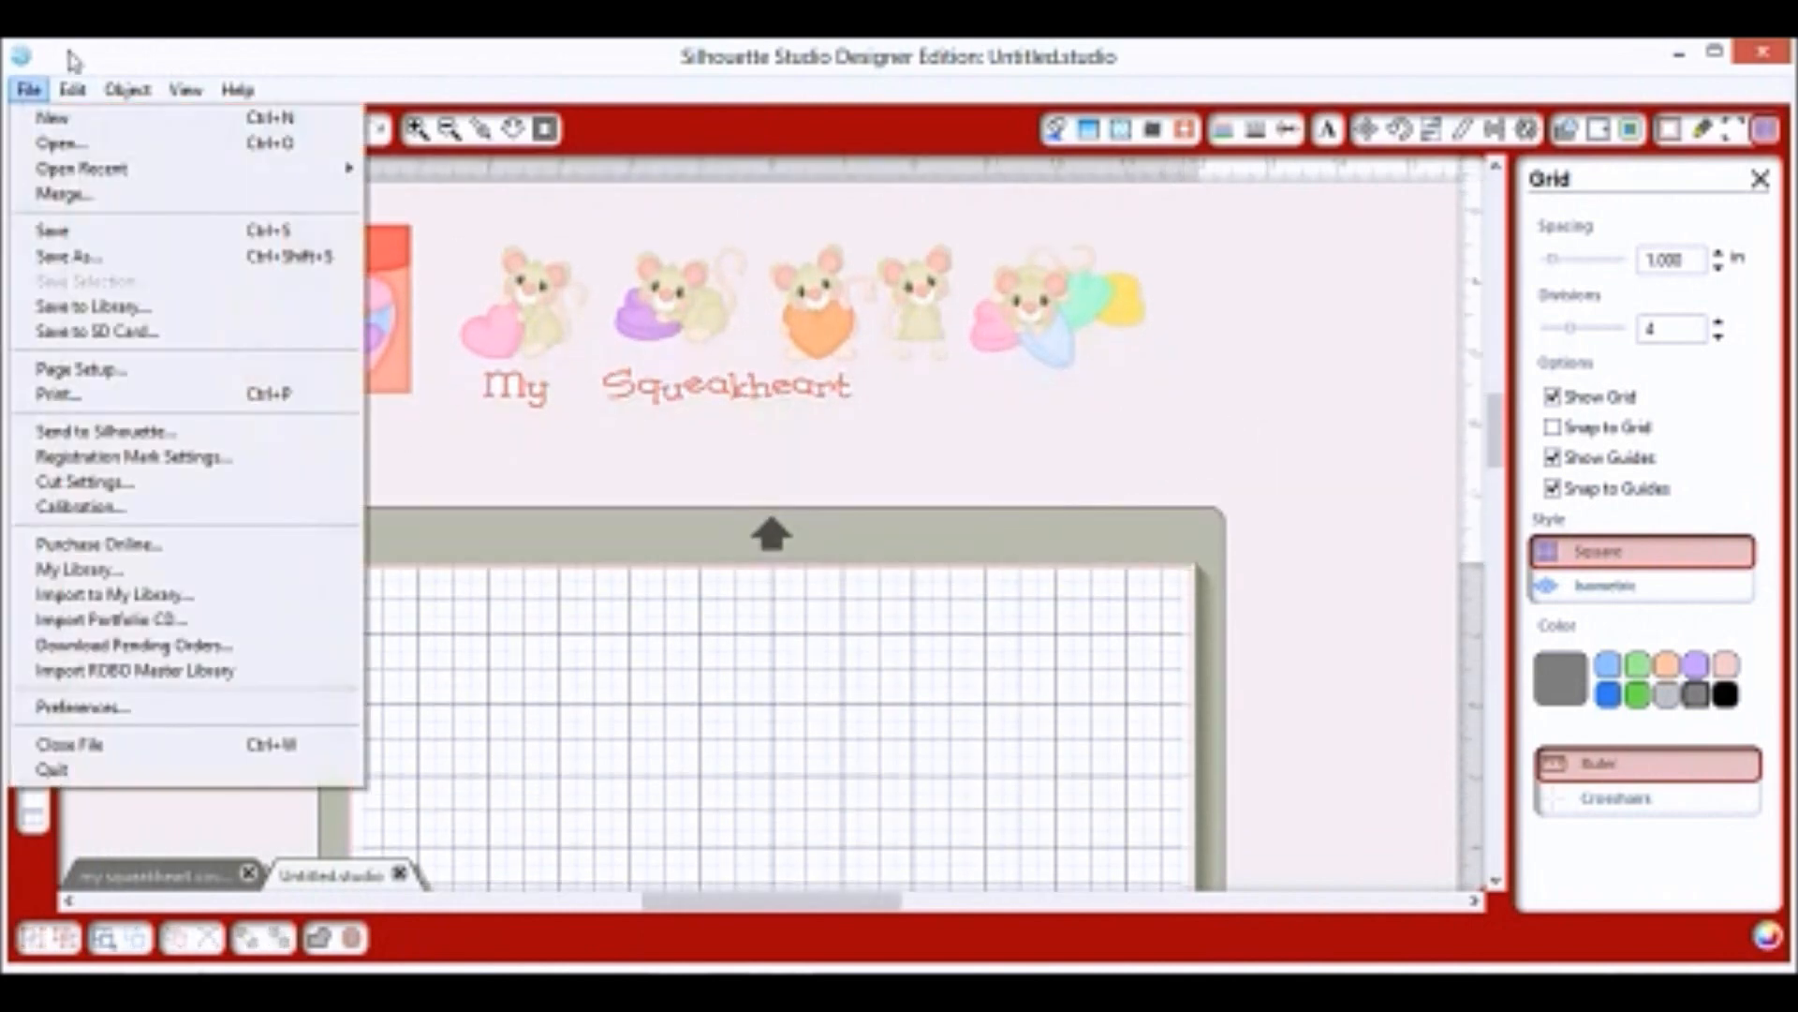
# From the candy box folder with All Files listed, place the candy box GSD and SVG designs beside the mat.
pyautogui.click(22, 150)
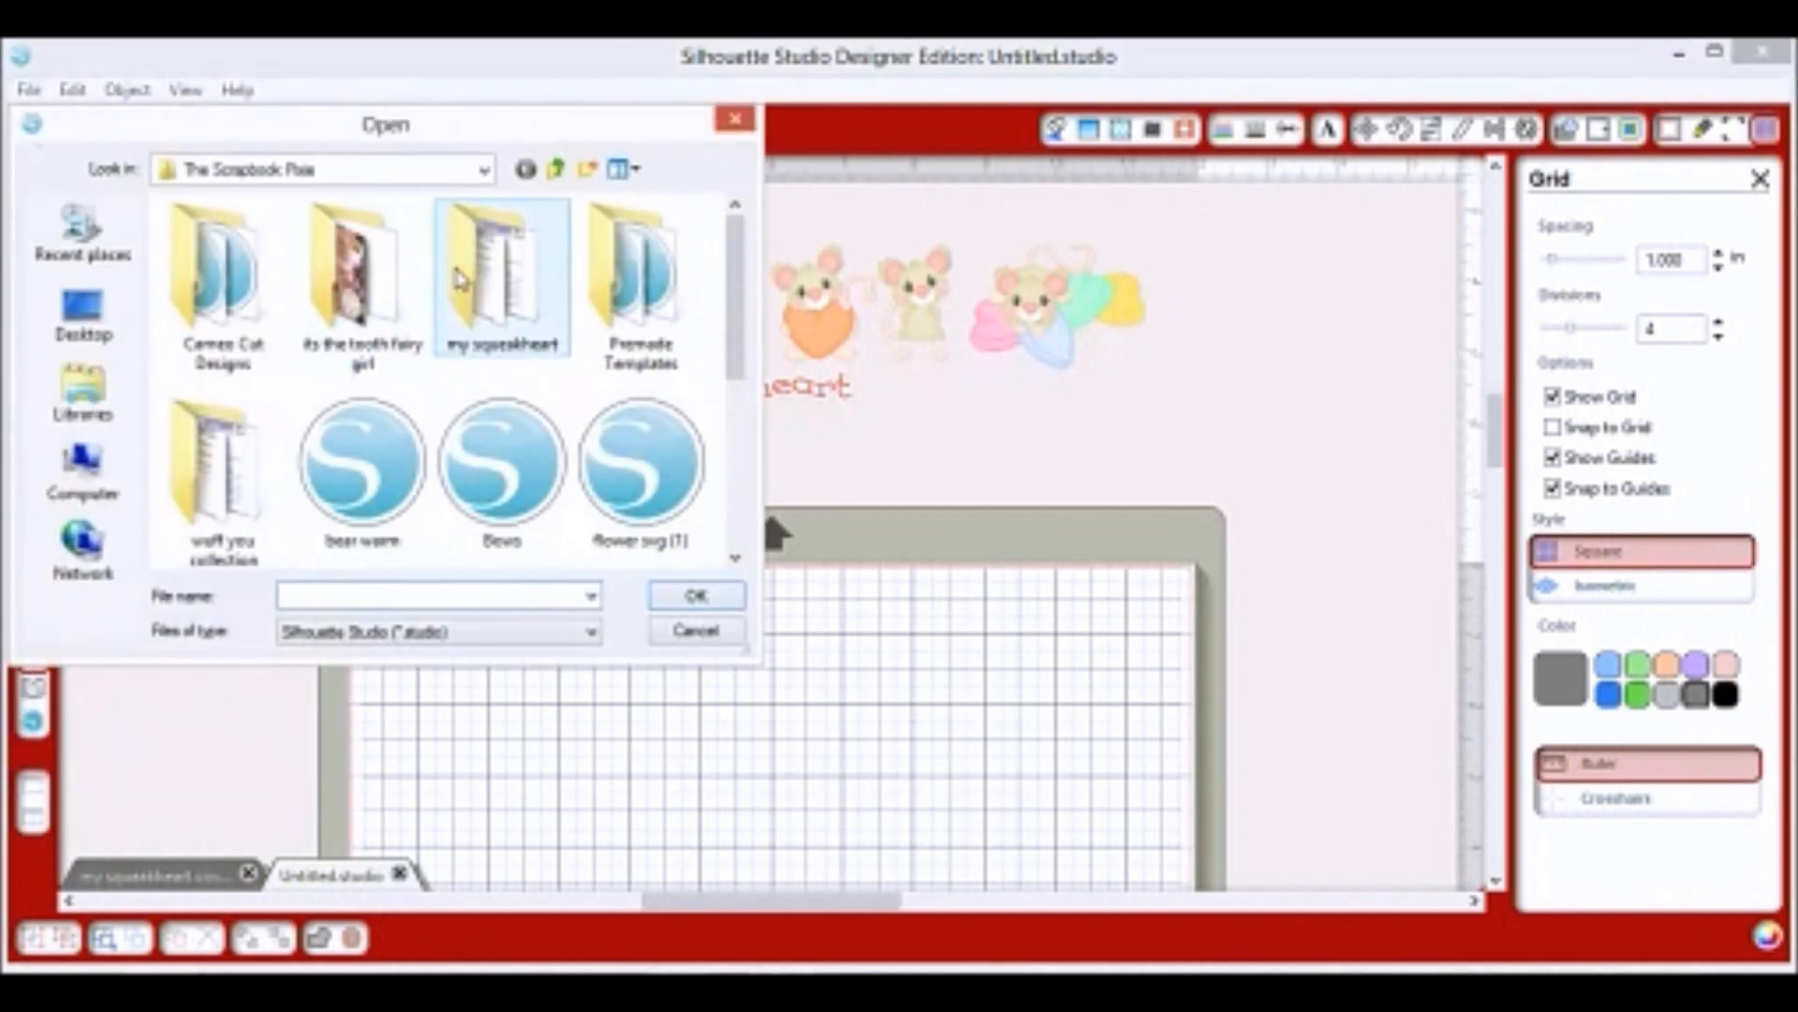
pyautogui.doubleClick(465, 285)
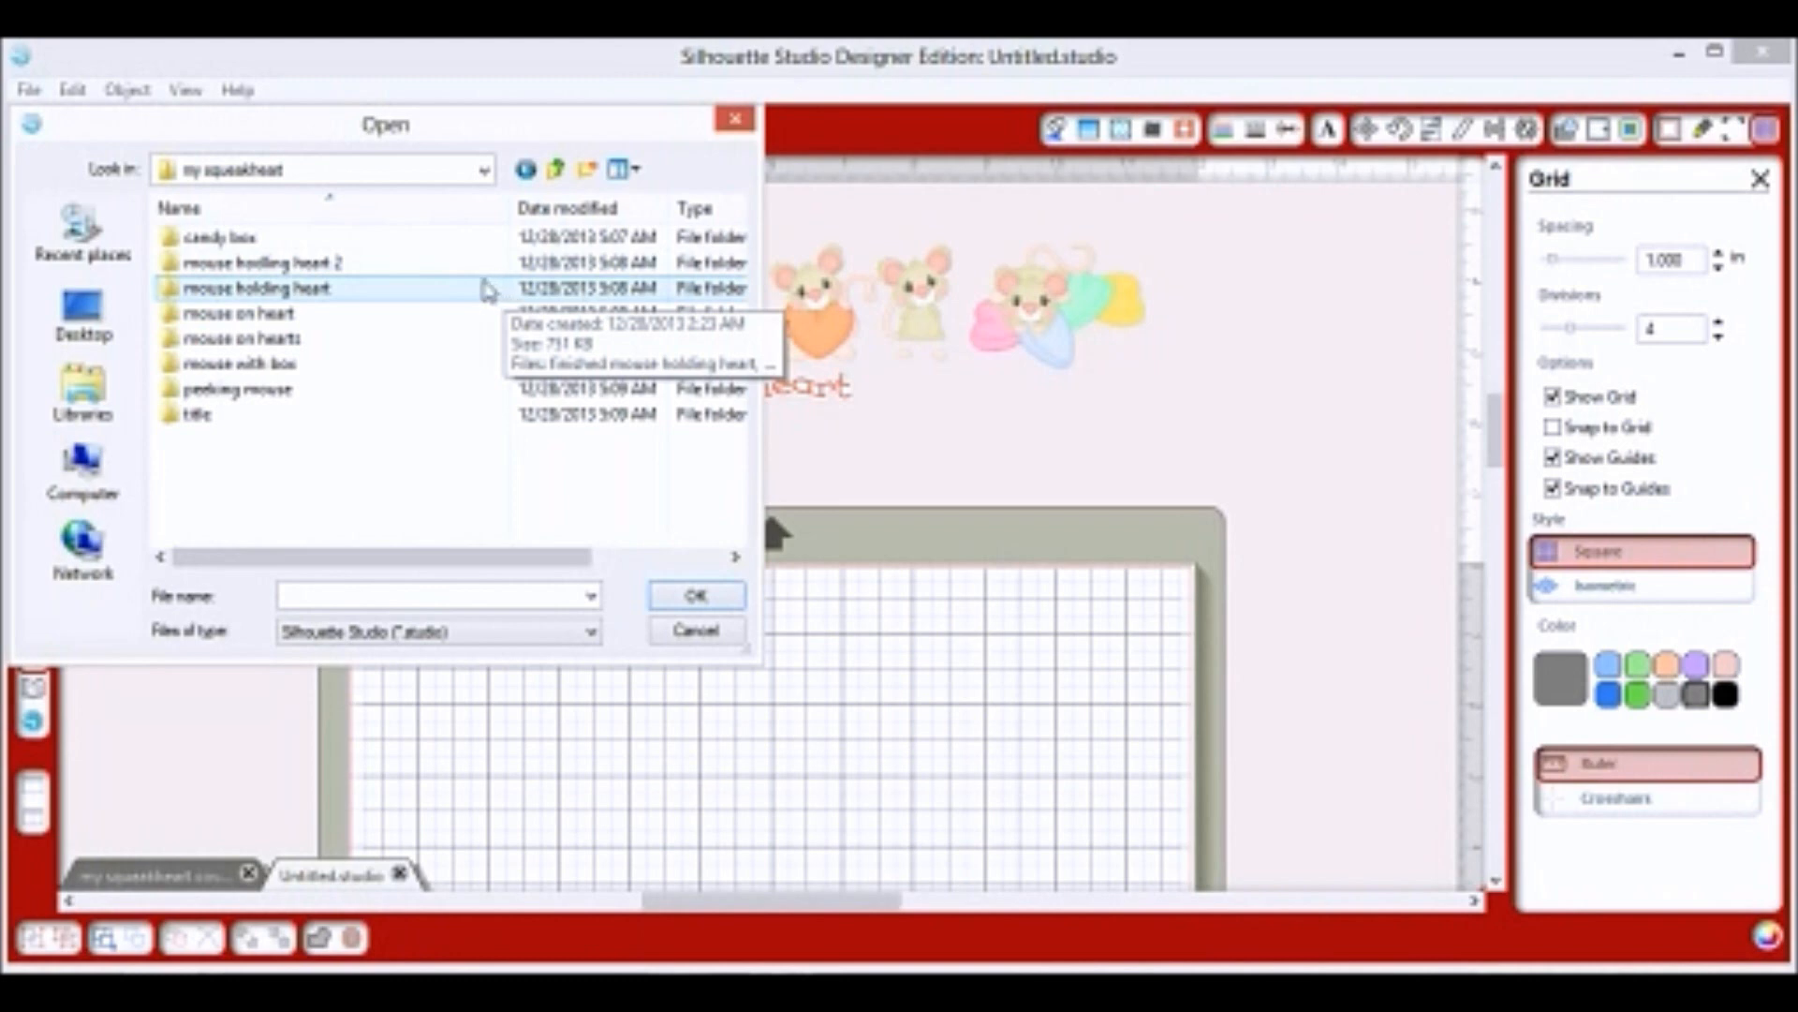
pyautogui.click(446, 259)
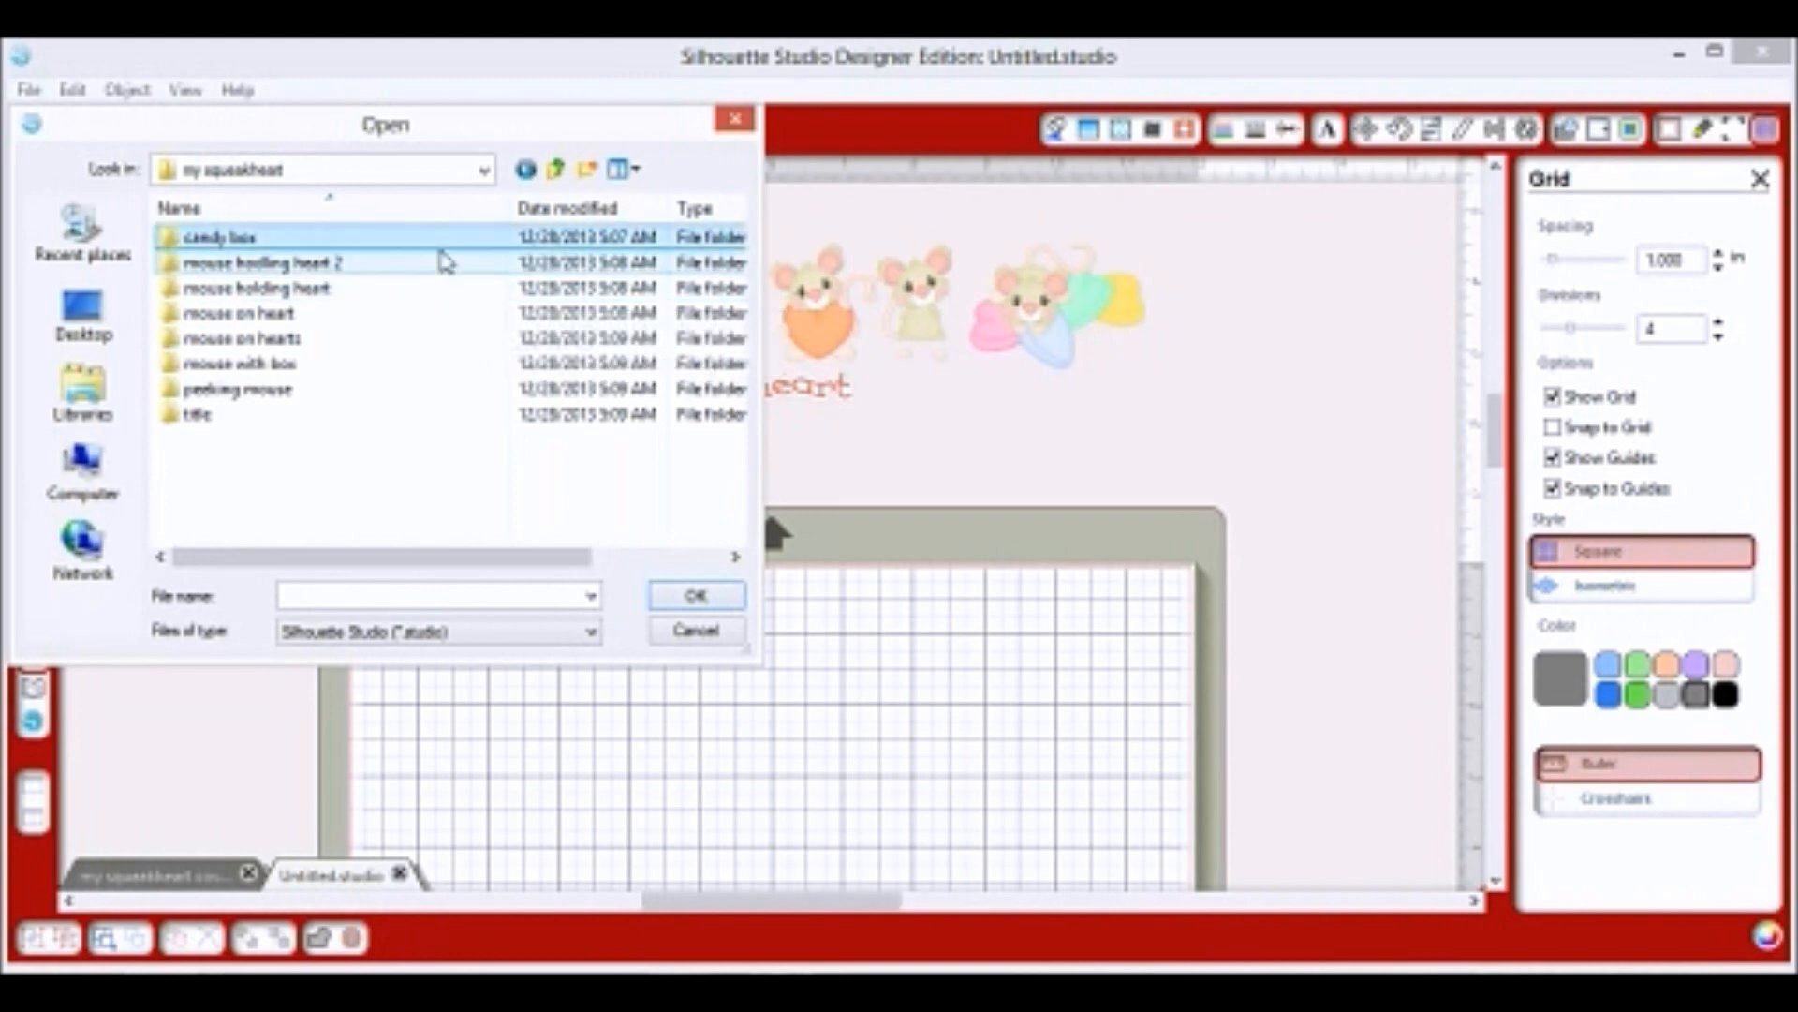
pyautogui.click(436, 245)
pyautogui.doubleClick(441, 246)
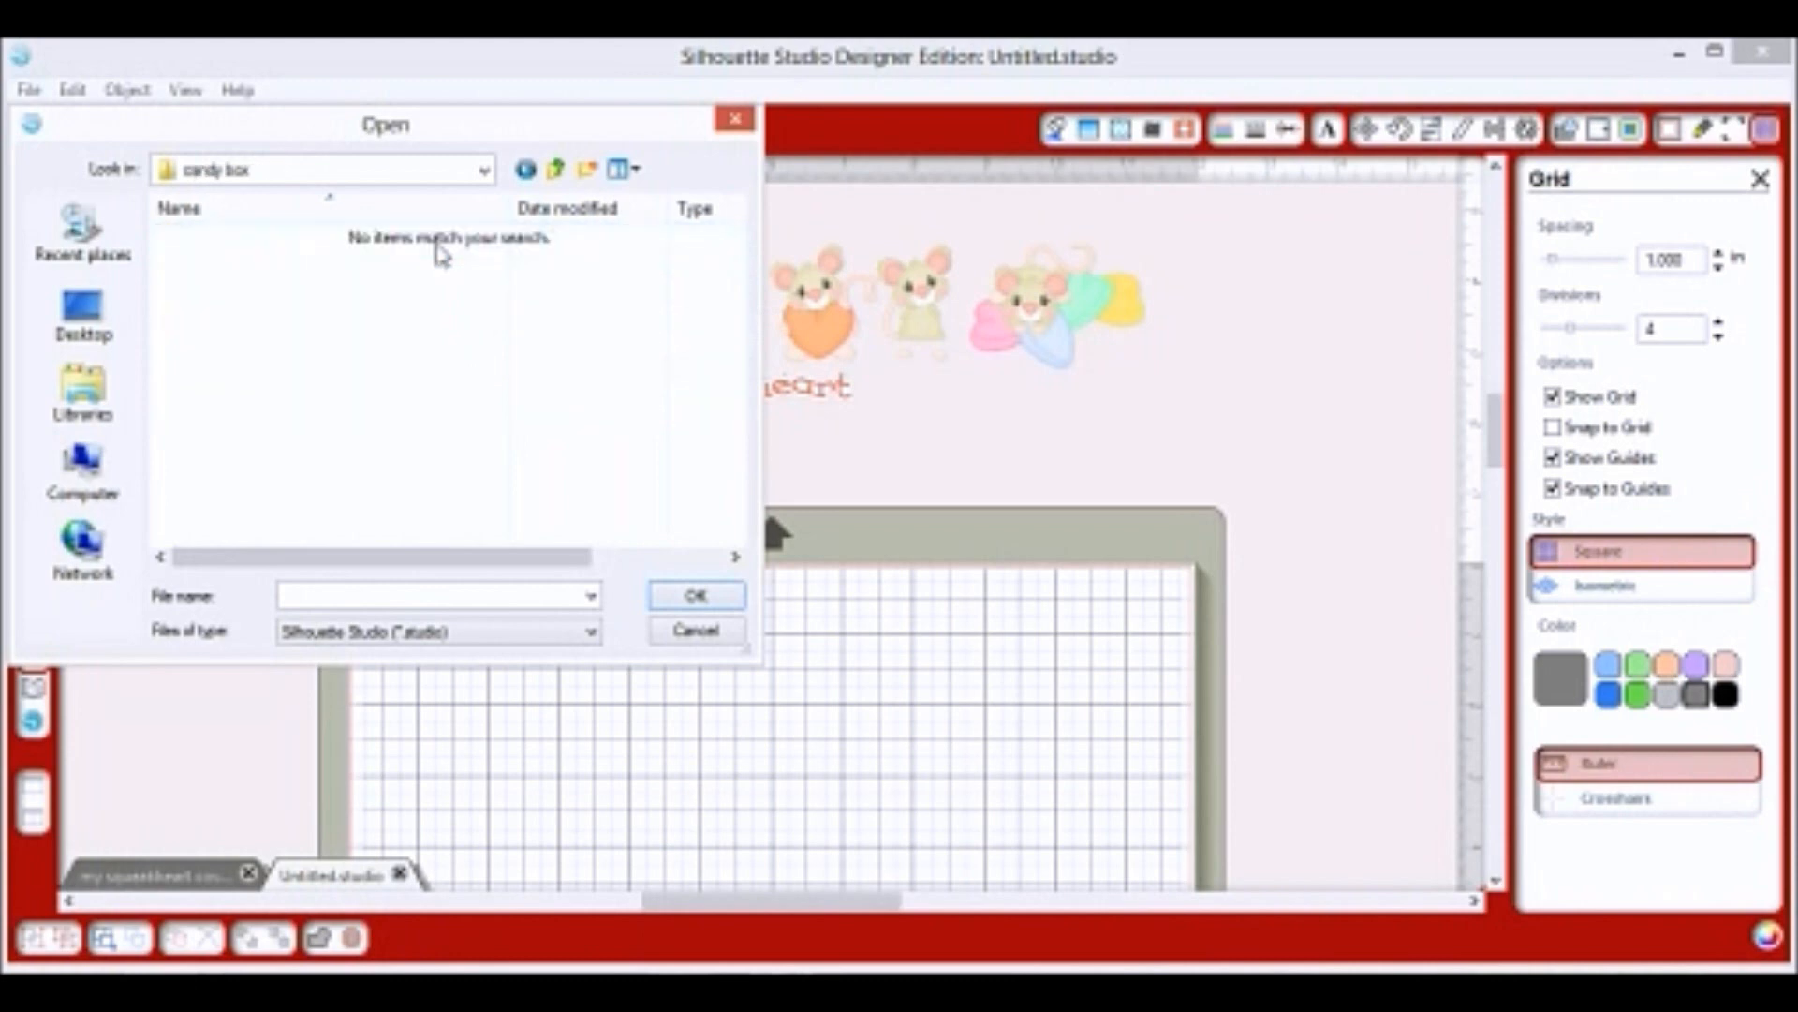
pyautogui.click(591, 631)
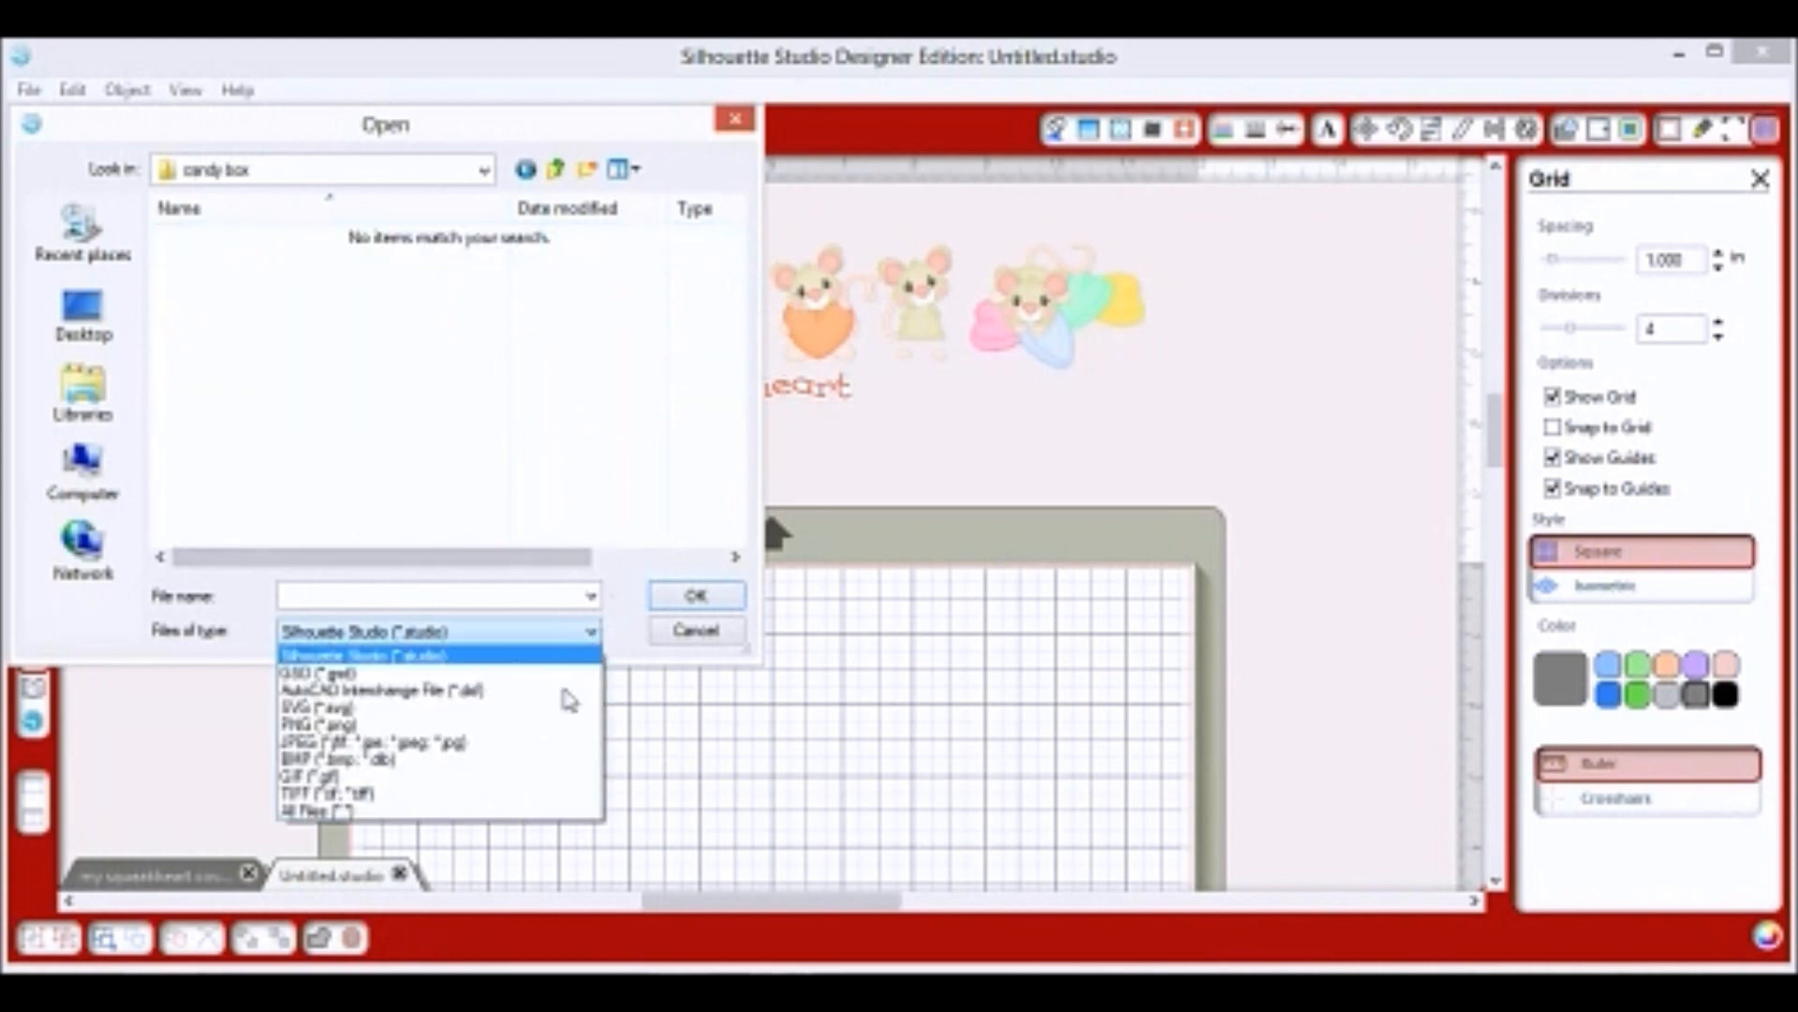
pyautogui.click(506, 811)
pyautogui.moveTo(235, 288); pyautogui.dragTo(428, 328)
pyautogui.moveTo(244, 403); pyautogui.dragTo(1450, 787)
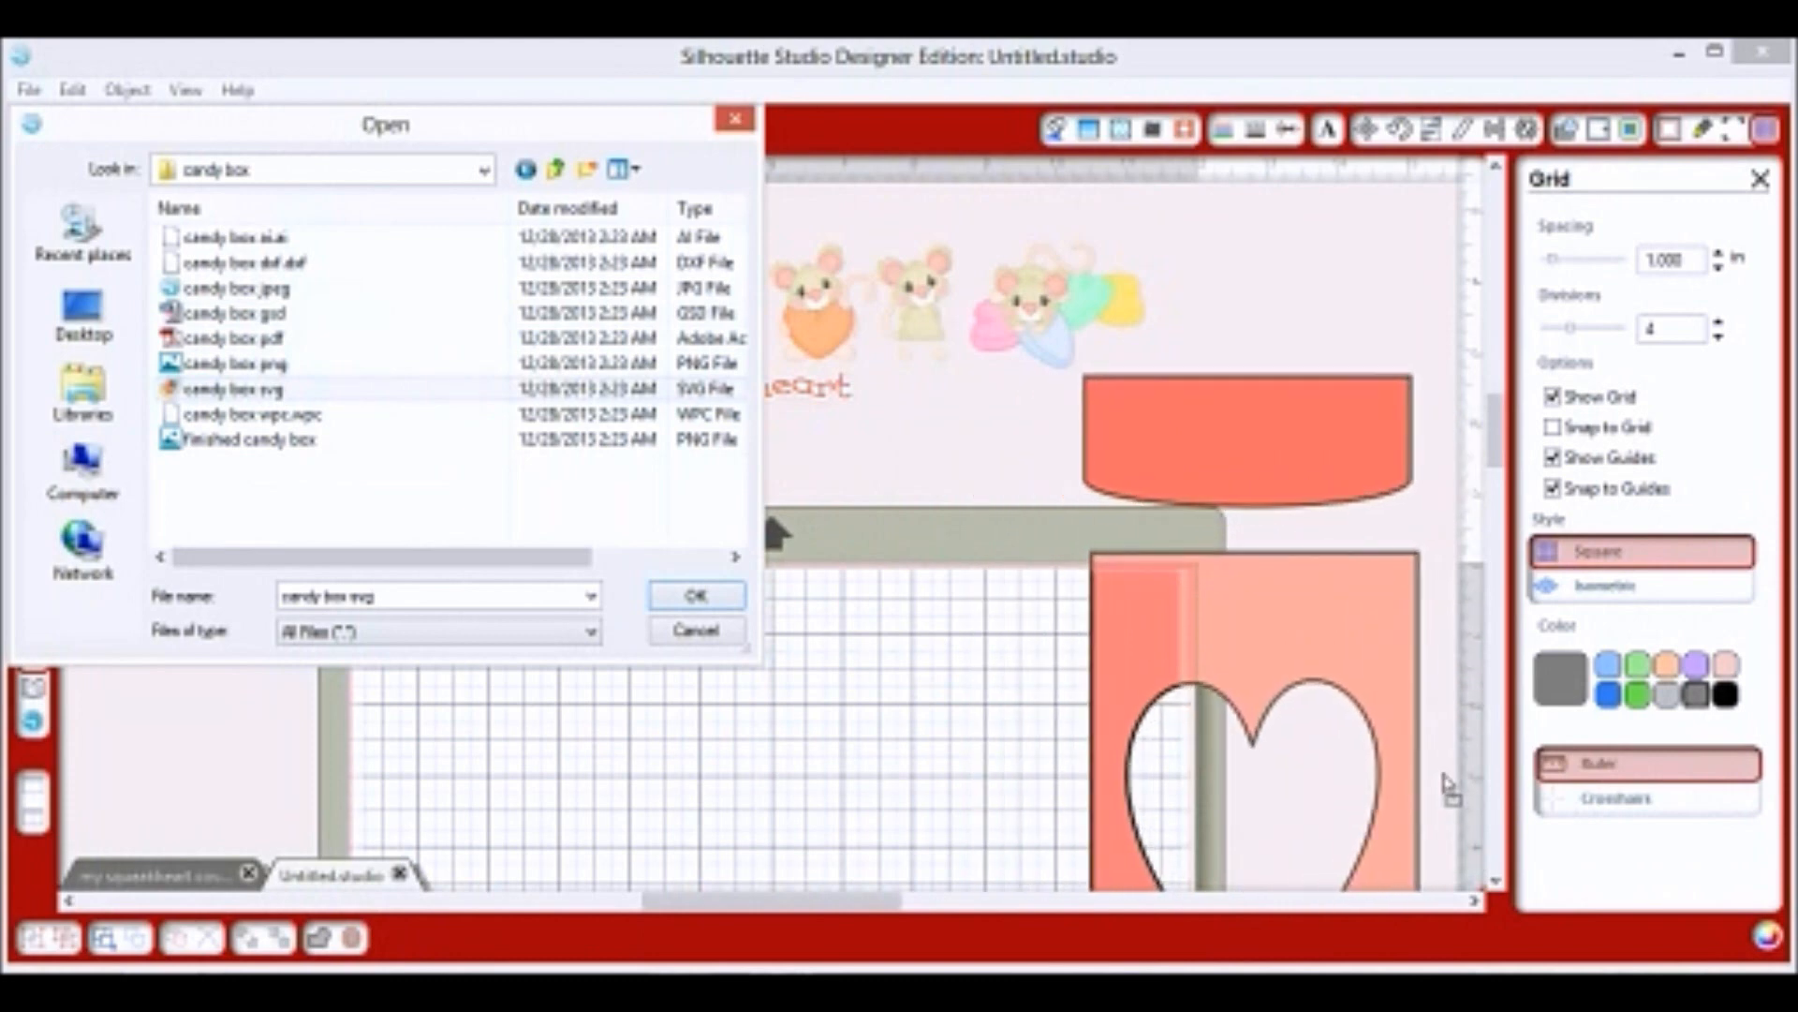
pyautogui.click(732, 123)
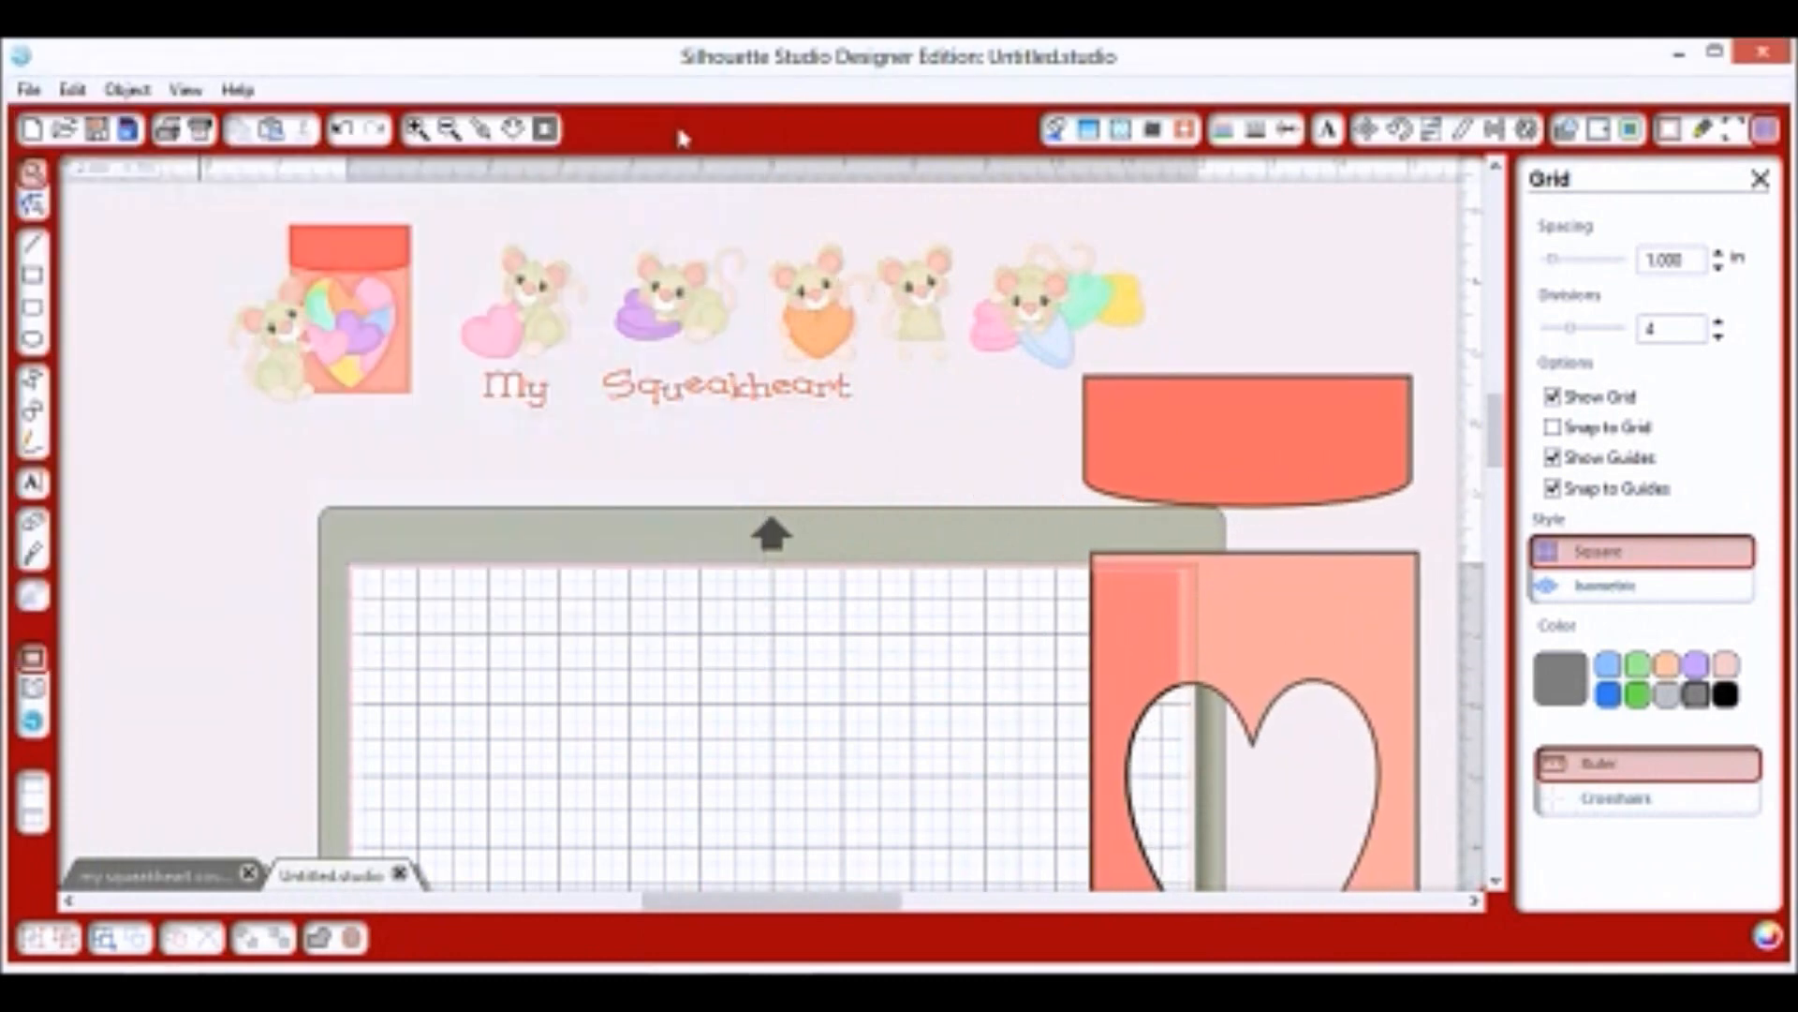
# Zoom out, open the design folders with All Files listed, and pick the mouse holding heart SVG.
pyautogui.click(451, 131)
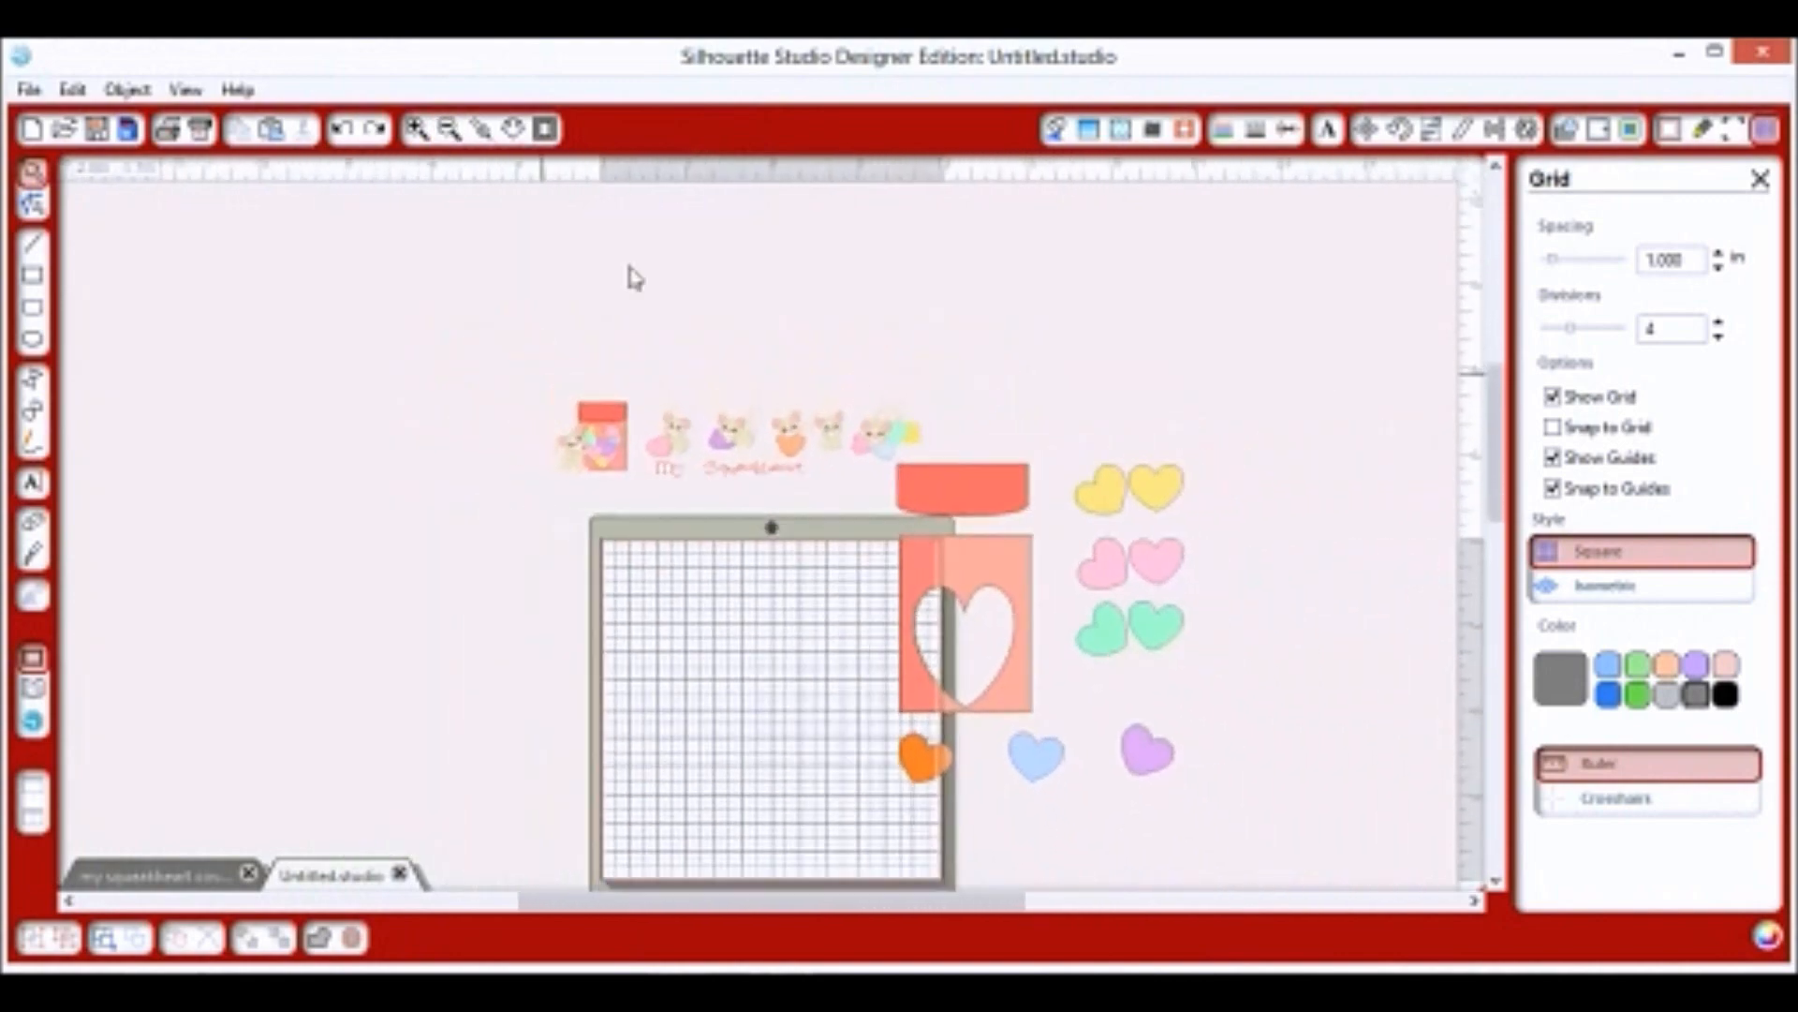
pyautogui.click(995, 581)
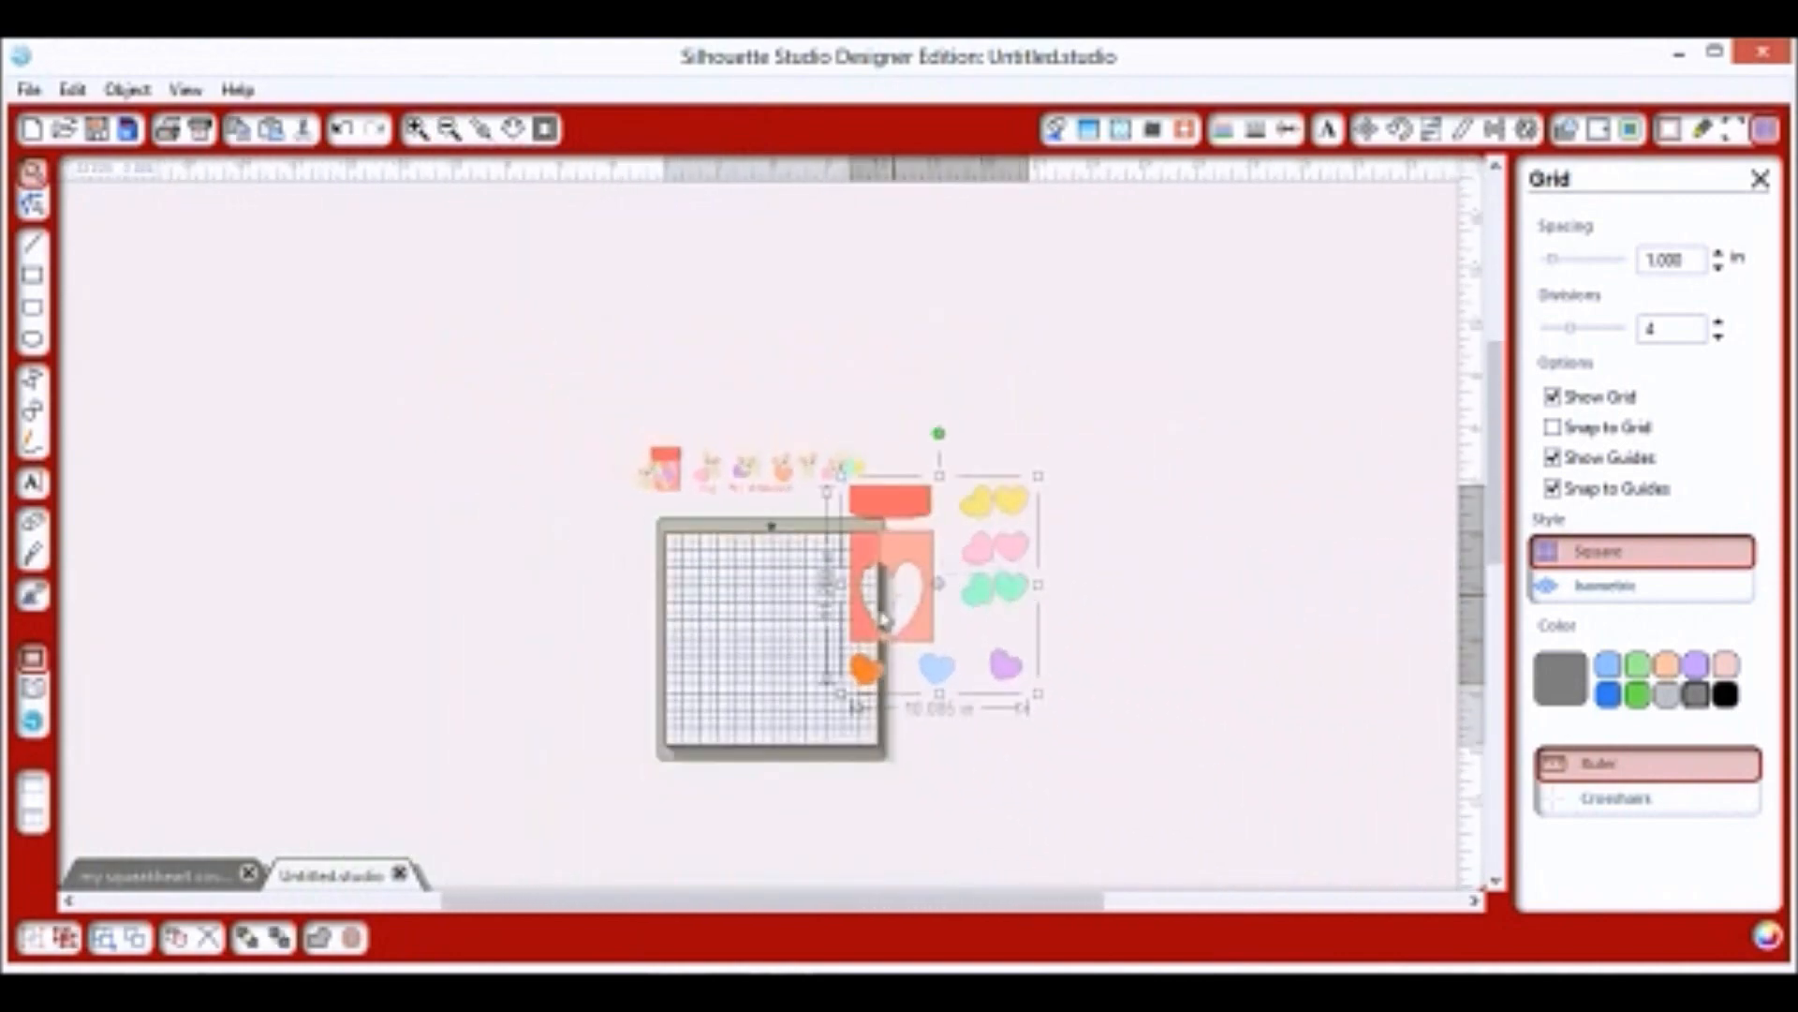
pyautogui.click(28, 89)
pyautogui.click(52, 140)
pyautogui.doubleClick(494, 267)
pyautogui.doubleClick(328, 265)
pyautogui.click(590, 632)
pyautogui.click(506, 811)
pyautogui.click(281, 388)
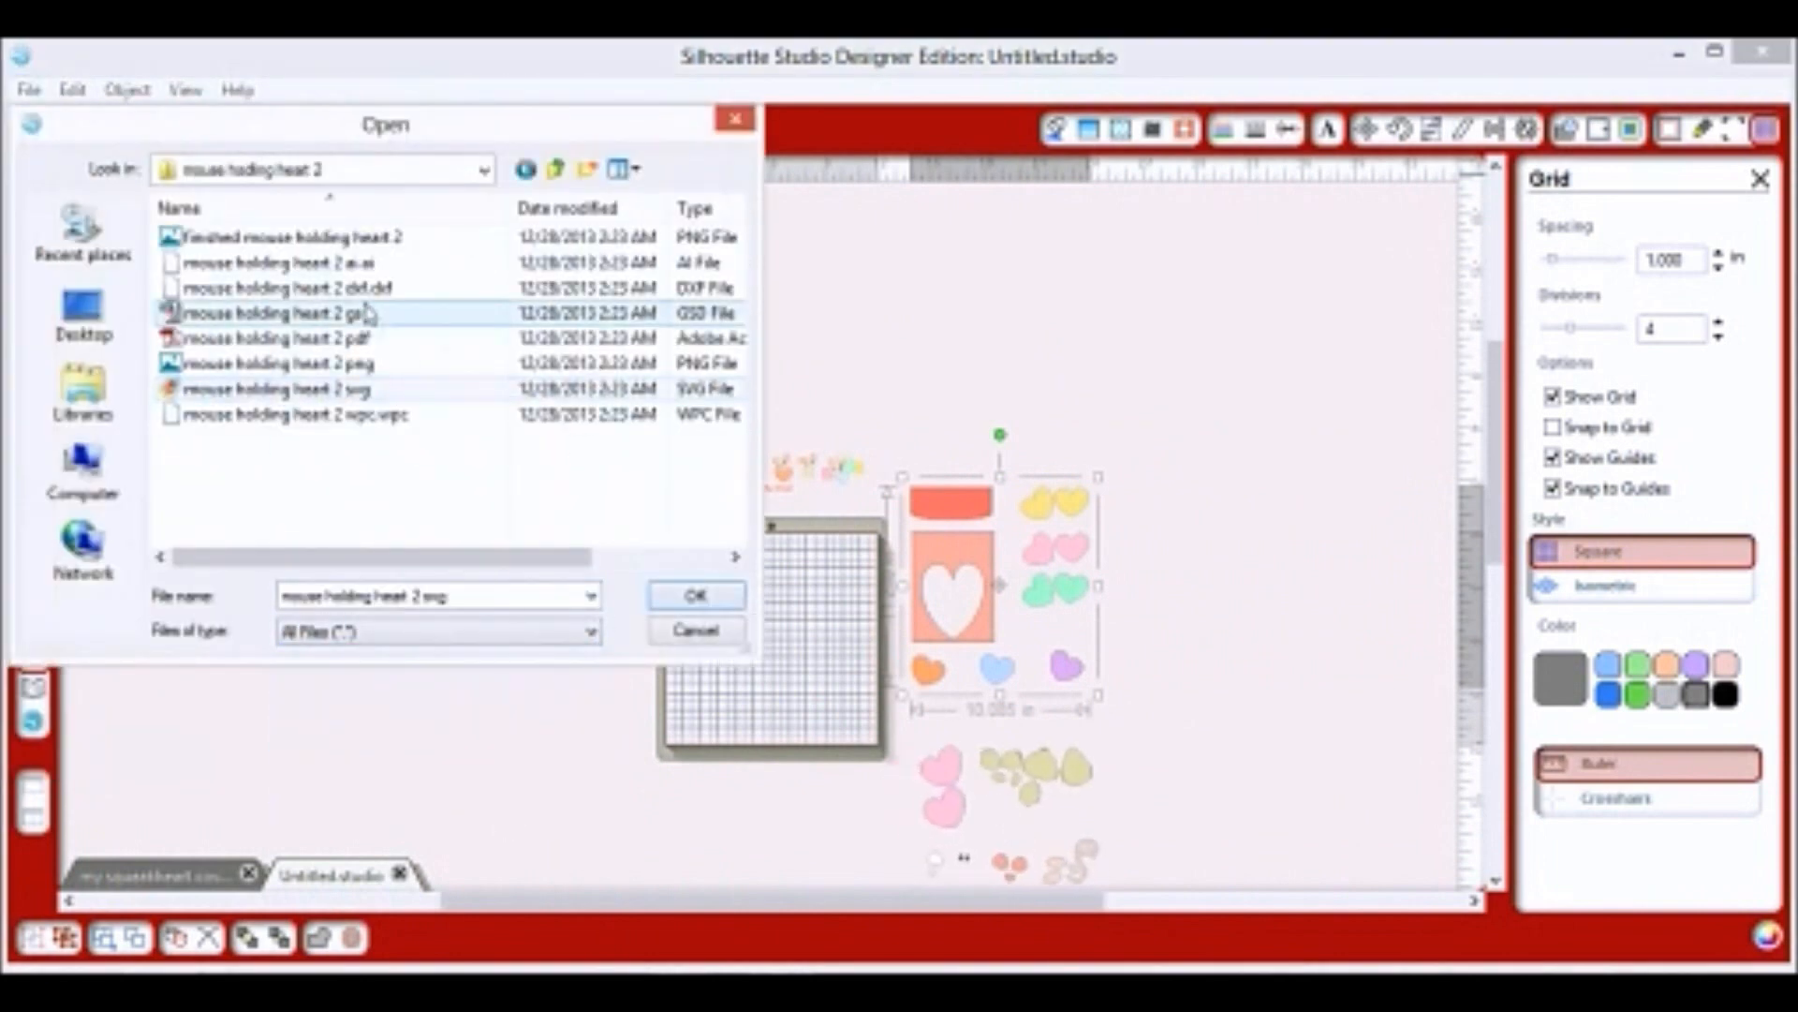
pyautogui.click(556, 169)
pyautogui.doubleClick(393, 286)
pyautogui.click(384, 413)
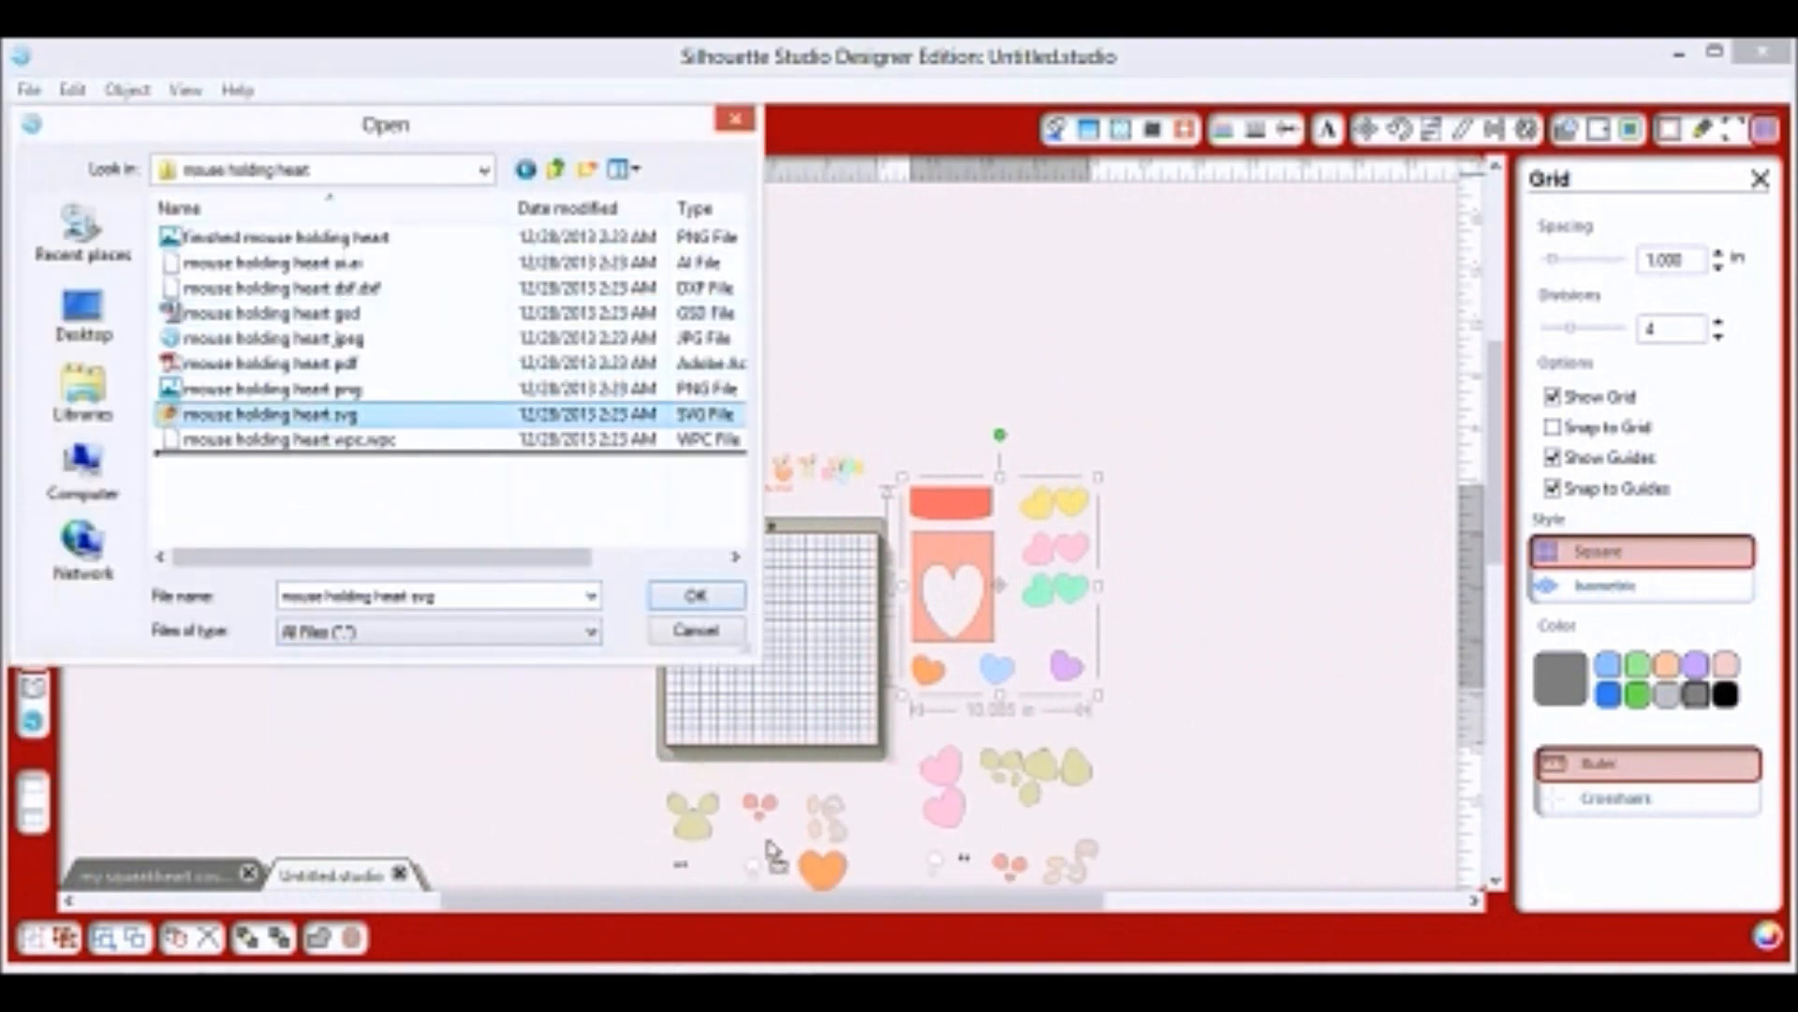
# Place the mouse on heart, mouse on hearts, mouse with box and peeking mouse SVG designs on the canvas.
pyautogui.click(553, 173)
pyautogui.doubleClick(313, 313)
pyautogui.moveTo(304, 414); pyautogui.dragTo(534, 872)
pyautogui.click(554, 171)
pyautogui.doubleClick(328, 338)
pyautogui.moveTo(304, 421); pyautogui.dragTo(300, 796)
pyautogui.moveTo(392, 137); pyautogui.dragTo(969, 151)
pyautogui.click(1133, 183)
pyautogui.doubleClick(843, 376)
pyautogui.moveTo(825, 427); pyautogui.dragTo(374, 552)
pyautogui.click(1133, 183)
pyautogui.doubleClick(843, 402)
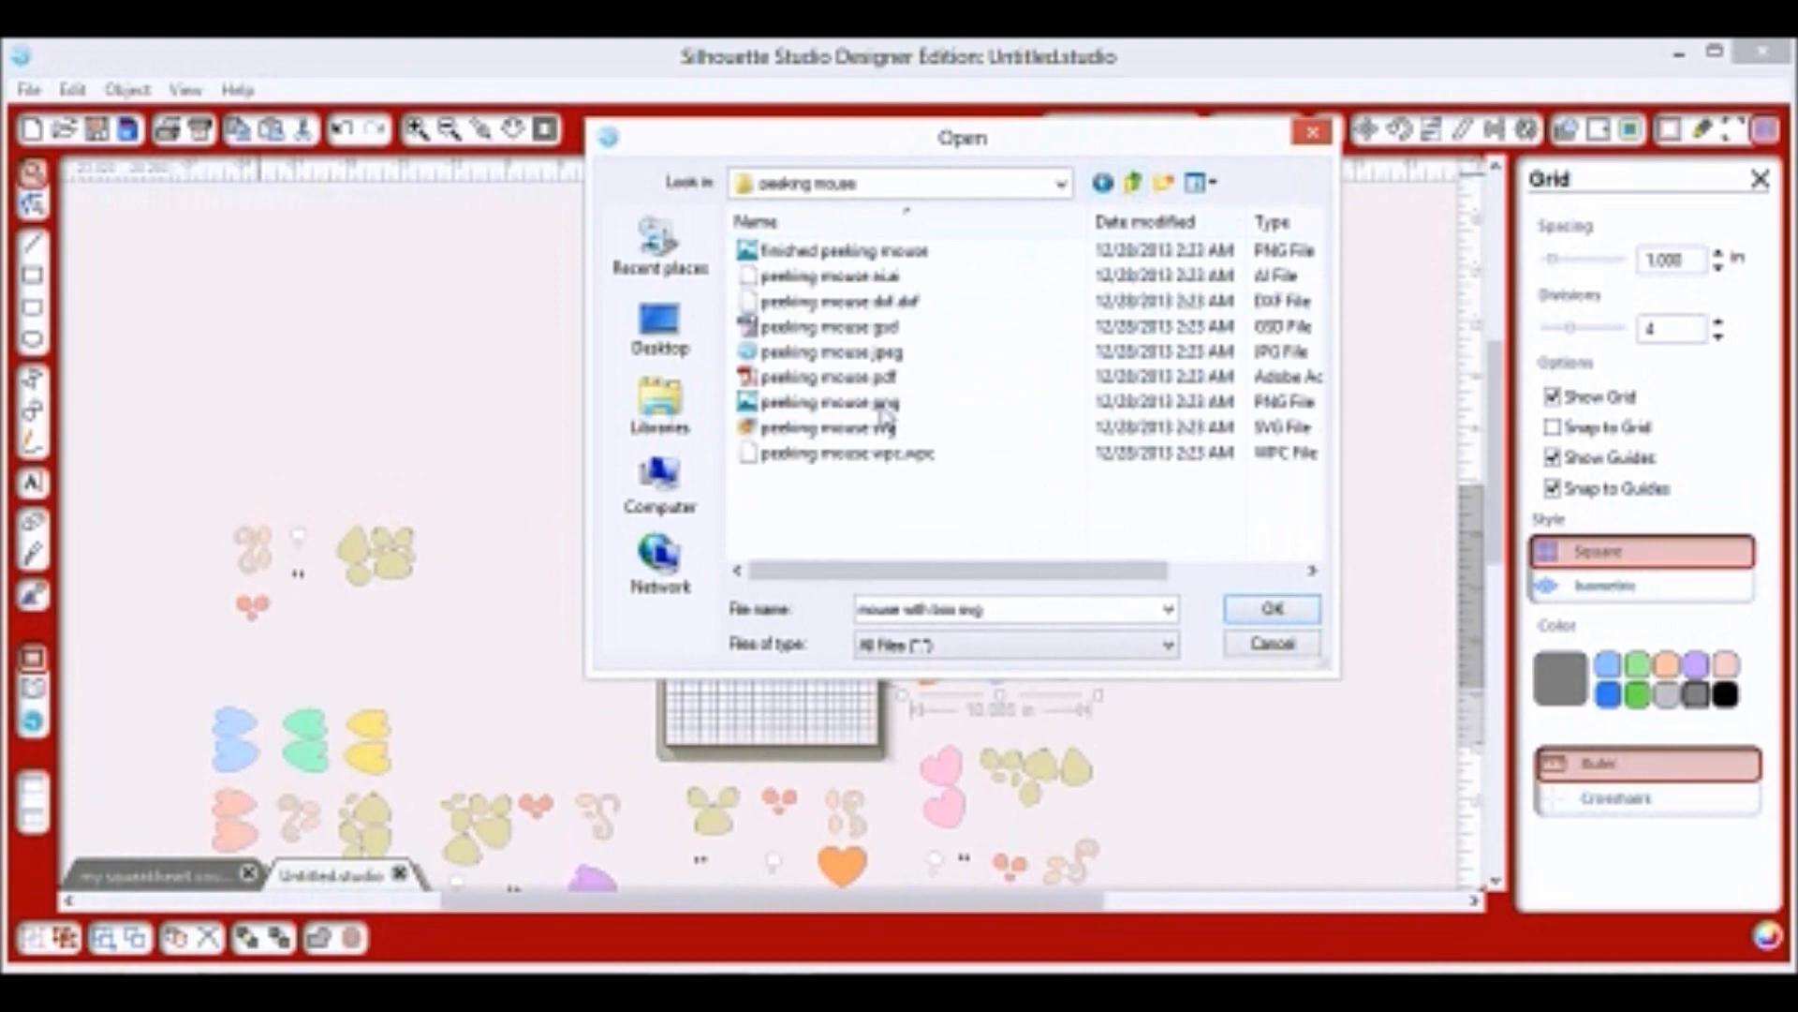
pyautogui.moveTo(884, 424); pyautogui.dragTo(328, 393)
pyautogui.click(1133, 182)
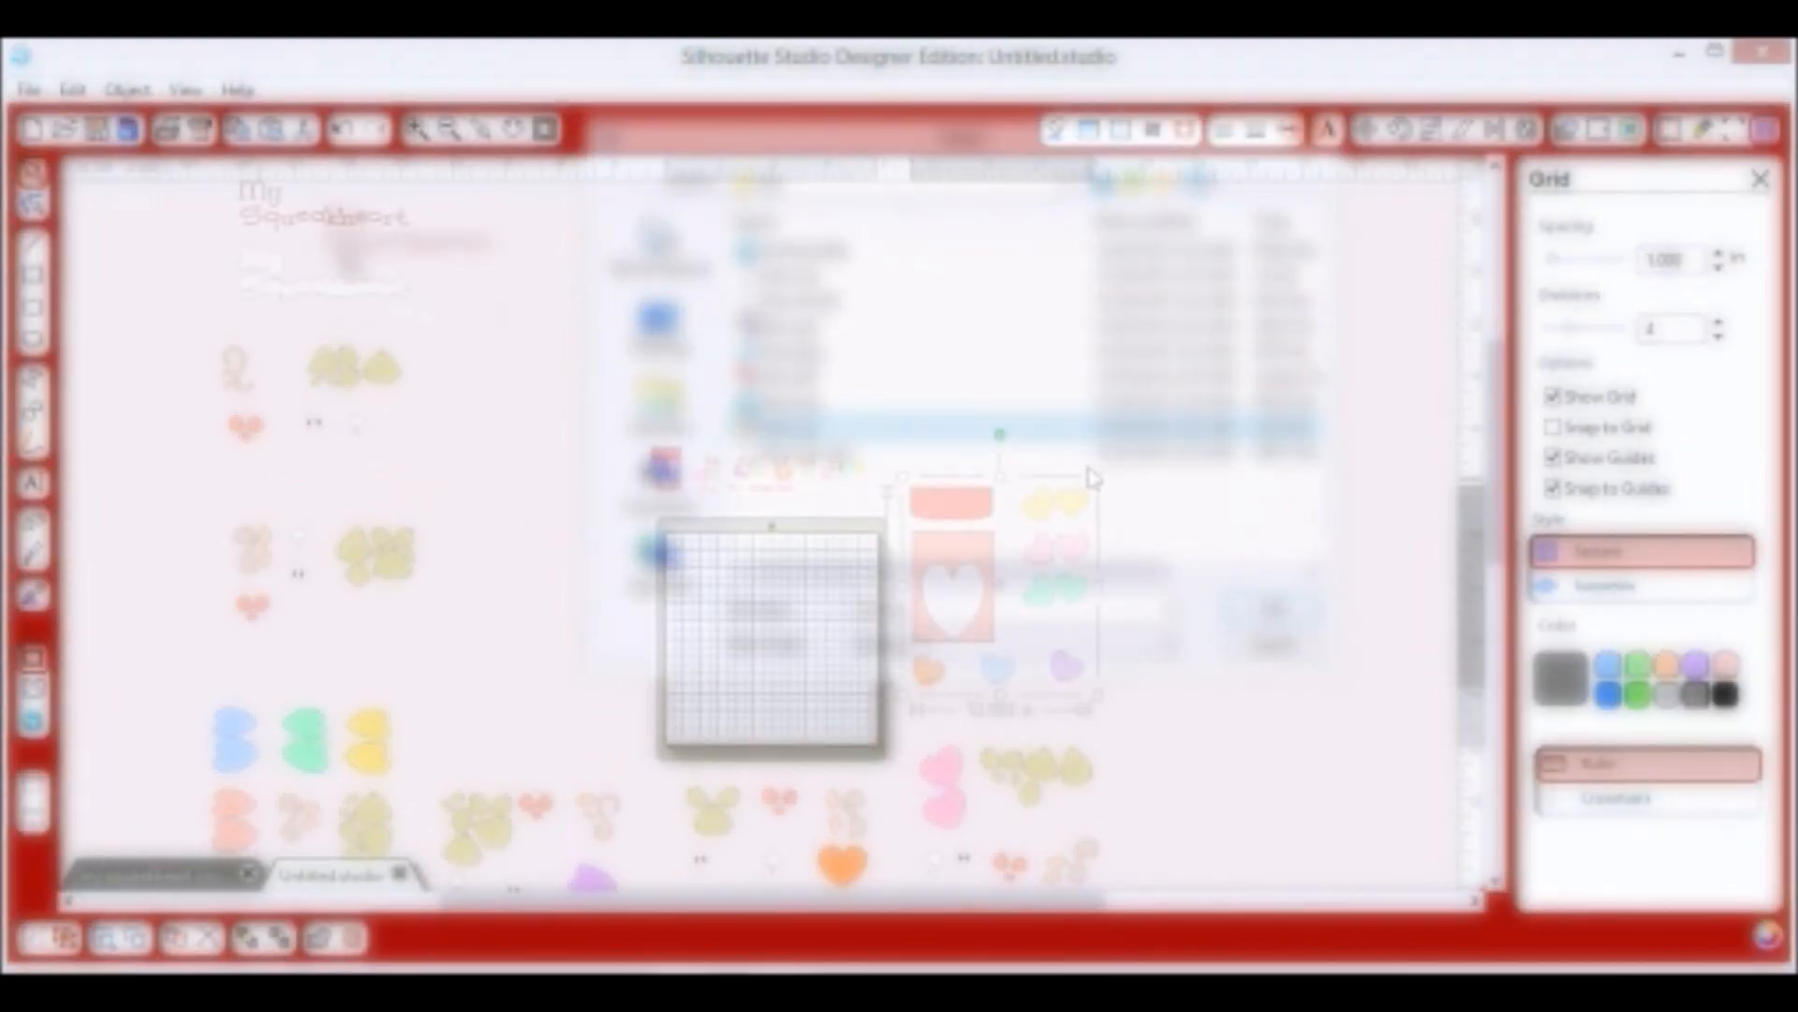
pyautogui.scroll(-6, 1119, 501)
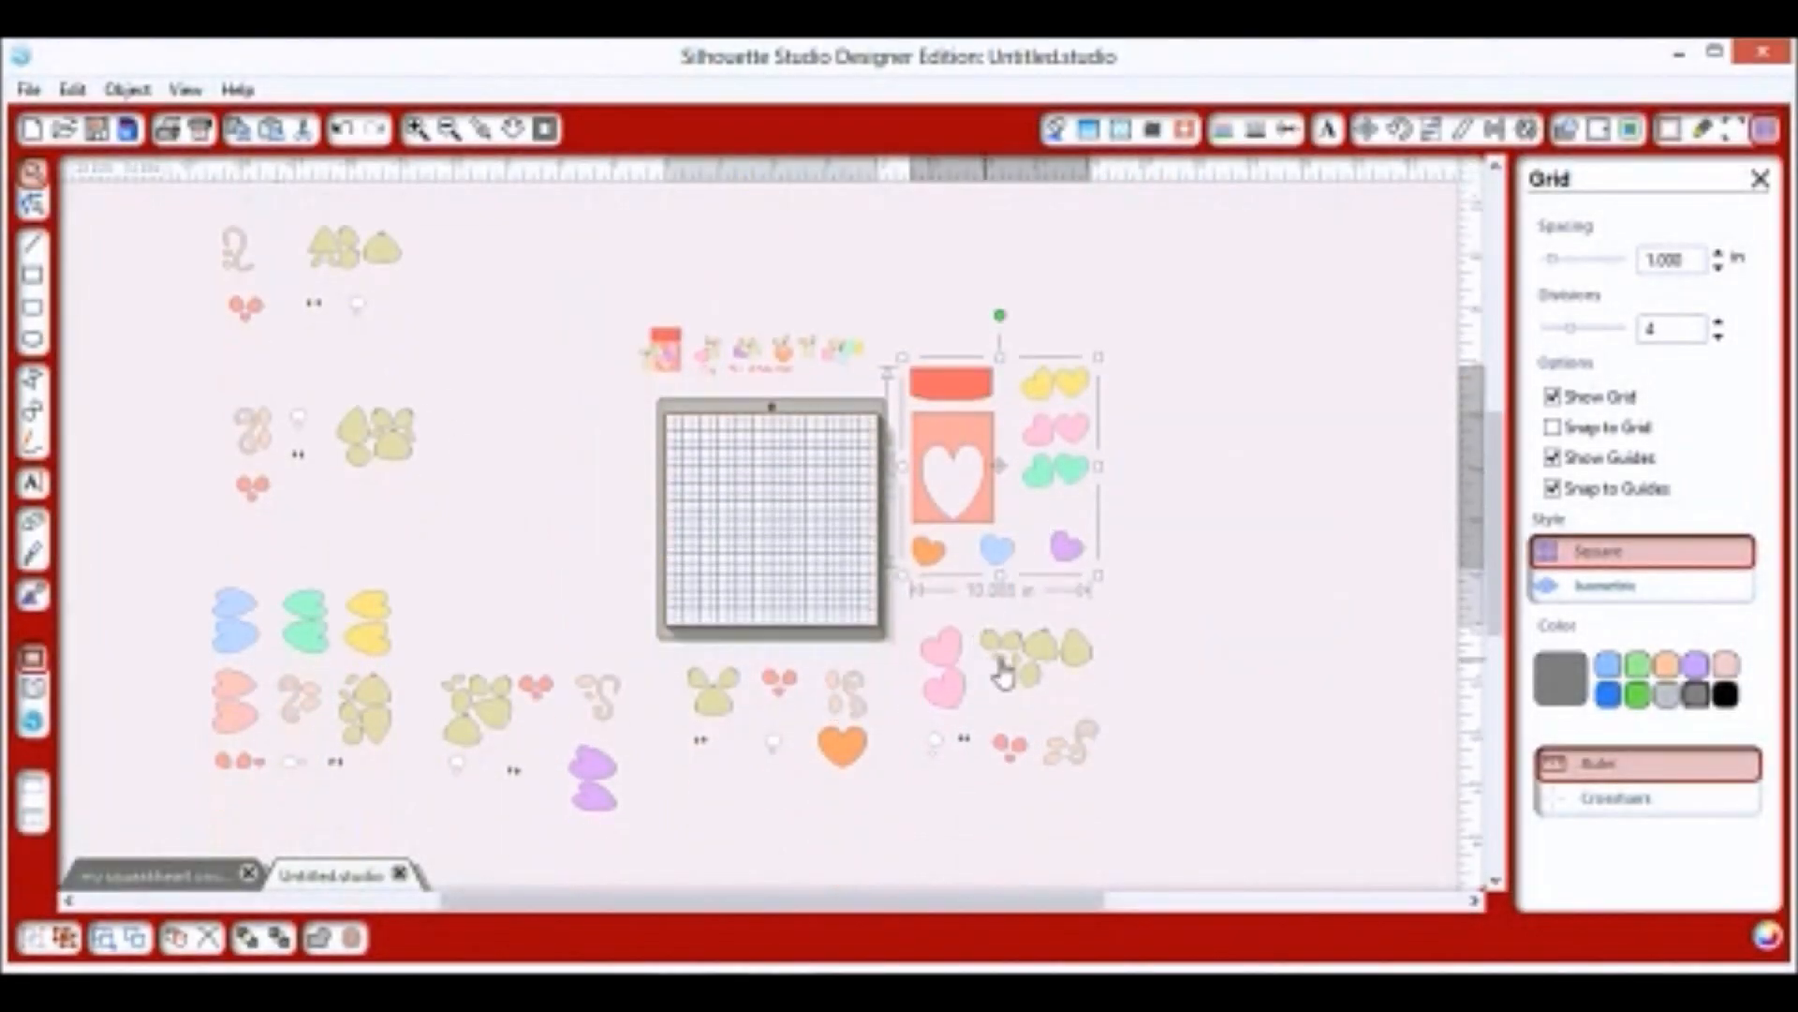
# Move the mouse pieces, purple hearts, orange heart and pink hearts groups closer around the mat.
pyautogui.click(1024, 691)
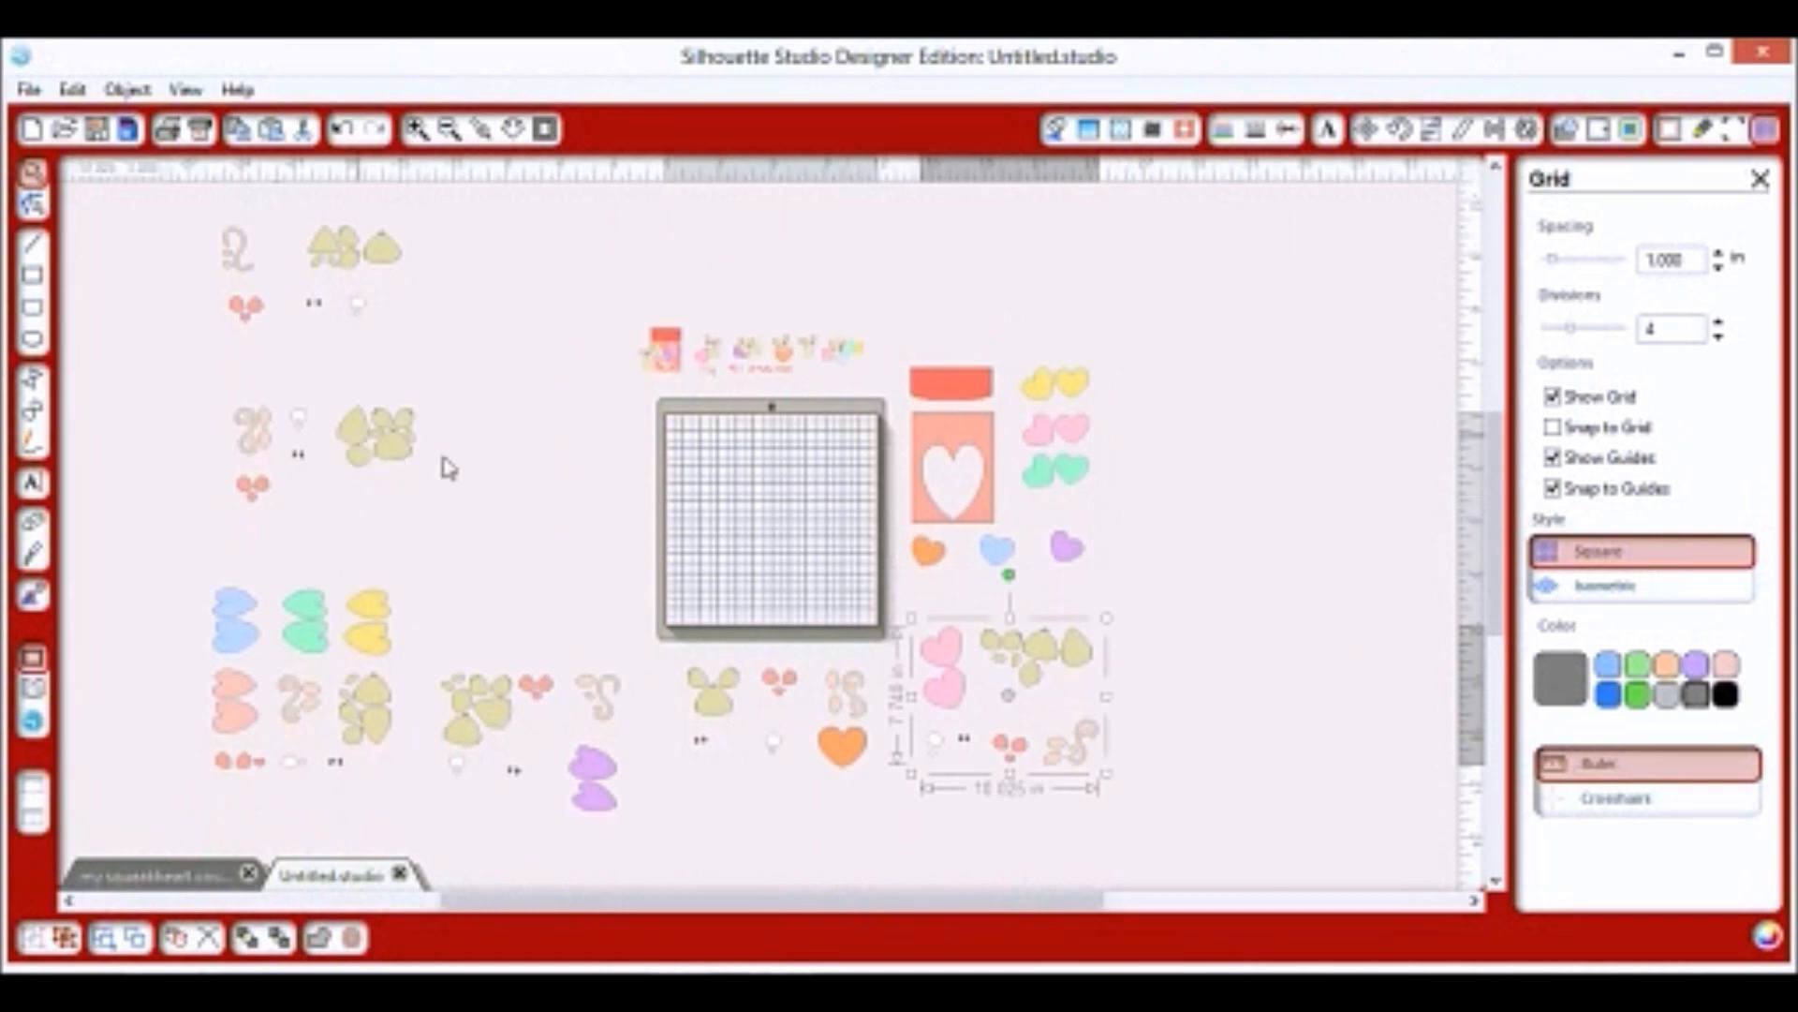
pyautogui.click(531, 468)
pyautogui.moveTo(354, 455); pyautogui.dragTo(588, 462)
pyautogui.click(409, 534)
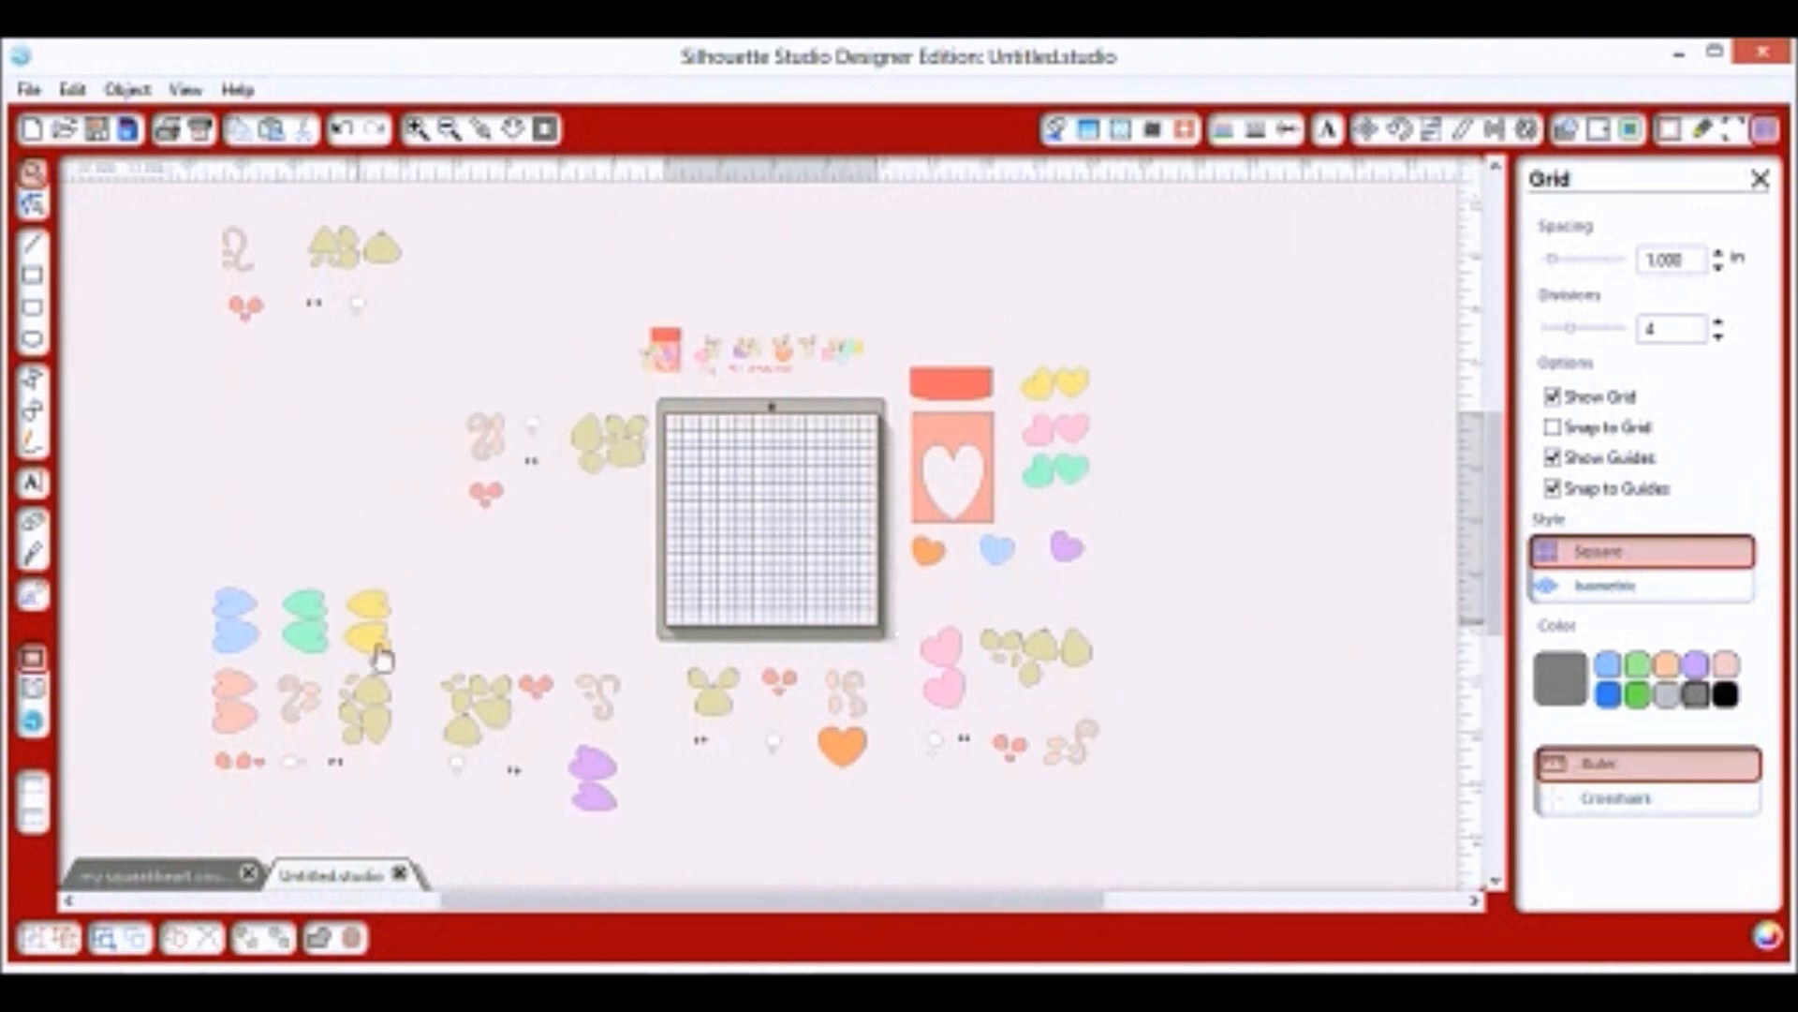
pyautogui.moveTo(538, 615); pyautogui.dragTo(429, 583)
pyautogui.click(429, 583)
pyautogui.moveTo(580, 697); pyautogui.dragTo(578, 787)
pyautogui.click(637, 745)
pyautogui.moveTo(775, 709); pyautogui.dragTo(795, 843)
pyautogui.moveTo(993, 650); pyautogui.dragTo(1085, 744)
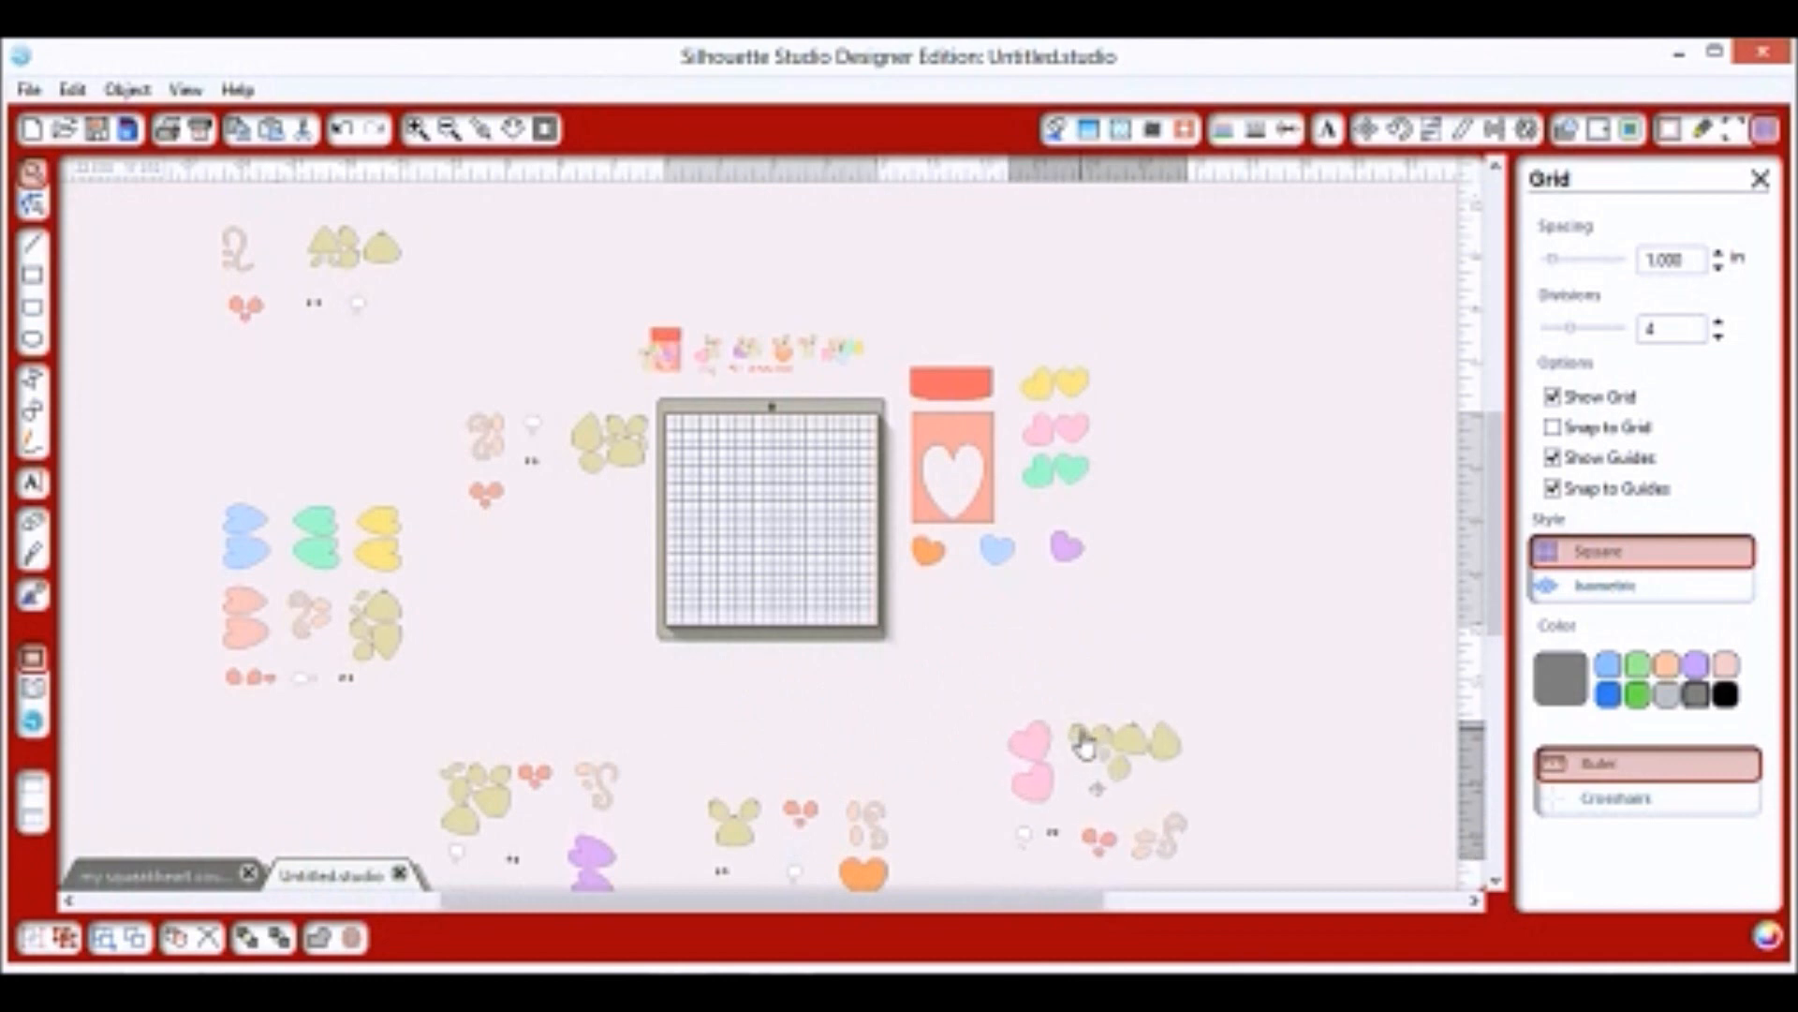
pyautogui.click(466, 478)
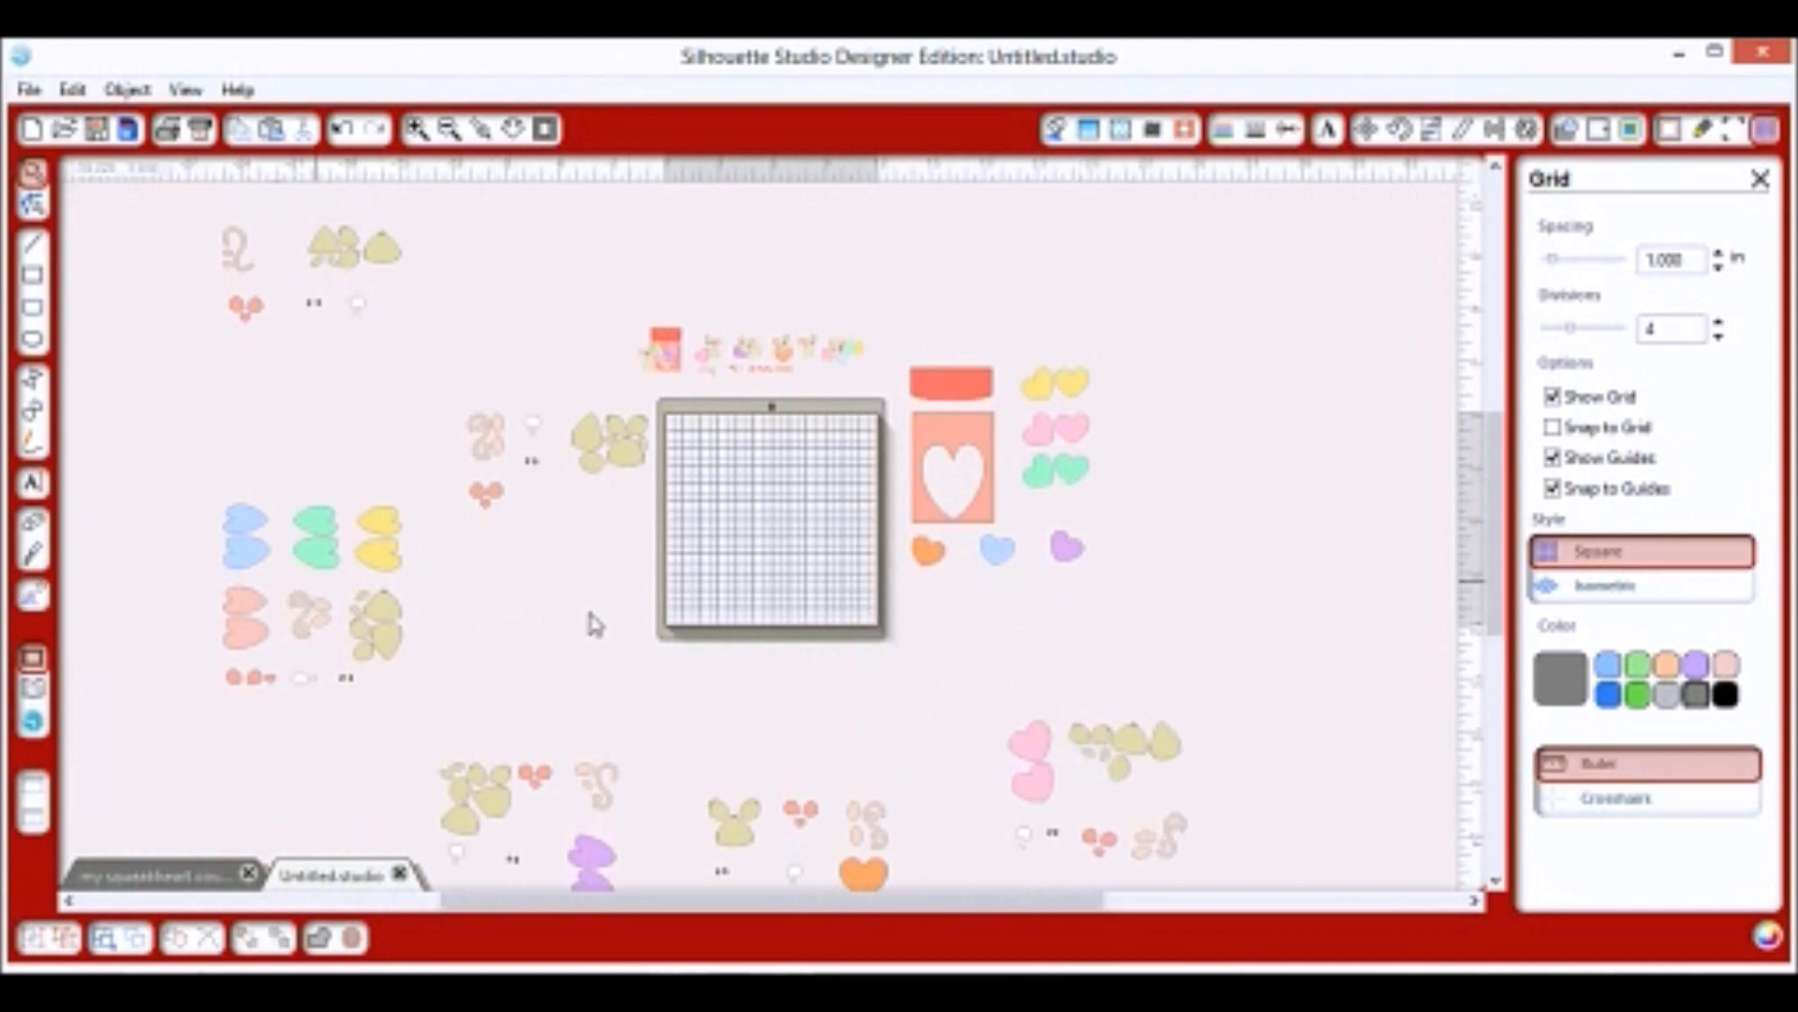
# Tuck the coloured hearts, squiggle and card groups in, then marquee-select everything and scale it down.
pyautogui.moveTo(590, 617); pyautogui.dragTo(617, 617)
pyautogui.moveTo(498, 551)
pyautogui.mouseDown()
pyautogui.moveTo(533, 550)
pyautogui.moveTo(511, 551)
pyautogui.mouseUp()
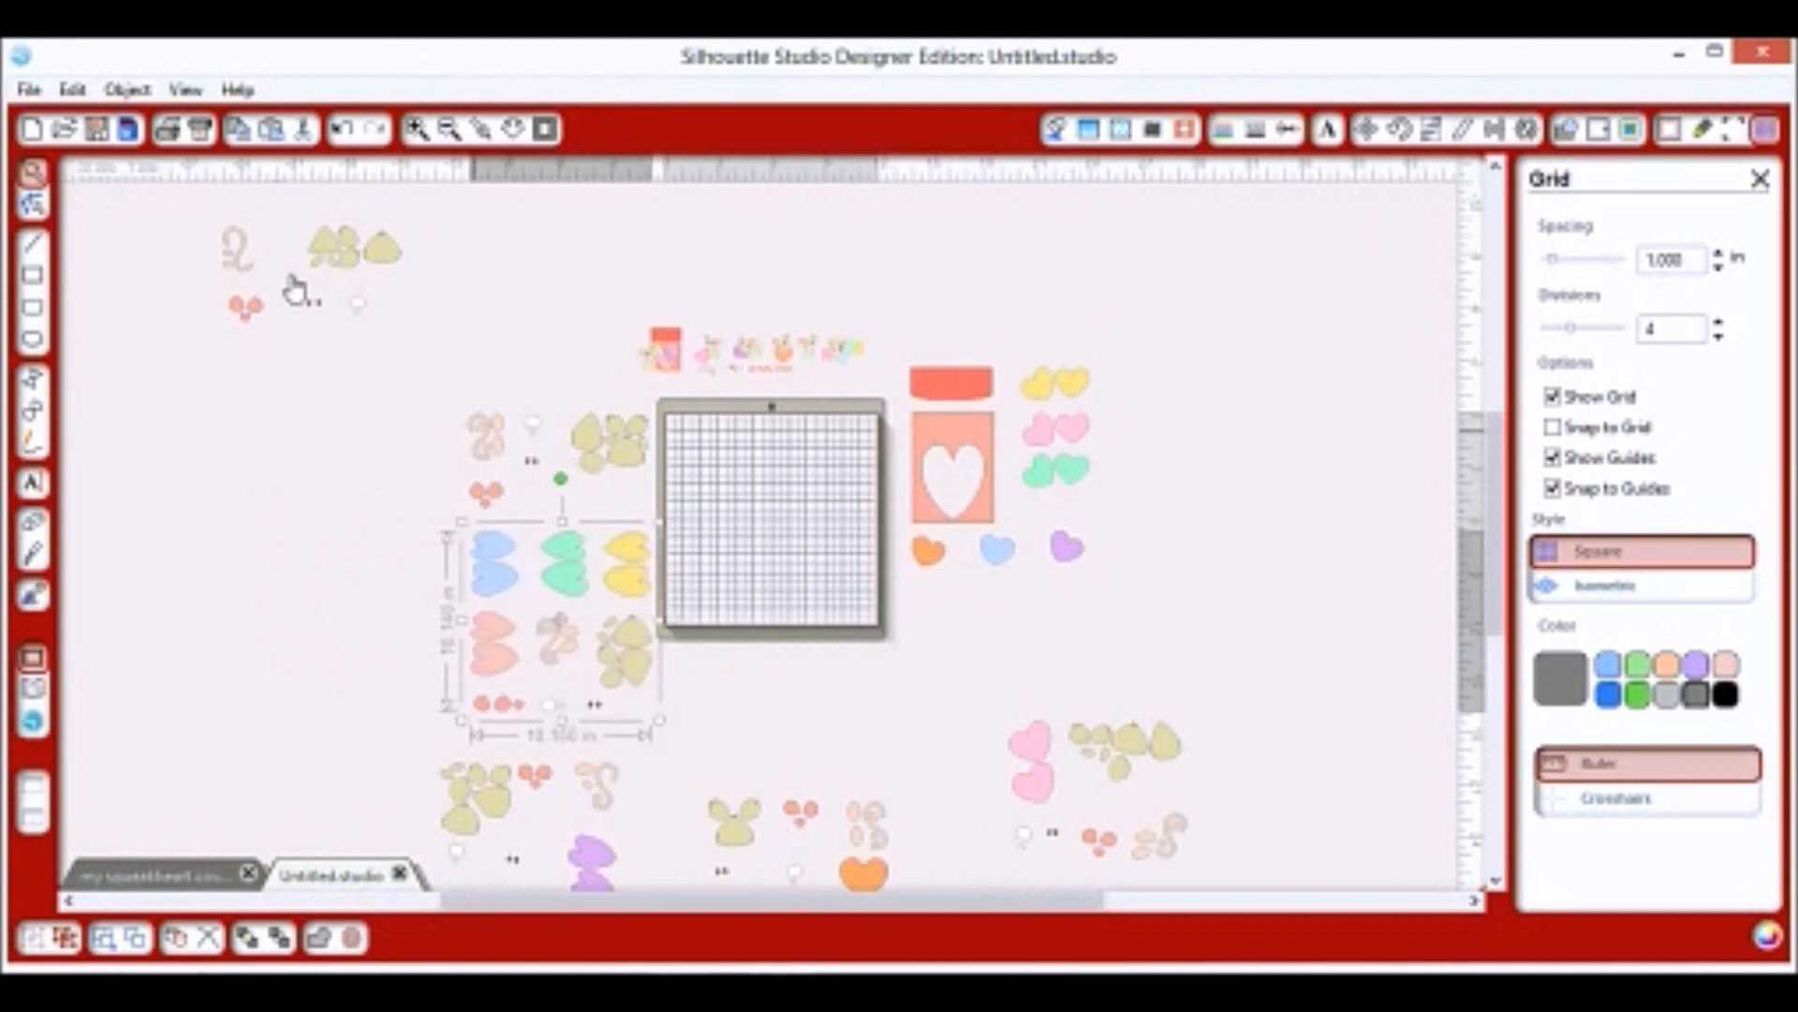
pyautogui.moveTo(382, 289); pyautogui.dragTo(755, 502)
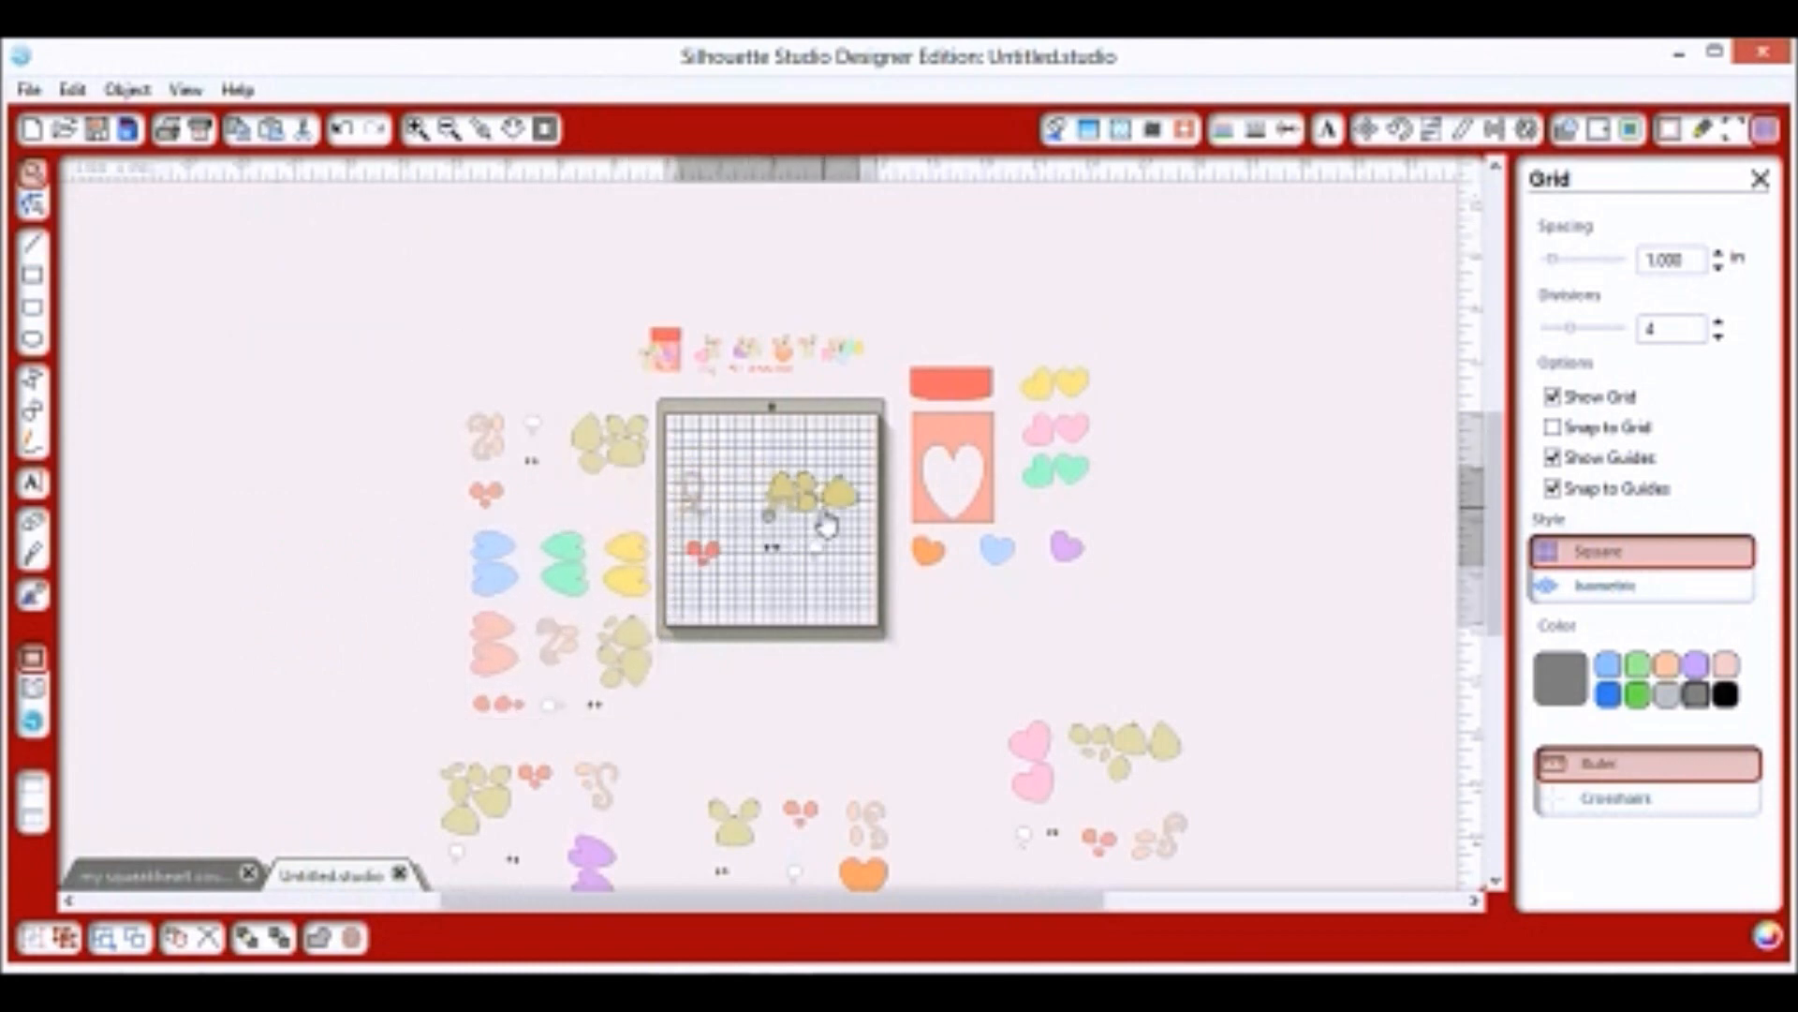
pyautogui.scroll(3, 269, 464)
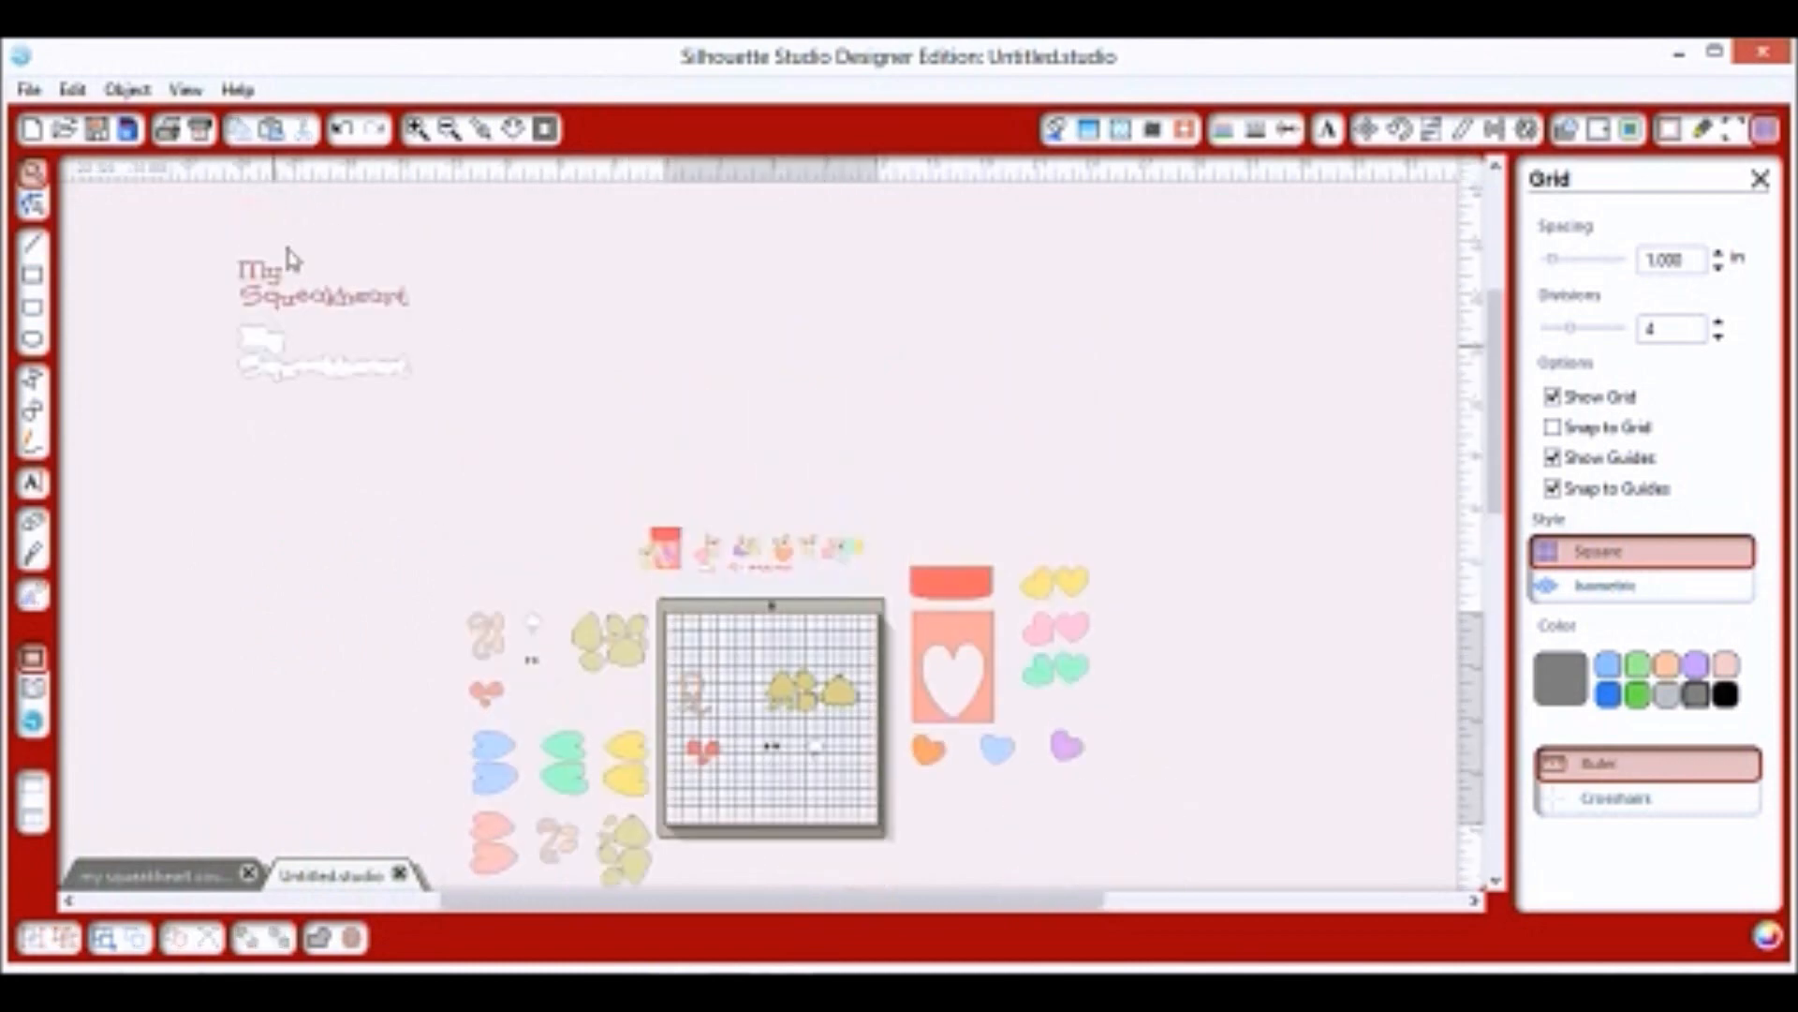
pyautogui.moveTo(286, 247); pyautogui.dragTo(302, 712)
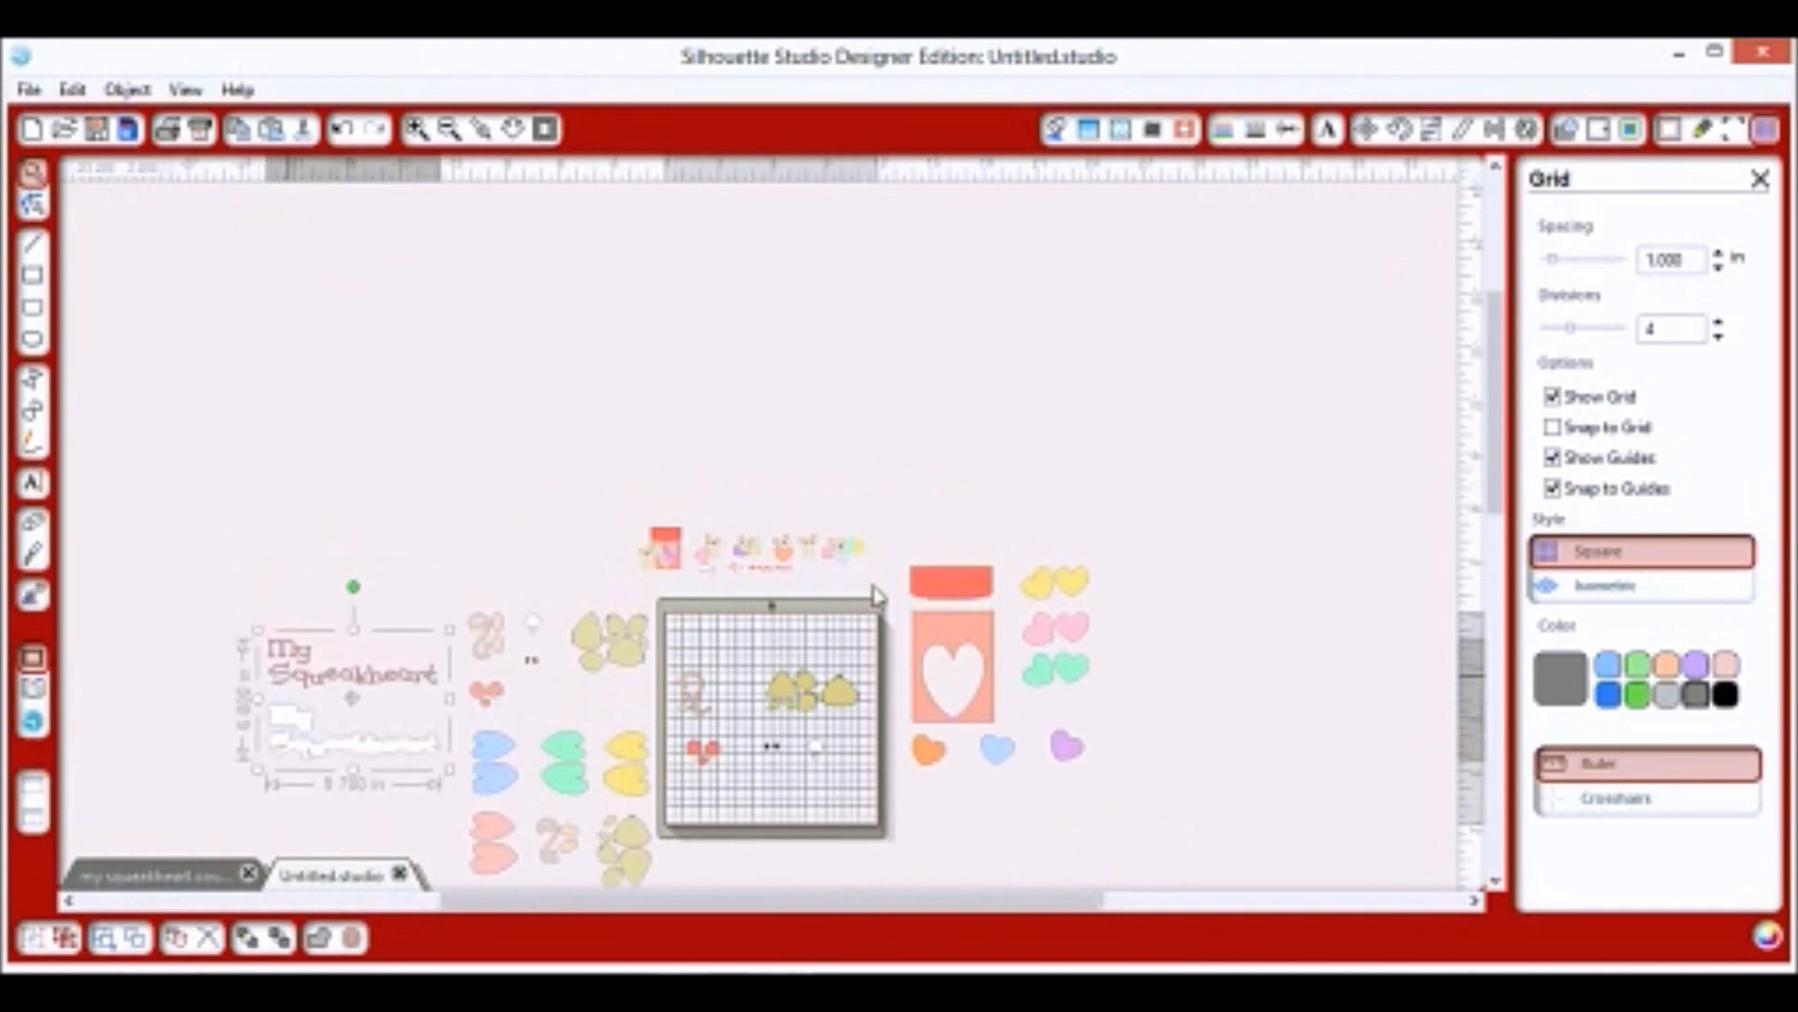
pyautogui.moveTo(950, 595); pyautogui.dragTo(963, 638)
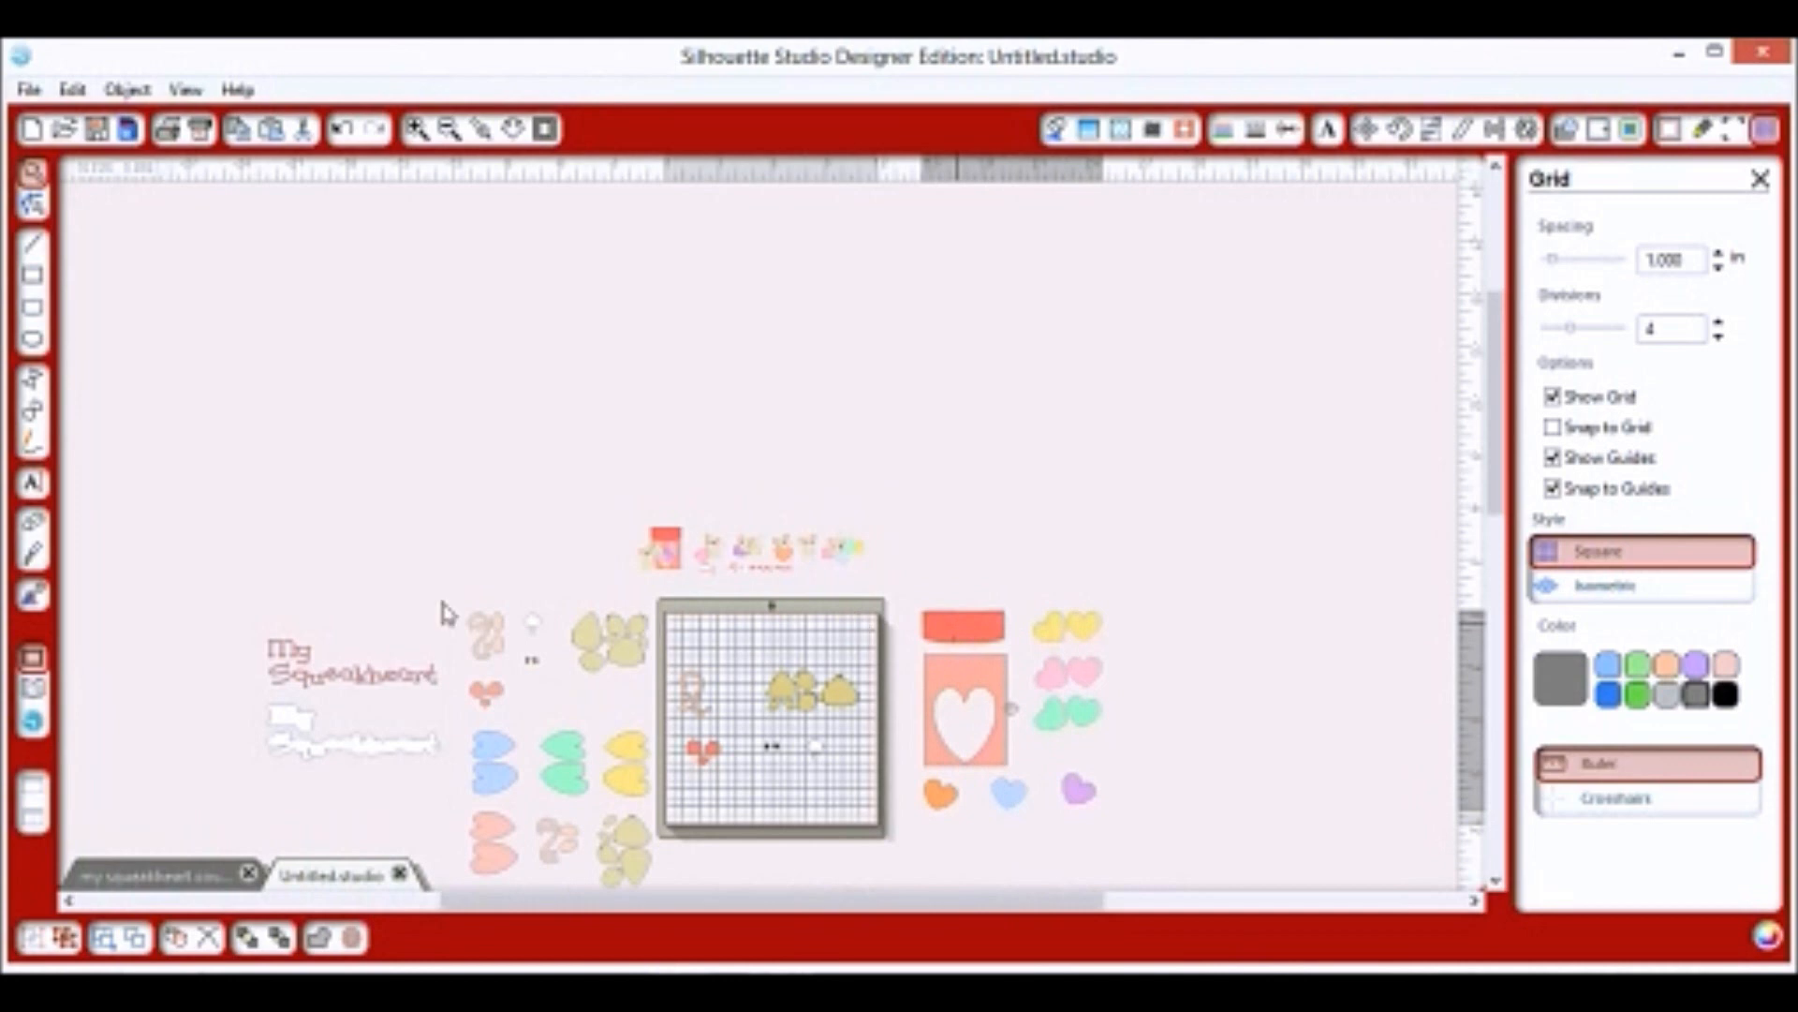
pyautogui.click(446, 610)
pyautogui.moveTo(192, 601); pyautogui.dragTo(1142, 831)
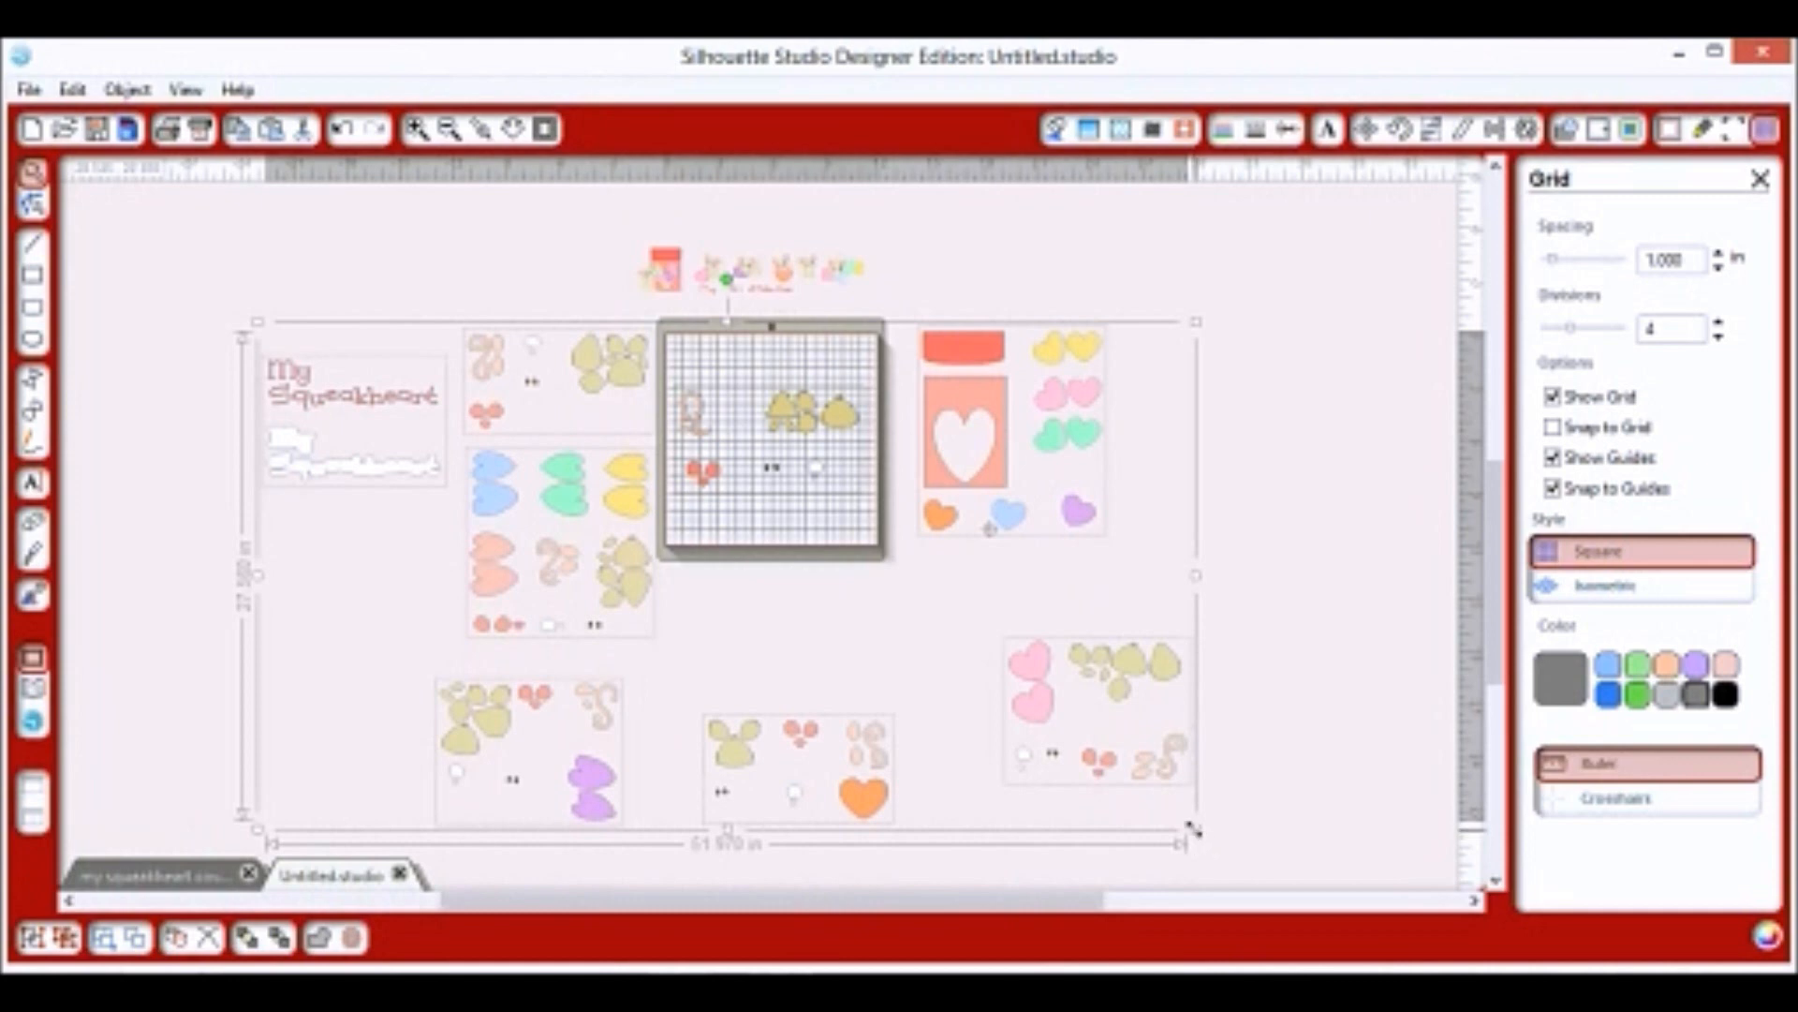
pyautogui.moveTo(1137, 782); pyautogui.dragTo(870, 644)
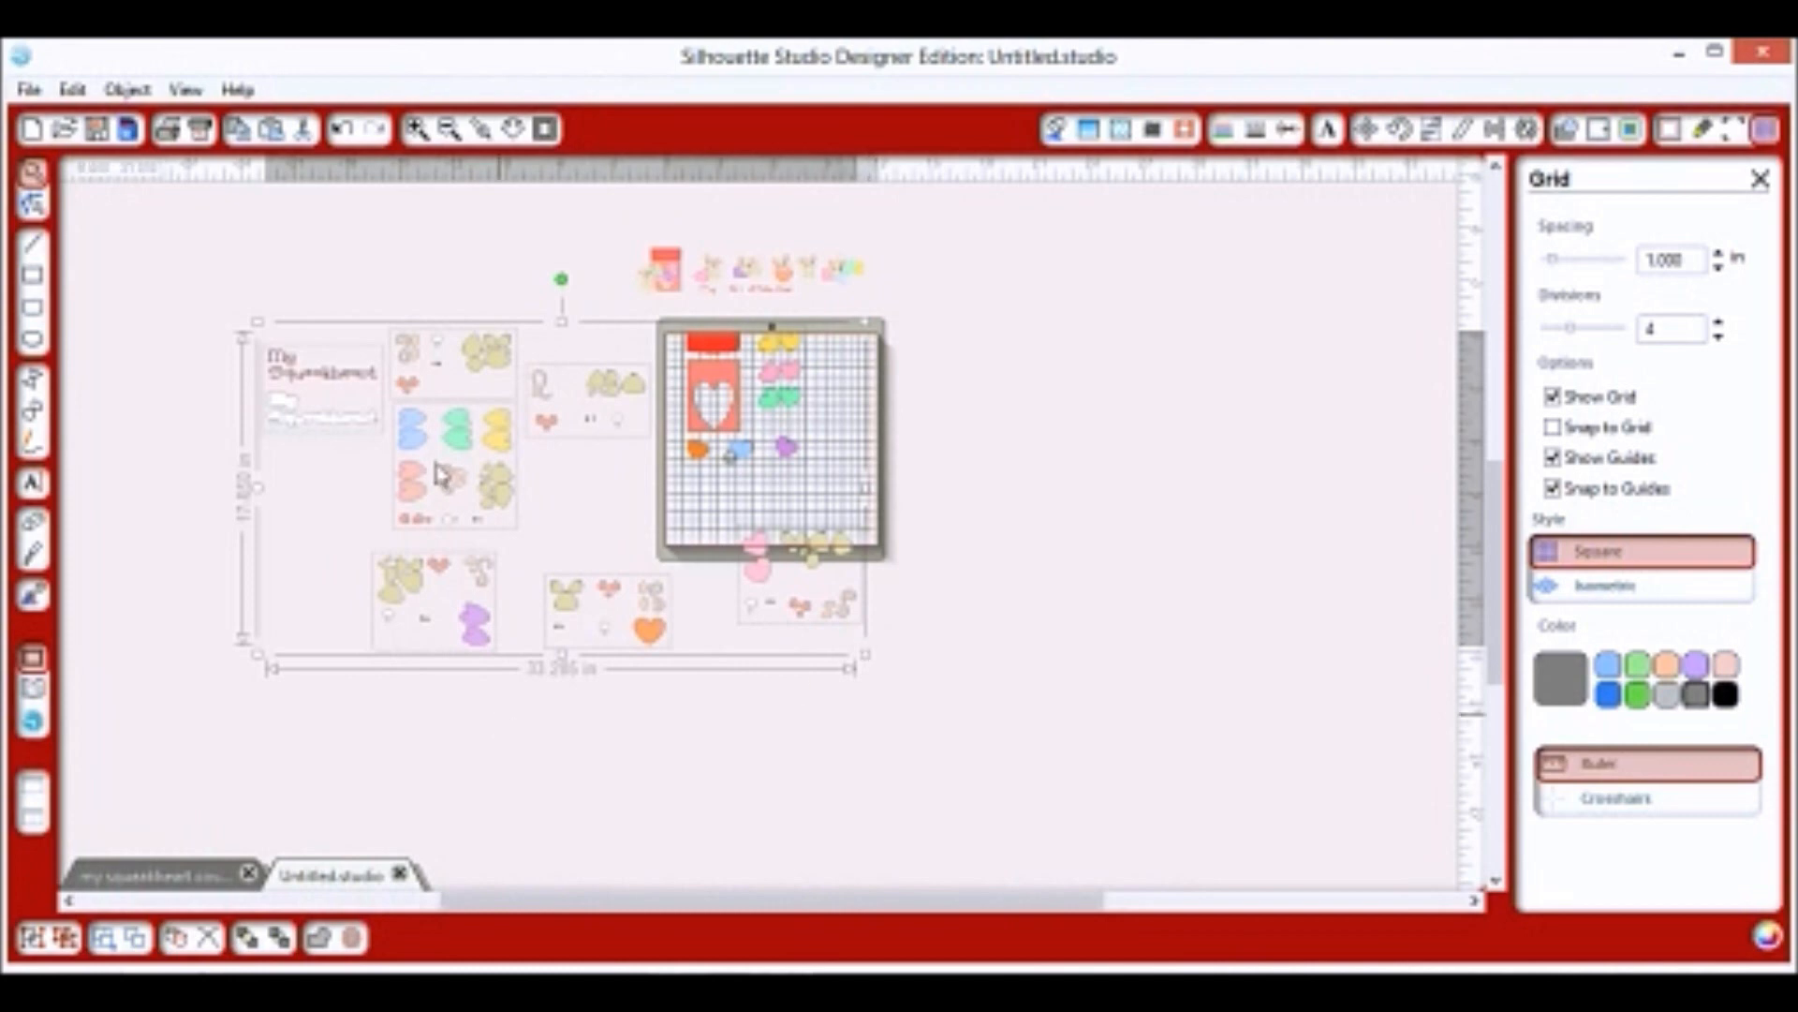
pyautogui.click(418, 132)
pyautogui.click(418, 131)
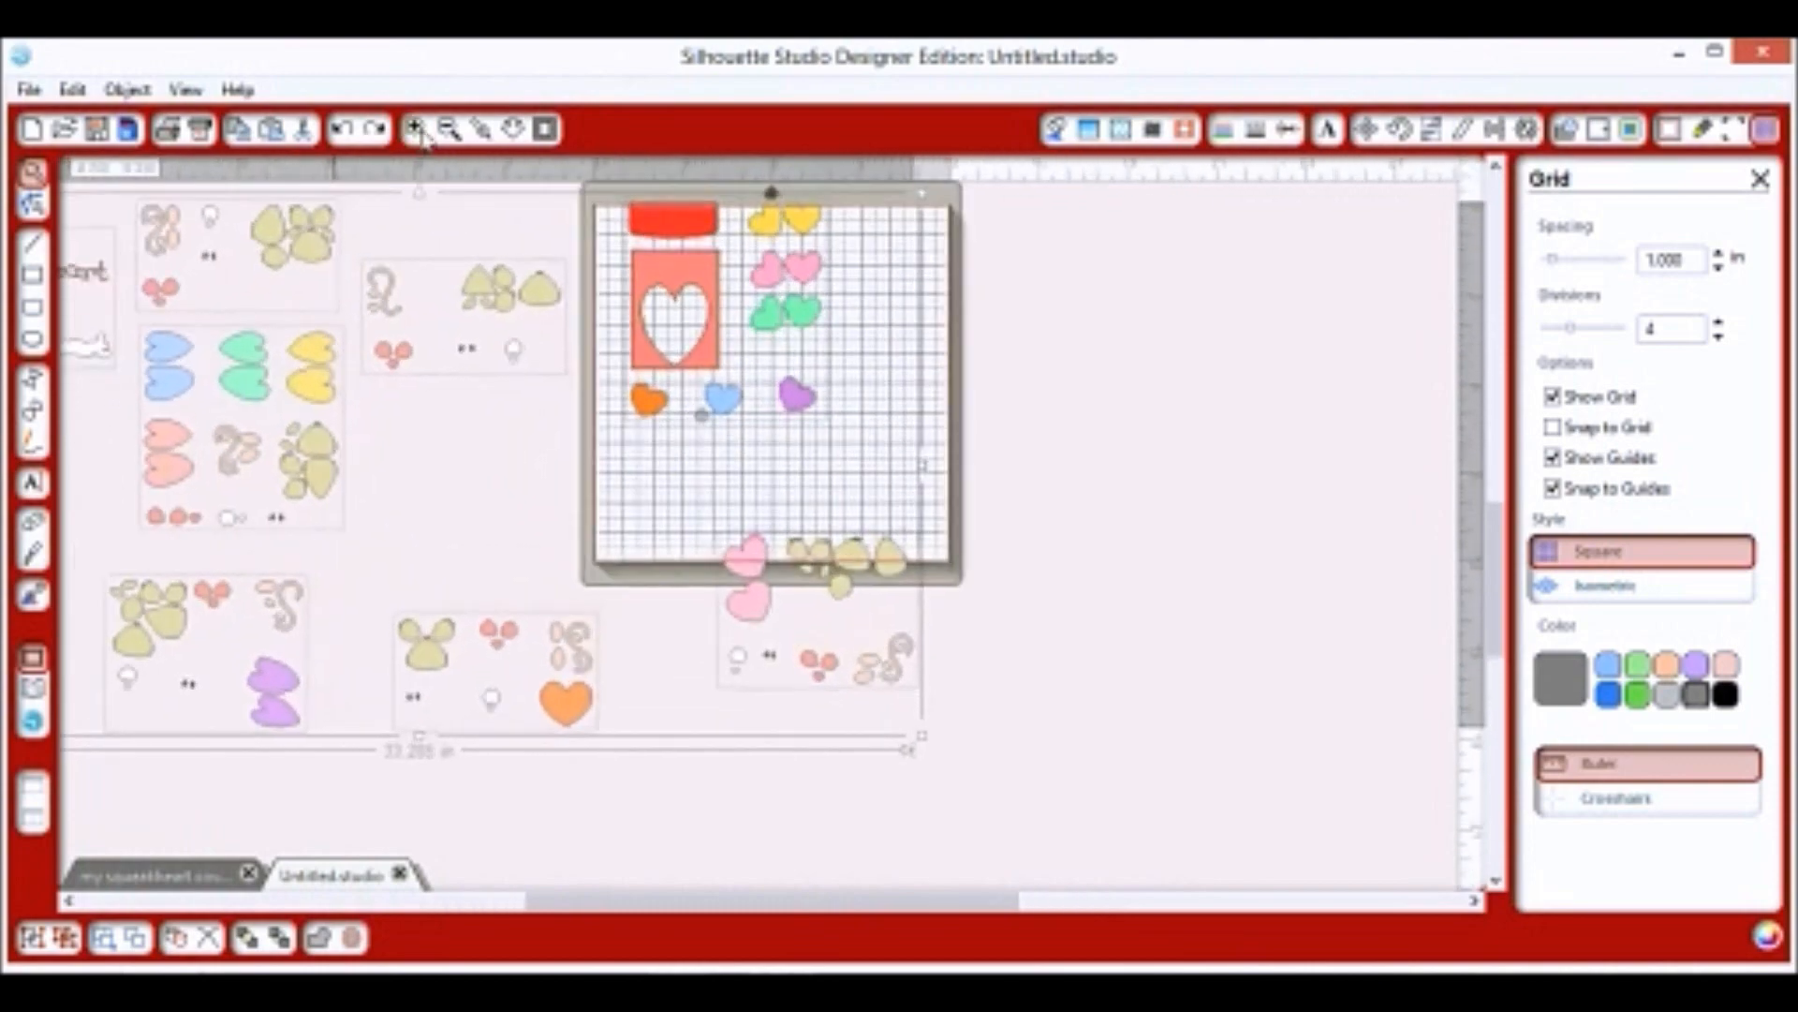
pyautogui.click(417, 131)
pyautogui.scroll(3, 960, 656)
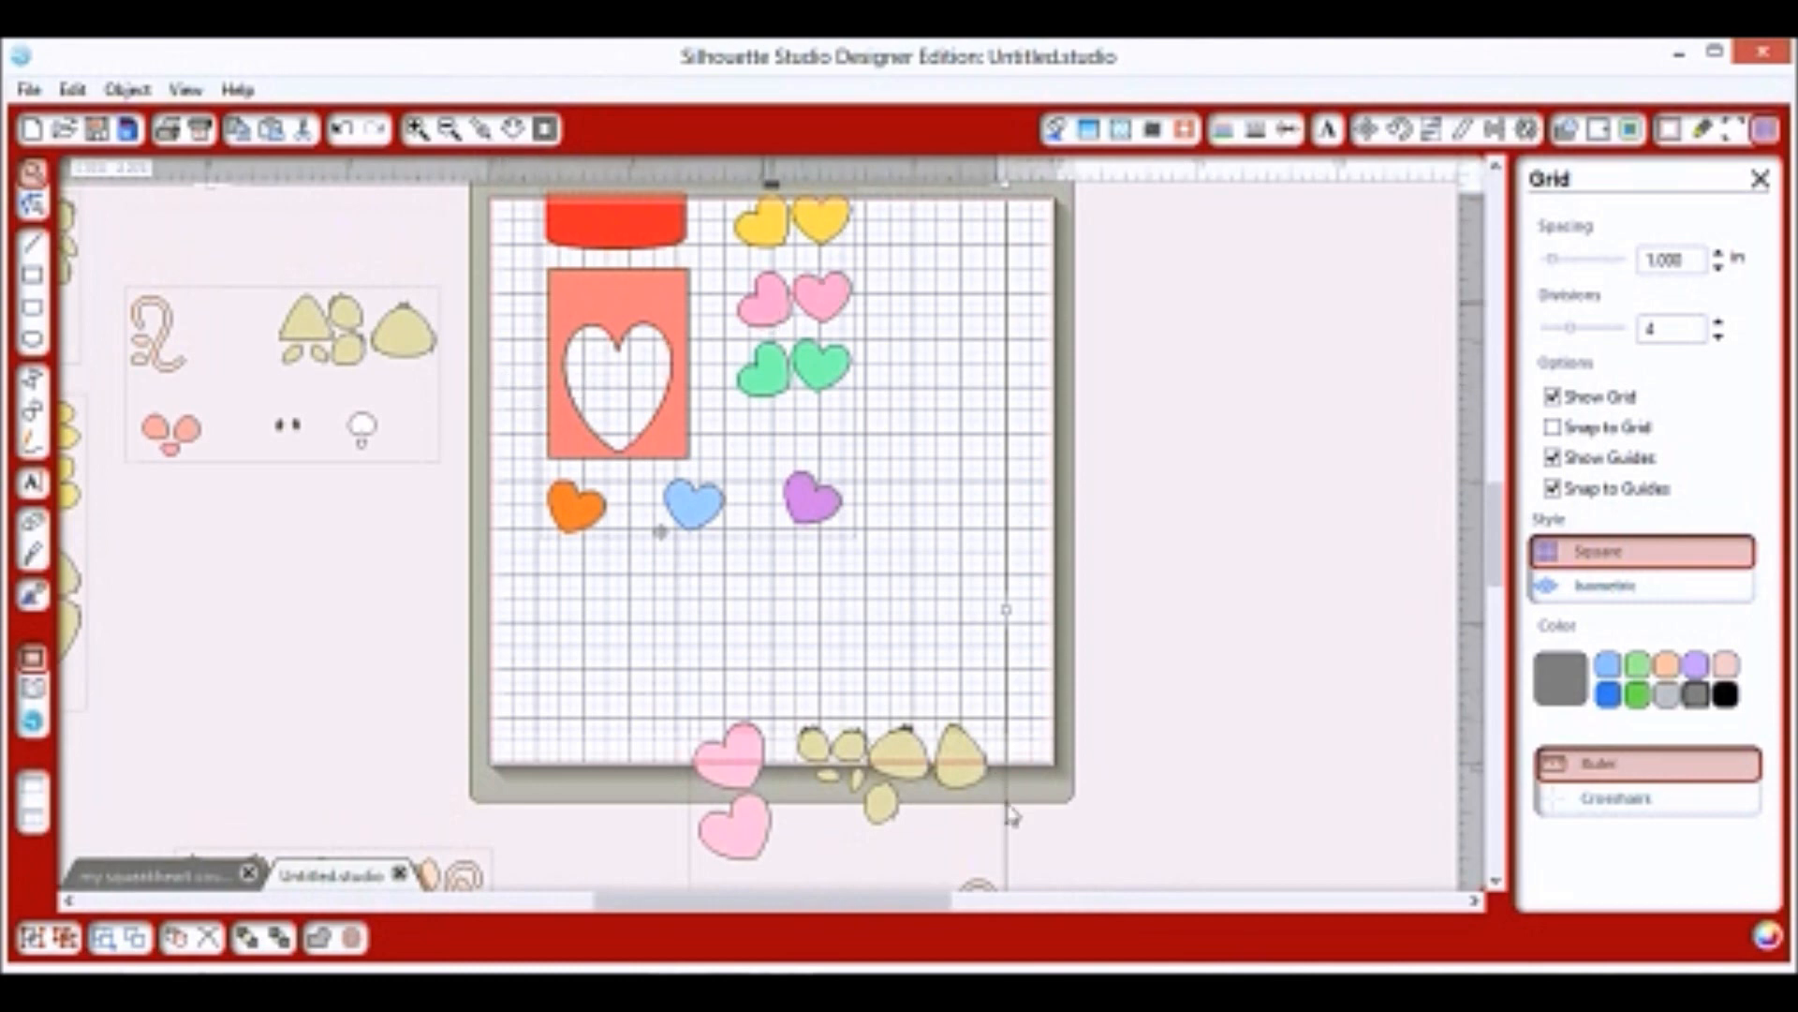
pyautogui.scroll(1, 922, 721)
pyautogui.scroll(1, 721, 558)
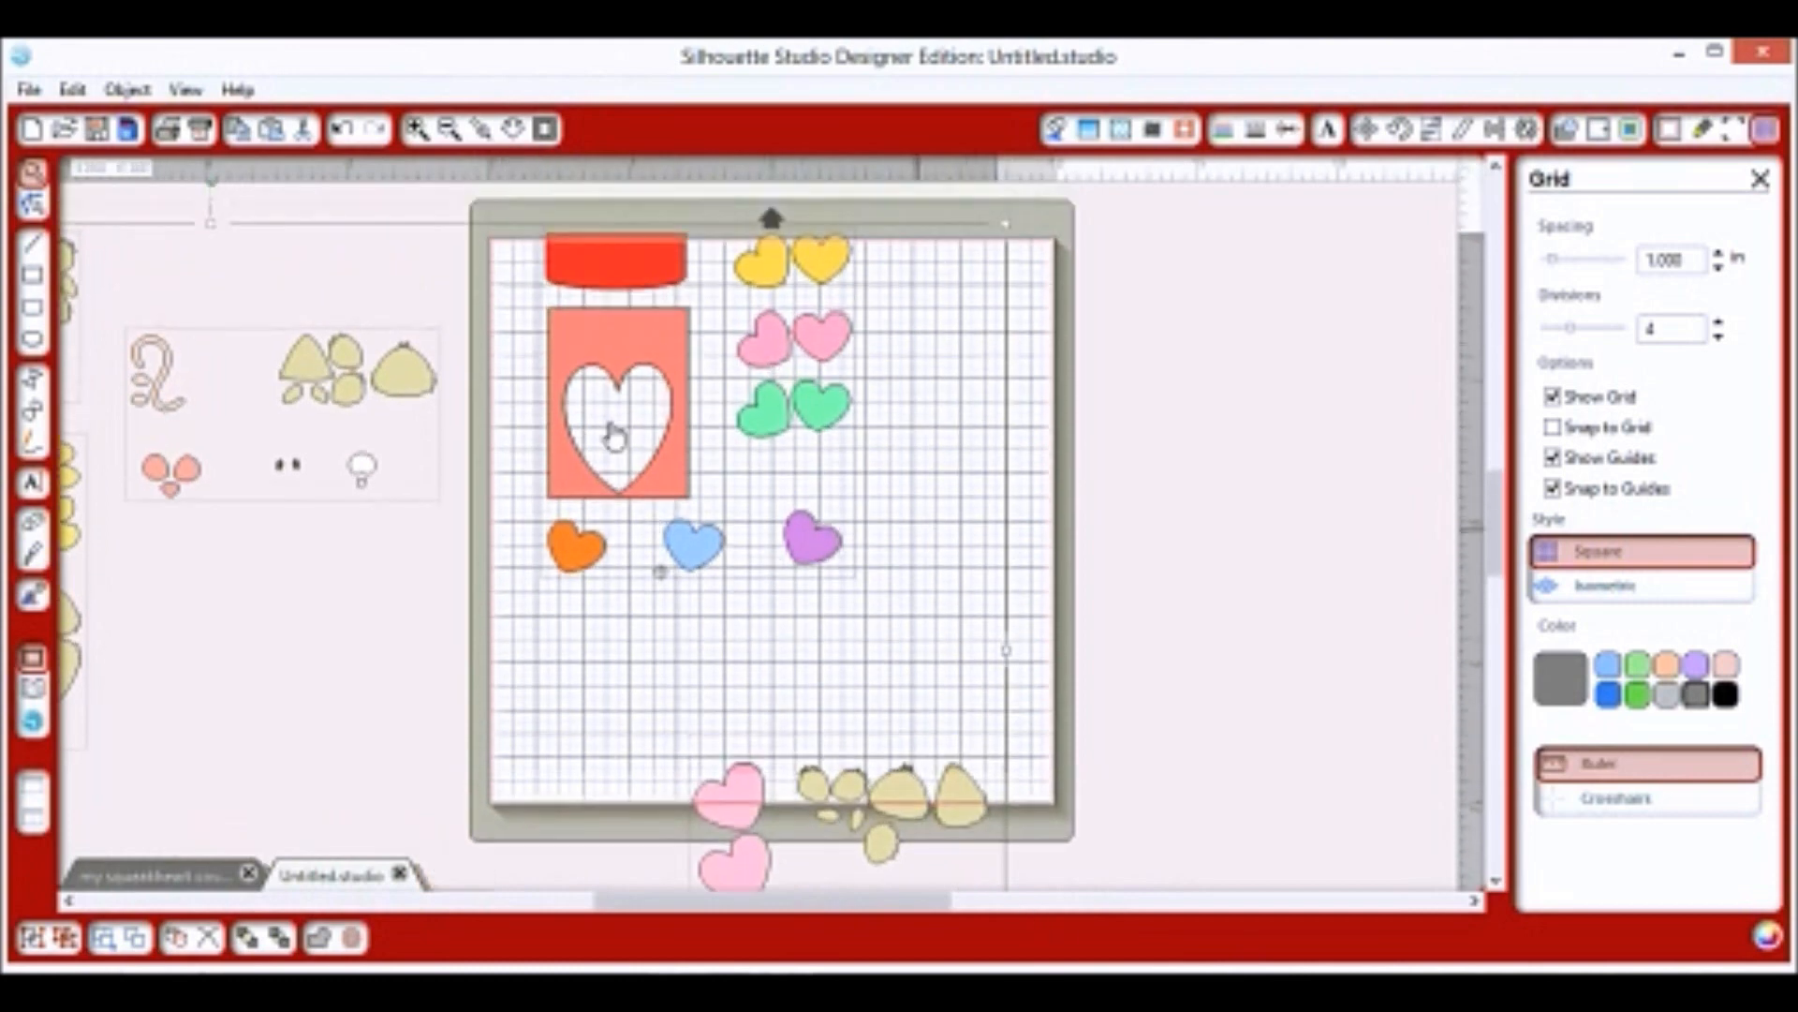
pyautogui.click(508, 528)
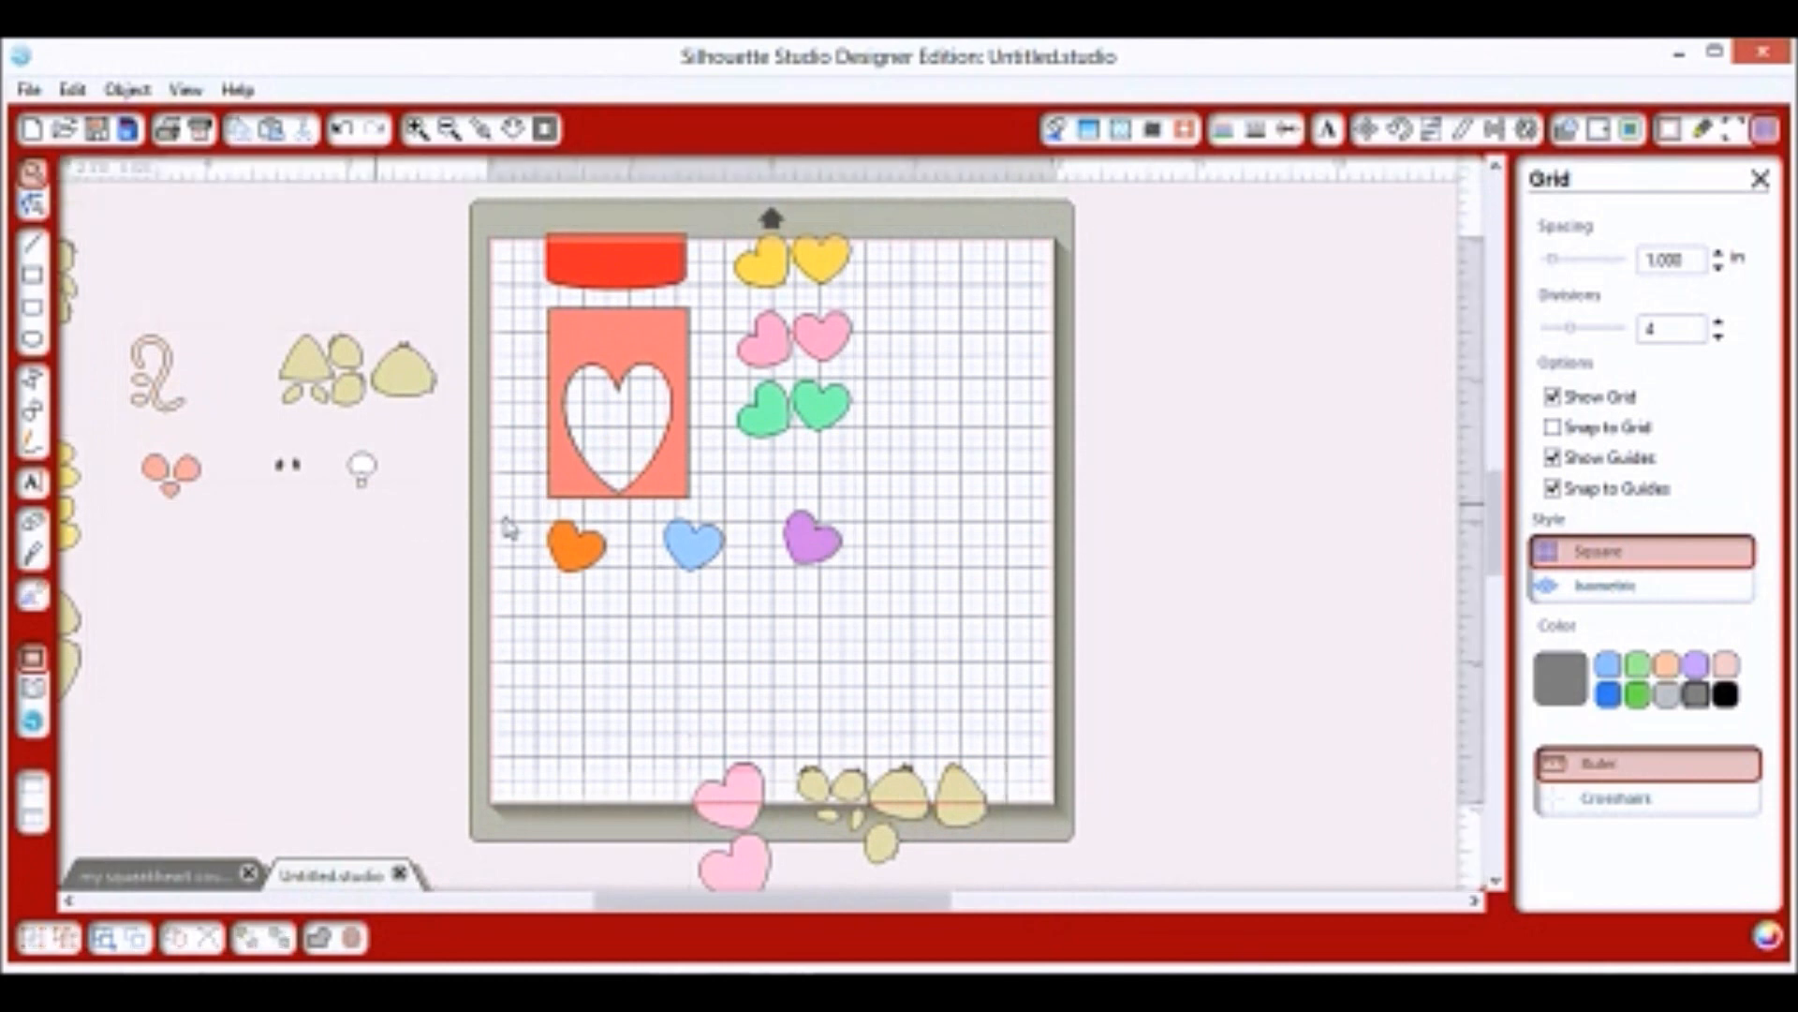
pyautogui.moveTo(591, 525); pyautogui.dragTo(474, 506)
pyautogui.click(342, 133)
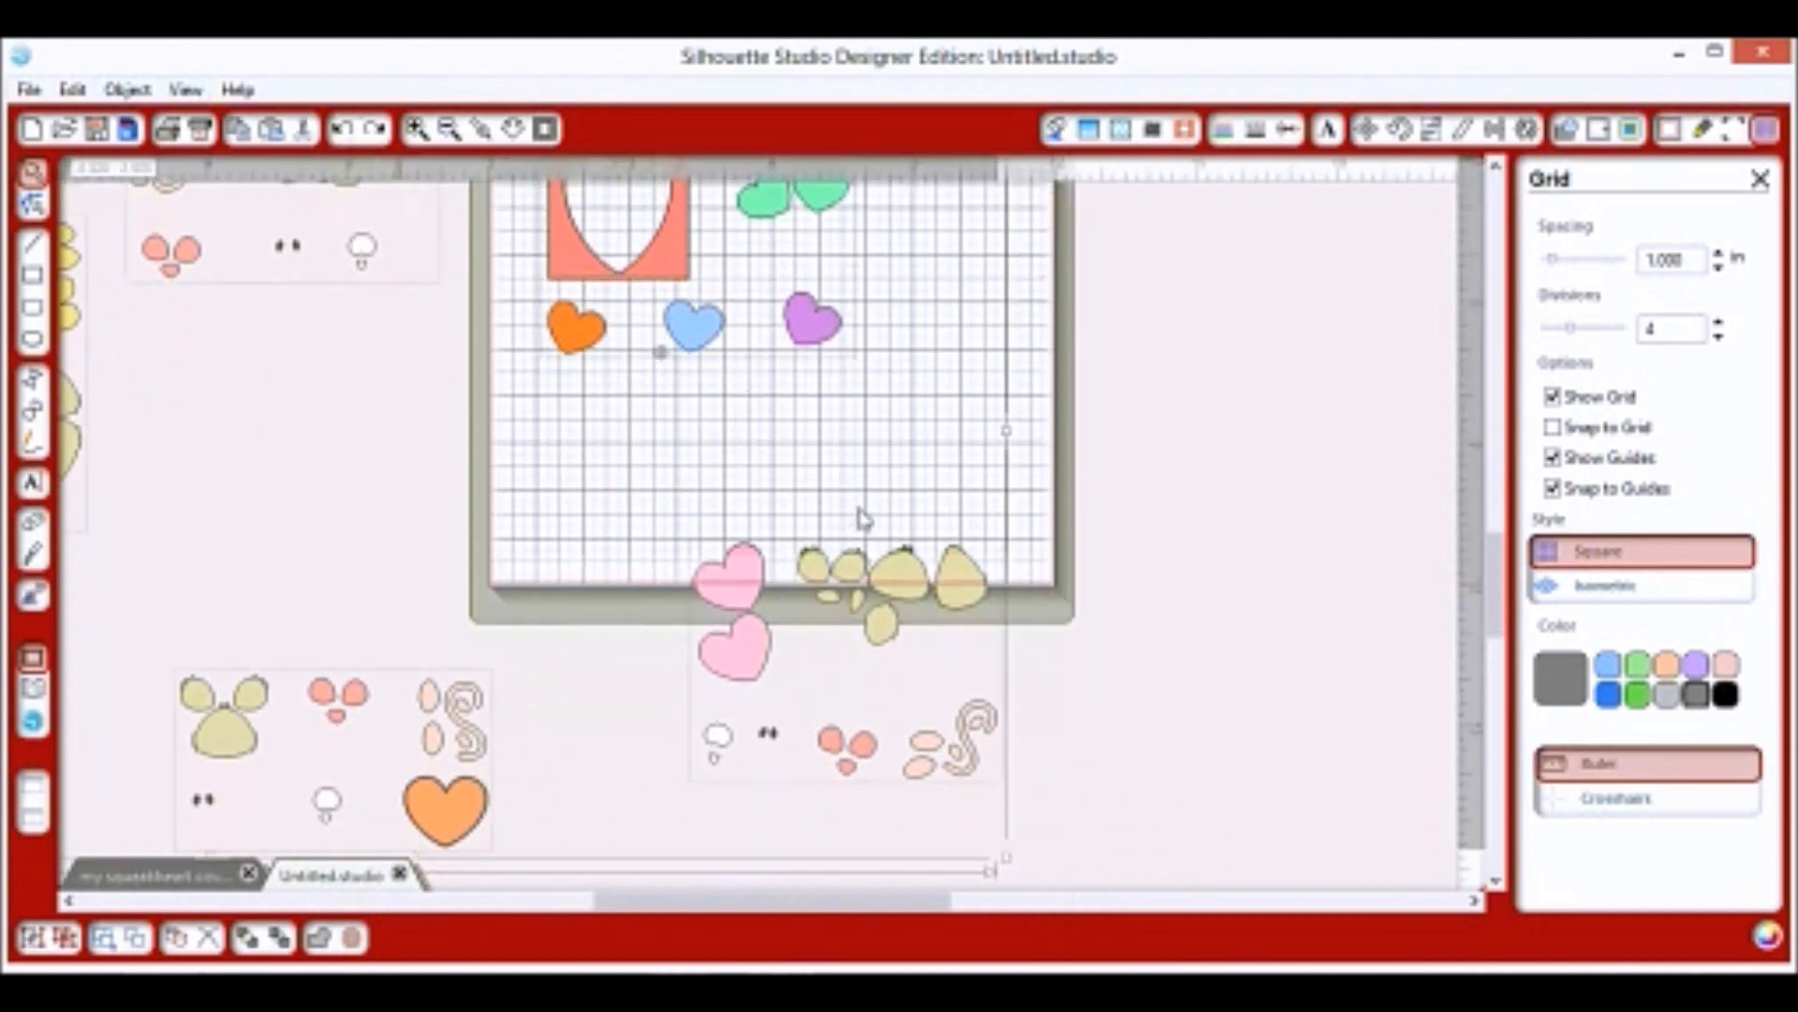
pyautogui.scroll(3, 861, 512)
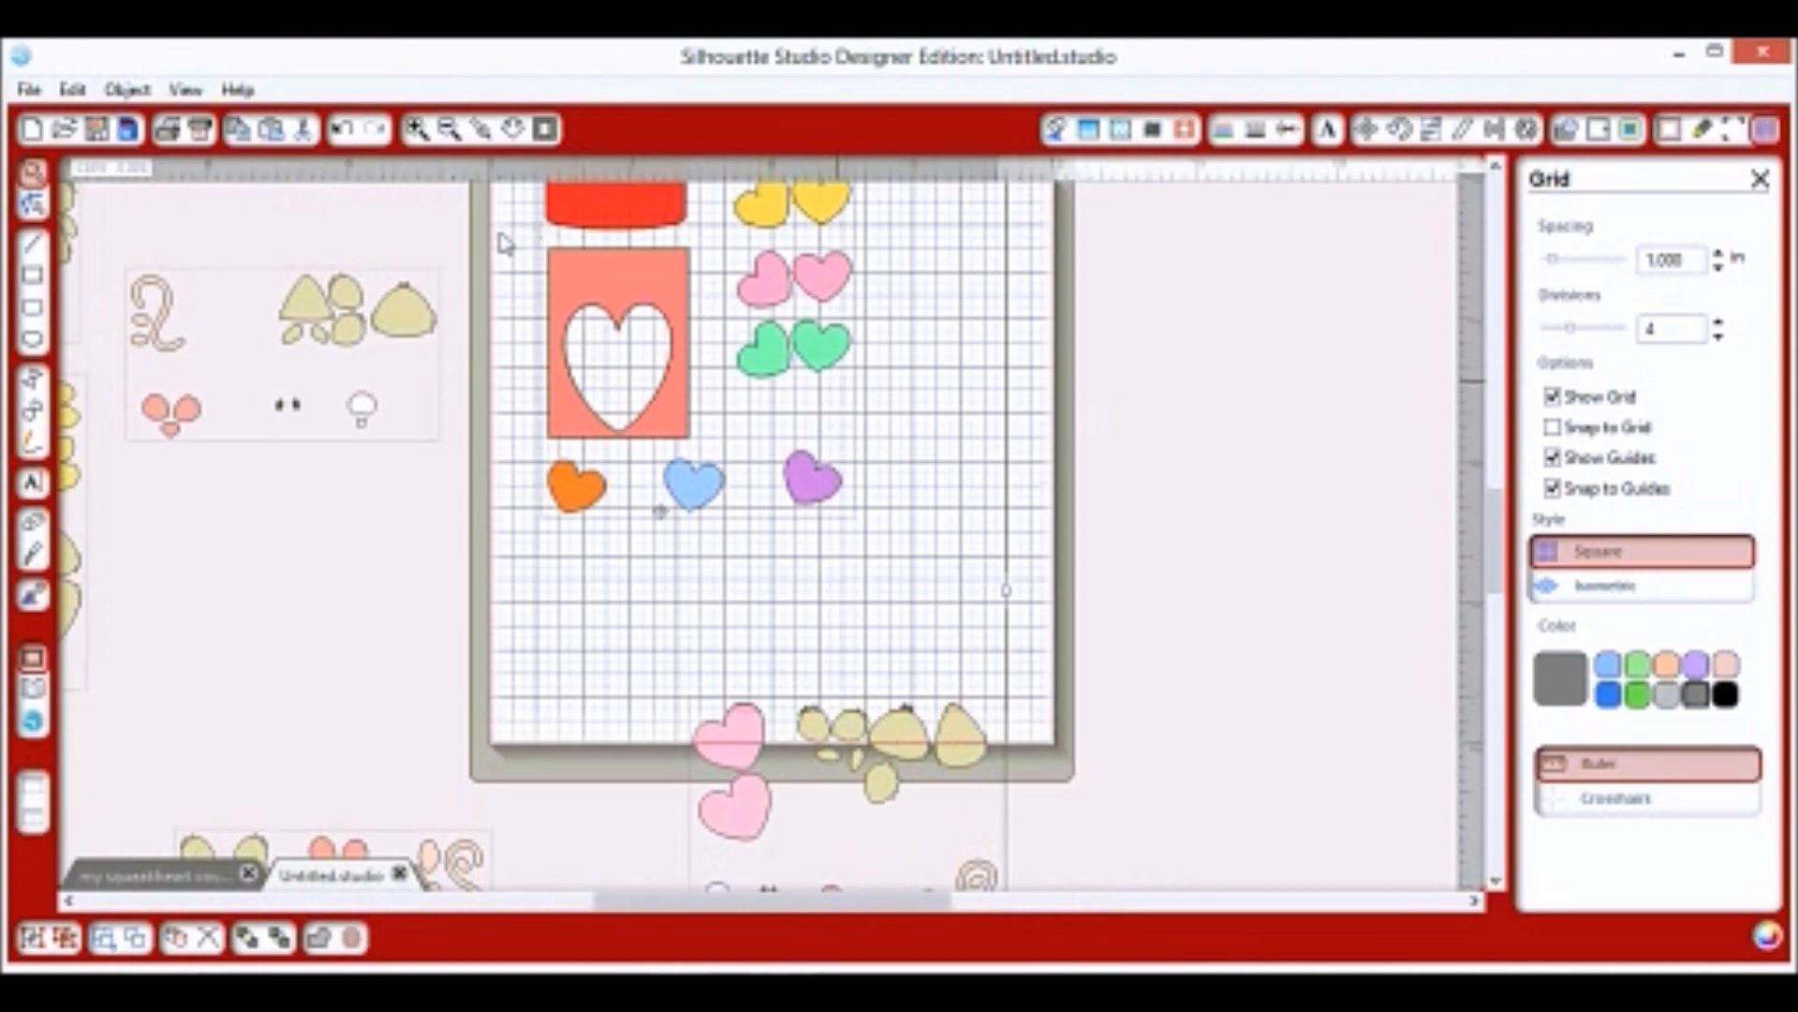
pyautogui.click(449, 130)
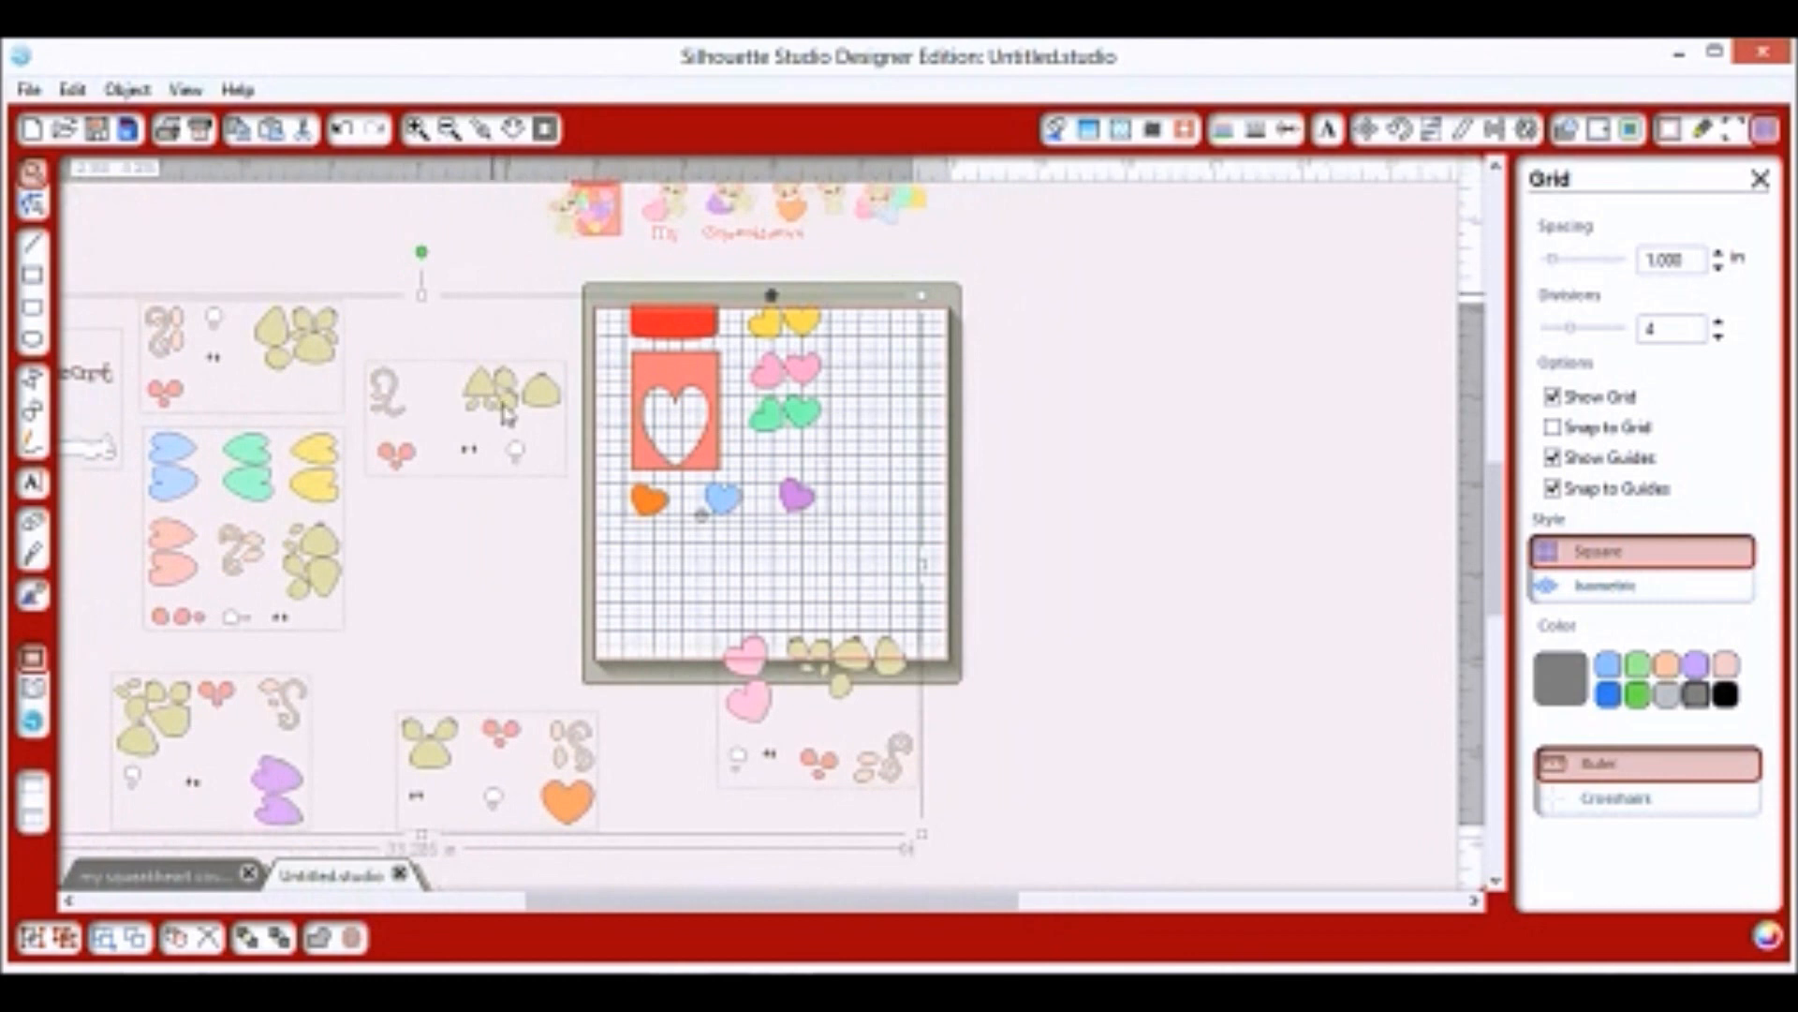
# Move the tan mouse pieces, swirl and red hearts onto the mat and scale them up slightly.
pyautogui.moveTo(476, 562); pyautogui.dragTo(590, 572)
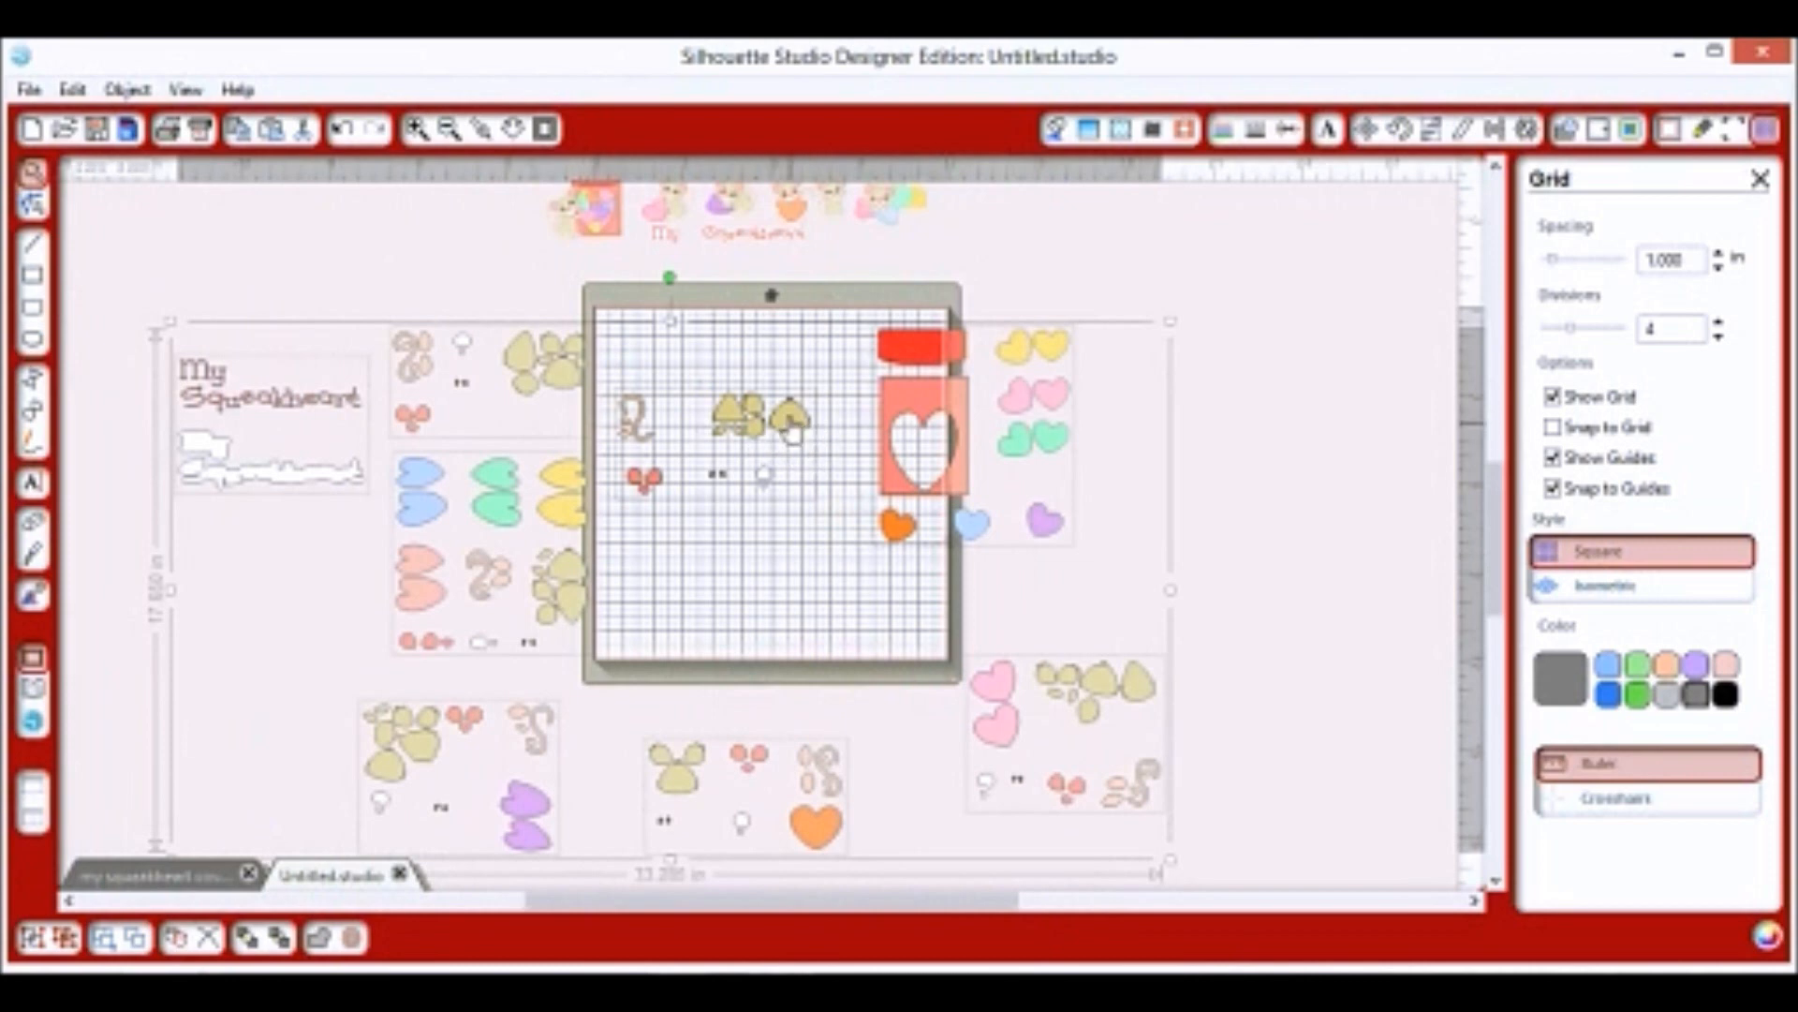
pyautogui.click(450, 128)
pyautogui.click(417, 129)
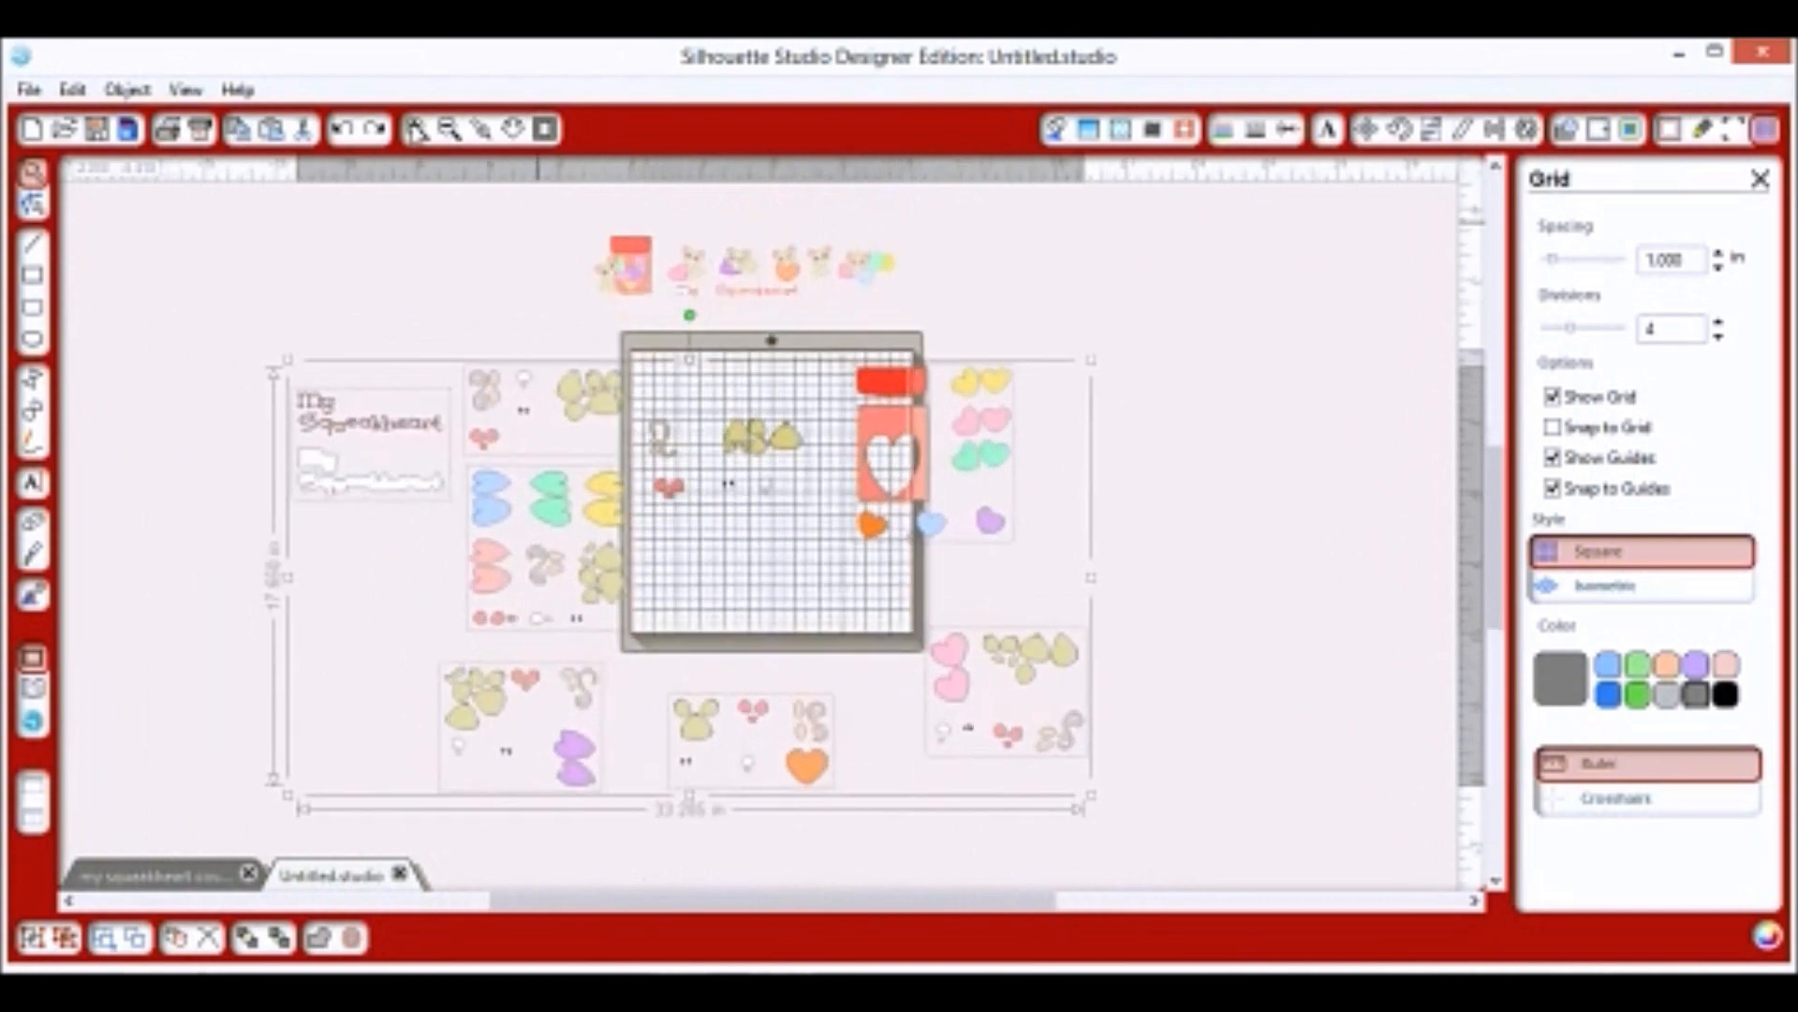
pyautogui.scroll(3, 1329, 446)
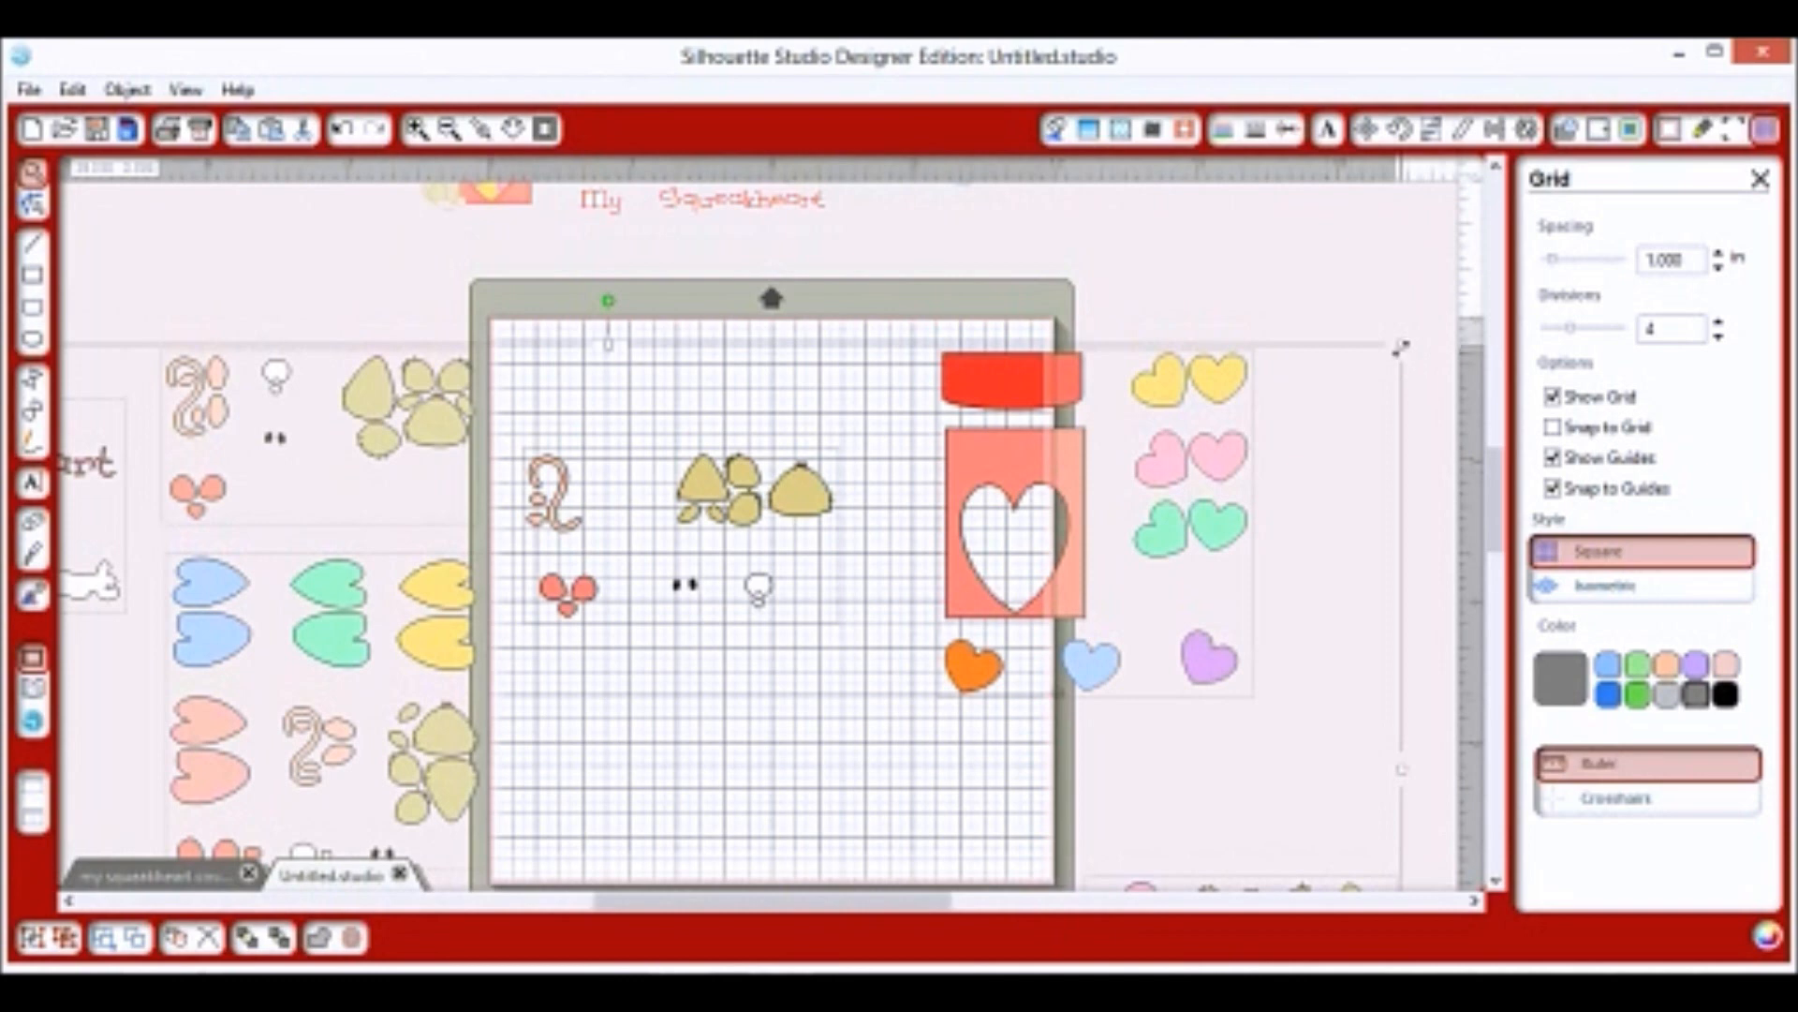
pyautogui.moveTo(1406, 342); pyautogui.dragTo(1455, 317)
pyautogui.moveTo(1094, 667); pyautogui.dragTo(1099, 665)
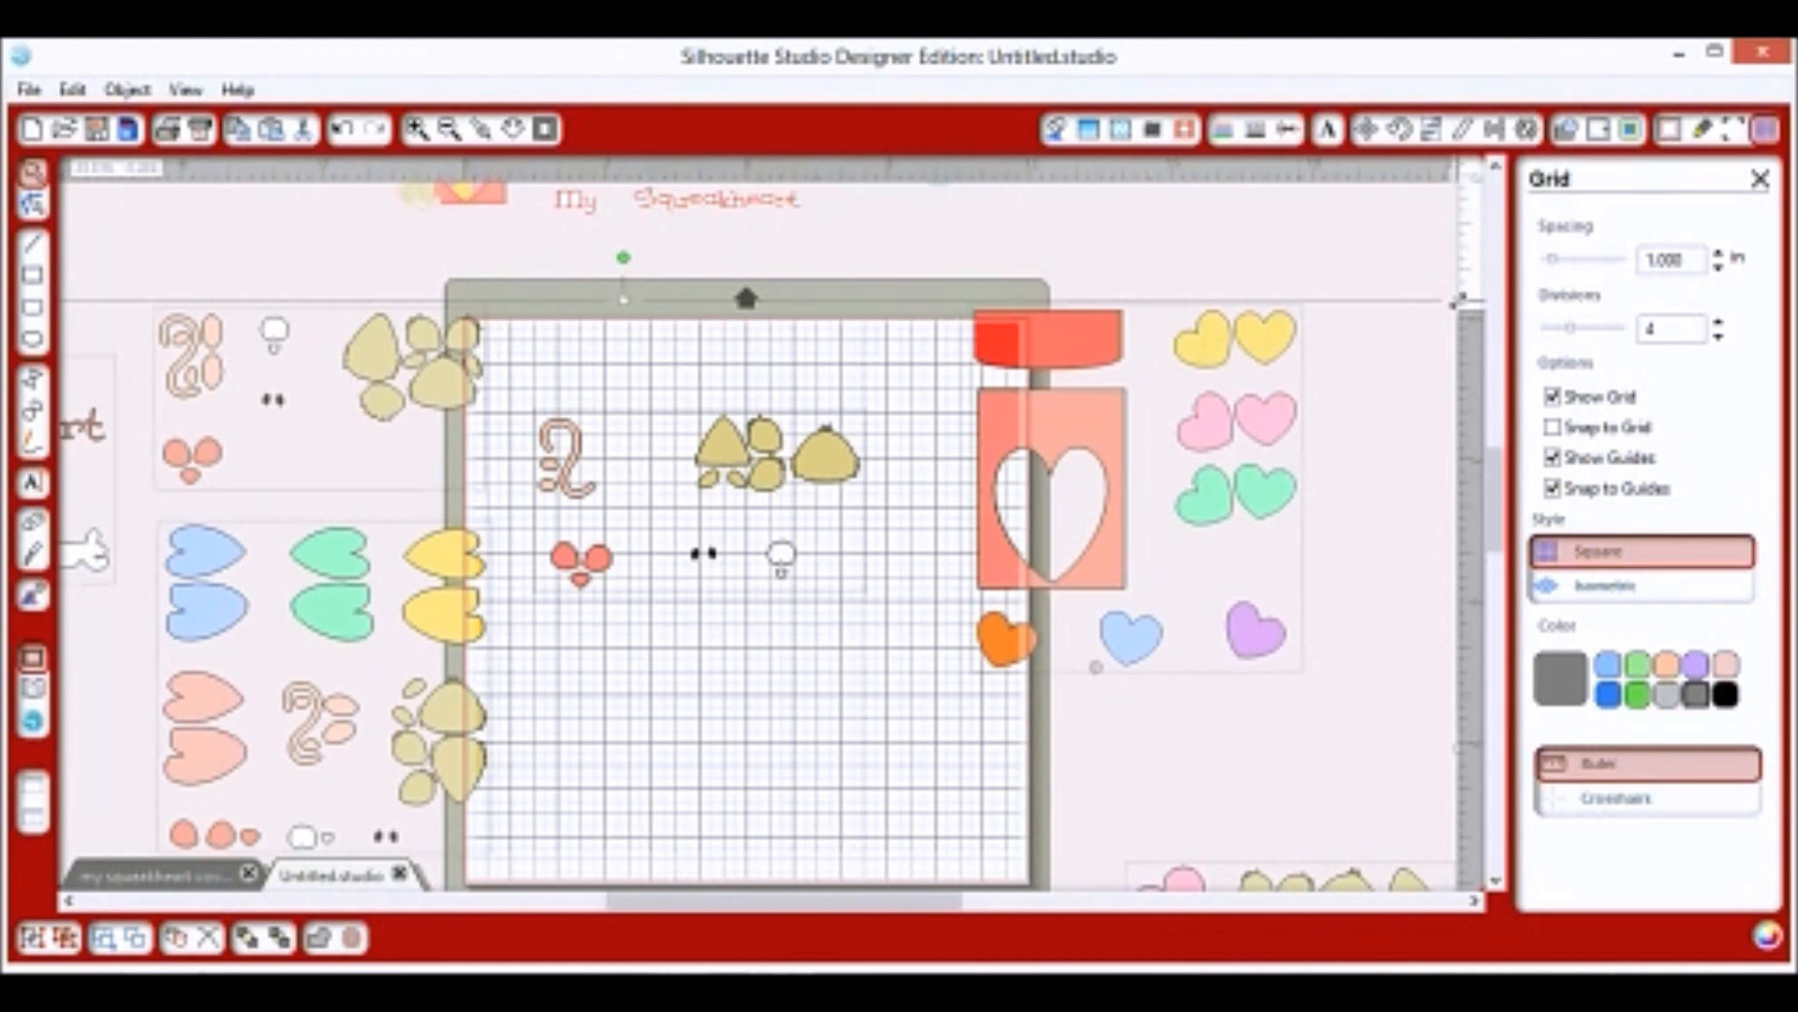
pyautogui.moveTo(1459, 301); pyautogui.dragTo(1463, 296)
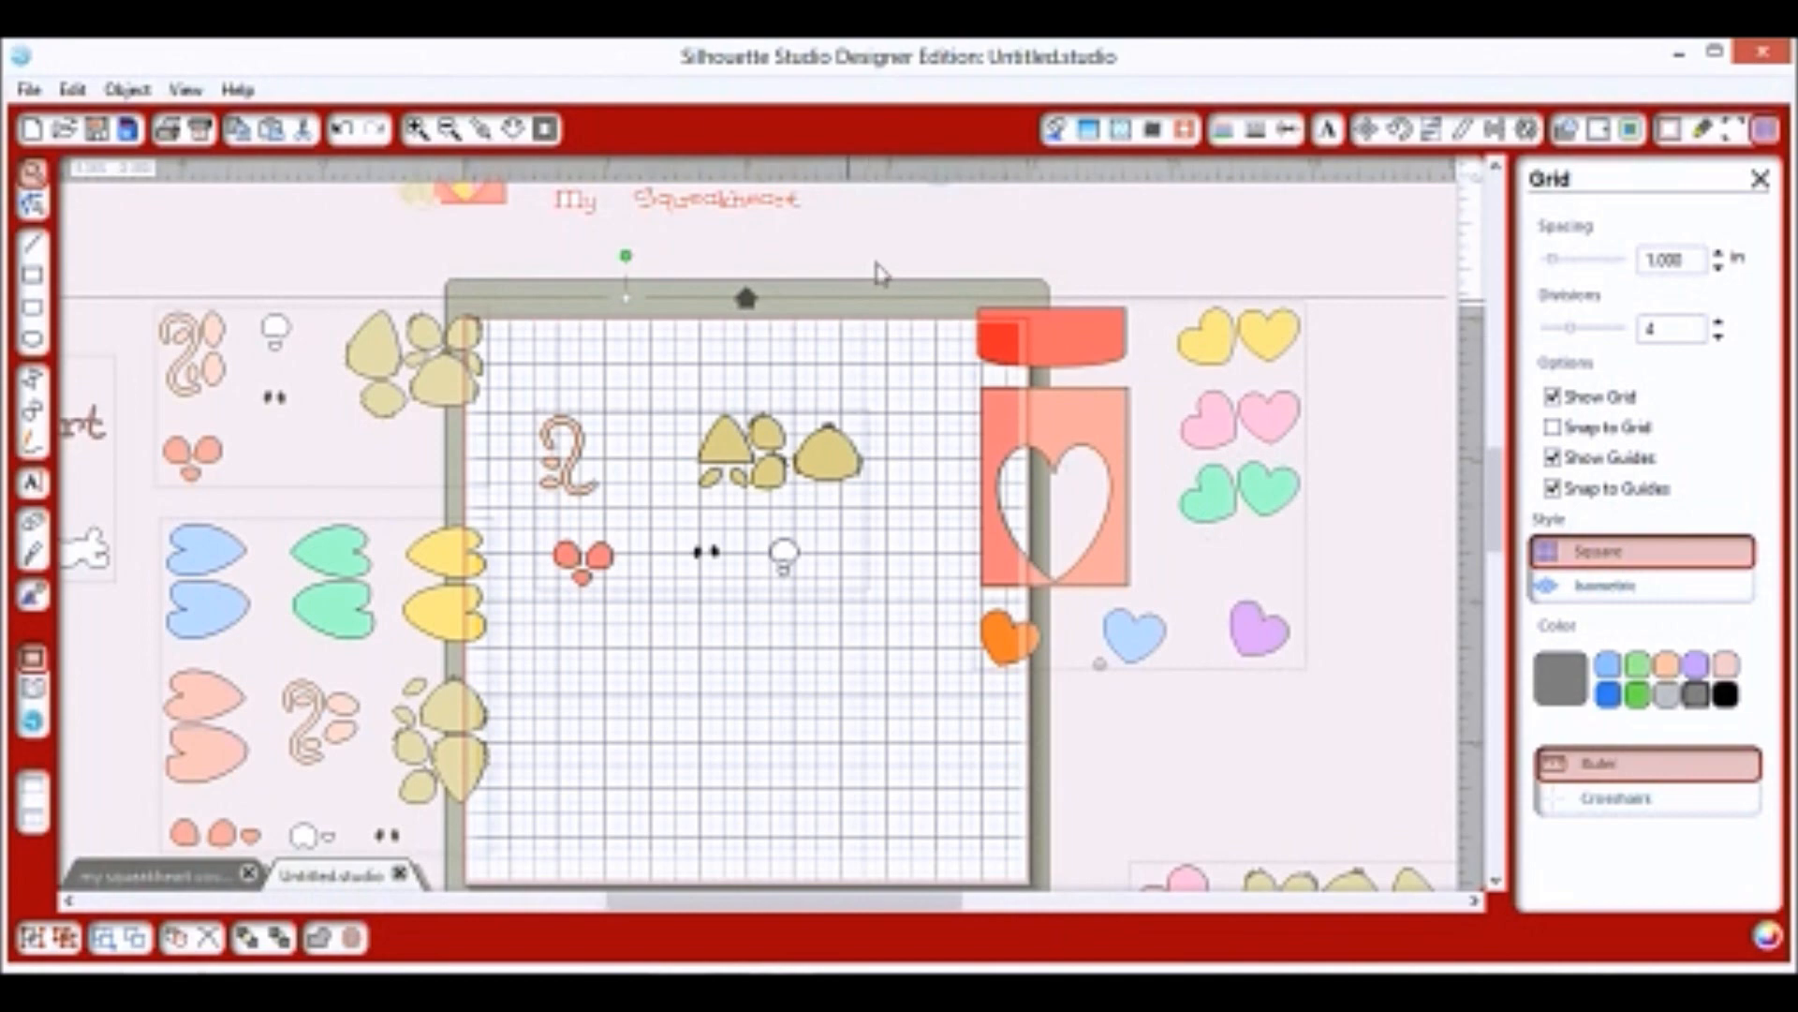
pyautogui.click(1256, 794)
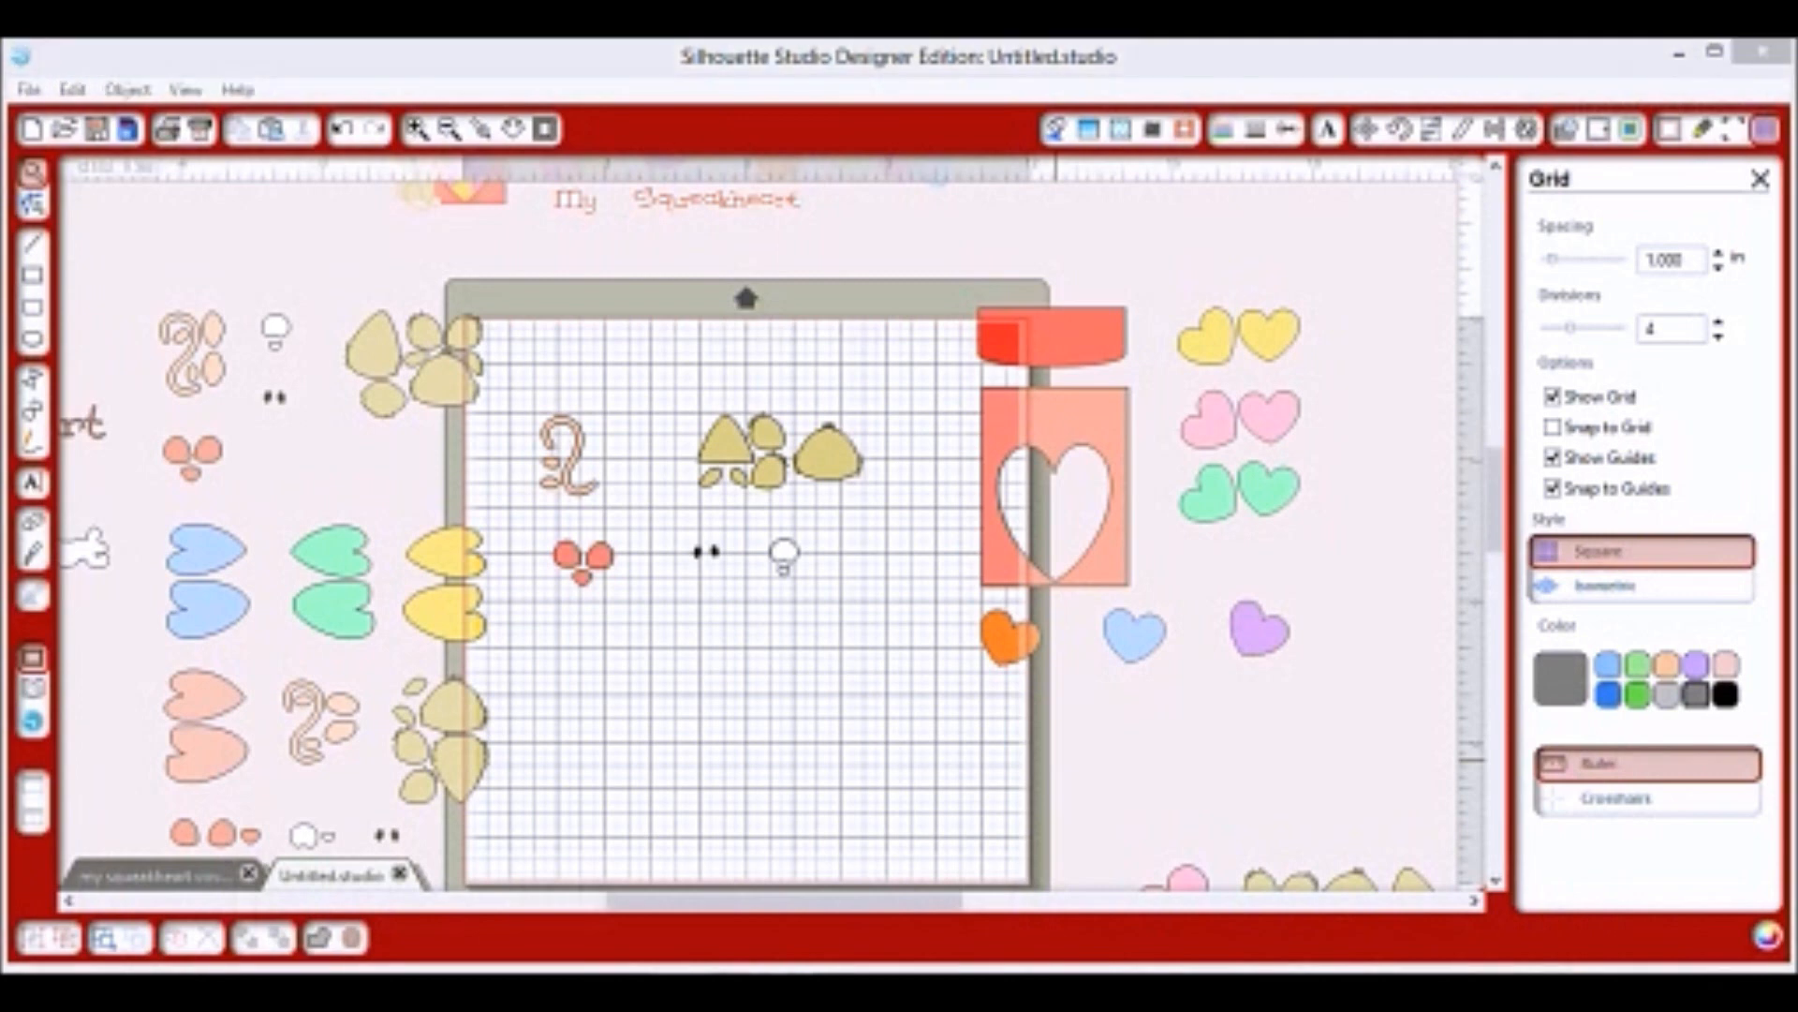
# Move the jar-and-hearts group, both mouse-piece groups and the coloured hearts off the mat.
pyautogui.click(457, 147)
pyautogui.click(450, 130)
pyautogui.click(451, 131)
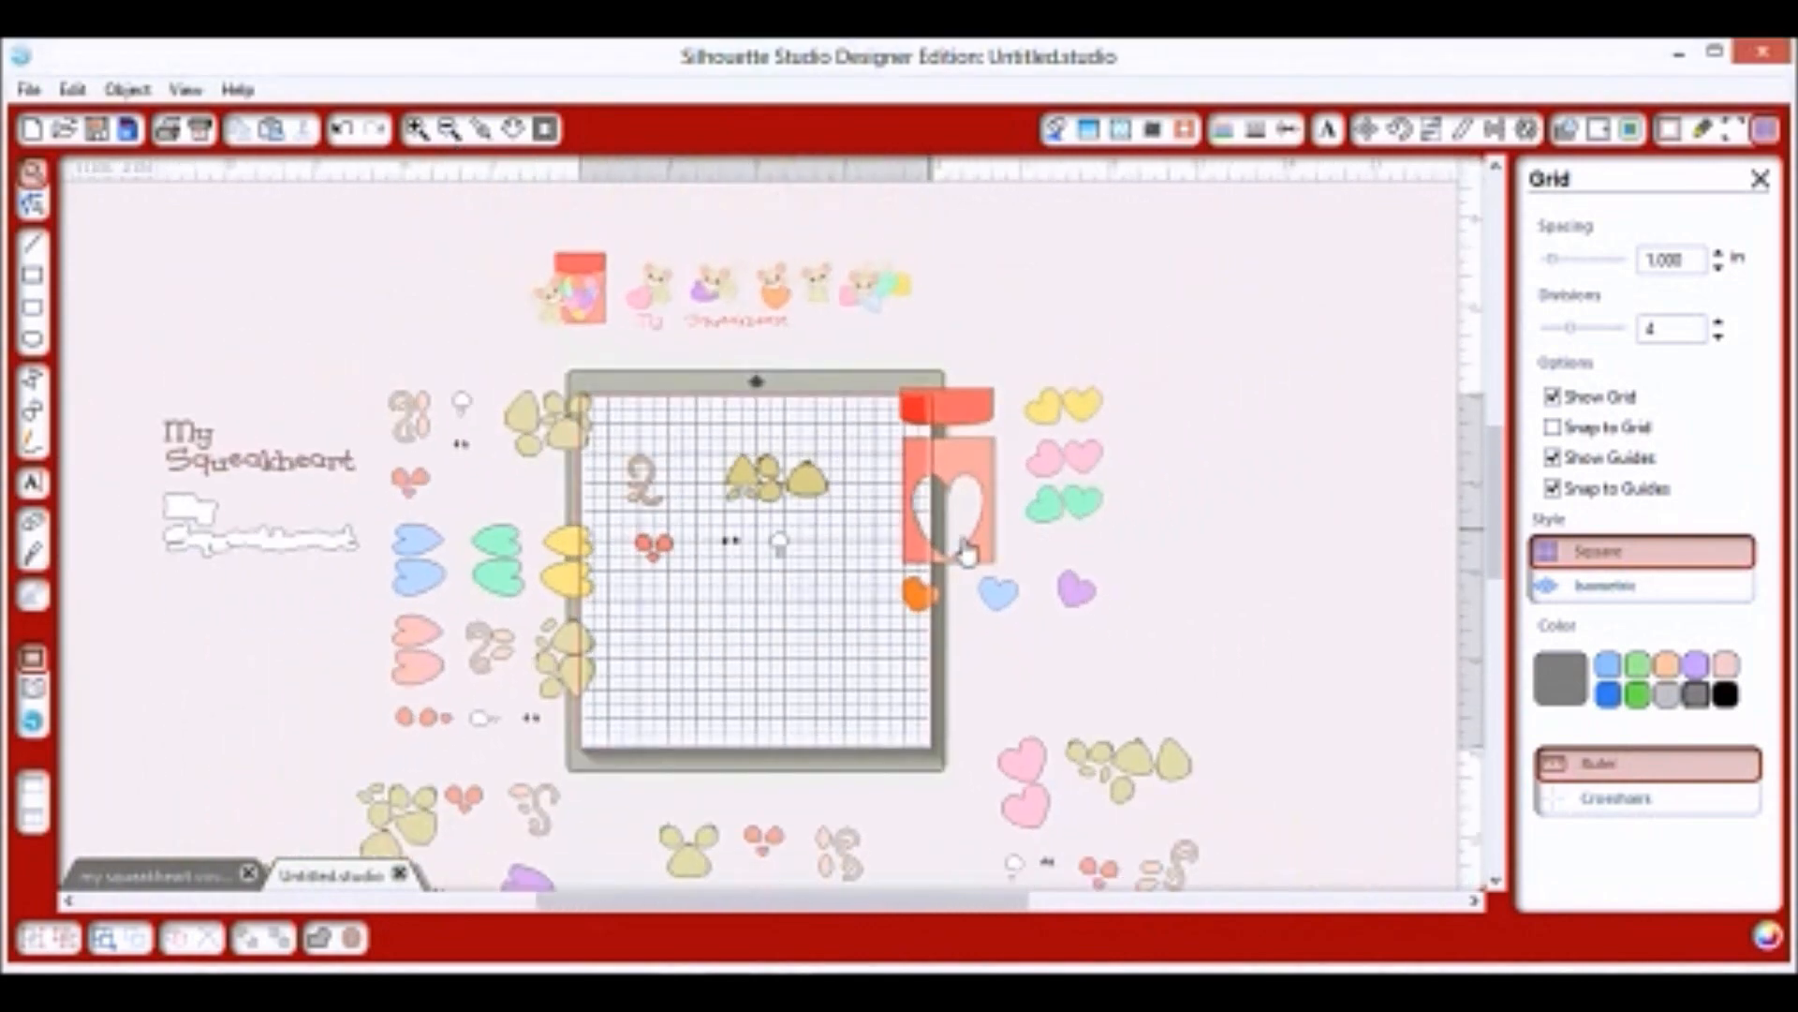
pyautogui.moveTo(932, 535); pyautogui.dragTo(1034, 537)
pyautogui.moveTo(772, 470); pyautogui.dragTo(1158, 283)
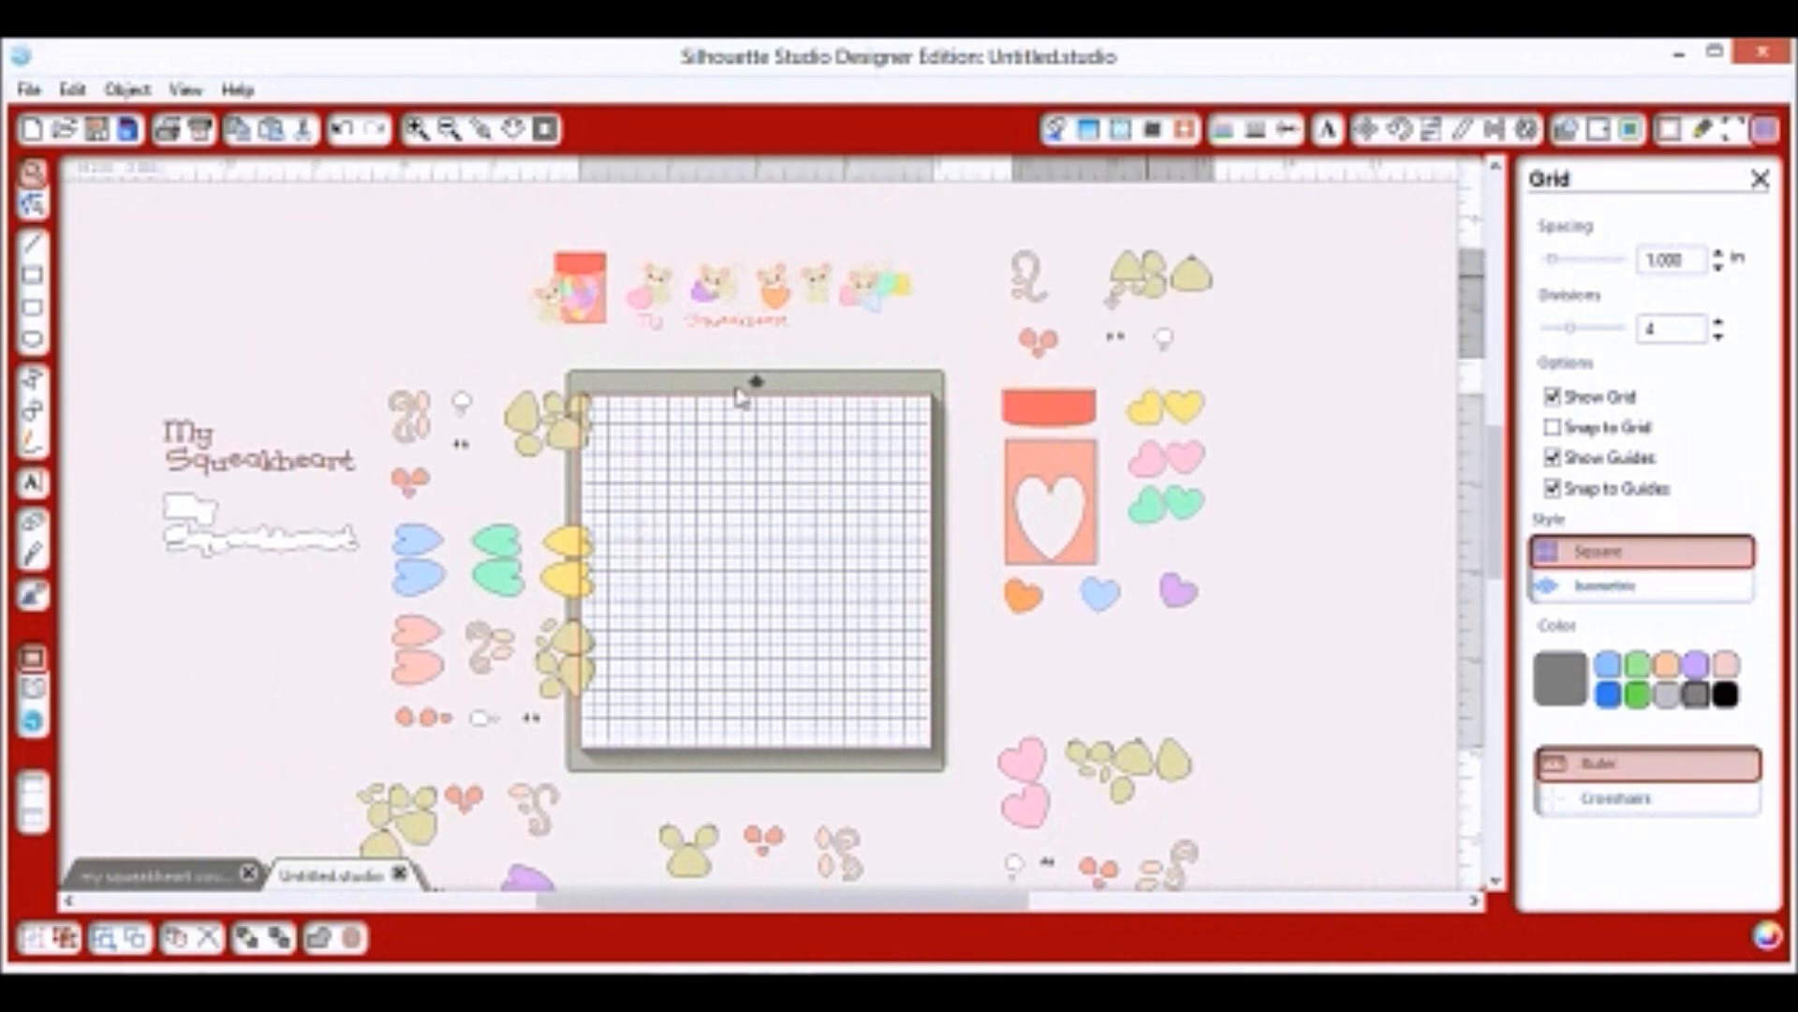
pyautogui.click(796, 393)
pyautogui.moveTo(522, 460); pyautogui.dragTo(309, 341)
pyautogui.click(590, 580)
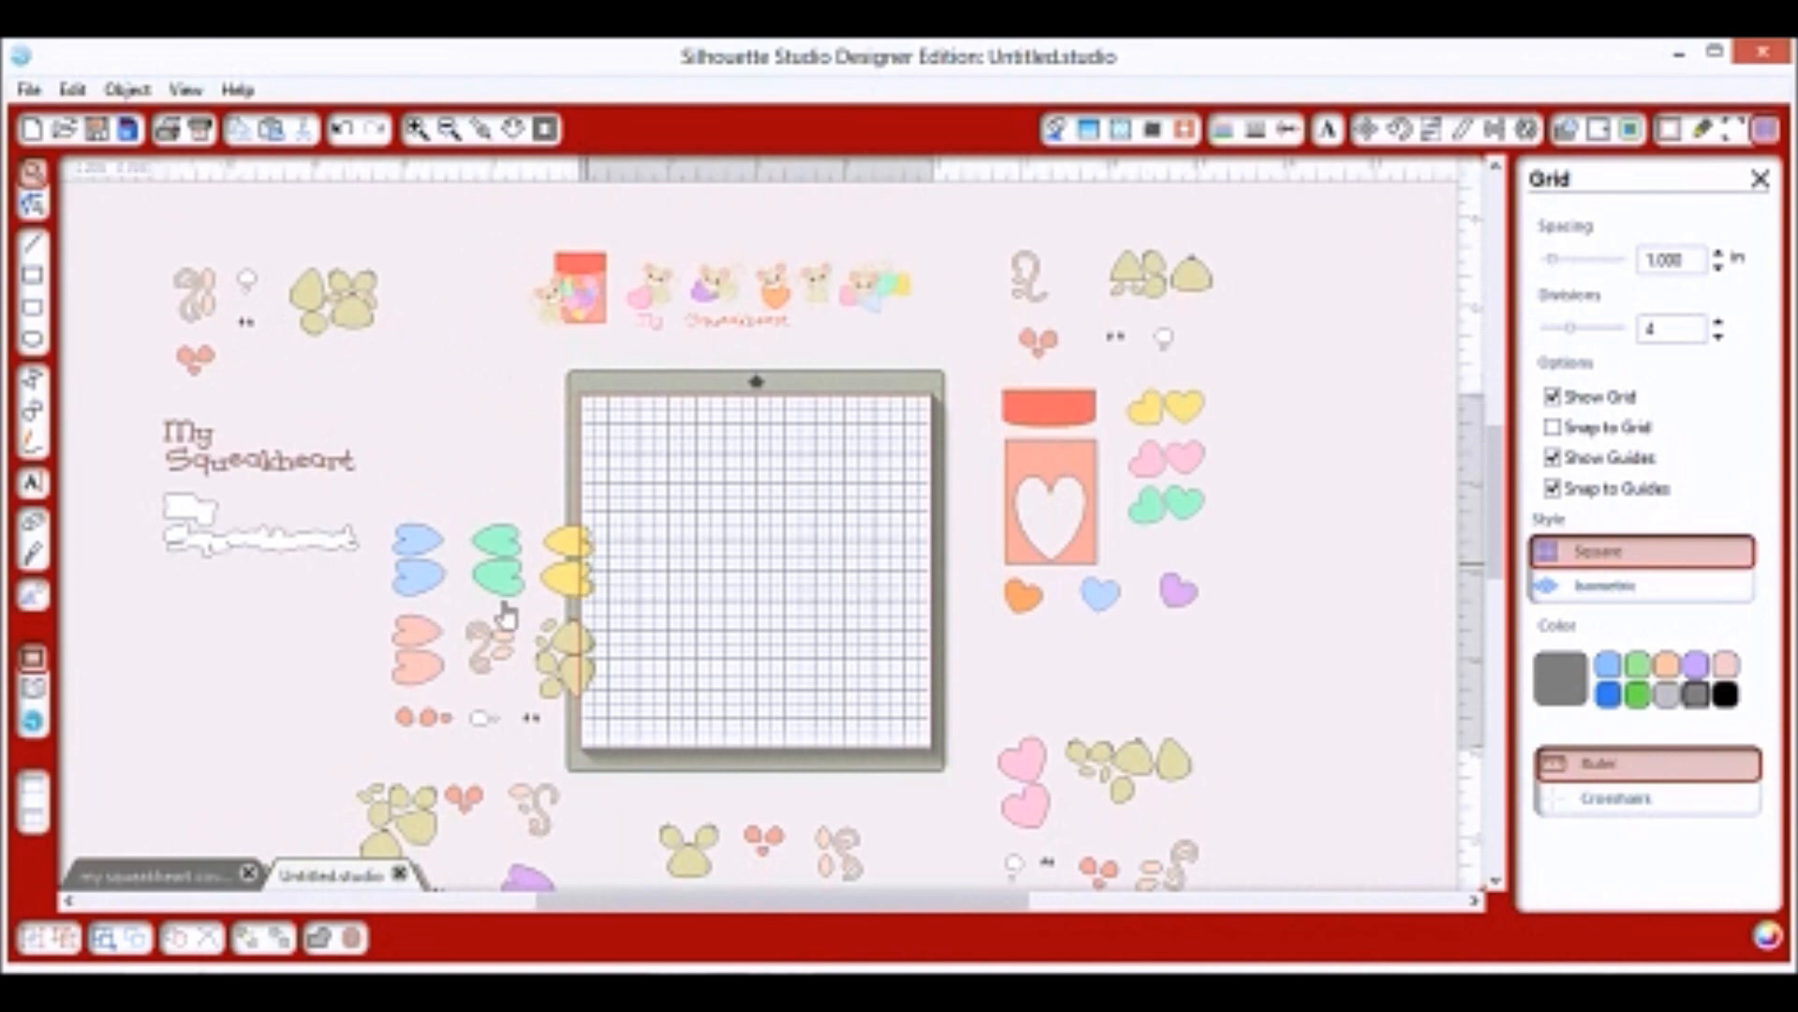
pyautogui.moveTo(473, 624); pyautogui.dragTo(271, 693)
pyautogui.click(441, 743)
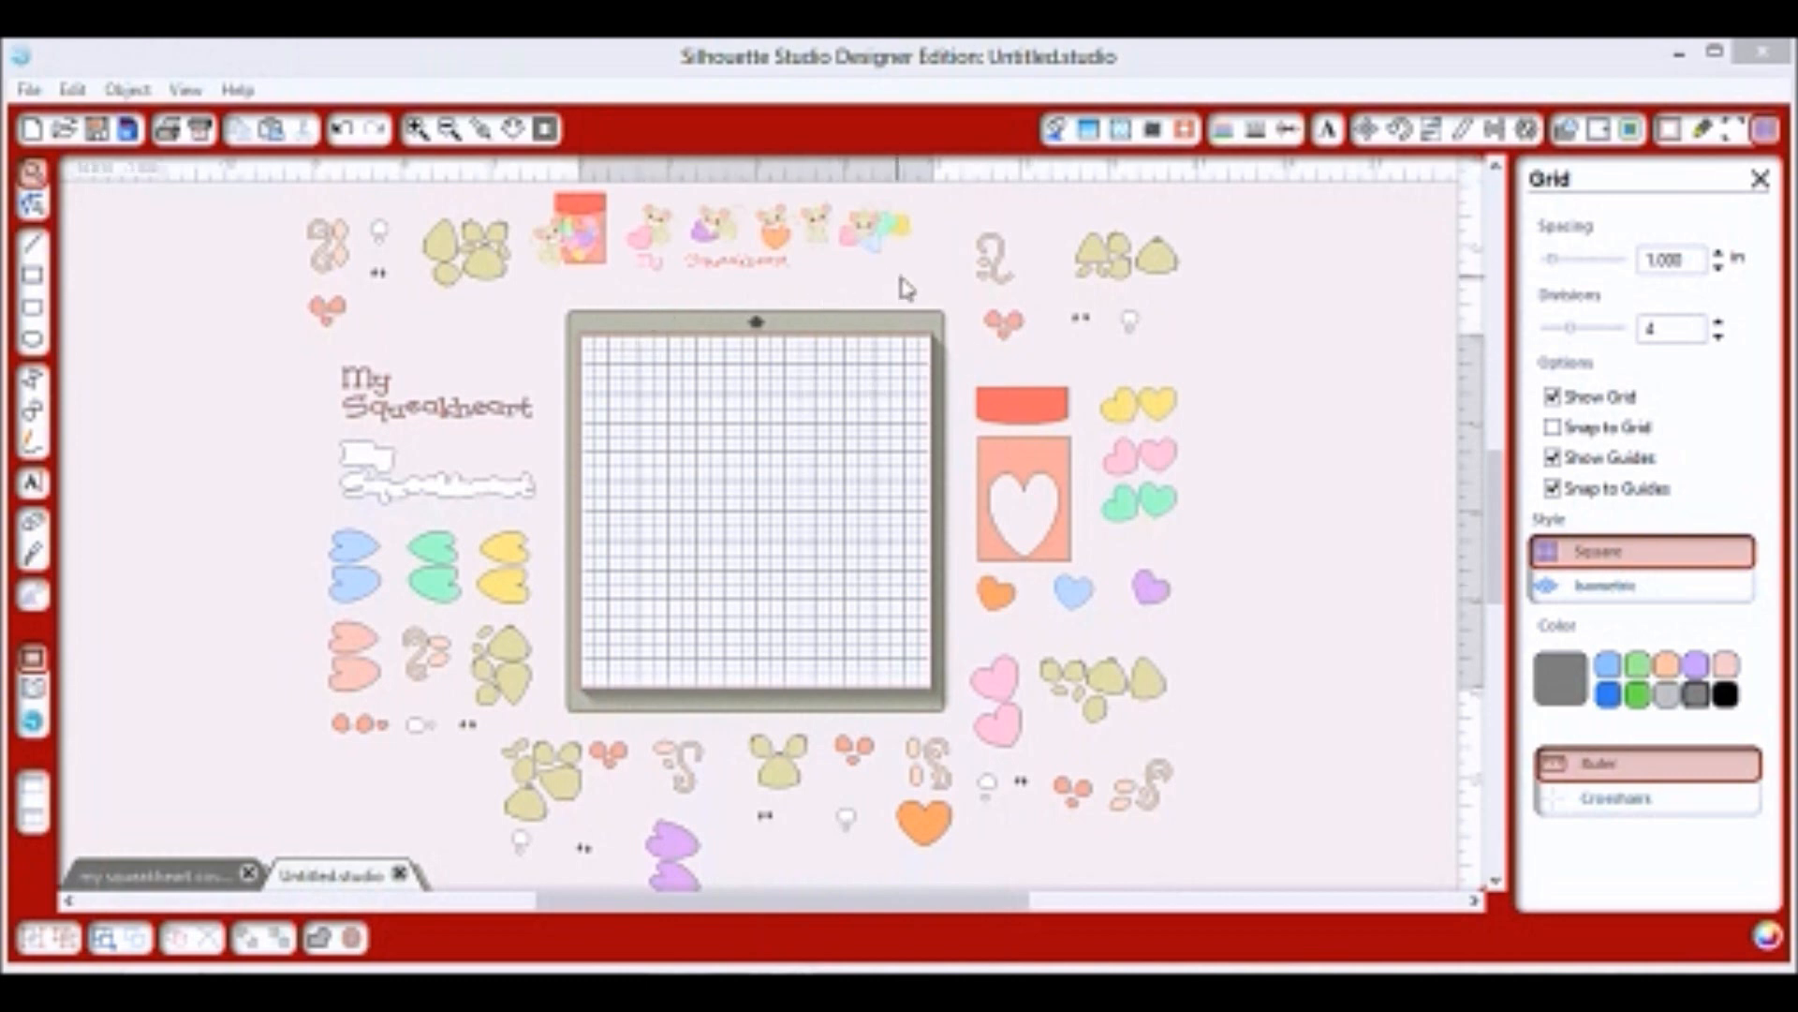
# Group the lettering, mice and red rectangle along the top and move them up.
pyautogui.moveTo(899, 279); pyautogui.dragTo(589, 207)
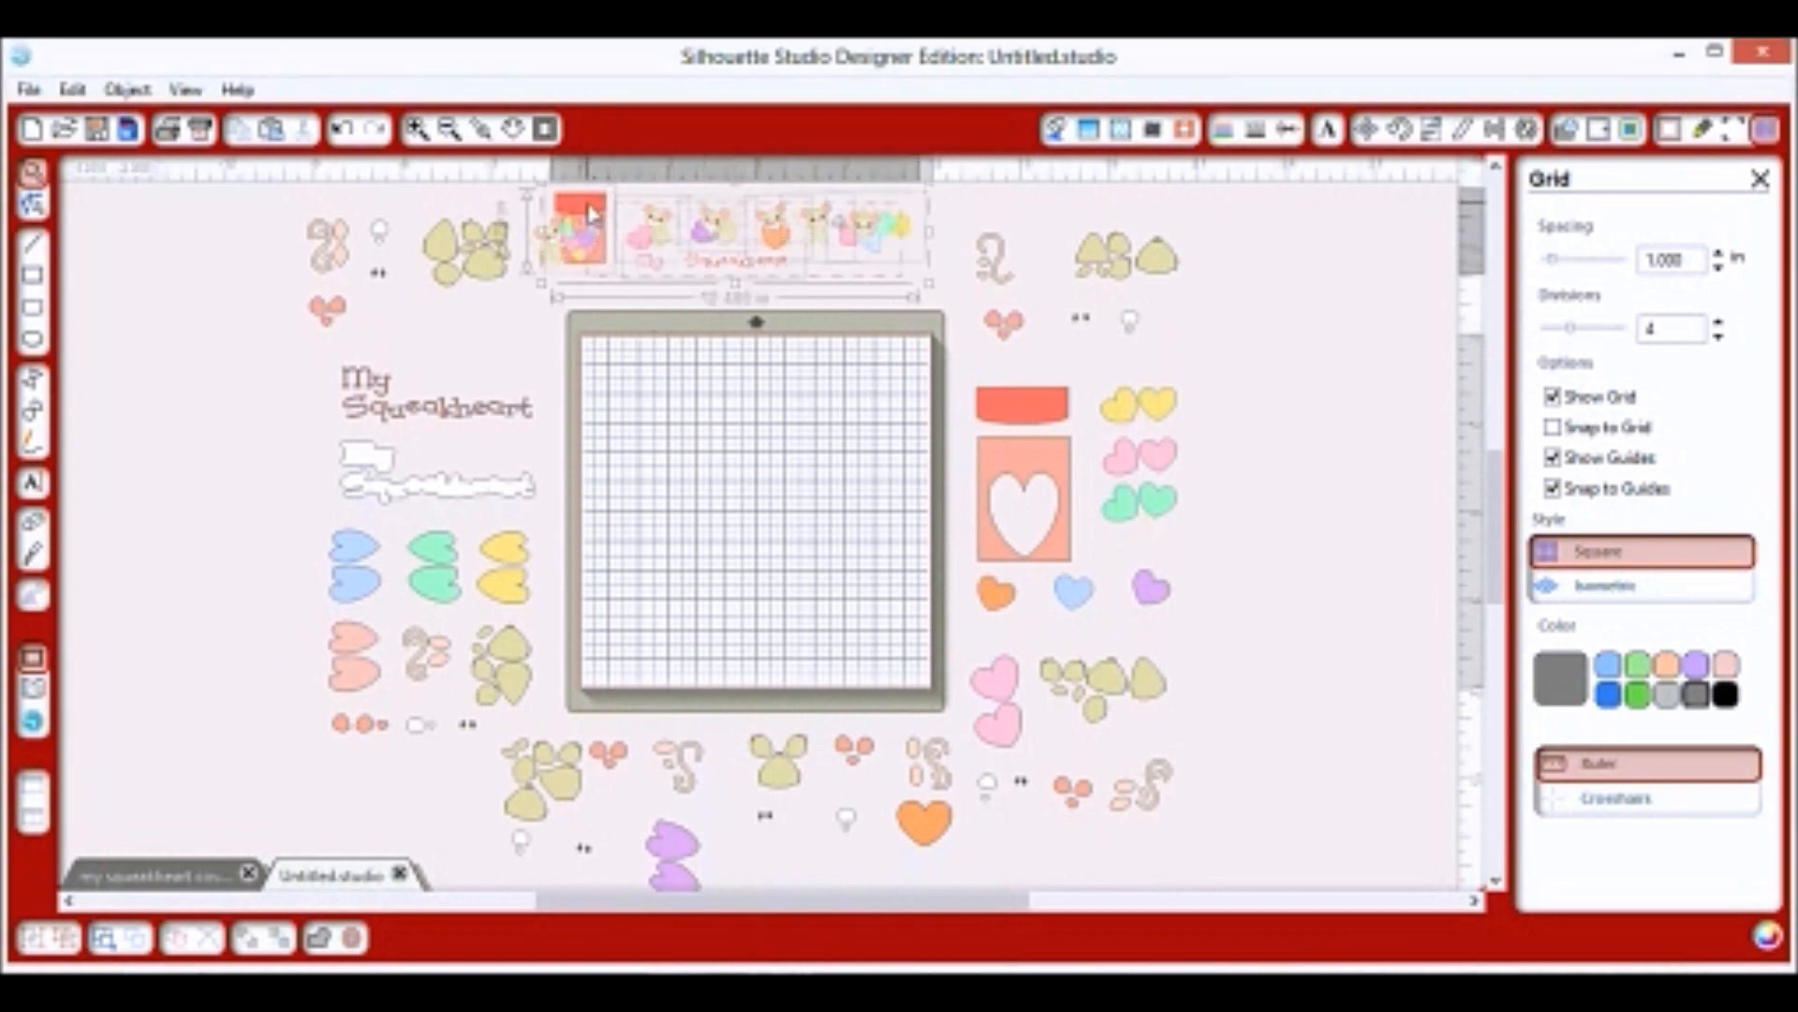
pyautogui.click(128, 89)
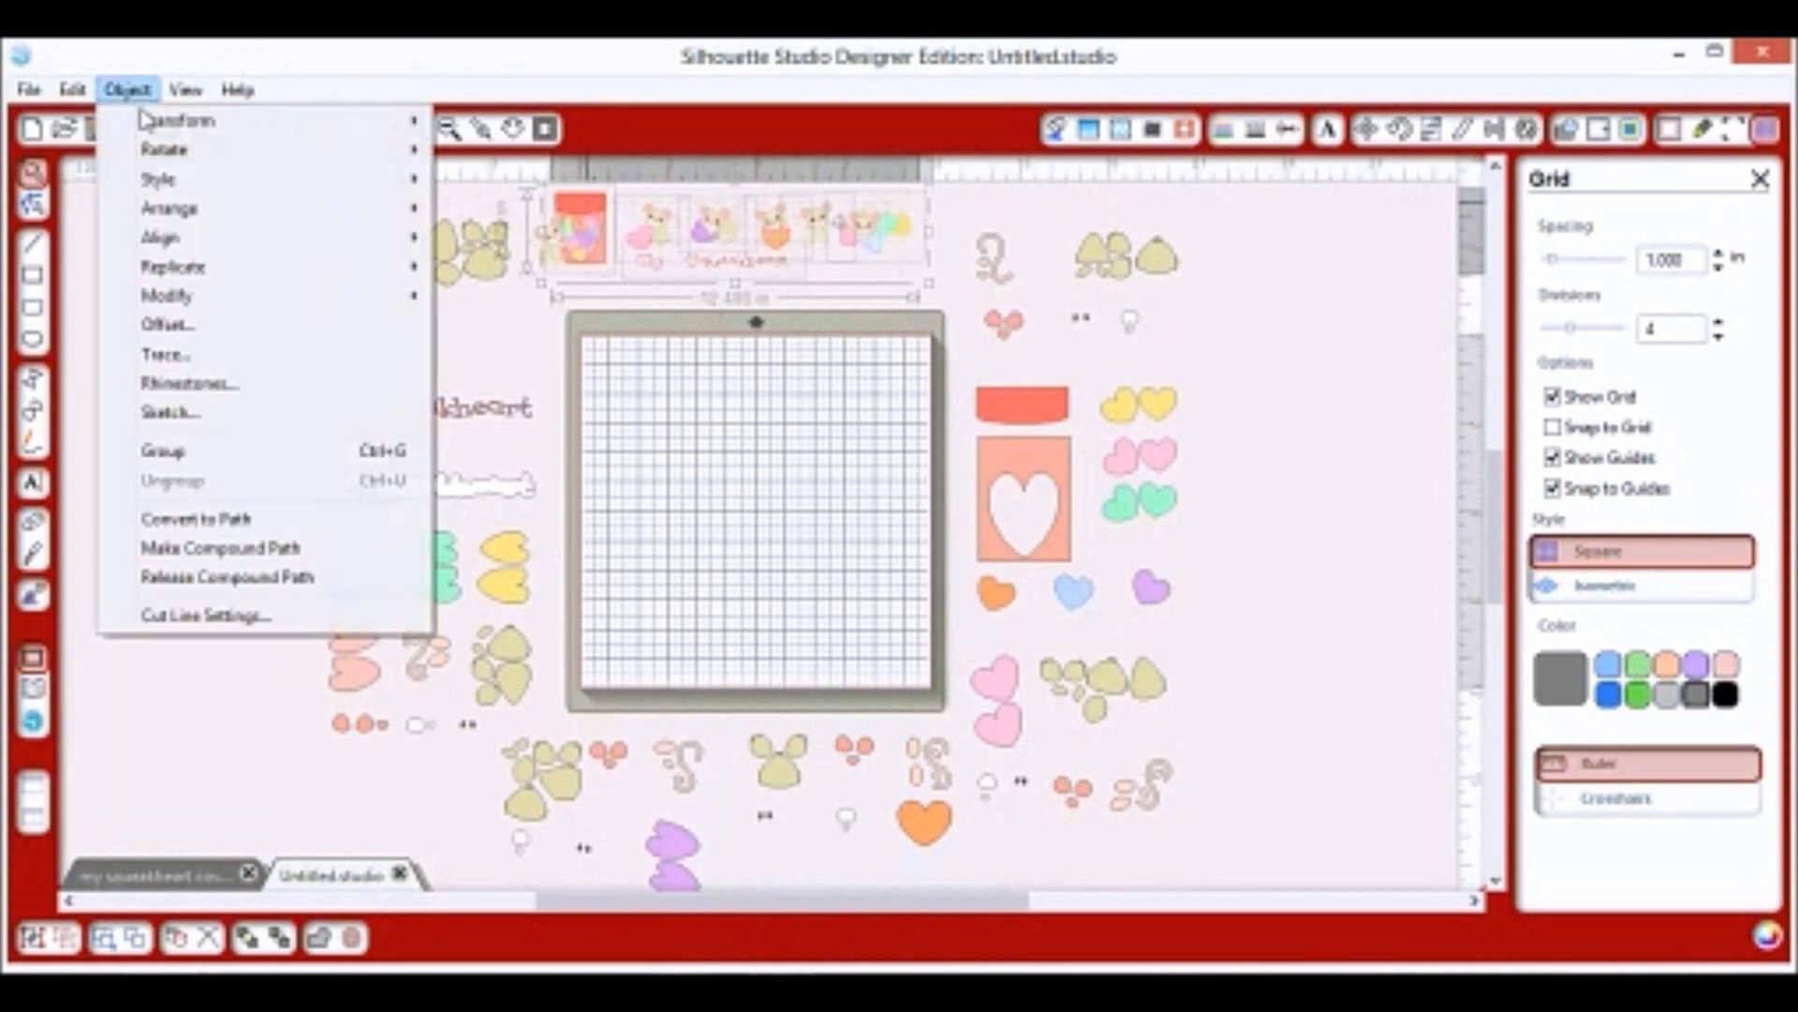
pyautogui.click(185, 451)
pyautogui.scroll(1, 717, 351)
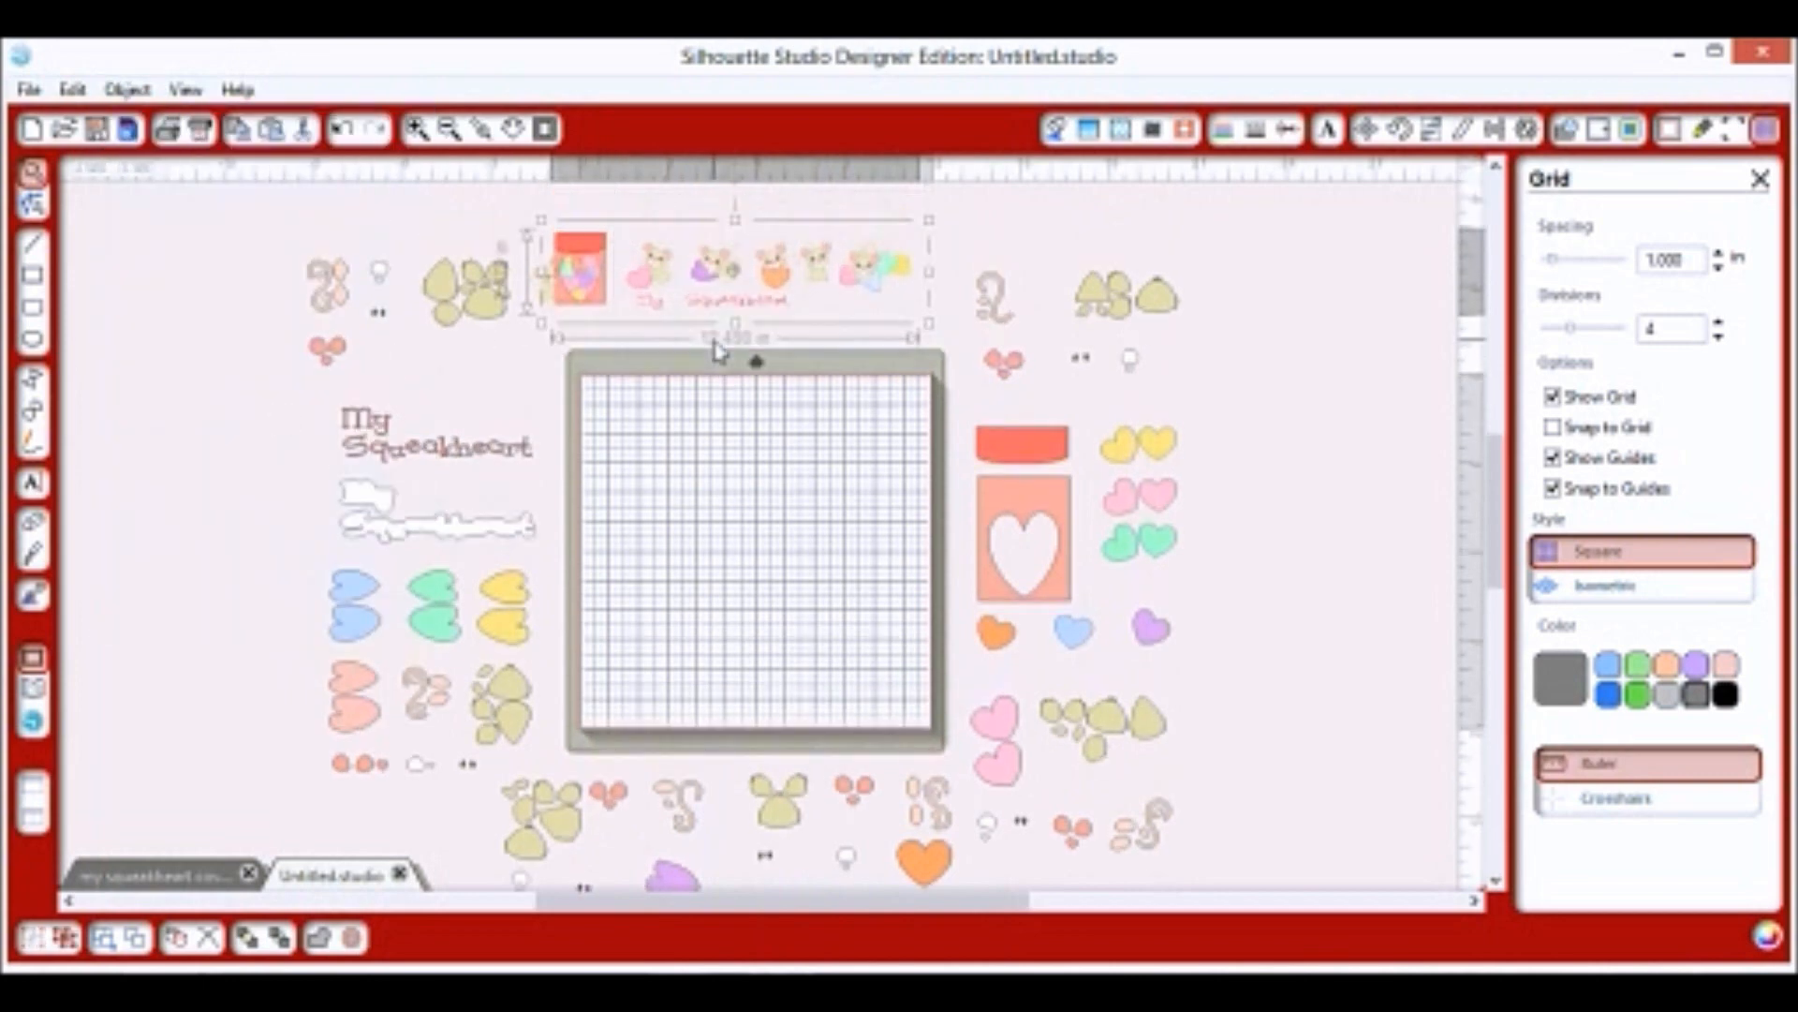
pyautogui.moveTo(790, 272); pyautogui.dragTo(786, 215)
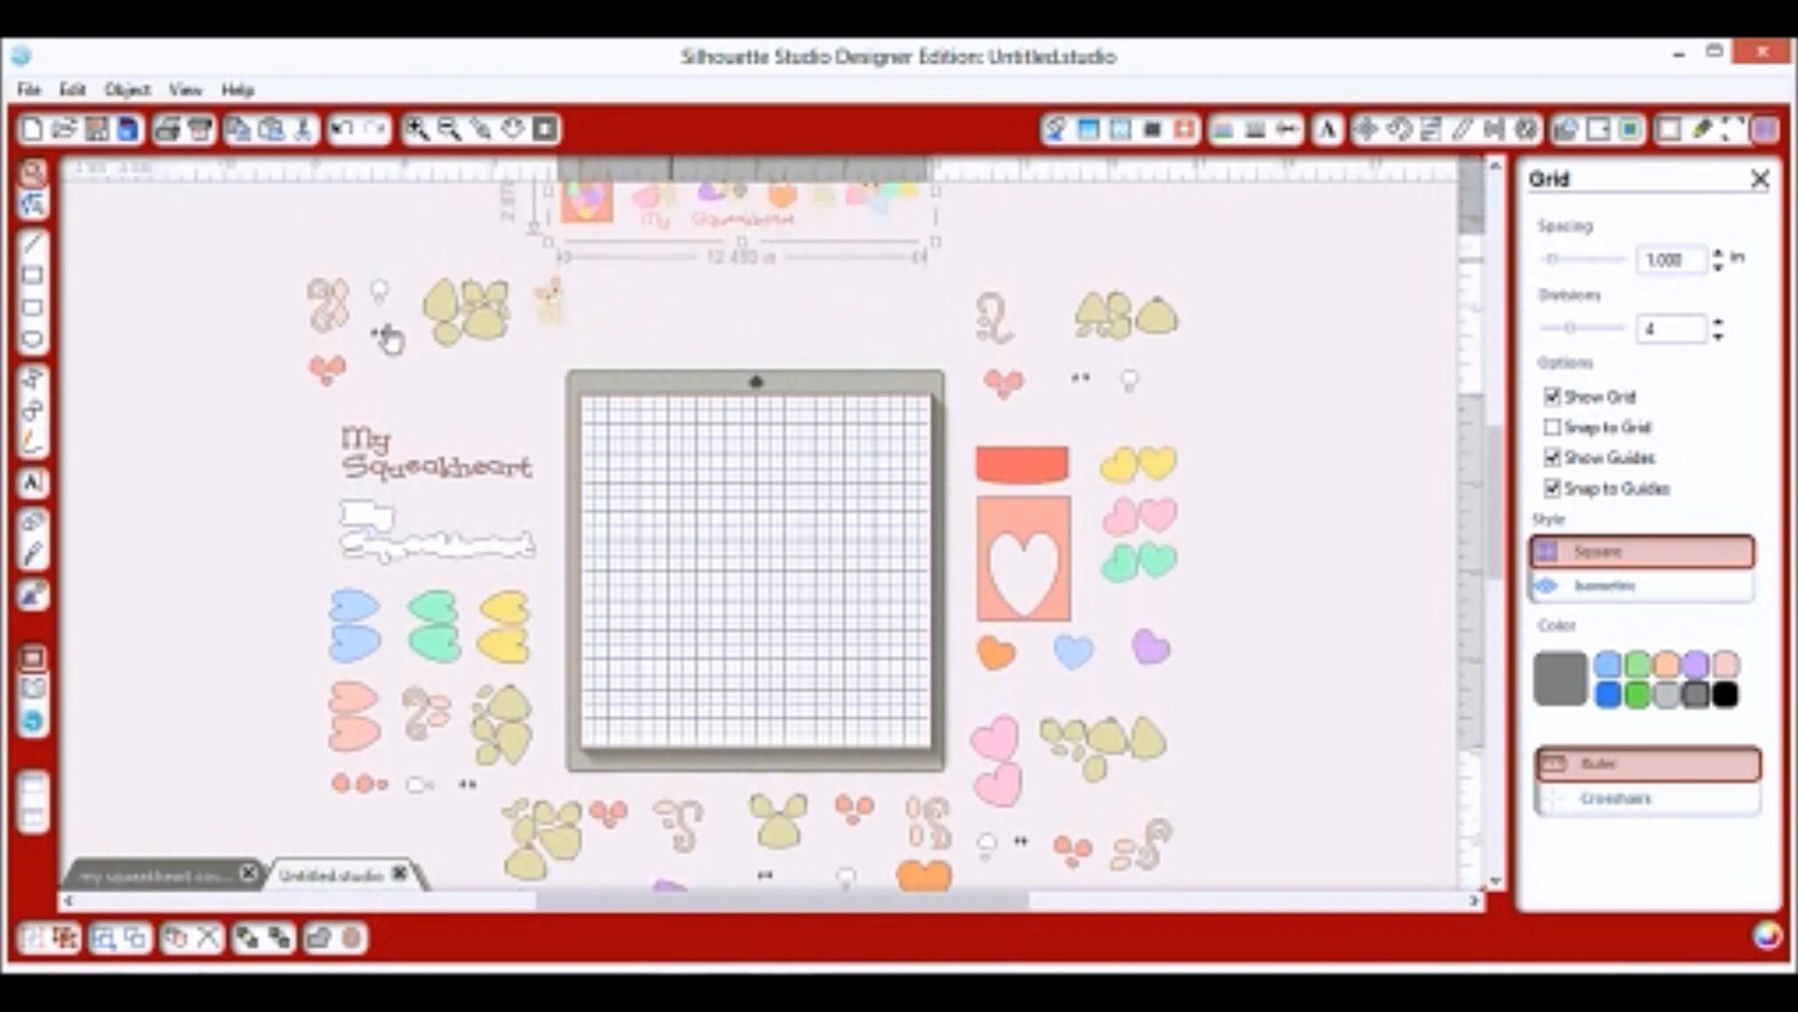
pyautogui.click(242, 287)
# Add the small mouse figure to the top row and regroup the row.
pyautogui.moveTo(251, 281); pyautogui.dragTo(785, 642)
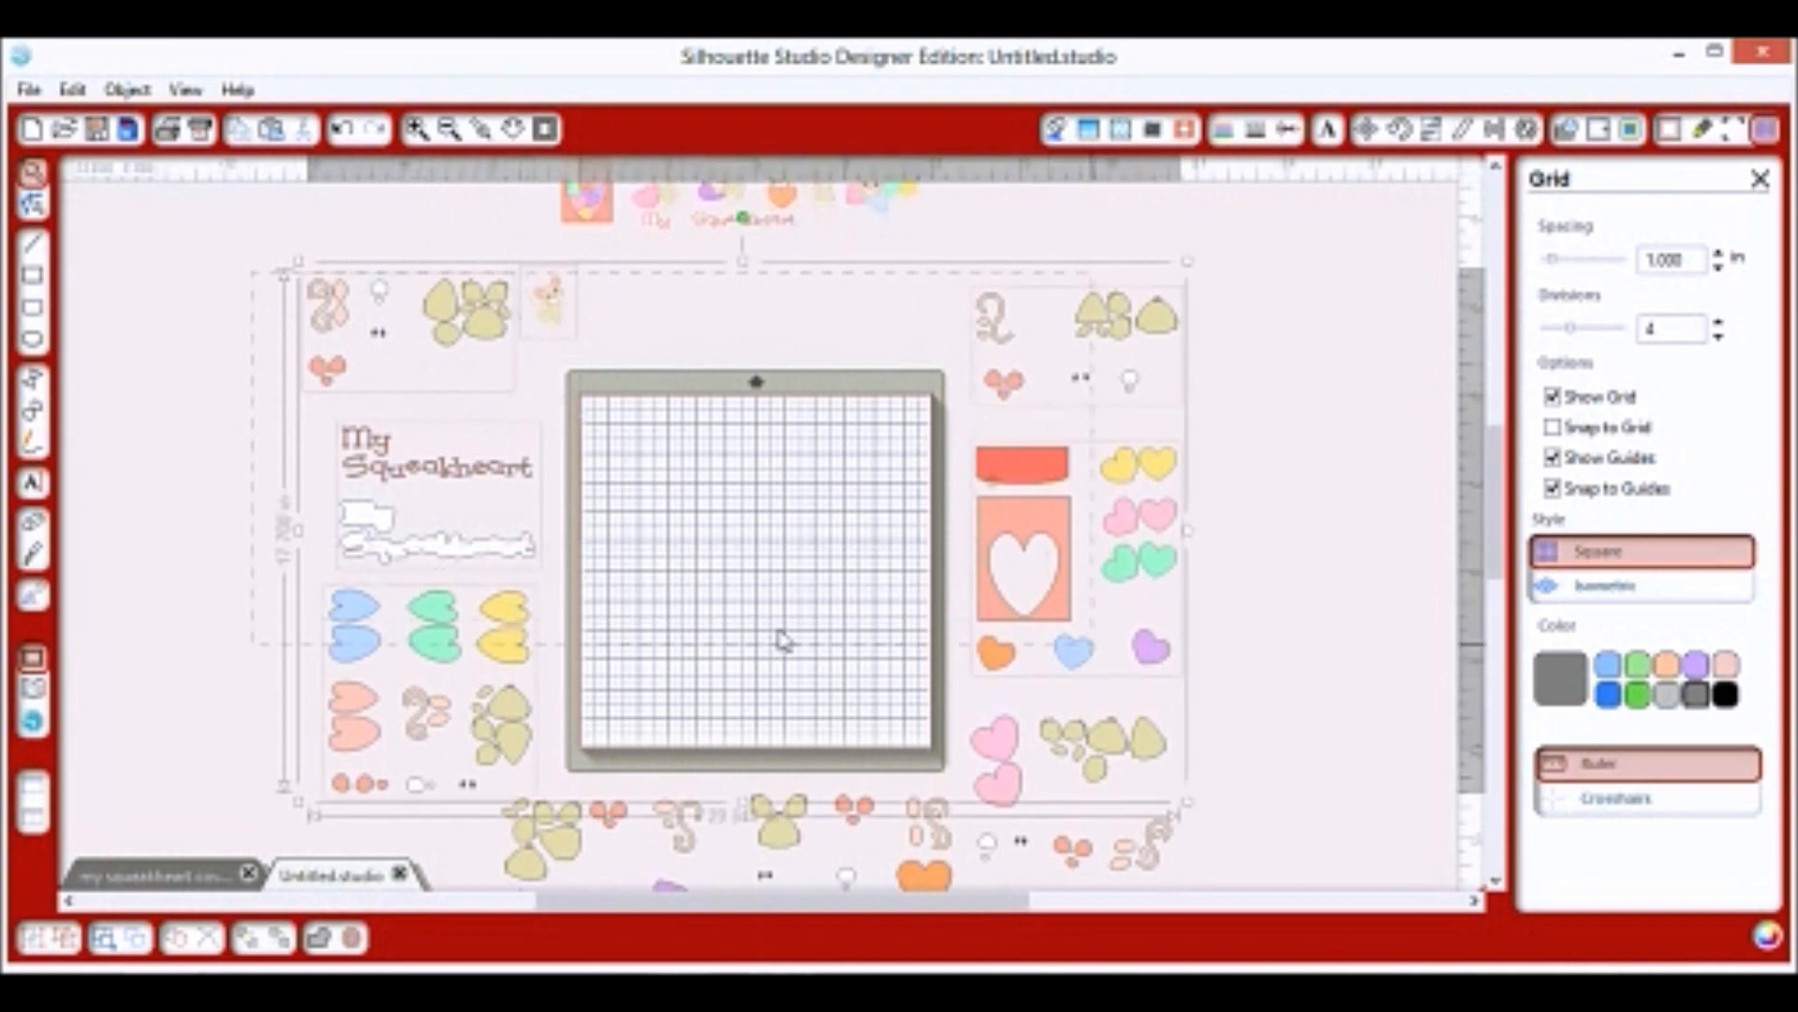
pyautogui.click(563, 339)
pyautogui.moveTo(562, 339); pyautogui.dragTo(546, 234)
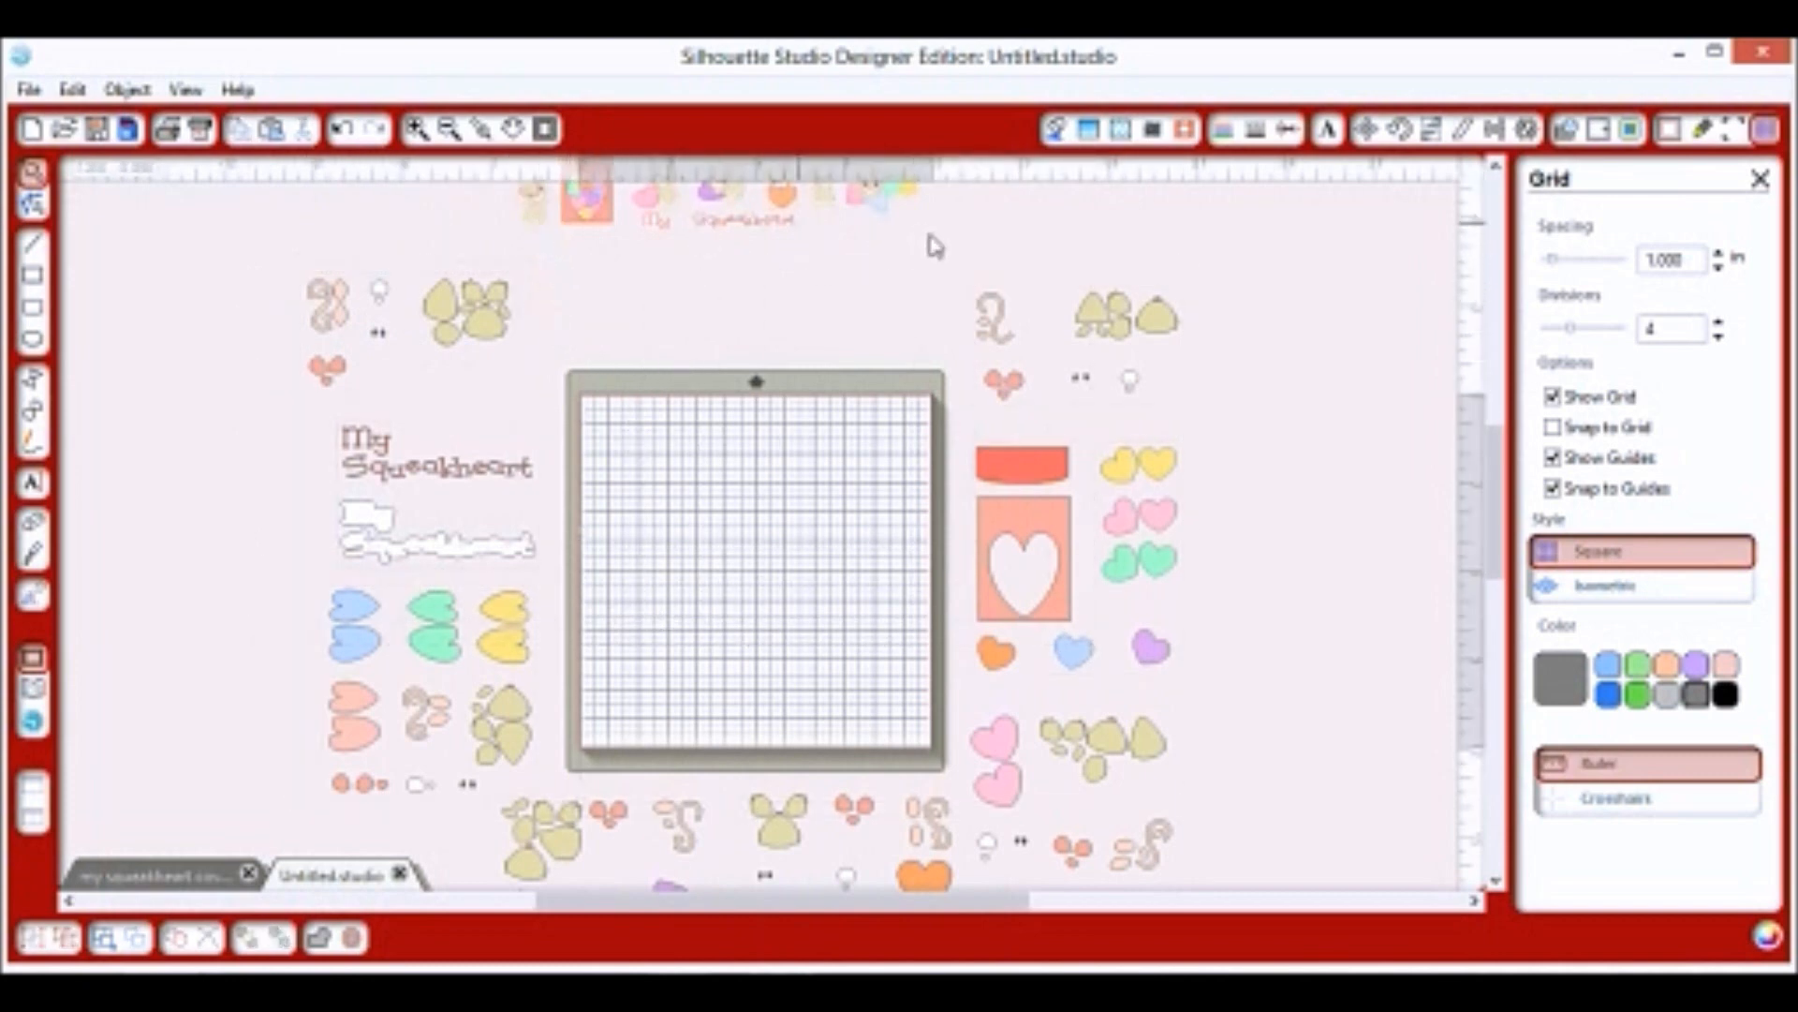
pyautogui.click(501, 190)
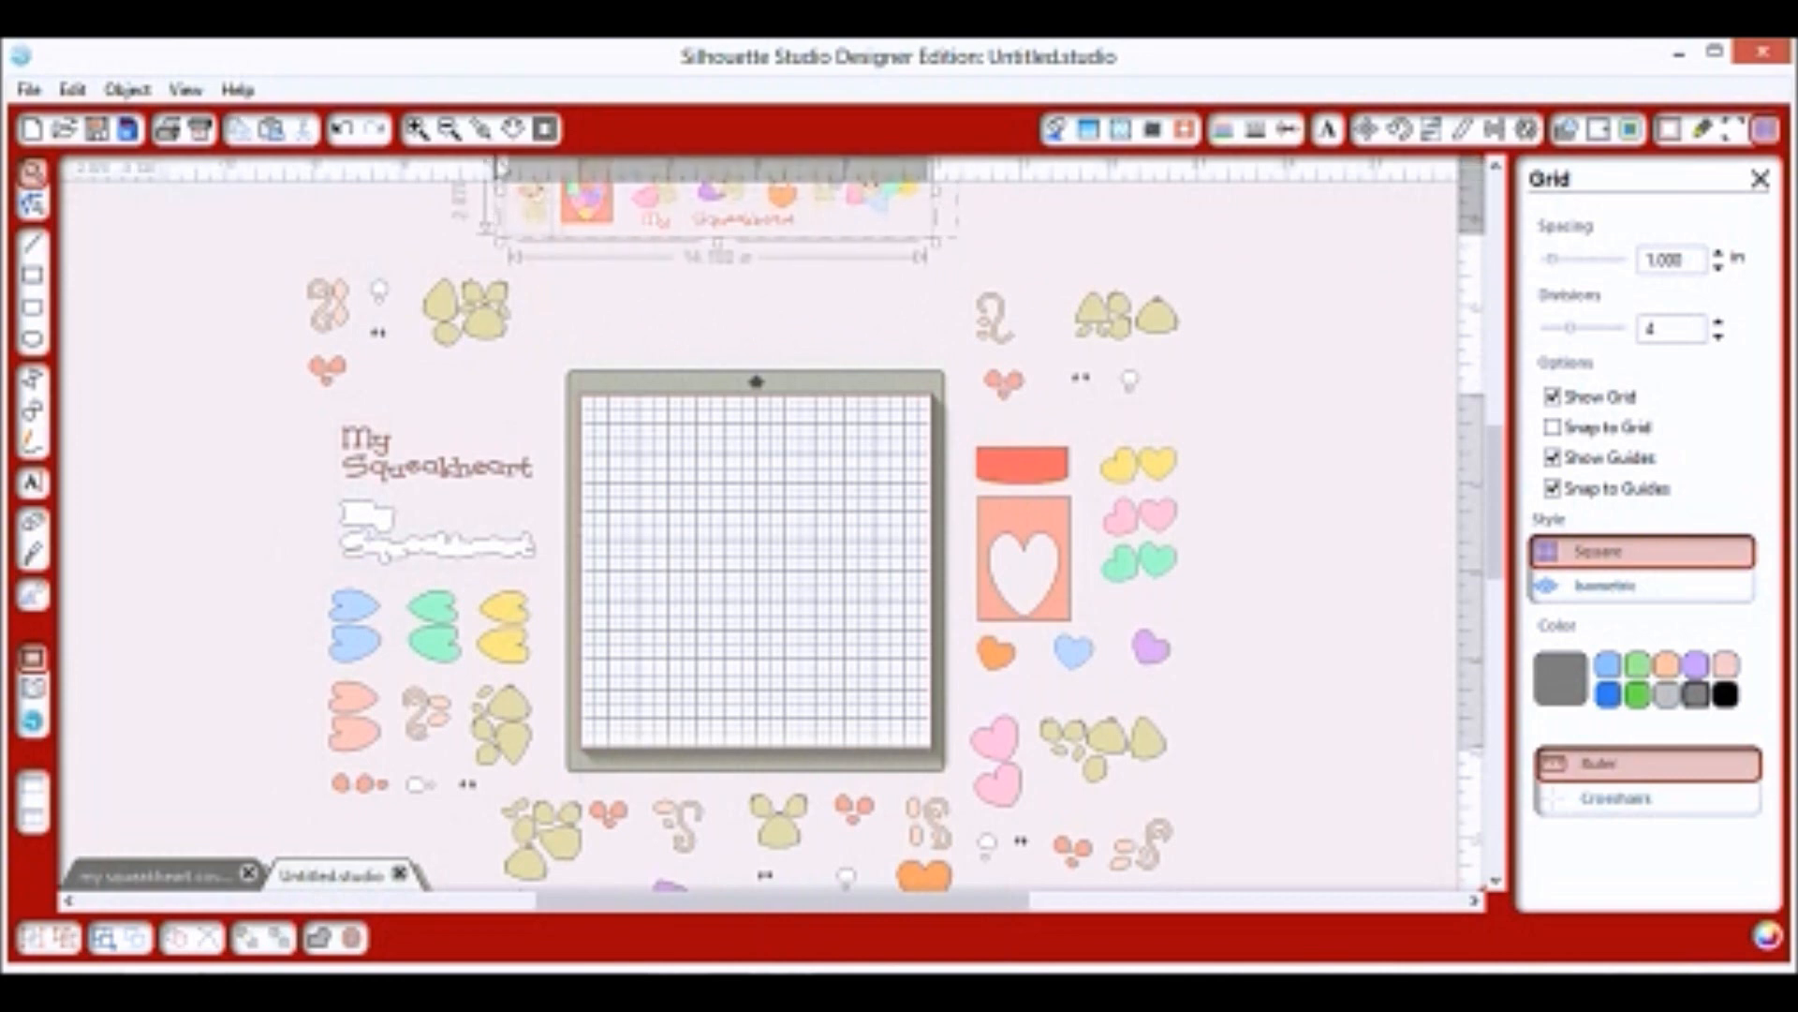
pyautogui.click(127, 89)
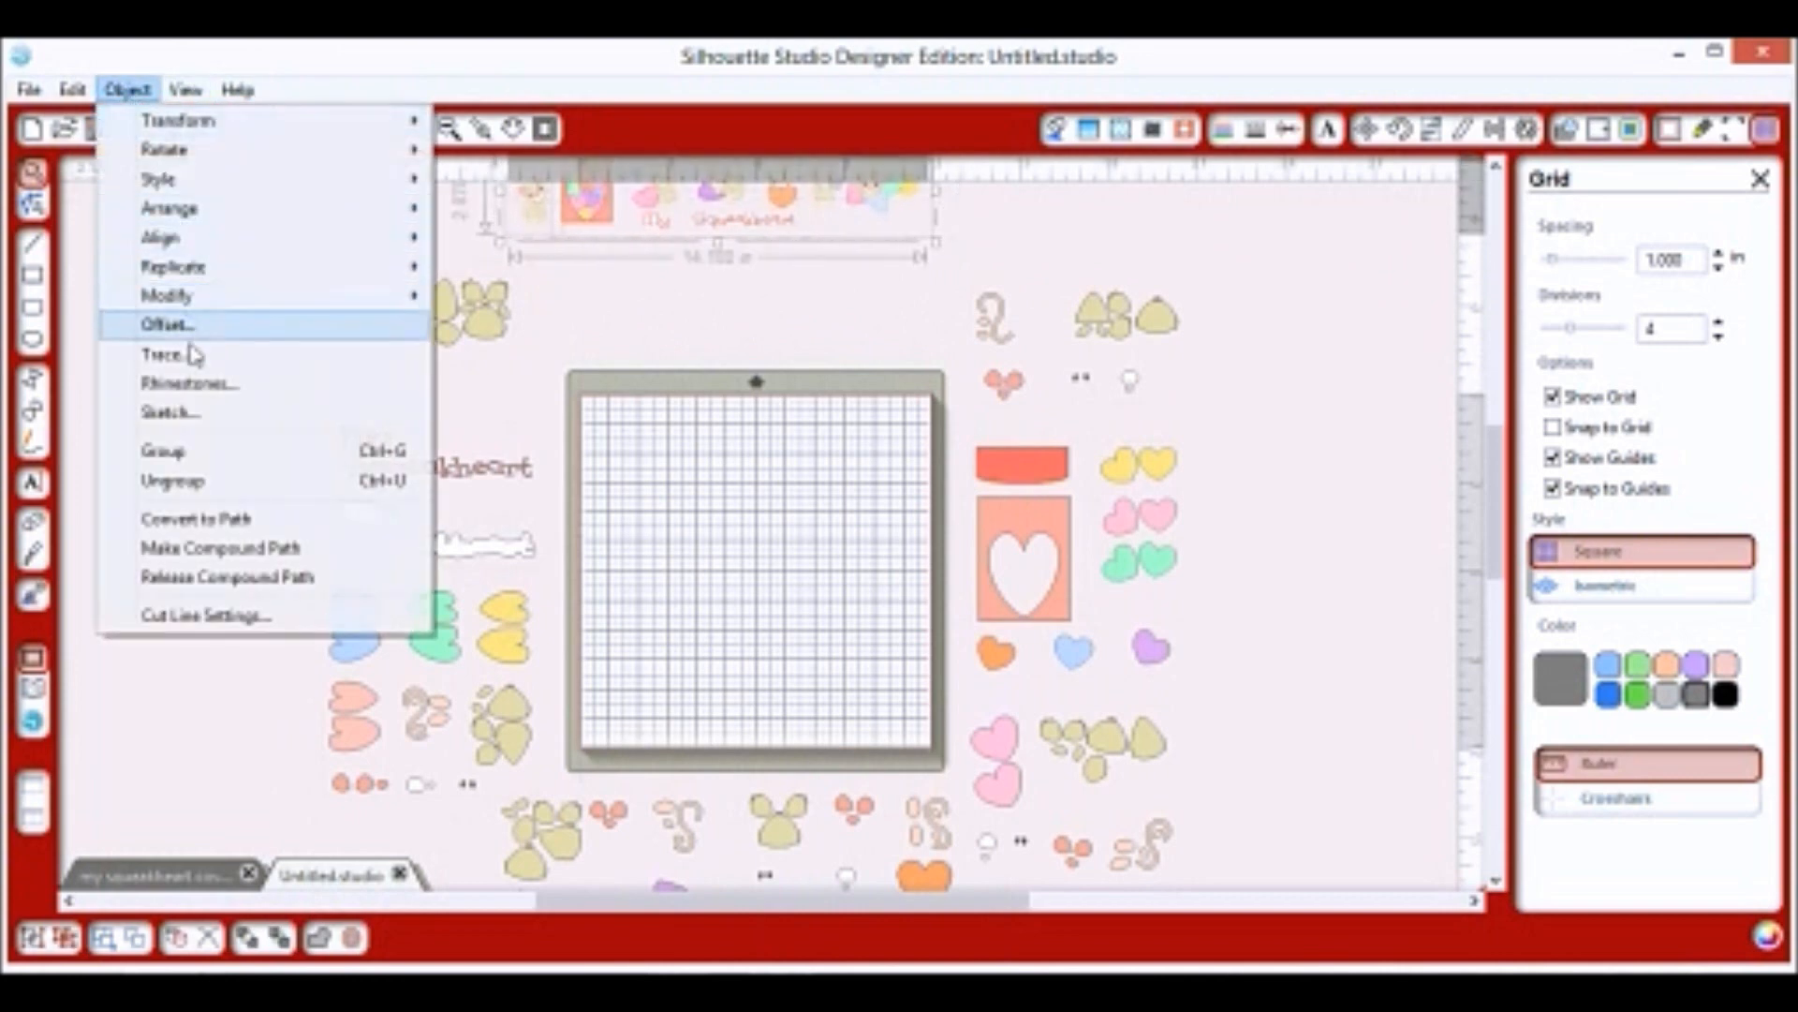
pyautogui.click(164, 451)
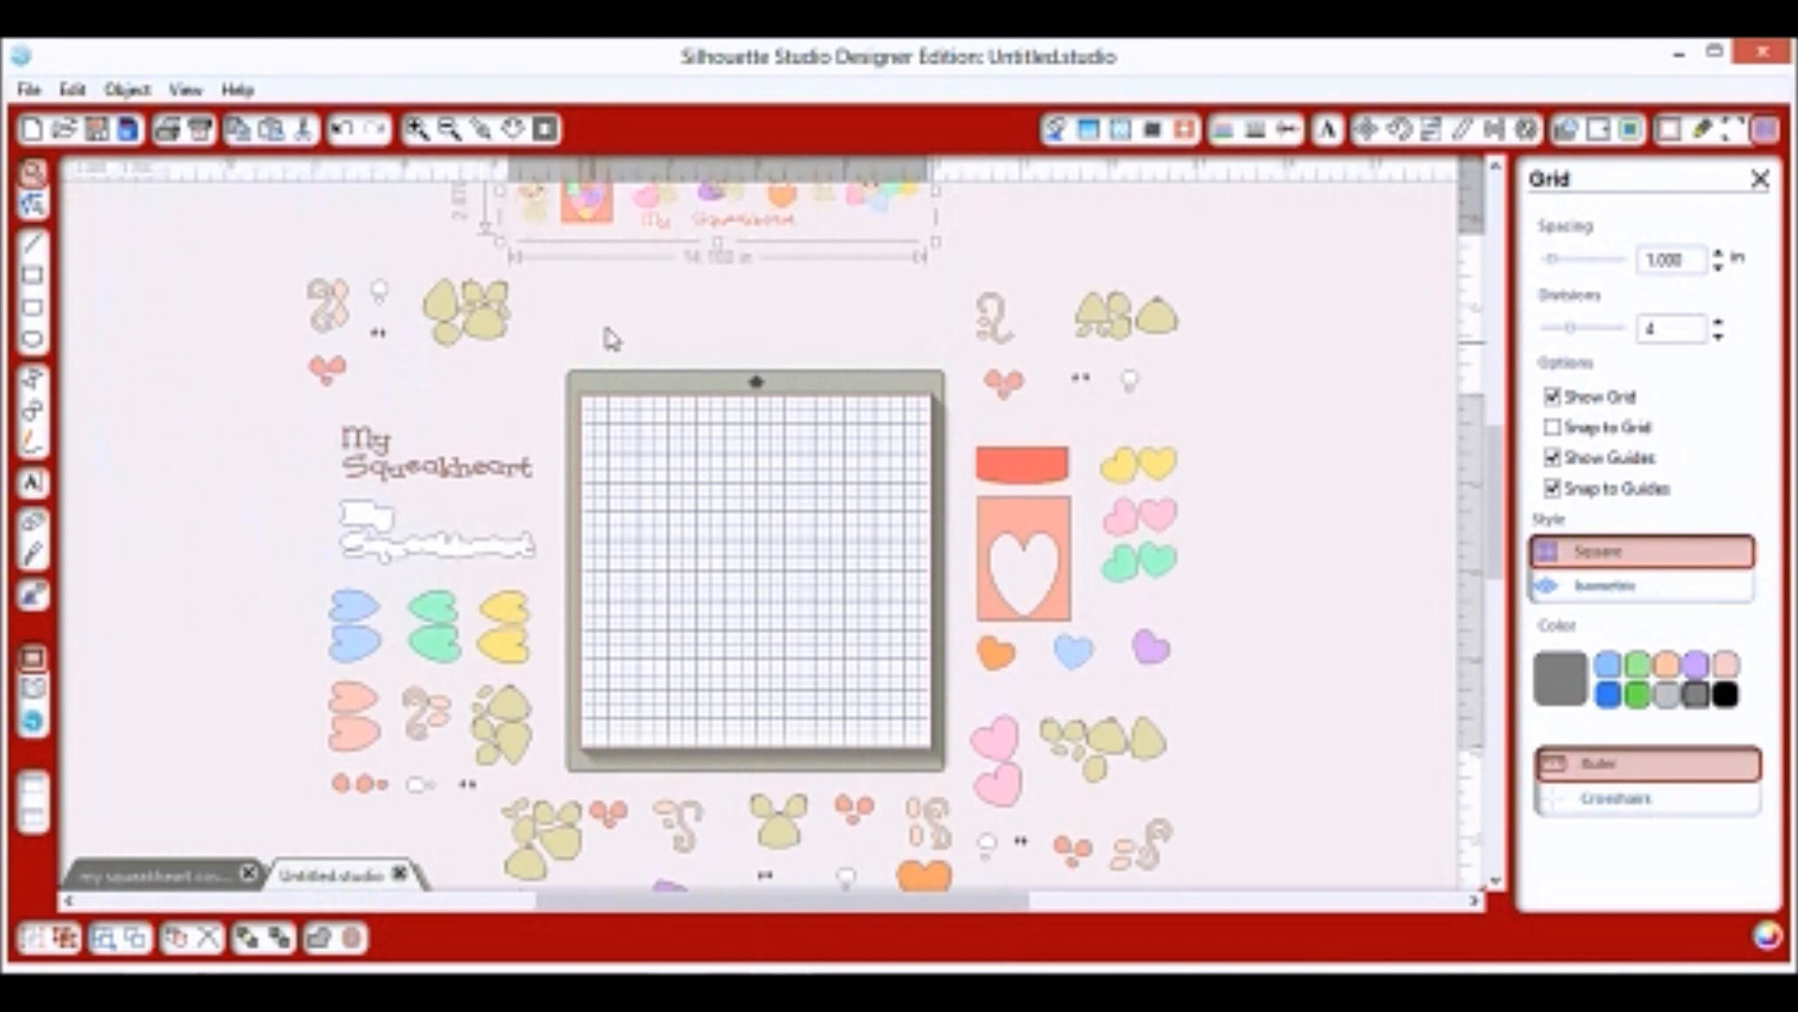
pyautogui.click(511, 337)
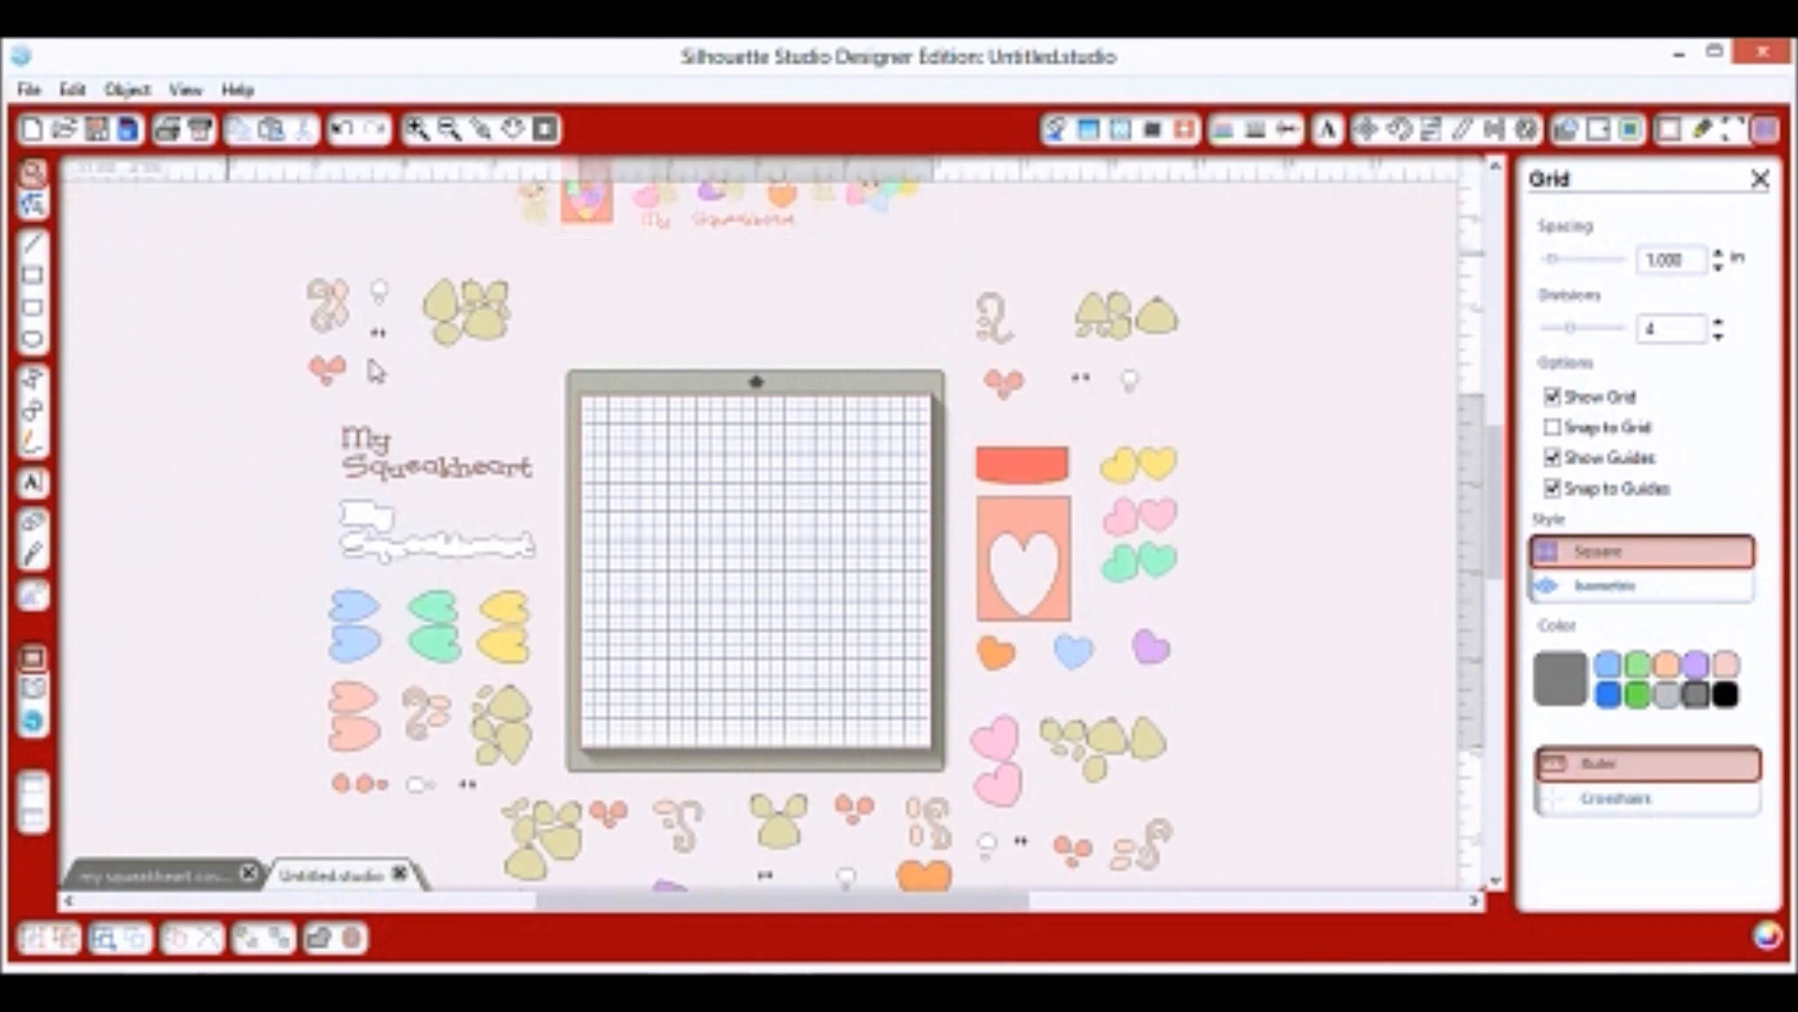
# Ungroup every design around the mat twice into separate pieces.
pyautogui.moveTo(229, 264); pyautogui.dragTo(1286, 742)
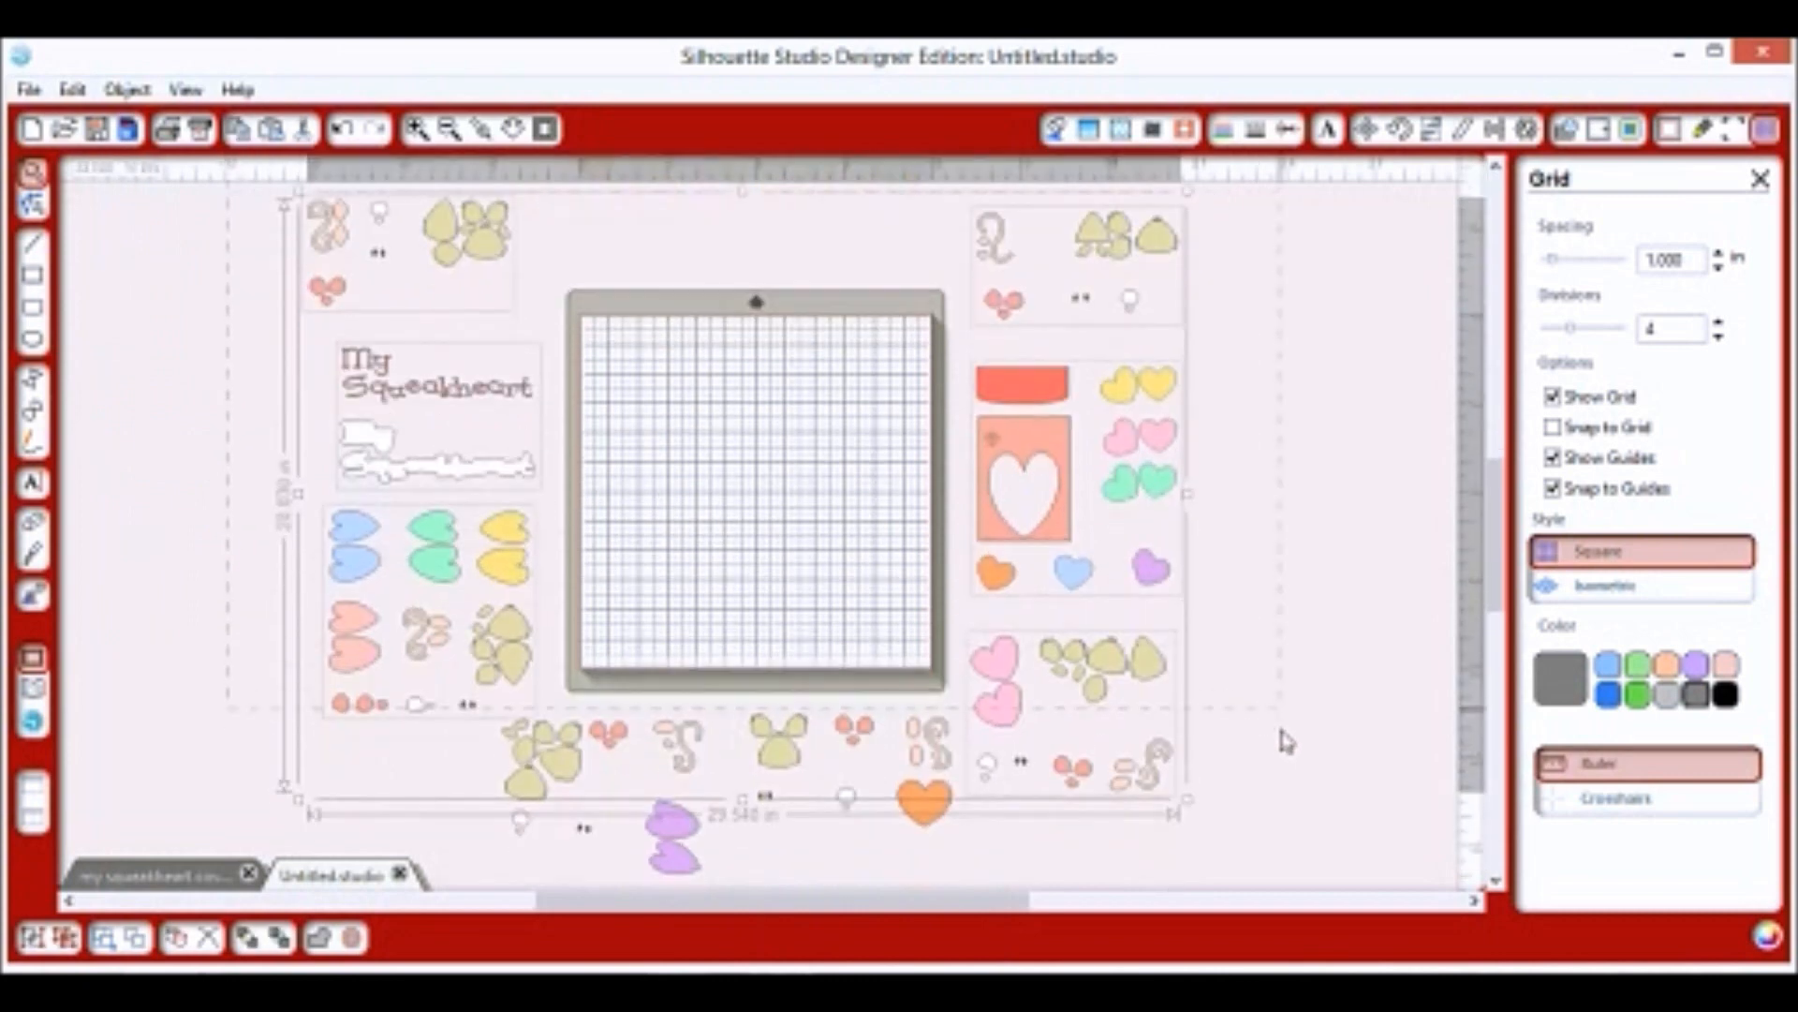
pyautogui.scroll(-1, 1278, 754)
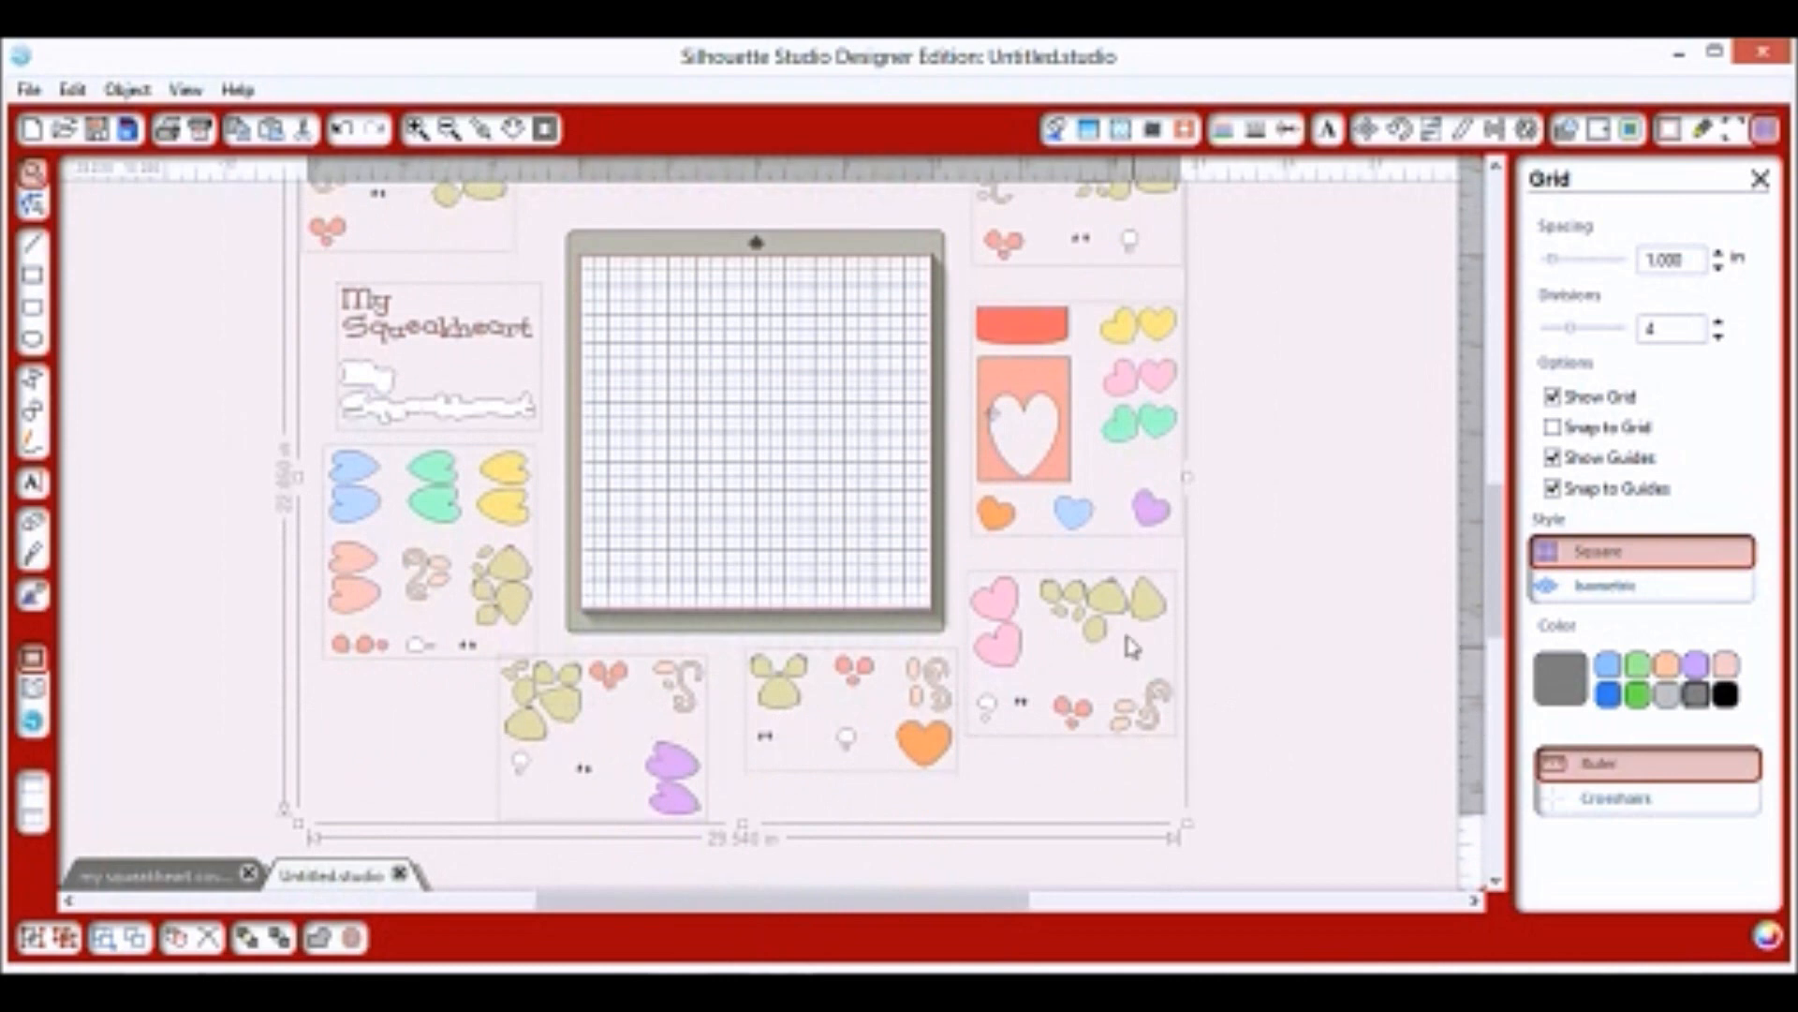
pyautogui.click(136, 96)
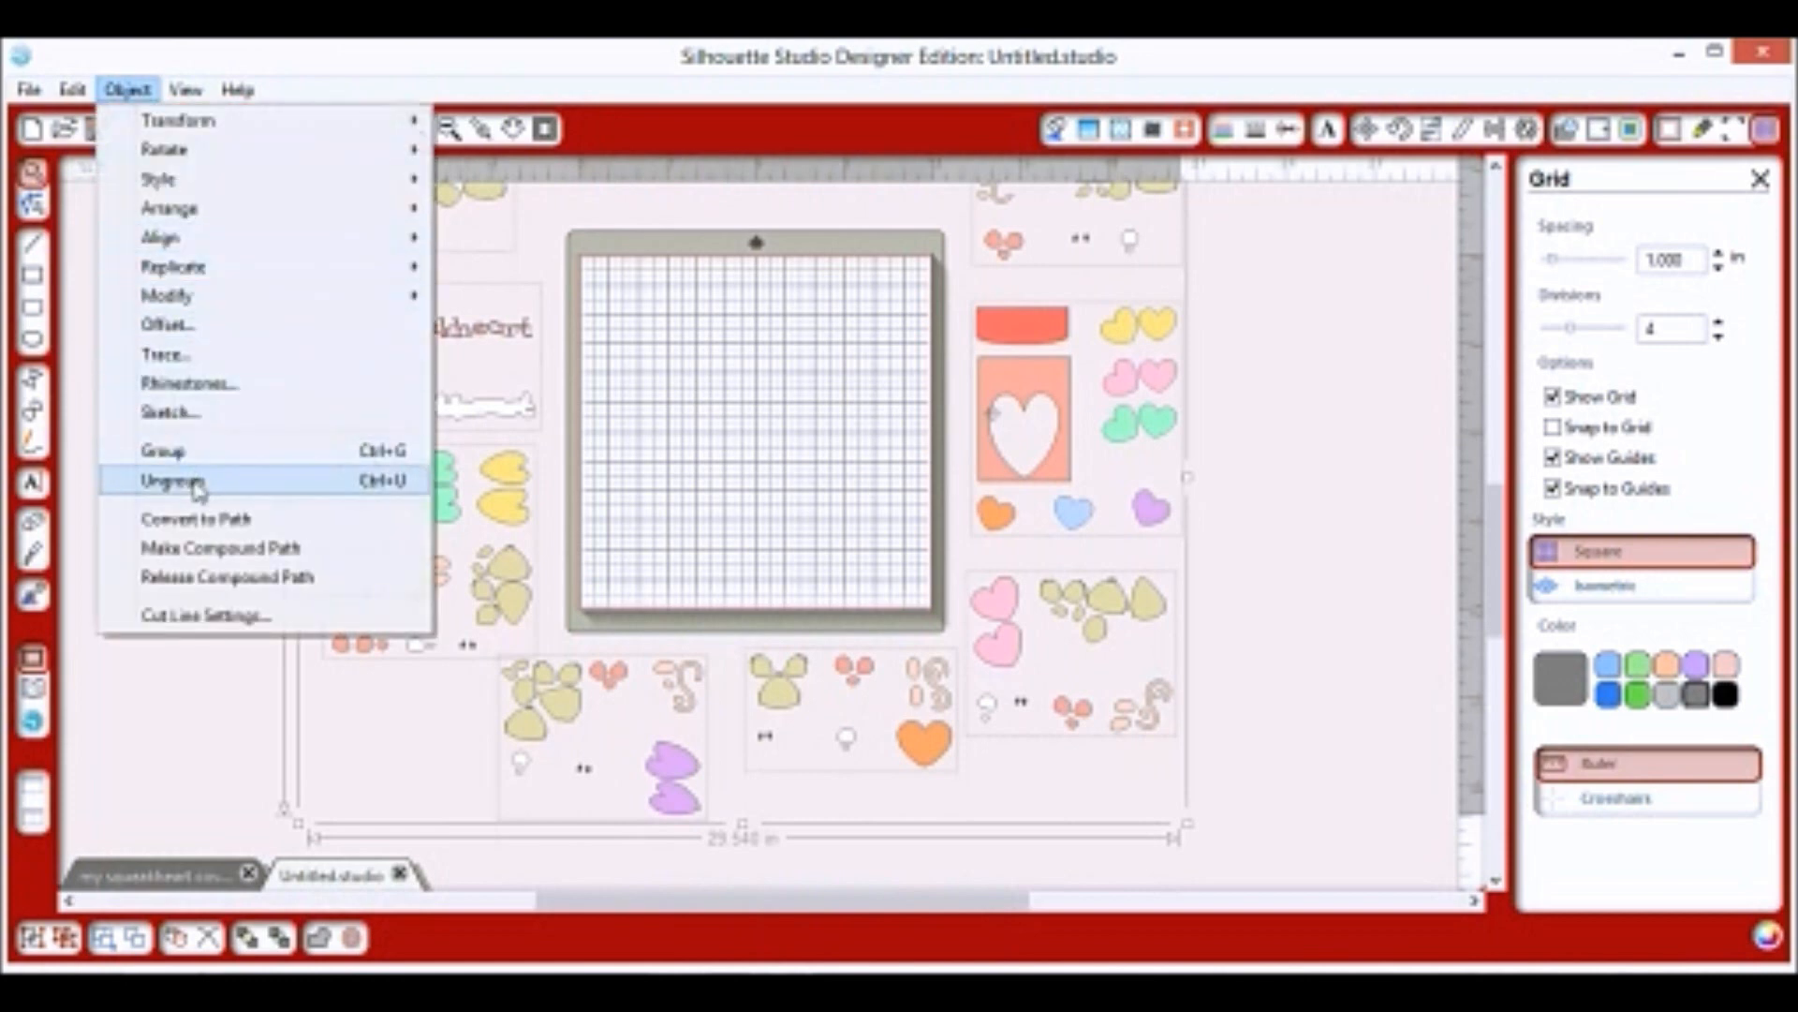
pyautogui.click(157, 481)
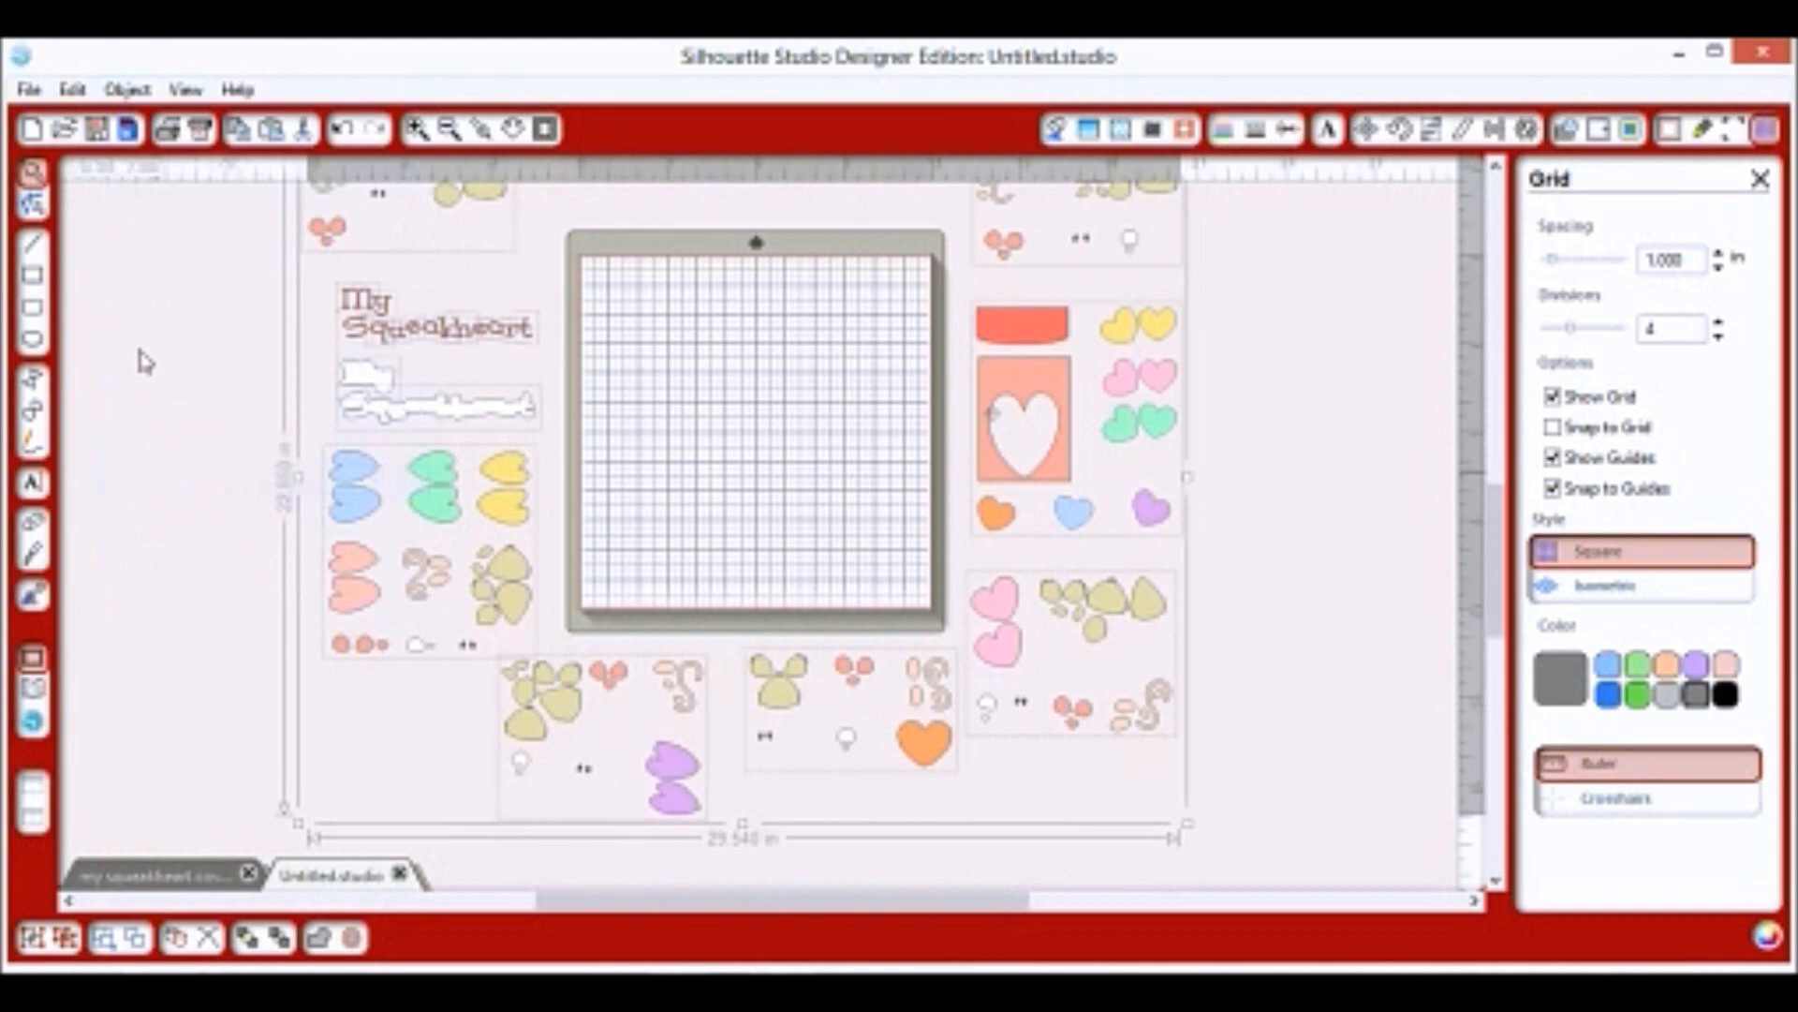
pyautogui.click(129, 91)
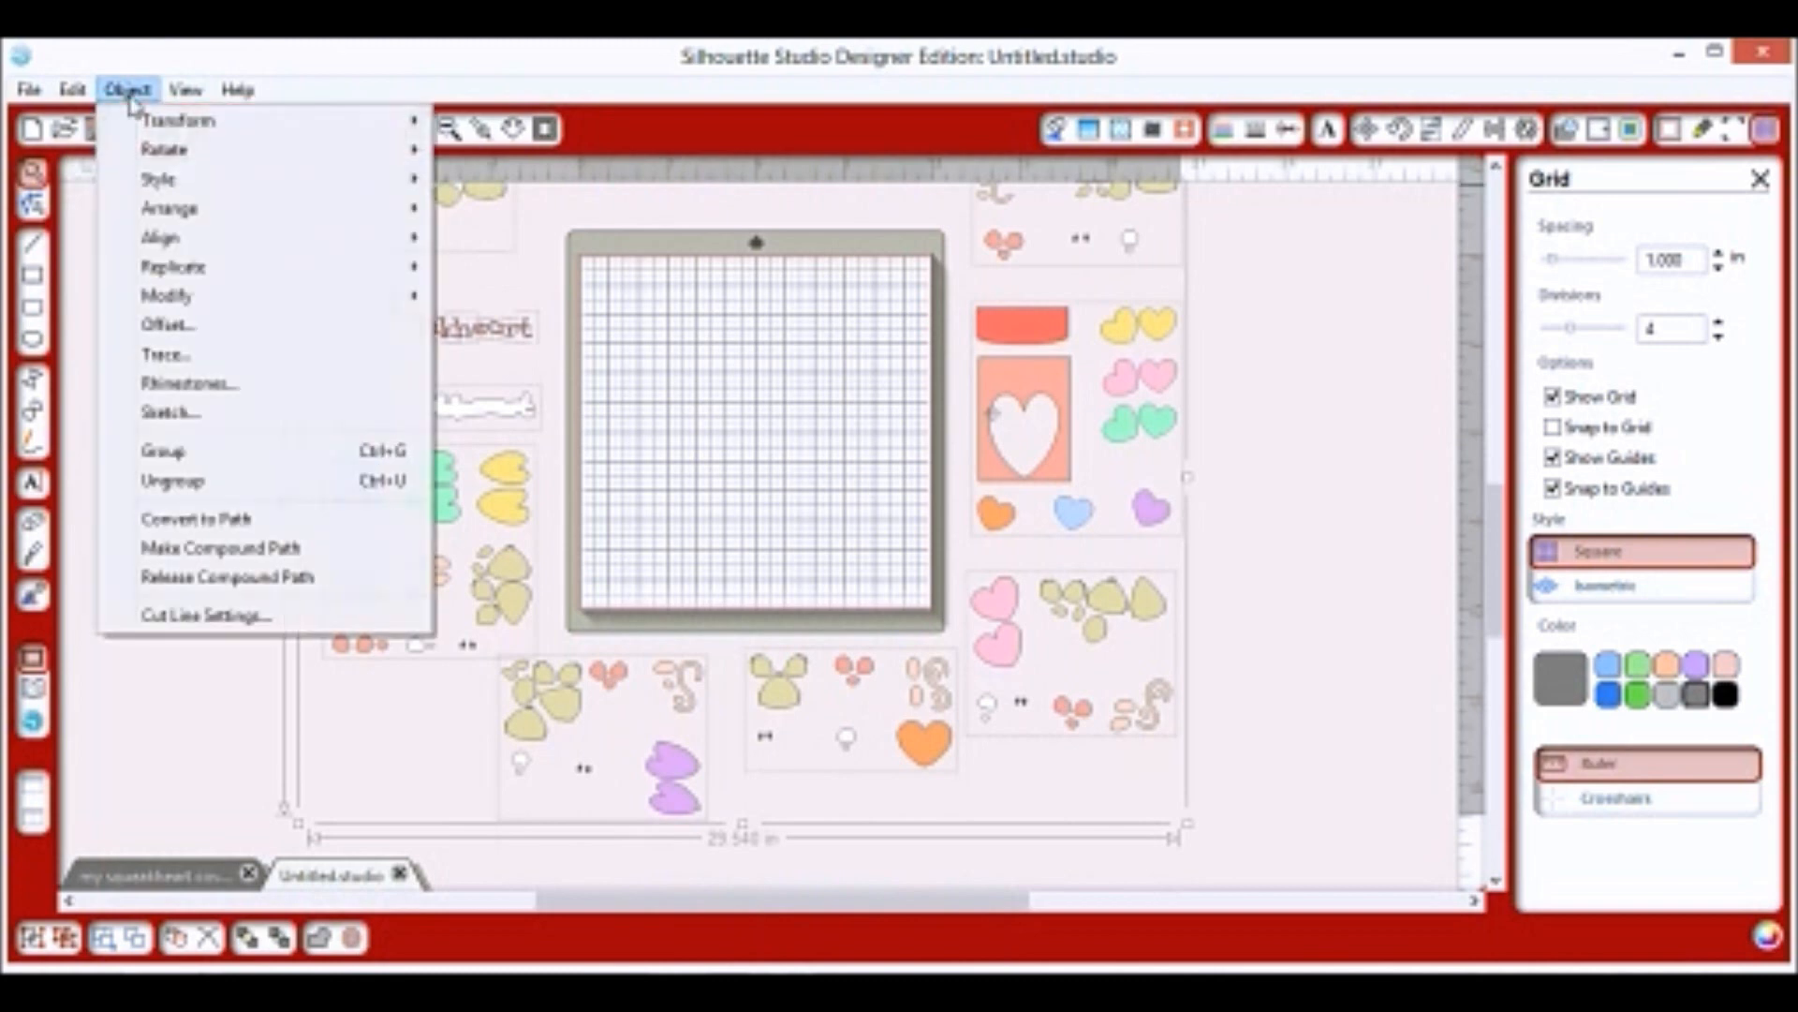
pyautogui.click(173, 481)
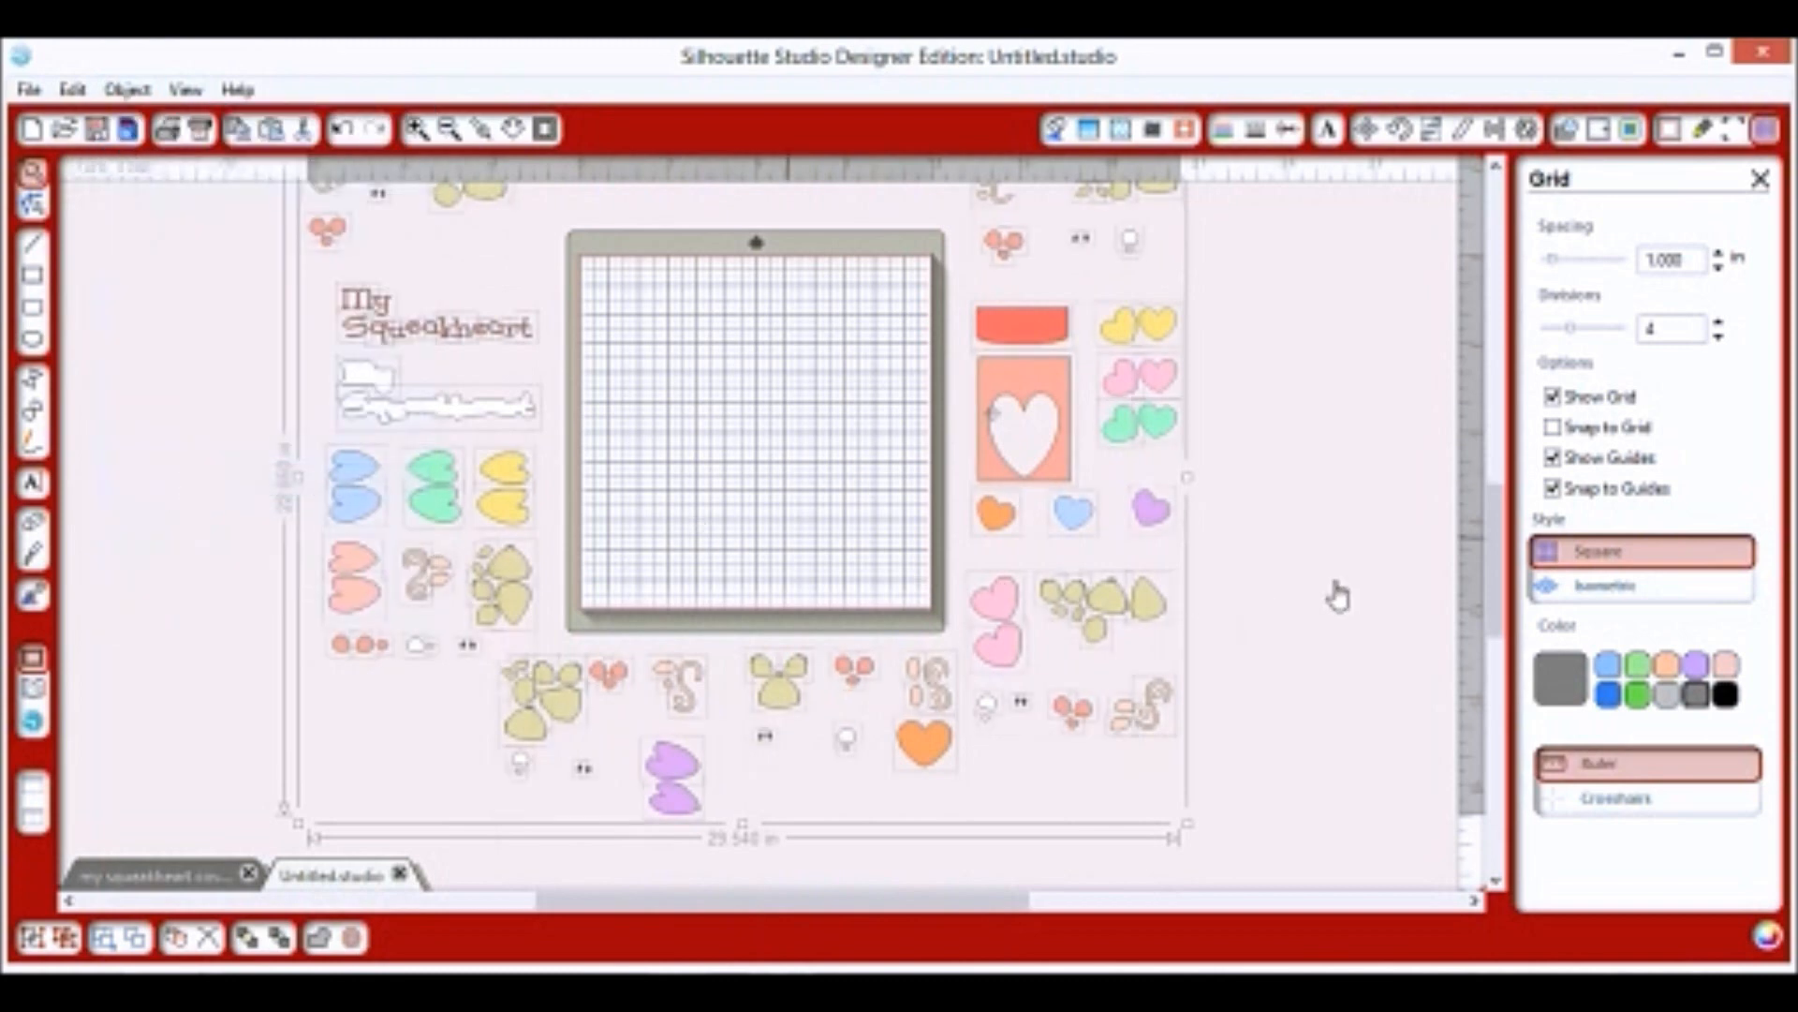
pyautogui.click(1353, 559)
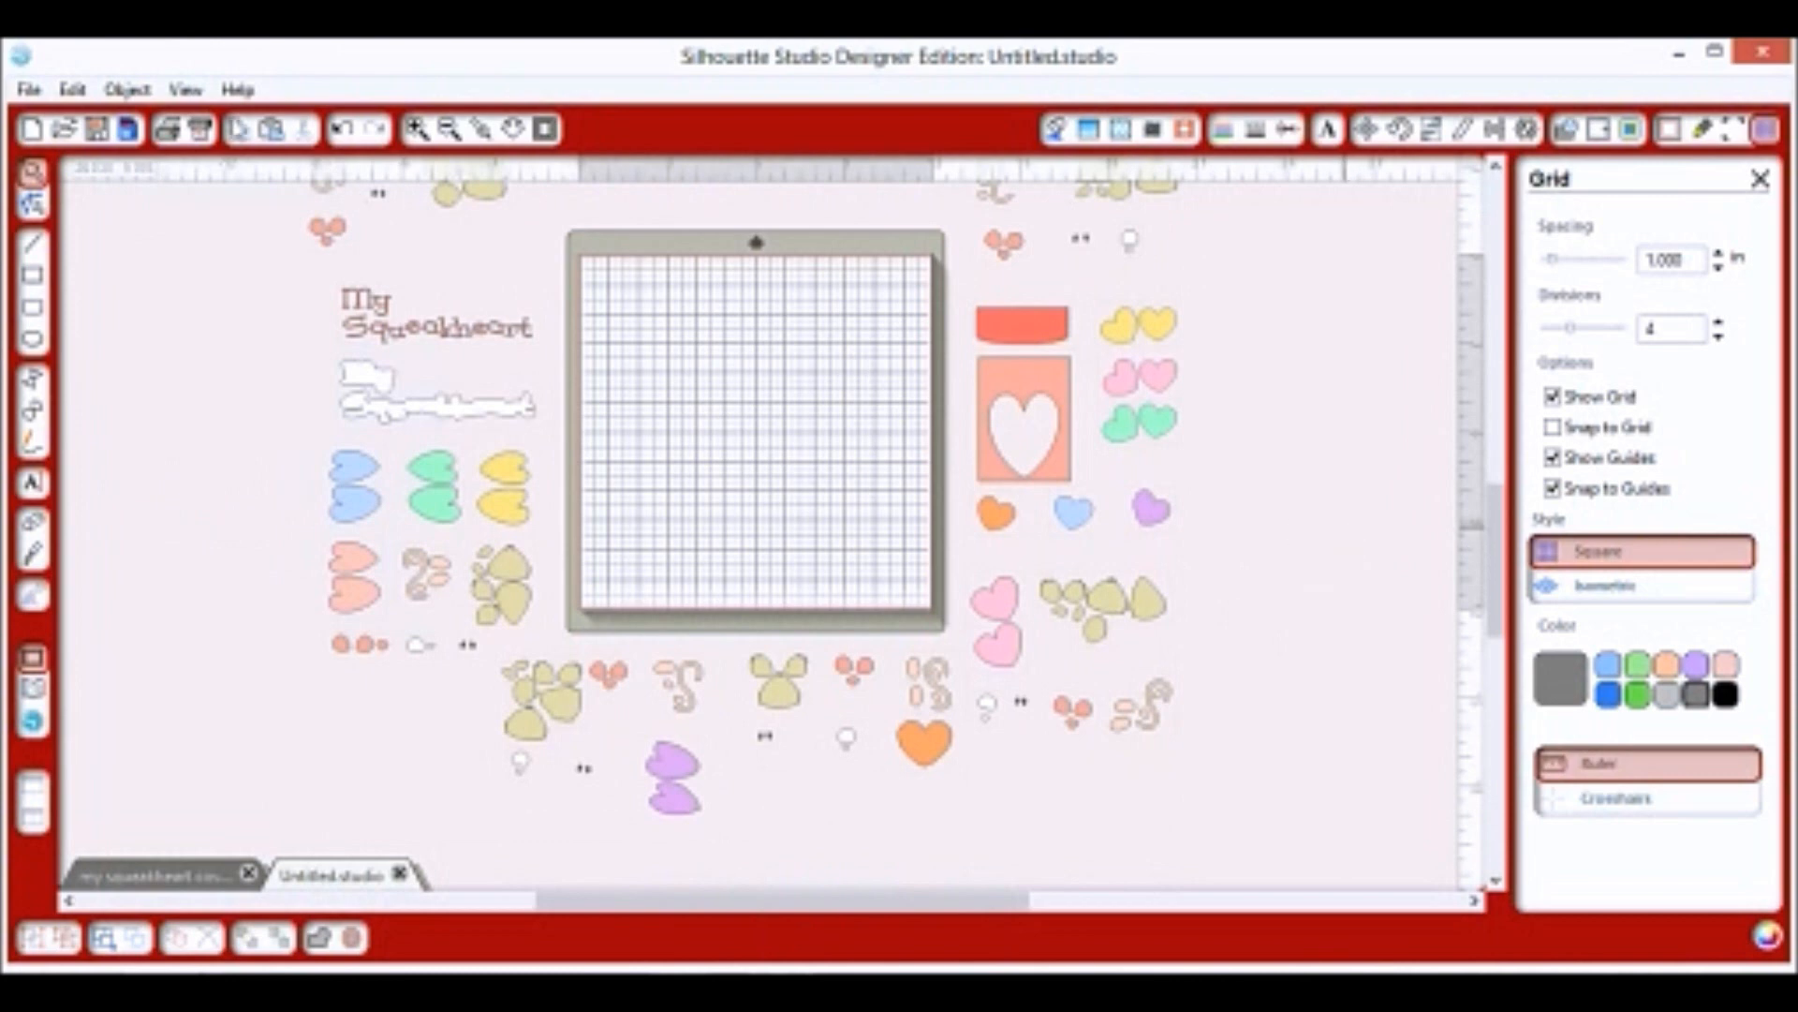
# Undo to reselect all the separated pieces around the empty mat.
pyautogui.click(345, 131)
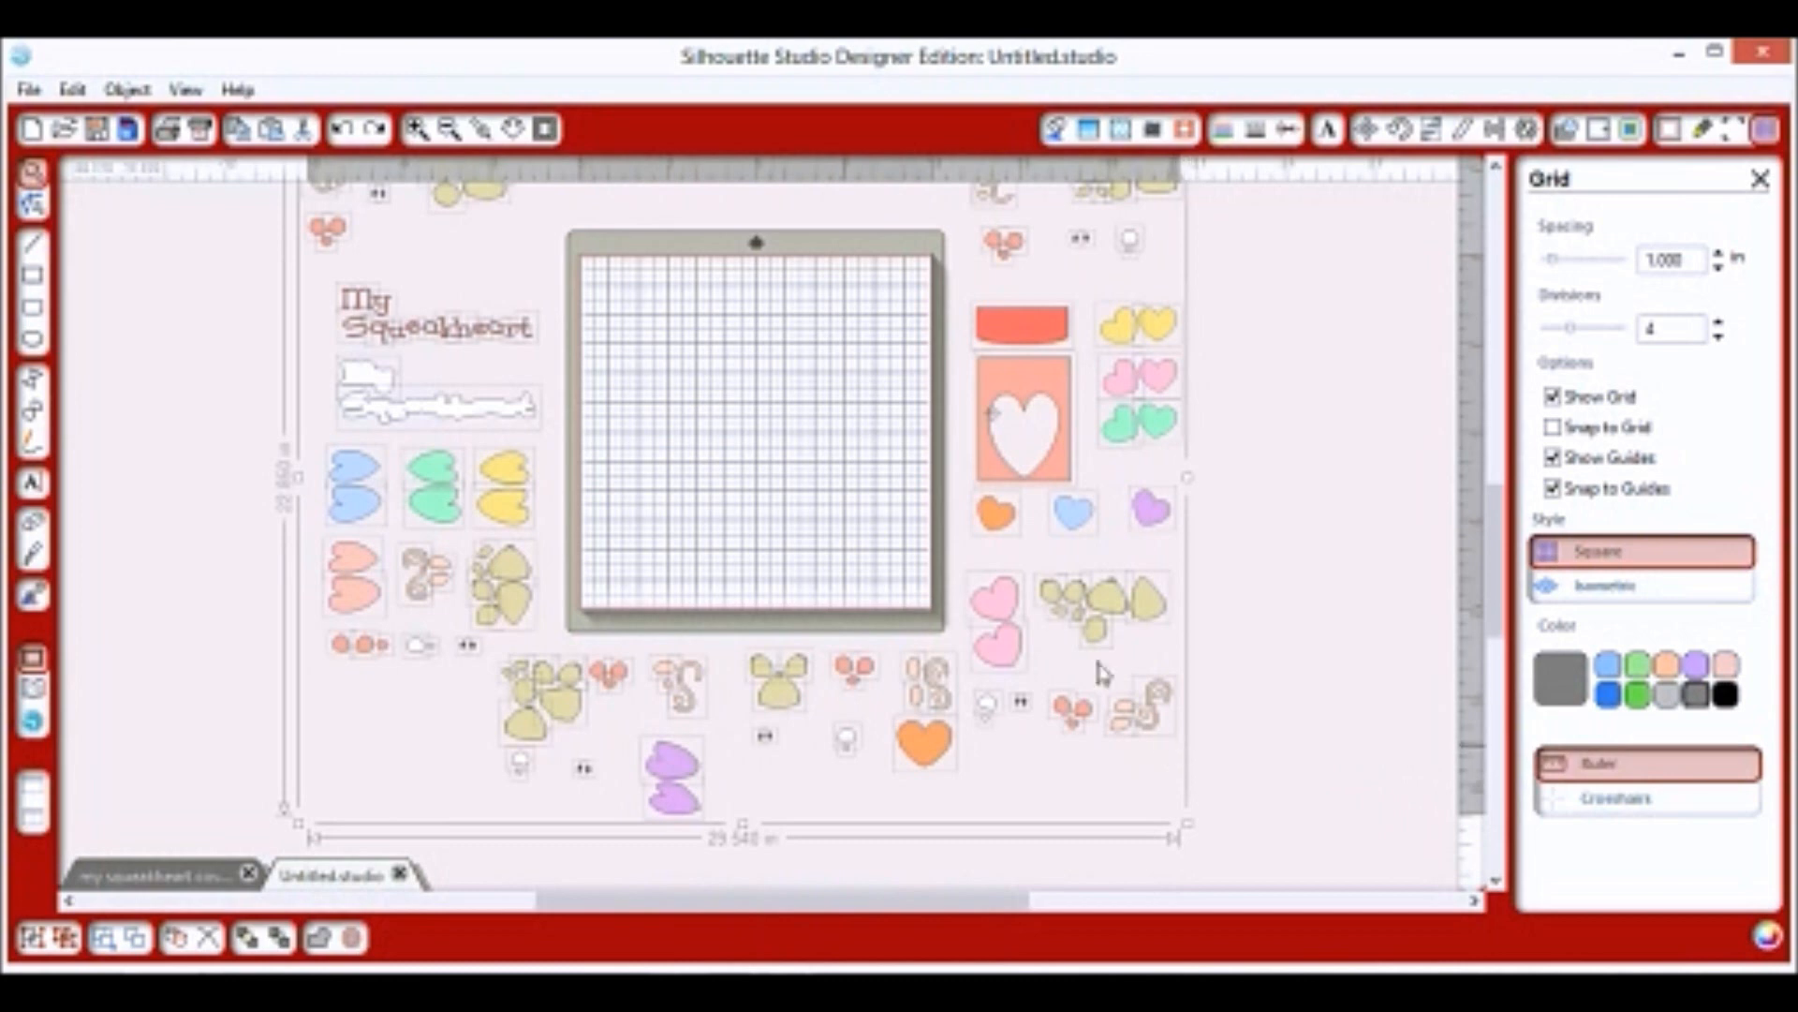
# Line up four tan pieces along the top edge of the mat.
pyautogui.scroll(1, 642, 558)
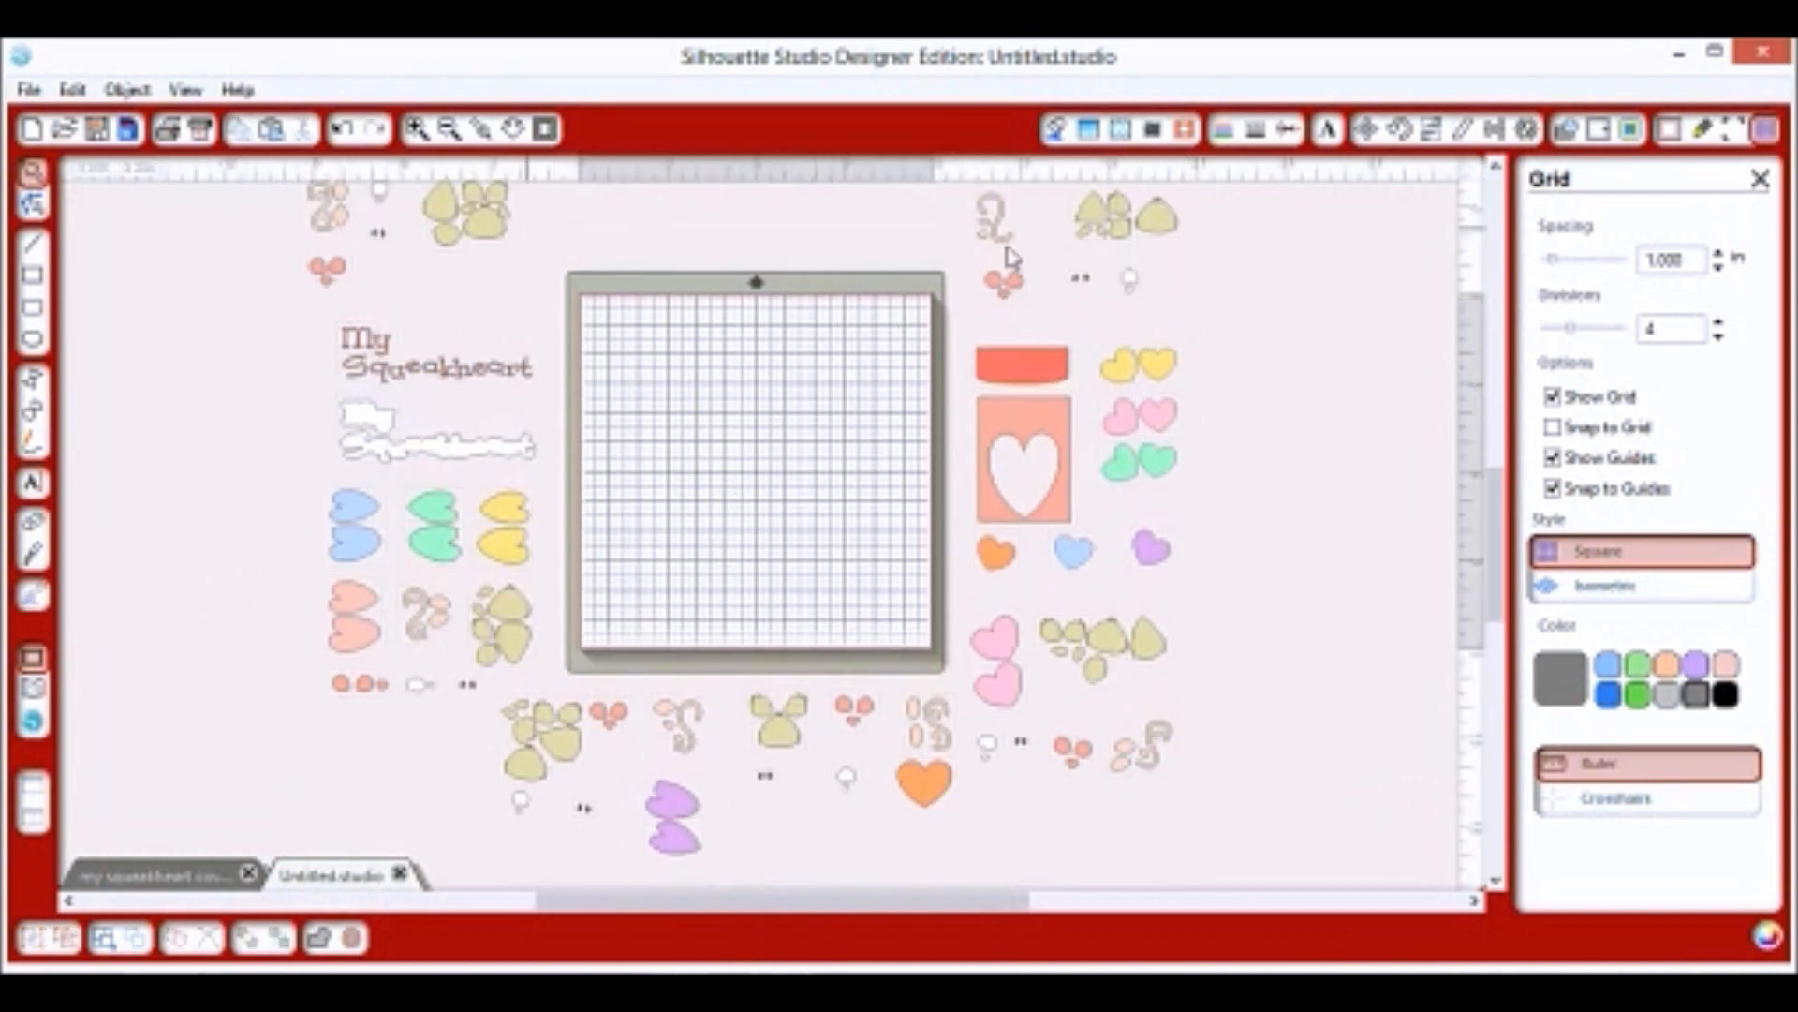
pyautogui.moveTo(1161, 221); pyautogui.dragTo(631, 334)
pyautogui.moveTo(482, 222); pyautogui.dragTo(678, 333)
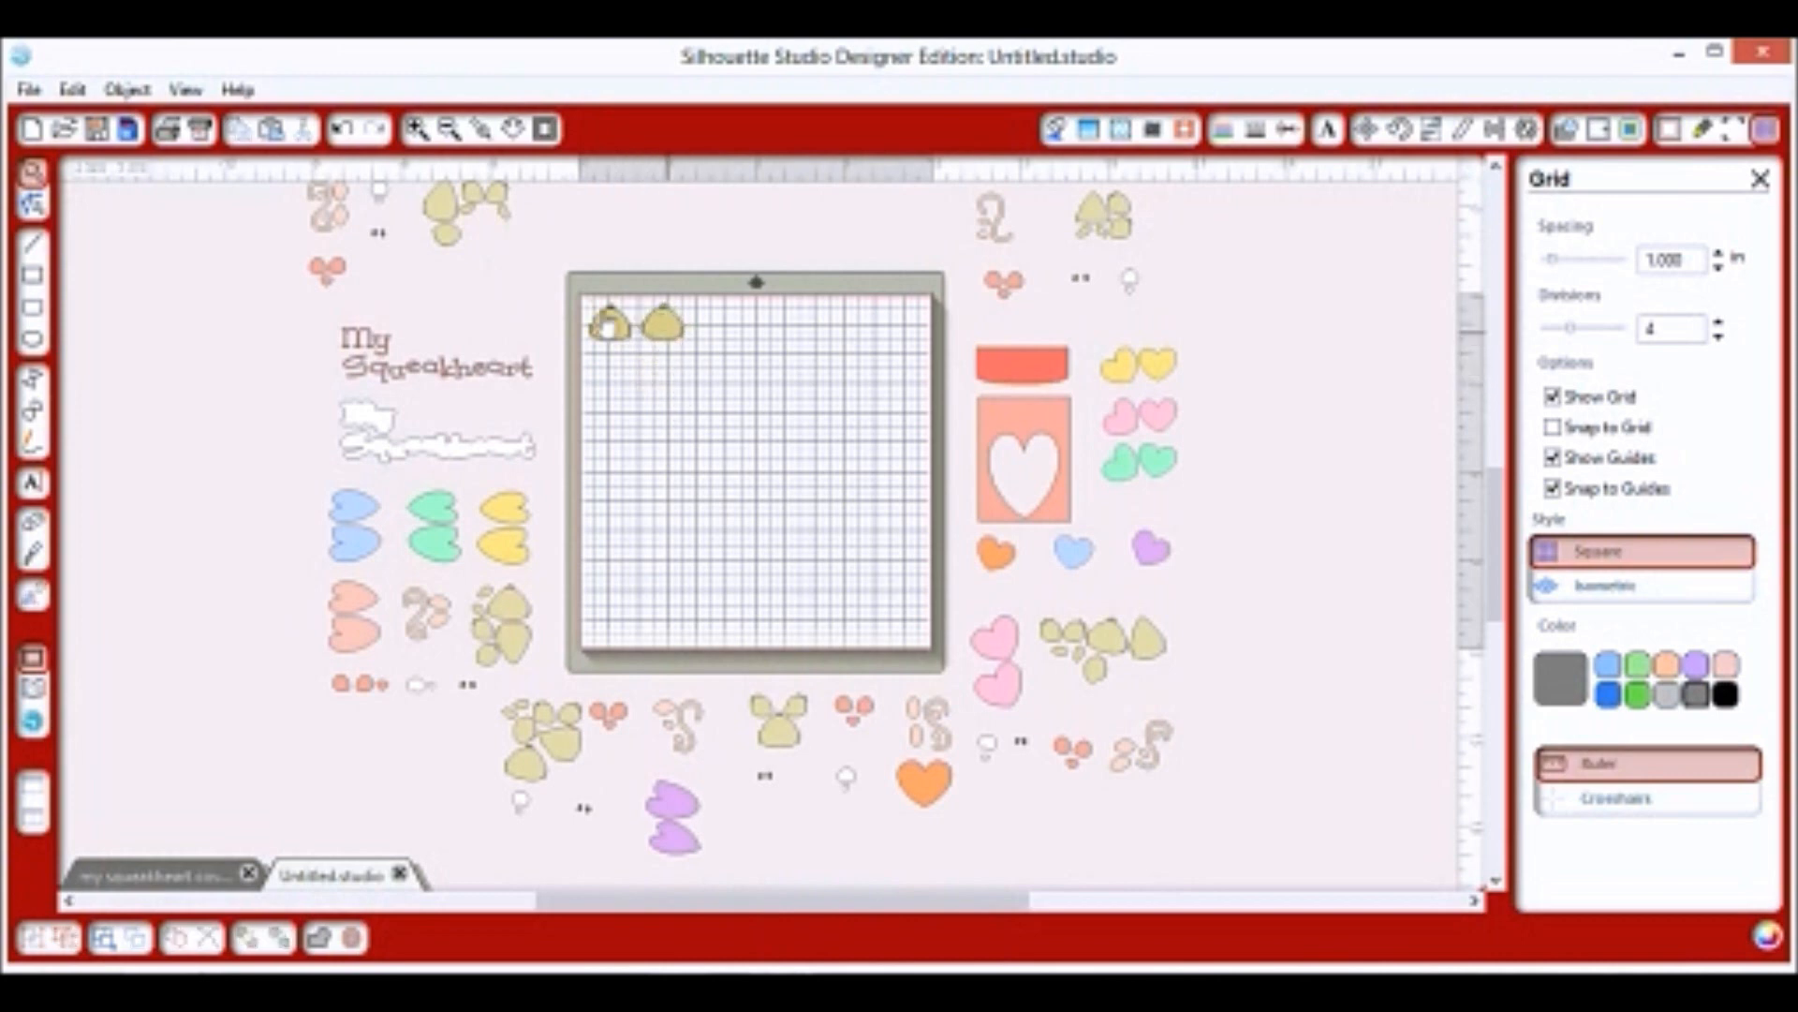
pyautogui.moveTo(513, 604); pyautogui.dragTo(724, 338)
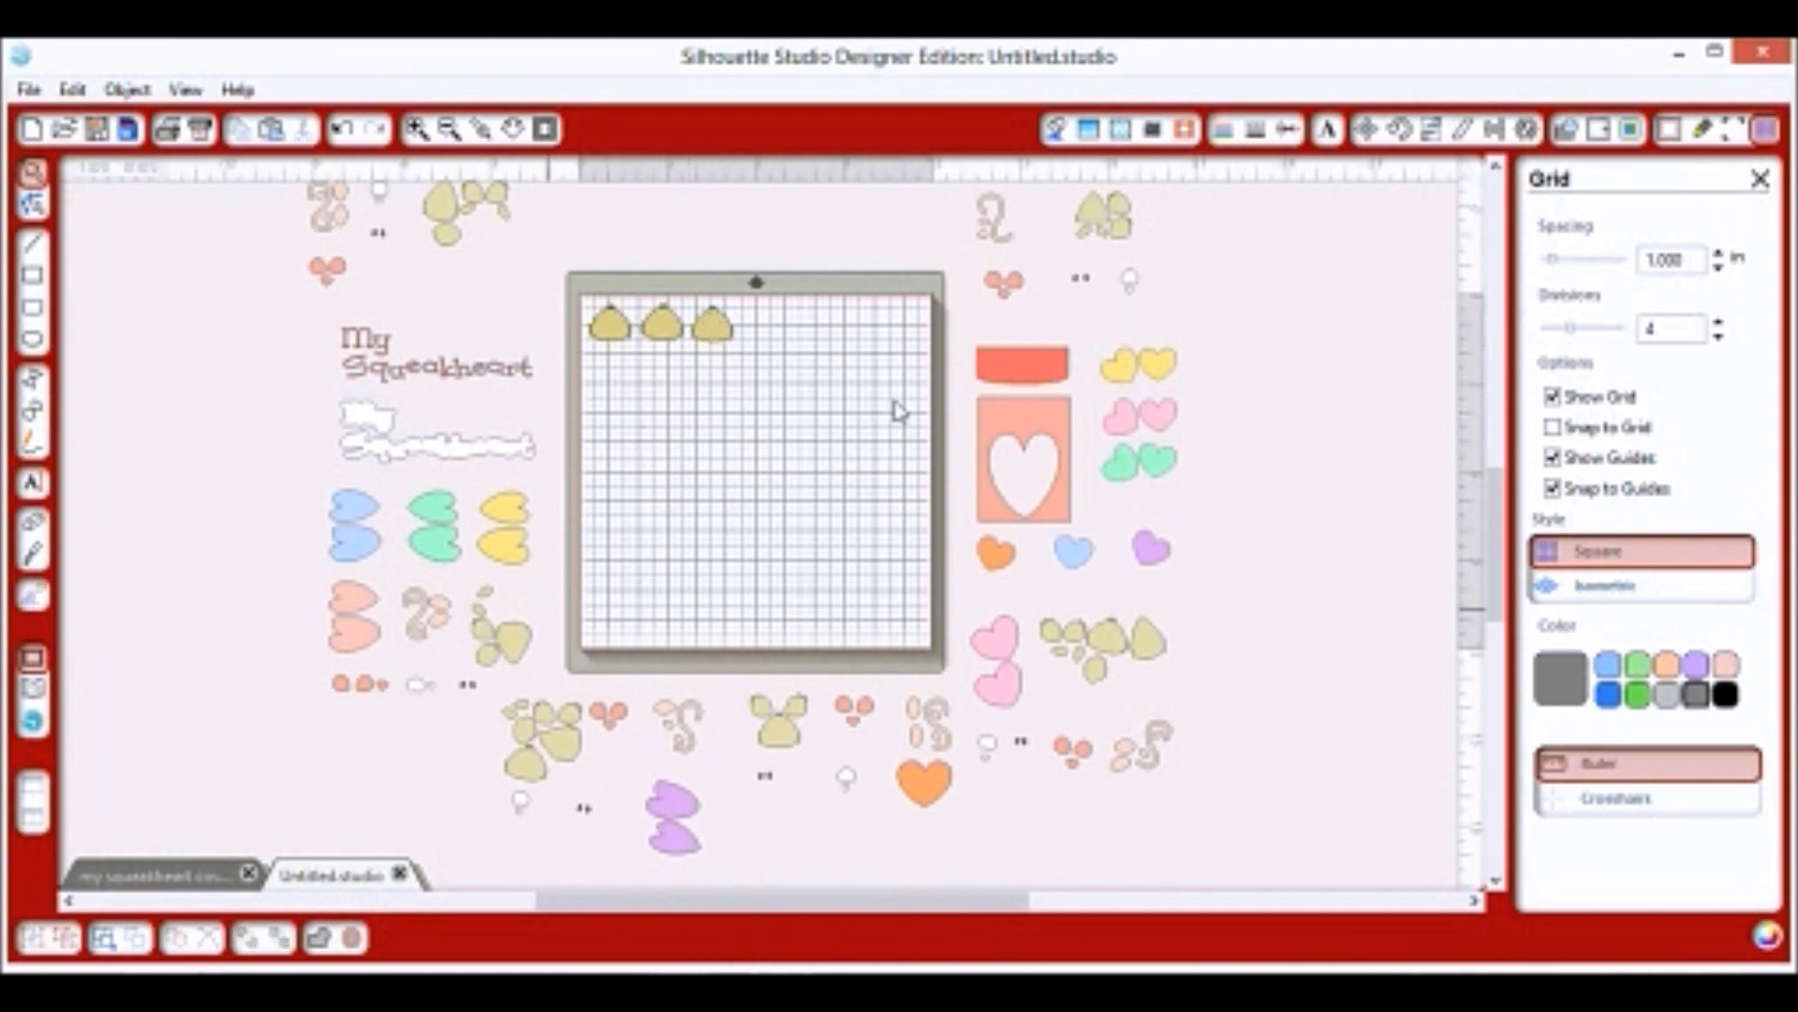
pyautogui.moveTo(794, 745); pyautogui.dragTo(783, 347)
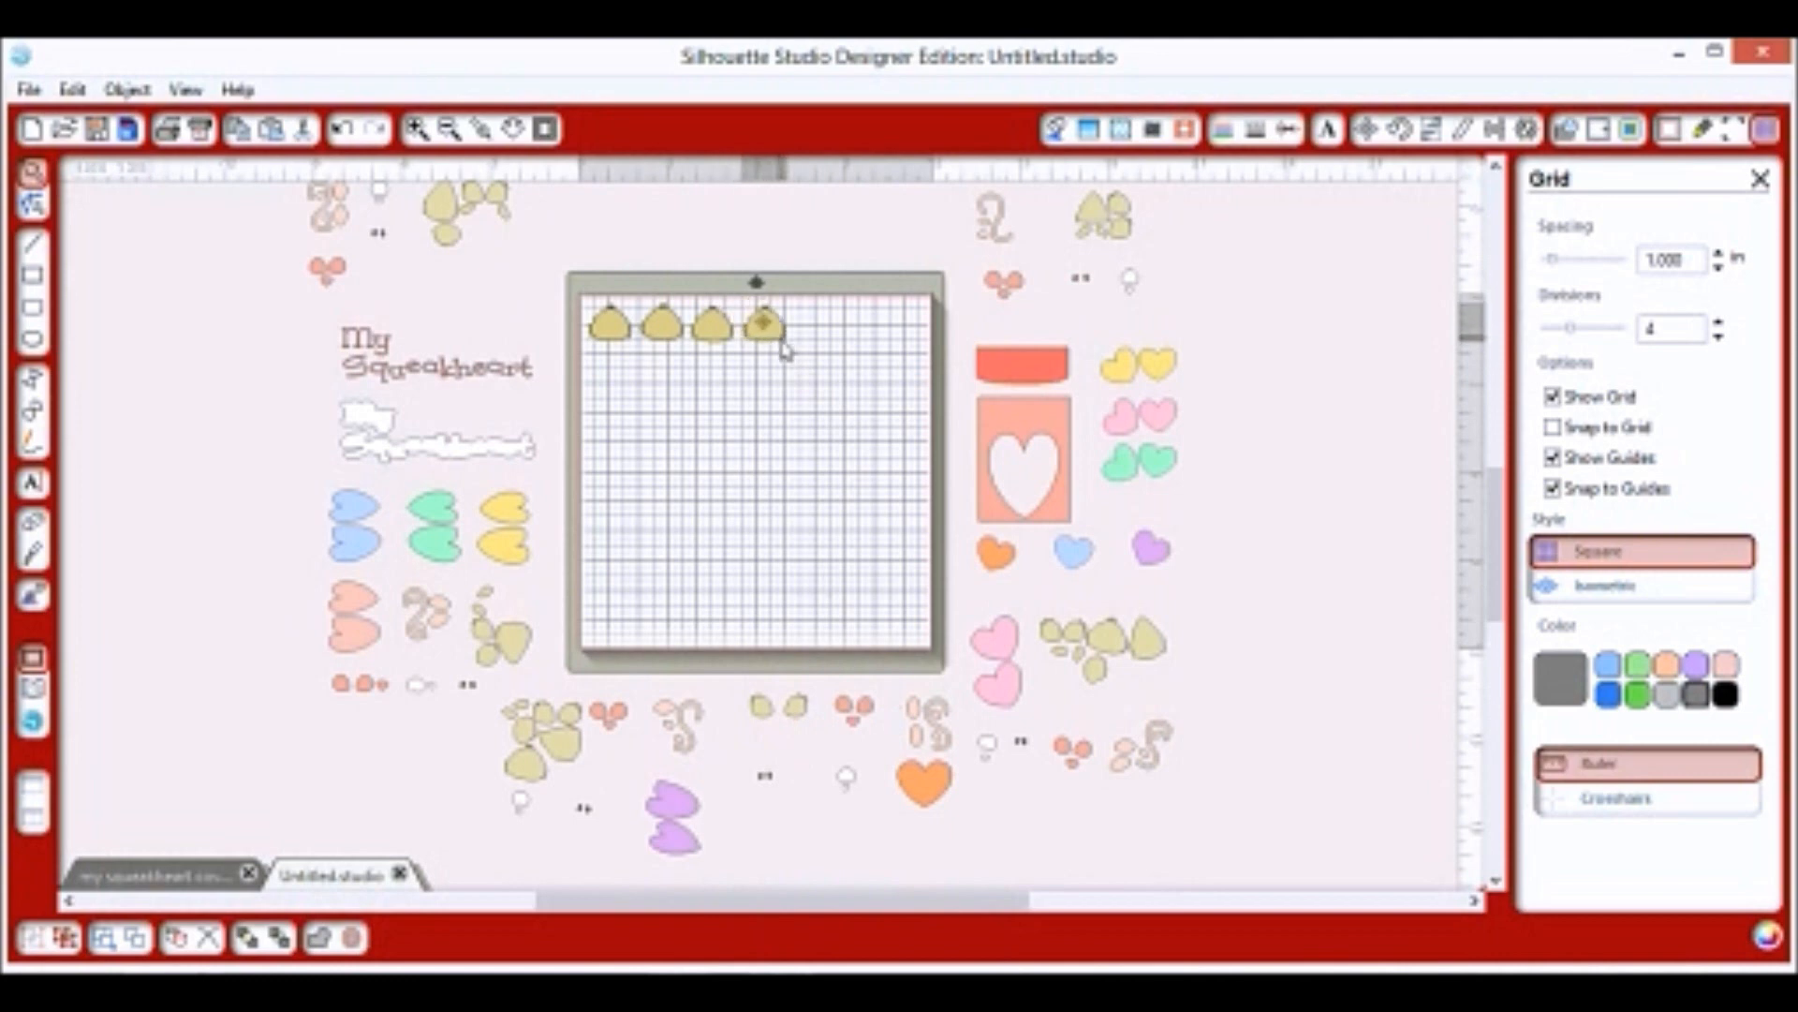
# Rotate two more tan pieces and add them to the top row.
pyautogui.moveTo(1105, 639); pyautogui.dragTo(869, 423)
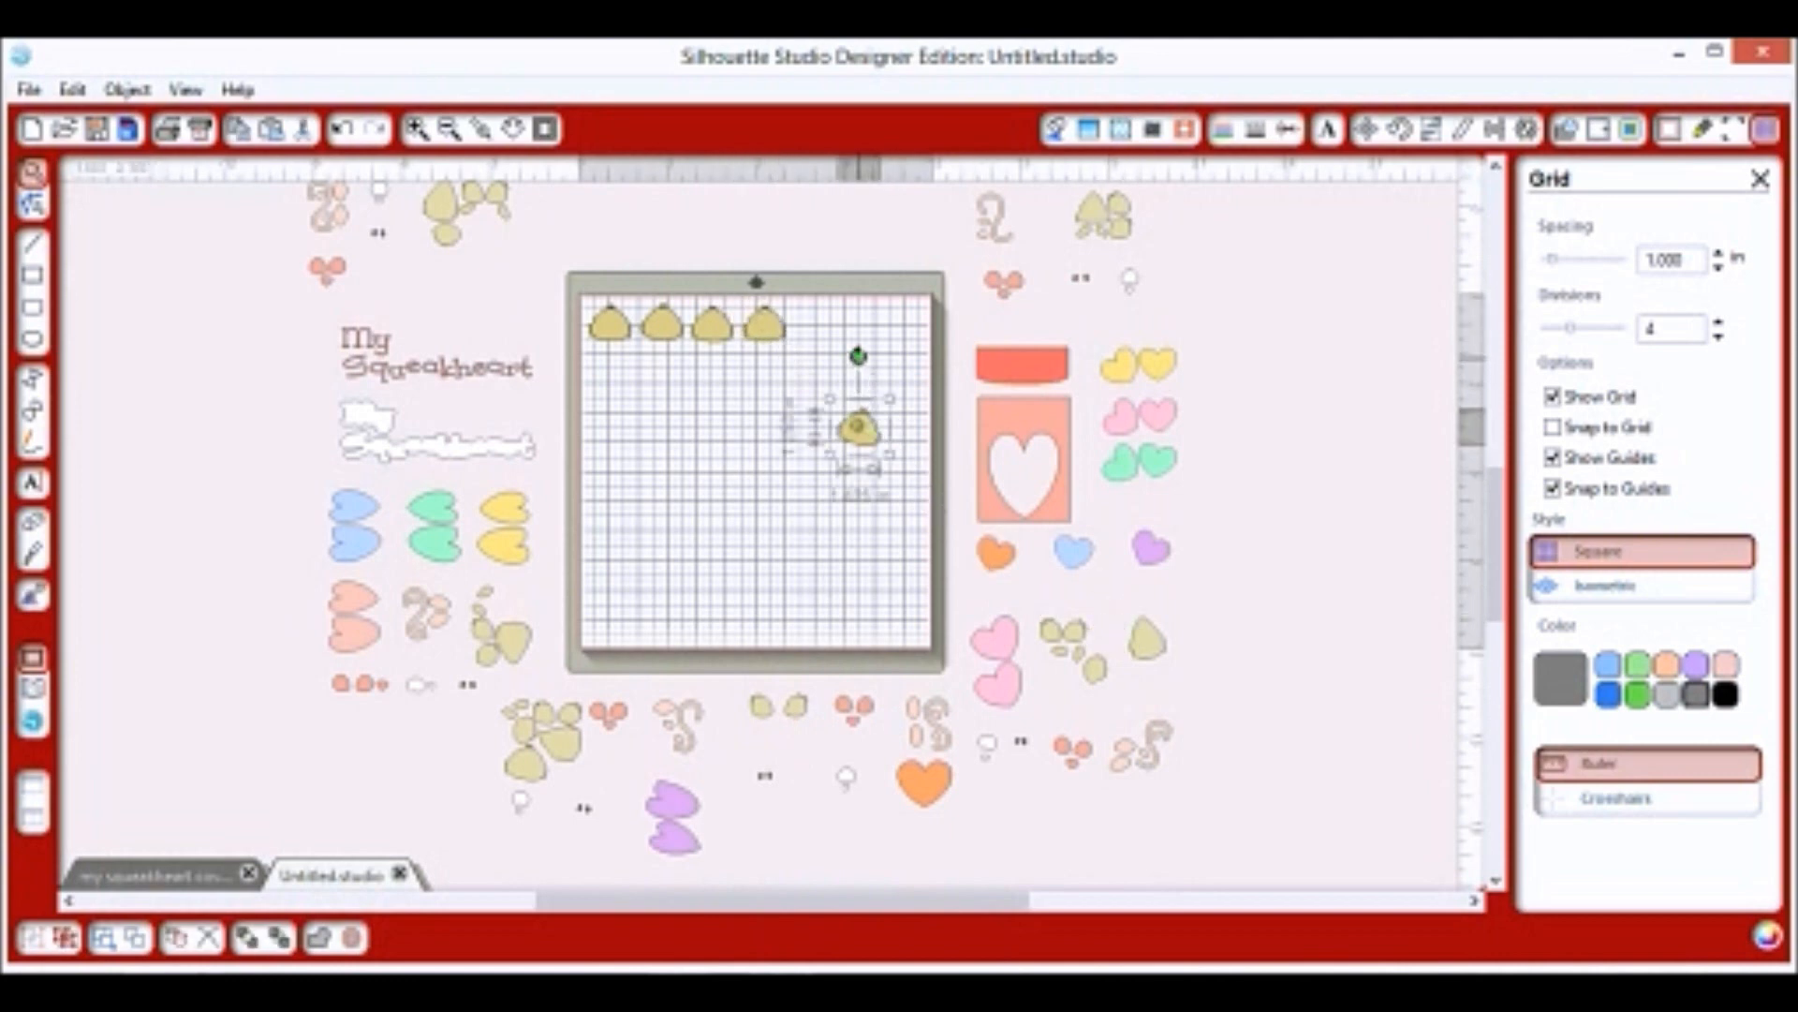
pyautogui.moveTo(858, 355); pyautogui.dragTo(841, 359)
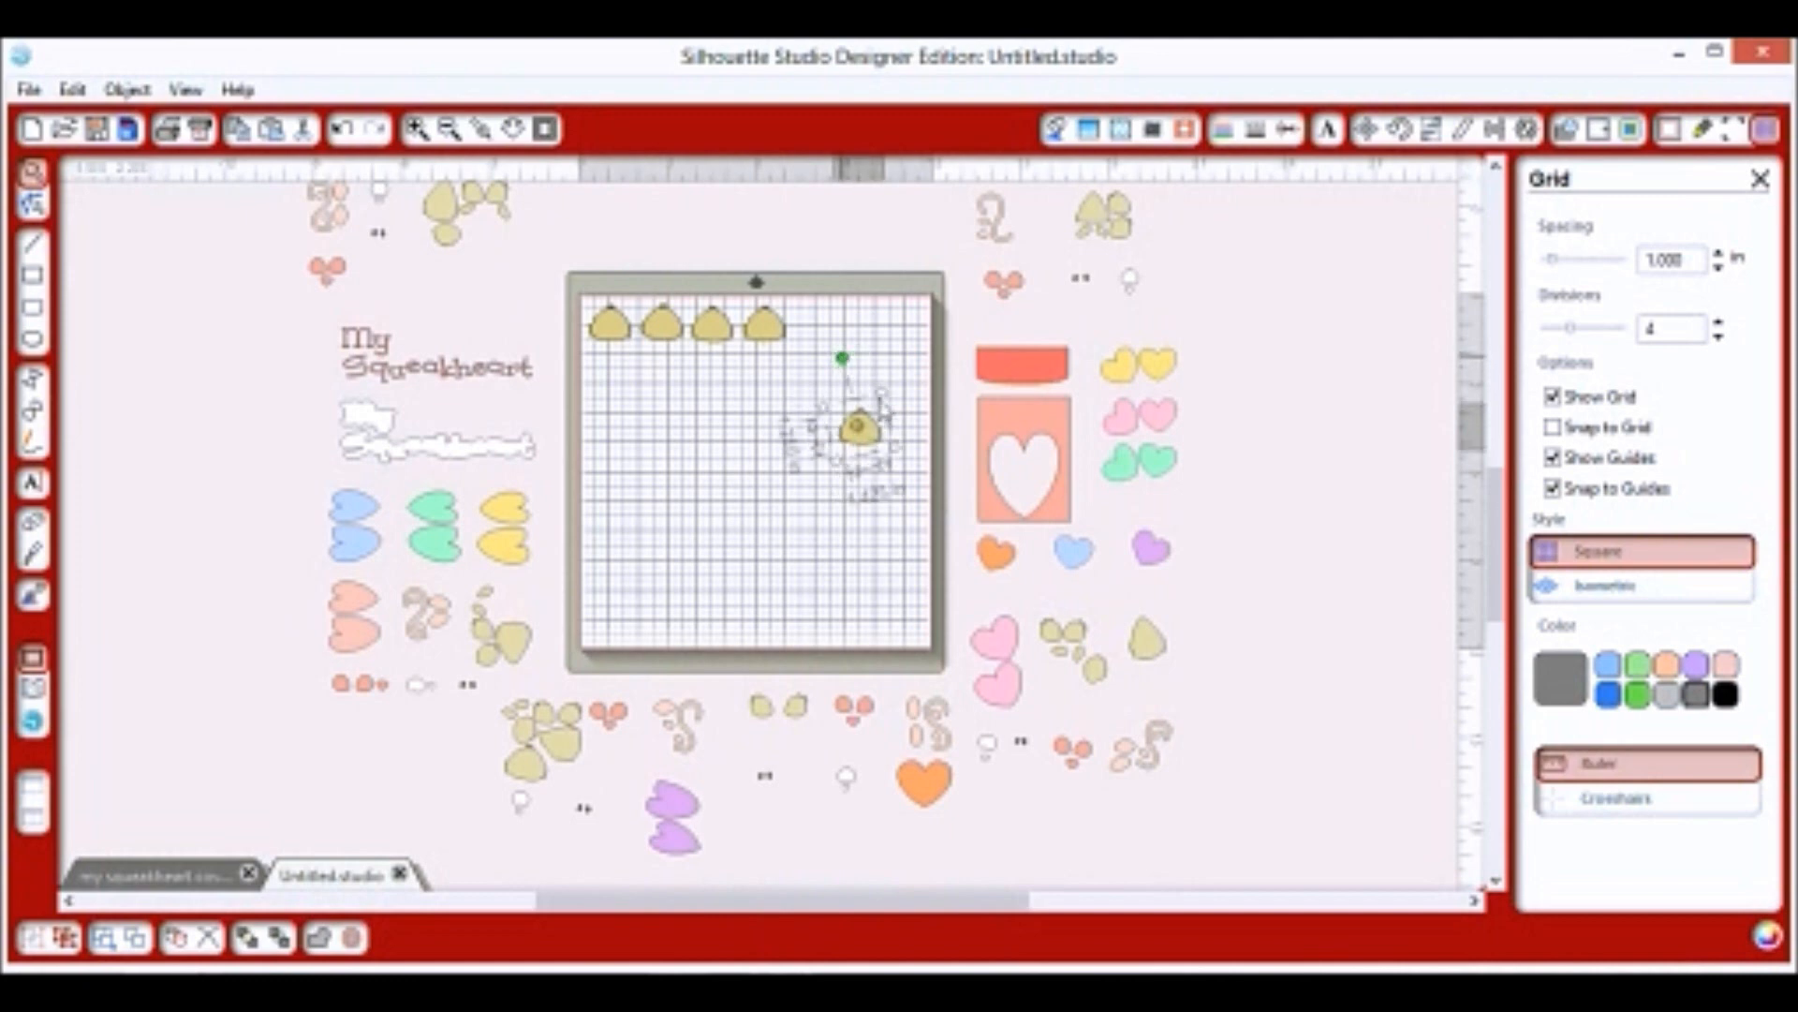
pyautogui.moveTo(873, 438); pyautogui.dragTo(832, 343)
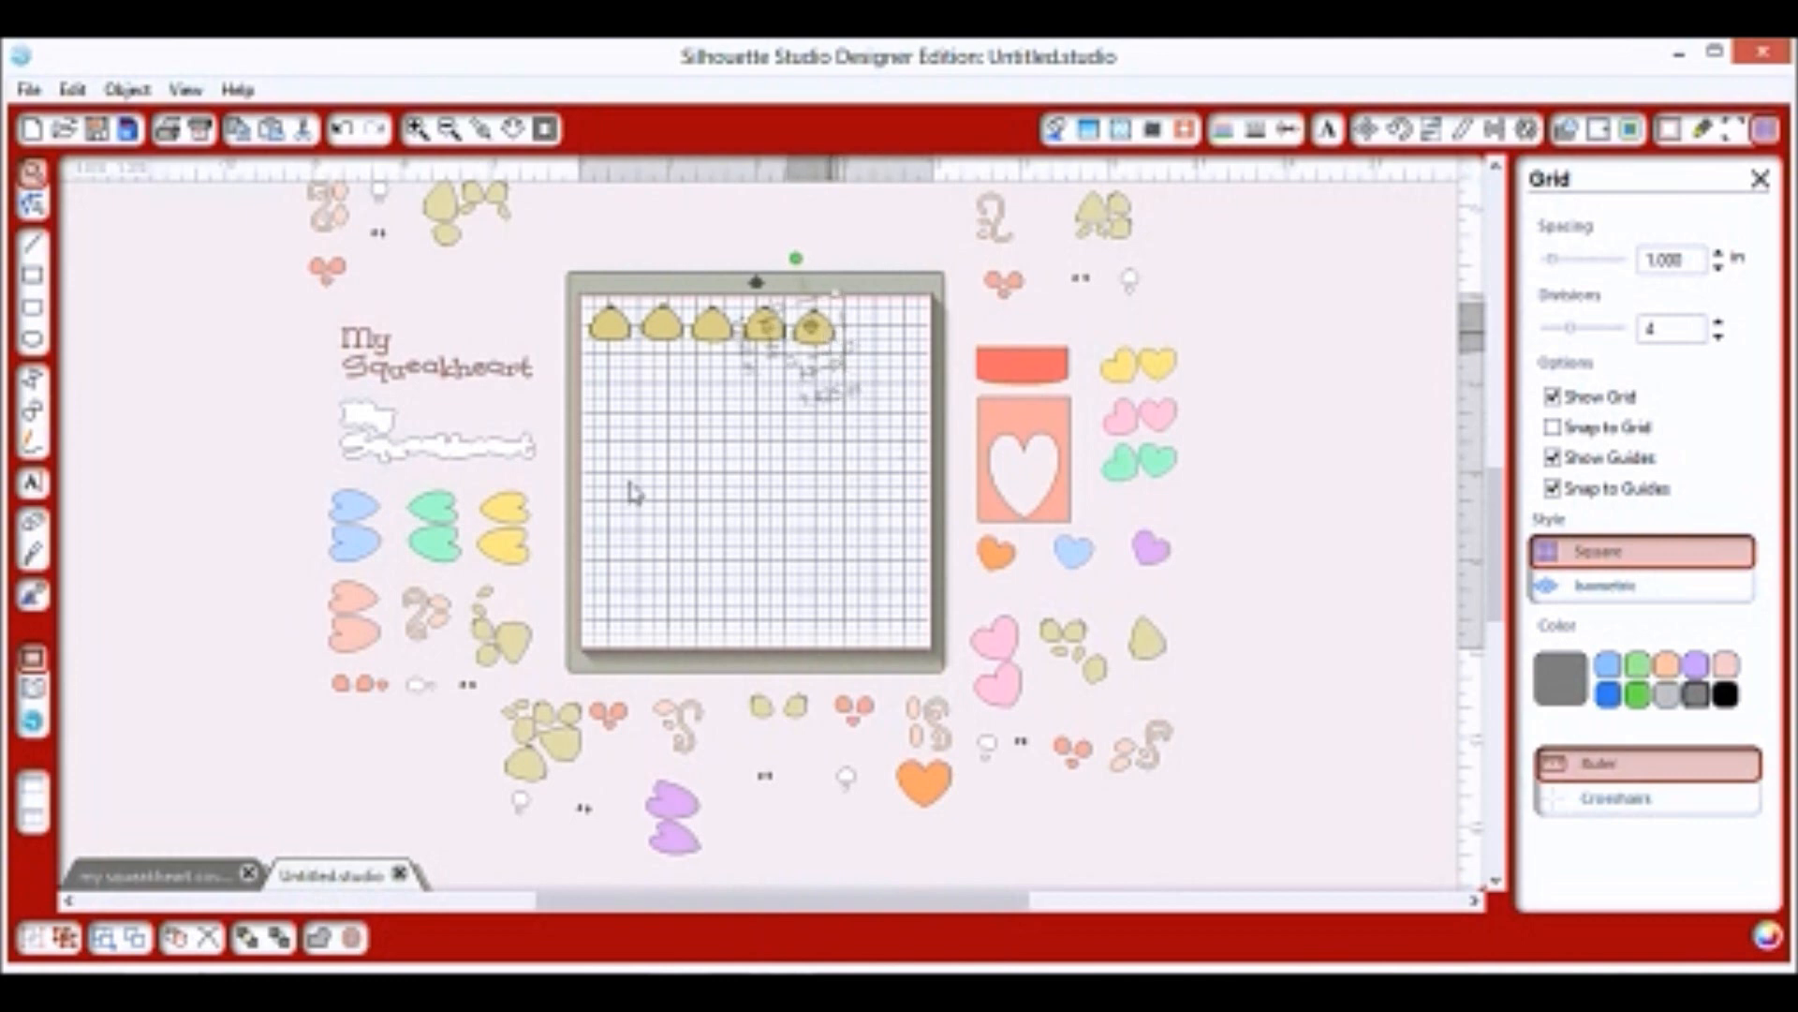
pyautogui.scroll(2, 363, 511)
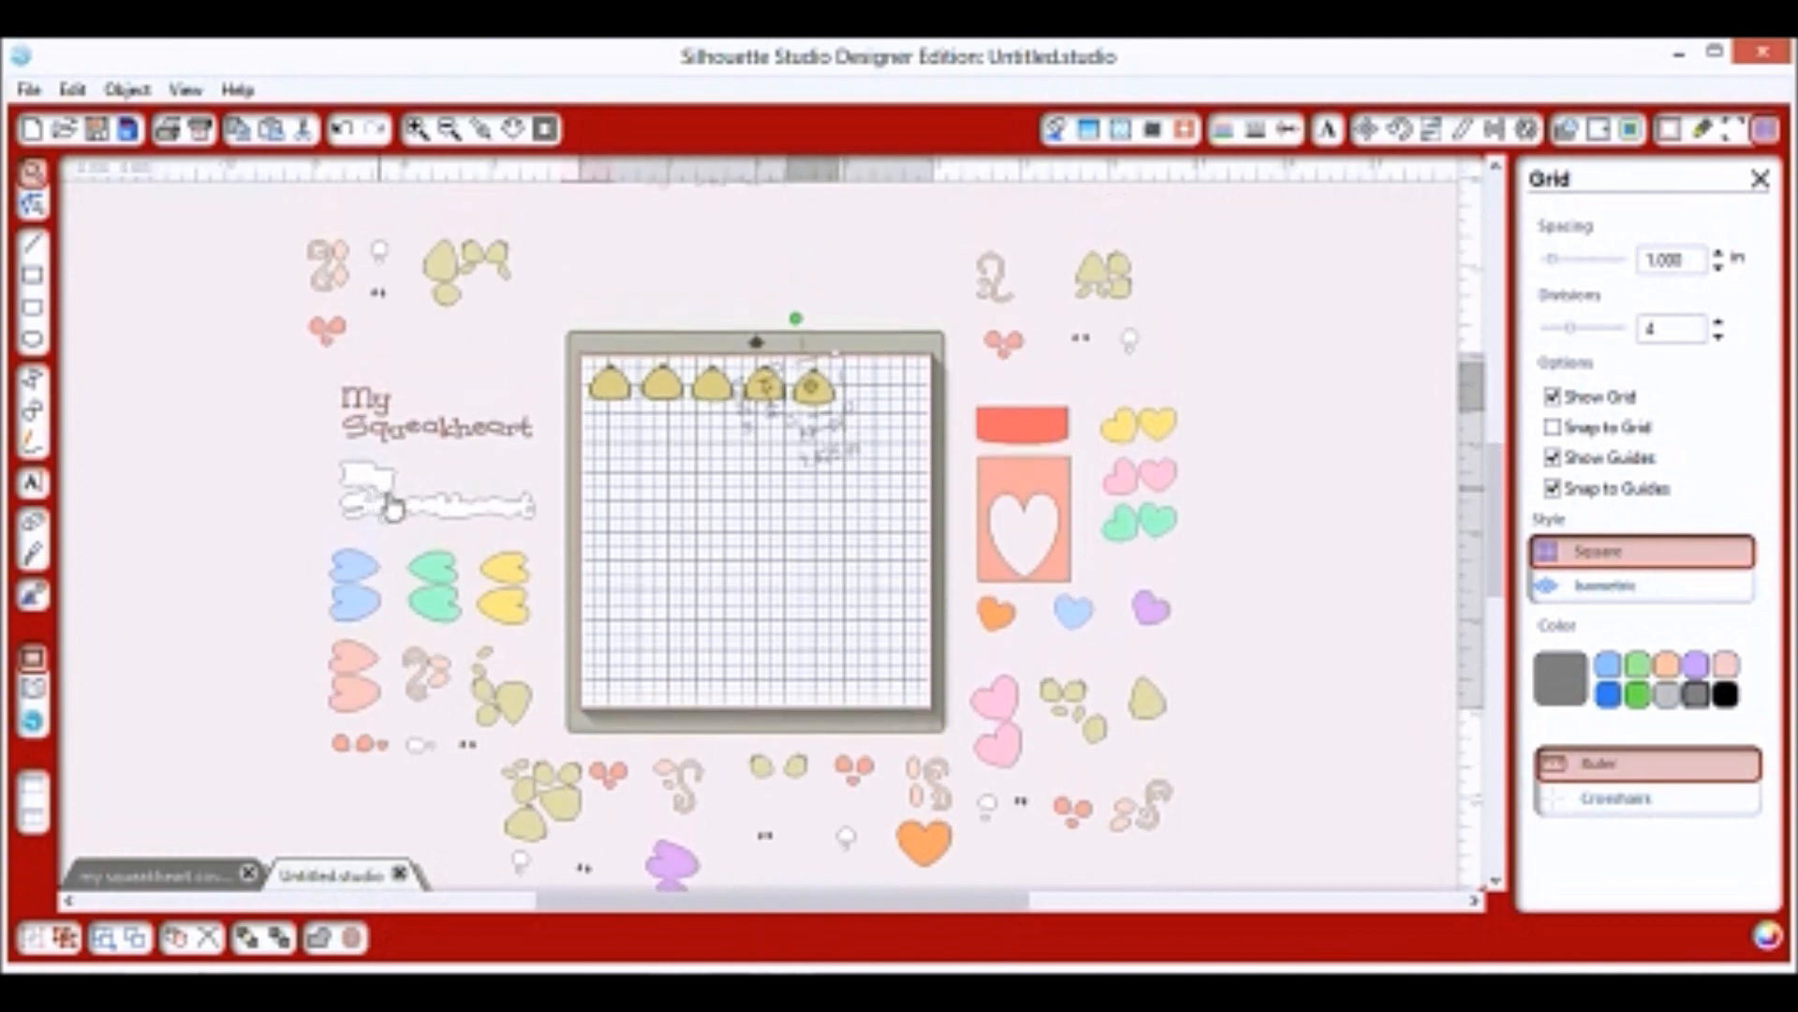
pyautogui.scroll(-1, 514, 808)
pyautogui.moveTo(518, 807); pyautogui.dragTo(763, 552)
pyautogui.moveTo(744, 469); pyautogui.dragTo(749, 478)
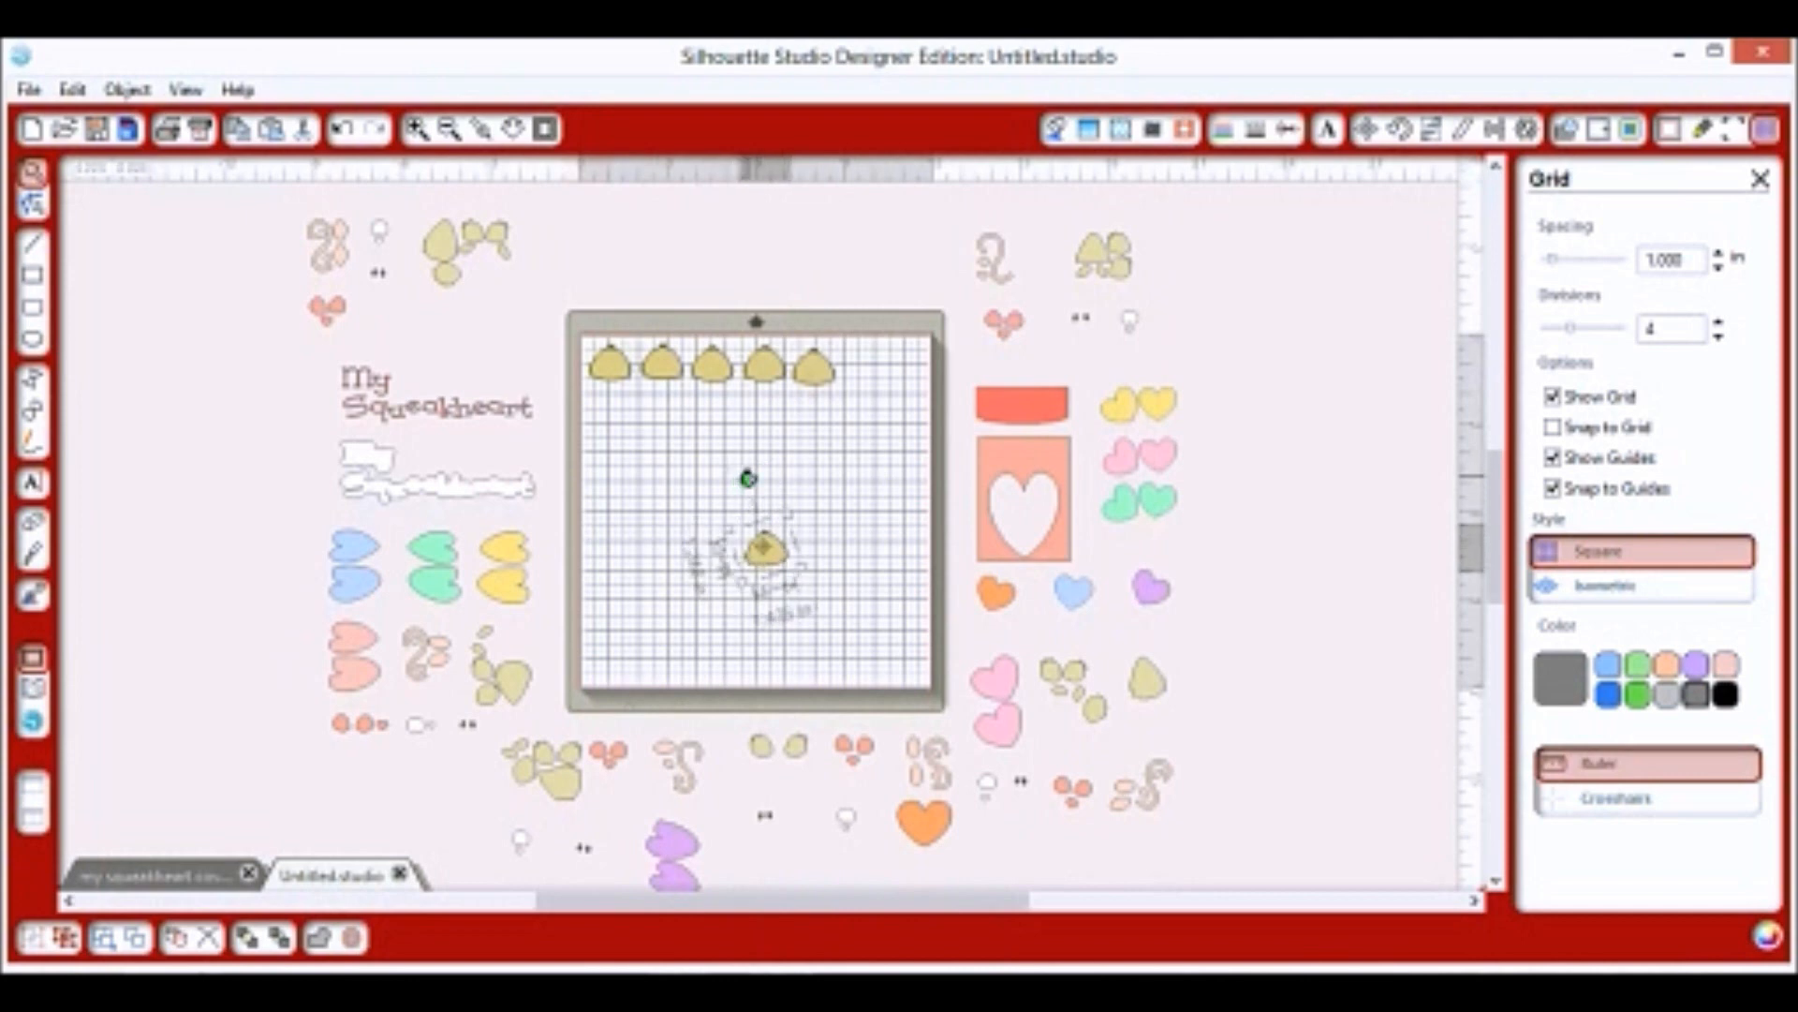
pyautogui.moveTo(763, 553); pyautogui.dragTo(862, 368)
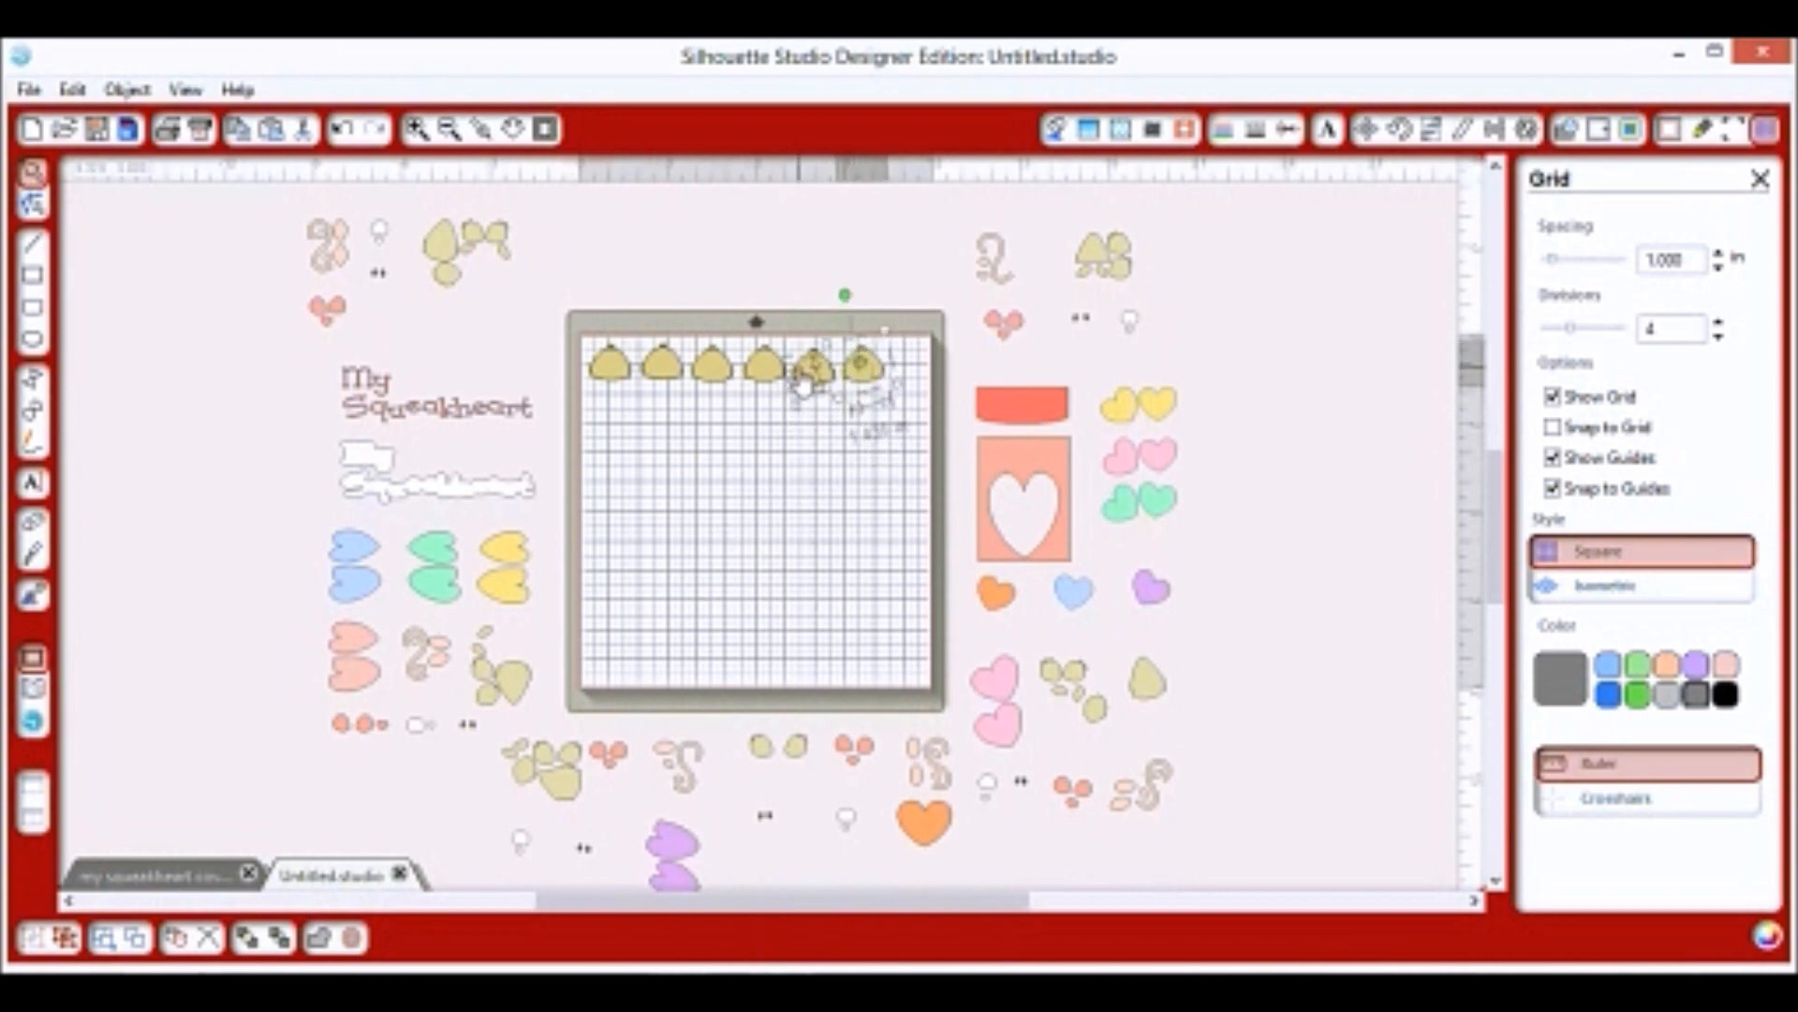
pyautogui.click(802, 382)
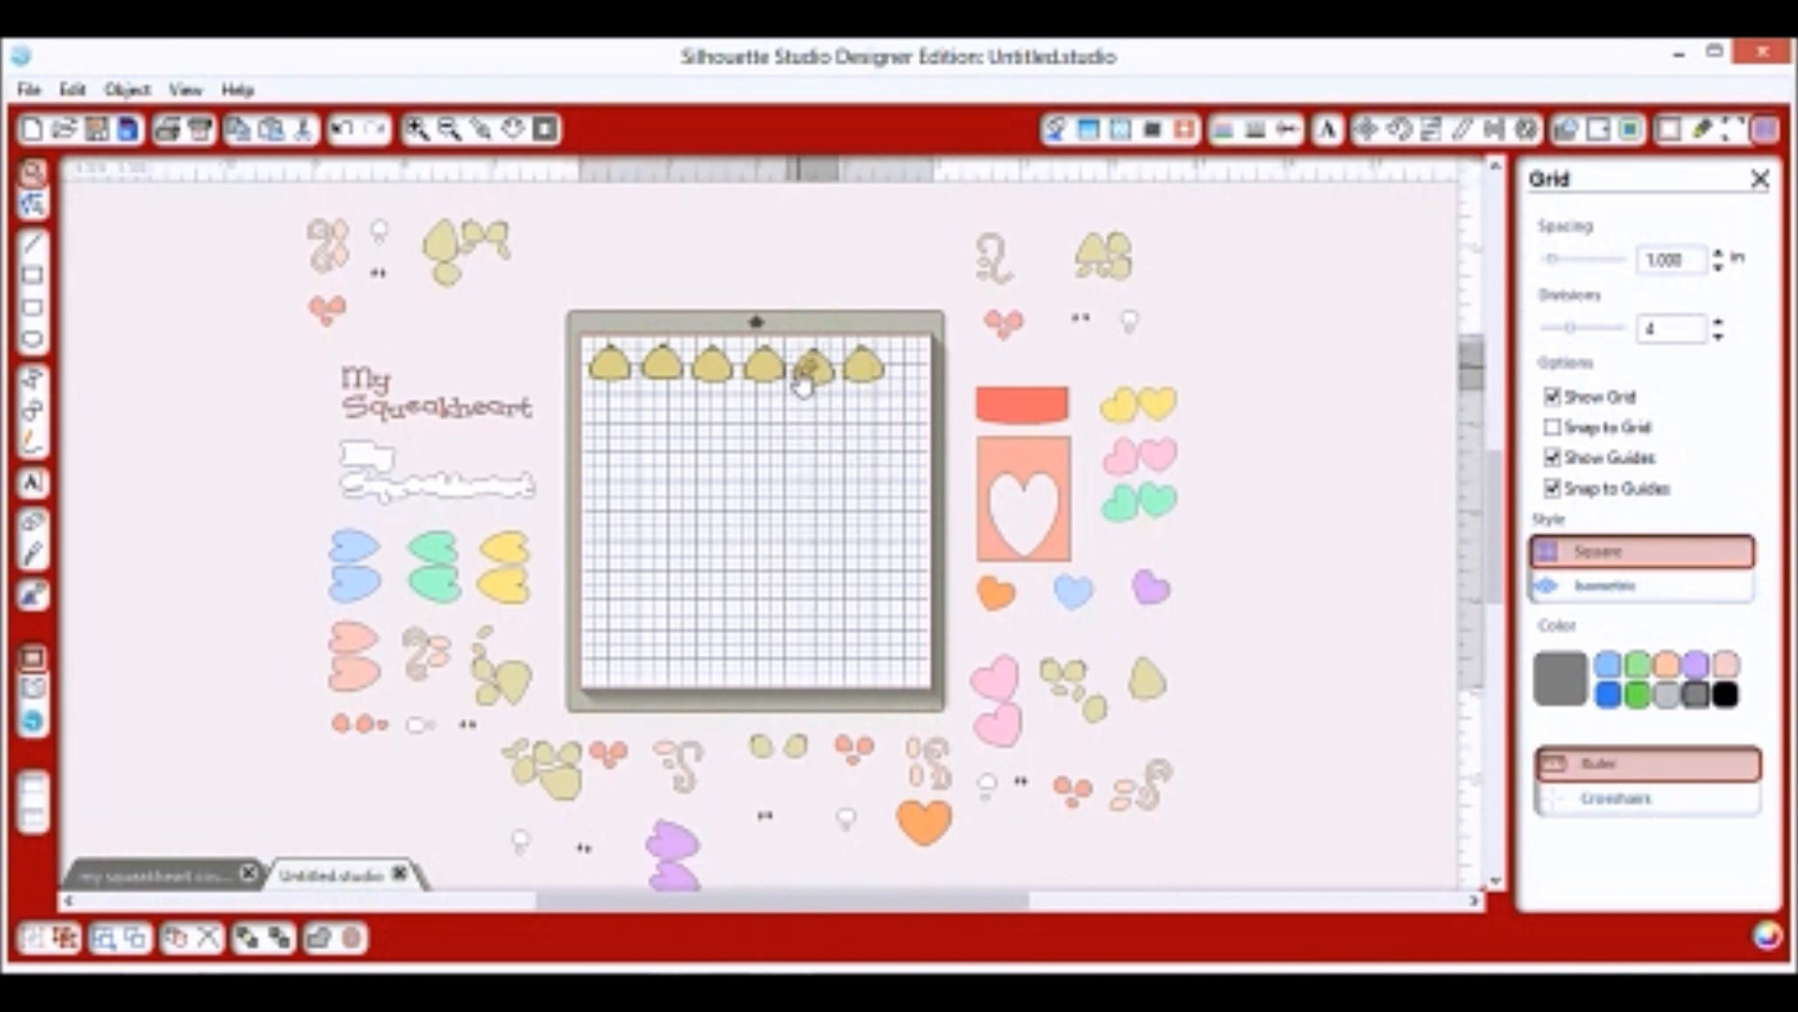
# Flip the second, fourth and sixth pieces vertically and nudge them to nest.
pyautogui.rightClick(675, 359)
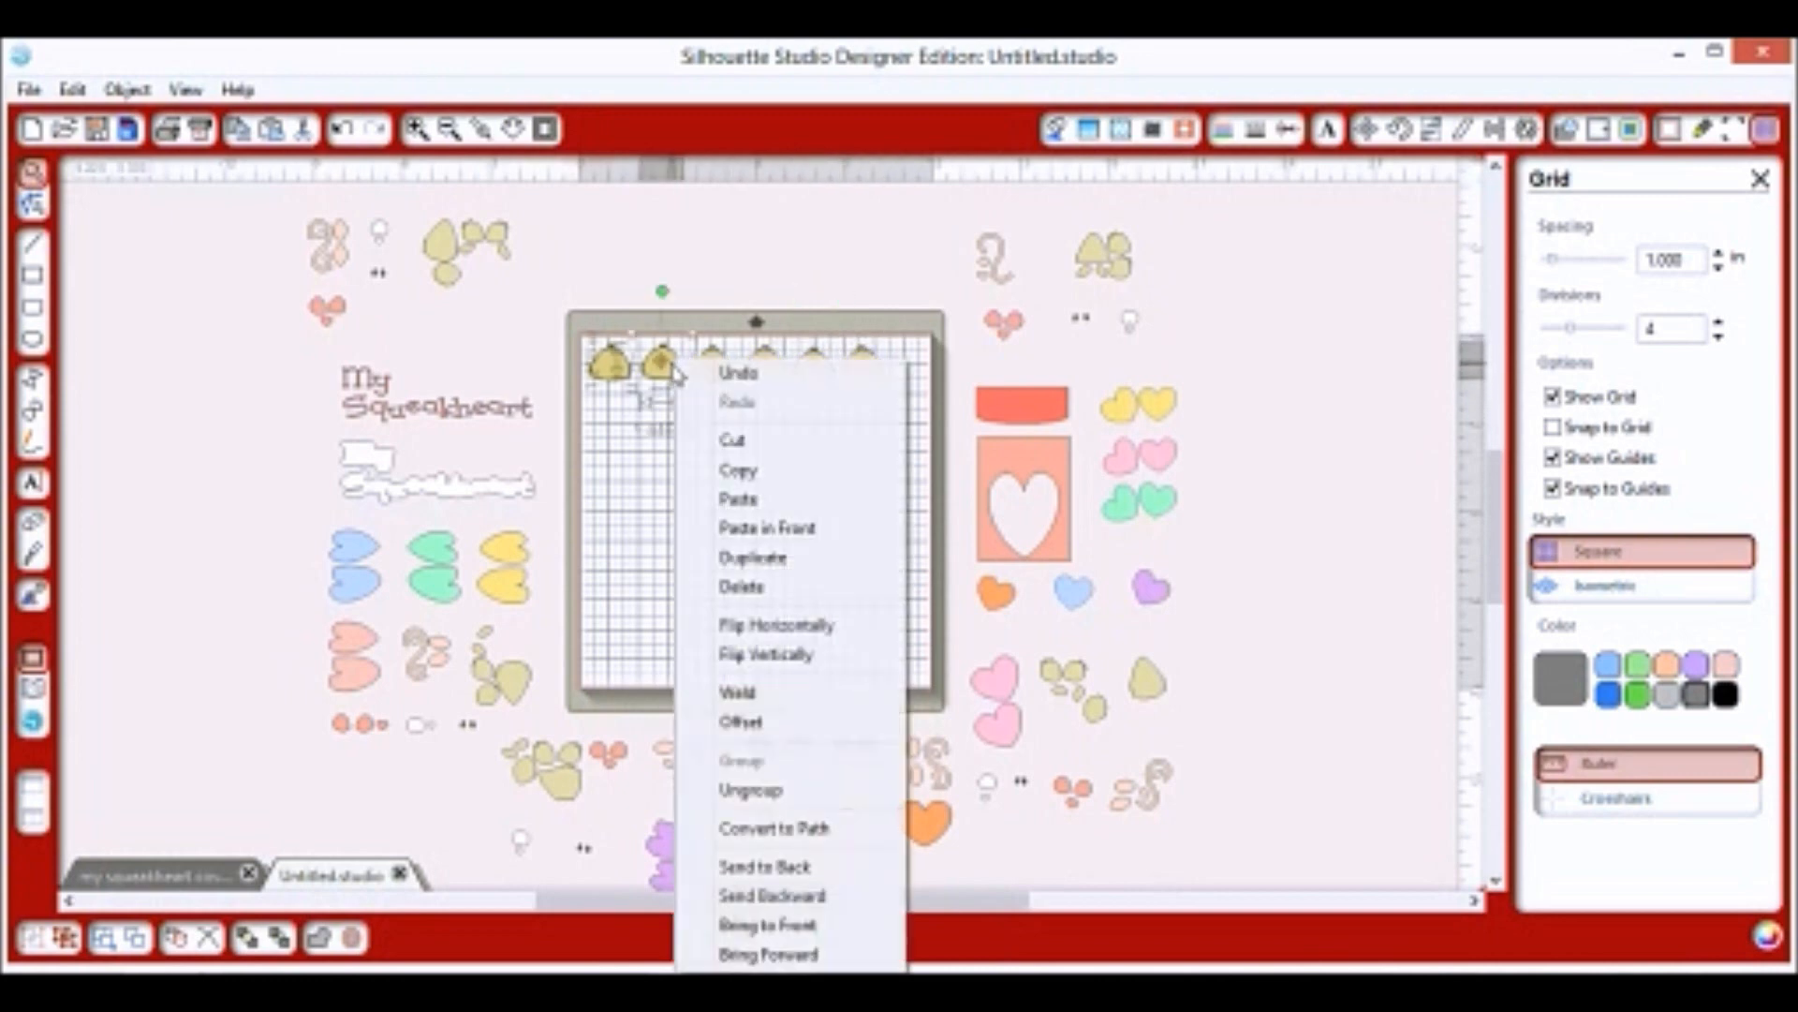
pyautogui.click(733, 656)
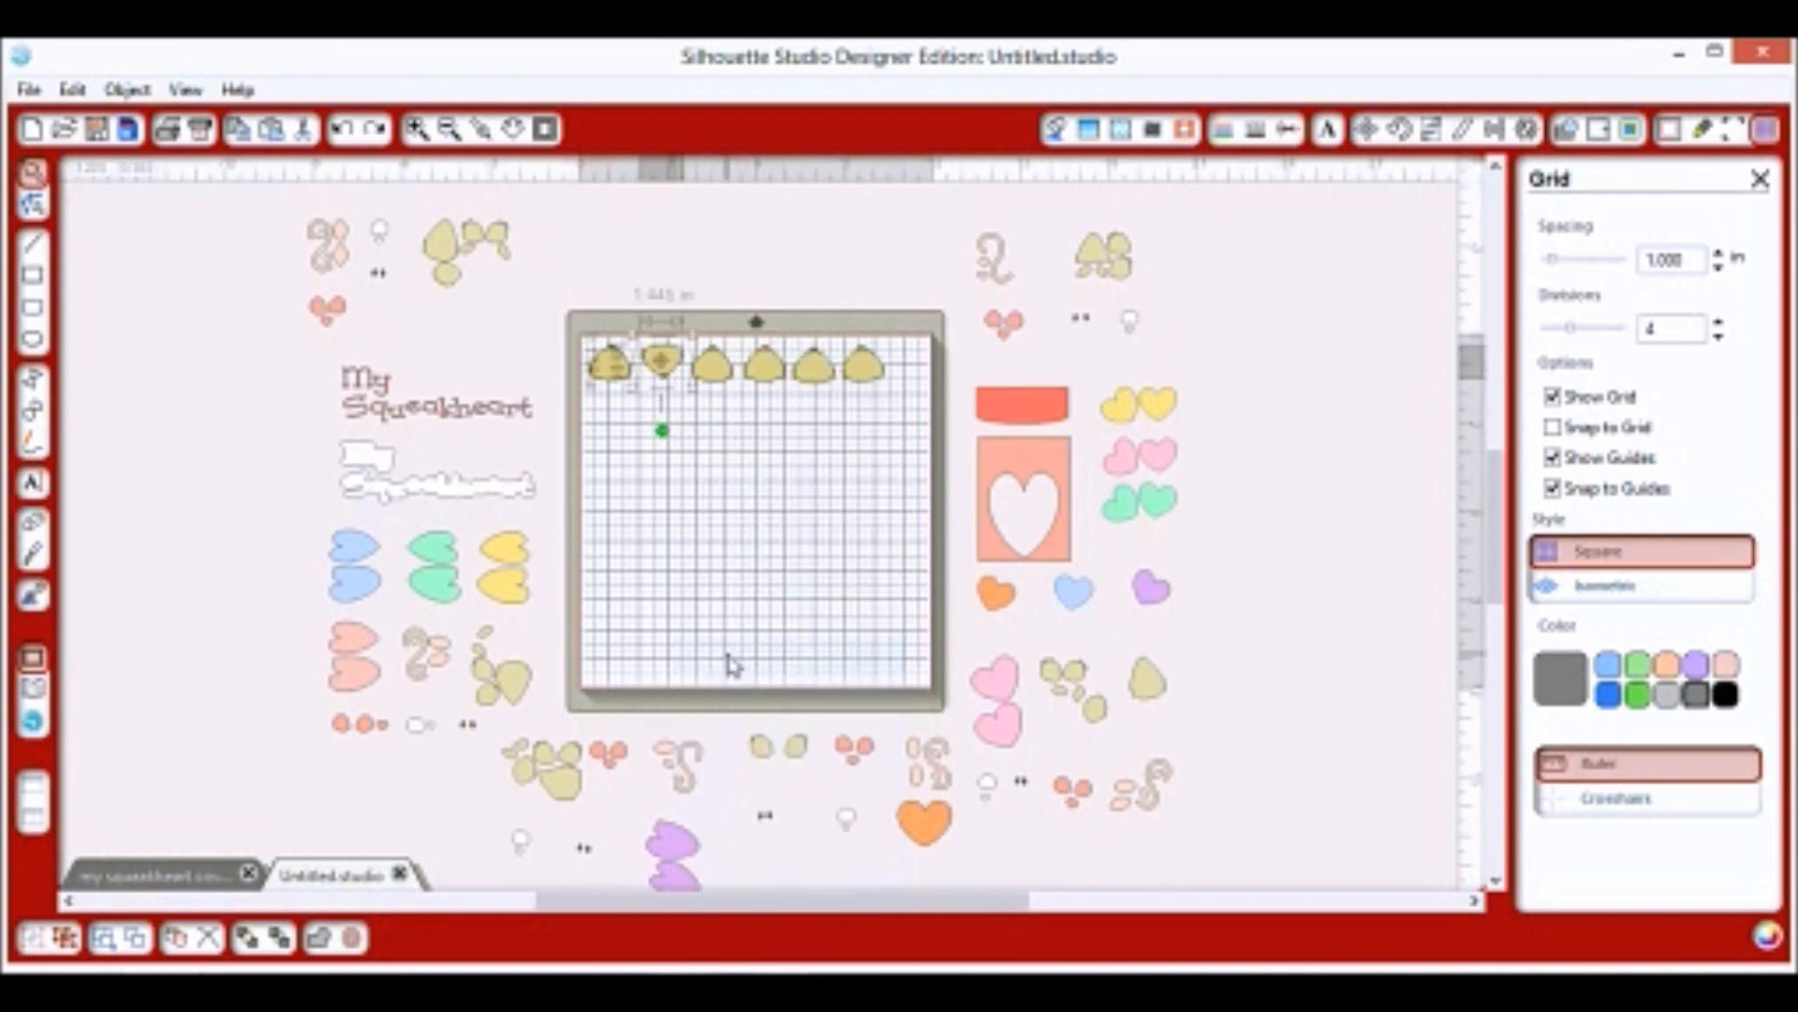
pyautogui.moveTo(669, 367); pyautogui.dragTo(708, 386)
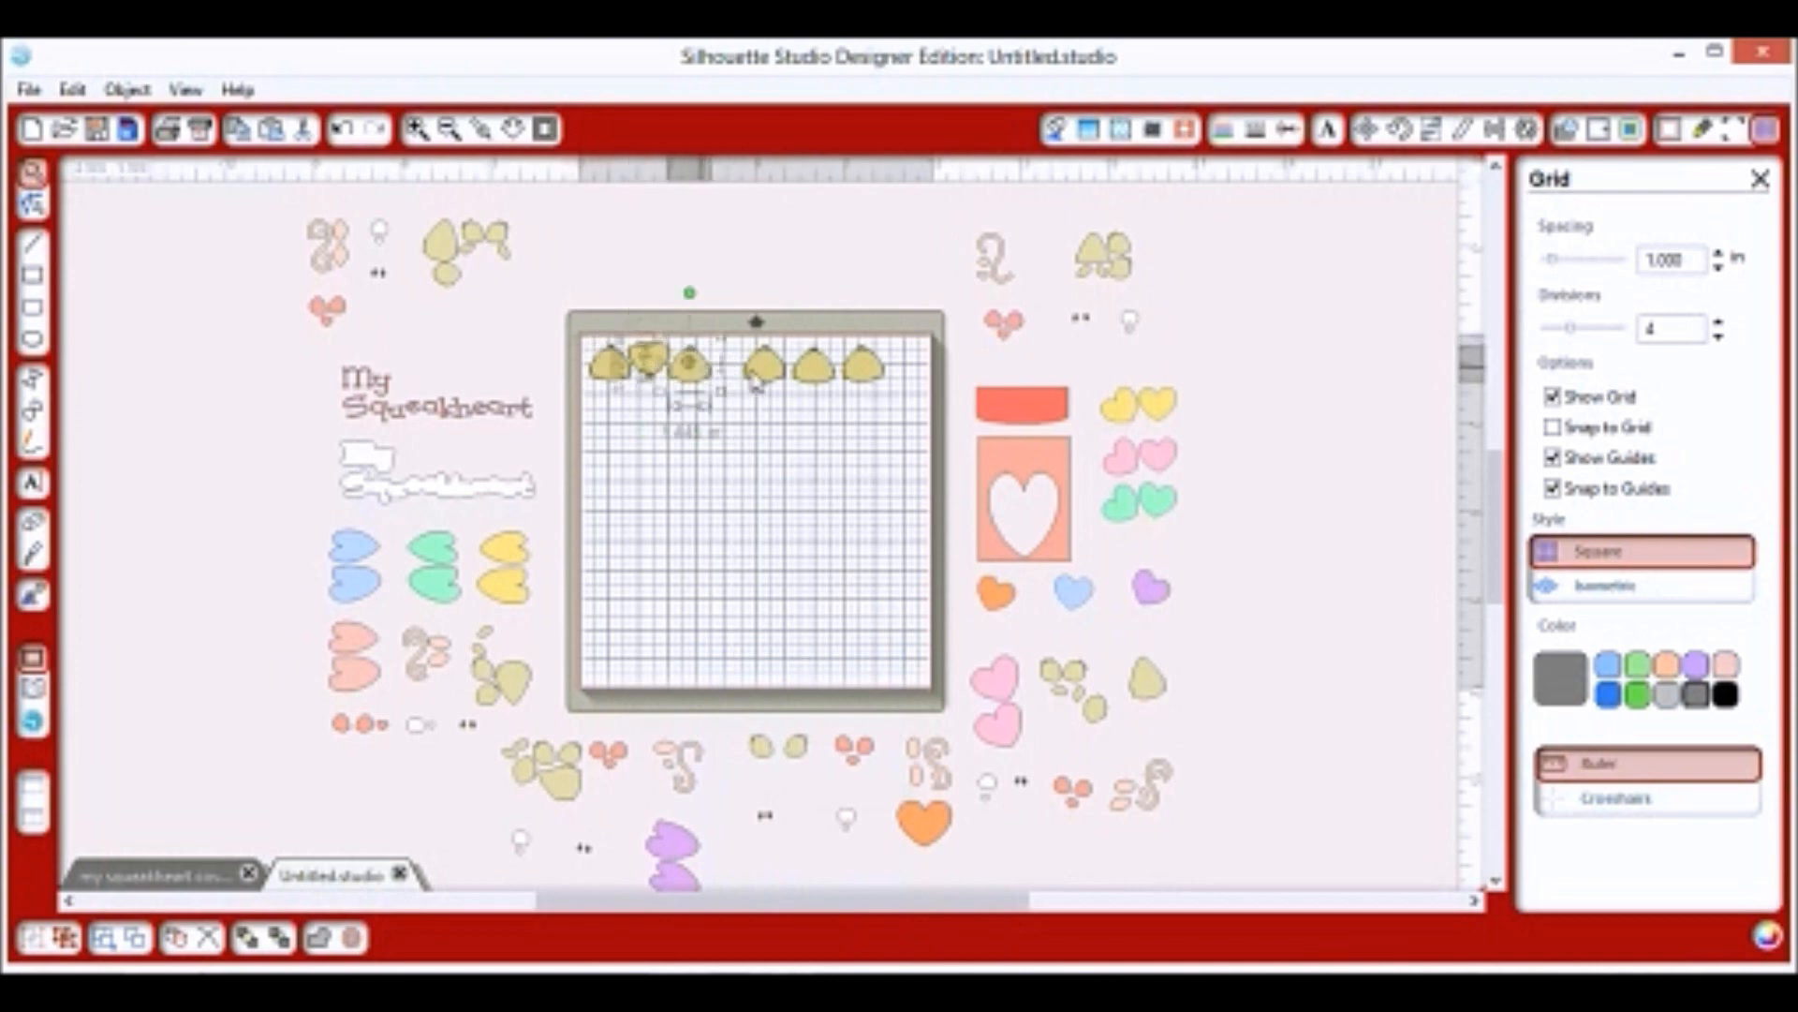
pyautogui.moveTo(753, 374); pyautogui.dragTo(749, 366)
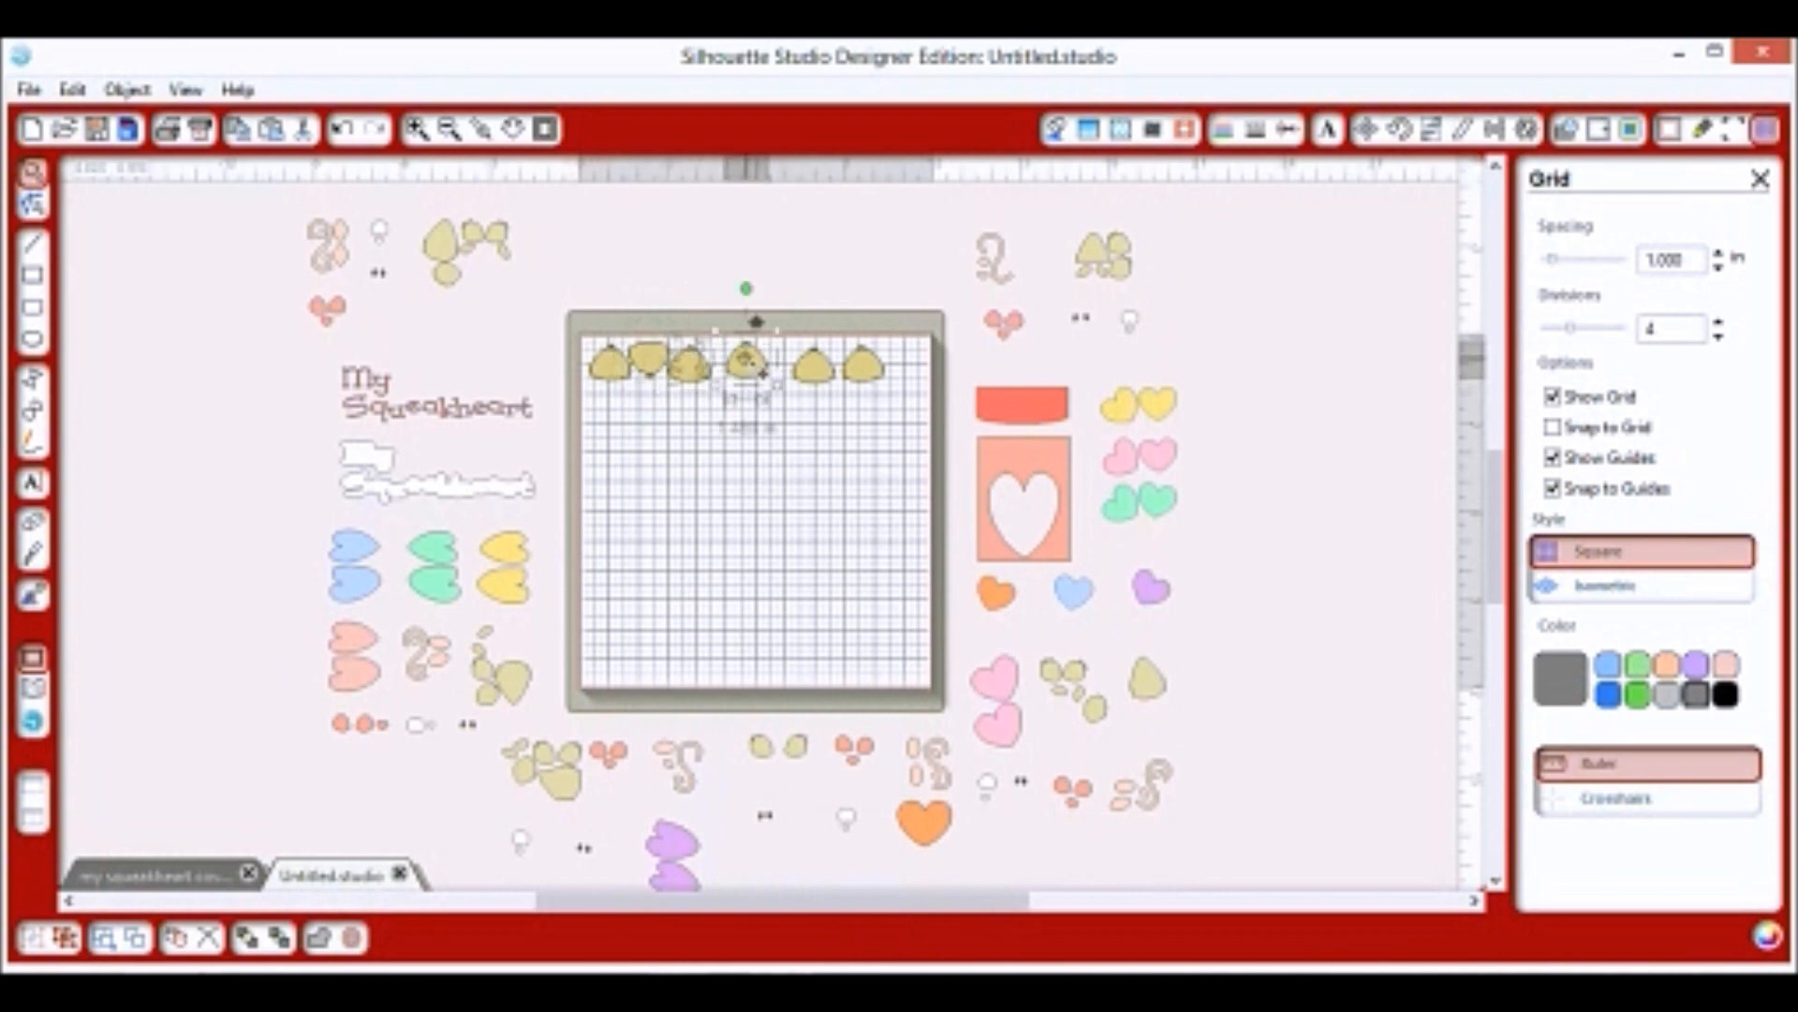
pyautogui.rightClick(770, 382)
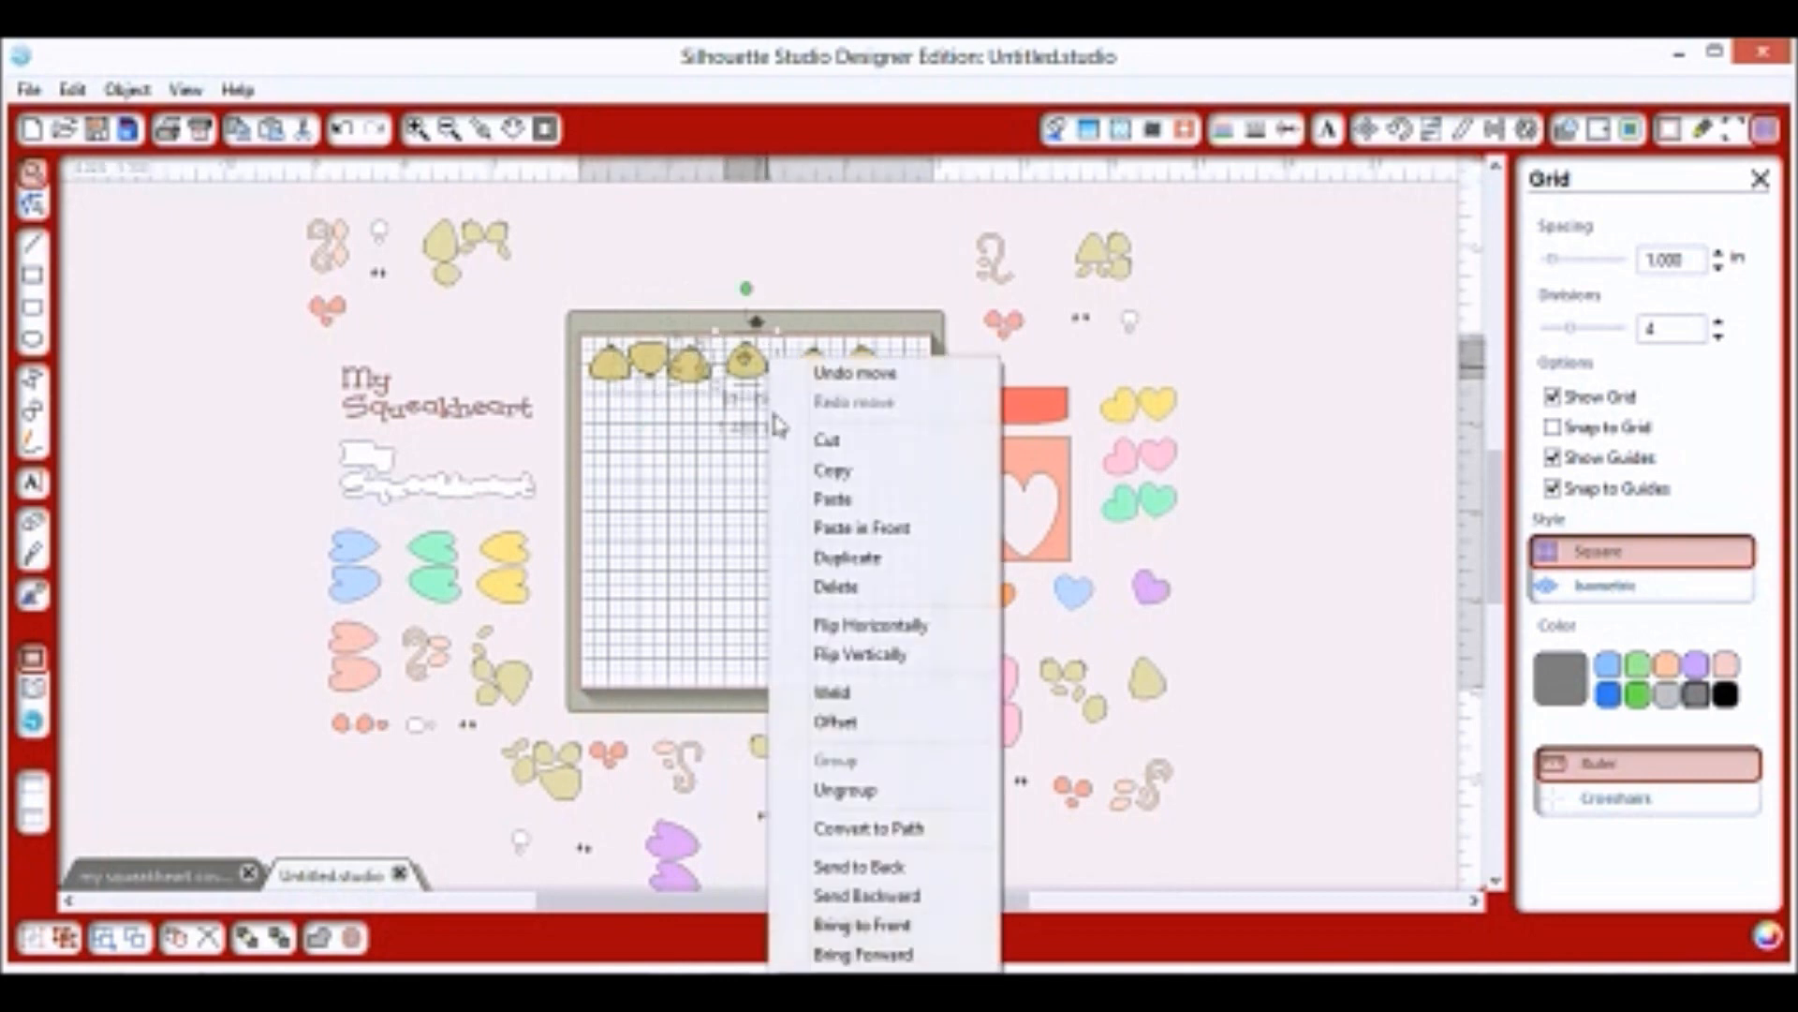
pyautogui.click(843, 655)
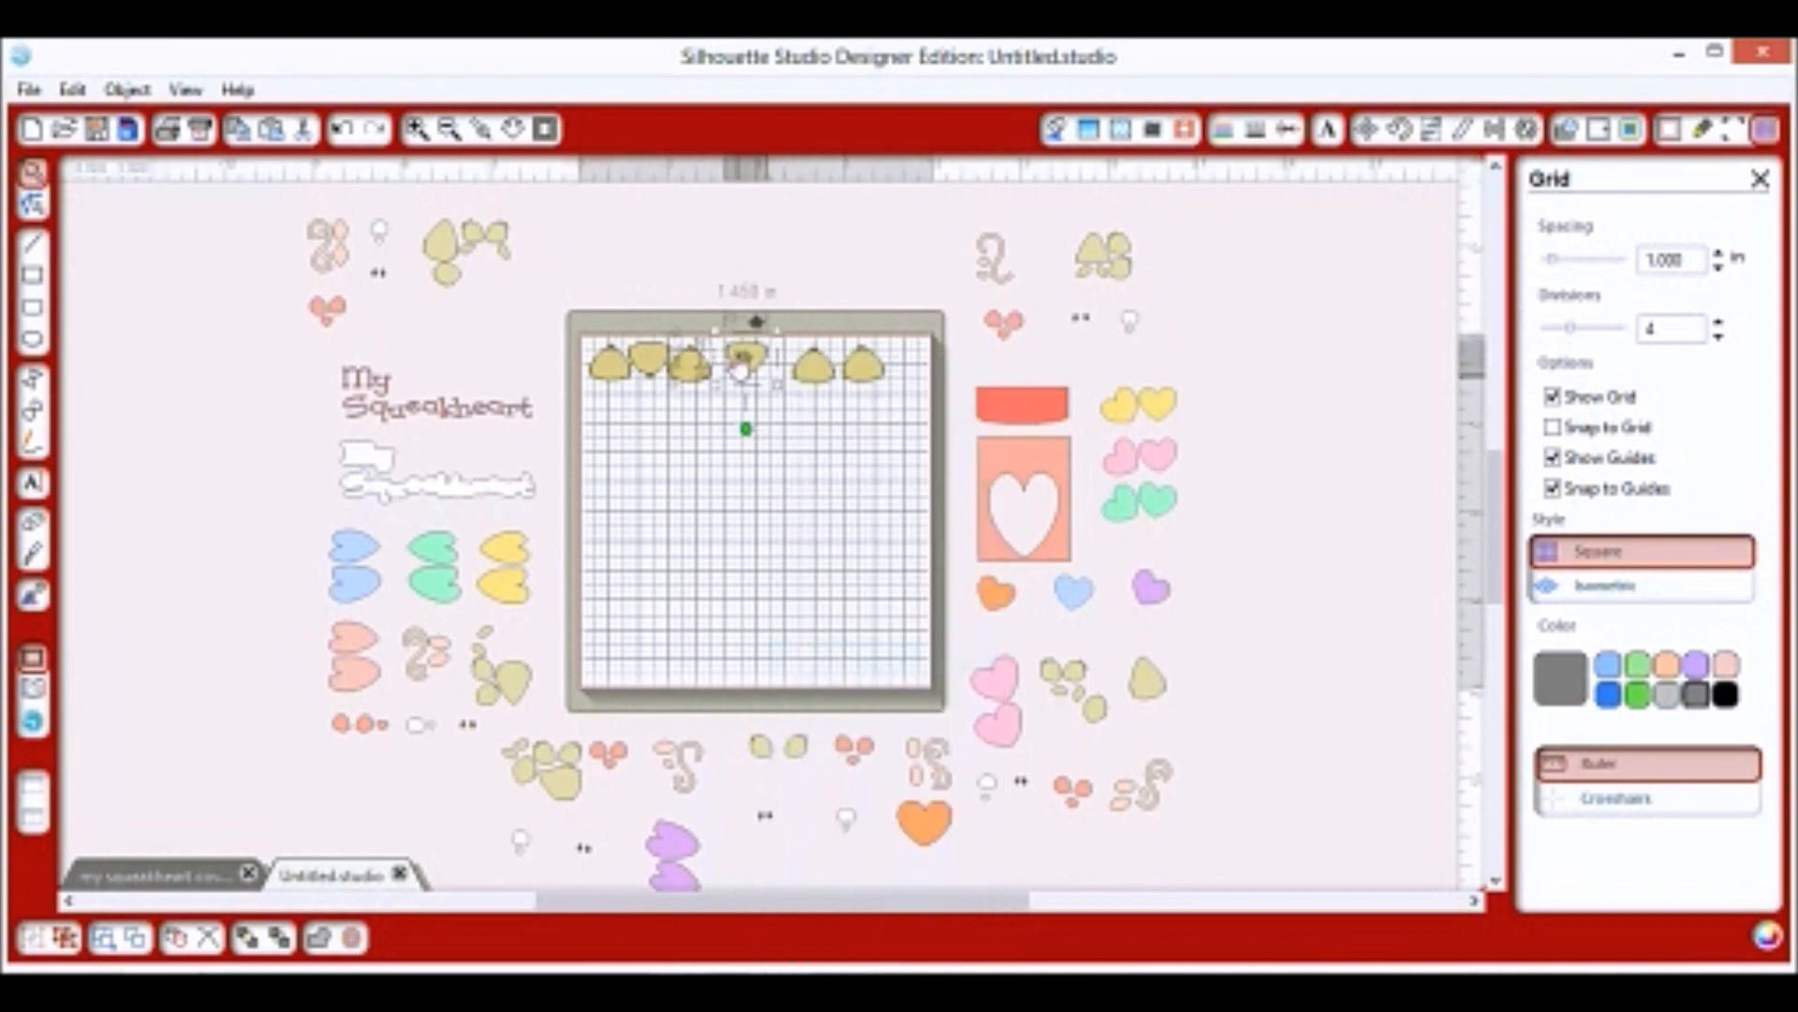
pyautogui.moveTo(745, 360); pyautogui.dragTo(845, 363)
pyautogui.rightClick(870, 351)
pyautogui.click(964, 647)
pyautogui.moveTo(444, 281); pyautogui.dragTo(589, 415)
# Bring the remaining tan clusters and the two ear pieces onto the mat.
pyautogui.moveTo(775, 369); pyautogui.dragTo(775, 365)
pyautogui.moveTo(408, 203); pyautogui.dragTo(559, 324)
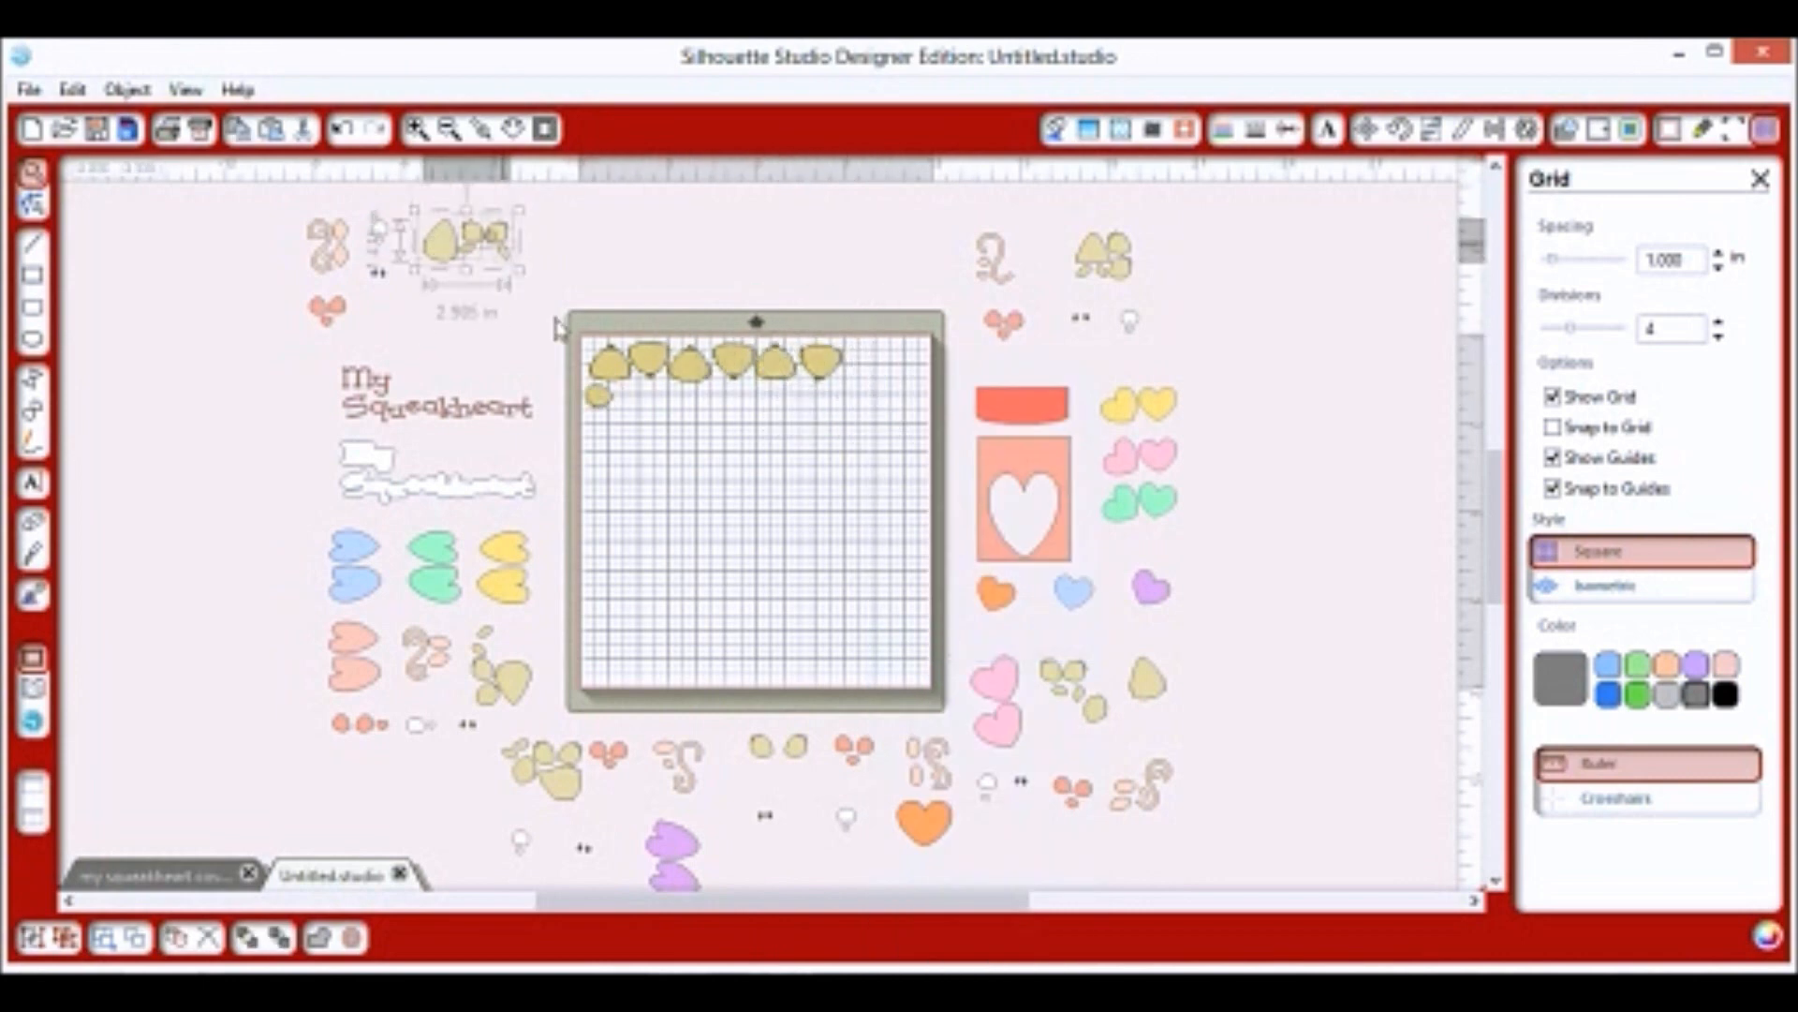
pyautogui.moveTo(444, 244); pyautogui.dragTo(642, 467)
pyautogui.moveTo(540, 707); pyautogui.dragTo(463, 623)
pyautogui.moveTo(482, 638); pyautogui.dragTo(772, 437)
pyautogui.moveTo(1110, 258); pyautogui.dragTo(851, 426)
pyautogui.moveTo(545, 766); pyautogui.dragTo(664, 549)
pyautogui.moveTo(1054, 676); pyautogui.dragTo(797, 577)
pyautogui.moveTo(768, 754); pyautogui.dragTo(762, 654)
pyautogui.scroll(-1, 631, 807)
pyautogui.scroll(3, 630, 807)
# Place the round, triangular and other tan pieces into a second row.
pyautogui.moveTo(911, 410); pyautogui.dragTo(504, 444)
pyautogui.click(655, 399)
pyautogui.click(586, 436)
pyautogui.moveTo(653, 475); pyautogui.dragTo(594, 383)
pyautogui.moveTo(659, 511); pyautogui.dragTo(564, 367)
pyautogui.moveTo(830, 521); pyautogui.dragTo(642, 397)
pyautogui.moveTo(781, 508); pyautogui.dragTo(692, 387)
pyautogui.moveTo(926, 461); pyautogui.dragTo(691, 435)
# Rotate the pear piece upside down and fit it with small ovals into the second row.
pyautogui.moveTo(614, 495); pyautogui.dragTo(566, 592)
pyautogui.click(564, 487)
pyautogui.moveTo(560, 493); pyautogui.dragTo(553, 437)
pyautogui.moveTo(770, 470); pyautogui.dragTo(588, 457)
pyautogui.moveTo(781, 442); pyautogui.dragTo(625, 455)
pyautogui.moveTo(961, 676); pyautogui.dragTo(736, 403)
pyautogui.moveTo(784, 543); pyautogui.dragTo(781, 381)
pyautogui.moveTo(857, 457); pyautogui.dragTo(753, 368)
pyautogui.moveTo(822, 489); pyautogui.dragTo(820, 362)
pyautogui.moveTo(562, 596); pyautogui.dragTo(781, 413)
pyautogui.moveTo(601, 507); pyautogui.dragTo(844, 379)
# Fit the paw pieces, rotated large paw and round toe into a third row.
pyautogui.moveTo(641, 609); pyautogui.dragTo(826, 409)
pyautogui.moveTo(808, 661); pyautogui.dragTo(702, 455)
pyautogui.moveTo(878, 722); pyautogui.dragTo(740, 460)
pyautogui.moveTo(624, 658); pyautogui.dragTo(803, 483)
pyautogui.moveTo(799, 406); pyautogui.dragTo(832, 413)
pyautogui.moveTo(803, 481); pyautogui.dragTo(803, 459)
pyautogui.moveTo(822, 695); pyautogui.dragTo(877, 365)
pyautogui.moveTo(575, 649); pyautogui.dragTo(880, 415)
pyautogui.moveTo(599, 611); pyautogui.dragTo(858, 446)
# Tuck two toe pieces and a small oval along the arrangement's right edge.
pyautogui.moveTo(799, 769); pyautogui.dragTo(907, 332)
pyautogui.moveTo(743, 768); pyautogui.dragTo(910, 376)
pyautogui.moveTo(859, 709); pyautogui.dragTo(917, 421)
pyautogui.click(981, 393)
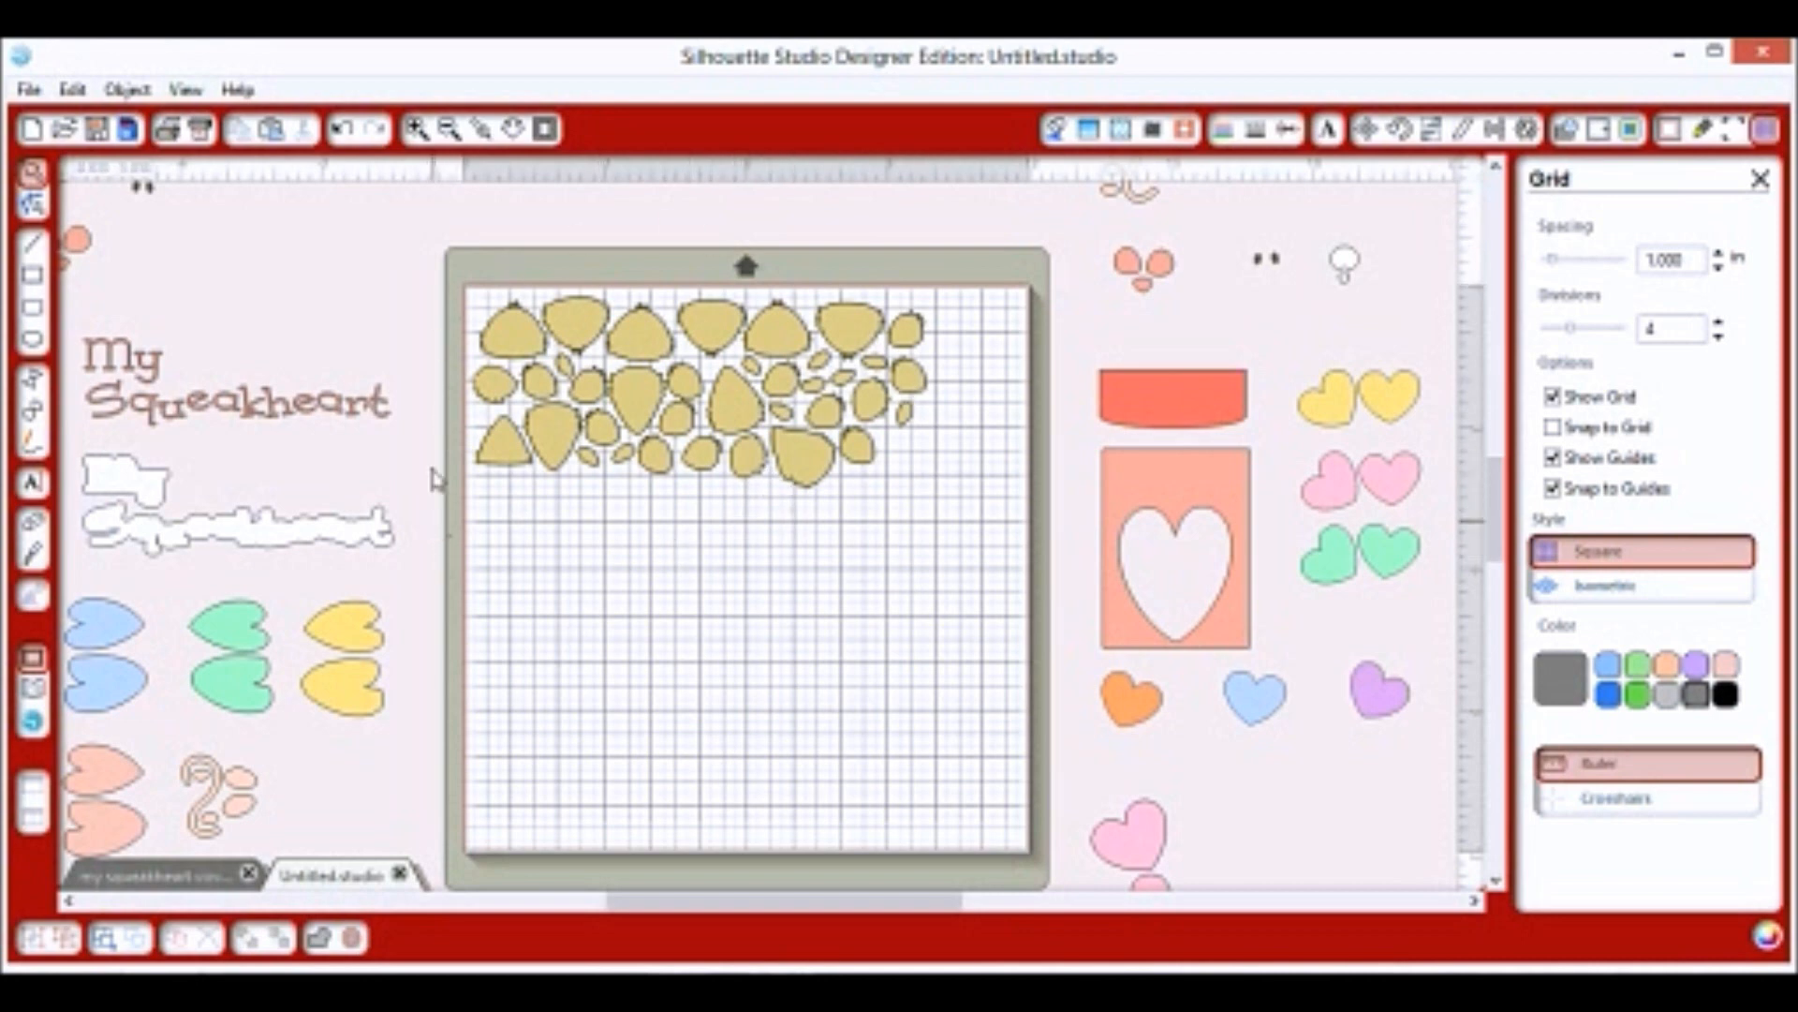
# Fill the packed tan pieces with white and bring a white ear piece onto the mat.
pyautogui.moveTo(422, 226); pyautogui.dragTo(950, 511)
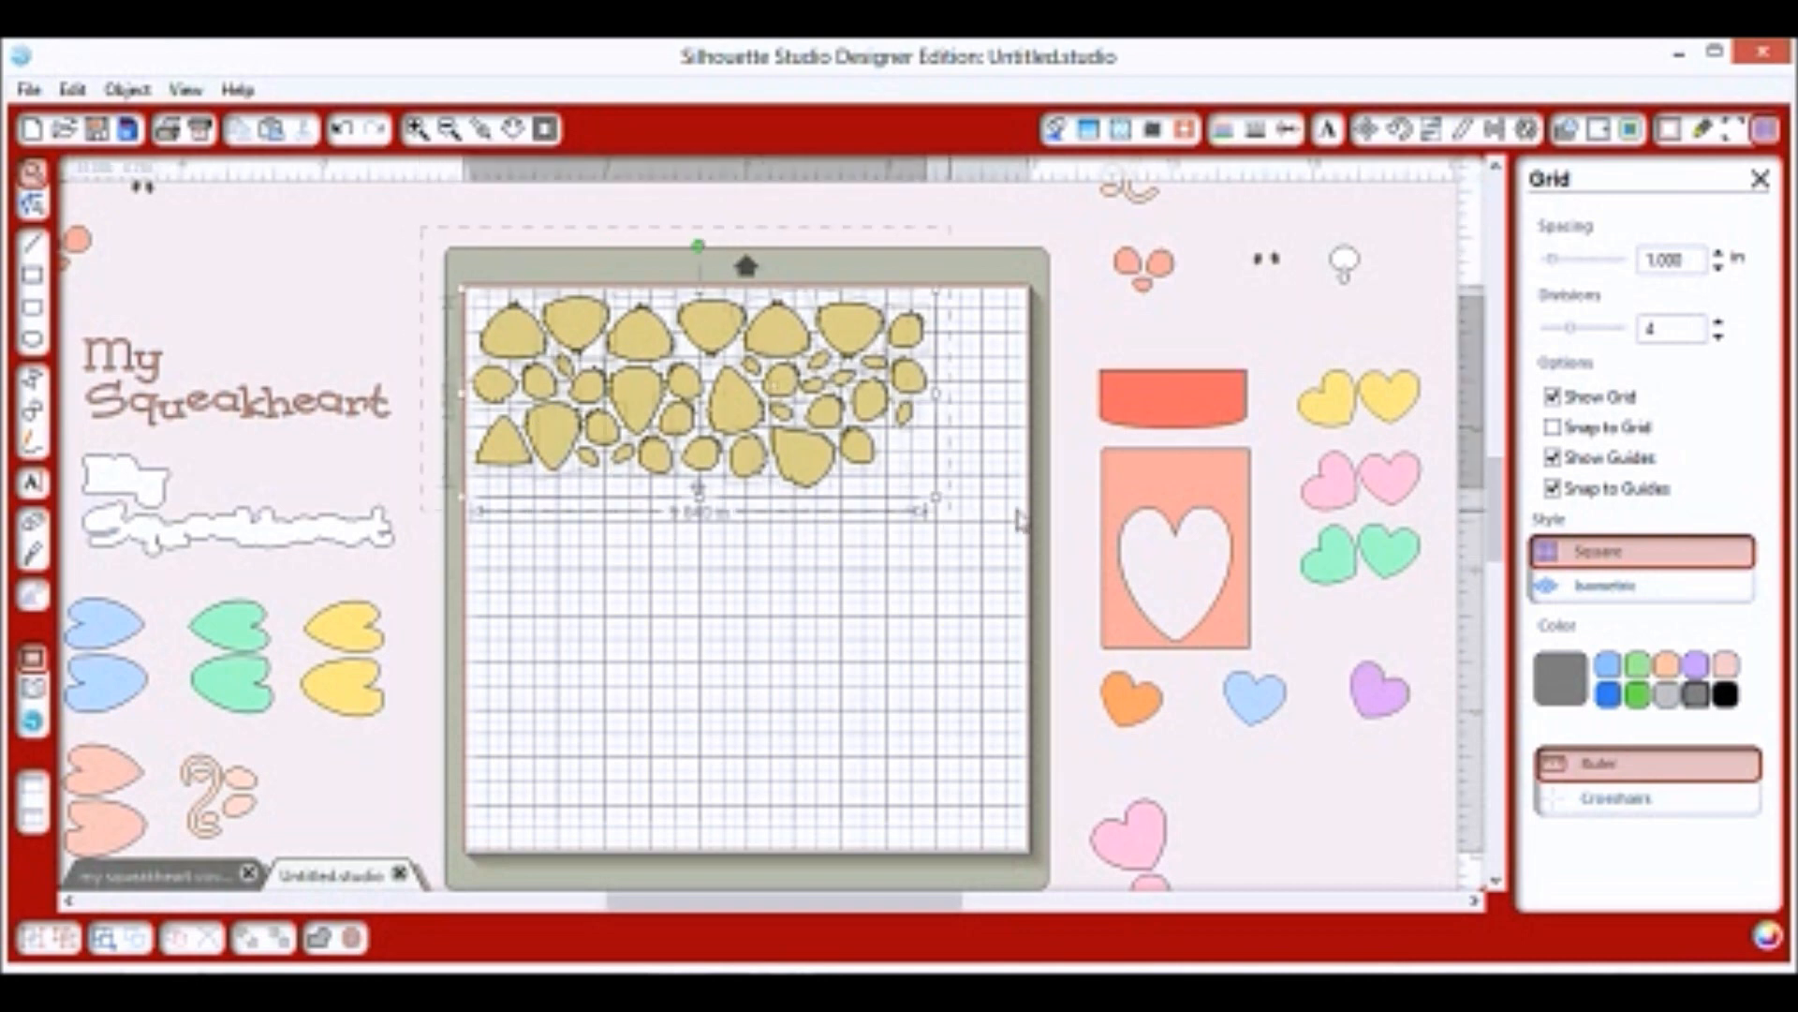
pyautogui.click(1060, 133)
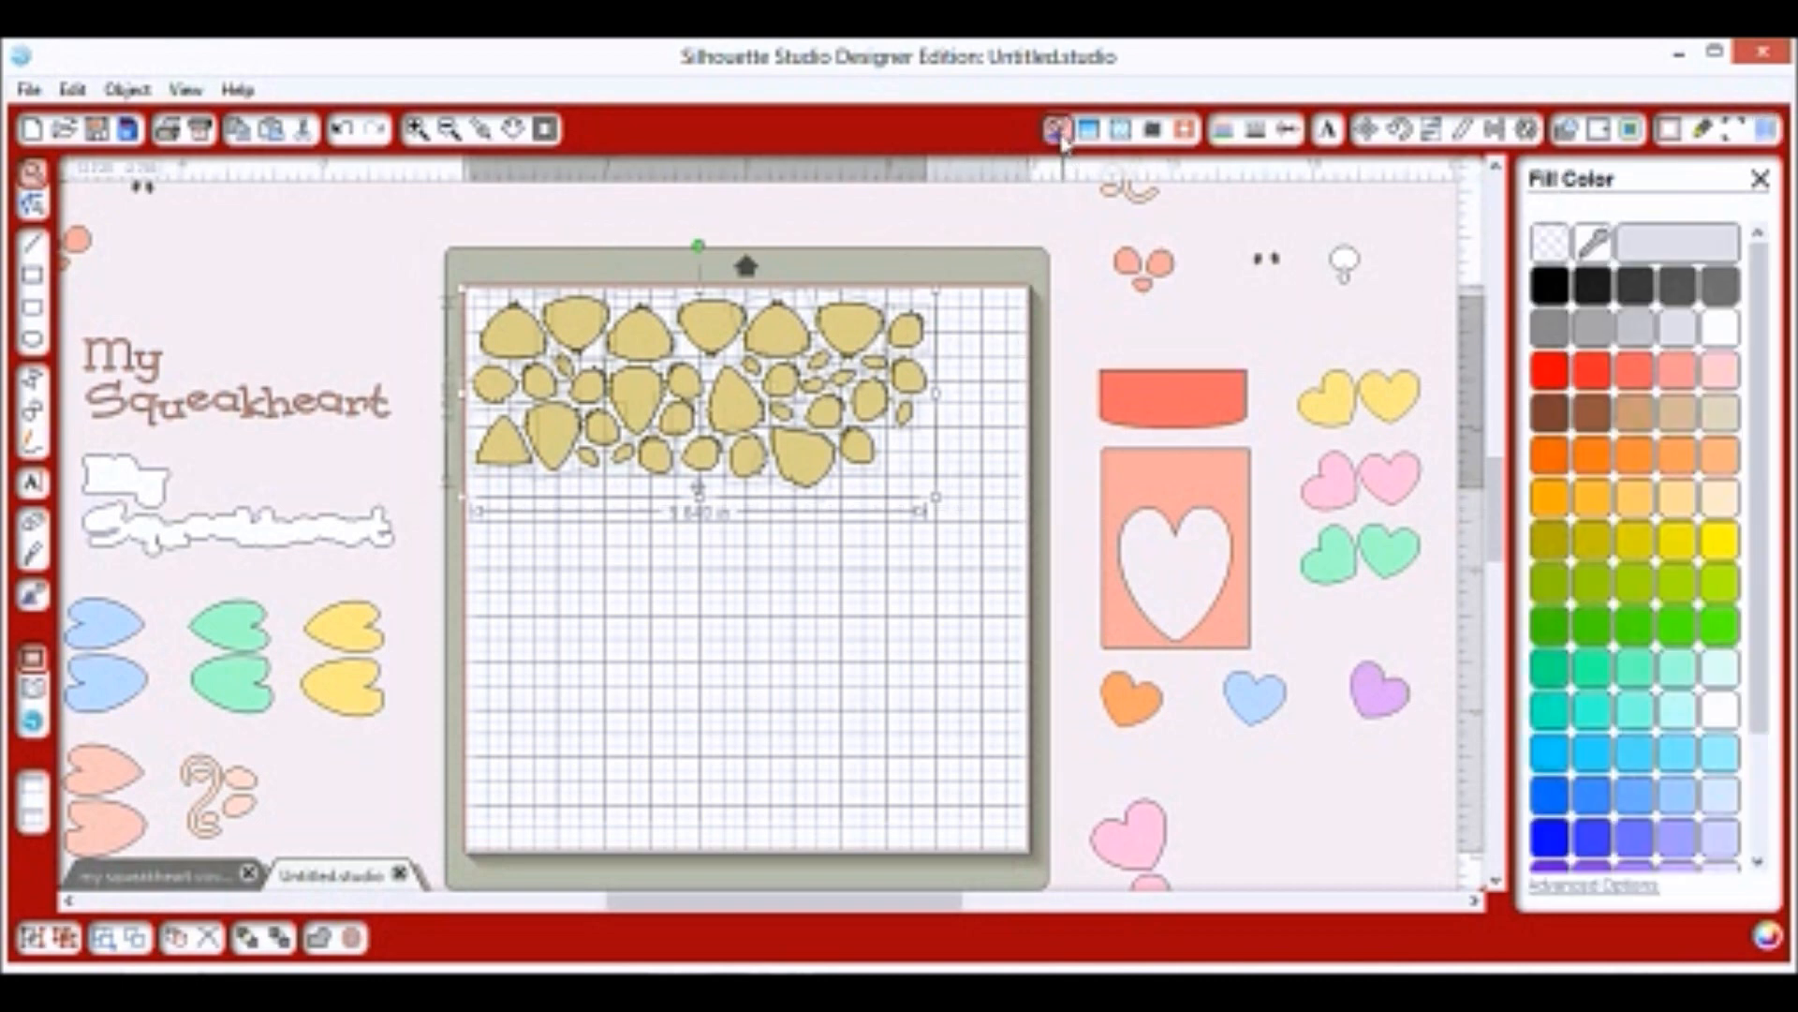
pyautogui.click(1719, 329)
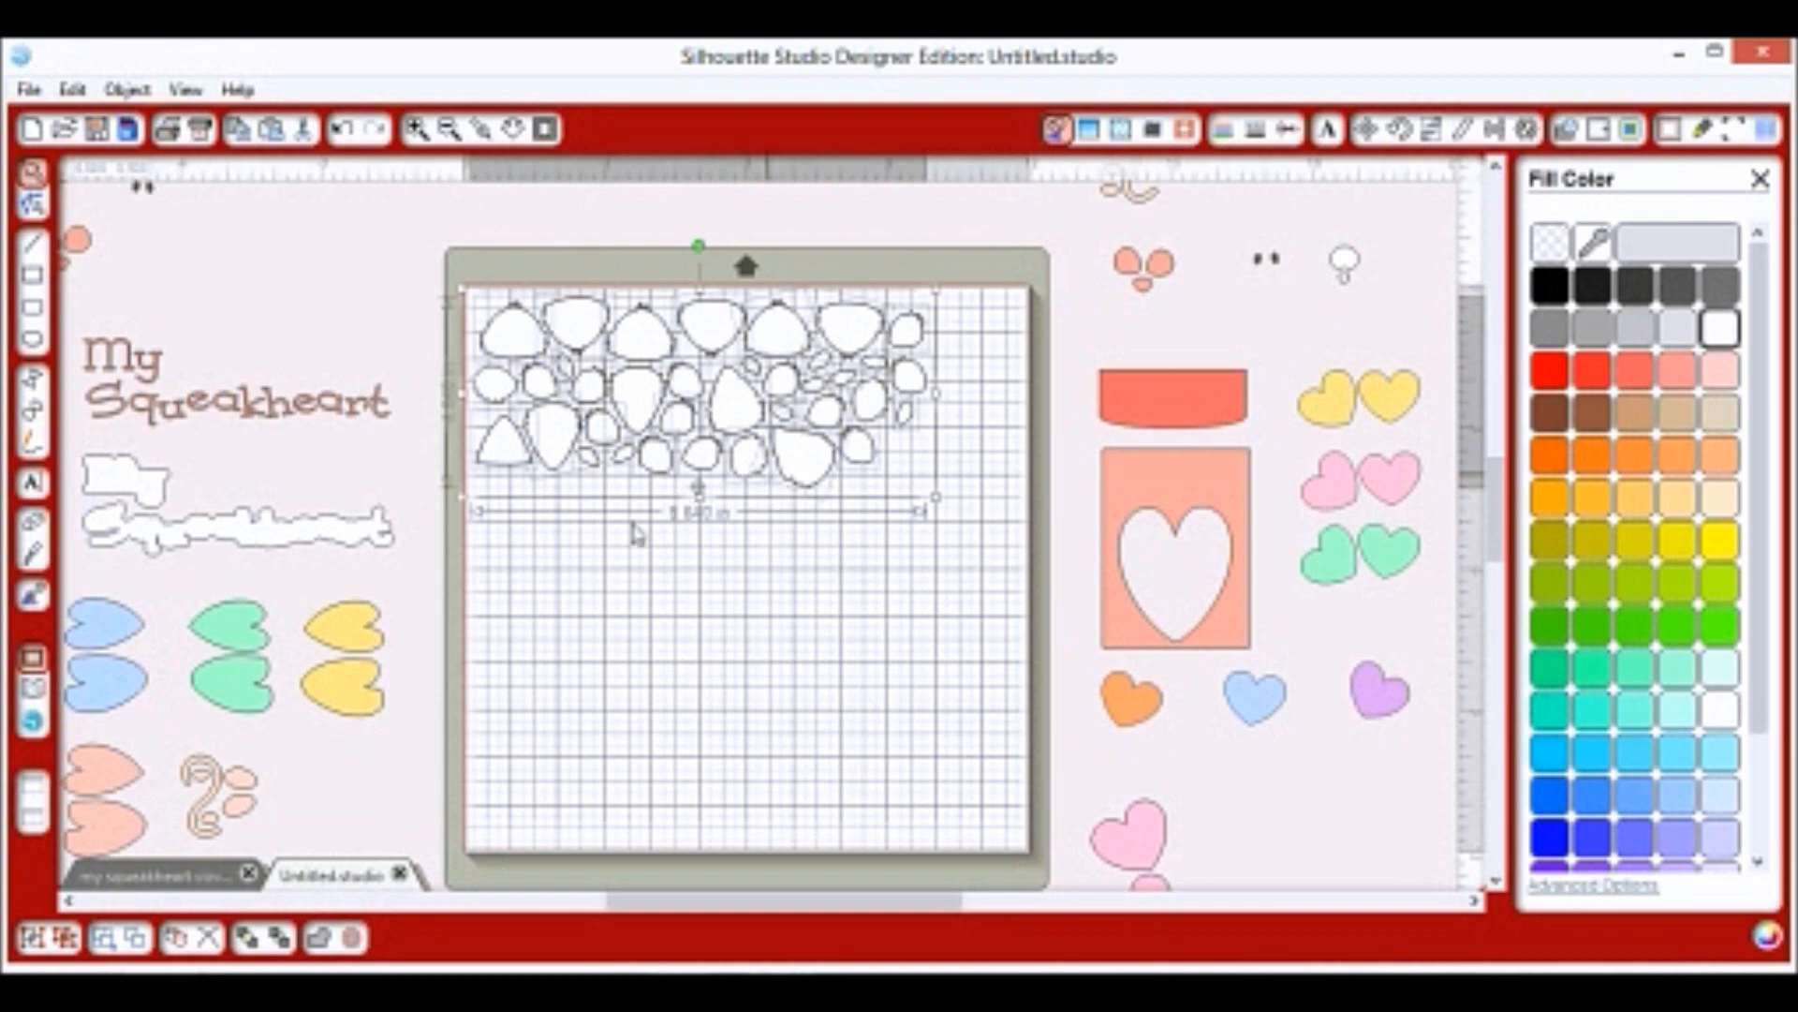
pyautogui.moveTo(1352, 257); pyautogui.dragTo(898, 440)
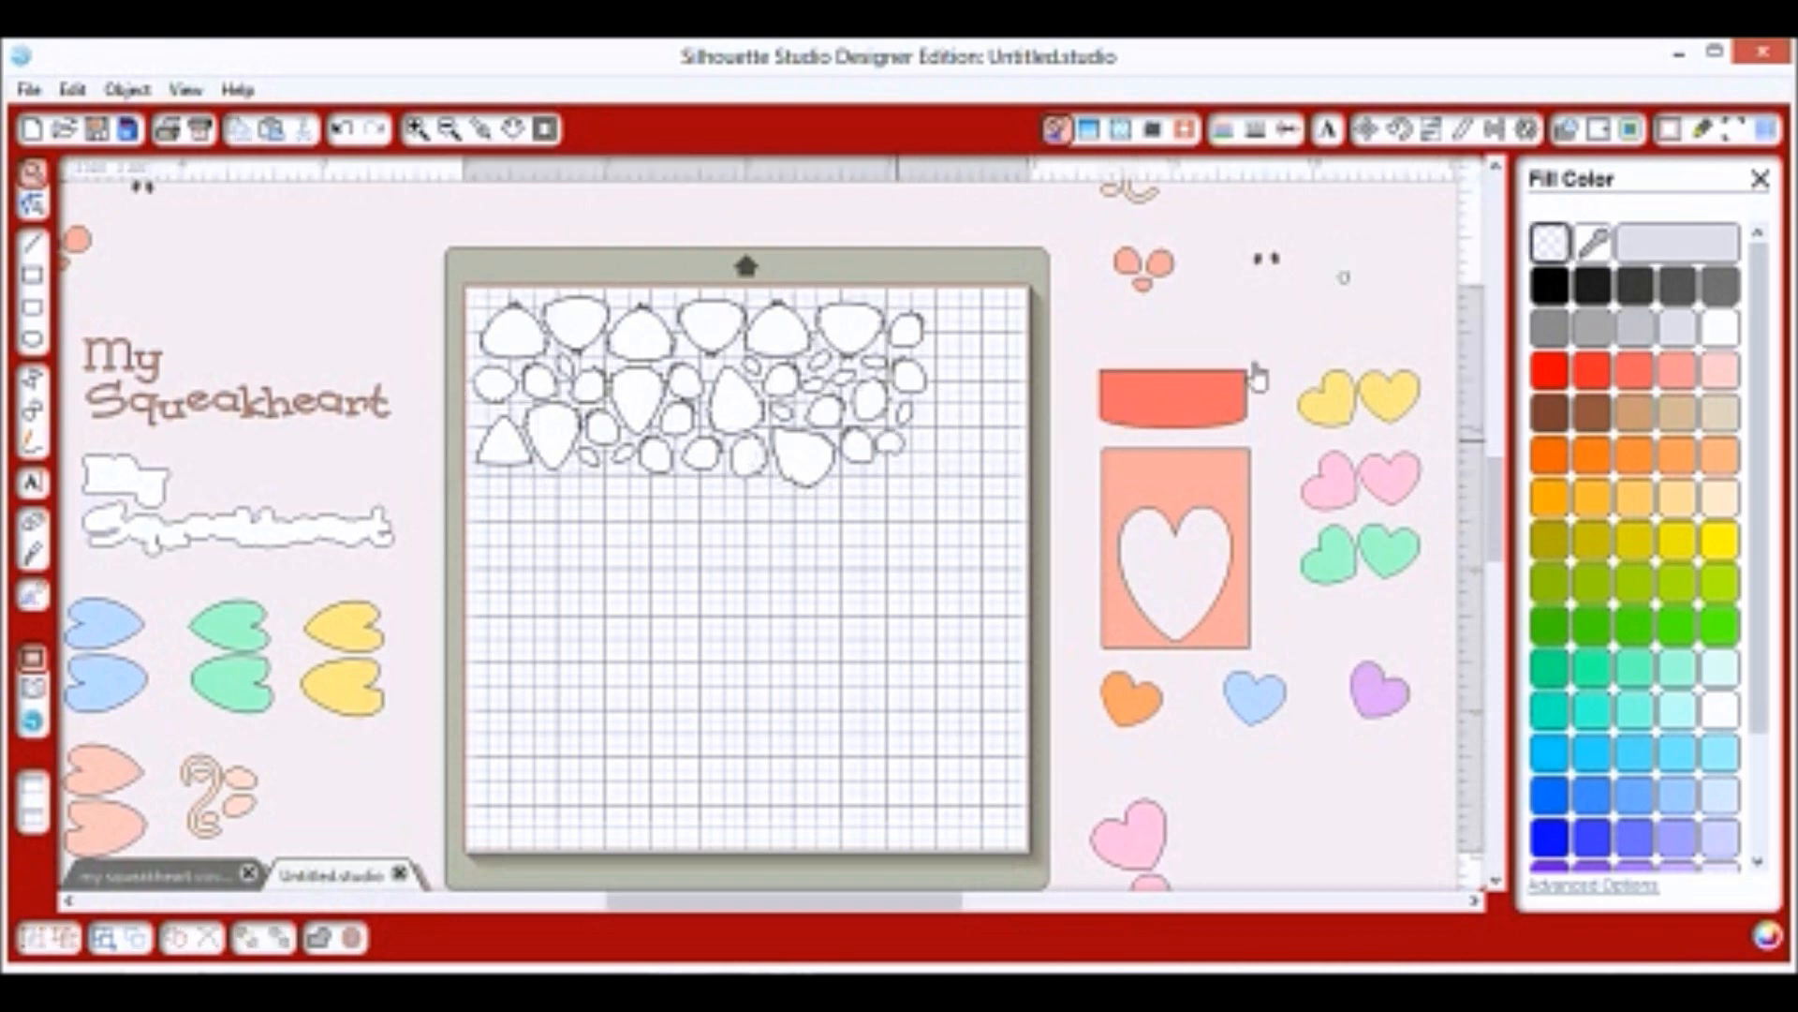
# Place the tiny white oval, the white Squeakheart shape and a small white shape below the pieces.
pyautogui.moveTo(1345, 280); pyautogui.dragTo(901, 468)
pyautogui.click(459, 198)
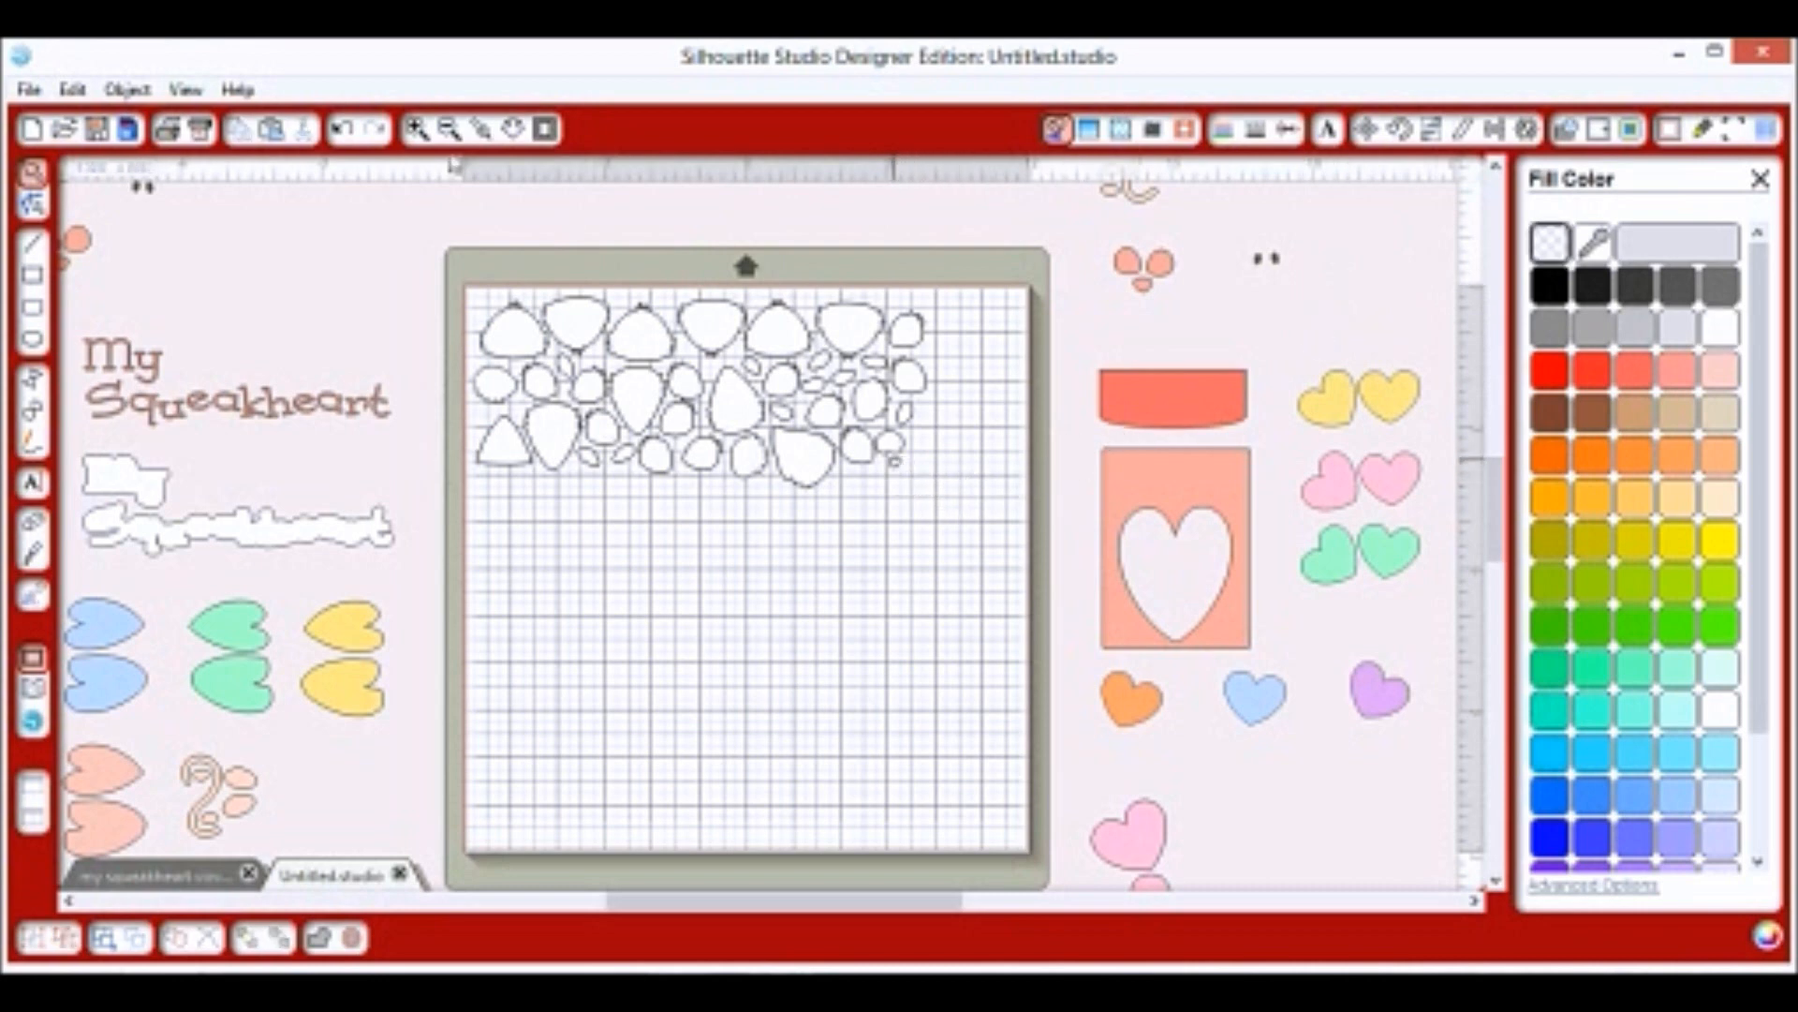
pyautogui.moveTo(220, 541); pyautogui.dragTo(640, 511)
pyautogui.click(271, 506)
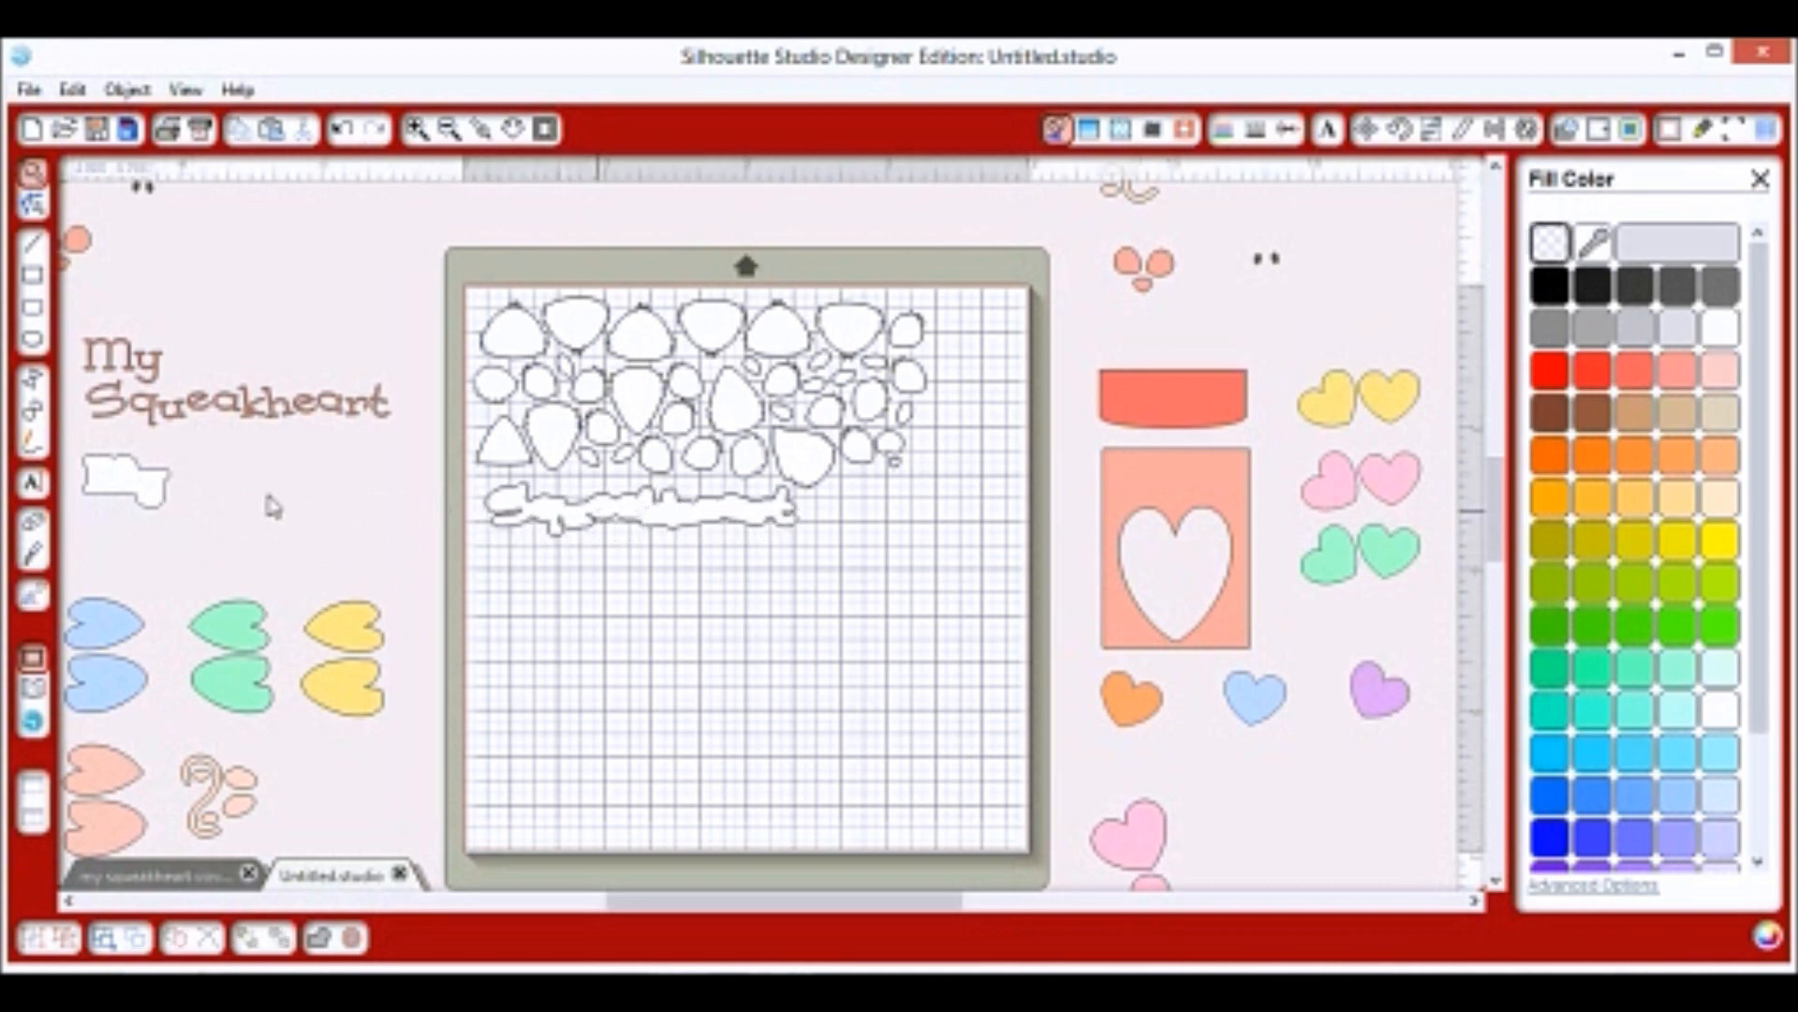
pyautogui.moveTo(154, 487); pyautogui.dragTo(878, 531)
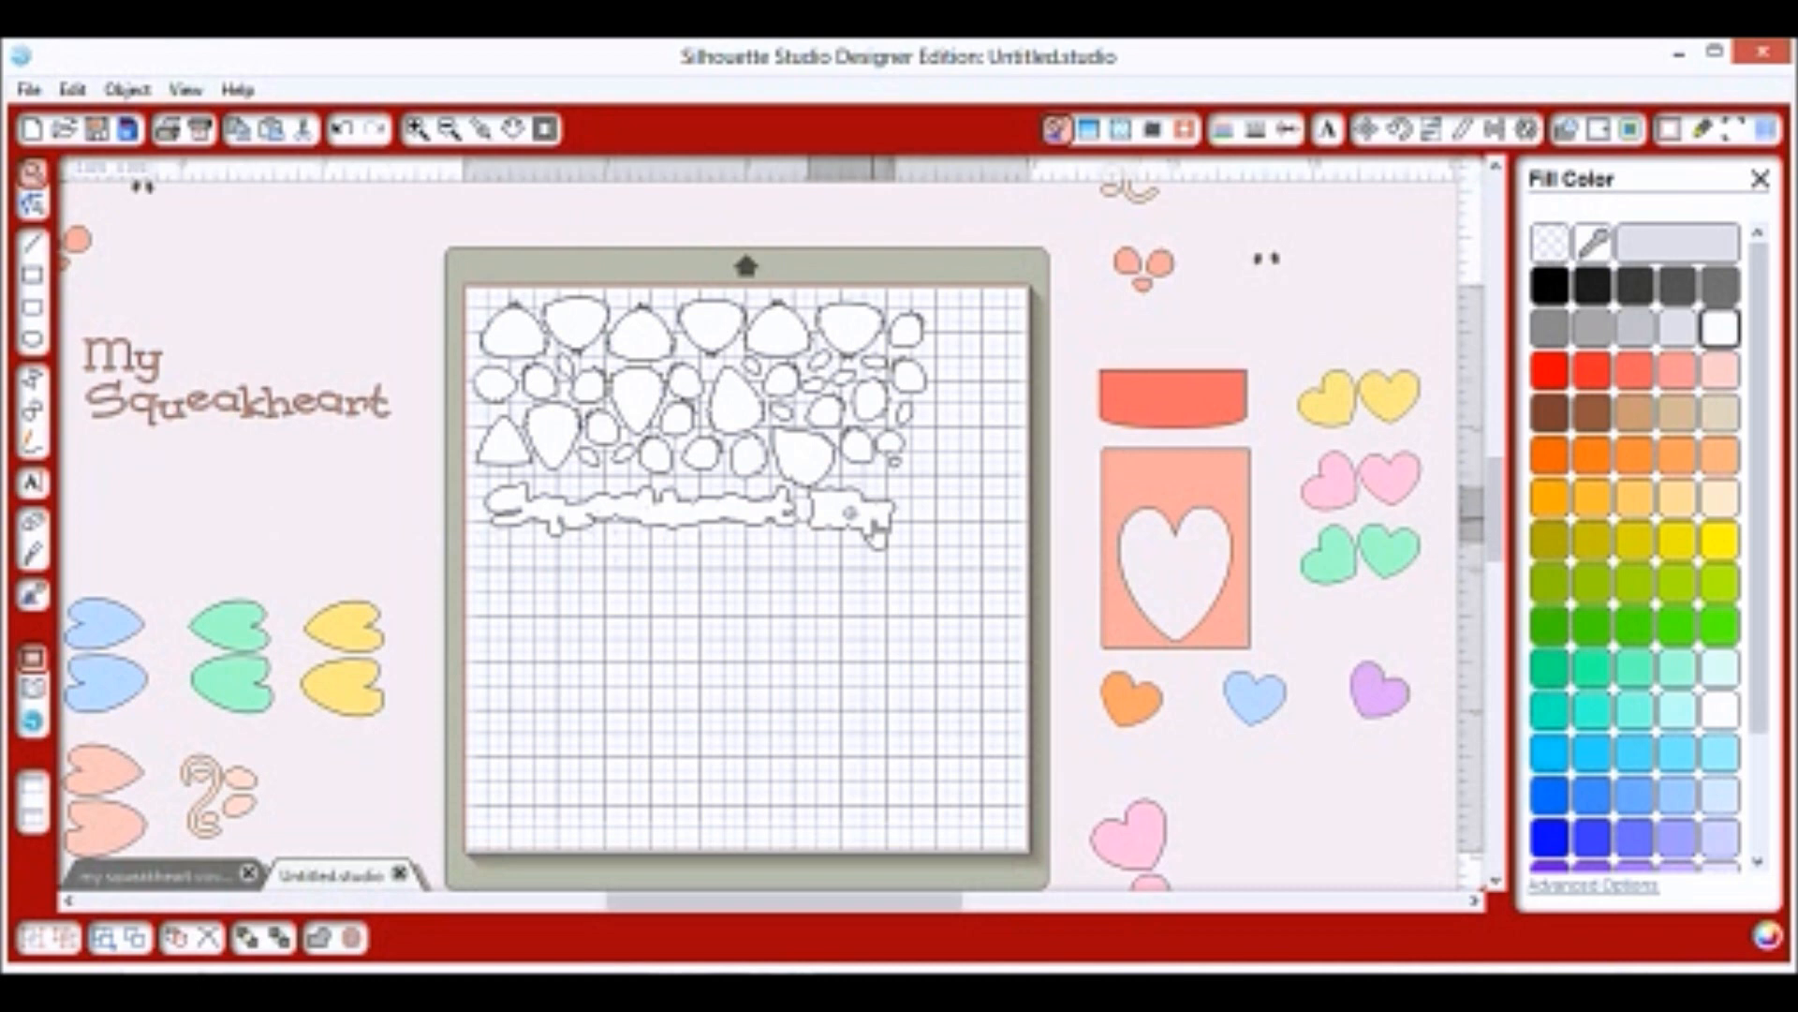
pyautogui.click(569, 539)
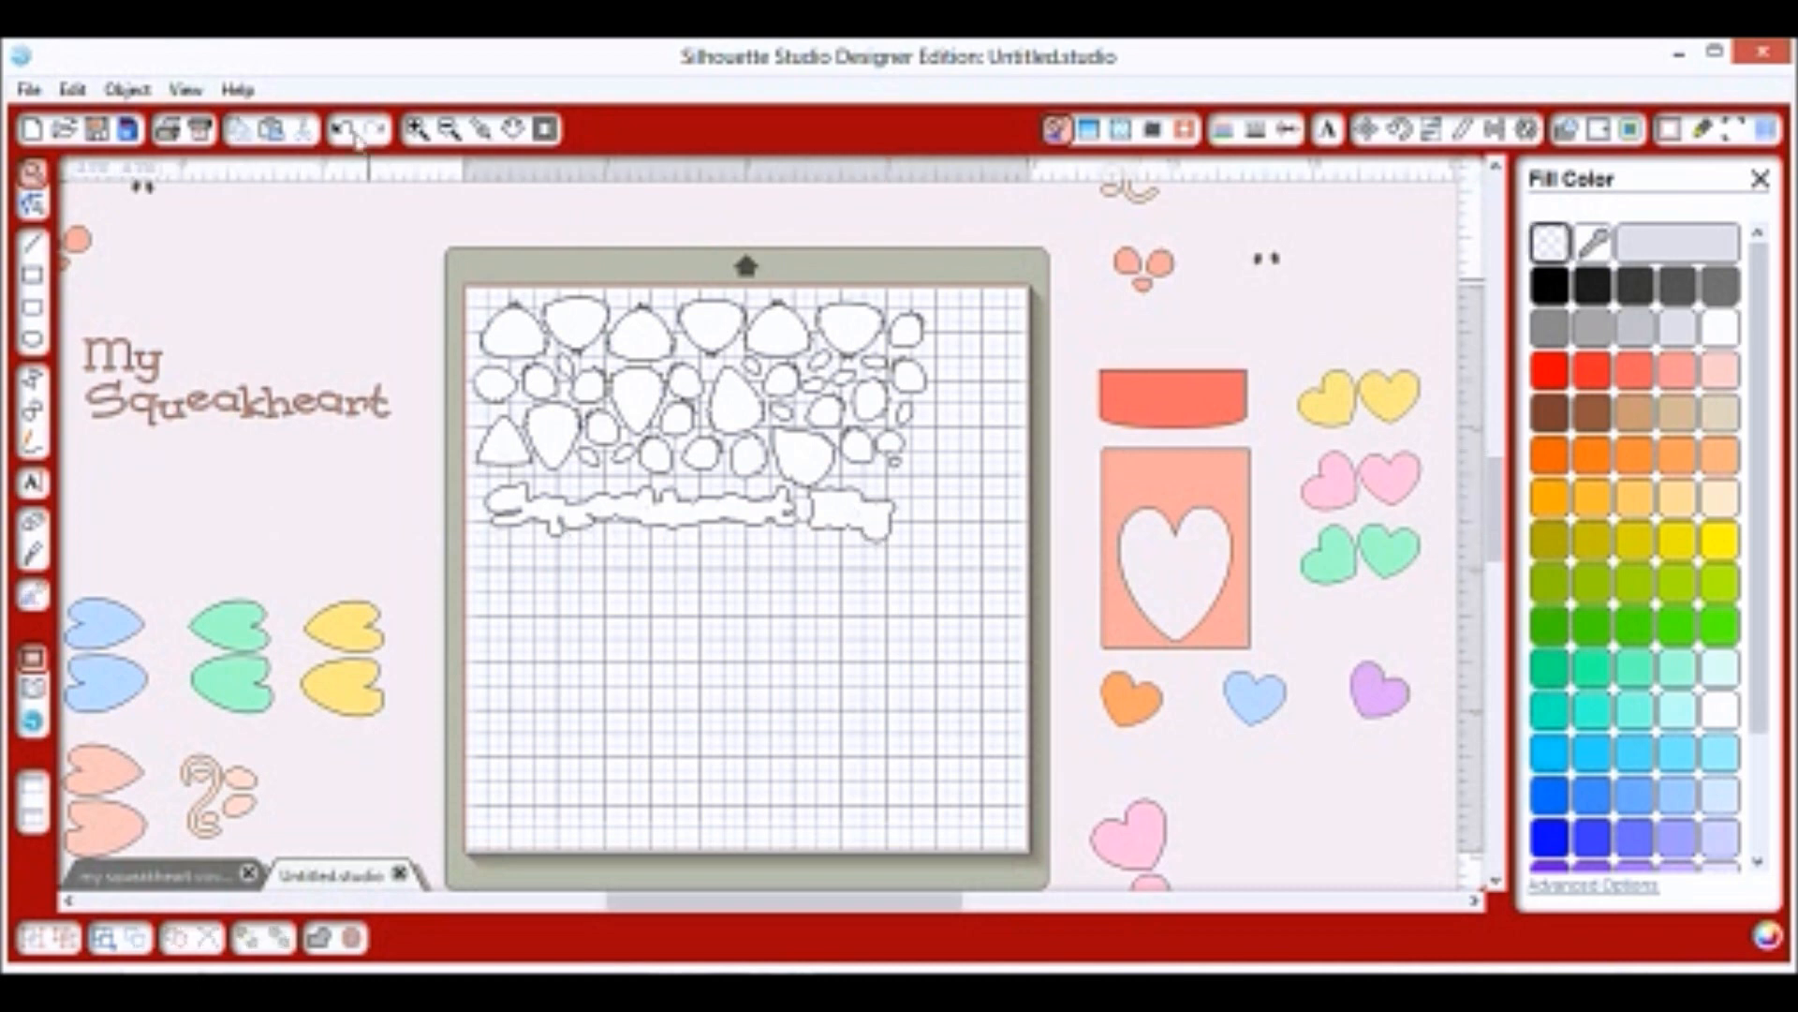
pyautogui.click(447, 131)
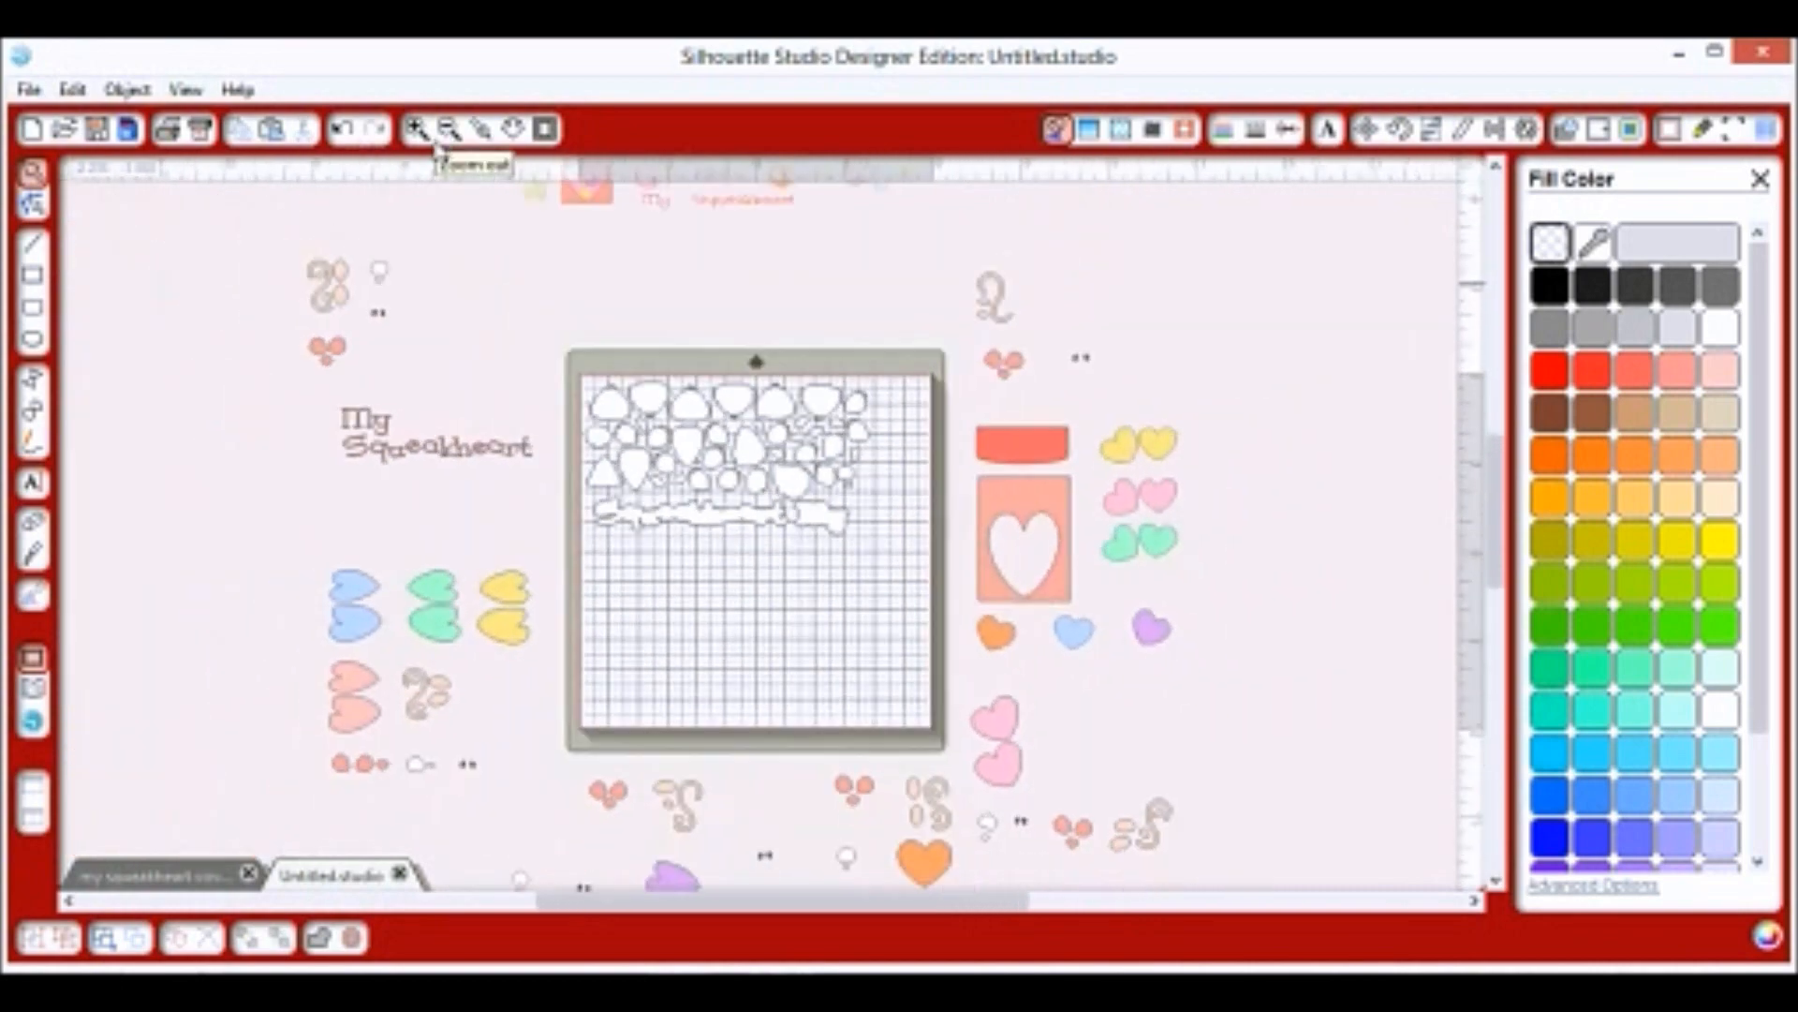
# Bring the small white circles and pieces onto the mat.
pyautogui.moveTo(745, 454); pyautogui.dragTo(870, 479)
pyautogui.click(939, 707)
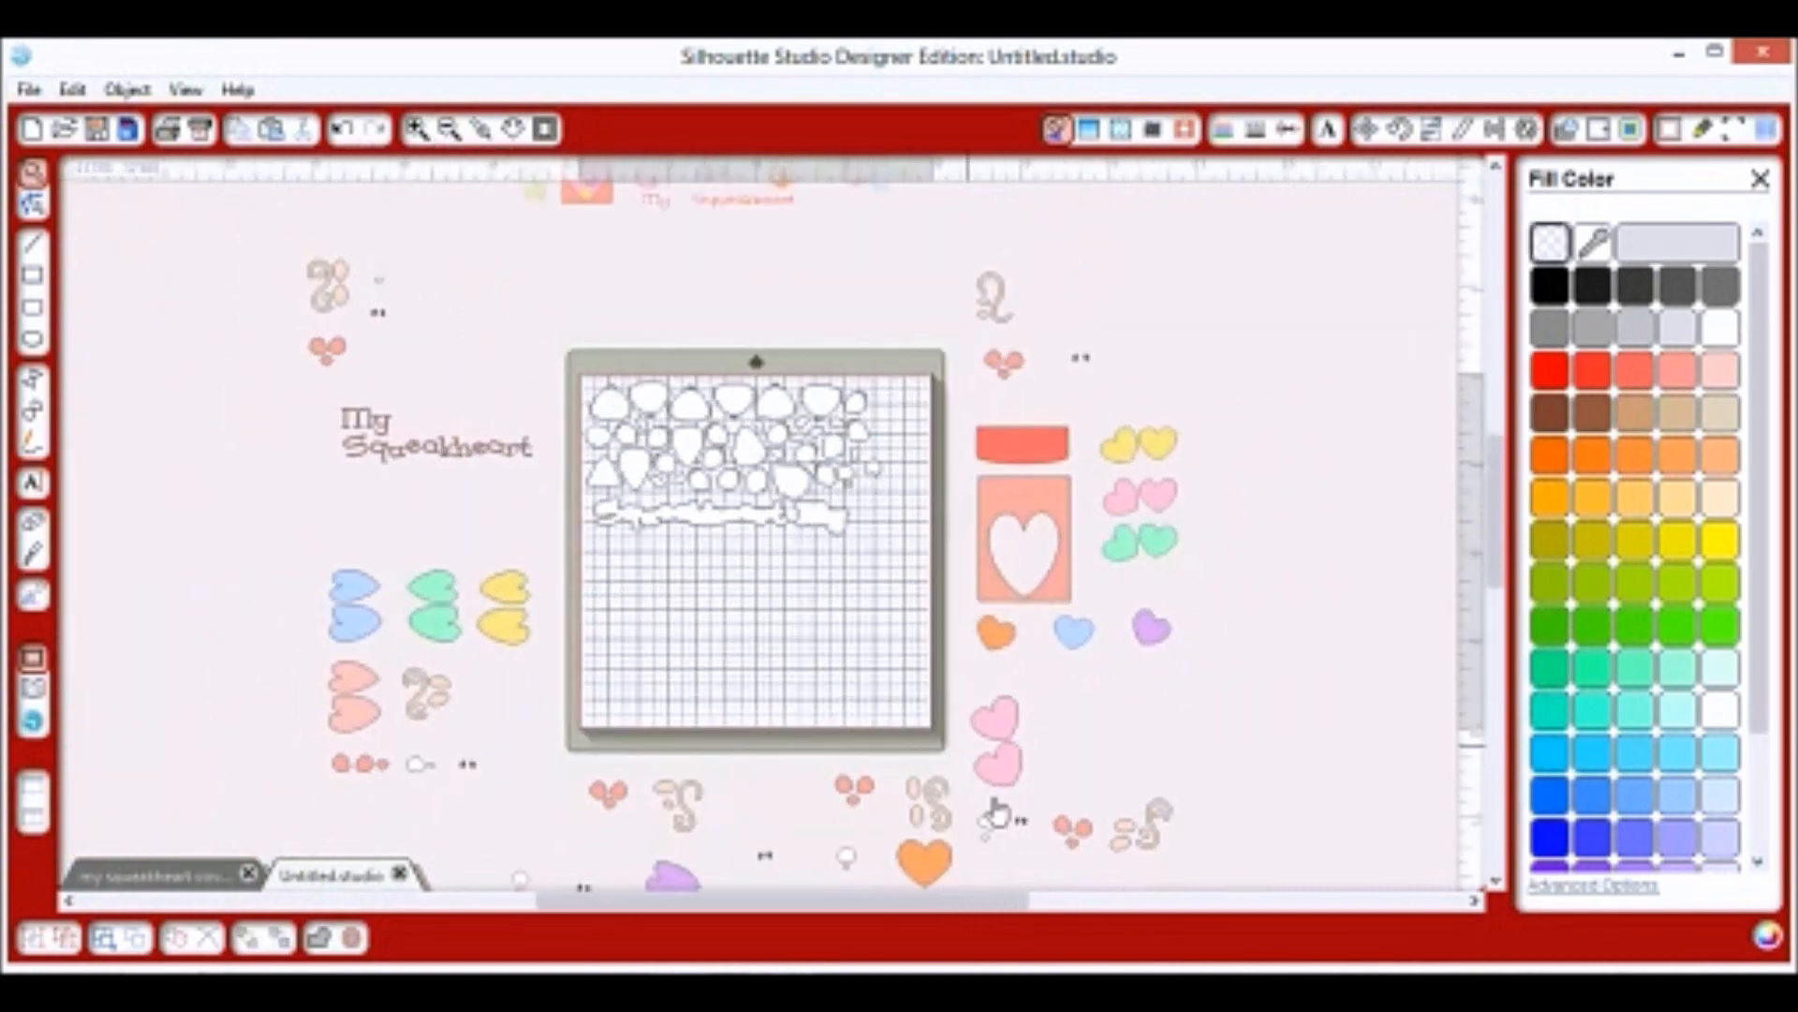
pyautogui.moveTo(994, 834); pyautogui.dragTo(872, 506)
pyautogui.moveTo(847, 863); pyautogui.dragTo(866, 512)
pyautogui.moveTo(415, 772); pyautogui.dragTo(880, 457)
pyautogui.moveTo(523, 877); pyautogui.dragTo(881, 429)
pyautogui.moveTo(985, 836); pyautogui.dragTo(899, 563)
pyautogui.moveTo(846, 866); pyautogui.dragTo(899, 562)
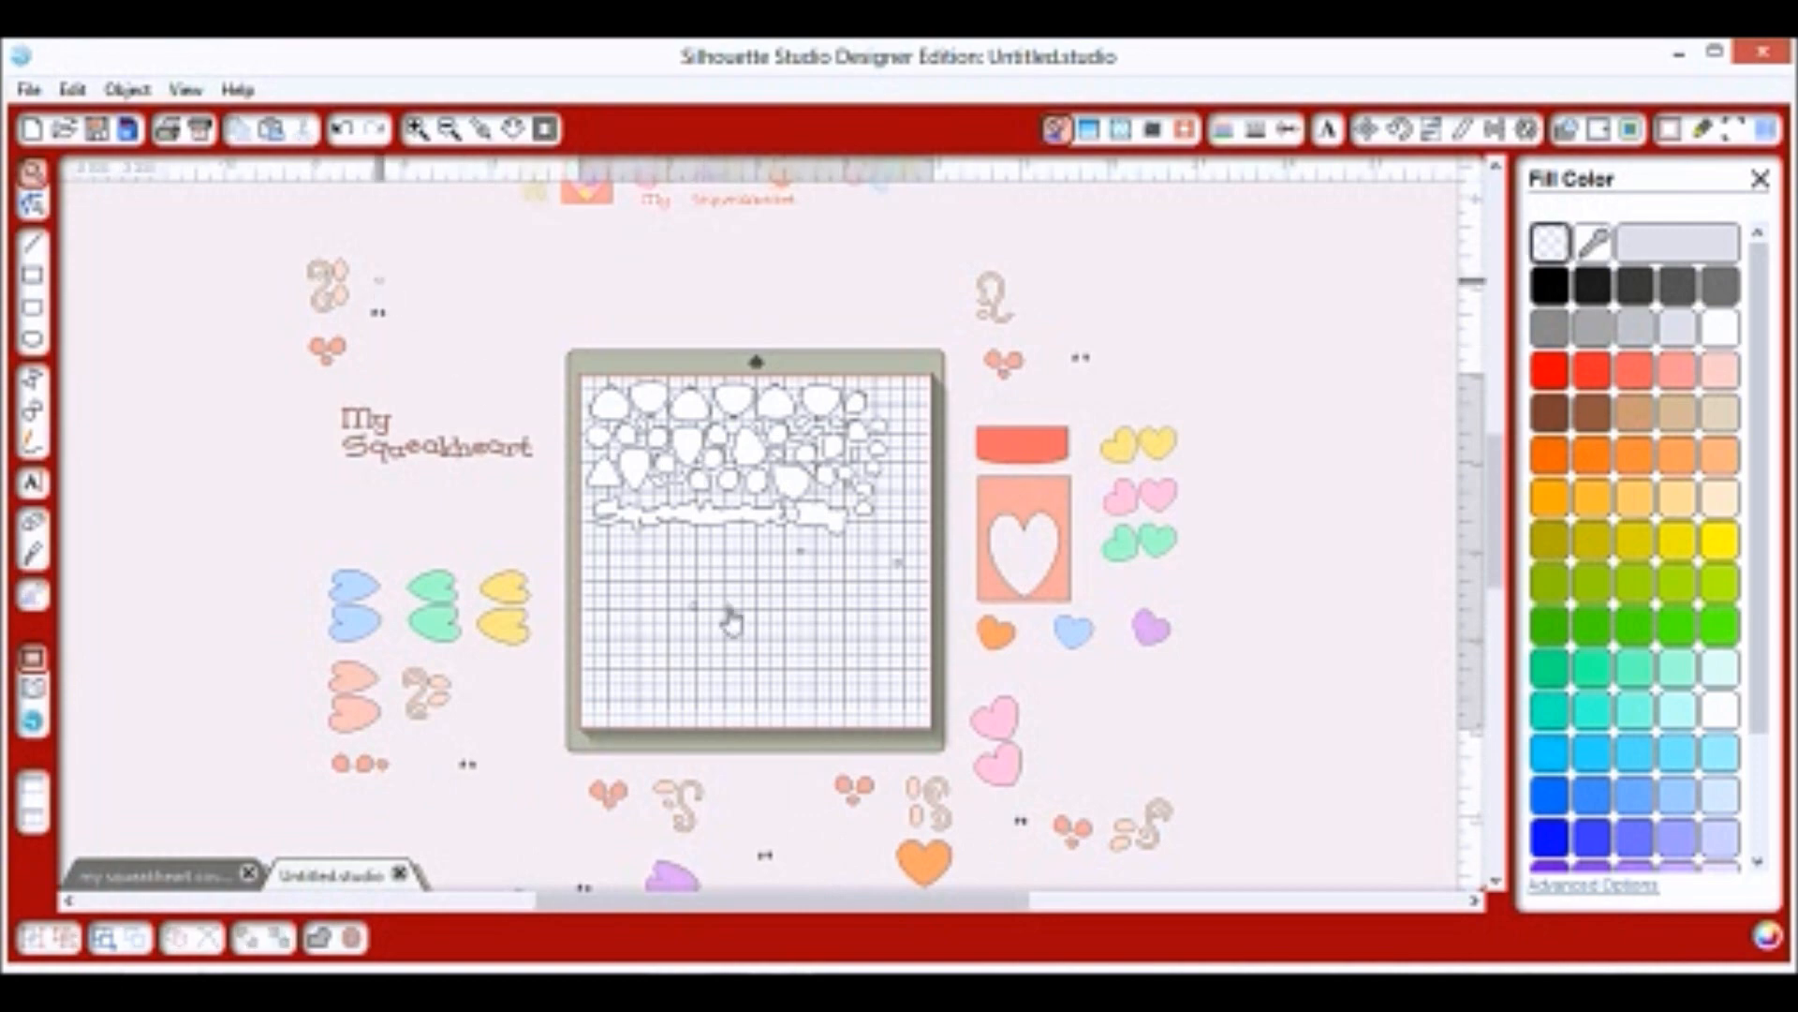
pyautogui.scroll(-1, 712, 665)
pyautogui.click(825, 599)
# Tuck the last small white pieces into gaps beside the packed block and select everything on the mat.
pyautogui.click(417, 128)
pyautogui.scroll(2, 937, 581)
pyautogui.moveTo(975, 643); pyautogui.dragTo(847, 531)
pyautogui.click(868, 538)
pyautogui.moveTo(826, 731); pyautogui.dragTo(866, 531)
pyautogui.moveTo(727, 737); pyautogui.dragTo(881, 535)
pyautogui.moveTo(647, 712); pyautogui.dragTo(582, 534)
pyautogui.moveTo(817, 630); pyautogui.dragTo(610, 535)
pyautogui.click(921, 676)
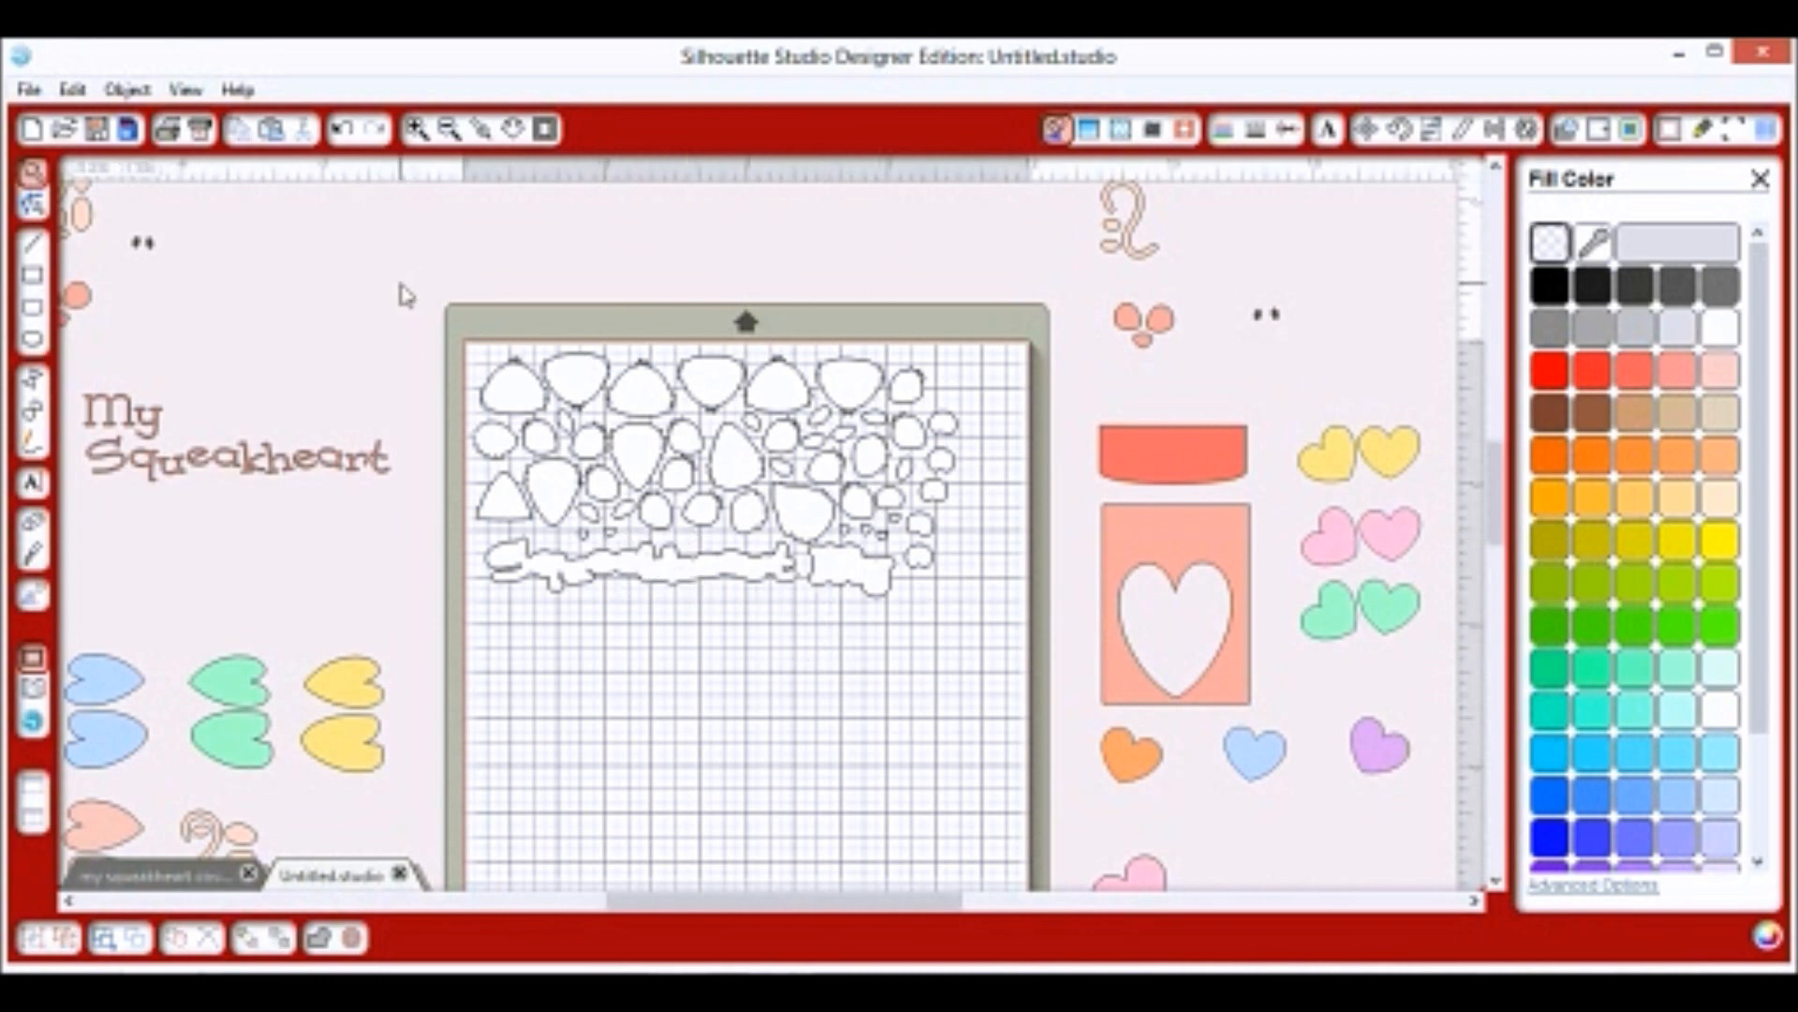
pyautogui.moveTo(404, 294); pyautogui.dragTo(997, 660)
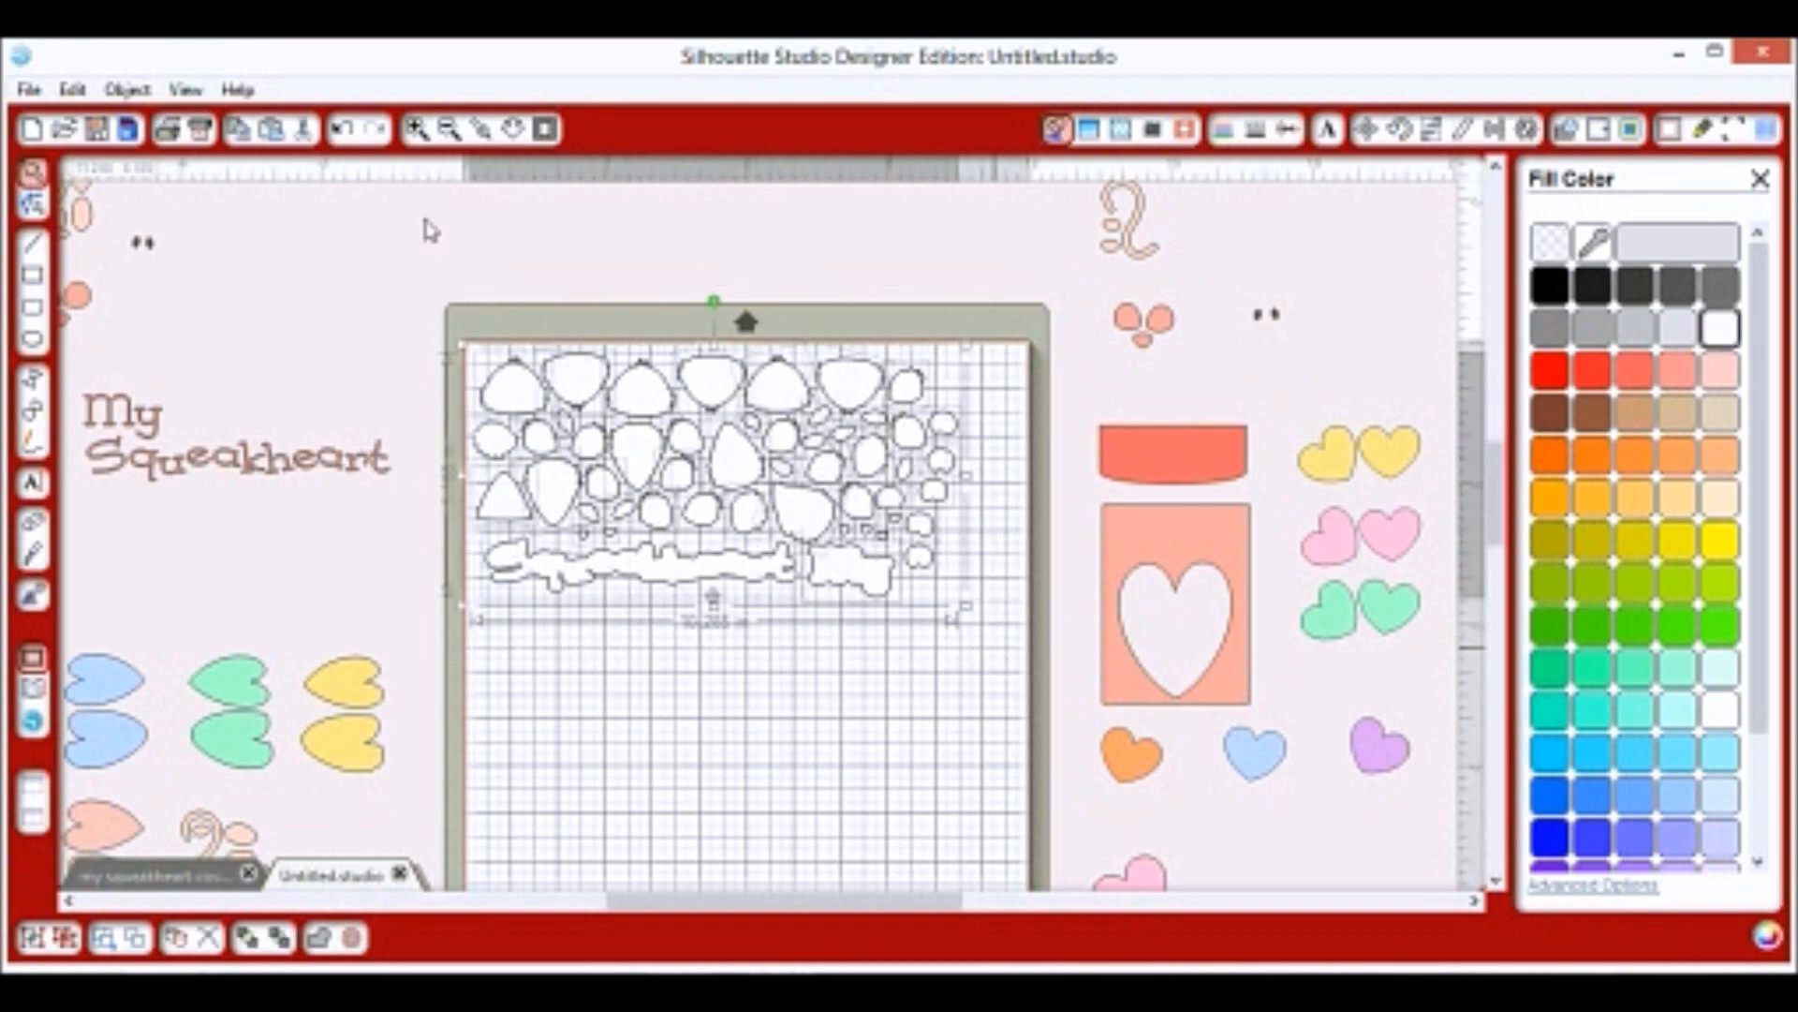
# Group the selected white pieces and move the group up over the mat's top edge.
pyautogui.click(127, 89)
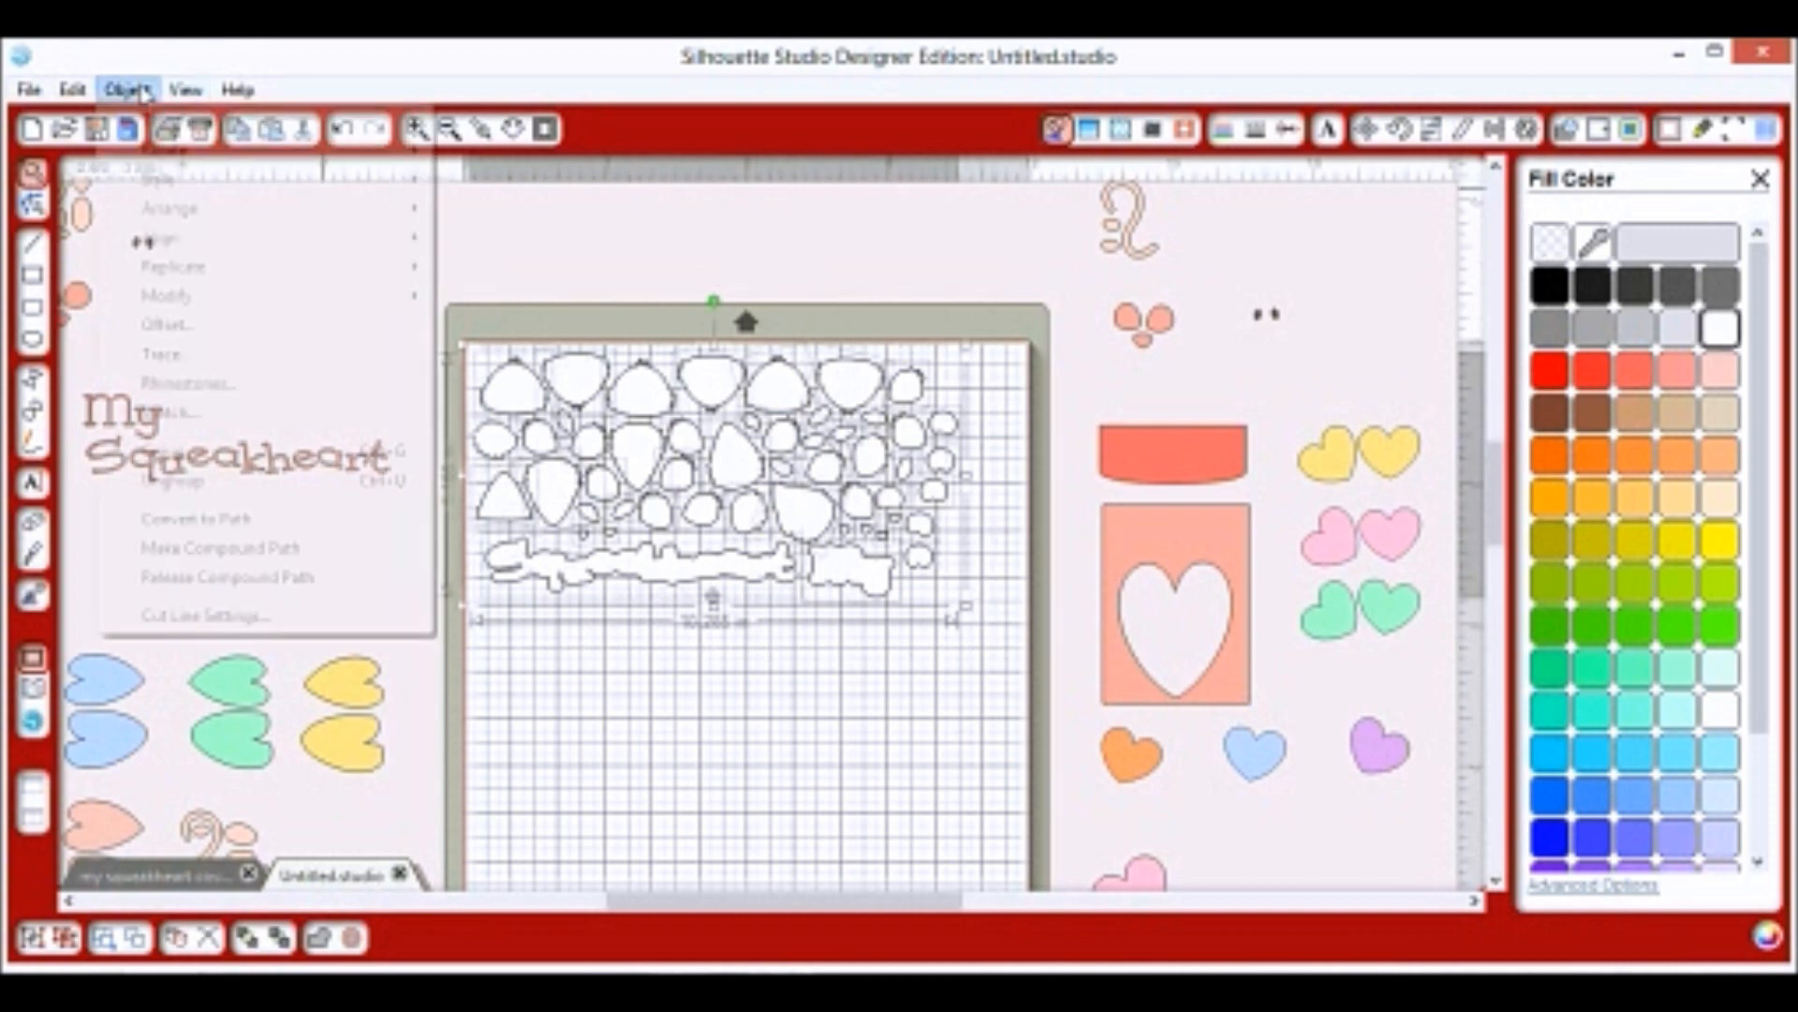
pyautogui.click(209, 451)
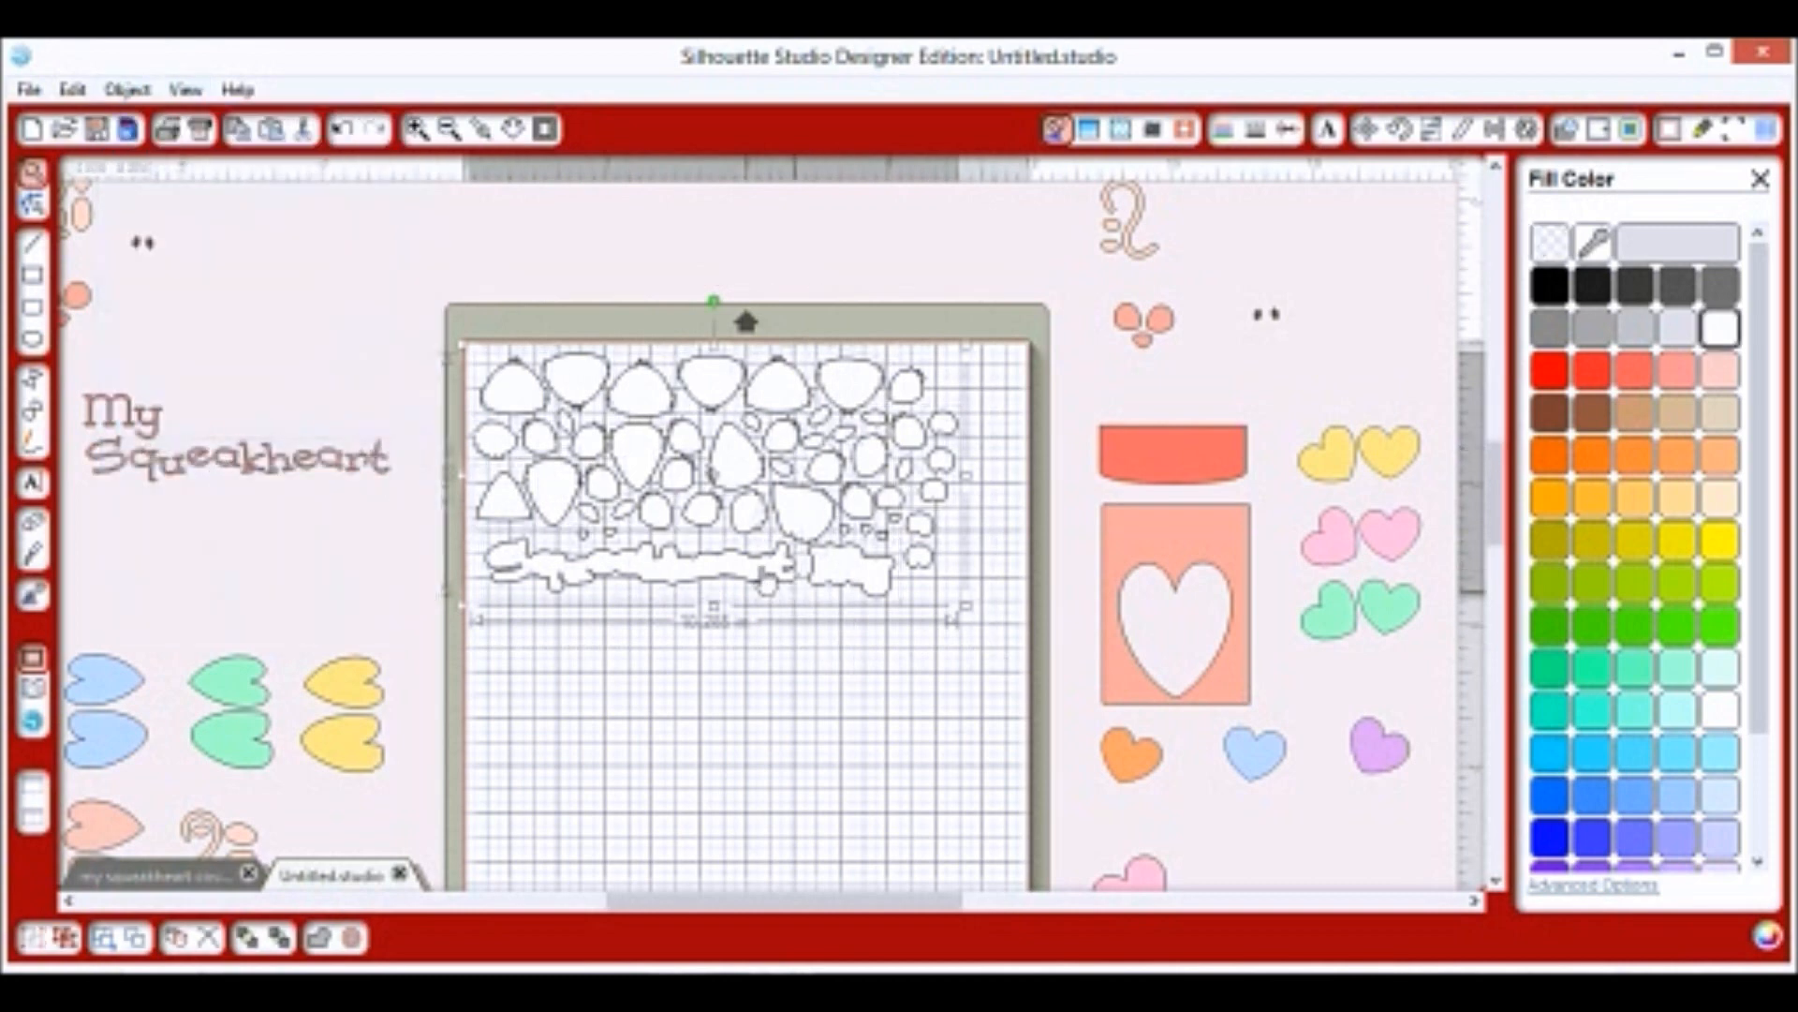
pyautogui.moveTo(775, 644); pyautogui.dragTo(791, 335)
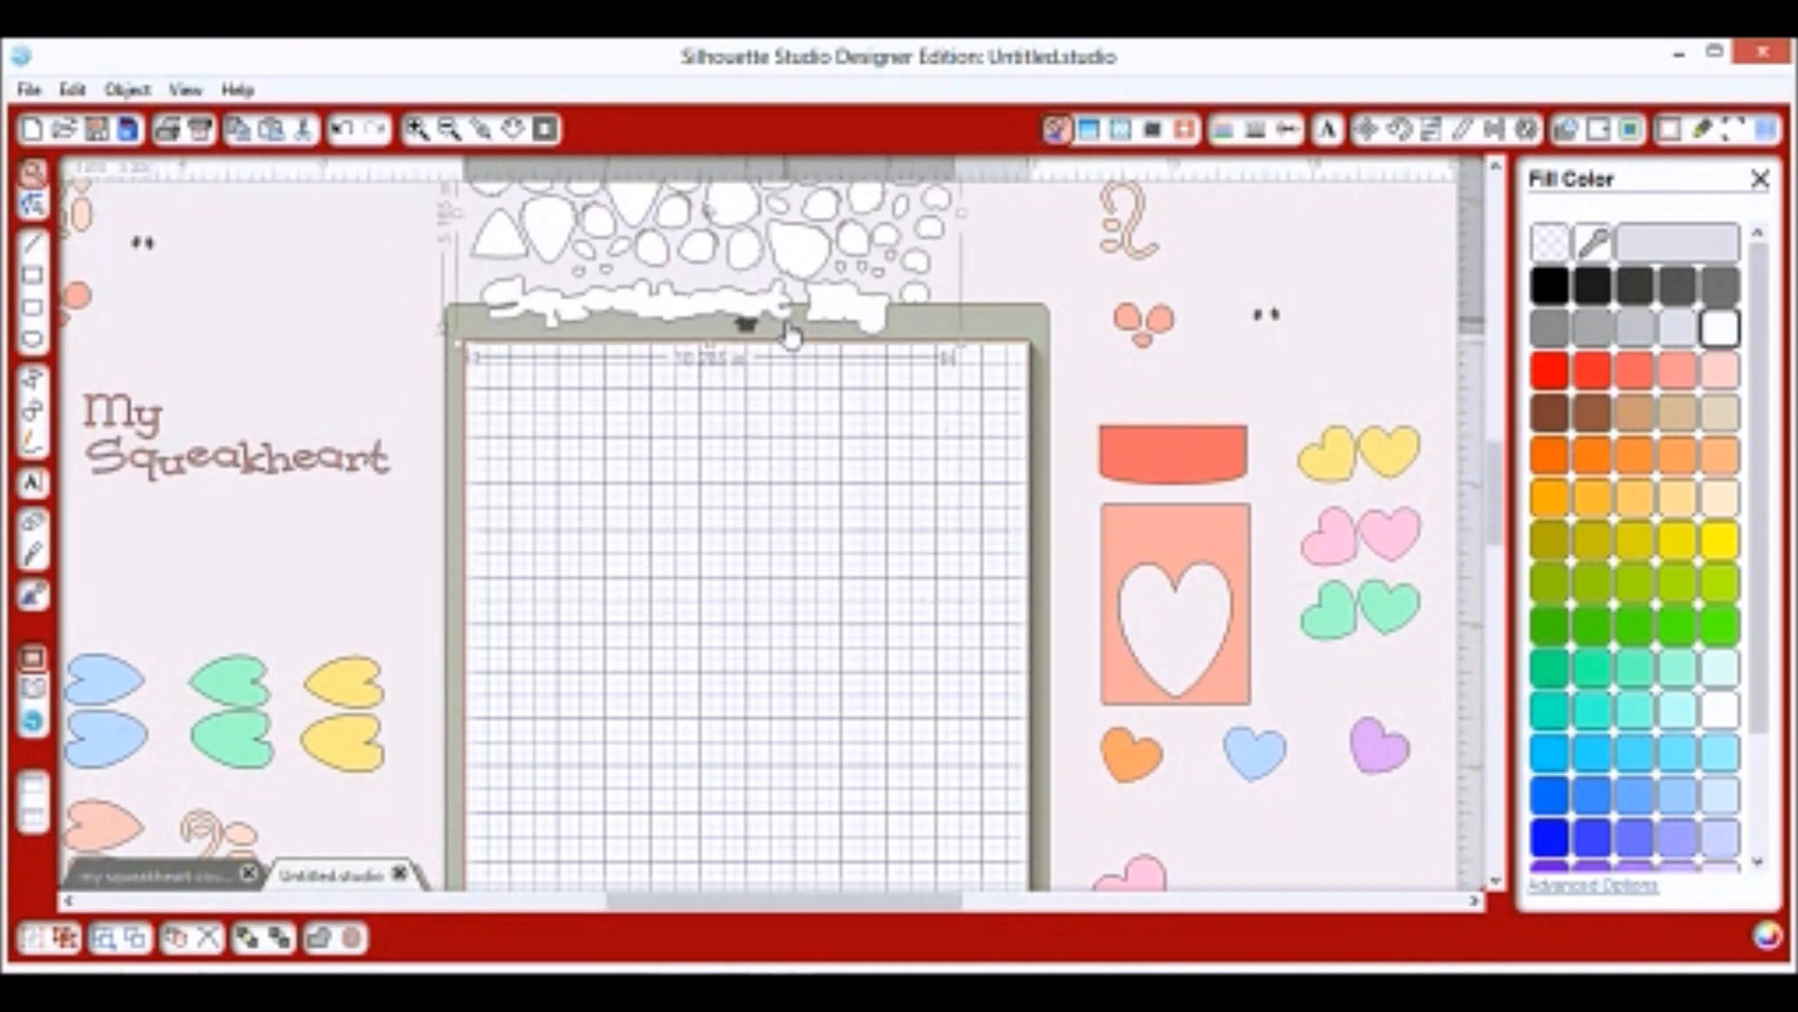
pyautogui.click(449, 130)
pyautogui.click(449, 130)
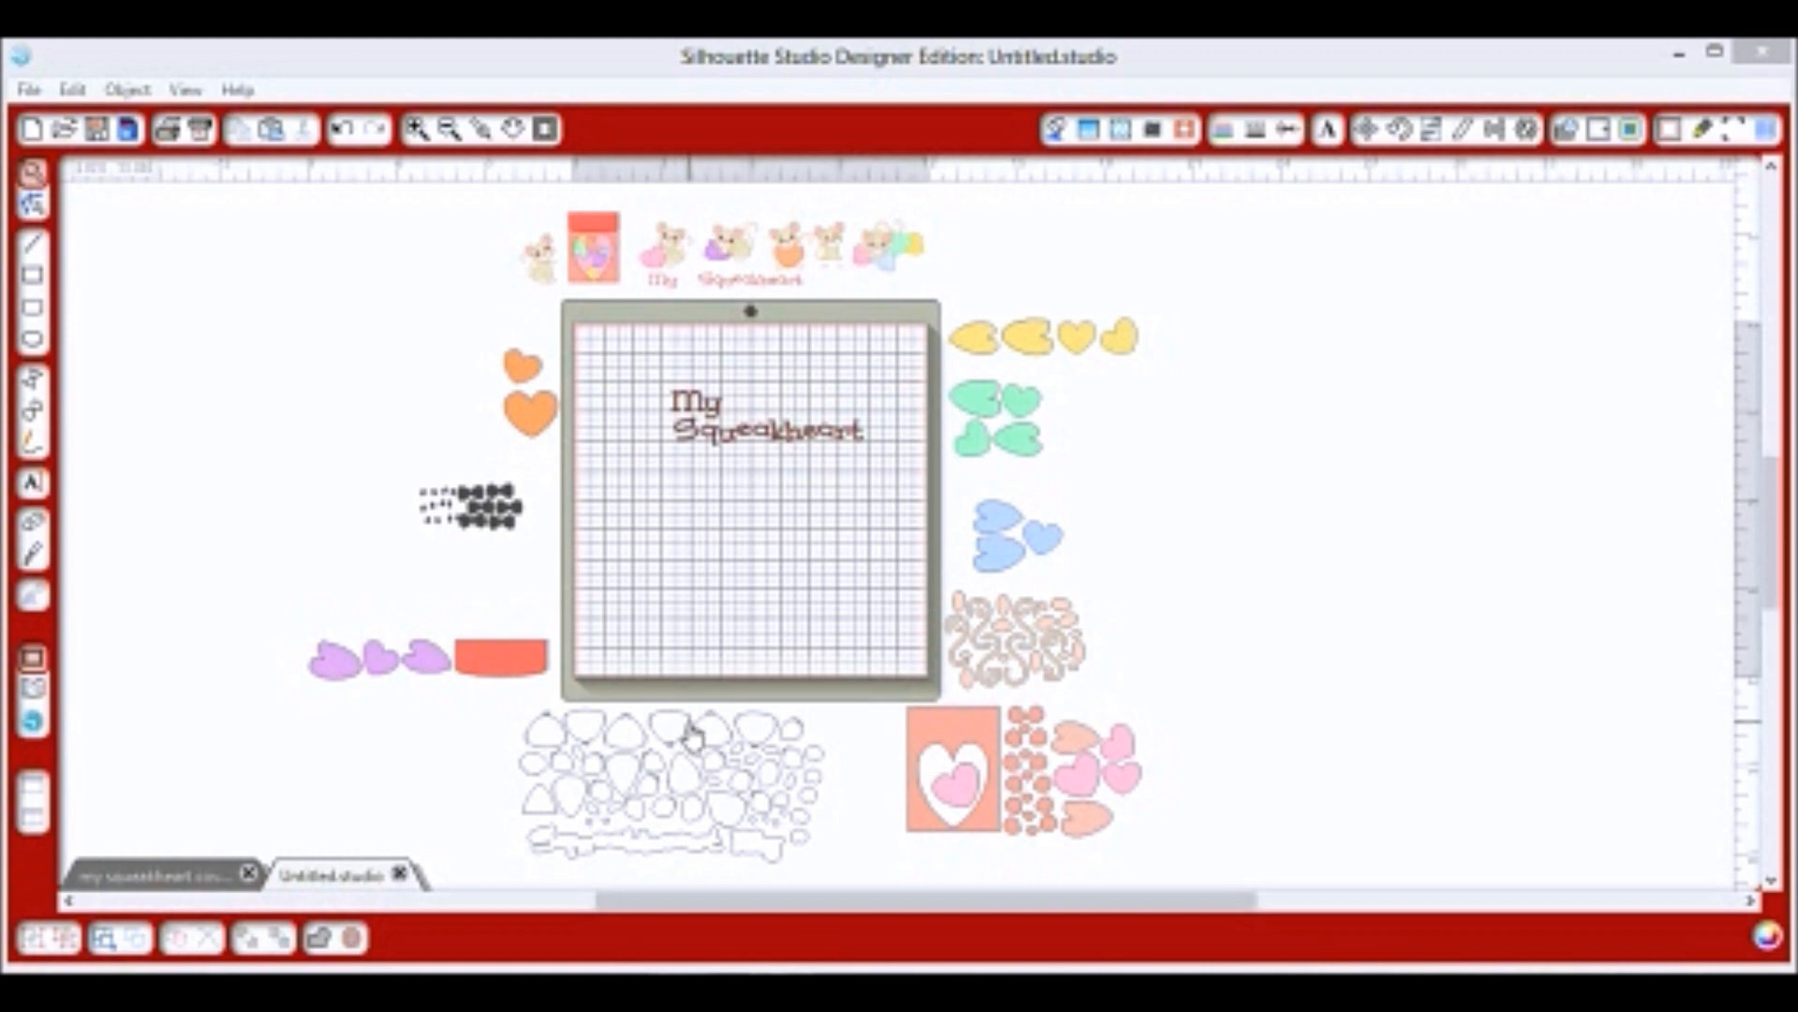
# Ungroup the heart-outline group and place the long outline behind the Squeakheart text.
pyautogui.click(660, 735)
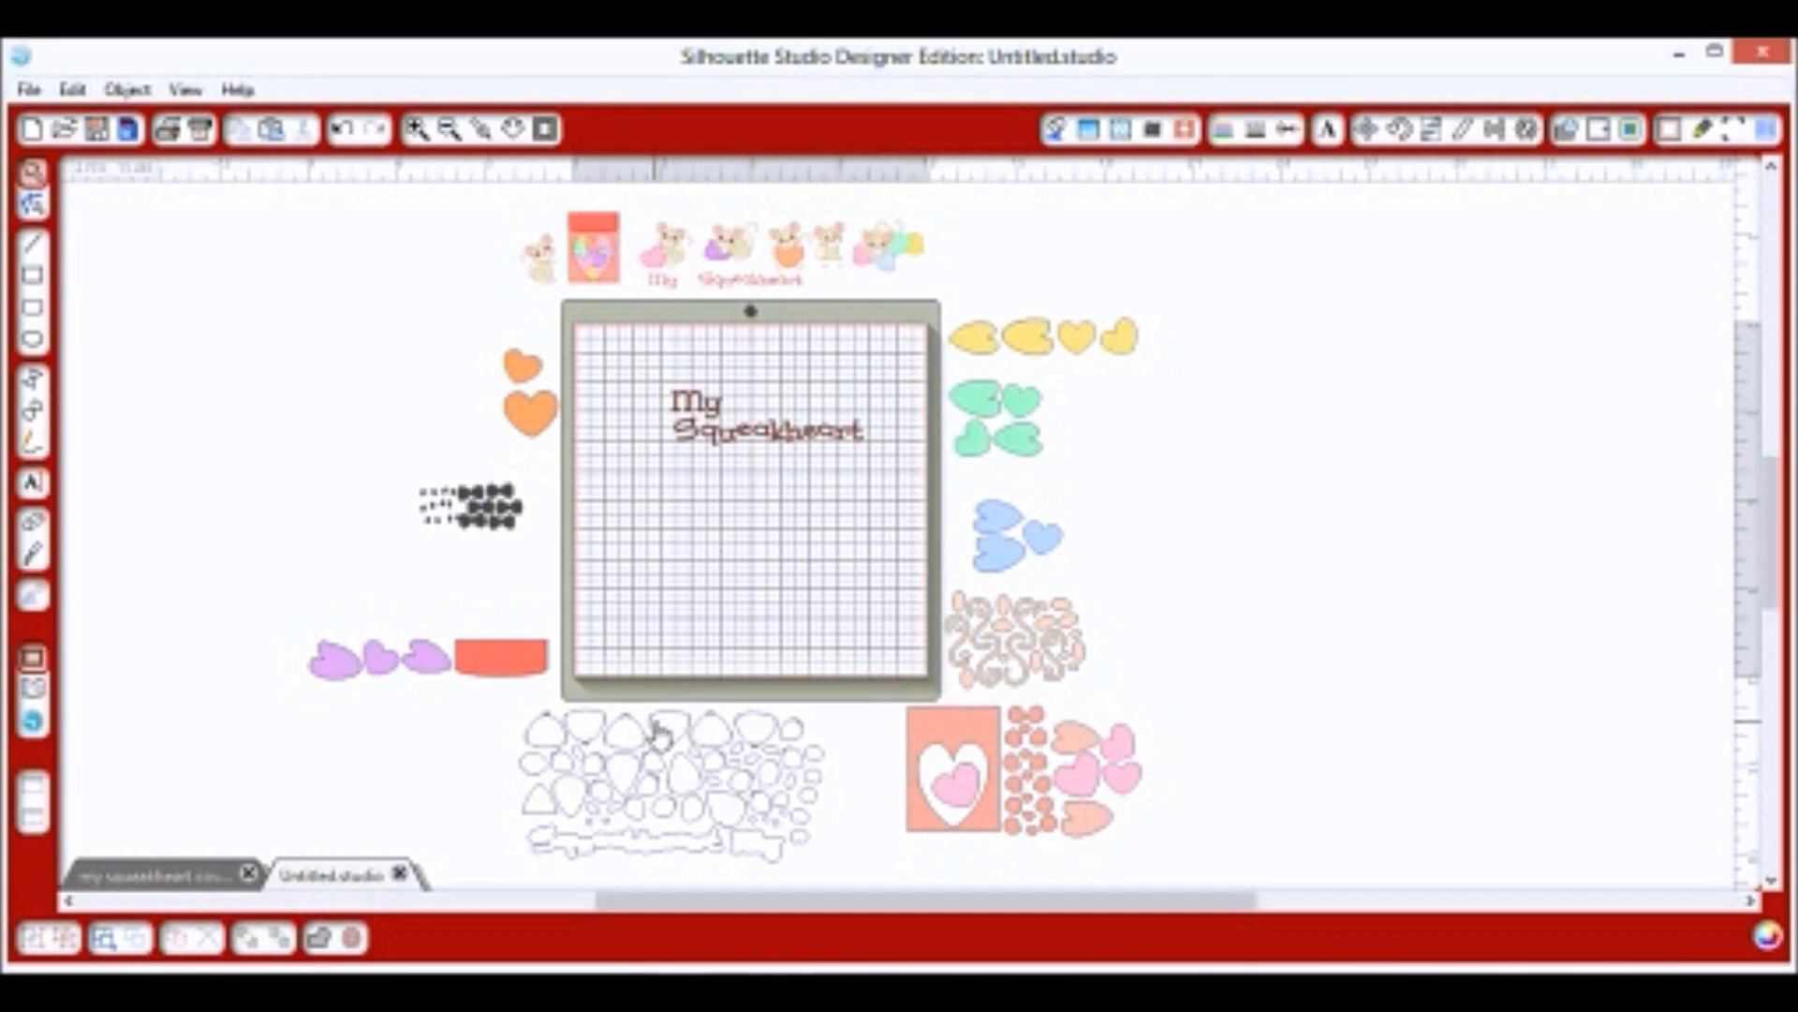
pyautogui.scroll(-2, 739, 540)
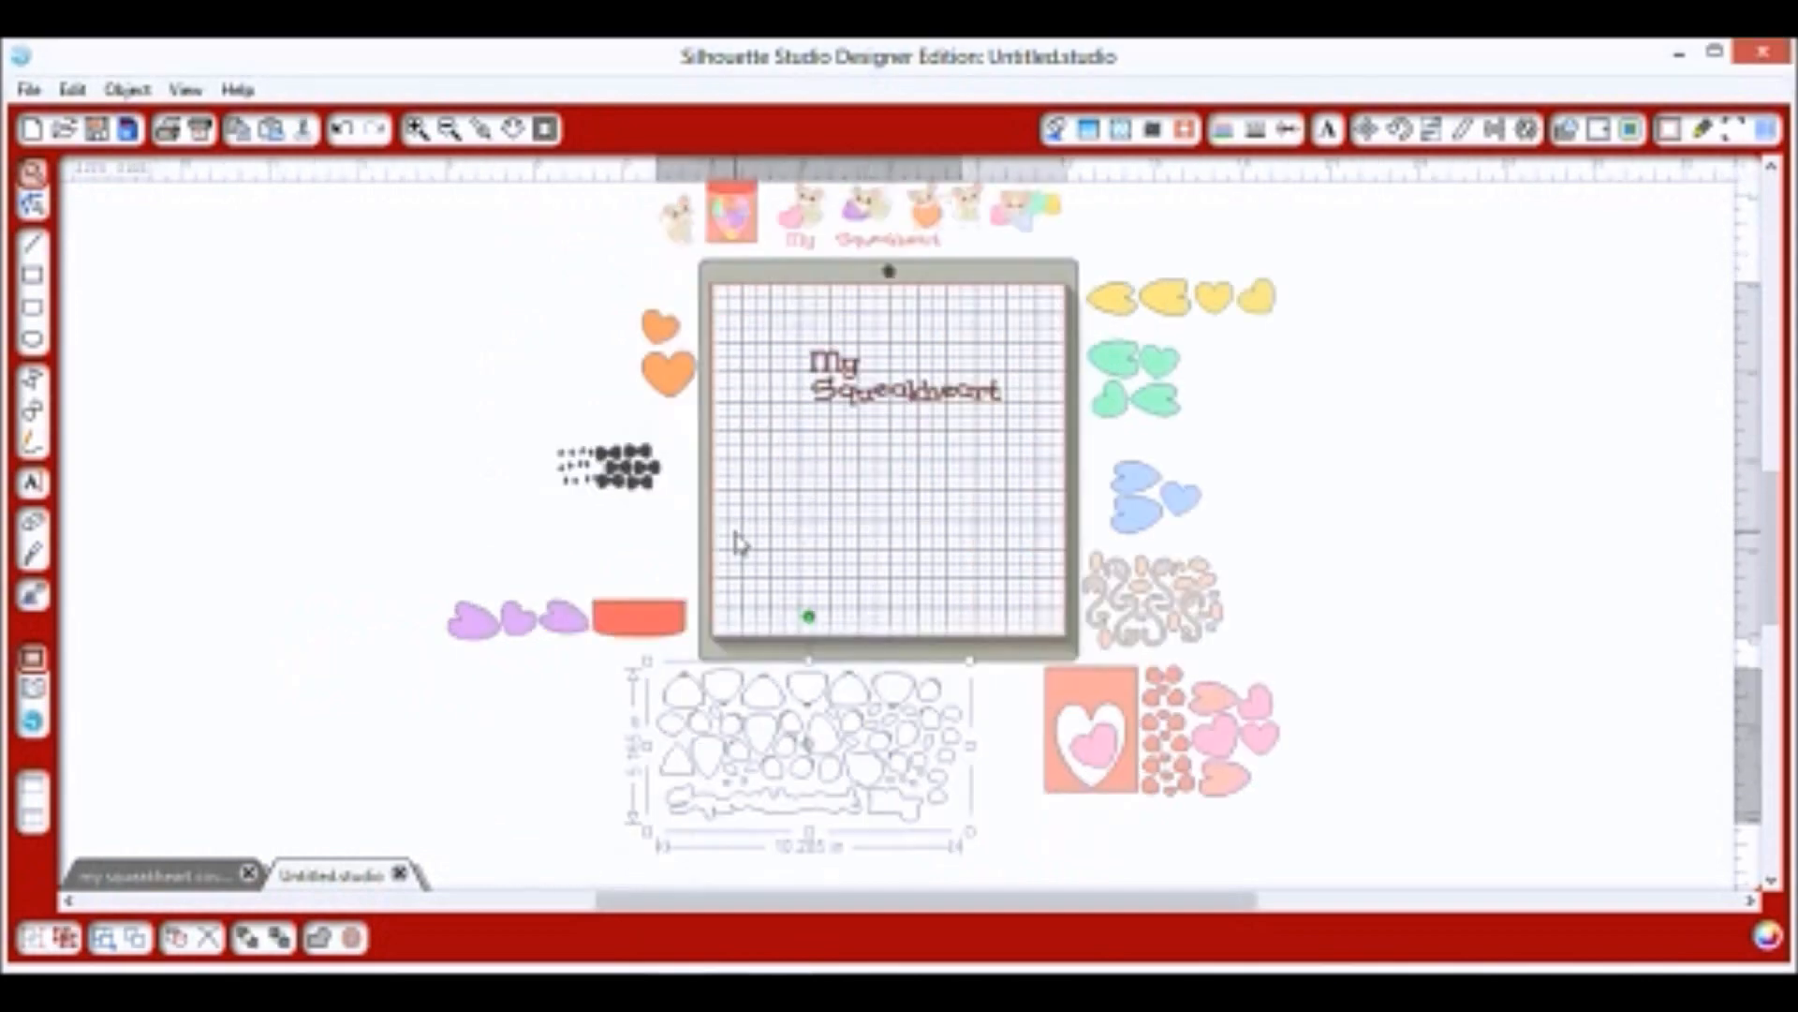
pyautogui.rightClick(790, 655)
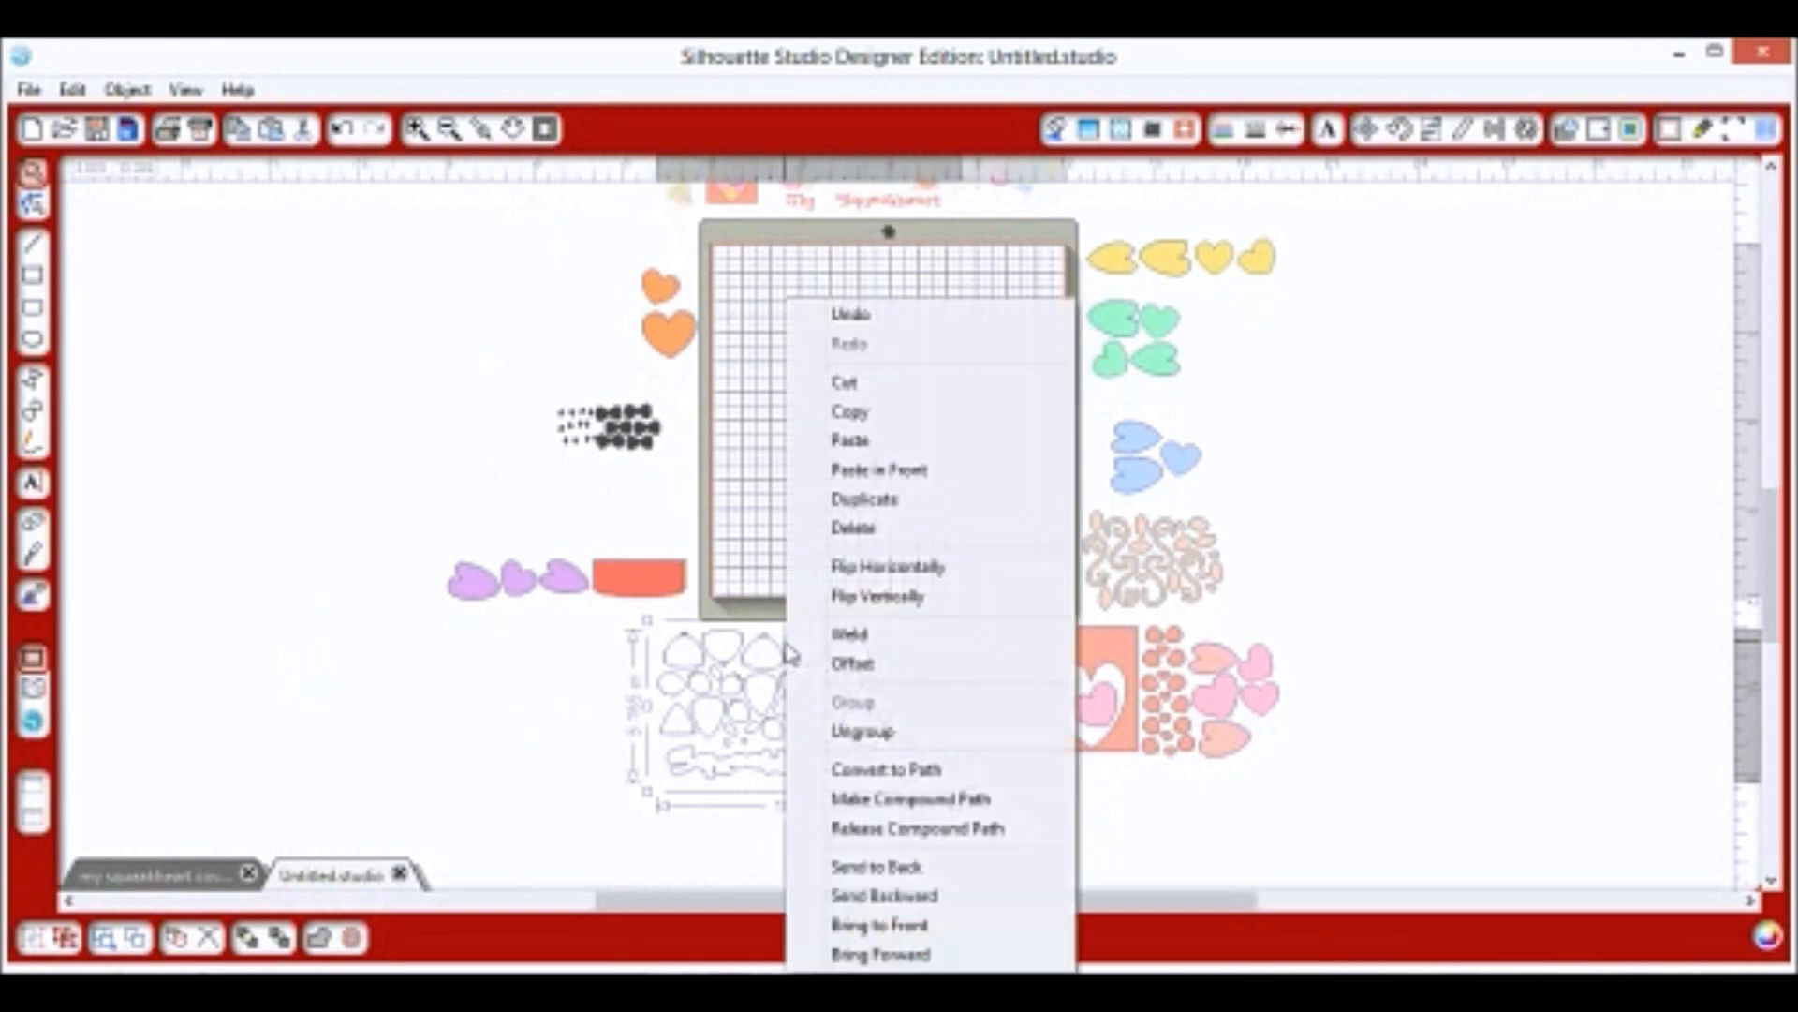
pyautogui.click(889, 746)
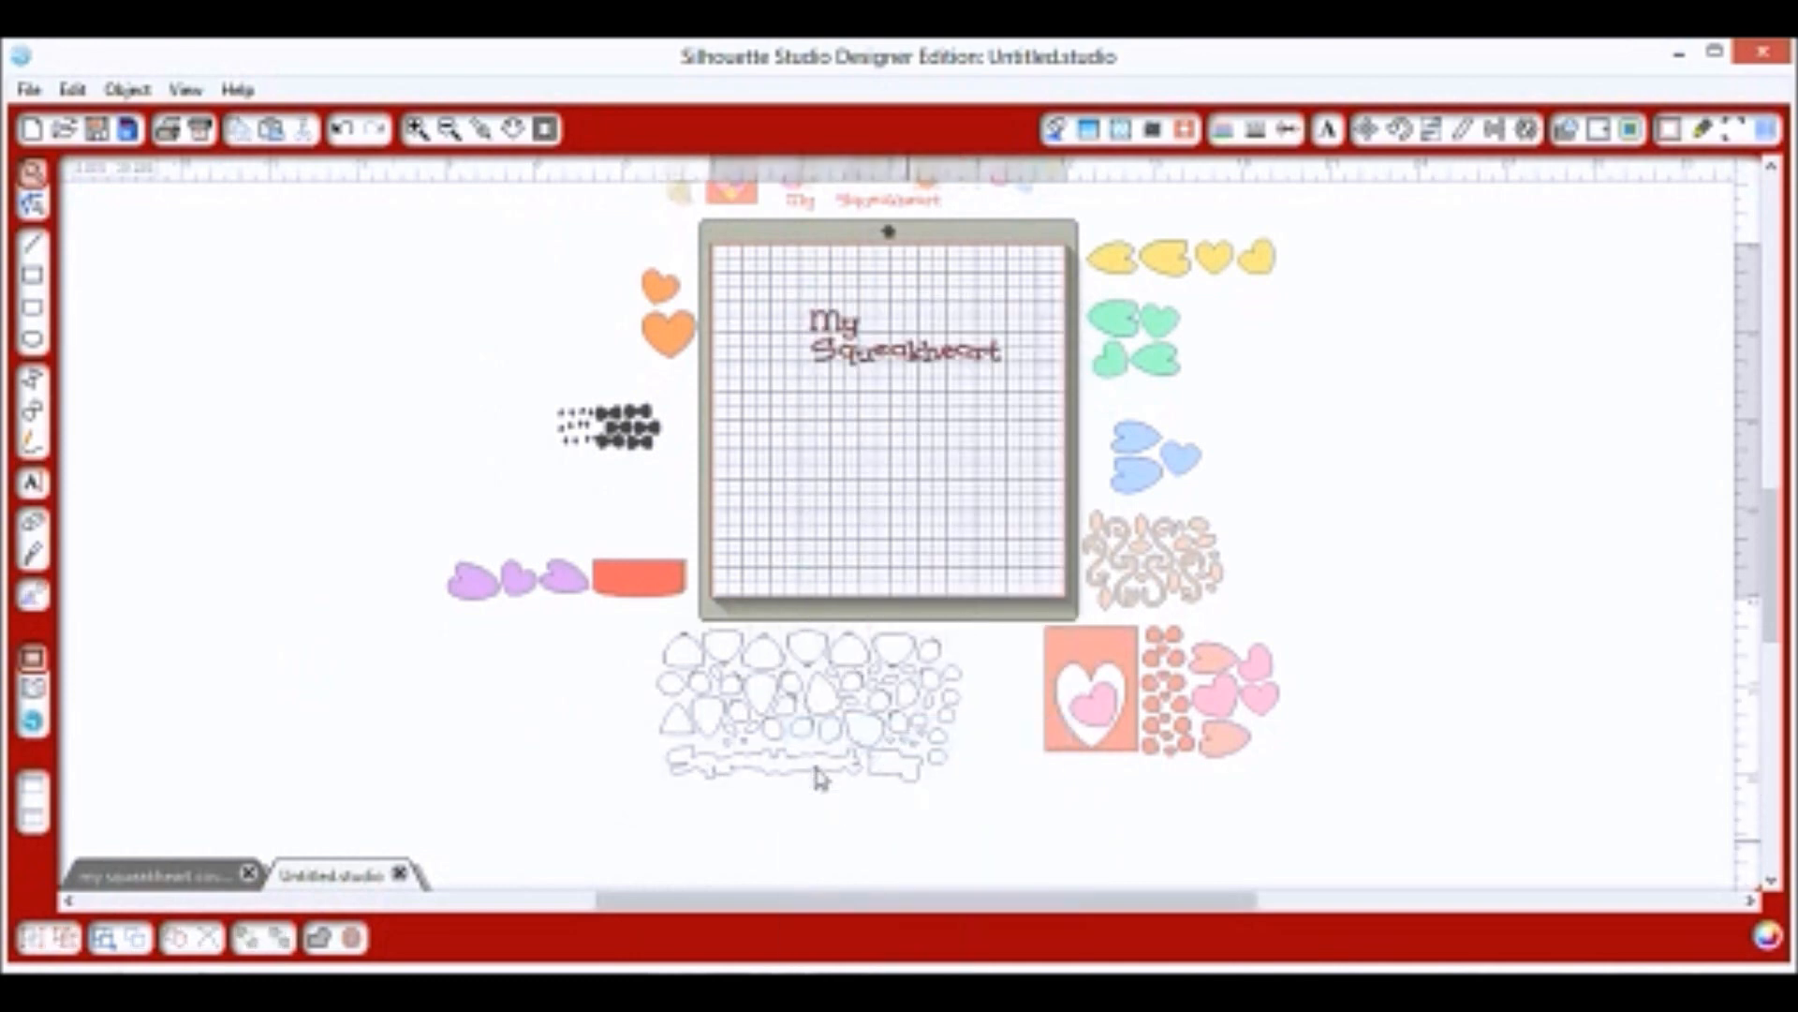
pyautogui.moveTo(815, 775); pyautogui.dragTo(928, 398)
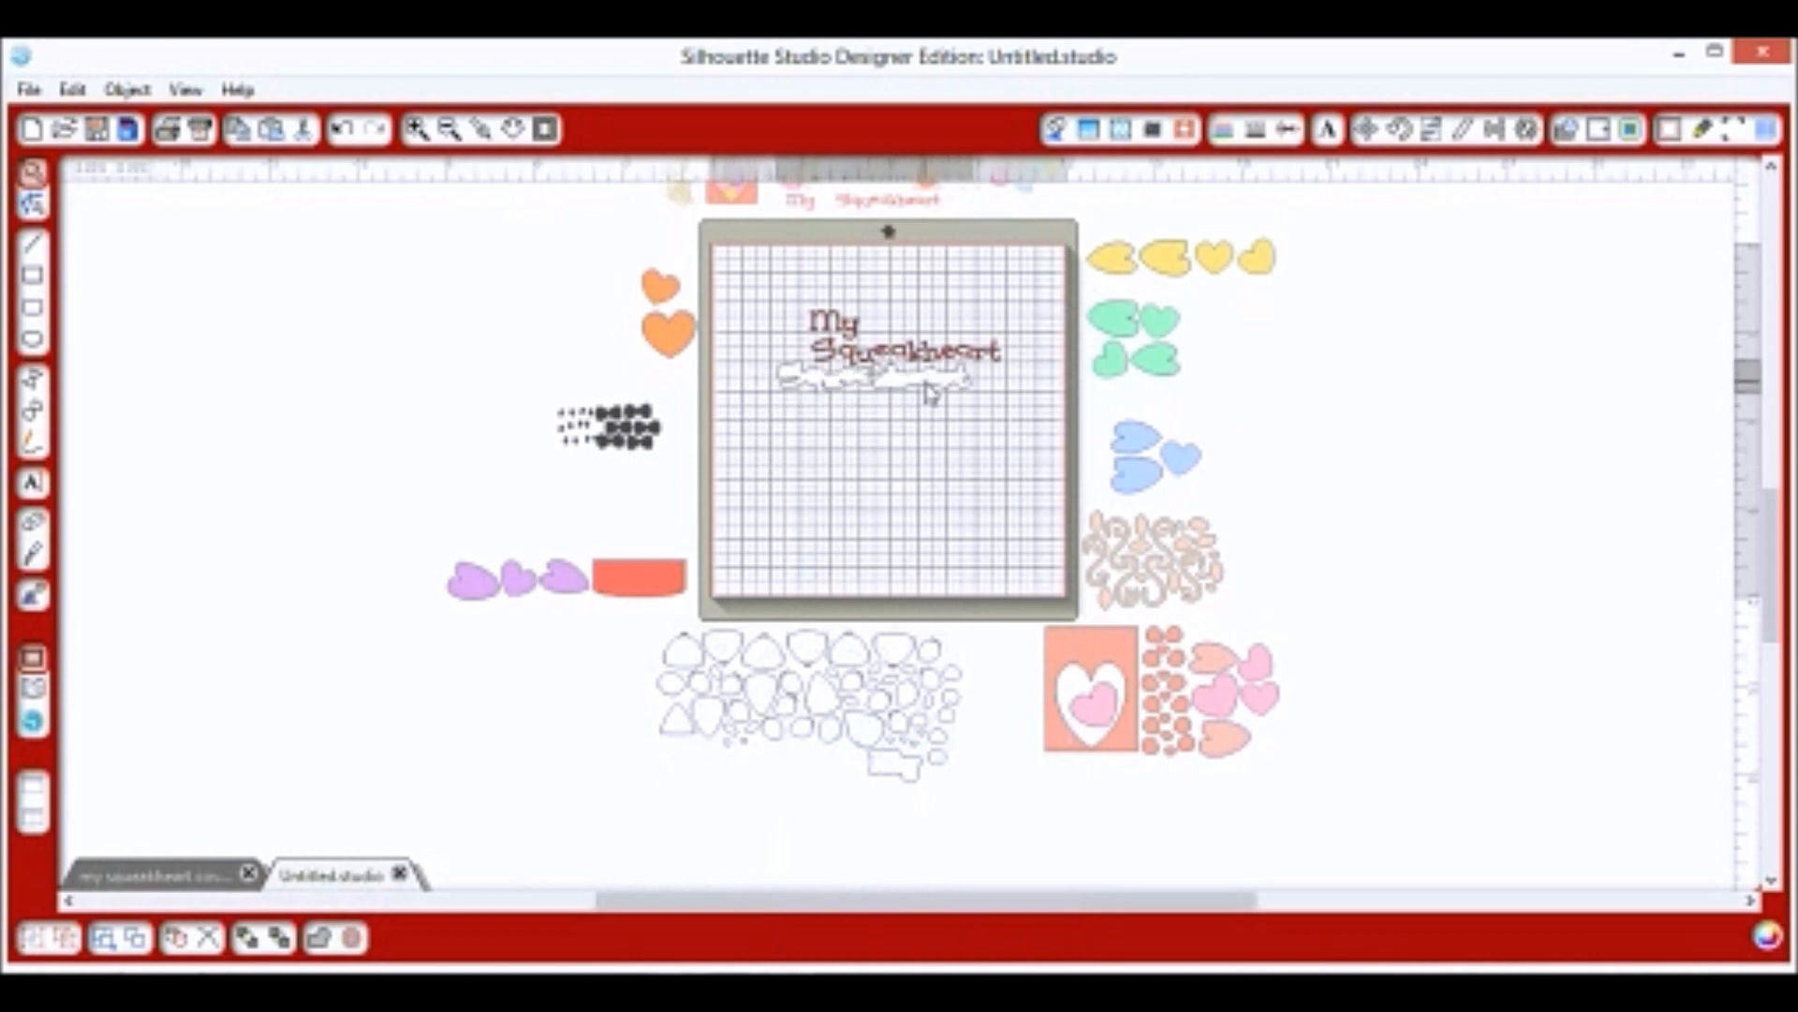
pyautogui.moveTo(915, 778); pyautogui.dragTo(890, 316)
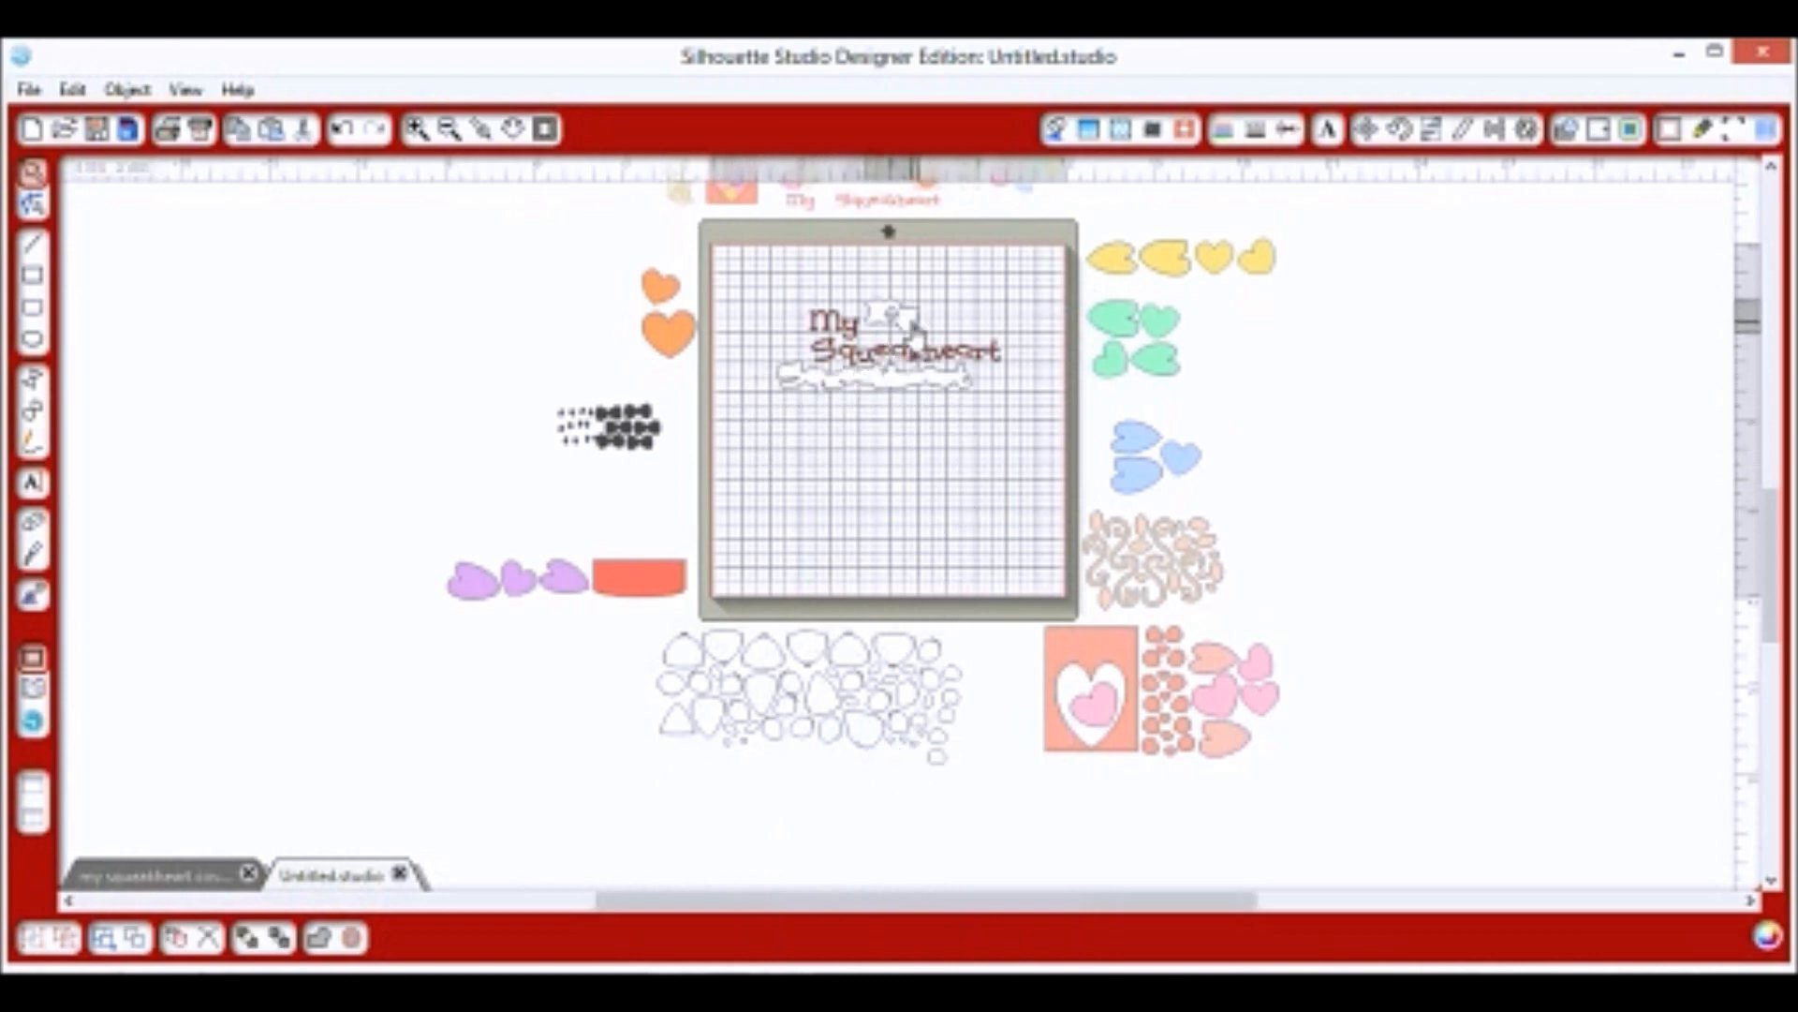
# Enlarge the title with its outlines, then move the white outline below the mat.
pyautogui.click(413, 134)
pyautogui.moveTo(817, 901); pyautogui.dragTo(896, 901)
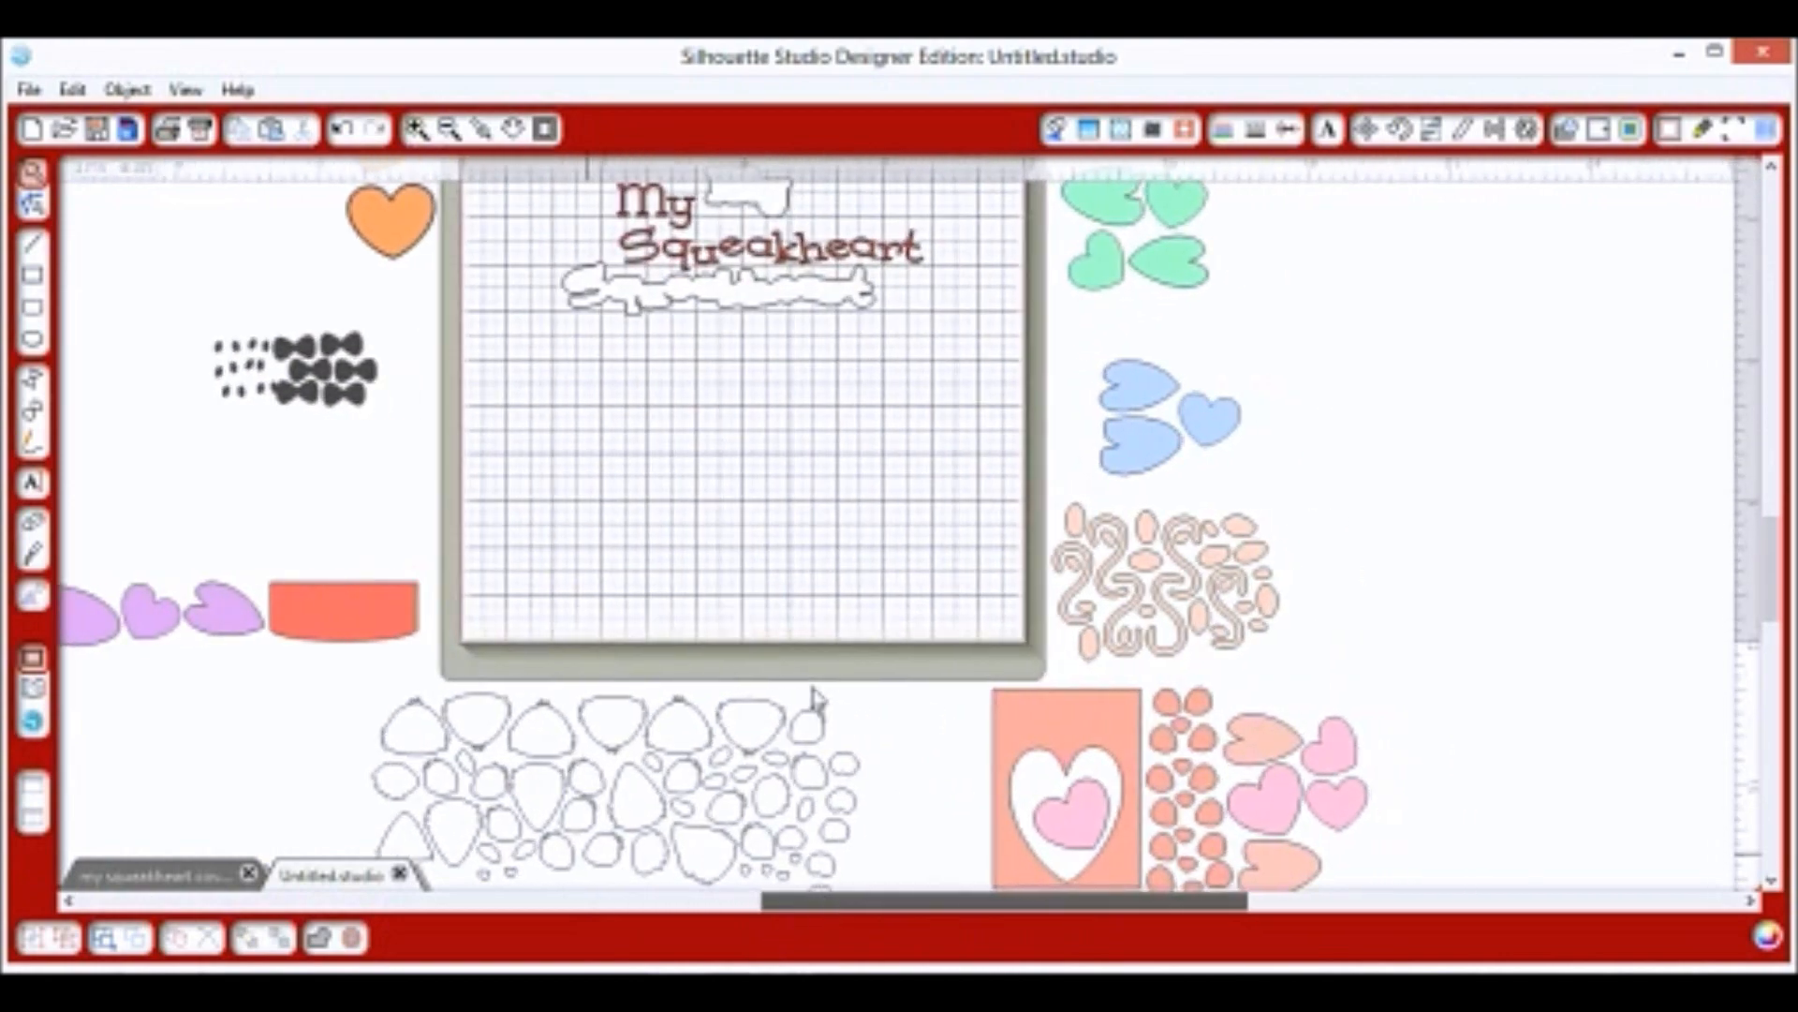
pyautogui.scroll(2, 774, 526)
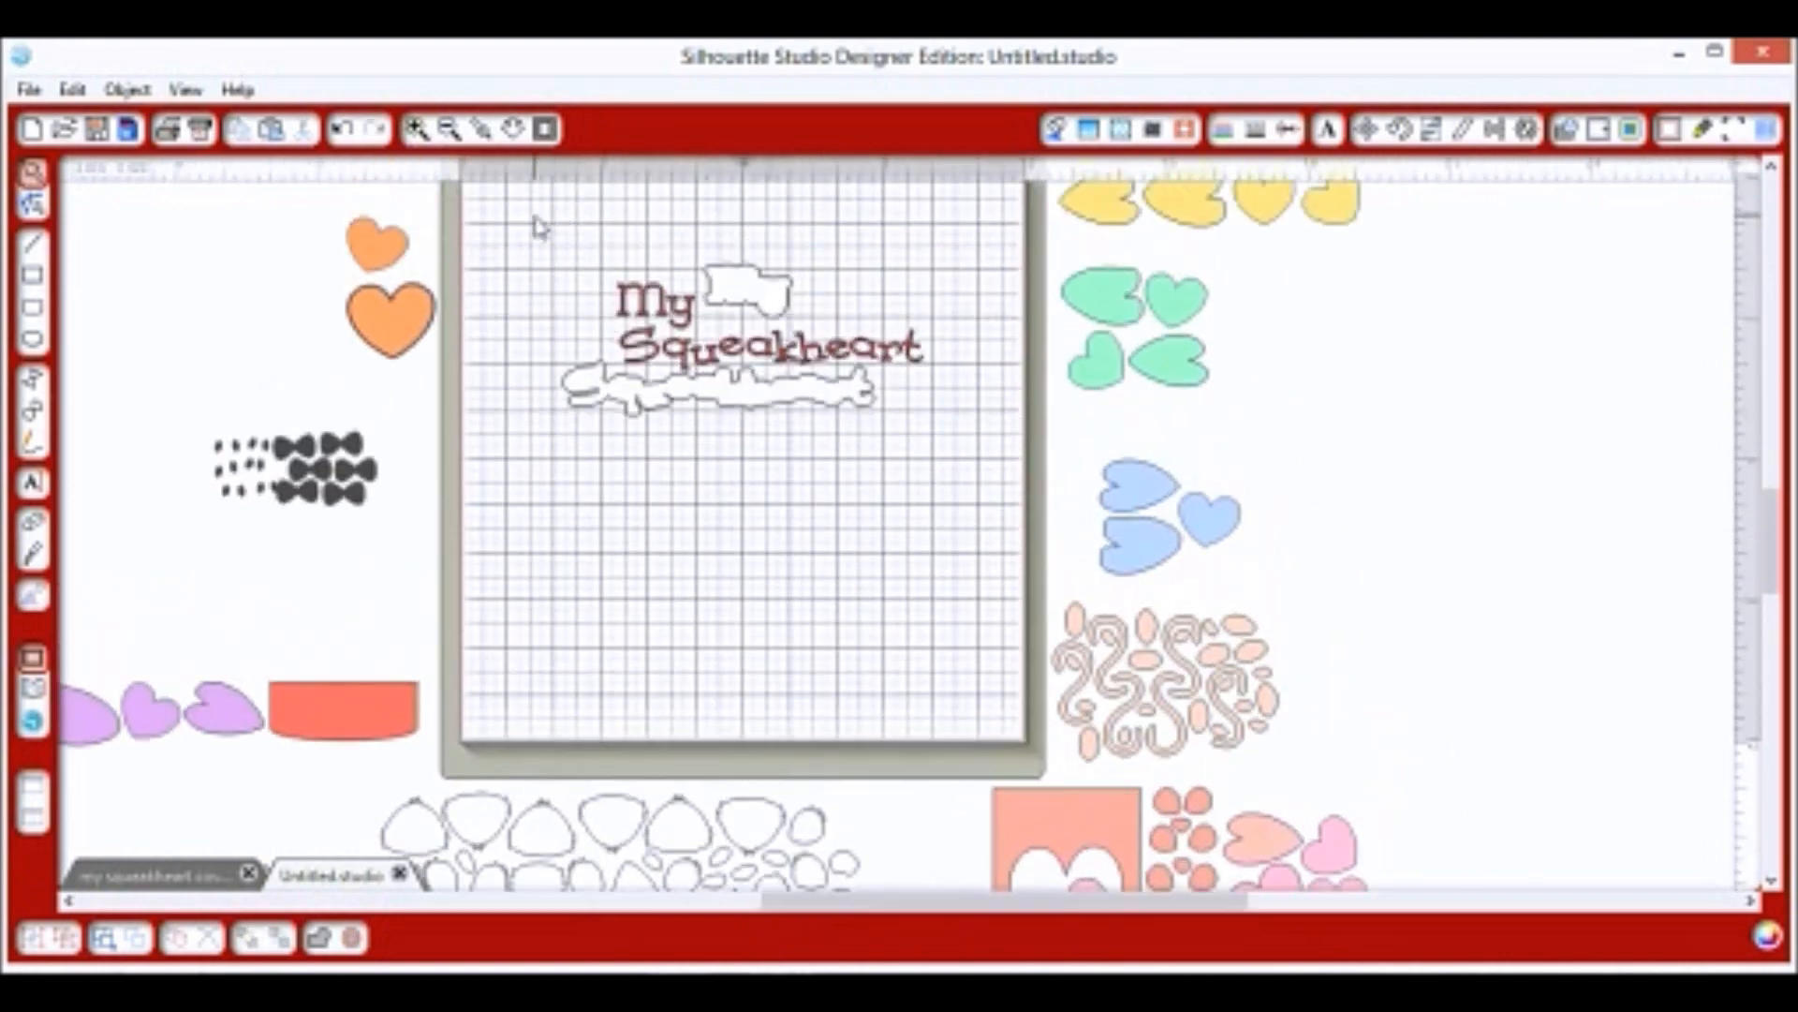
pyautogui.moveTo(535, 225); pyautogui.dragTo(937, 500)
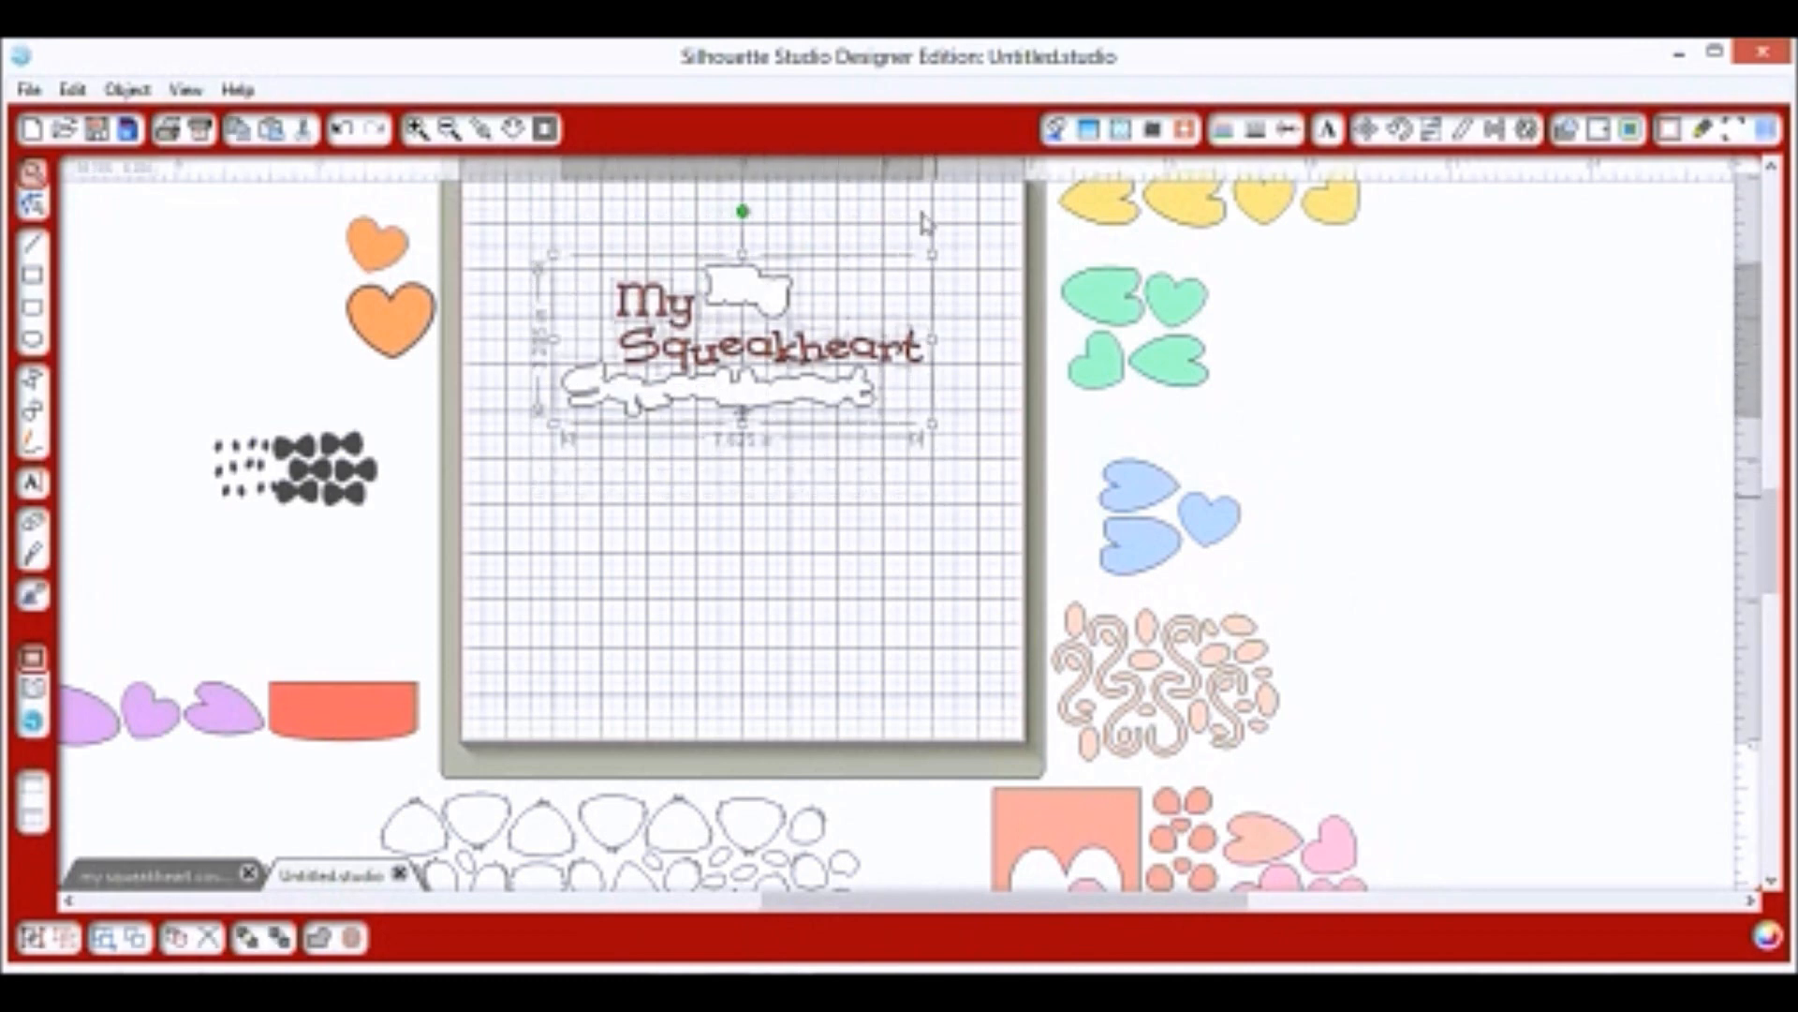
pyautogui.moveTo(947, 237); pyautogui.dragTo(1045, 167)
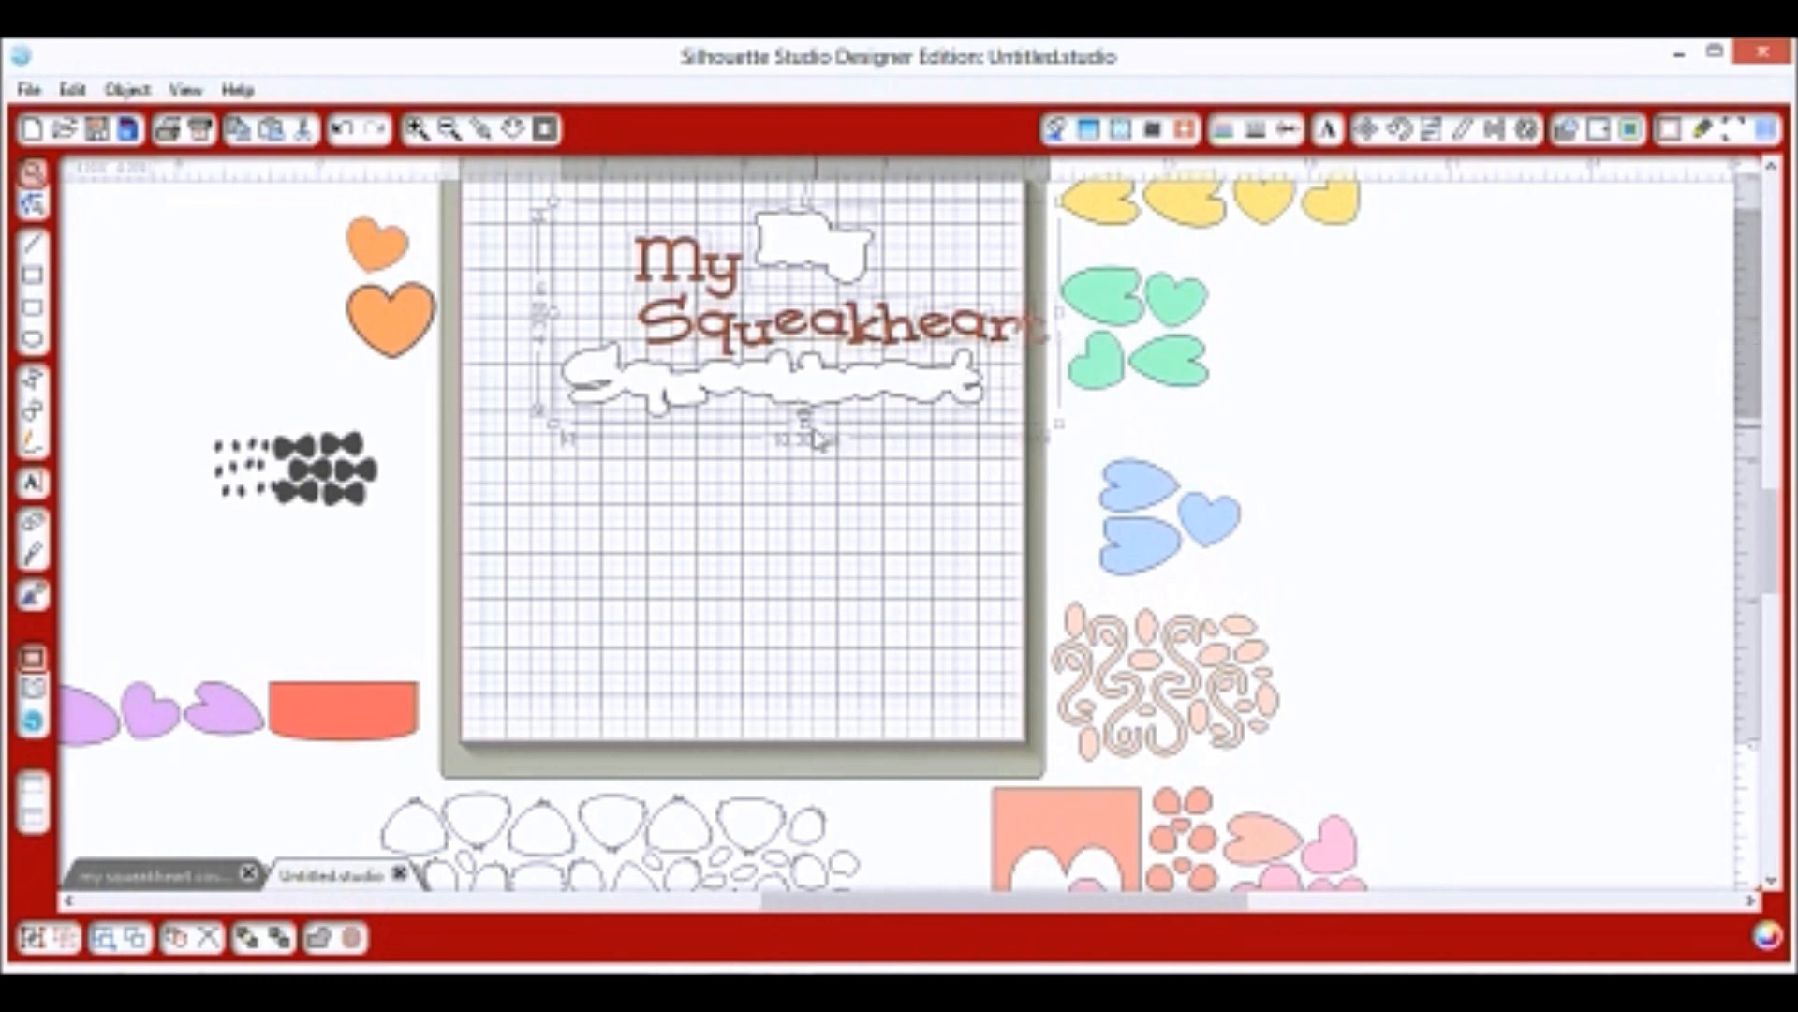
pyautogui.moveTo(805, 419); pyautogui.dragTo(816, 482)
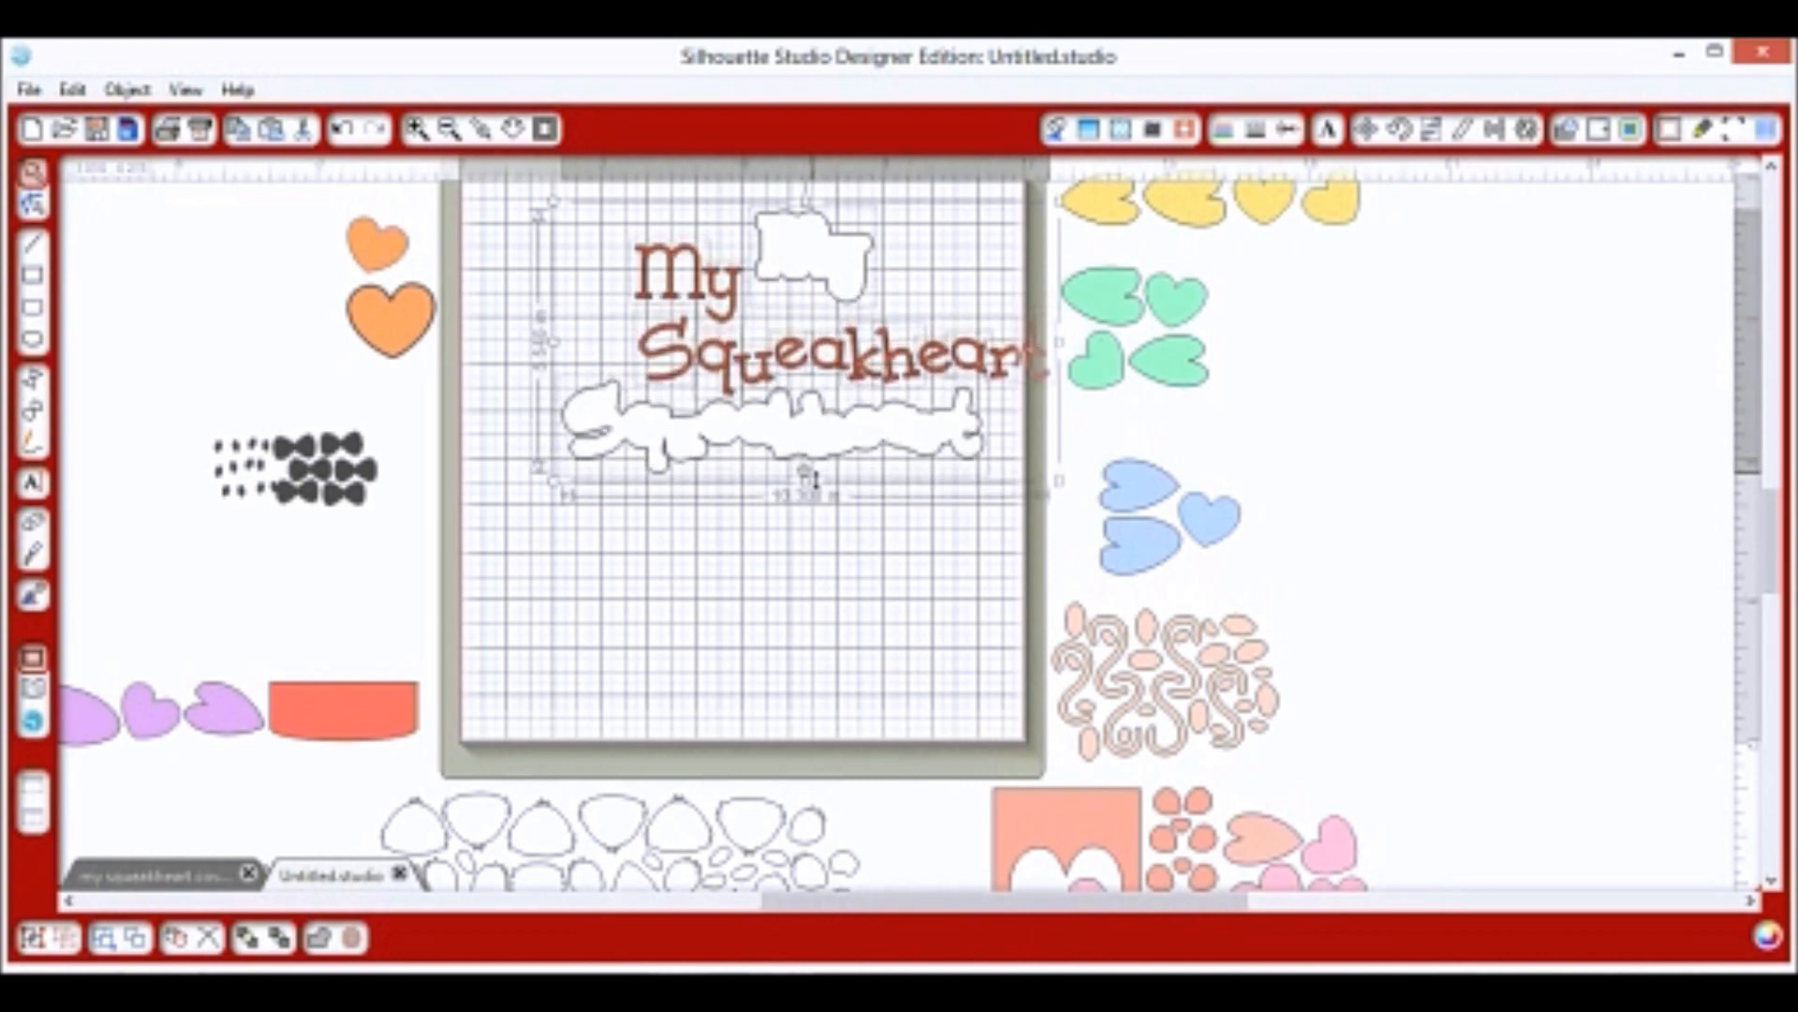
pyautogui.click(825, 590)
pyautogui.moveTo(817, 448)
pyautogui.mouseDown()
pyautogui.moveTo(766, 822)
pyautogui.moveTo(613, 817)
pyautogui.mouseUp()
# Set the Squeakheart outline down below the mat and adjust the small white outline pieces.
pyautogui.click(693, 747)
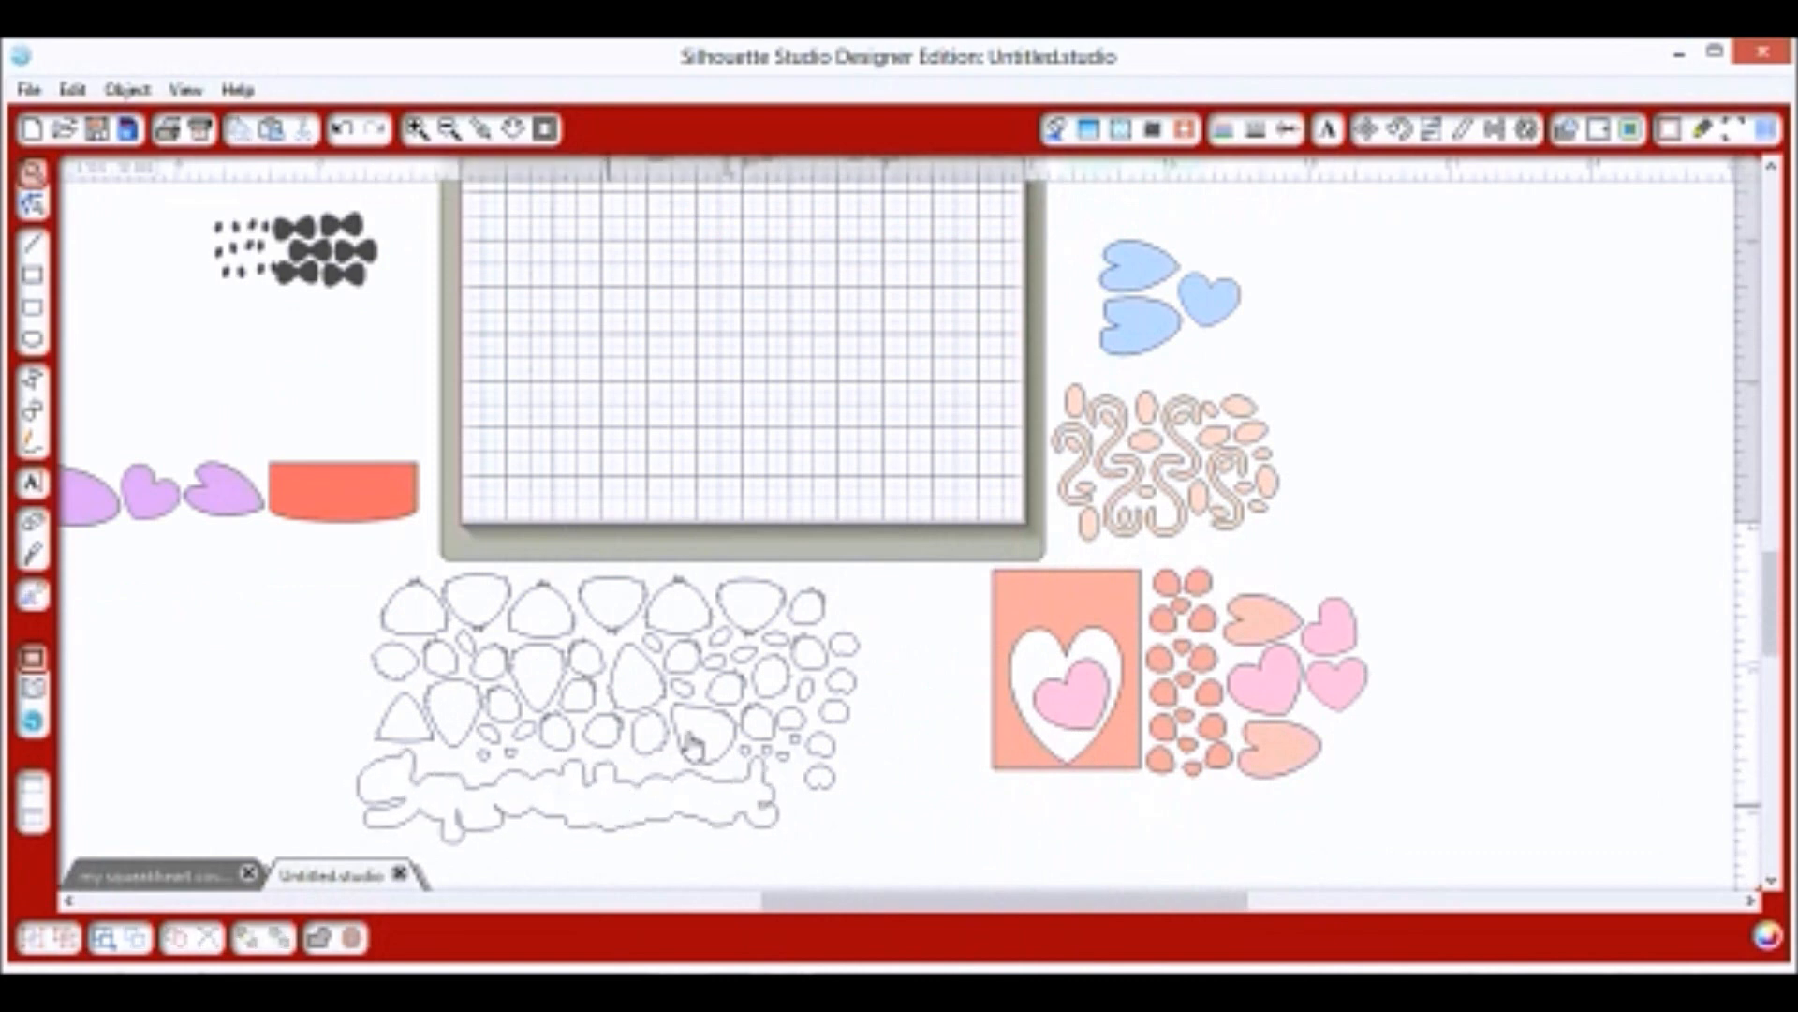
pyautogui.click(739, 761)
pyautogui.moveTo(740, 766); pyautogui.dragTo(749, 770)
pyautogui.click(750, 761)
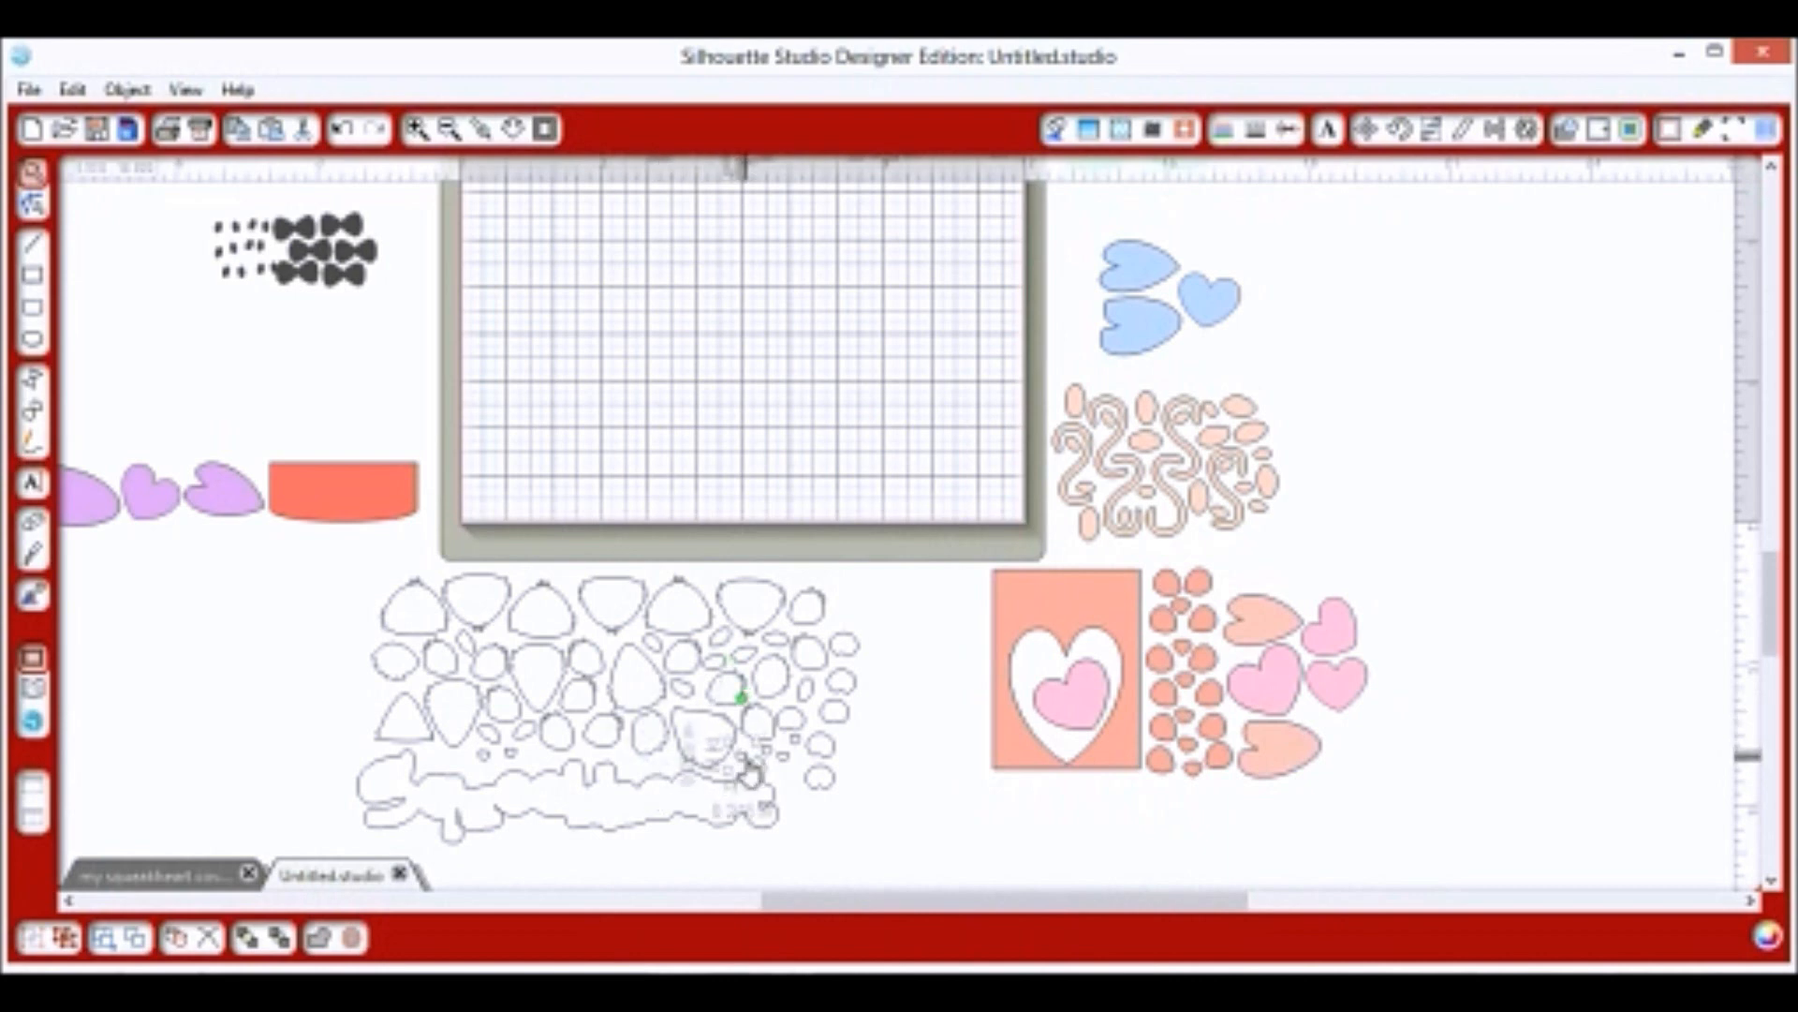
pyautogui.scroll(2, 908, 493)
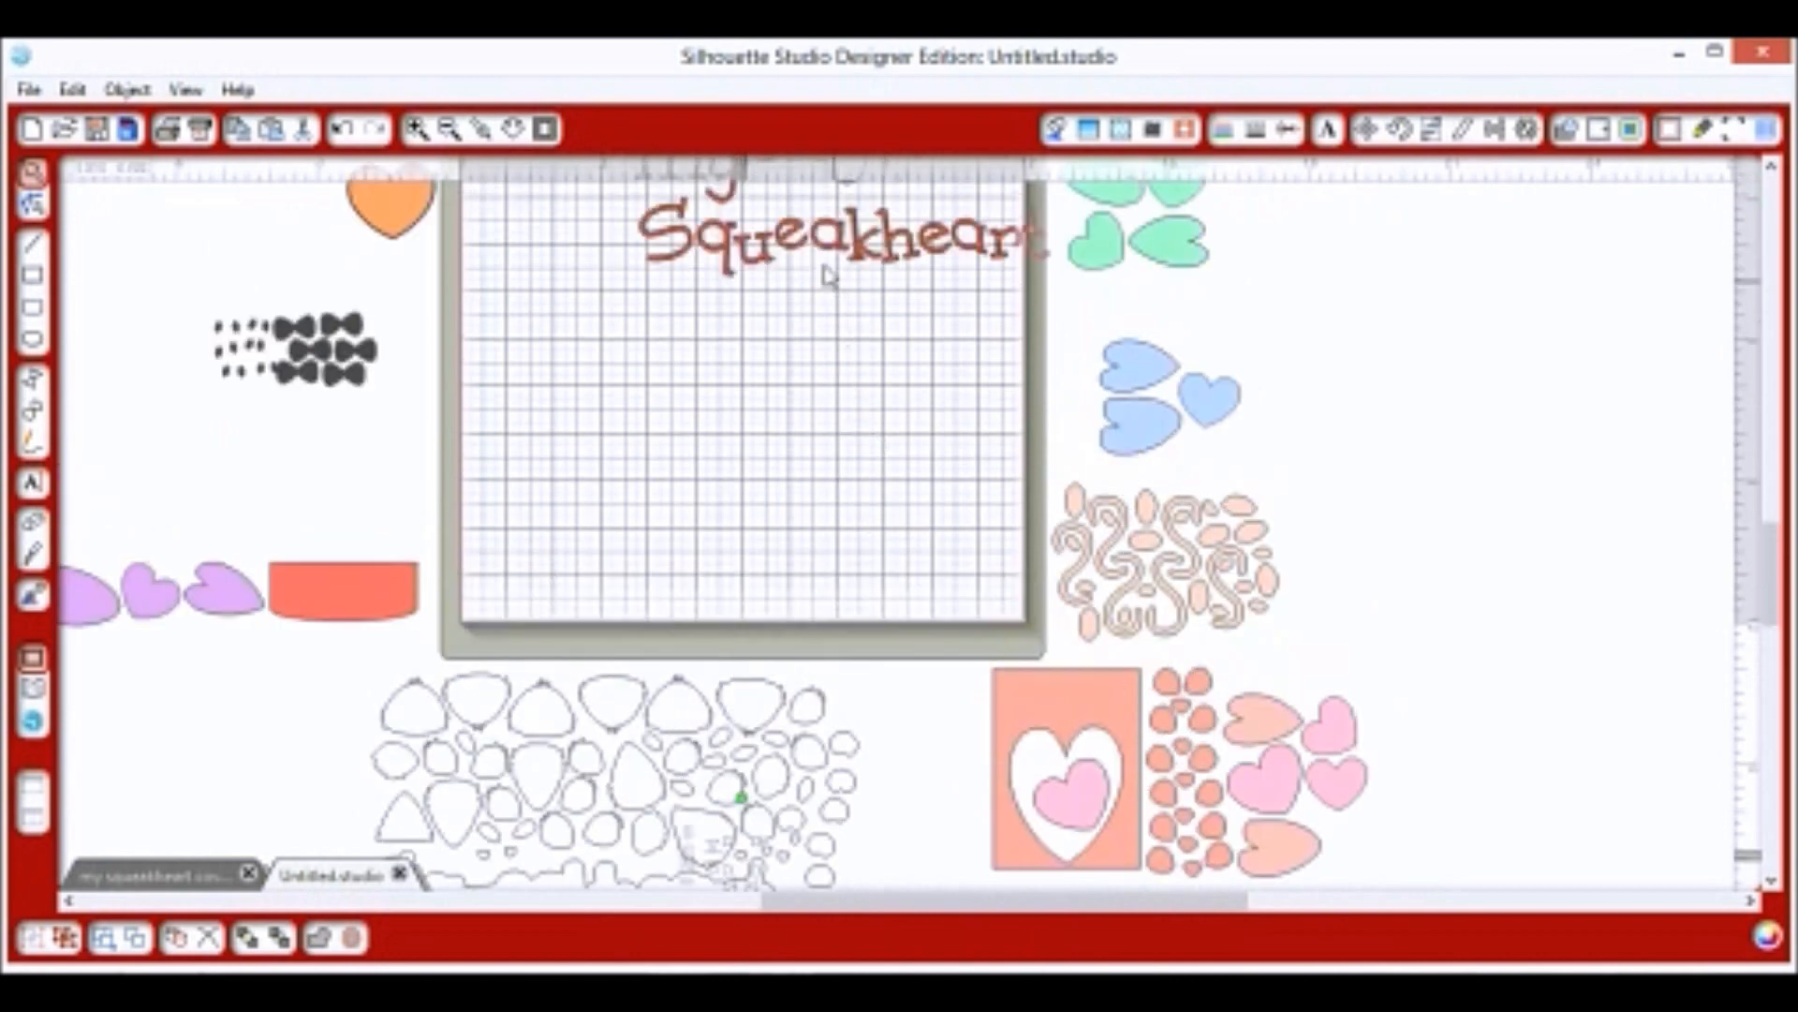
pyautogui.scroll(2, 868, 397)
pyautogui.moveTo(838, 274); pyautogui.dragTo(326, 730)
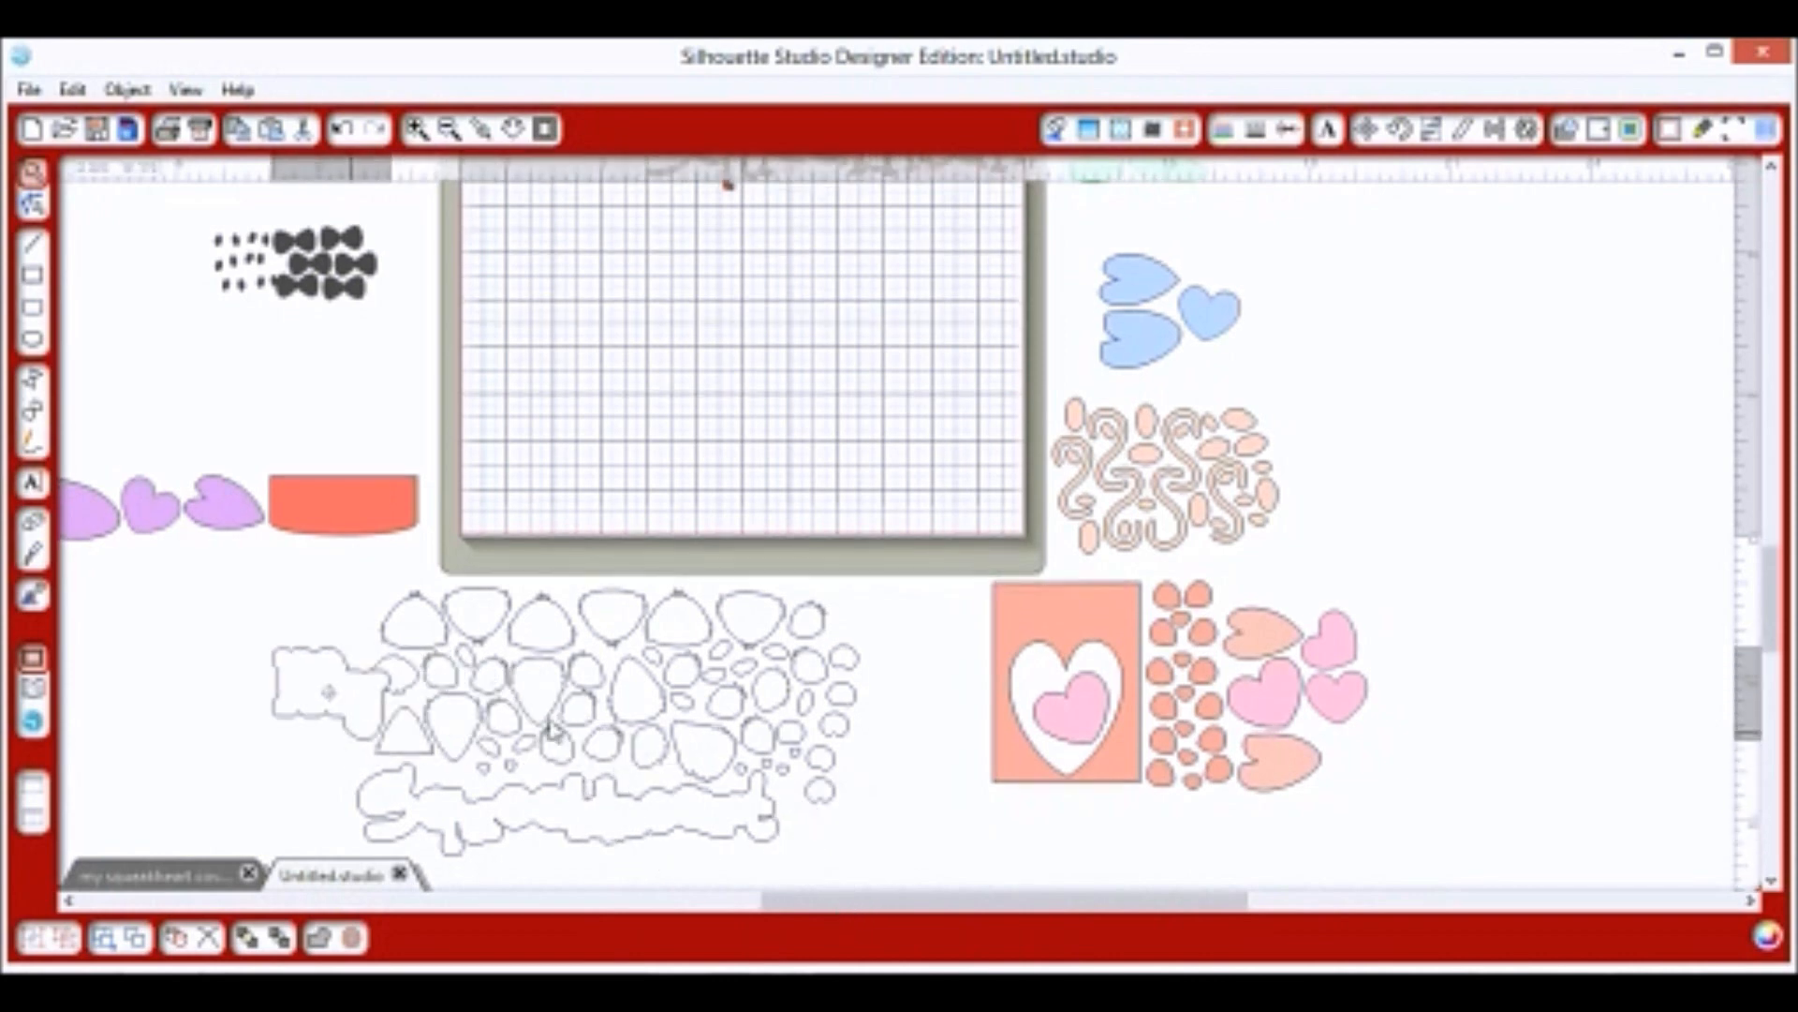
# Move the My outline to the cluster's lower right and tuck small circles into gaps.
pyautogui.moveTo(854, 621)
pyautogui.mouseDown()
pyautogui.moveTo(867, 635)
pyautogui.moveTo(822, 783)
pyautogui.moveTo(867, 711)
pyautogui.moveTo(871, 626)
pyautogui.moveTo(848, 598)
pyautogui.mouseUp()
pyautogui.moveTo(298, 720); pyautogui.dragTo(828, 841)
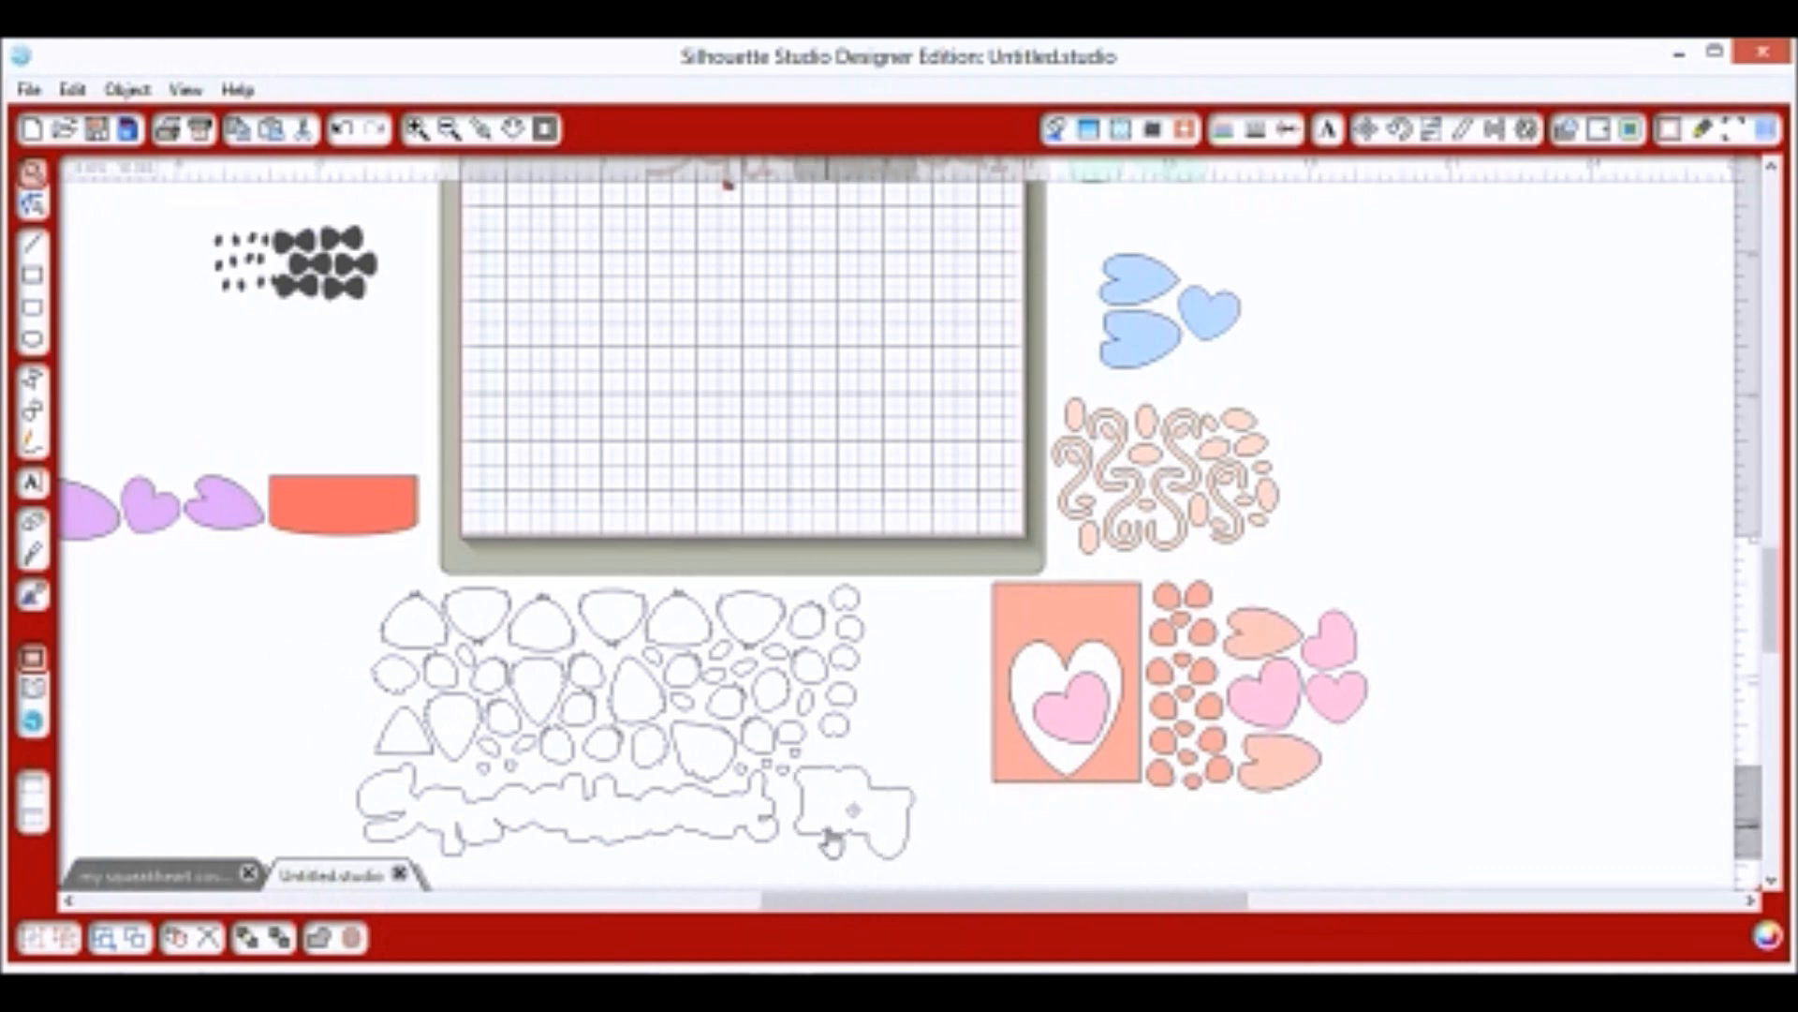
pyautogui.moveTo(848, 600)
pyautogui.mouseDown()
pyautogui.moveTo(867, 715)
pyautogui.moveTo(845, 761)
pyautogui.moveTo(877, 634)
pyautogui.moveTo(899, 675)
pyautogui.moveTo(844, 614)
pyautogui.moveTo(878, 618)
pyautogui.mouseUp()
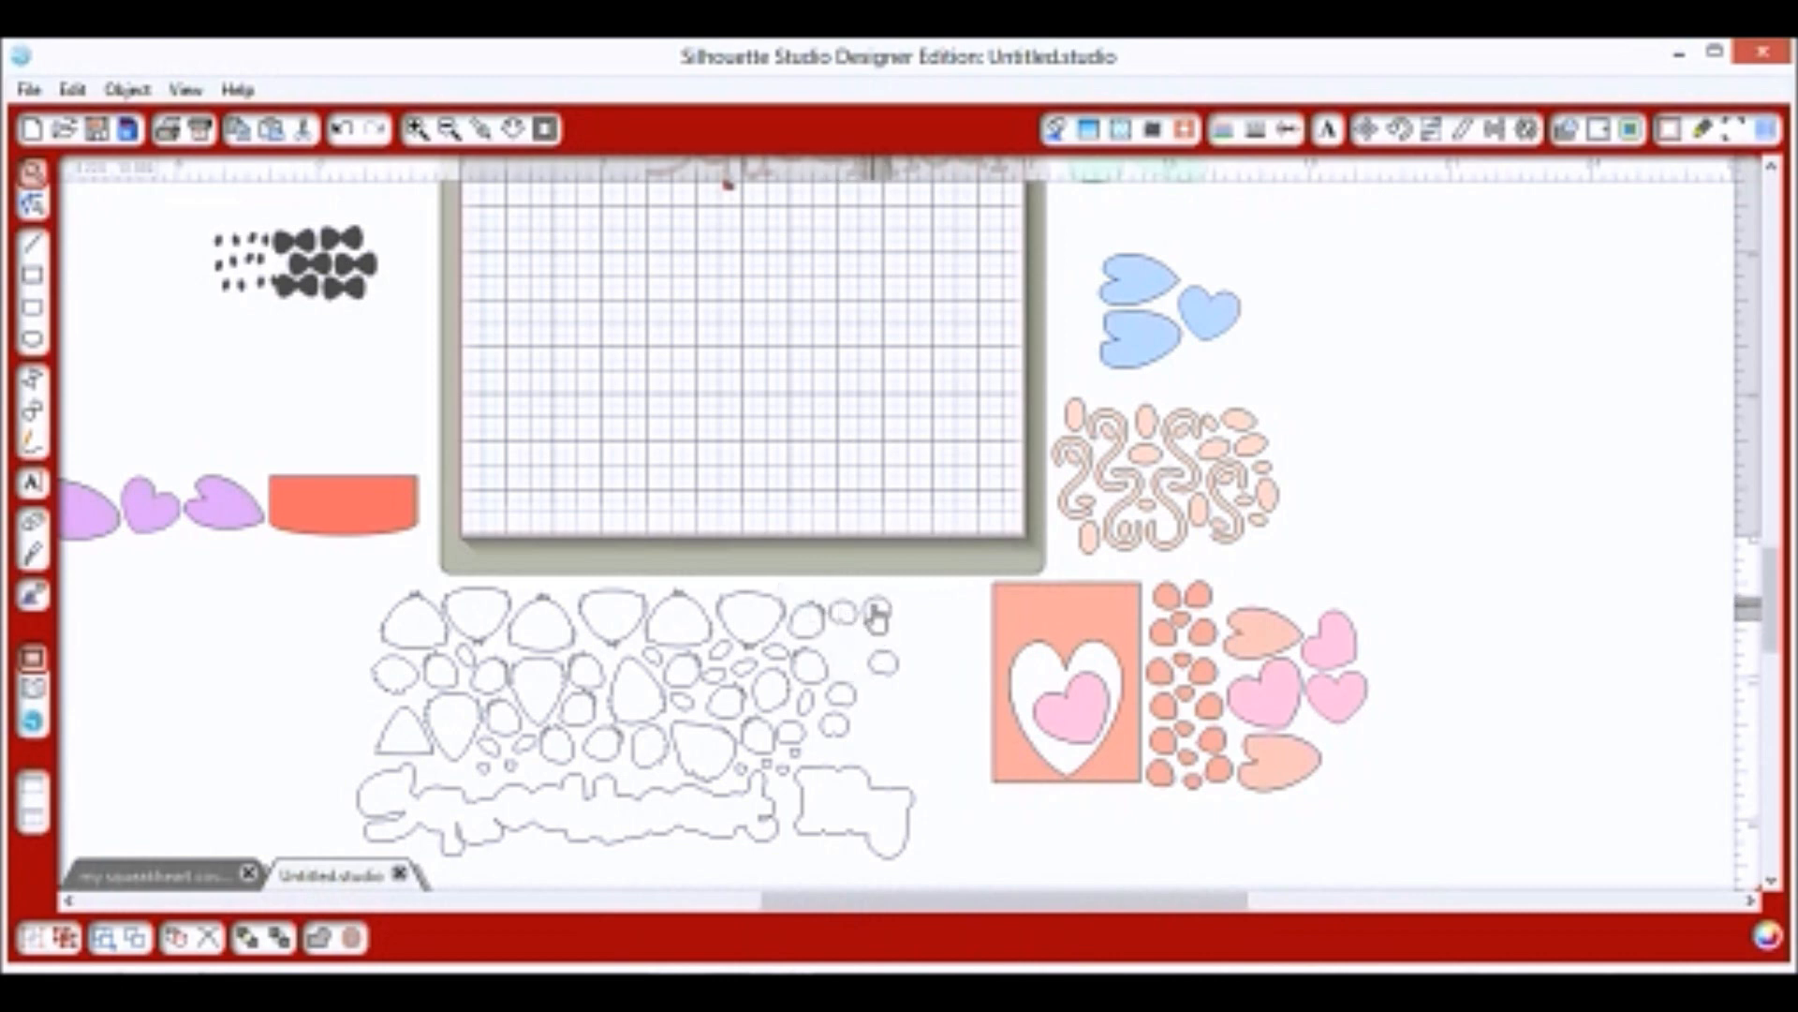
pyautogui.moveTo(855, 703)
pyautogui.mouseDown()
pyautogui.moveTo(852, 661)
pyautogui.moveTo(877, 646)
pyautogui.mouseUp()
pyautogui.moveTo(832, 730); pyautogui.dragTo(853, 689)
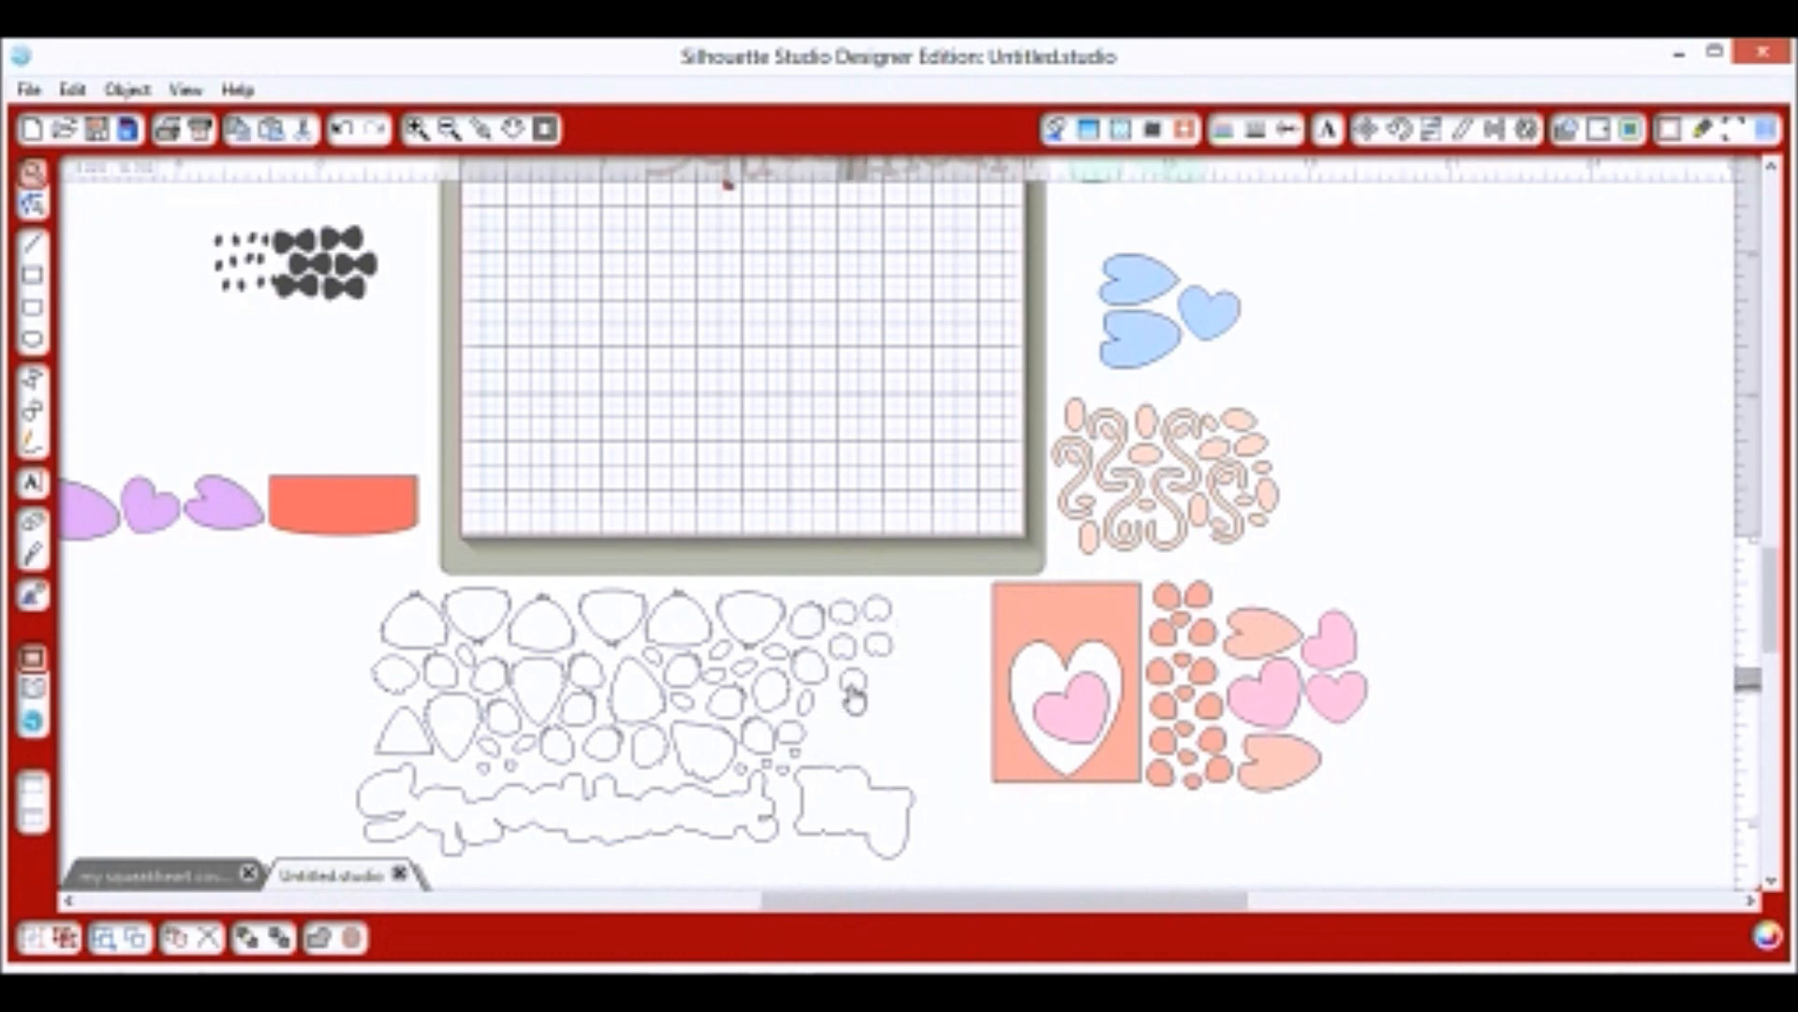
# Rotate the bumpy My outline clockwise and fit it up into the cluster's gap.
pyautogui.click(854, 789)
pyautogui.moveTo(890, 760); pyautogui.dragTo(904, 801)
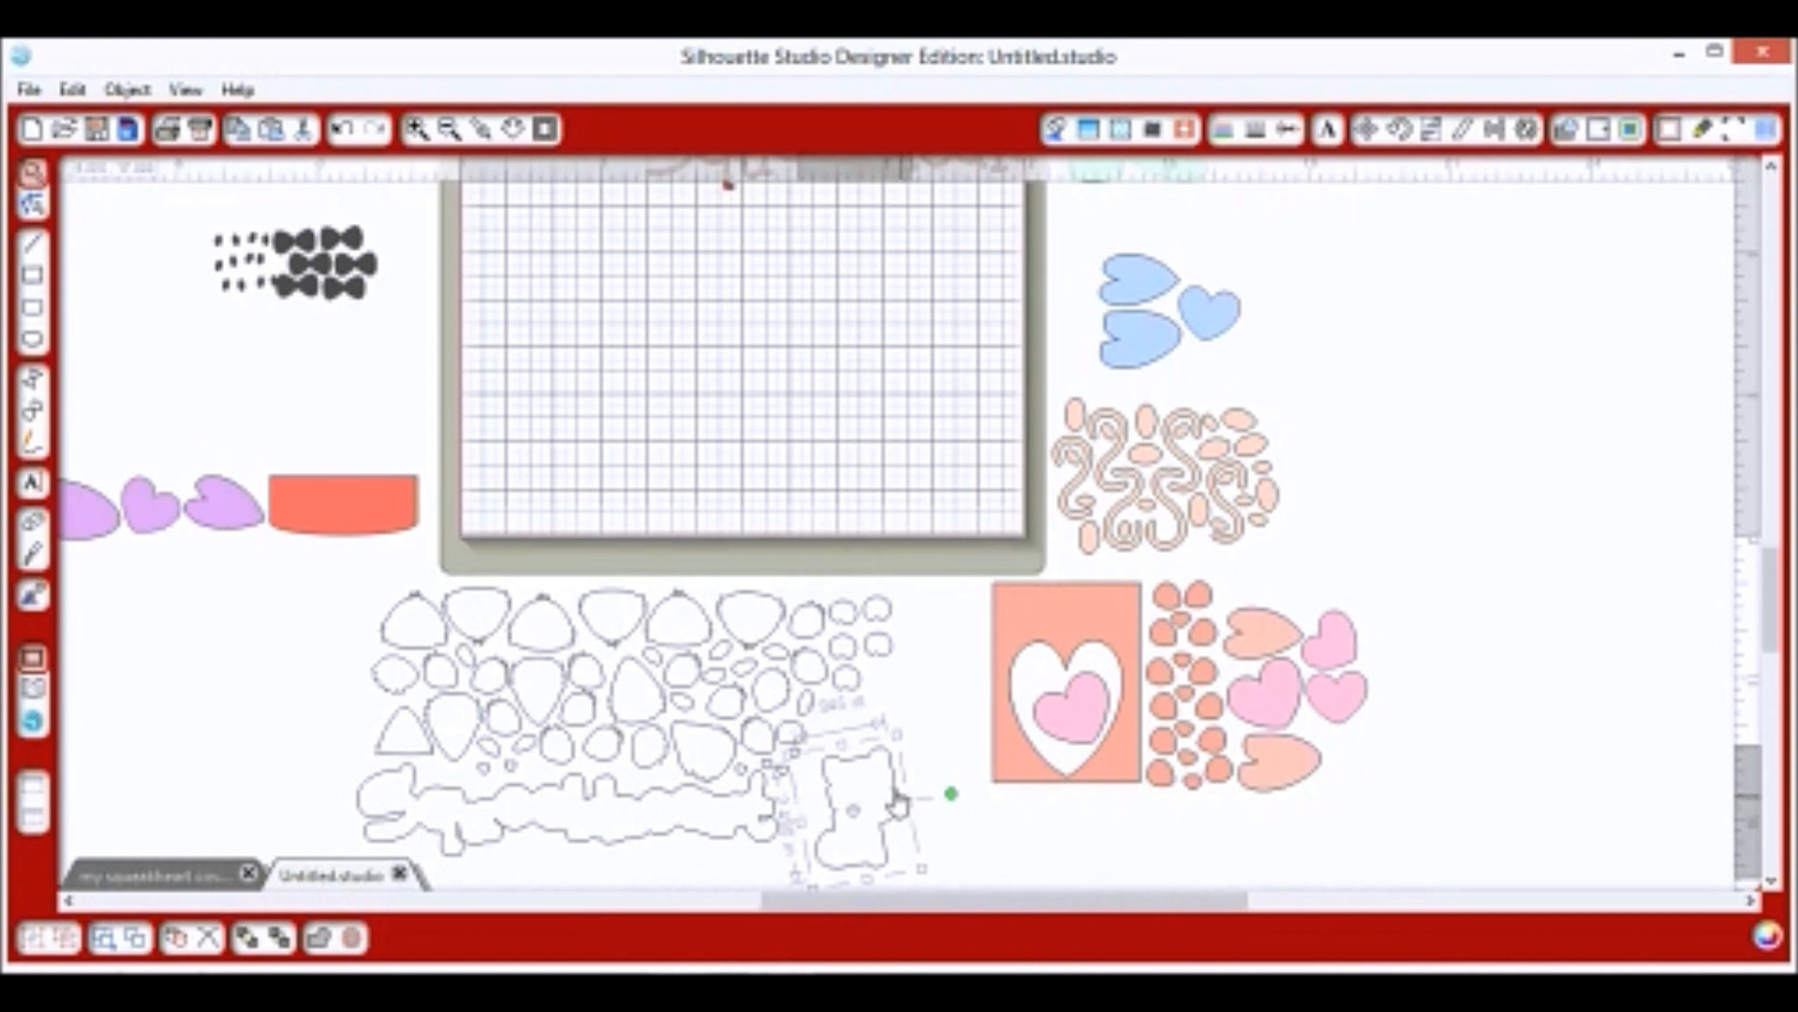
pyautogui.moveTo(890, 737); pyautogui.dragTo(879, 728)
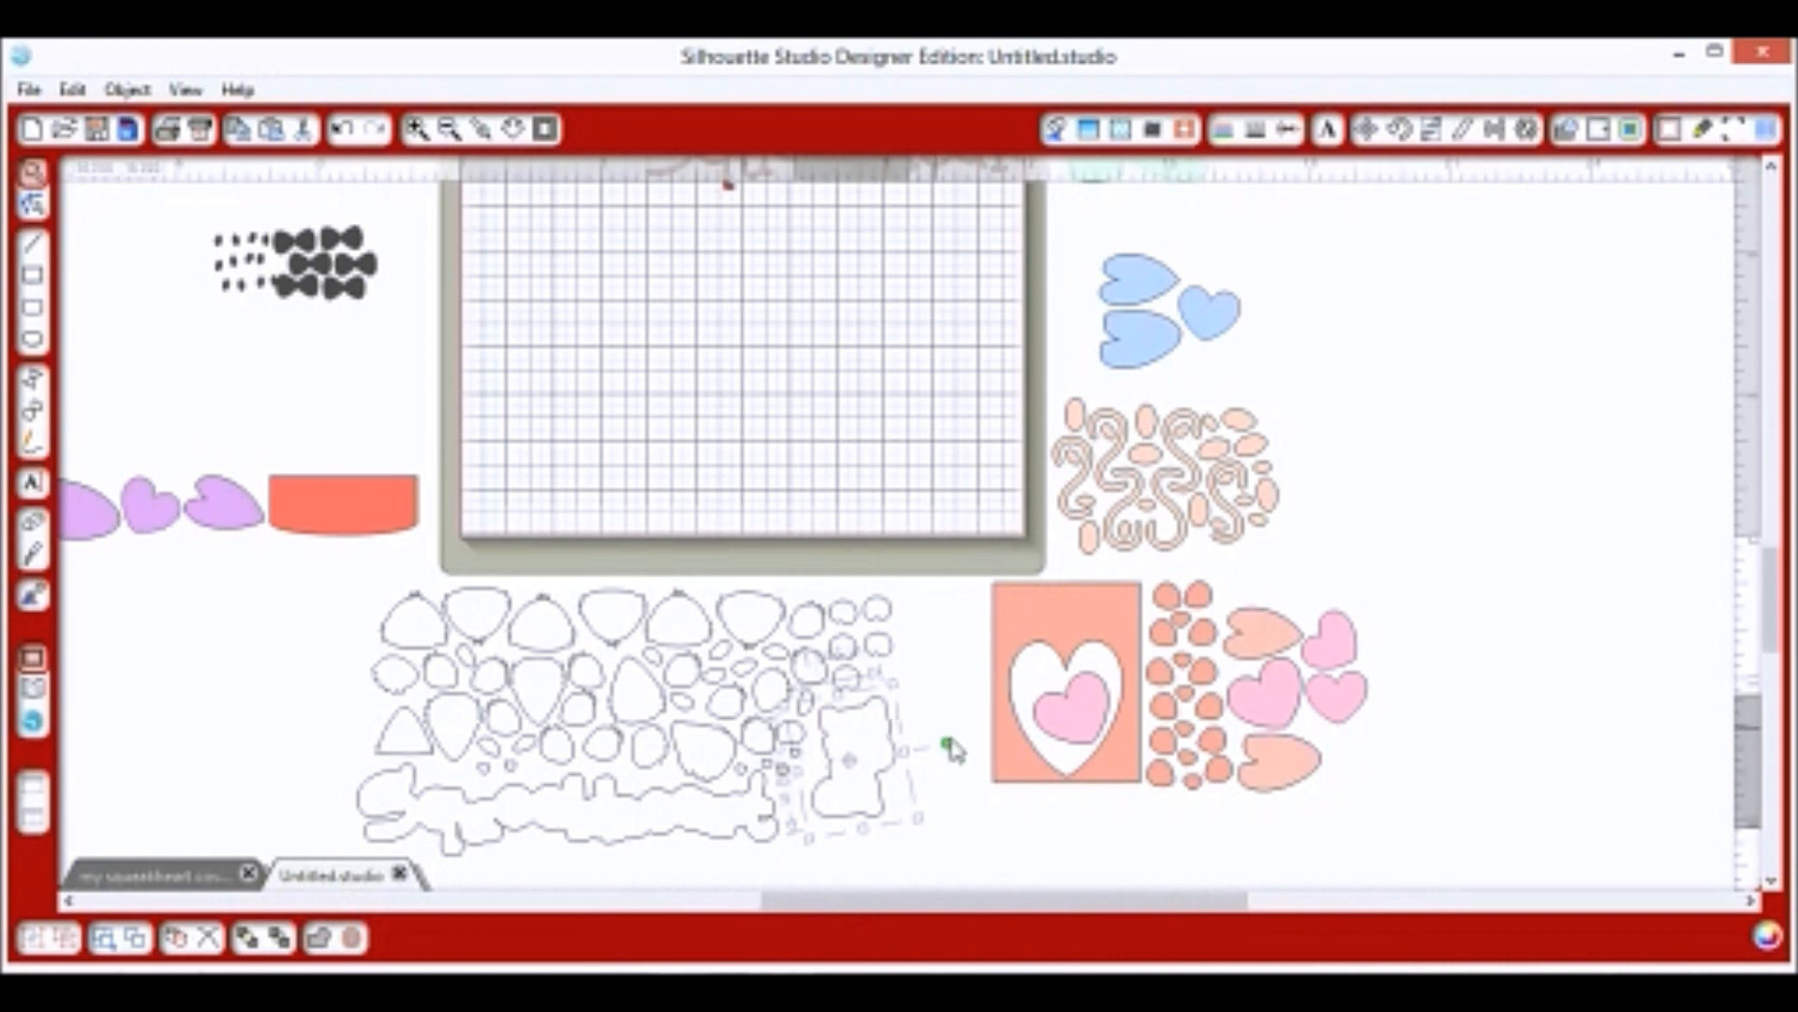
pyautogui.moveTo(951, 745); pyautogui.dragTo(951, 757)
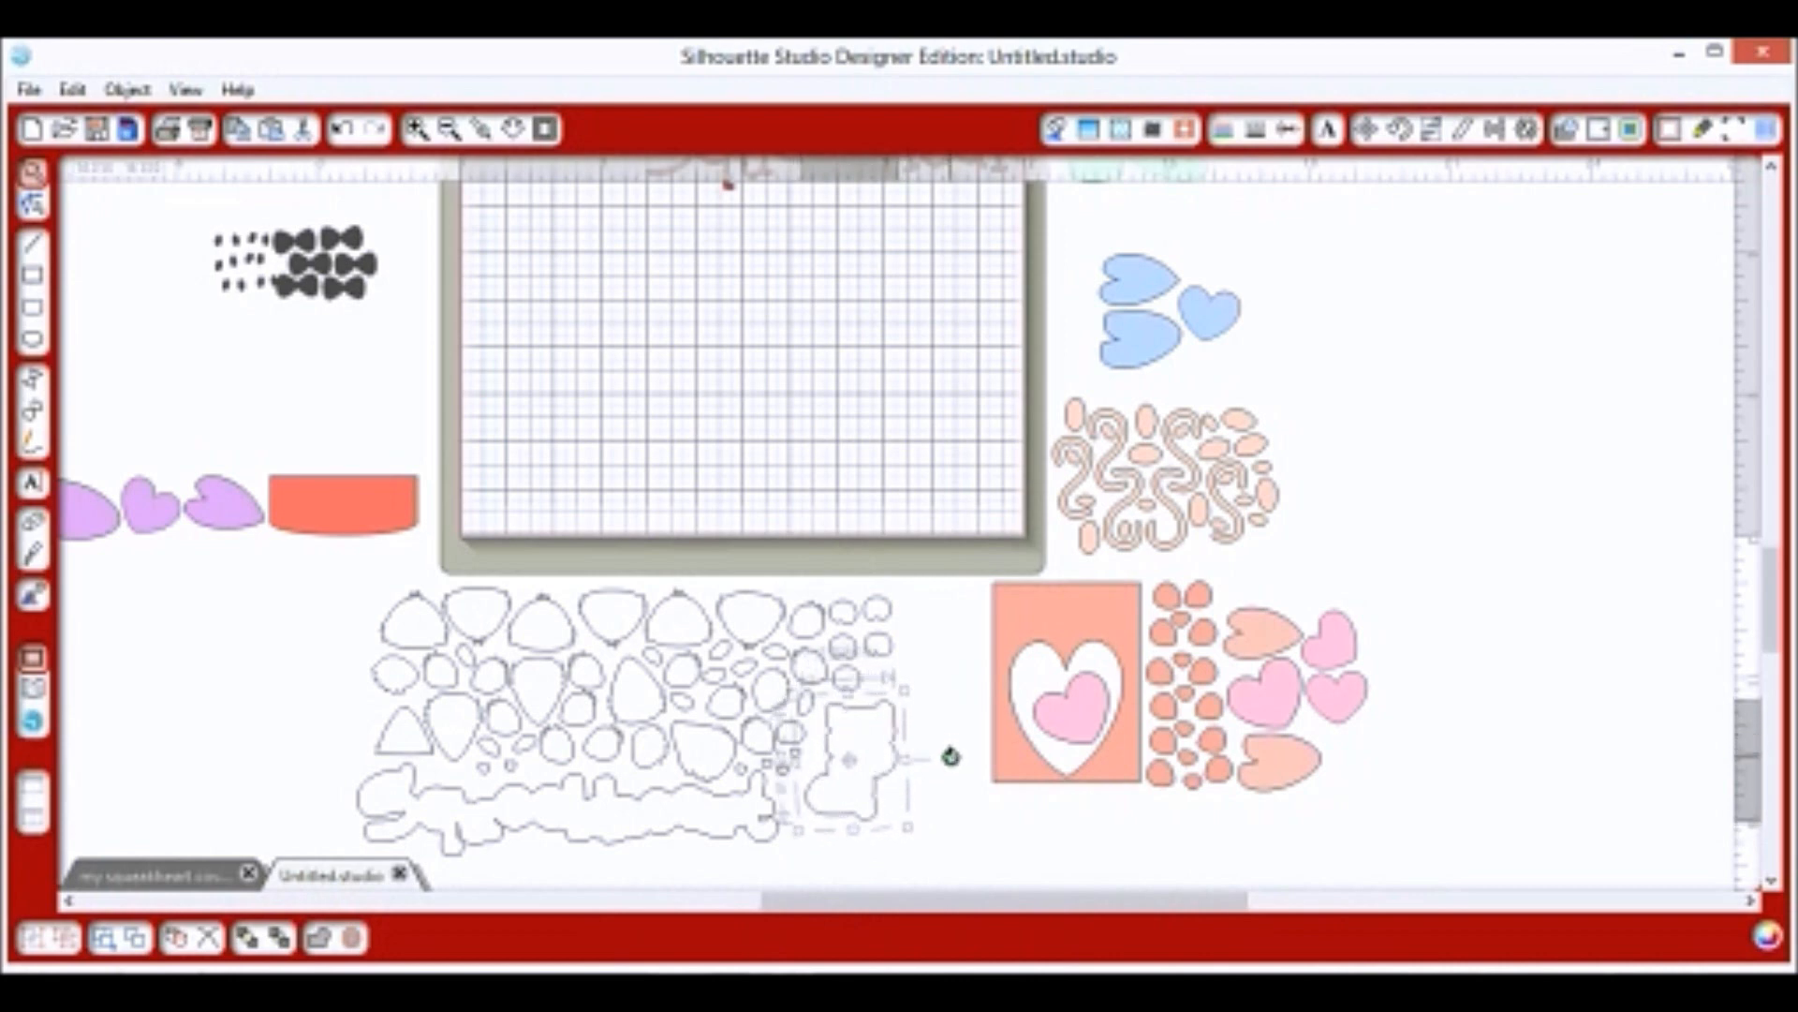
pyautogui.click(880, 684)
# Nudge the remaining small round pieces into lower gaps and select all white outline pieces.
pyautogui.moveTo(882, 689); pyautogui.dragTo(883, 696)
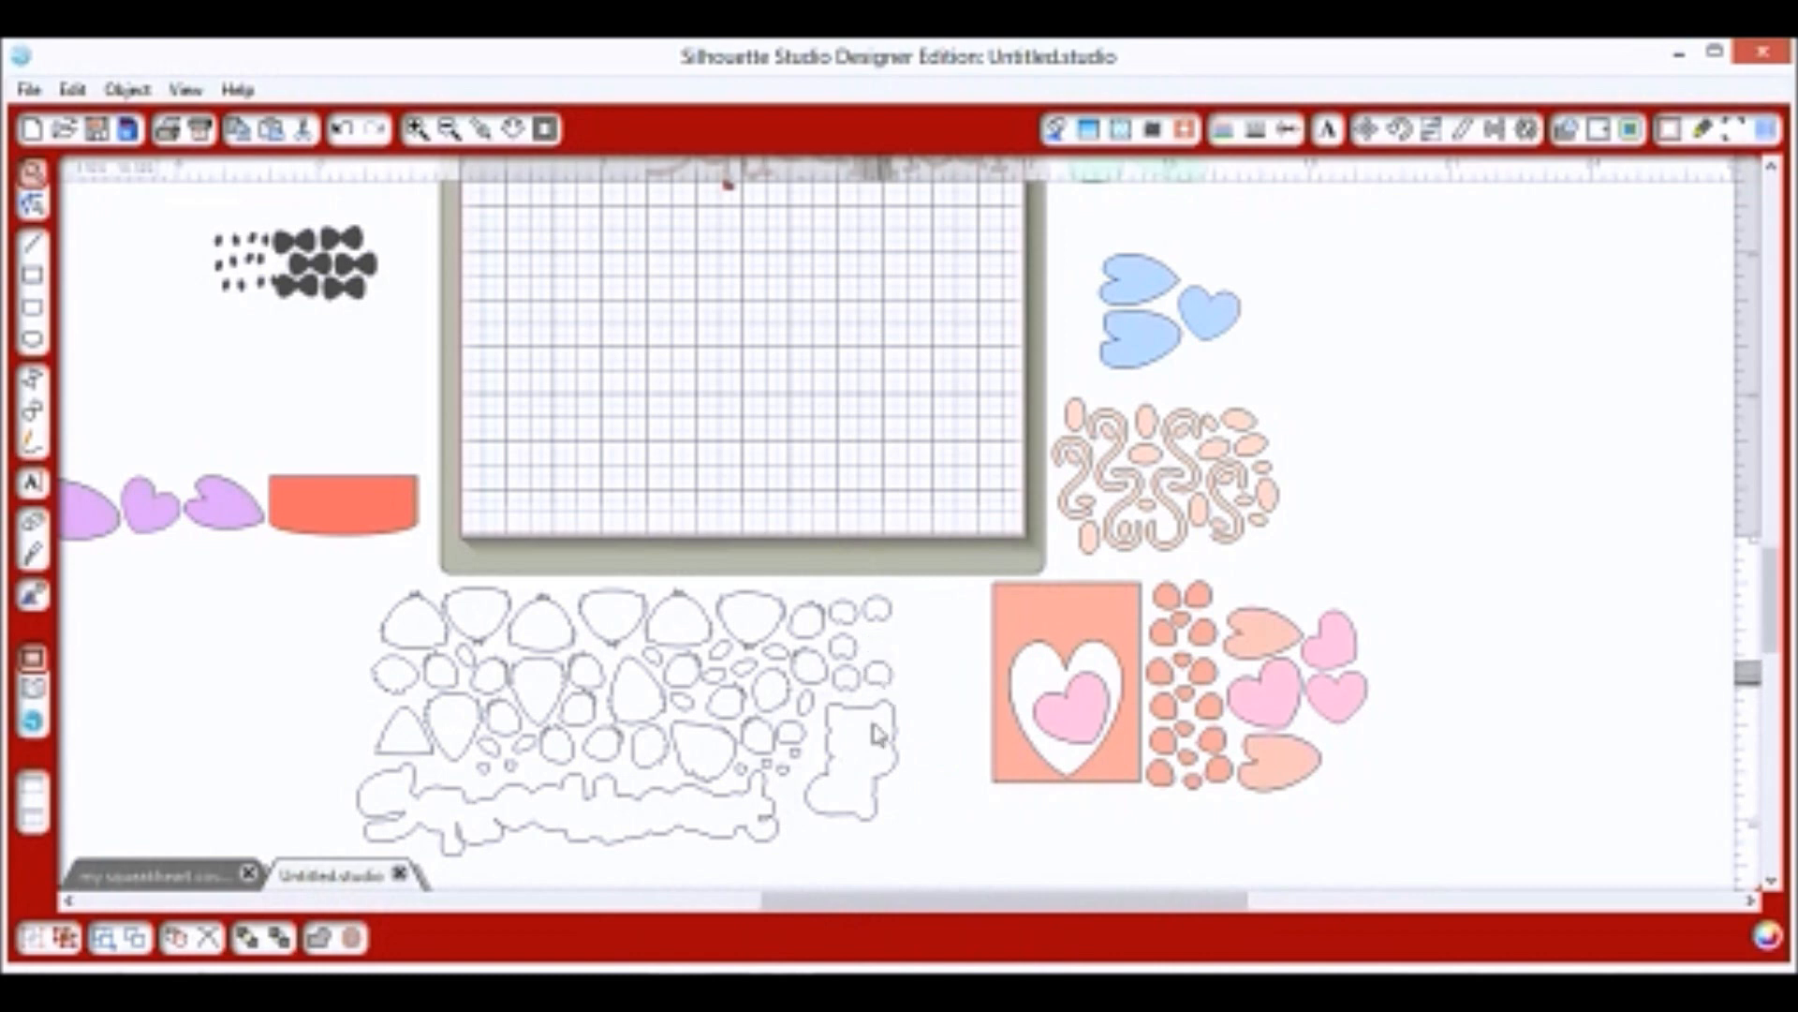
pyautogui.click(875, 739)
pyautogui.moveTo(870, 783); pyautogui.dragTo(858, 790)
pyautogui.moveTo(887, 688); pyautogui.dragTo(854, 717)
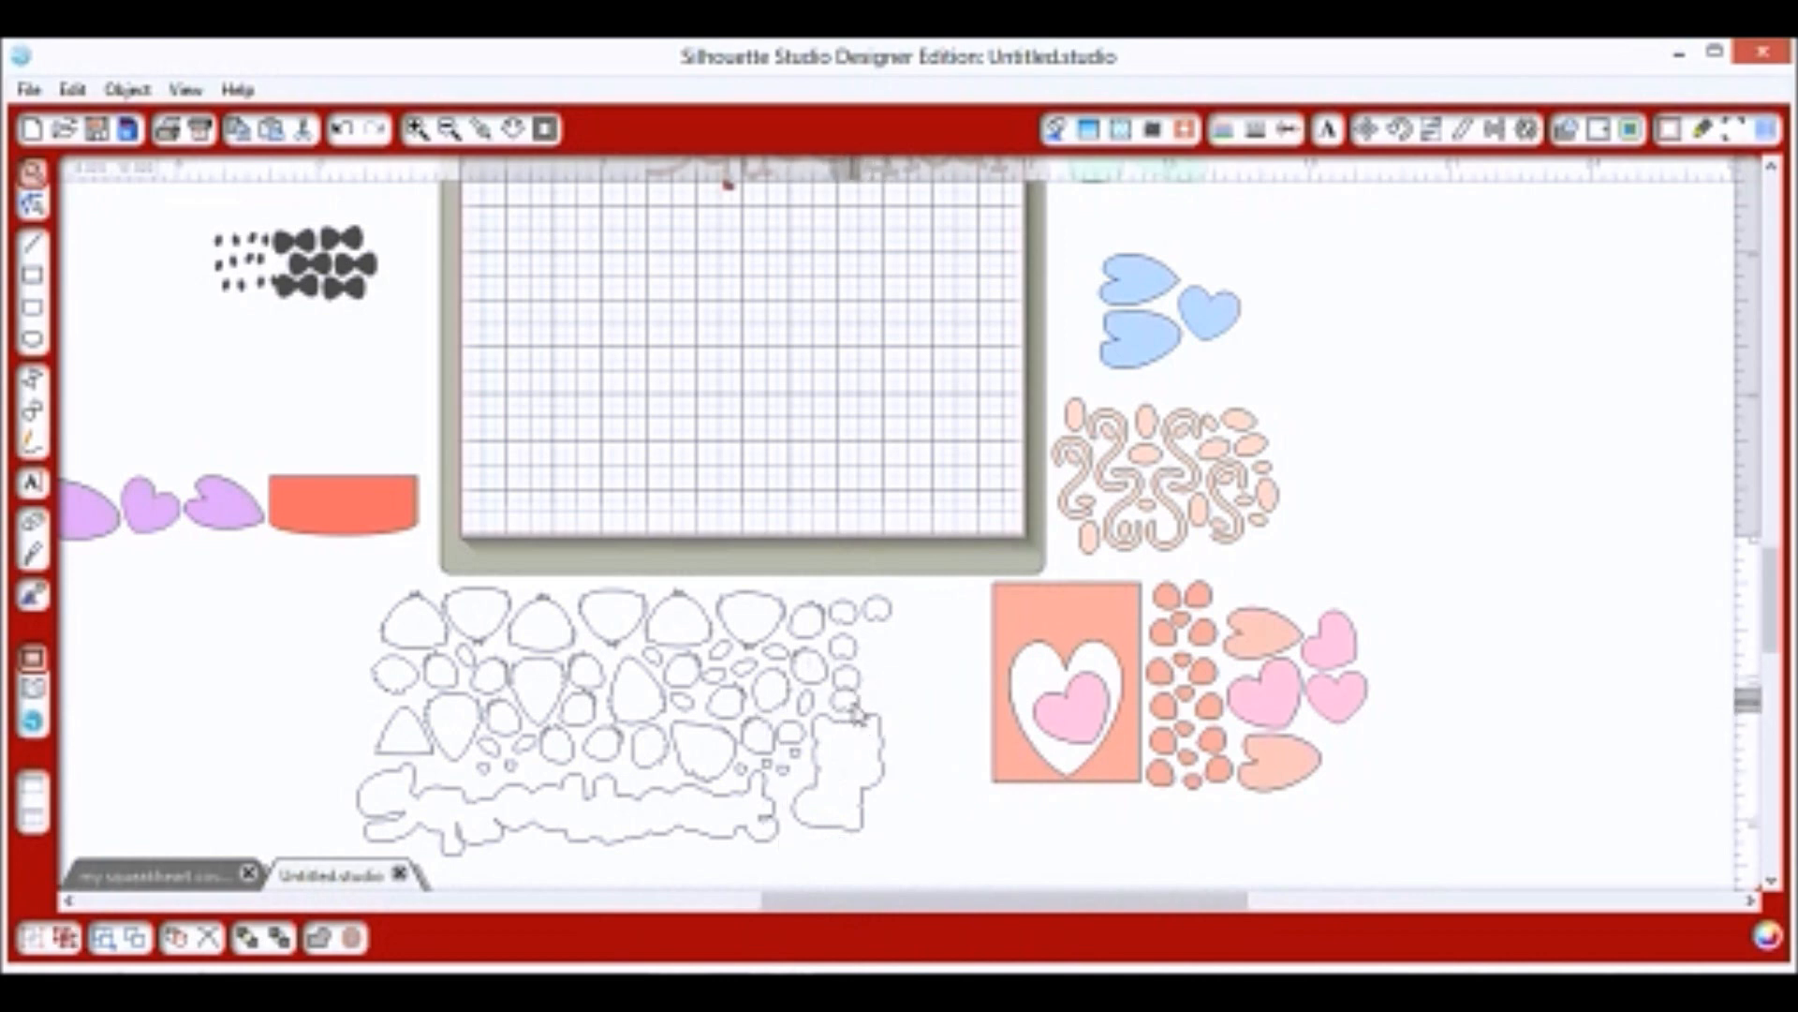
pyautogui.moveTo(887, 629); pyautogui.dragTo(883, 675)
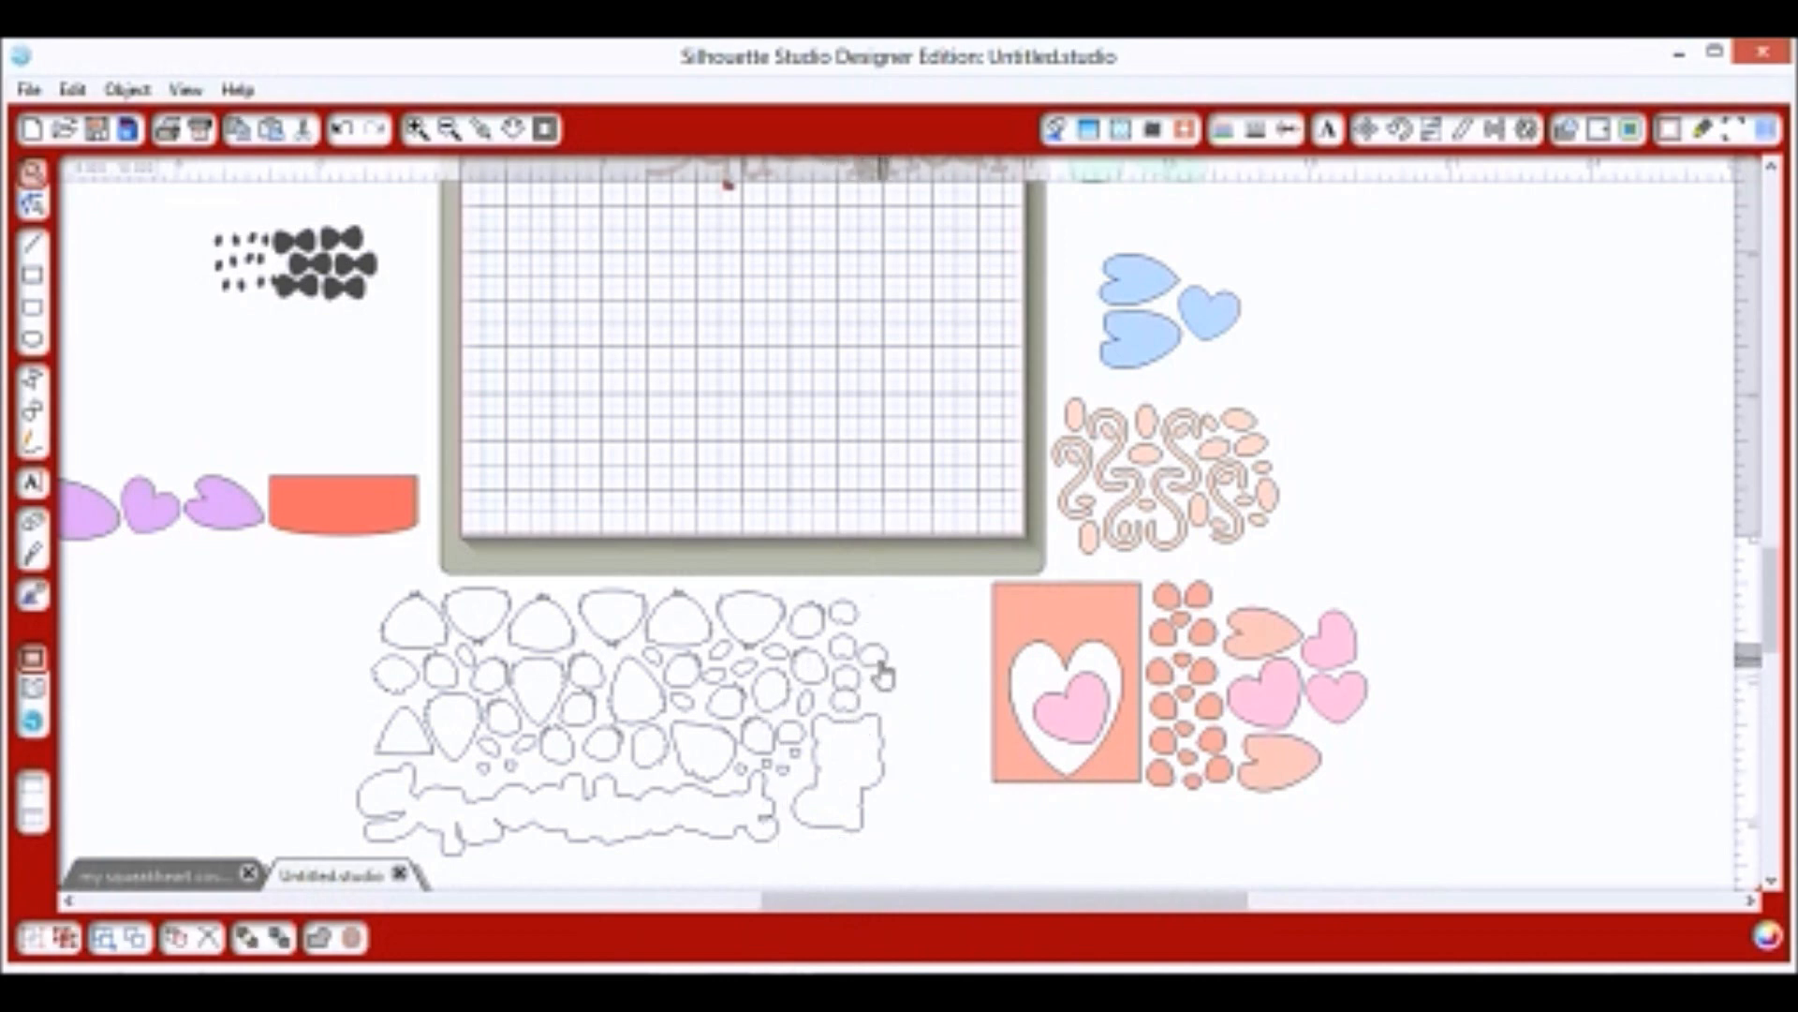
pyautogui.click(886, 676)
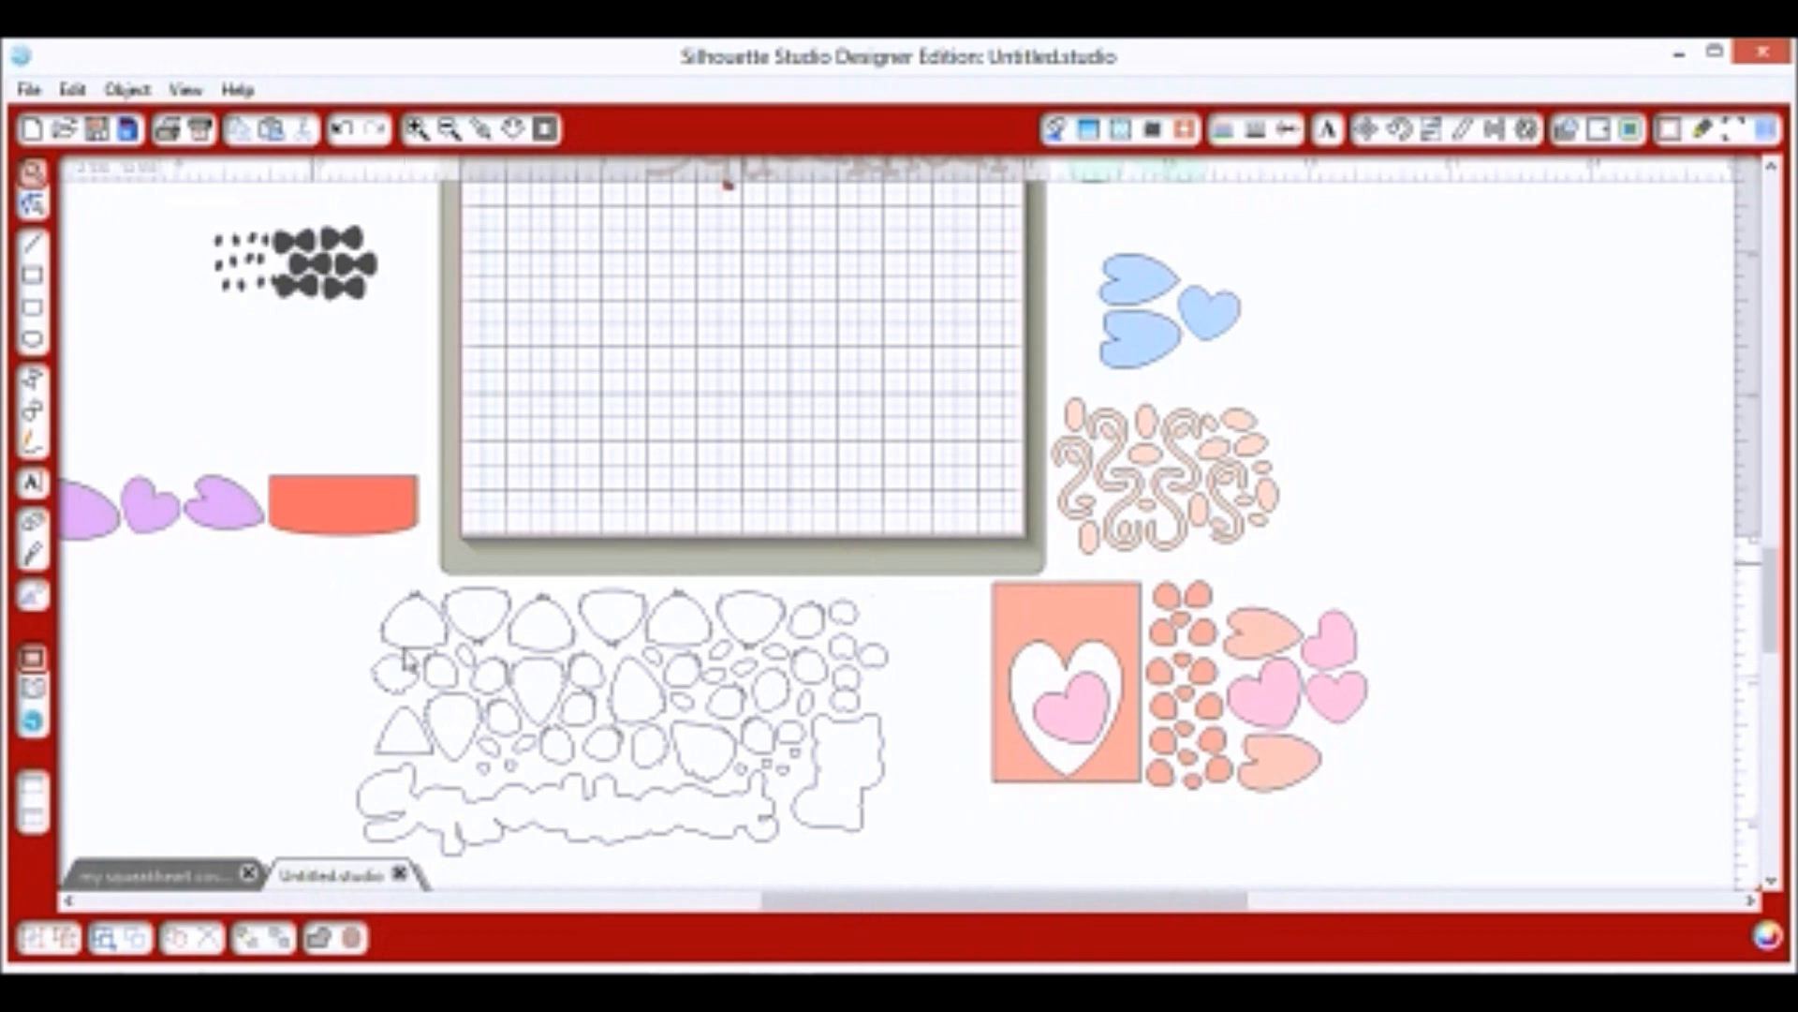
pyautogui.moveTo(740, 845); pyautogui.dragTo(869, 831)
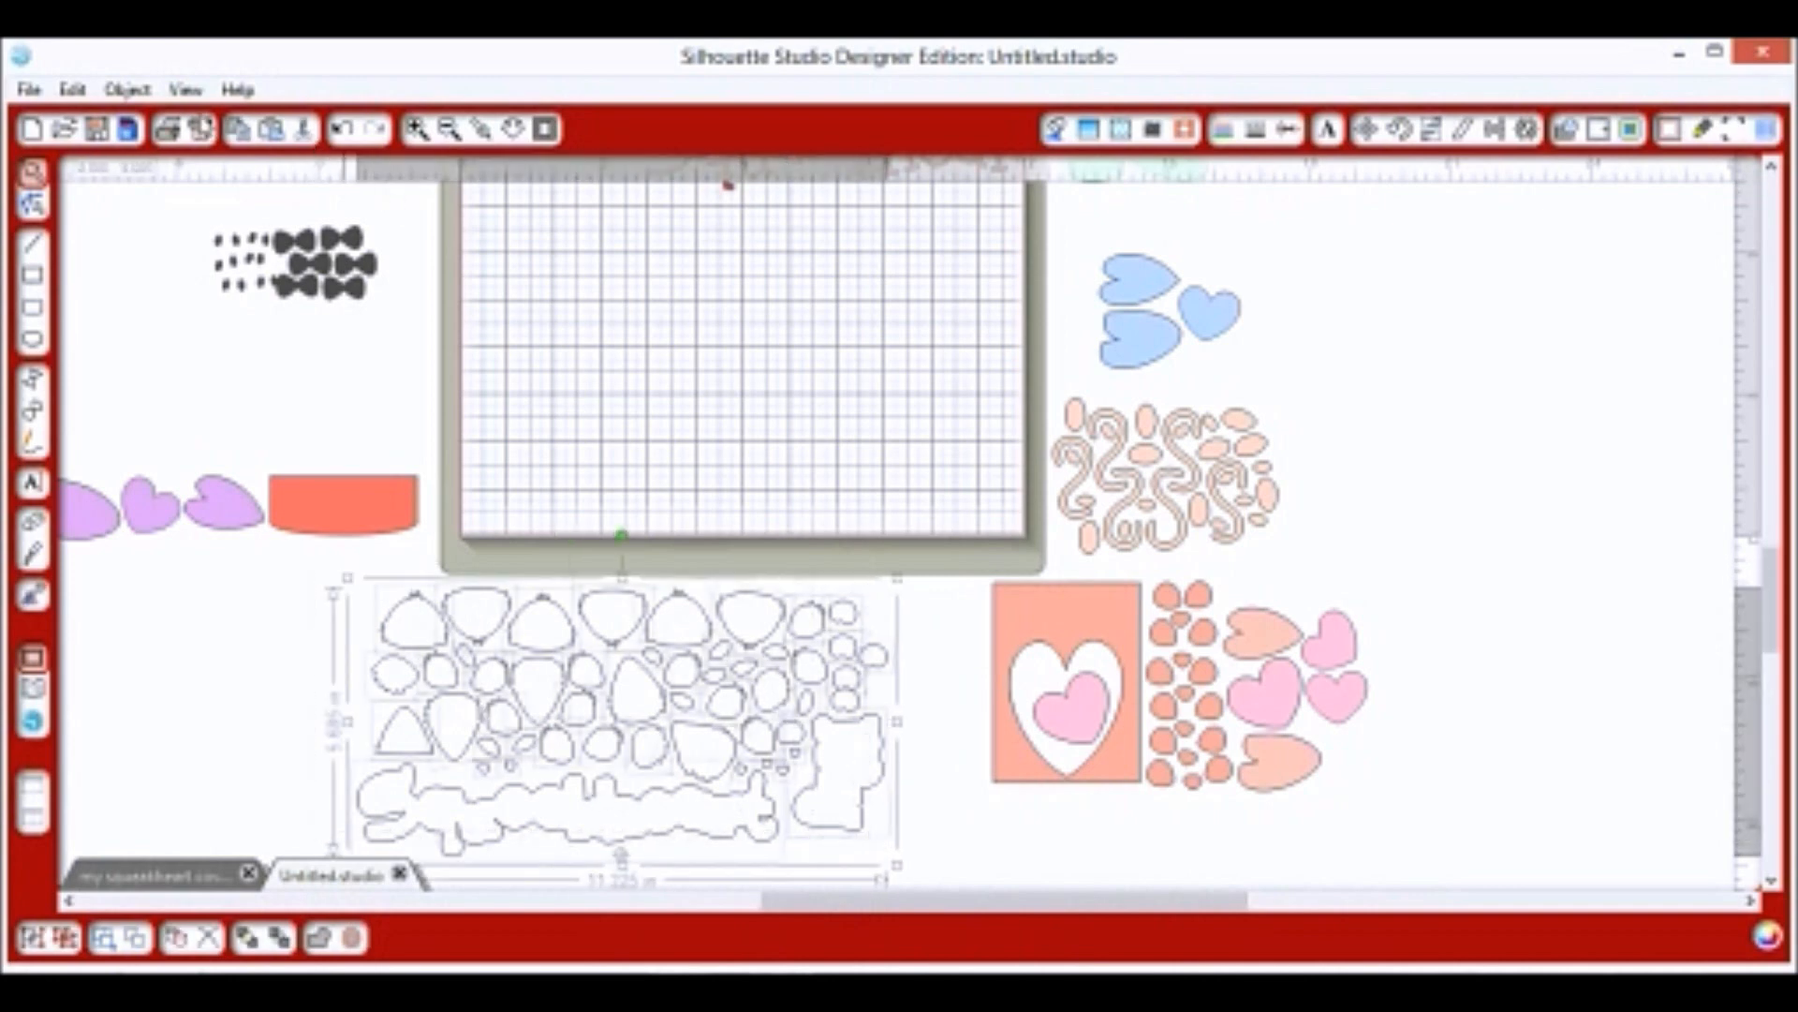
# Group the packed white outline pieces into one group and deselect it.
pyautogui.click(120, 91)
pyautogui.click(185, 454)
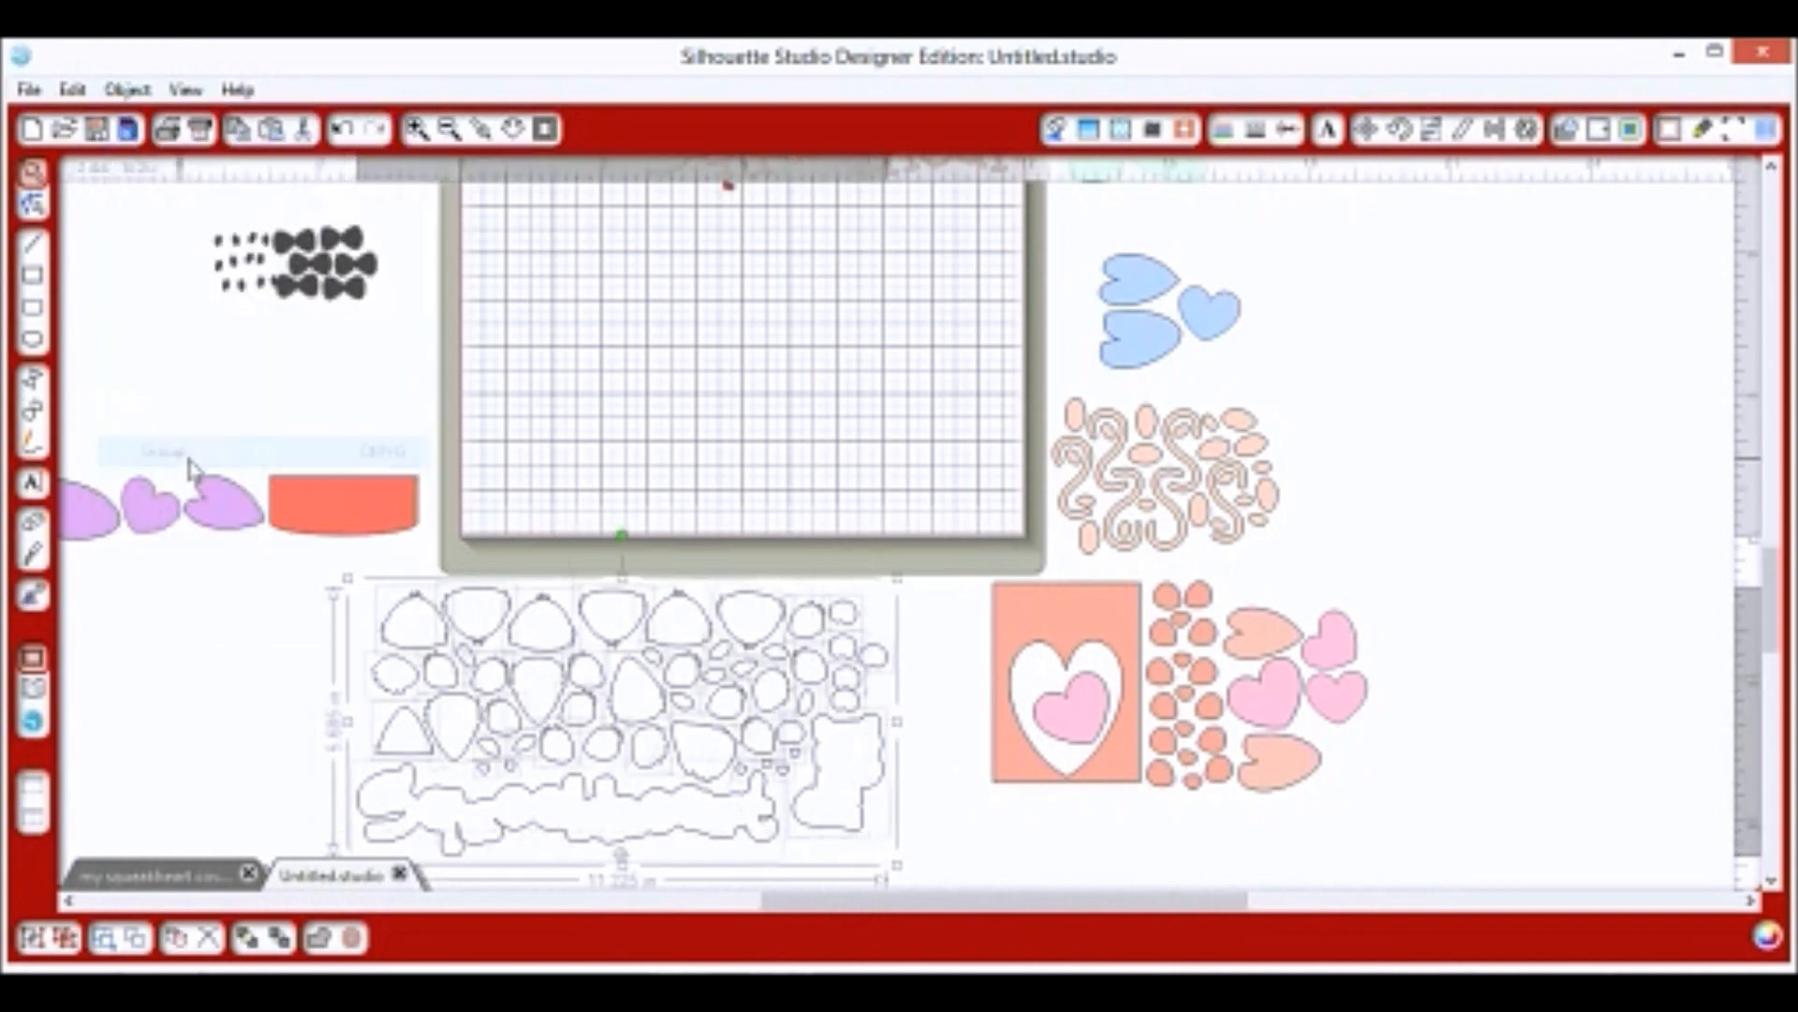
pyautogui.scroll(2, 965, 726)
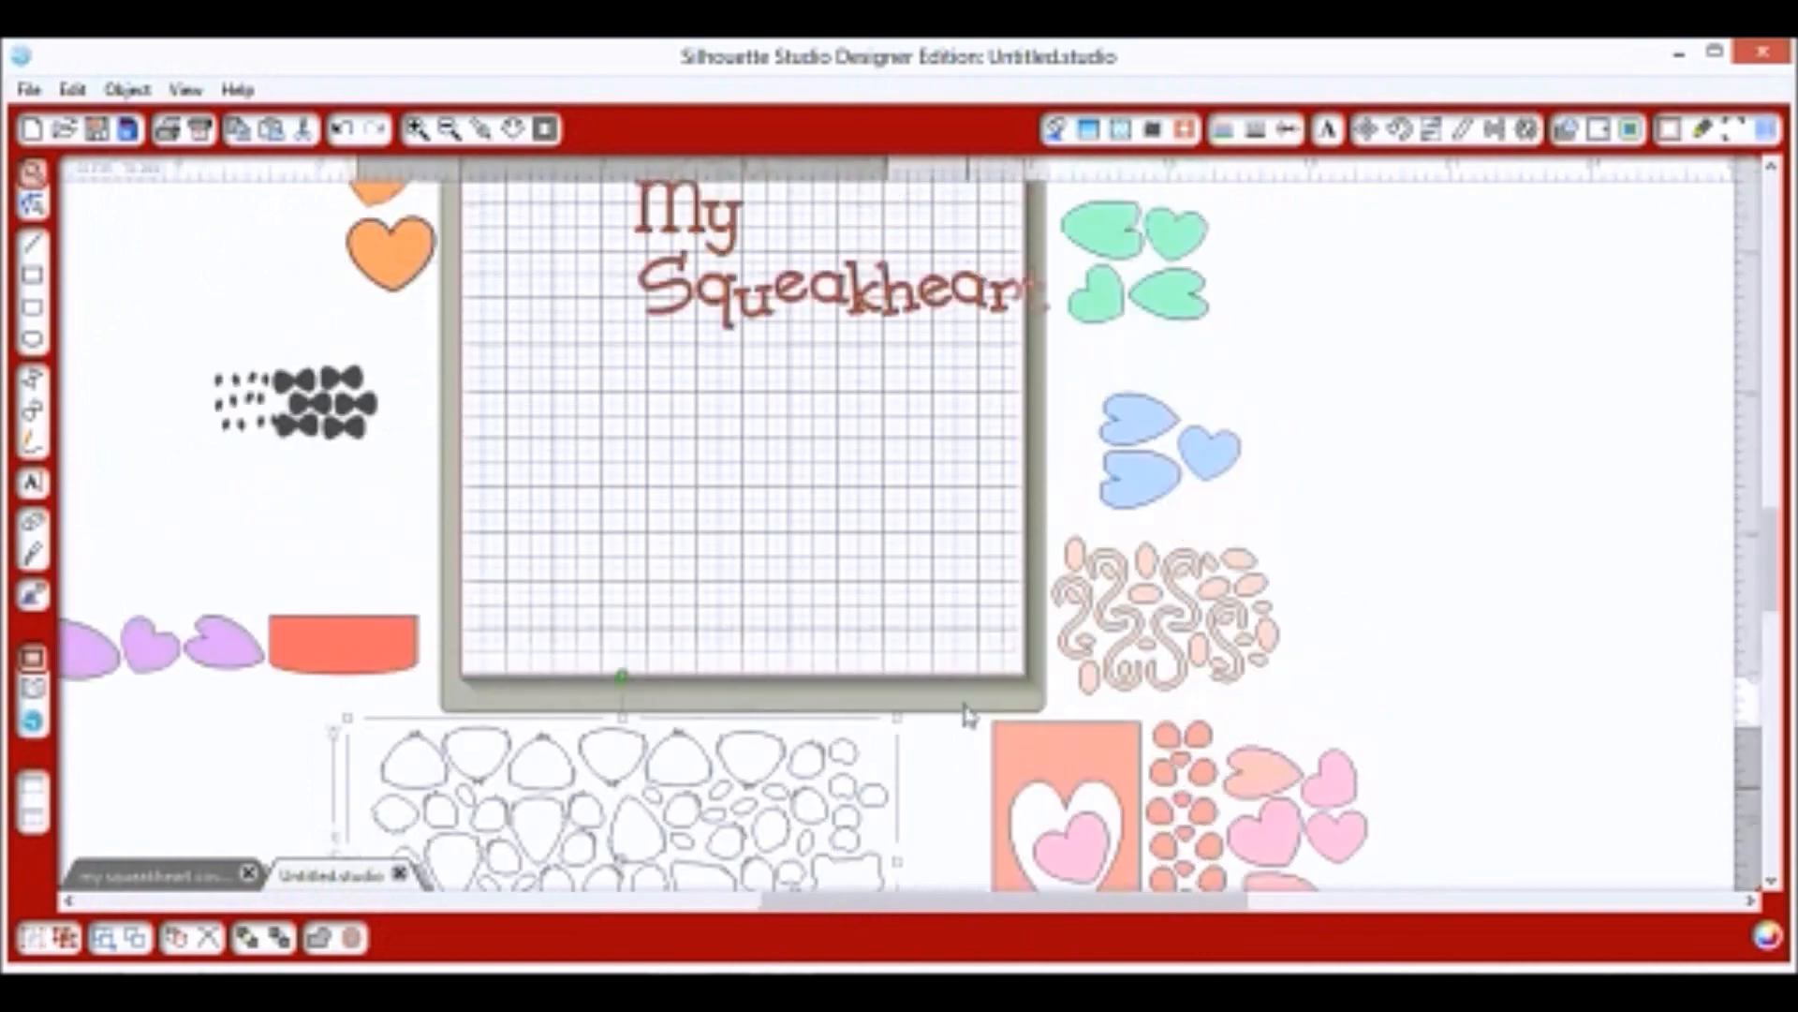
pyautogui.scroll(1, 756, 562)
pyautogui.rightClick(763, 565)
pyautogui.click(712, 382)
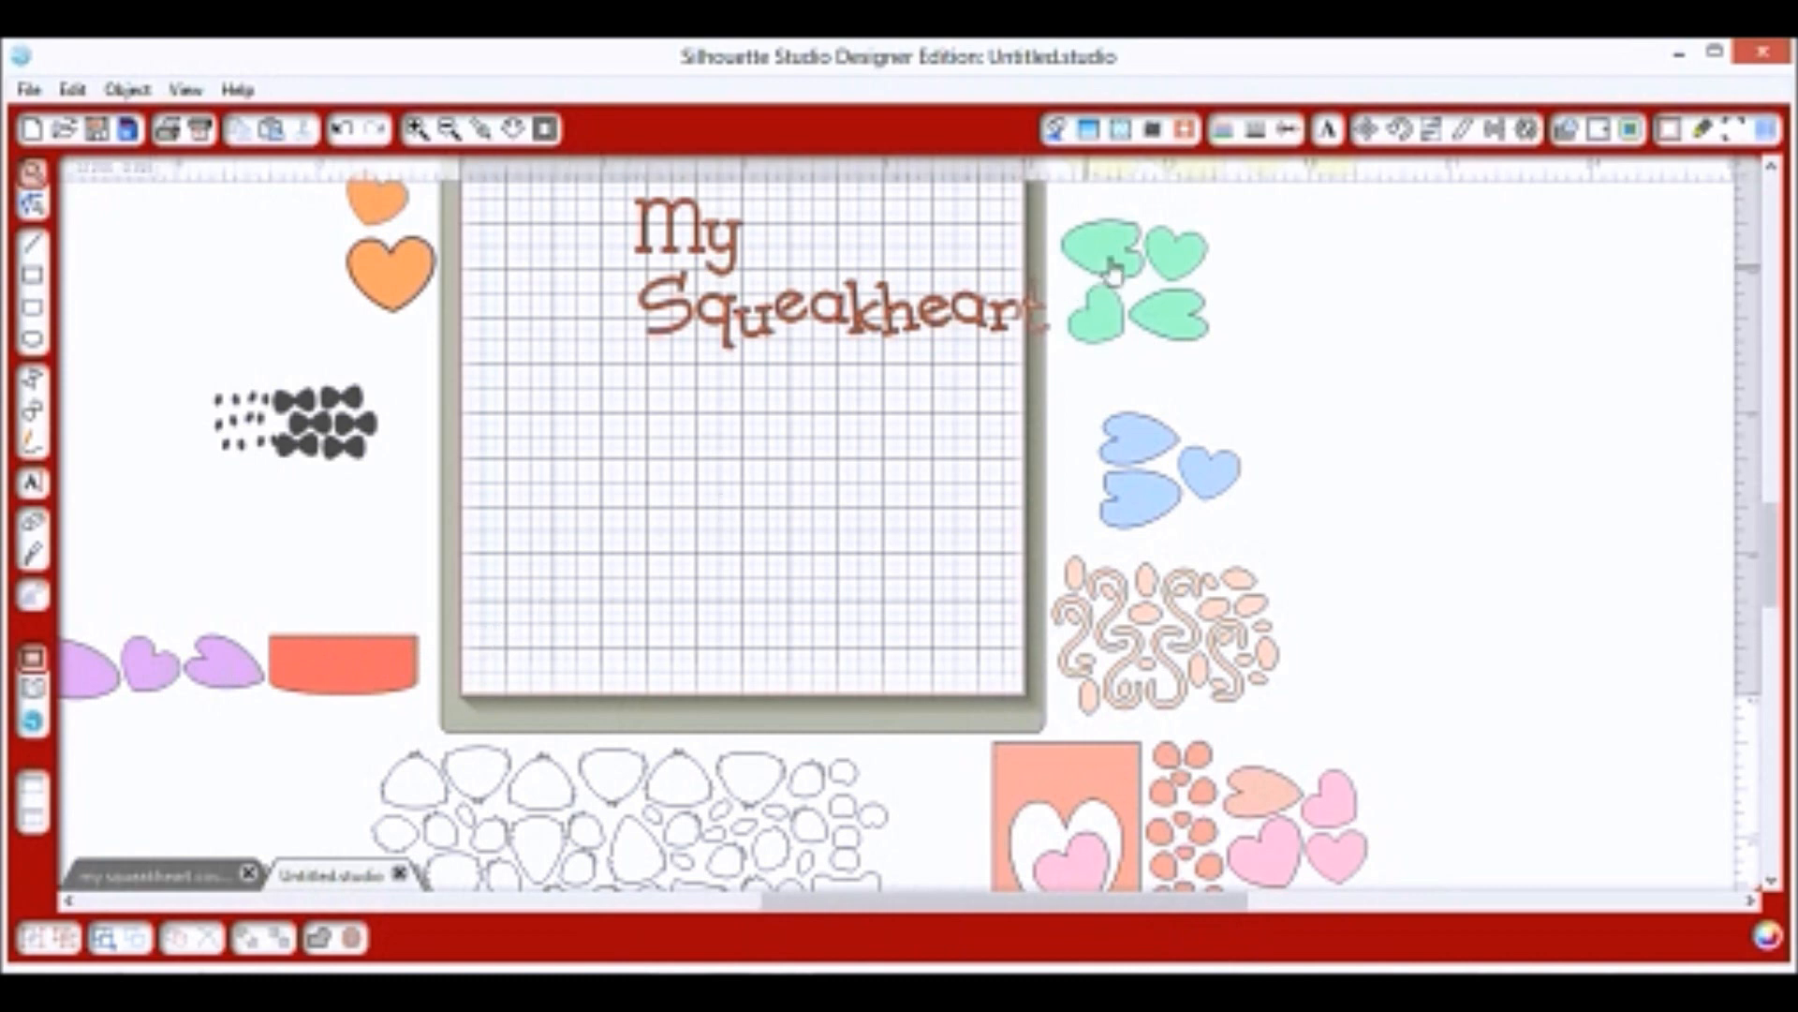
pyautogui.scroll(1, 1176, 314)
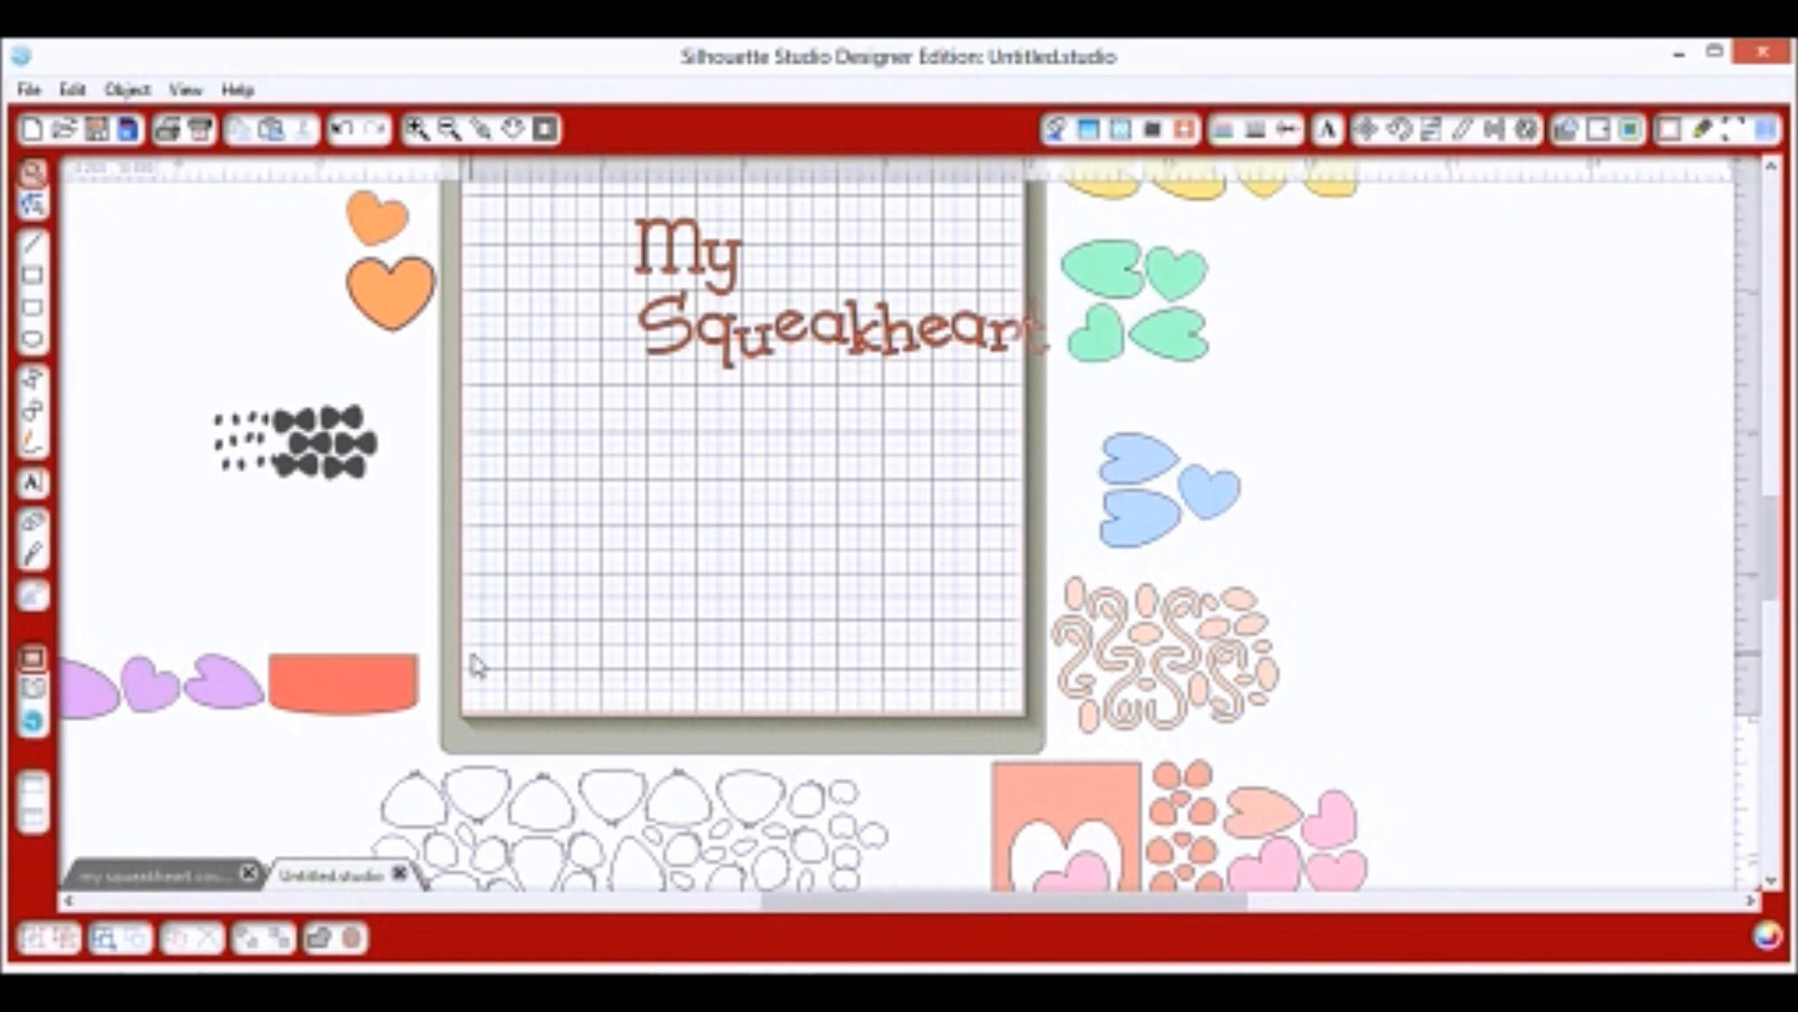
# Fill the peach-and-pink card-and-hearts group with green from the full colour spectrum.
pyautogui.click(448, 130)
pyautogui.click(447, 130)
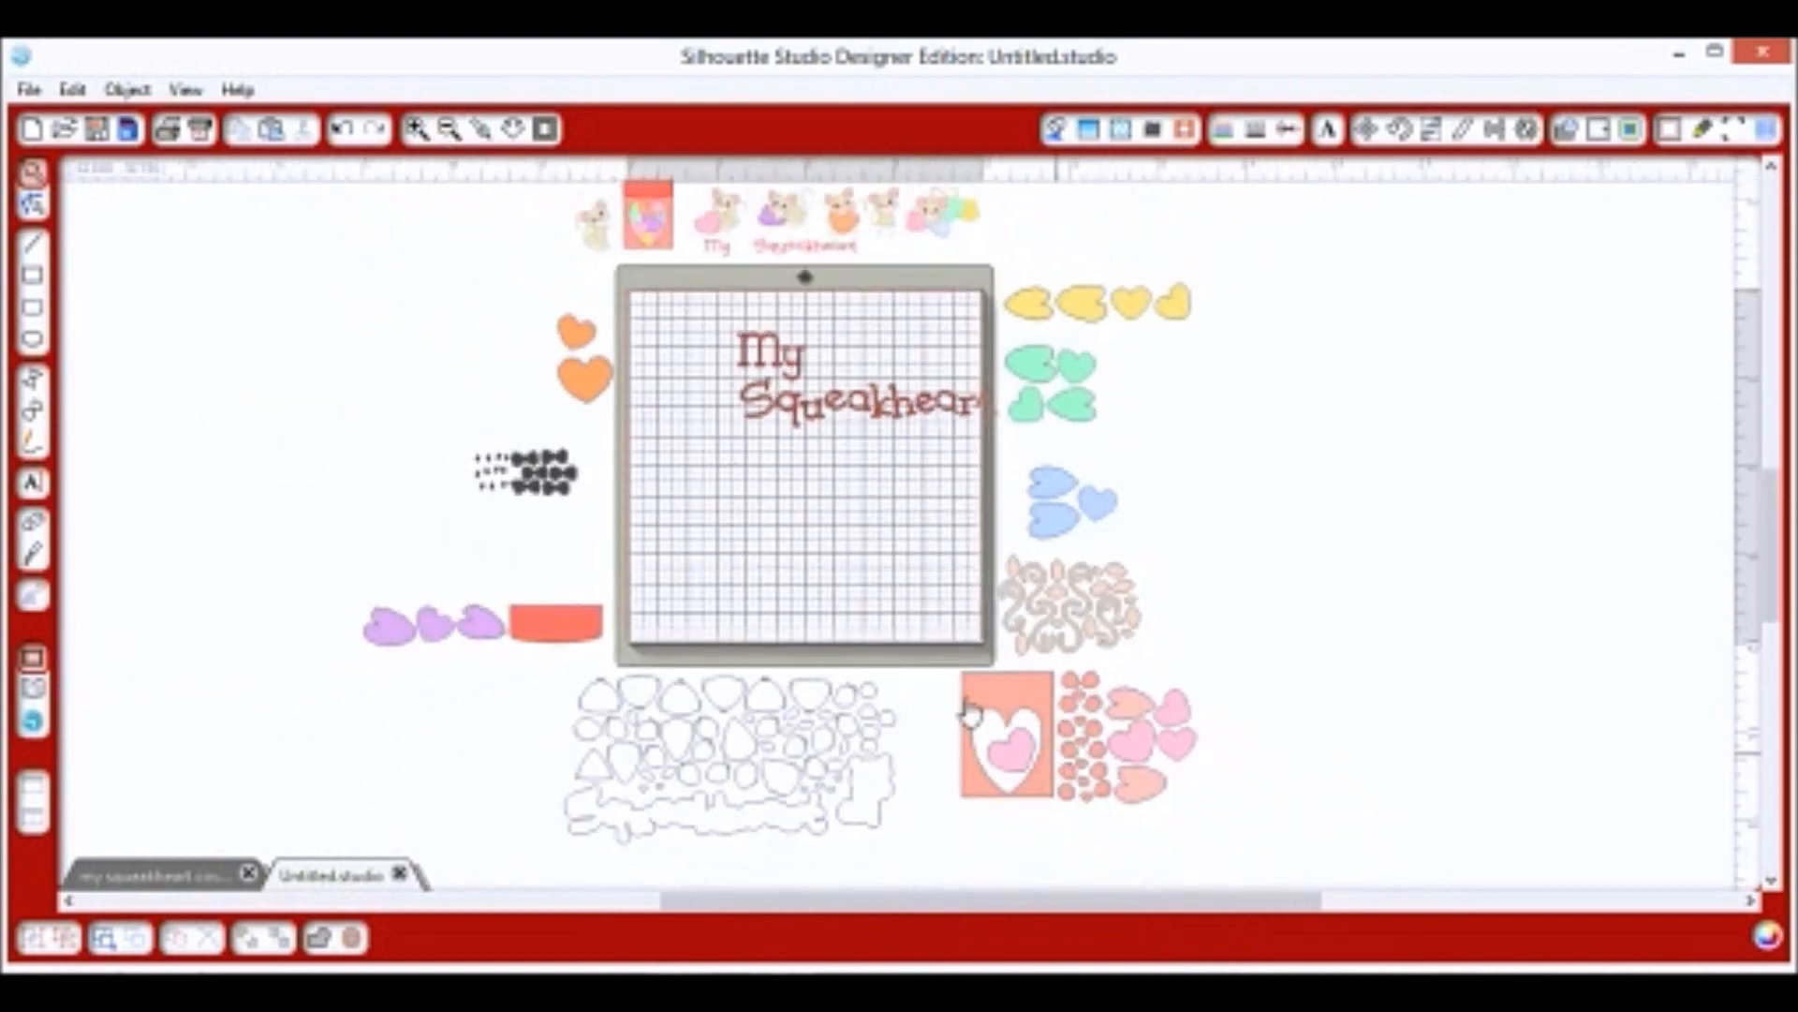
pyautogui.click(1143, 792)
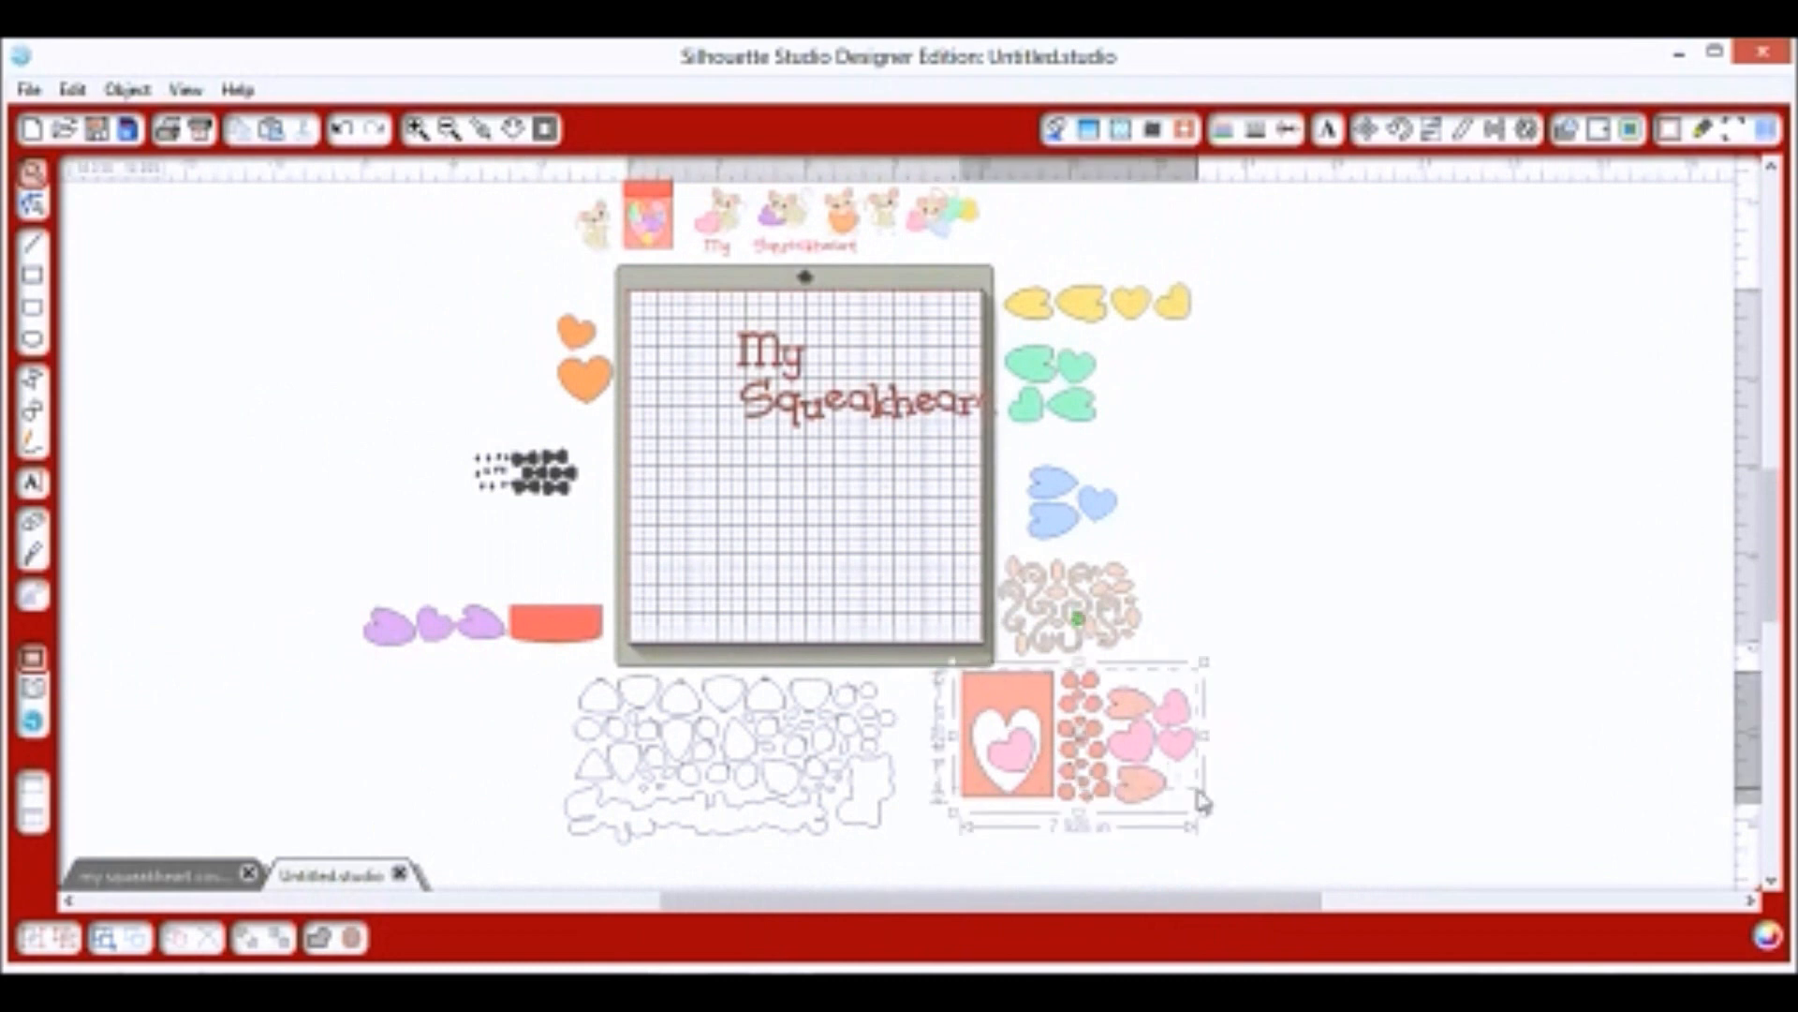
pyautogui.click(1056, 129)
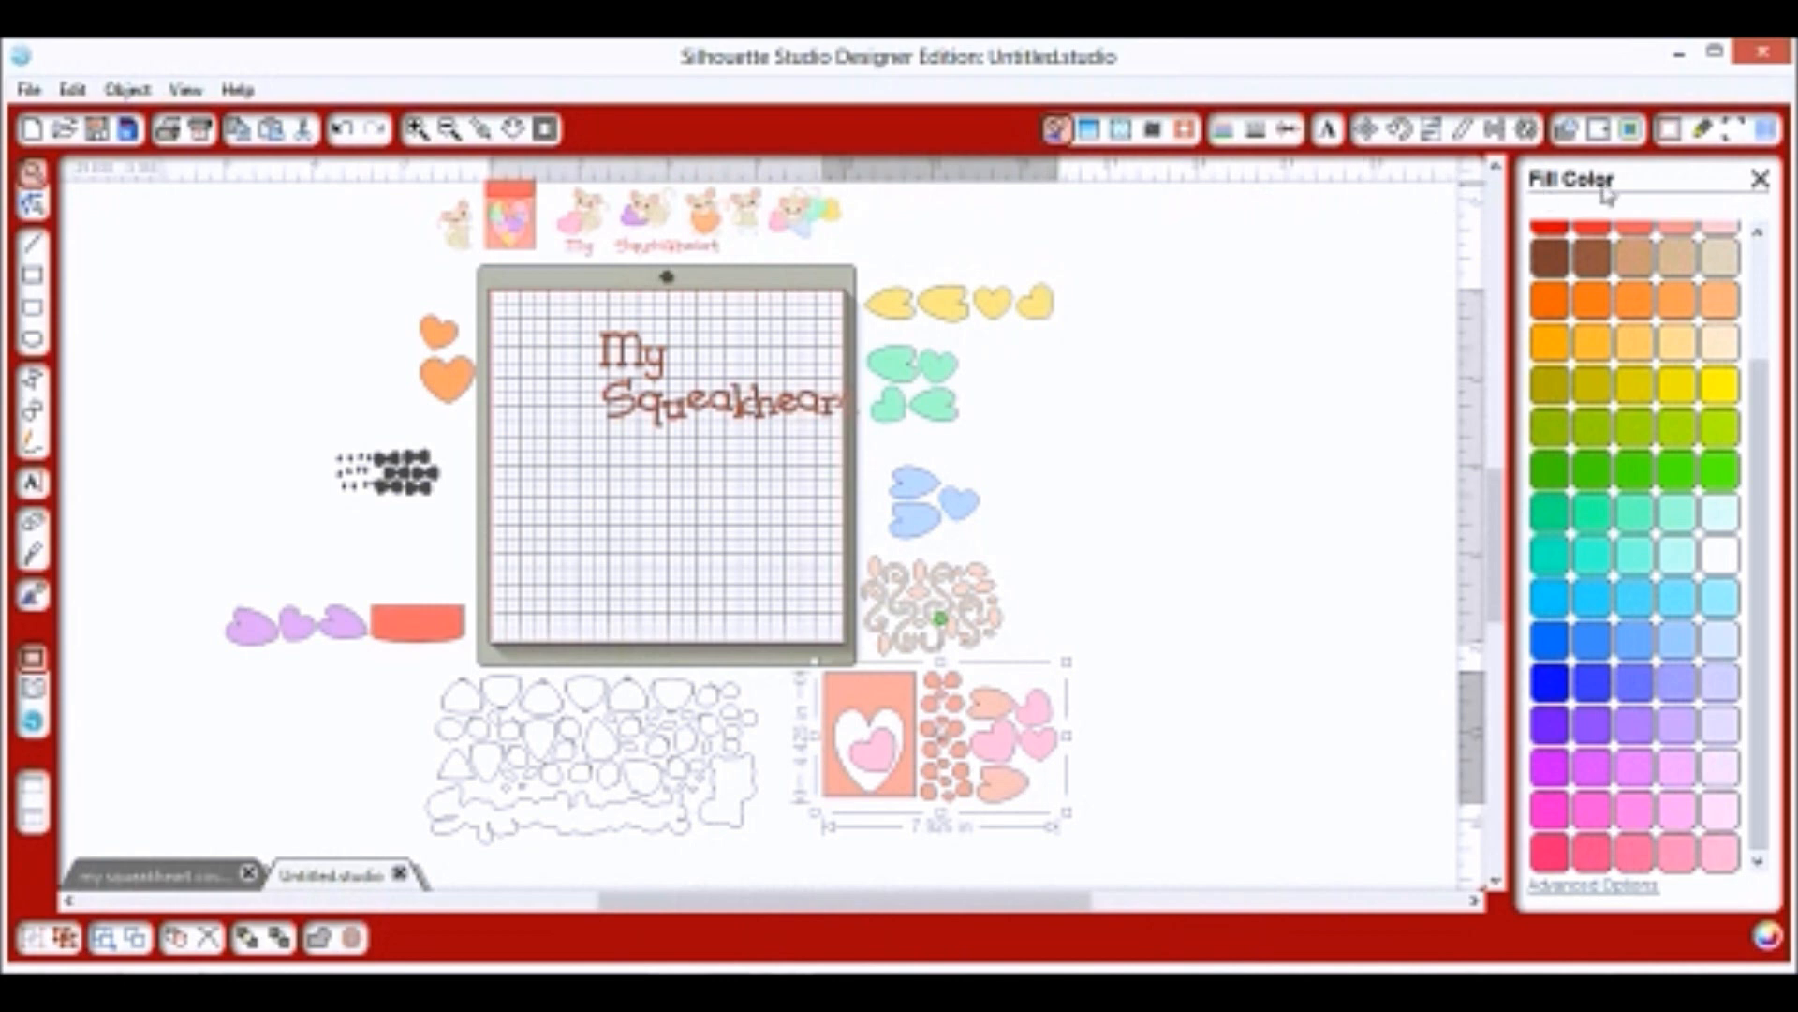
pyautogui.moveTo(1766, 514); pyautogui.dragTo(1758, 388)
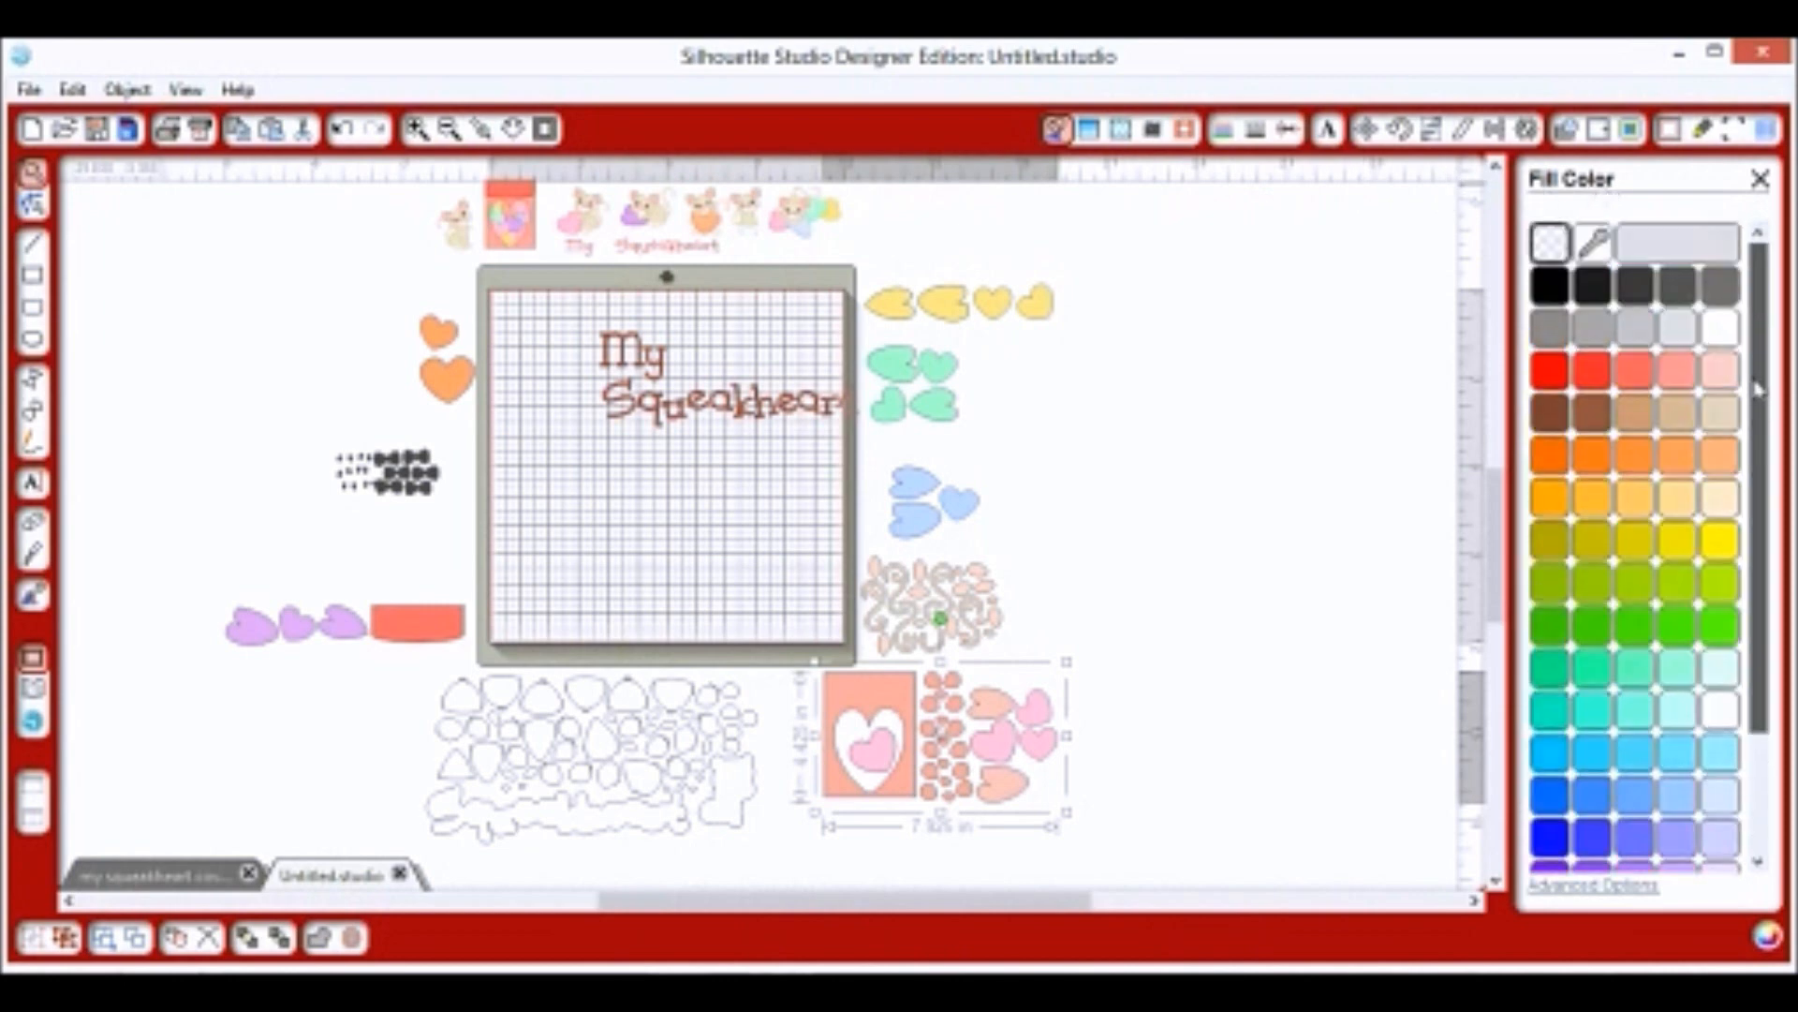
pyautogui.moveTo(1760, 463); pyautogui.dragTo(1765, 615)
pyautogui.moveTo(1770, 553)
pyautogui.mouseDown()
pyautogui.moveTo(1768, 412)
pyautogui.moveTo(1768, 554)
pyautogui.mouseUp()
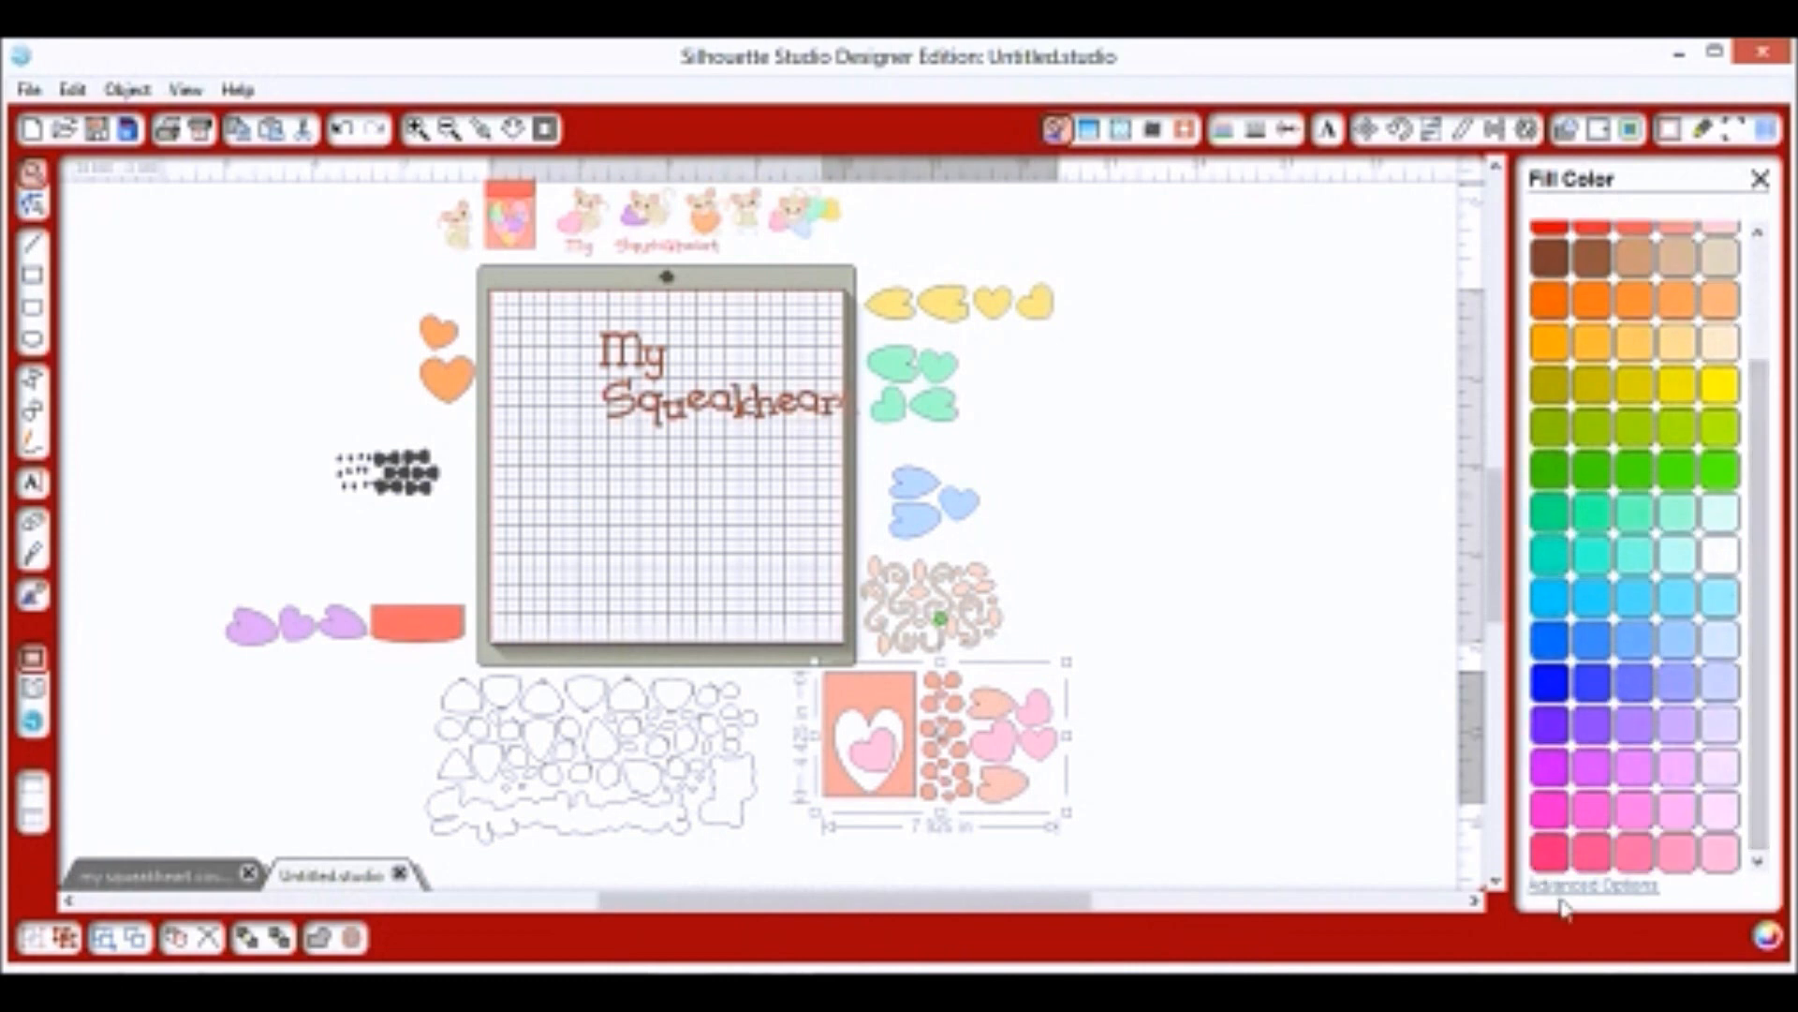
pyautogui.click(1561, 885)
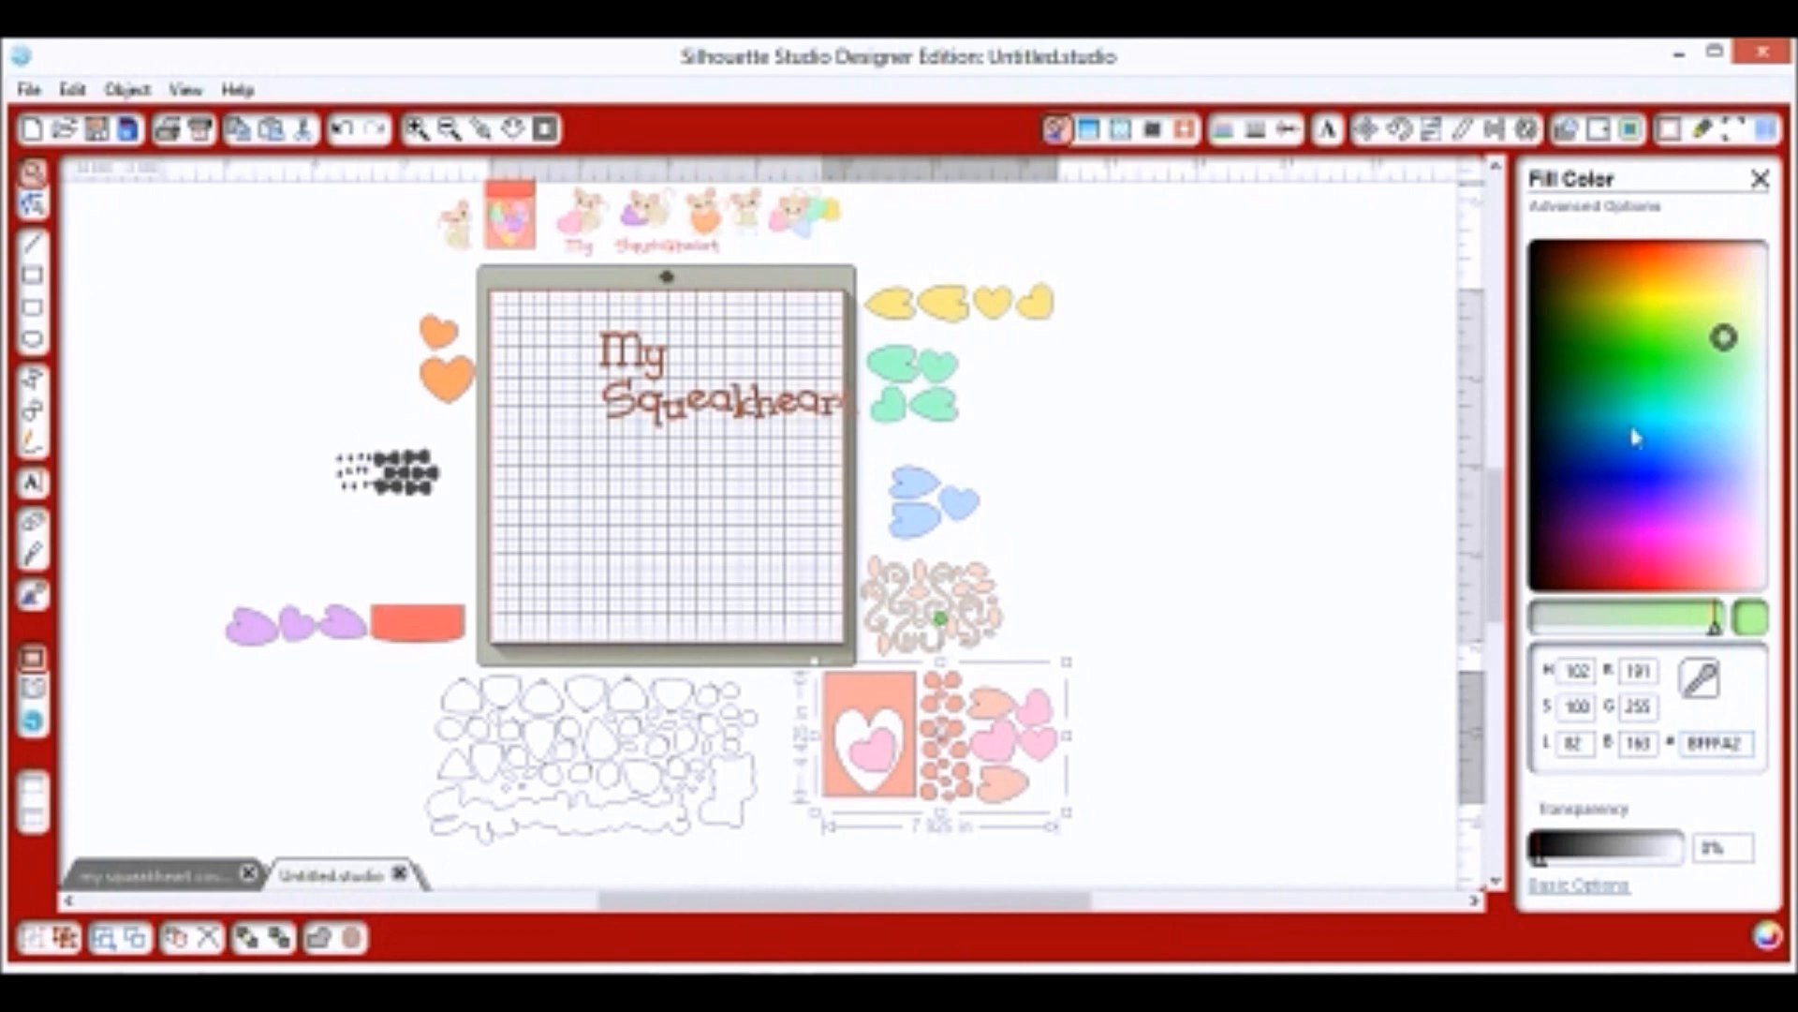
pyautogui.moveTo(1663, 348)
pyautogui.mouseDown()
pyautogui.moveTo(1656, 336)
pyautogui.moveTo(1665, 398)
pyautogui.moveTo(1710, 337)
pyautogui.moveTo(1705, 304)
pyautogui.moveTo(1604, 323)
pyautogui.moveTo(1610, 378)
pyautogui.mouseUp()
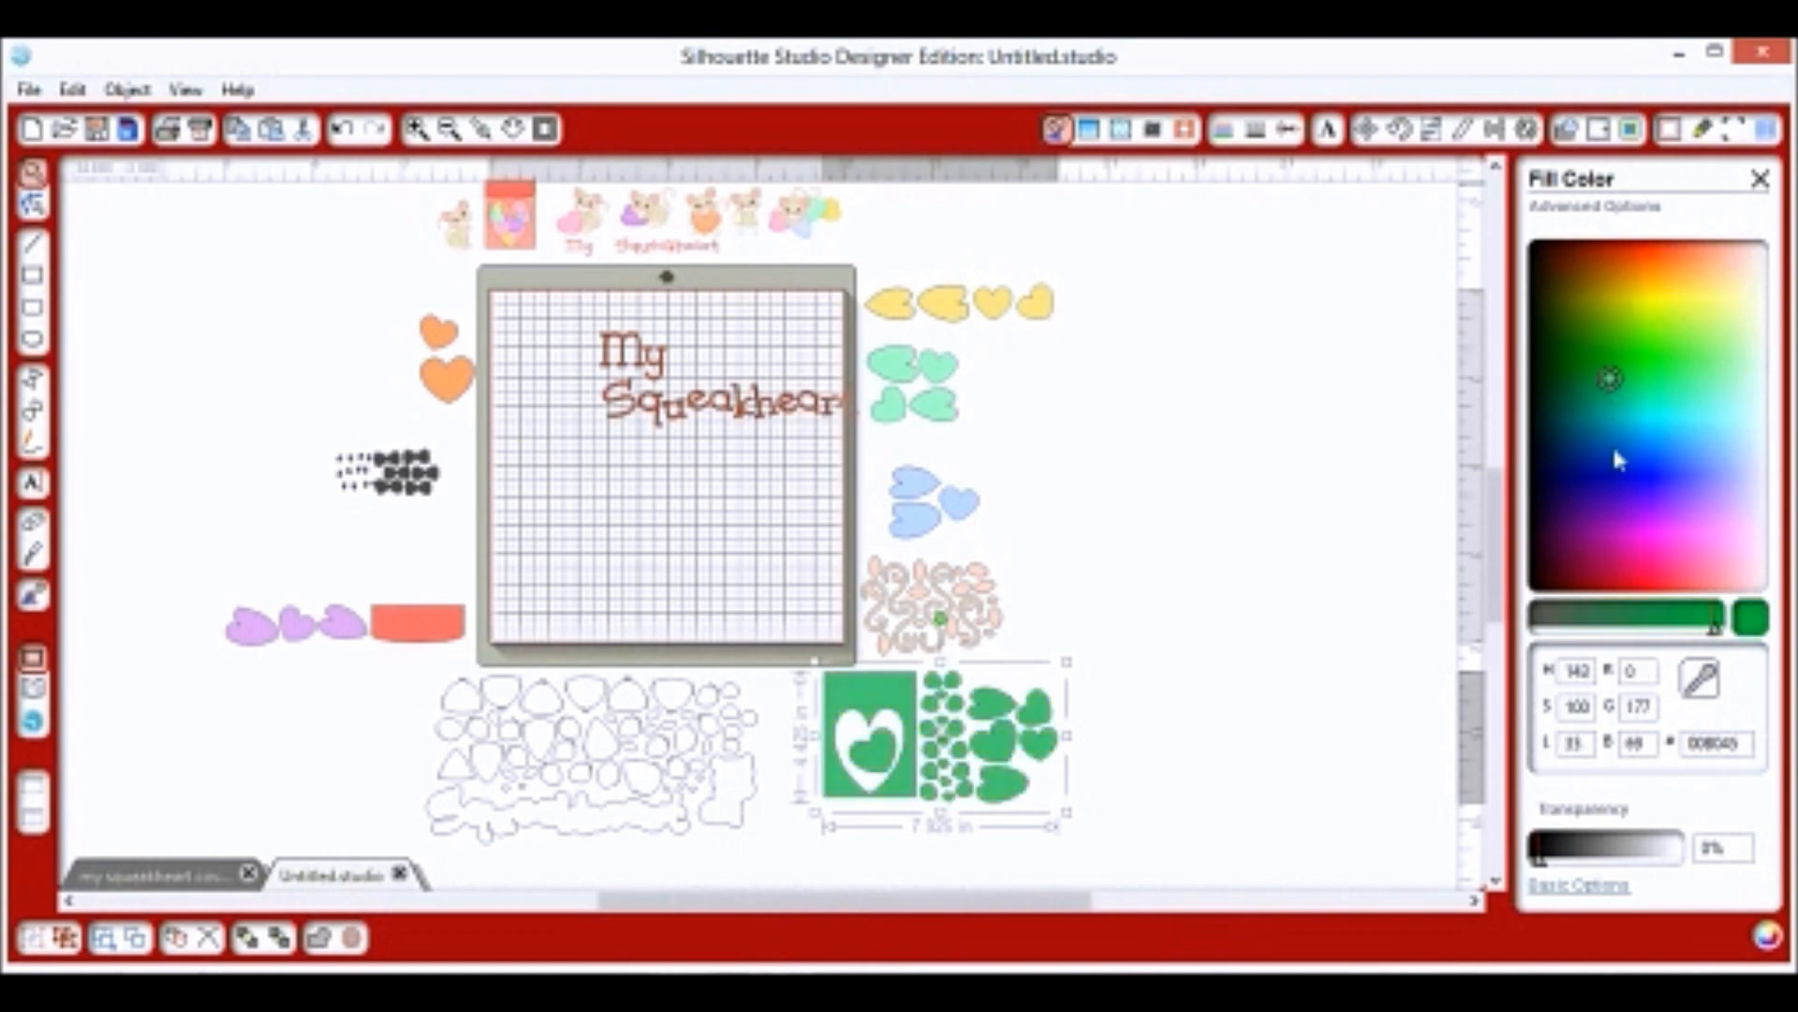
# Fill the card group light pink and the blue hearts dark pink.
pyautogui.click(1597, 885)
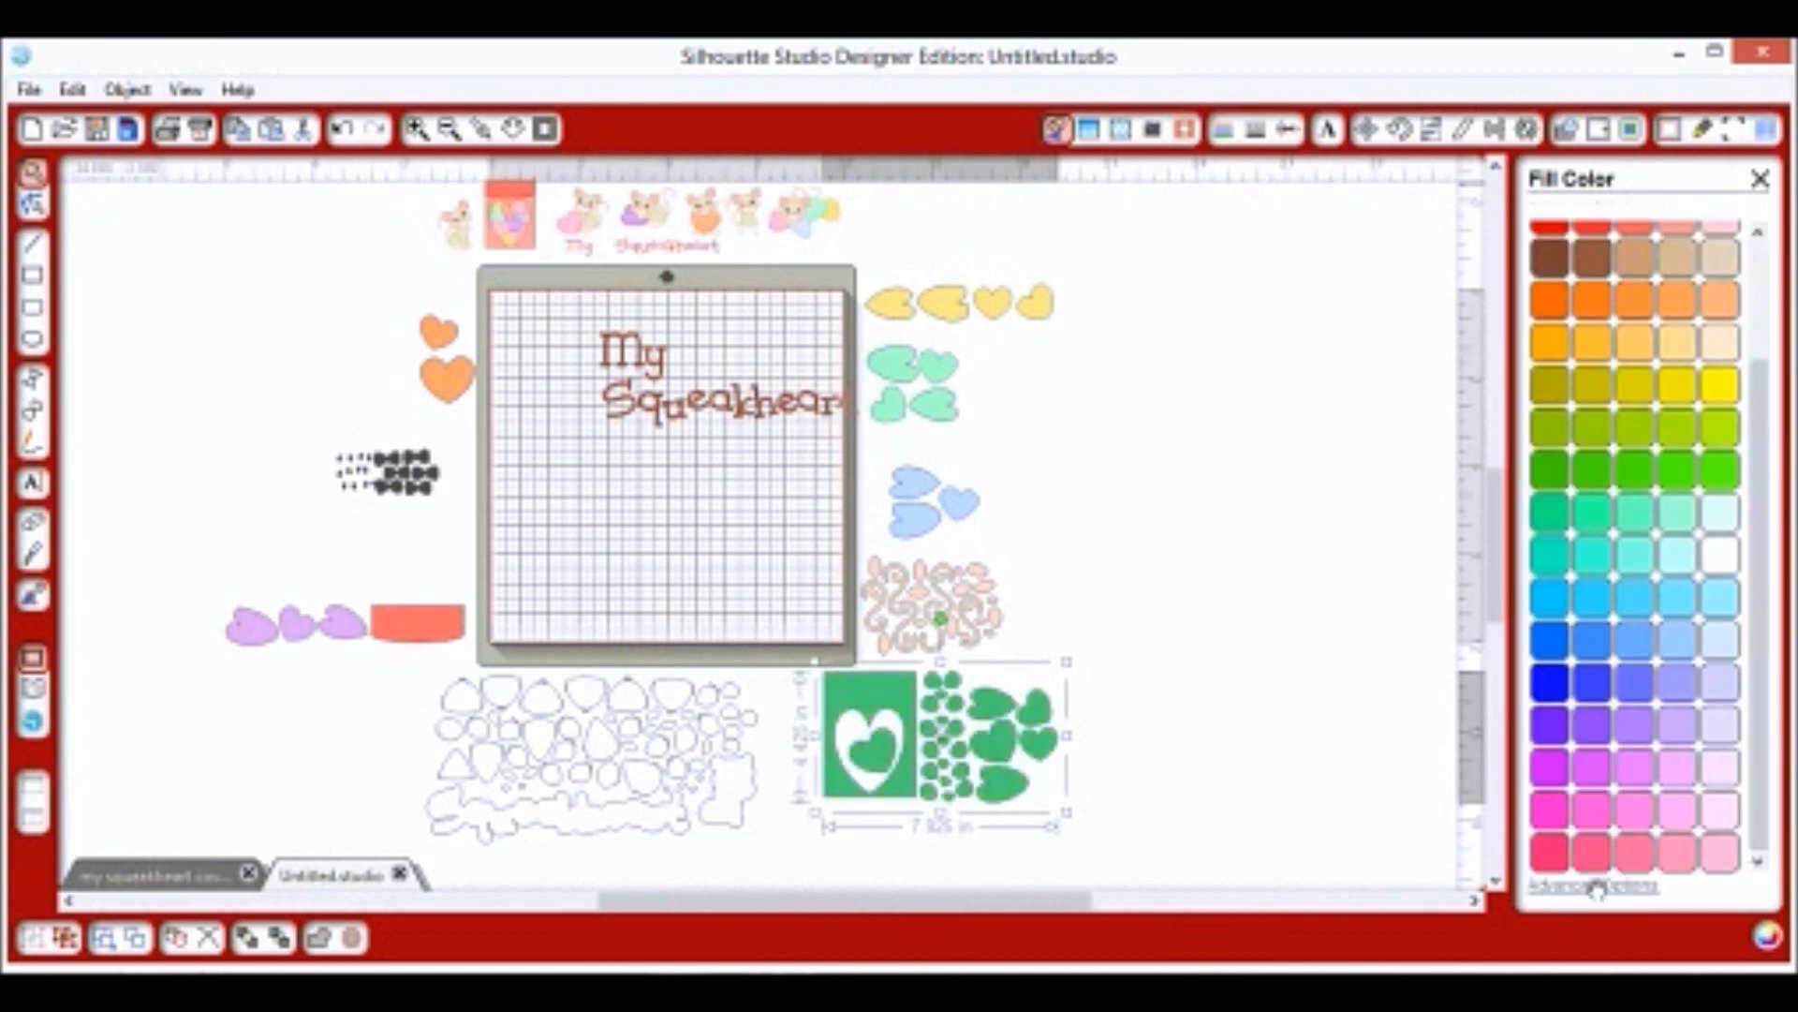
pyautogui.click(1679, 852)
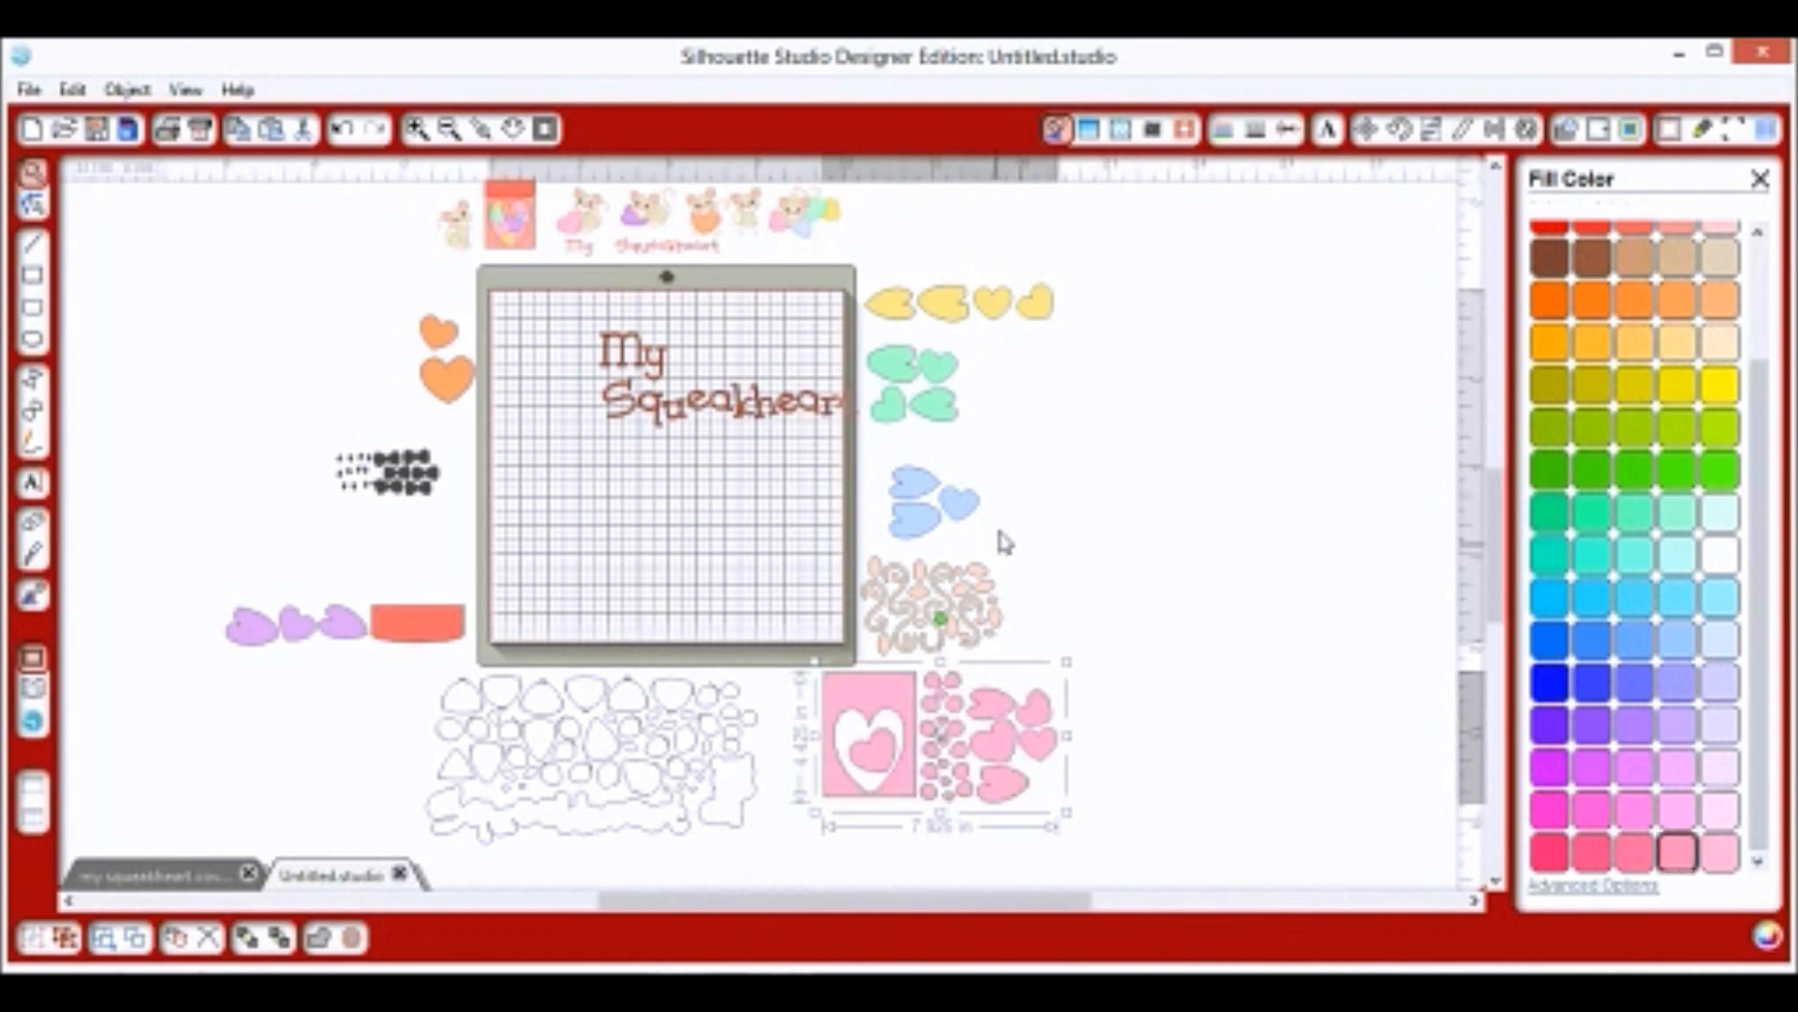
pyautogui.click(986, 588)
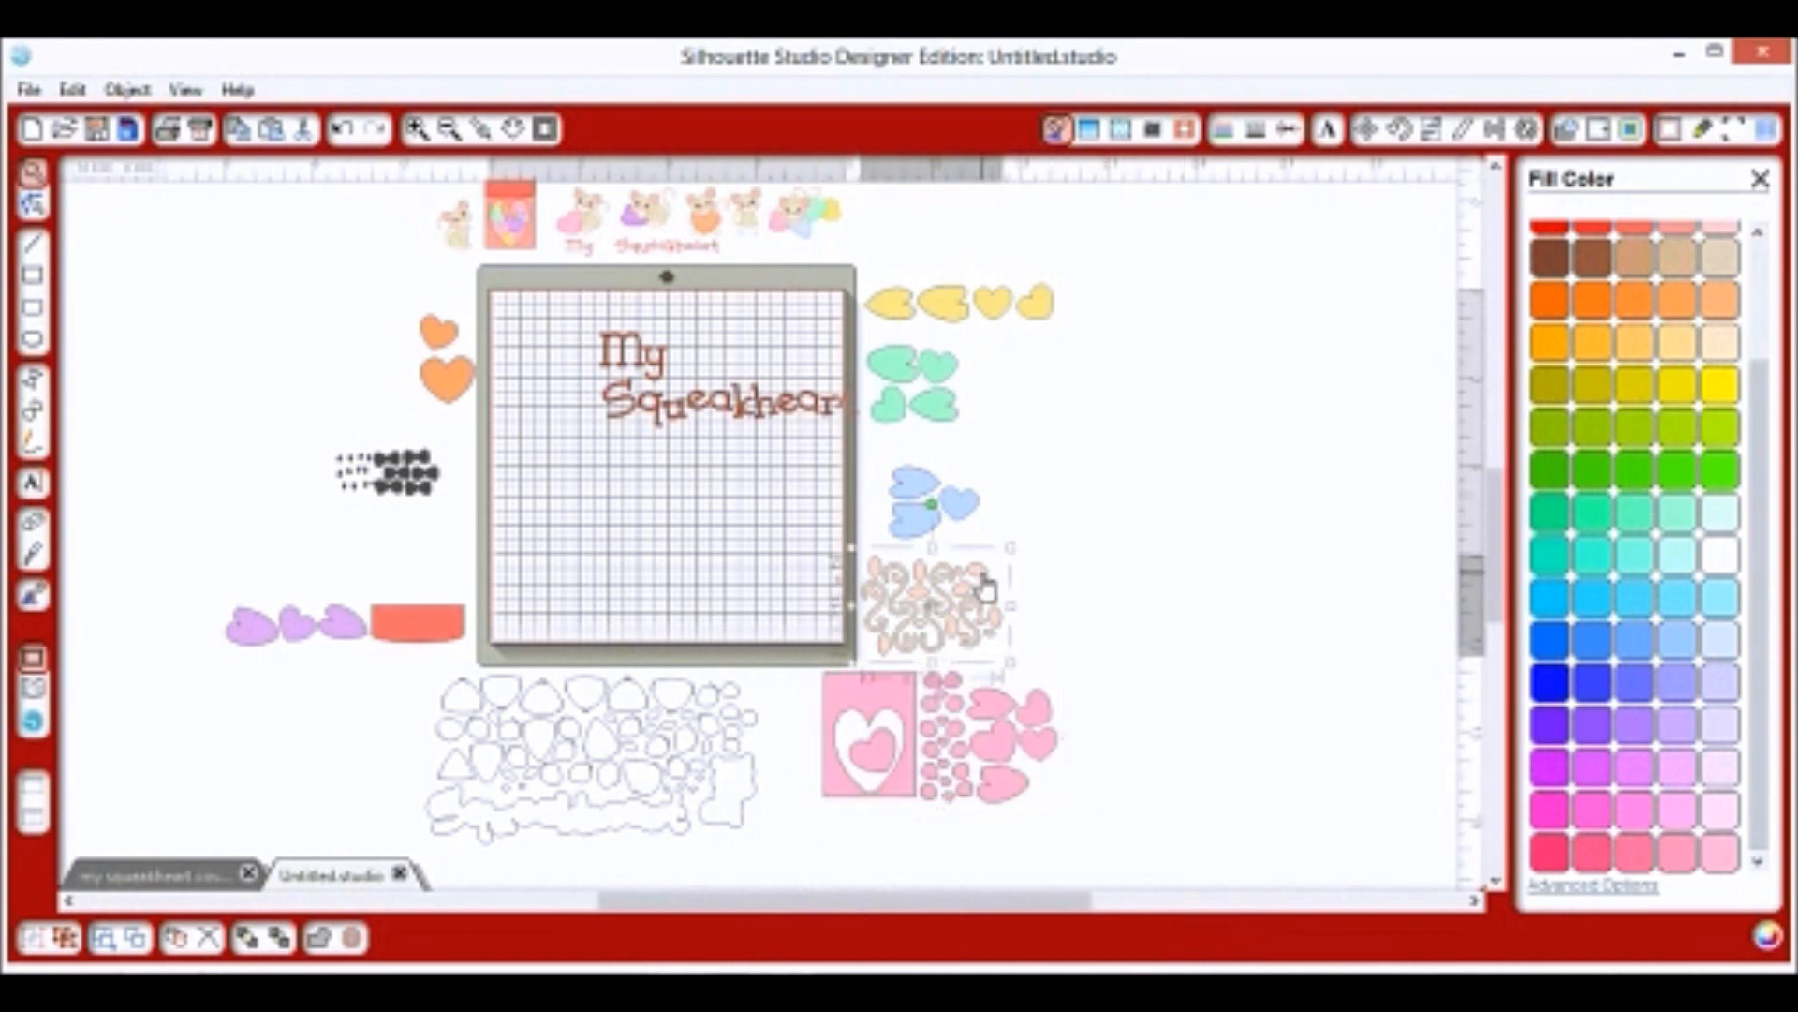
pyautogui.click(915, 490)
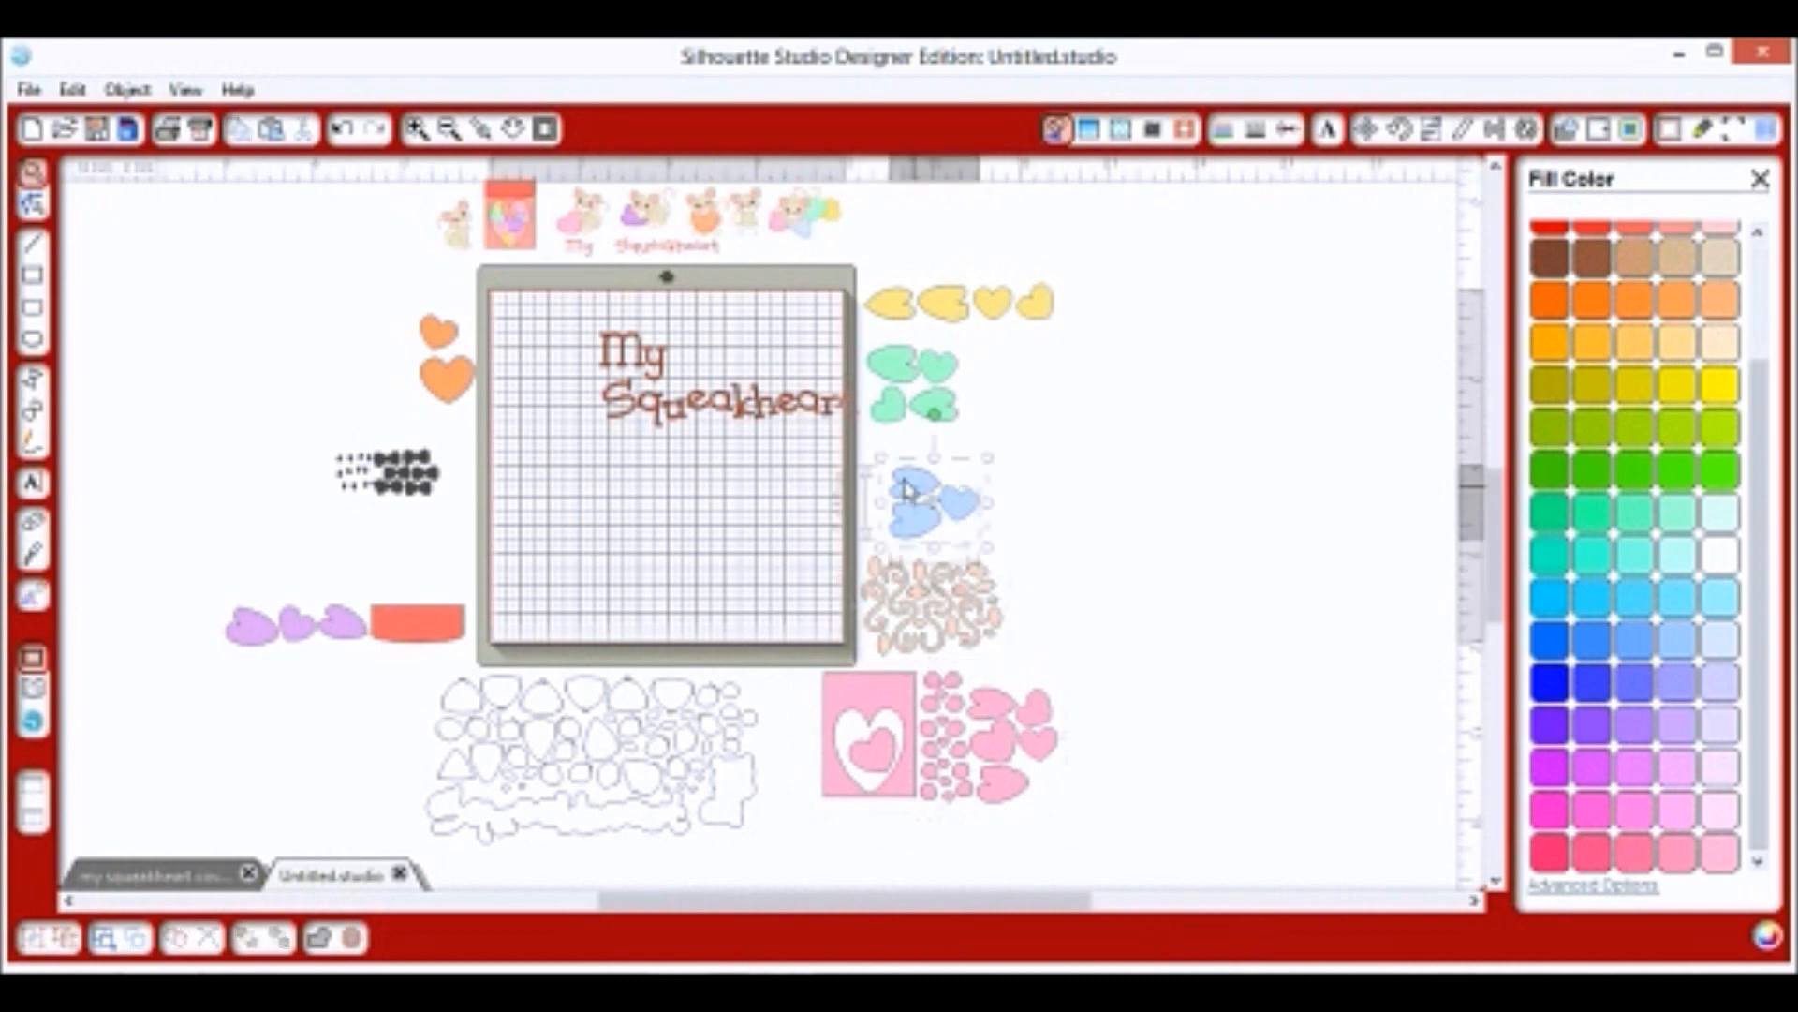
pyautogui.click(1601, 856)
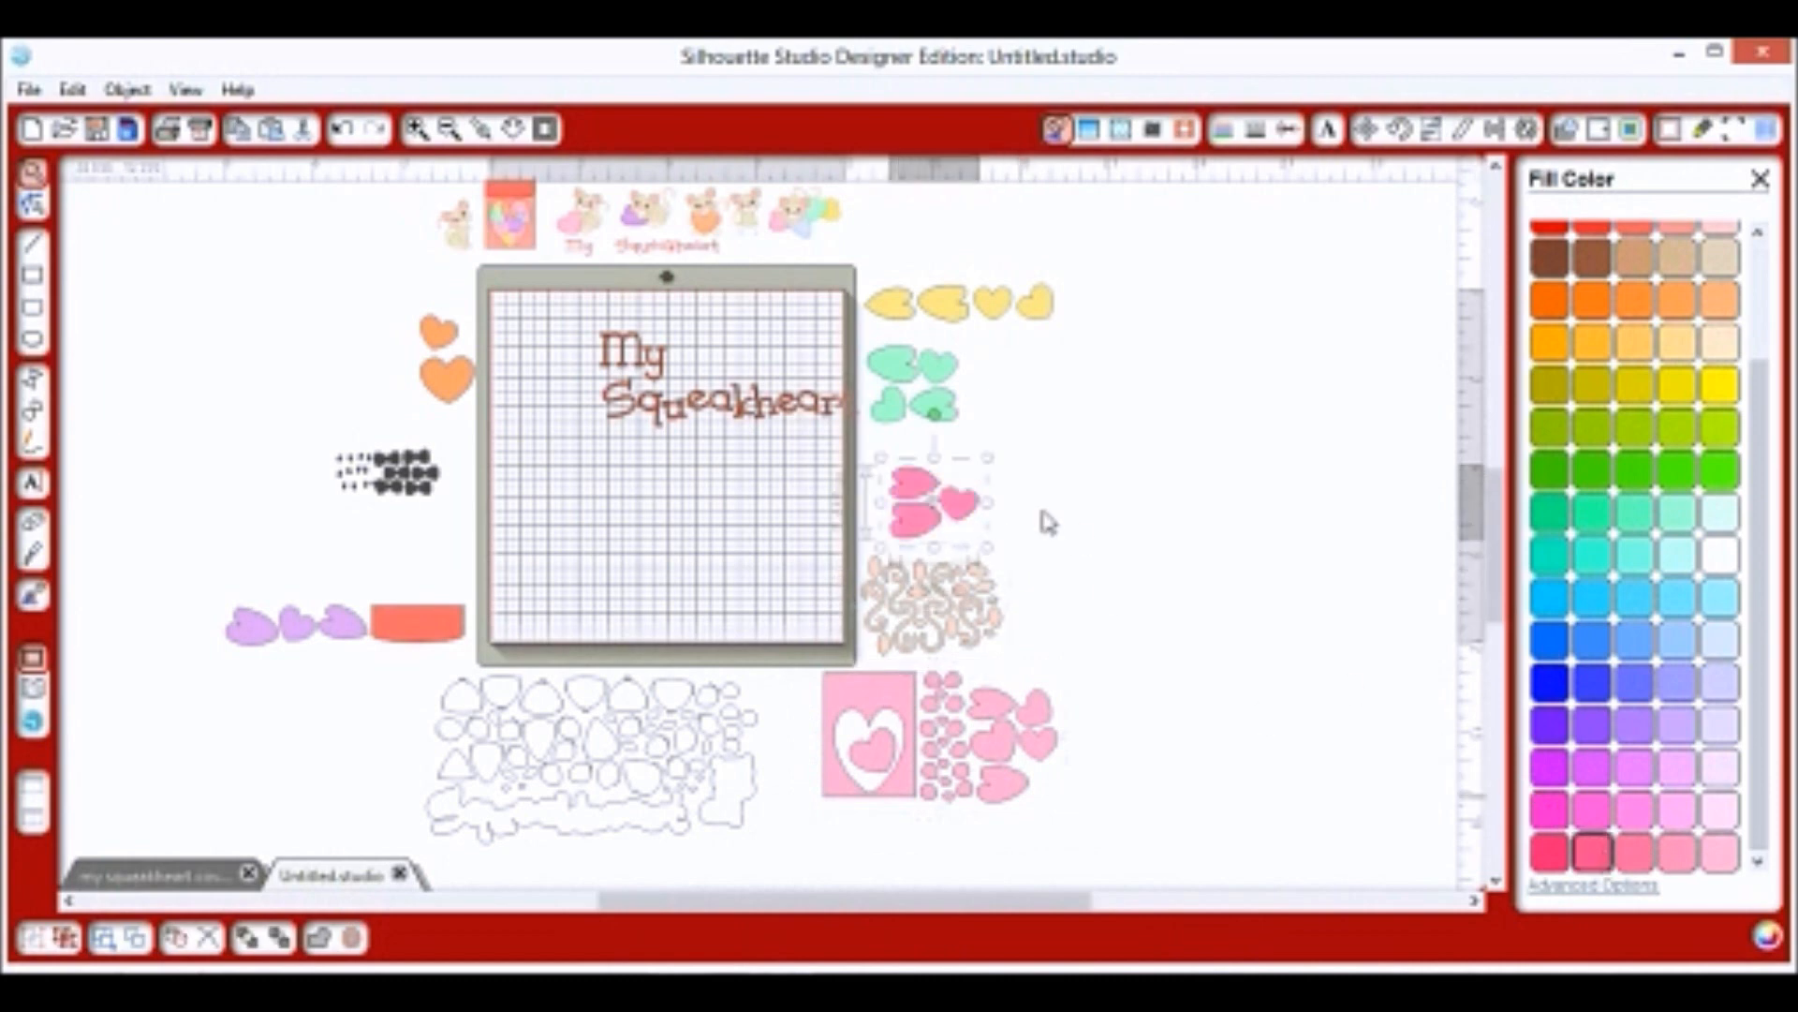
pyautogui.click(987, 440)
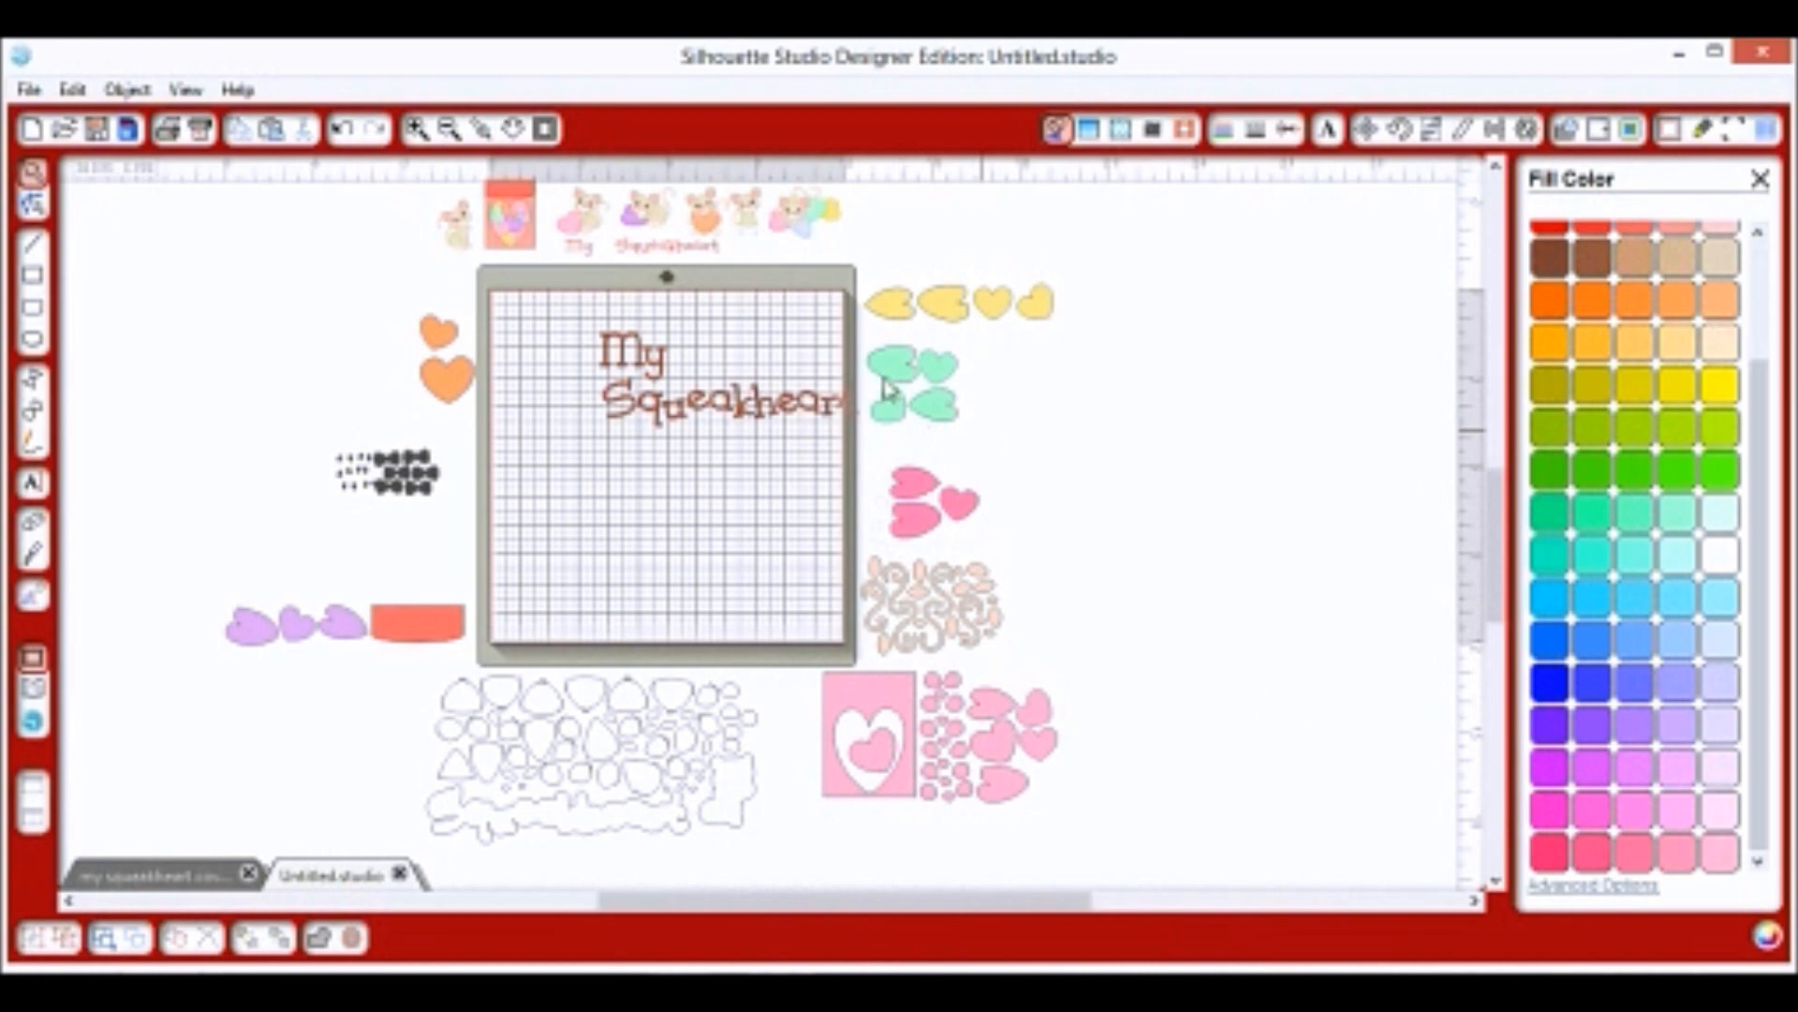
# Change the mint-green hearts to lime green using the spectrum picker.
pyautogui.click(897, 403)
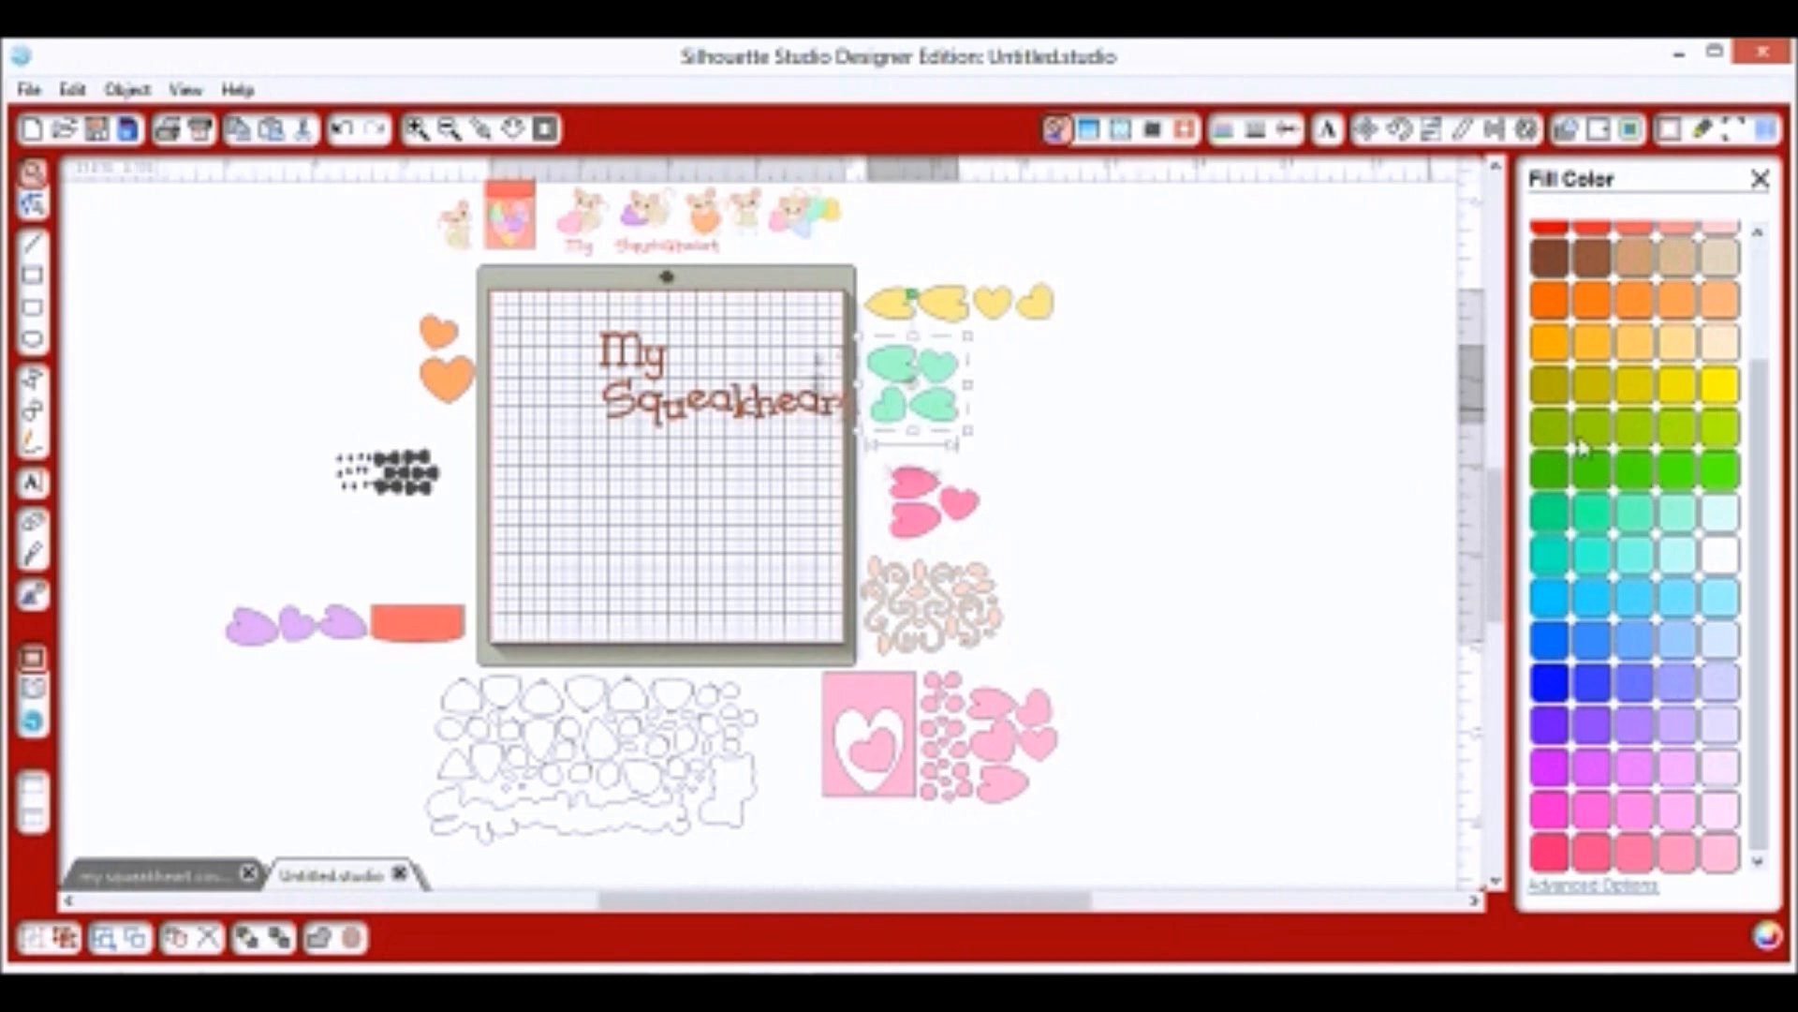
pyautogui.click(1598, 886)
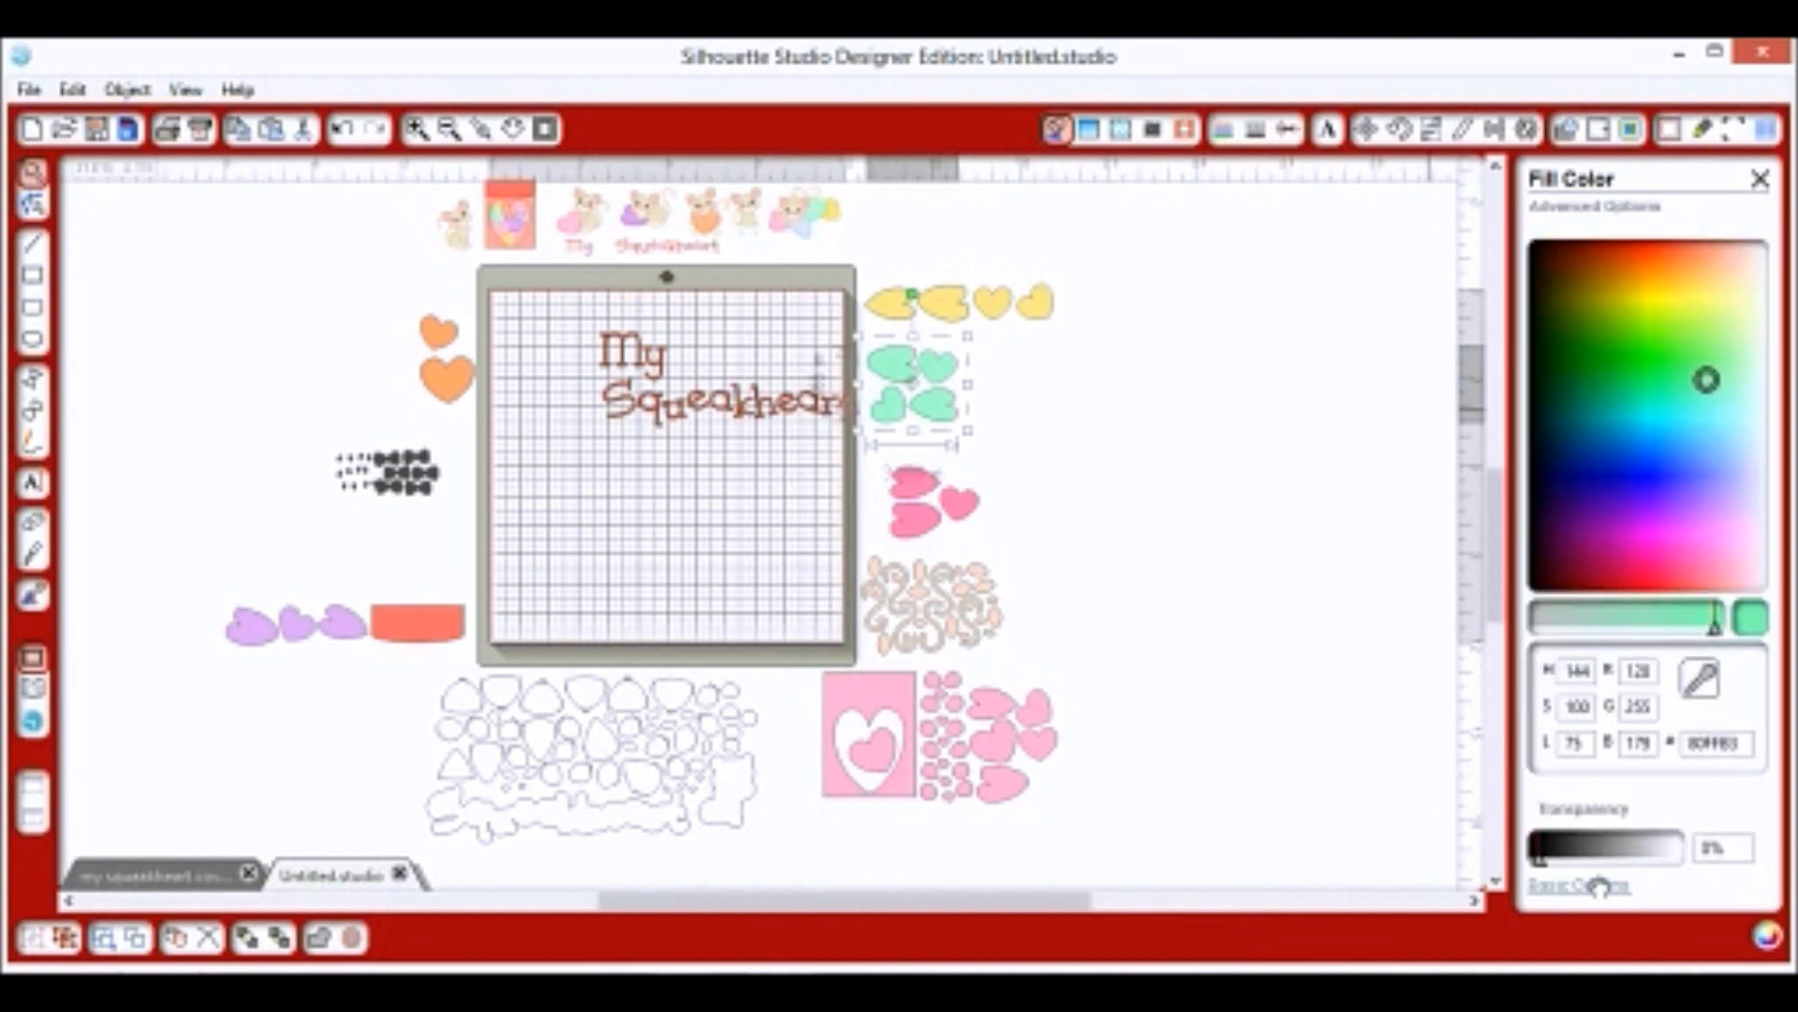
pyautogui.click(1709, 326)
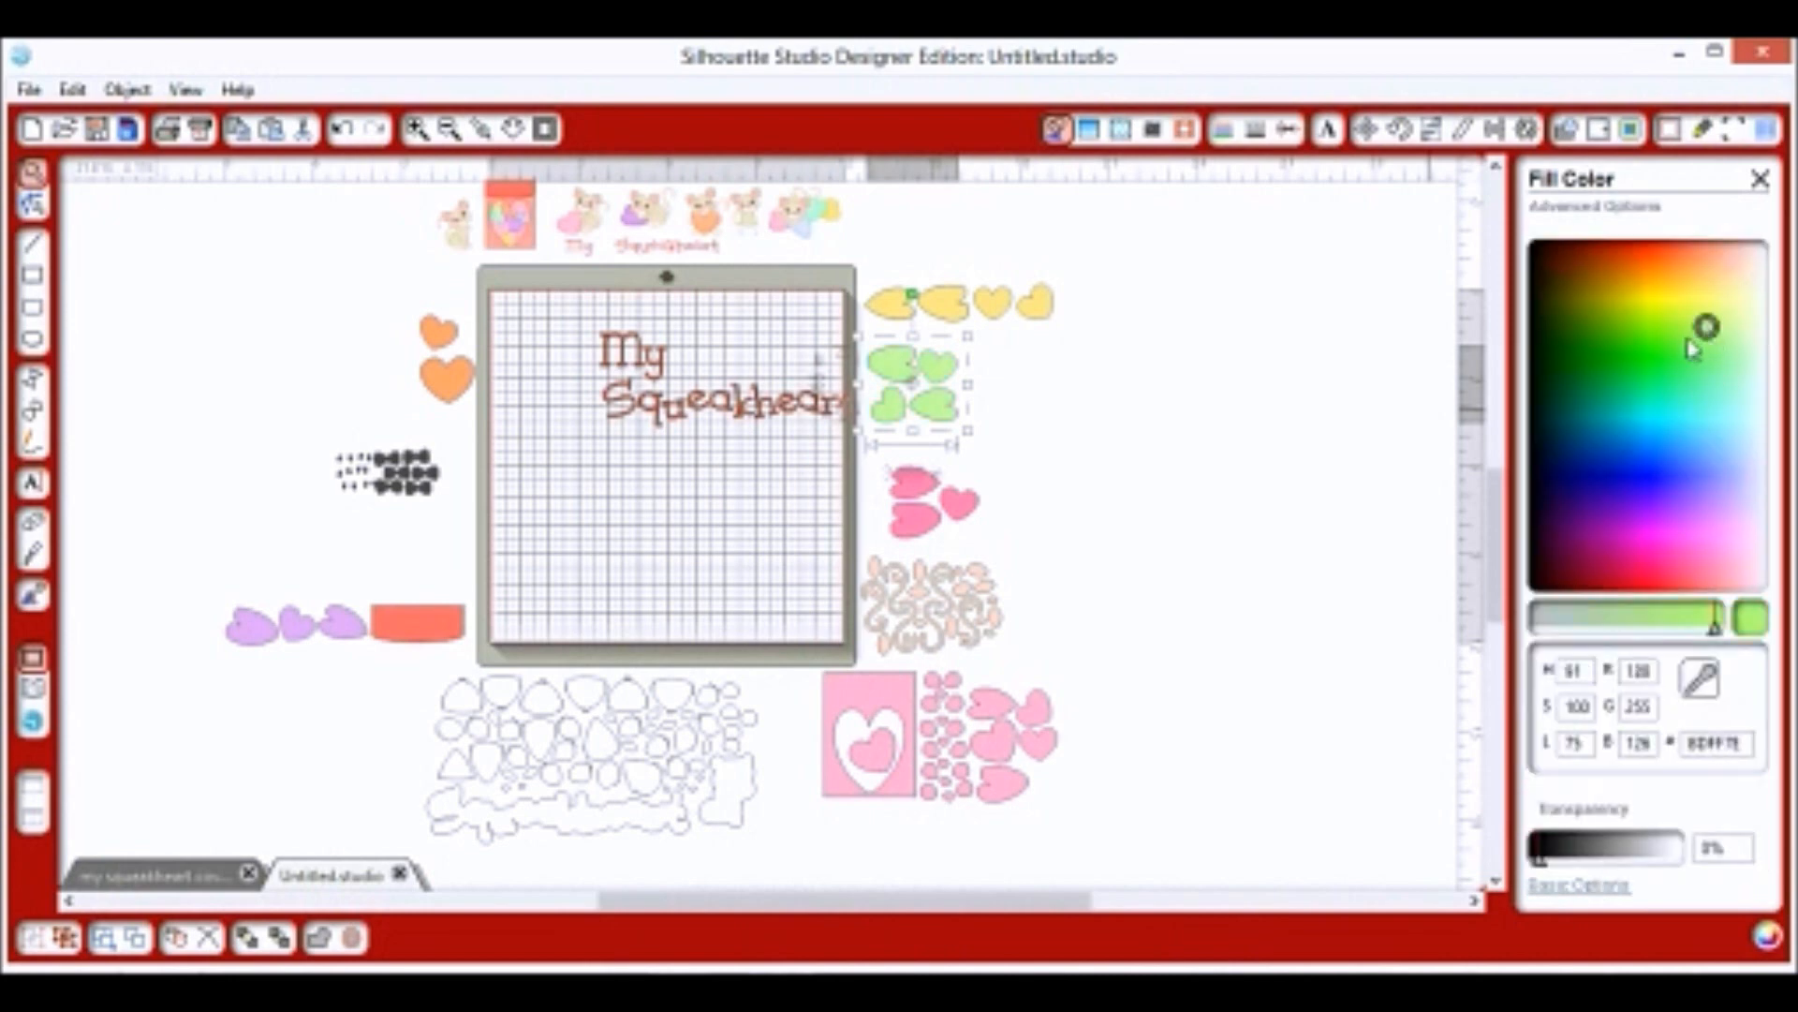
pyautogui.click(1716, 339)
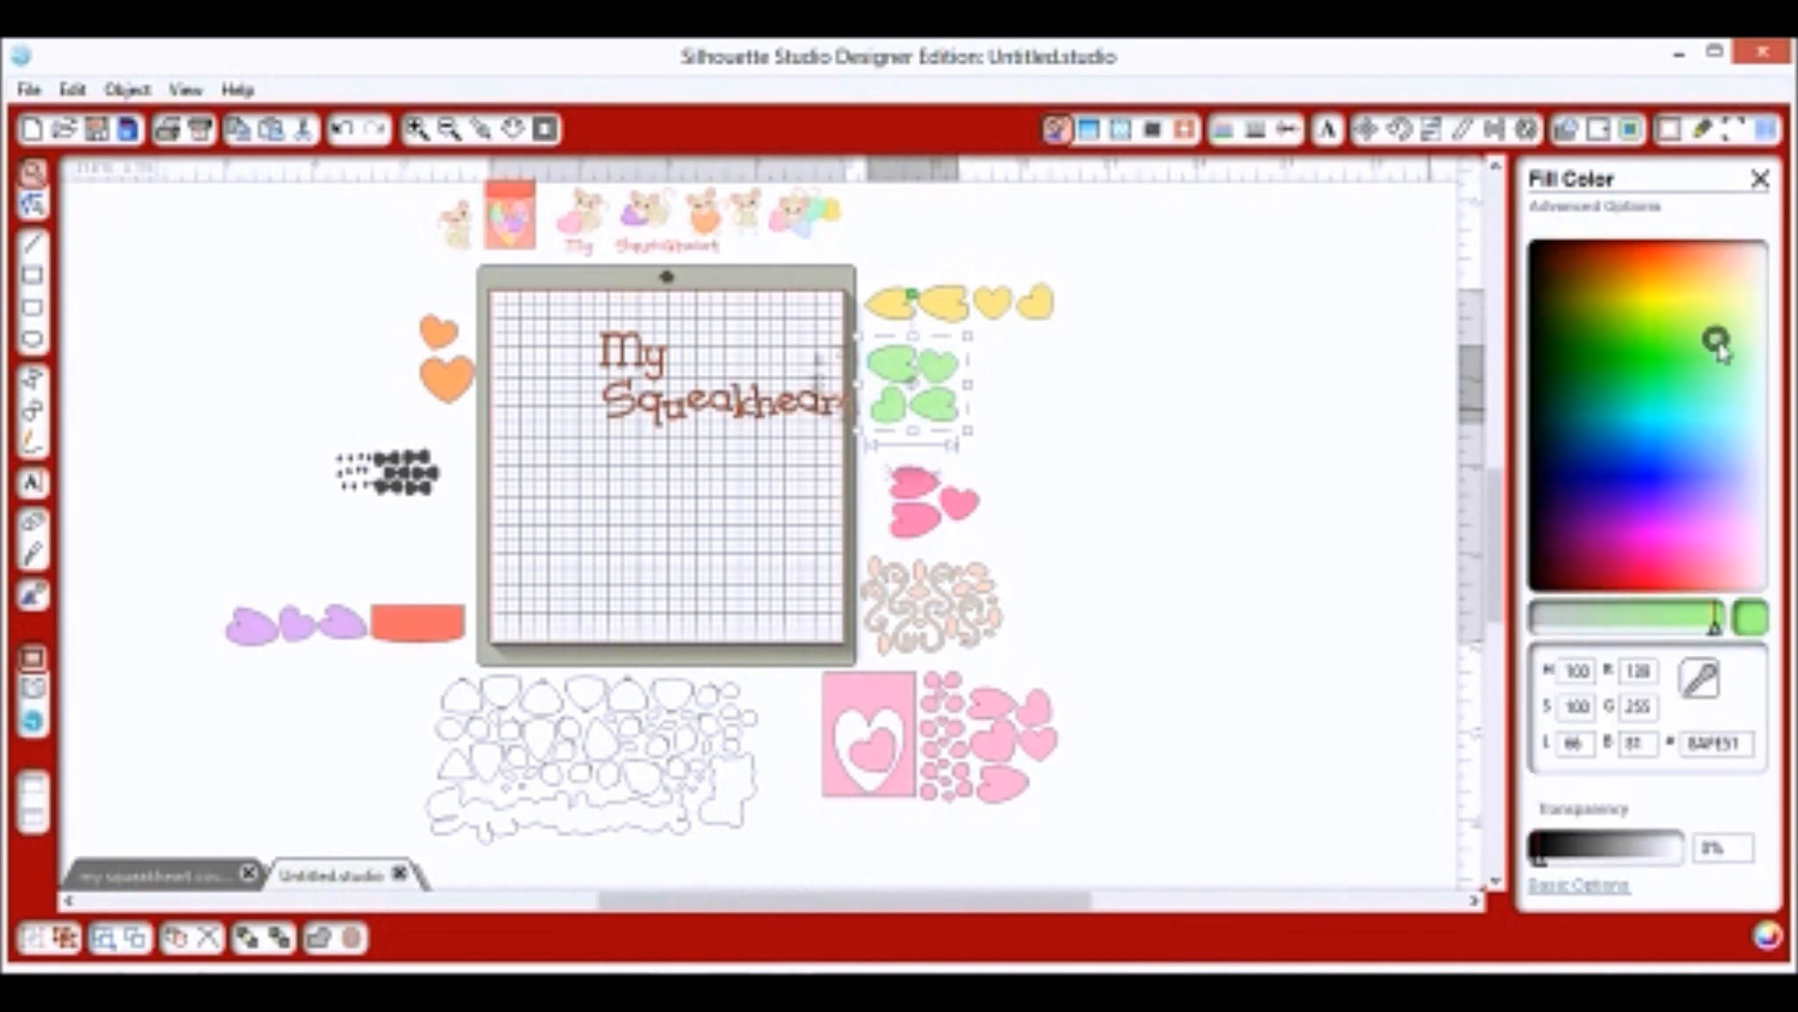
# Fill the purple hearts and rectangle row with red.
pyautogui.click(977, 318)
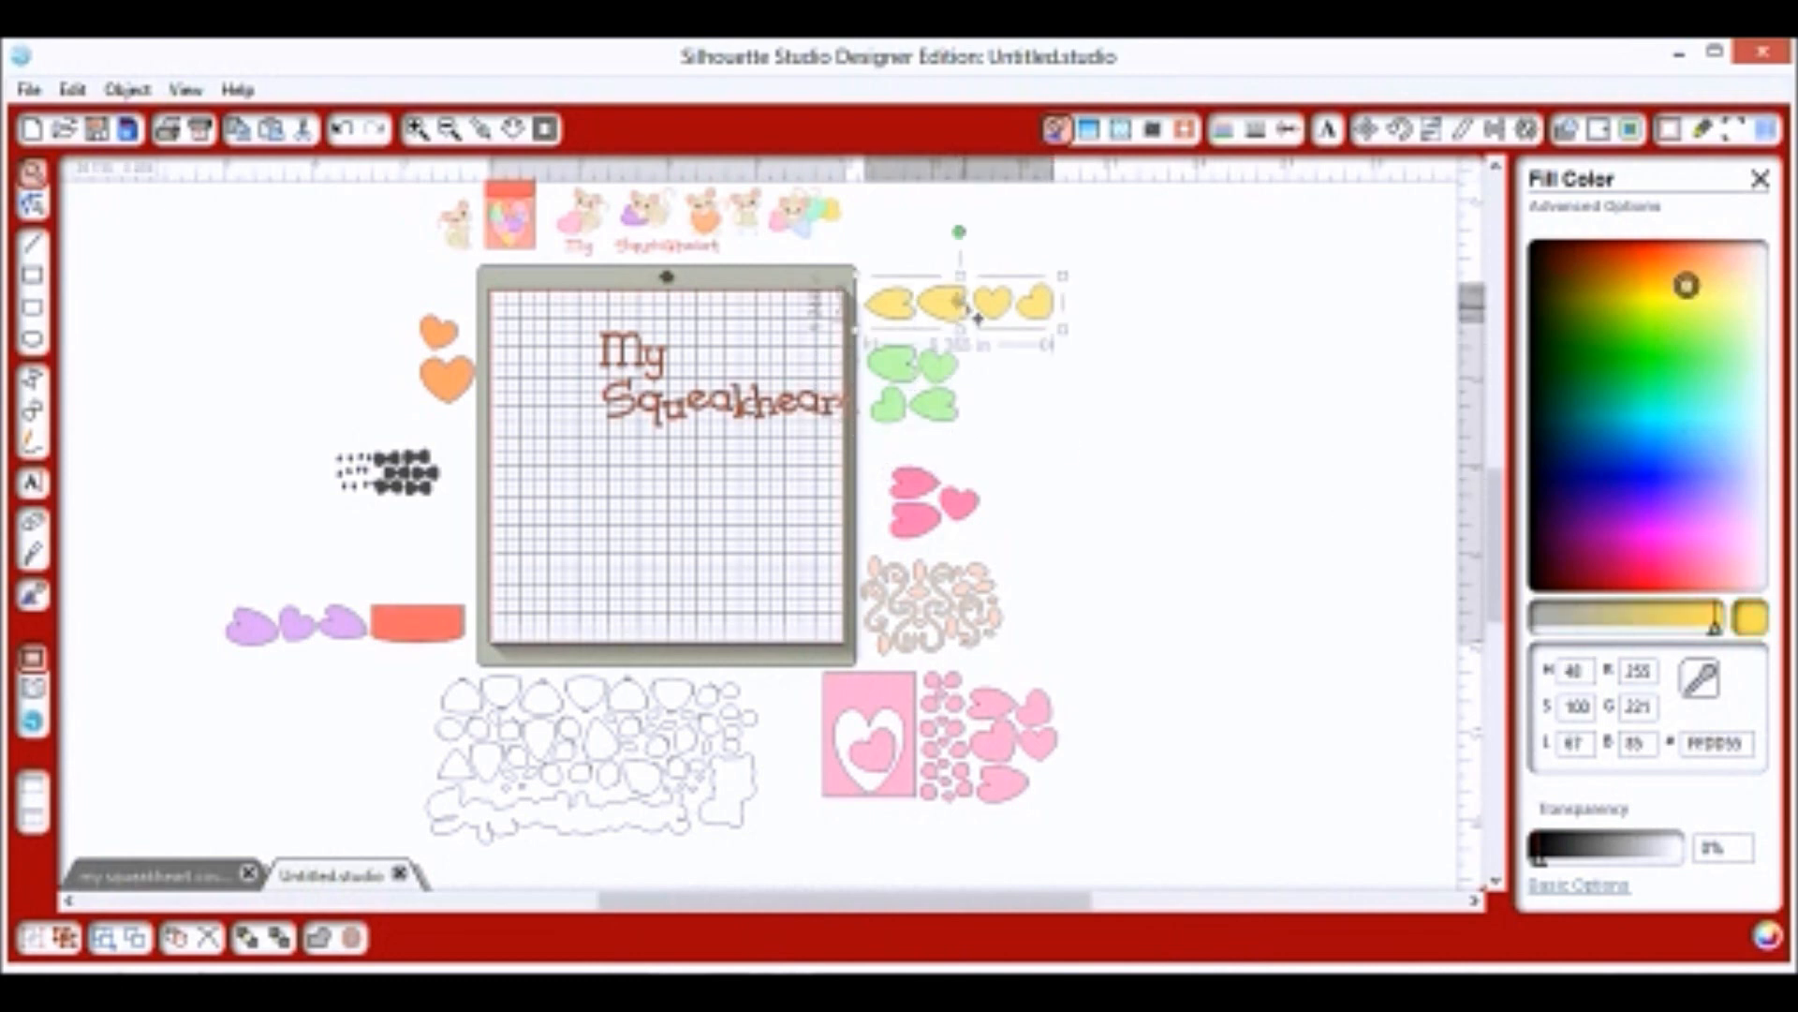
pyautogui.click(461, 387)
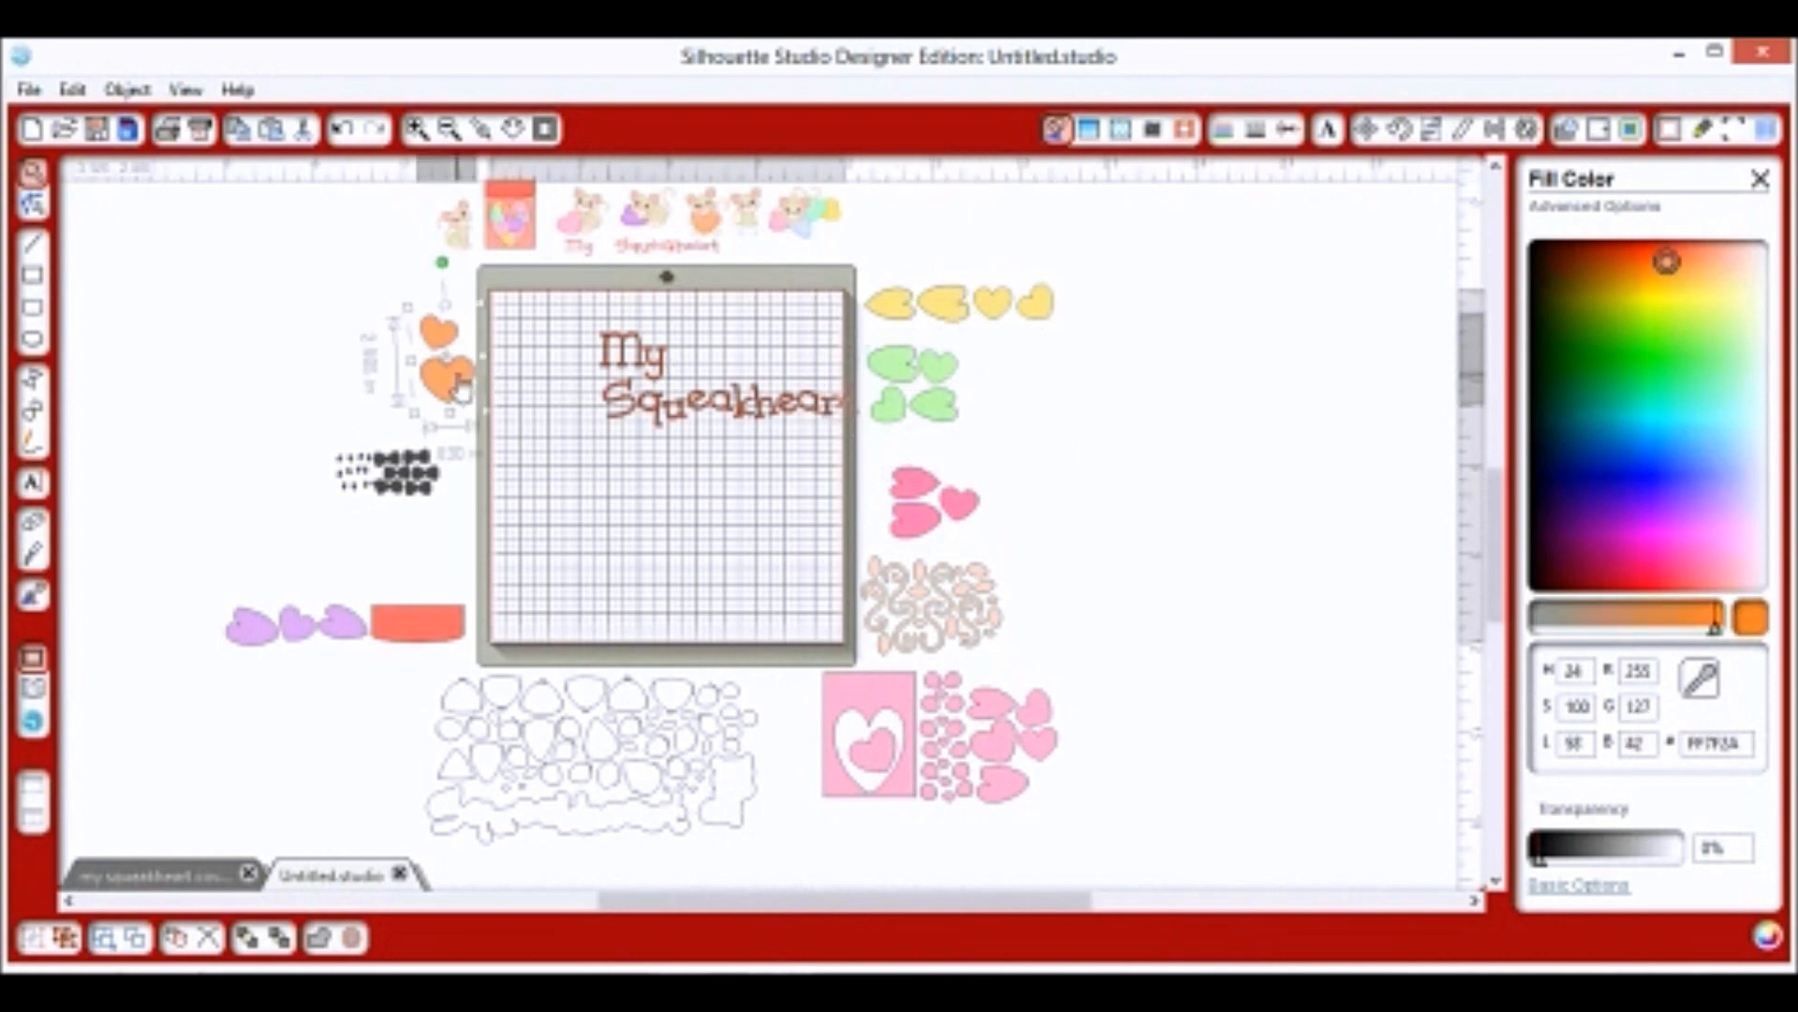
pyautogui.click(436, 626)
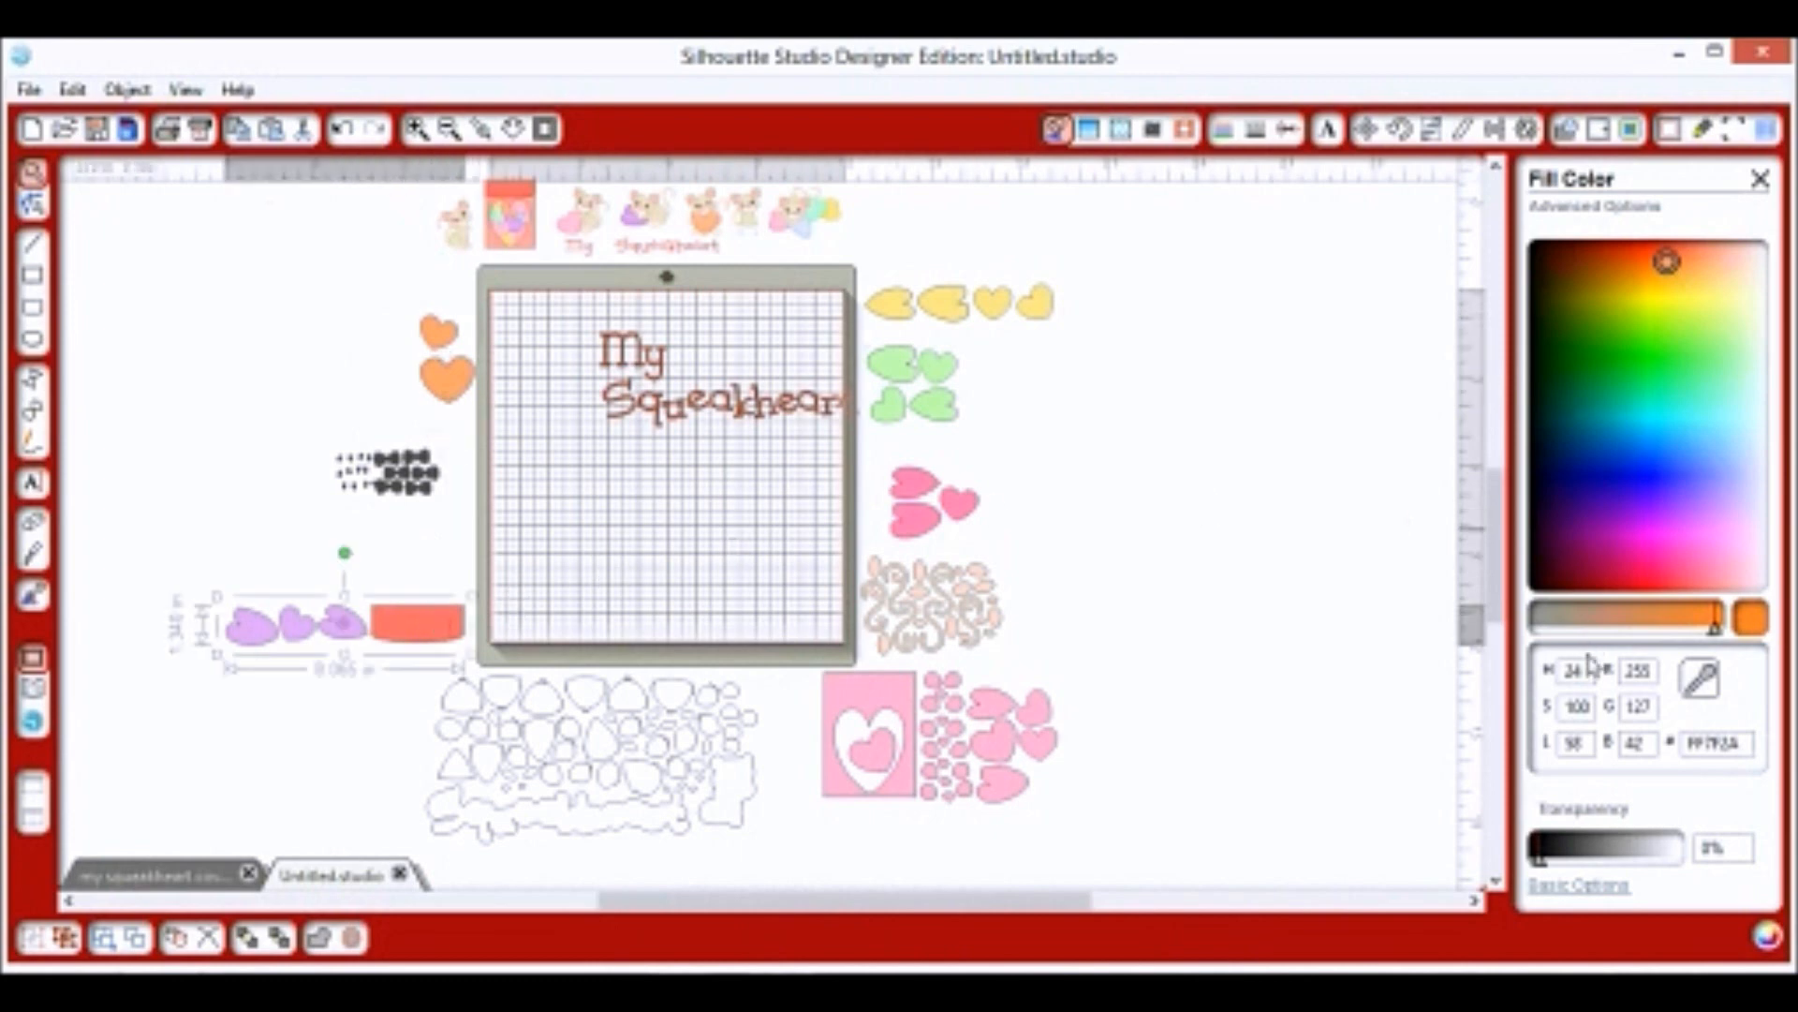
pyautogui.click(1578, 885)
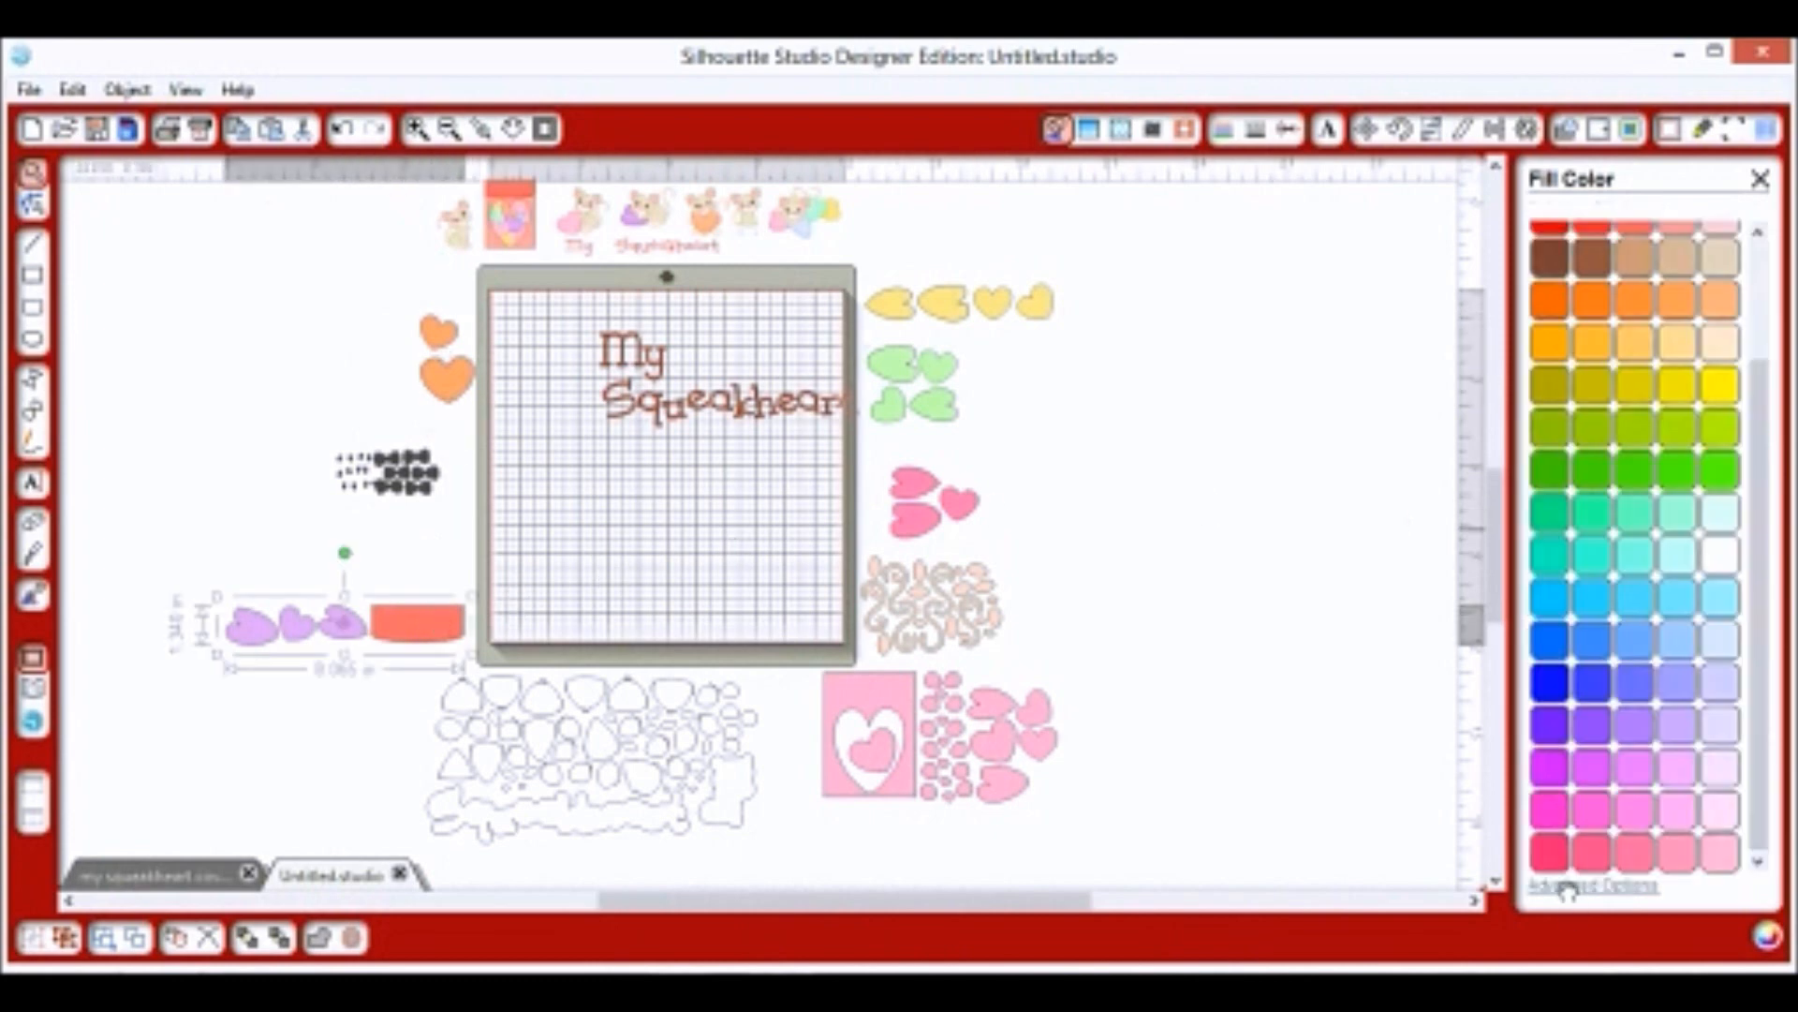
pyautogui.scroll(2, 1611, 450)
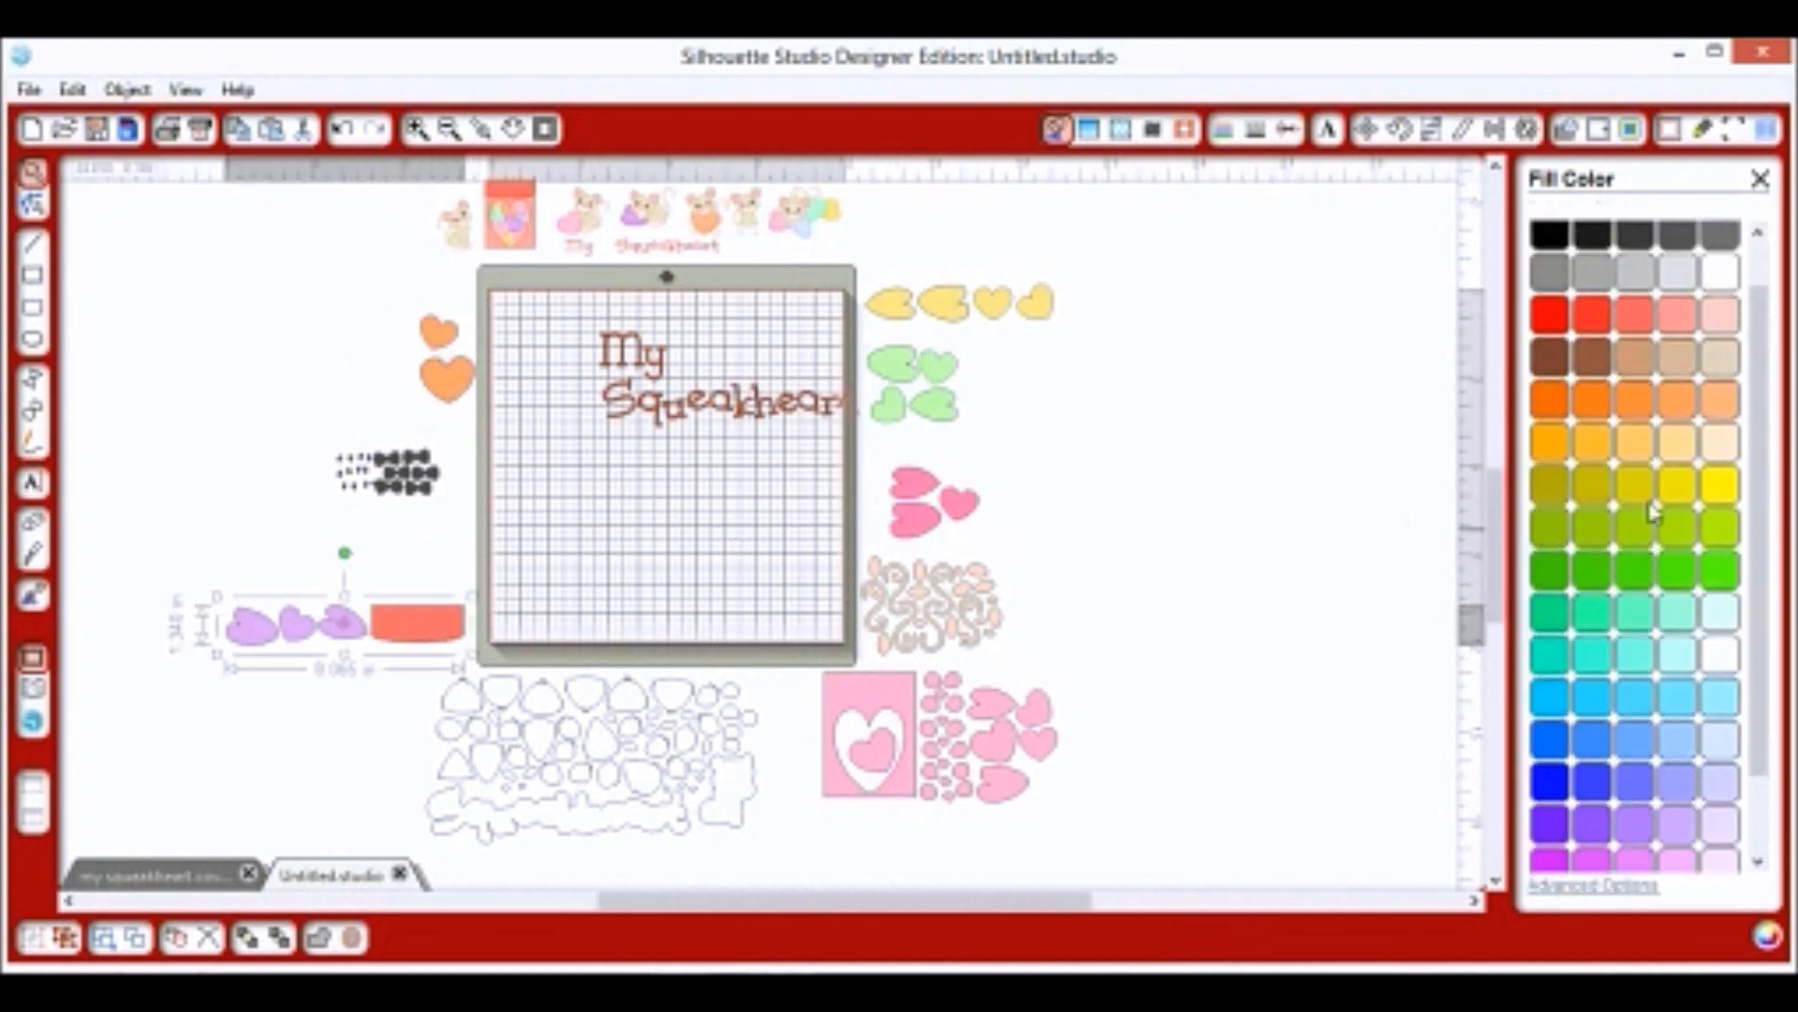
pyautogui.click(1551, 328)
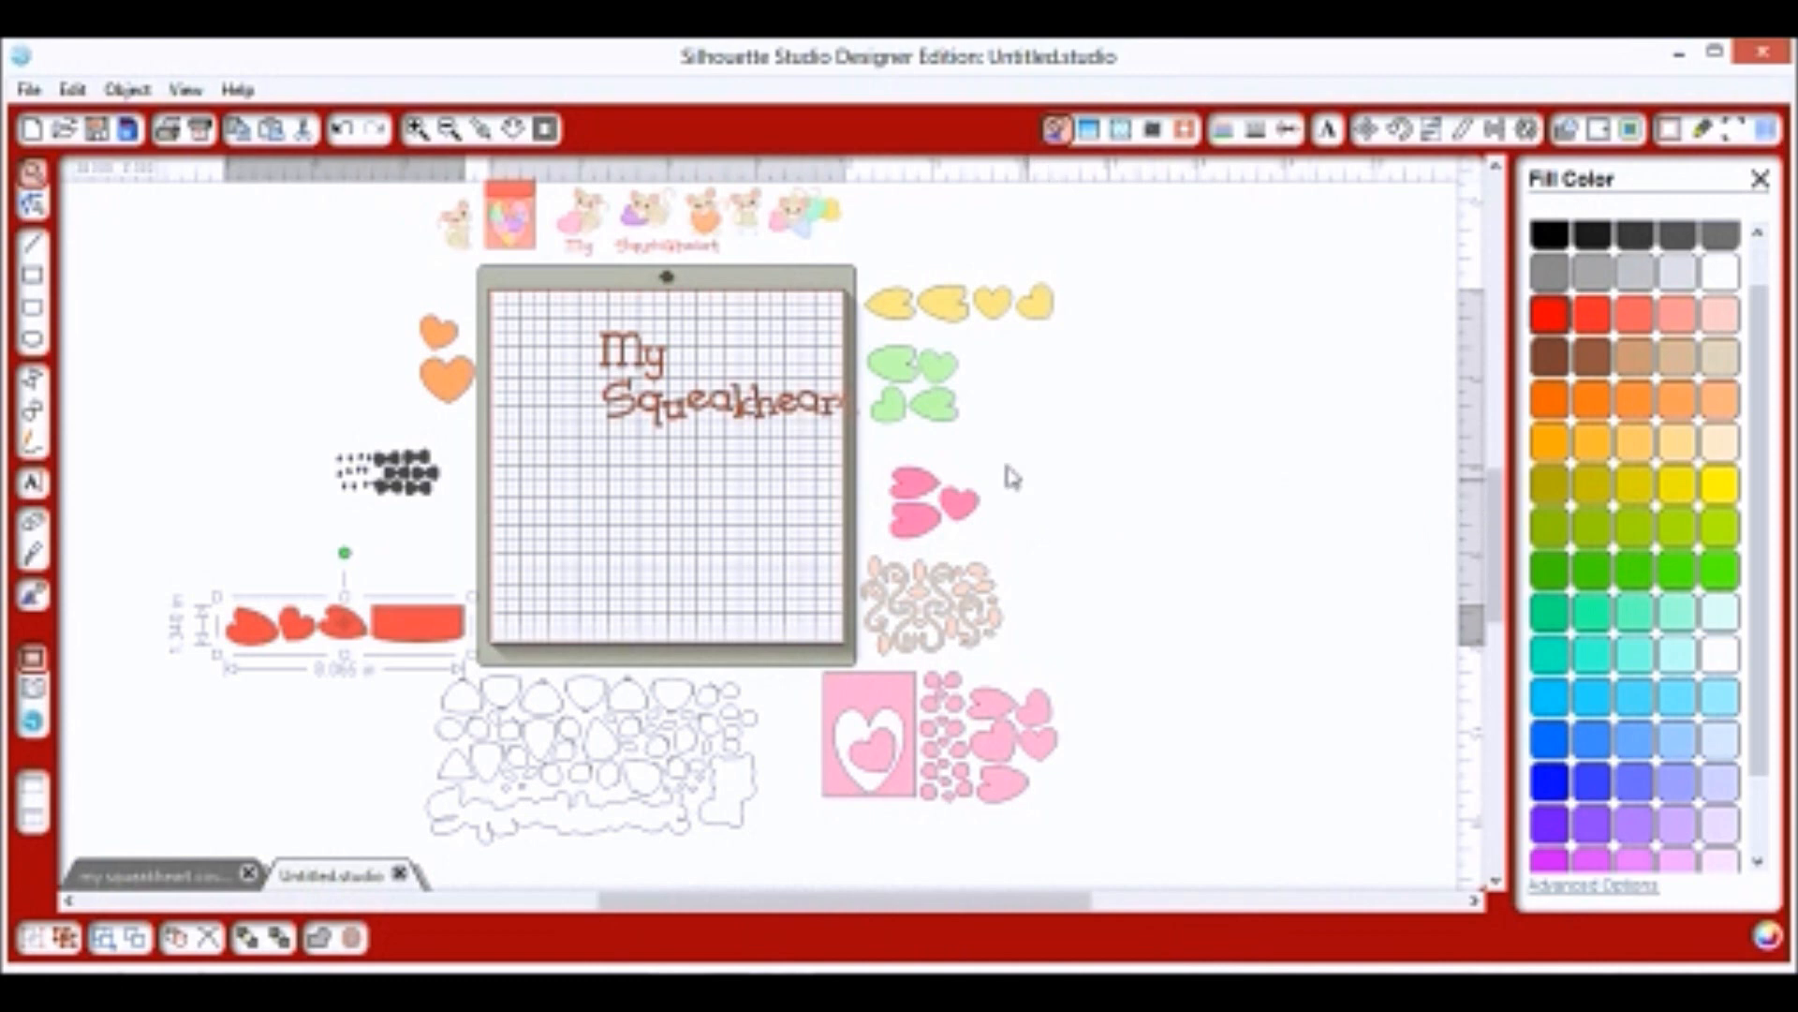
pyautogui.click(614, 543)
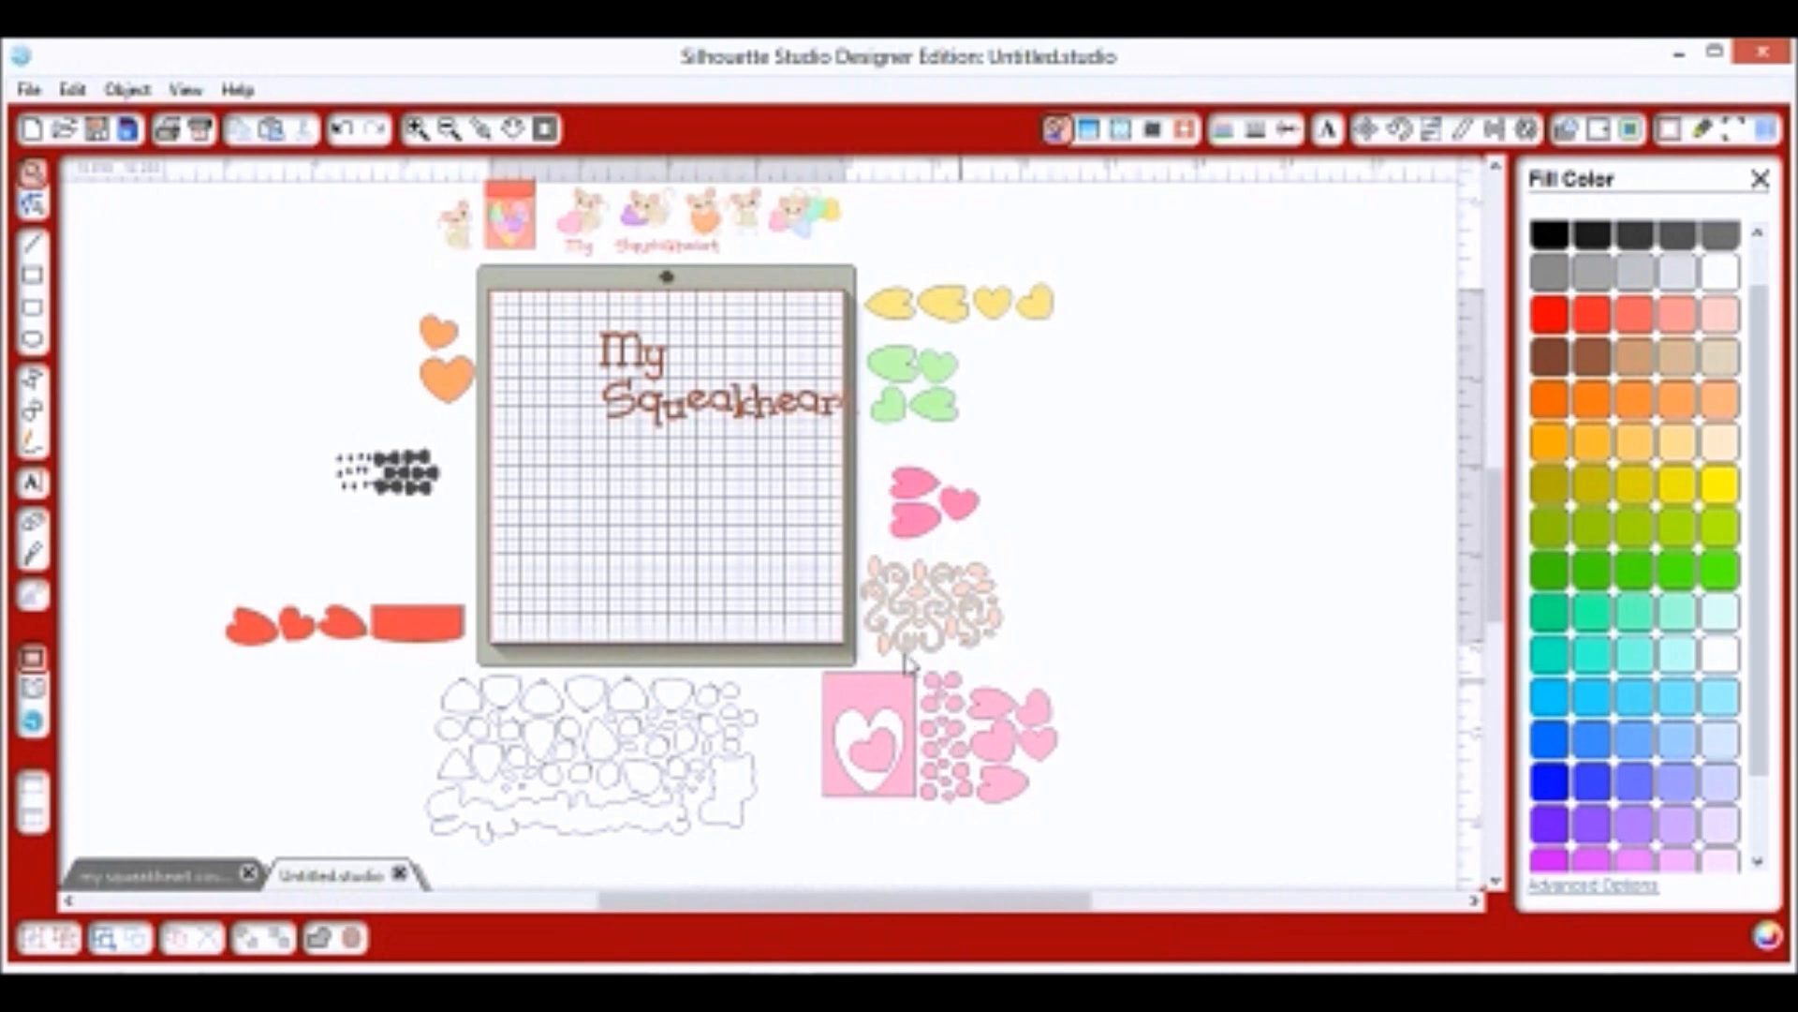
# Move the letters M, y, S, q, u and e beside their matching heart groups.
pyautogui.moveTo(623, 360); pyautogui.dragTo(202, 642)
pyautogui.click(336, 576)
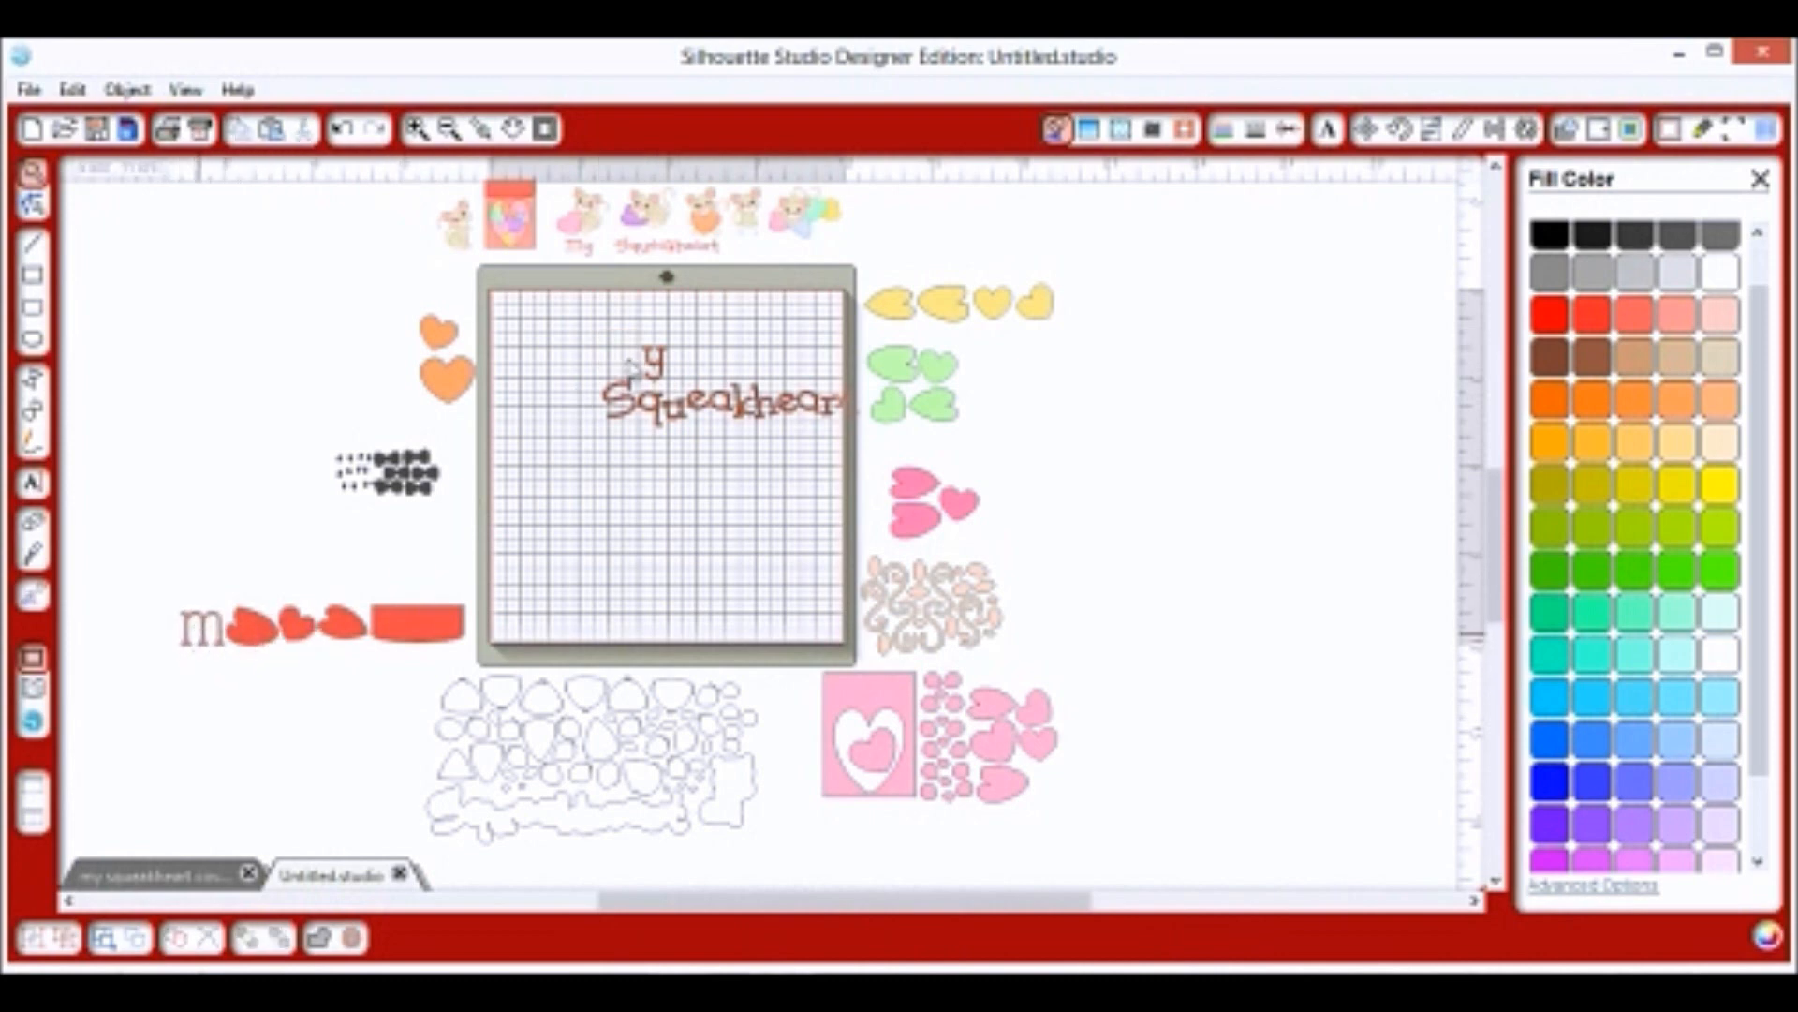
pyautogui.moveTo(668, 368); pyautogui.dragTo(1004, 511)
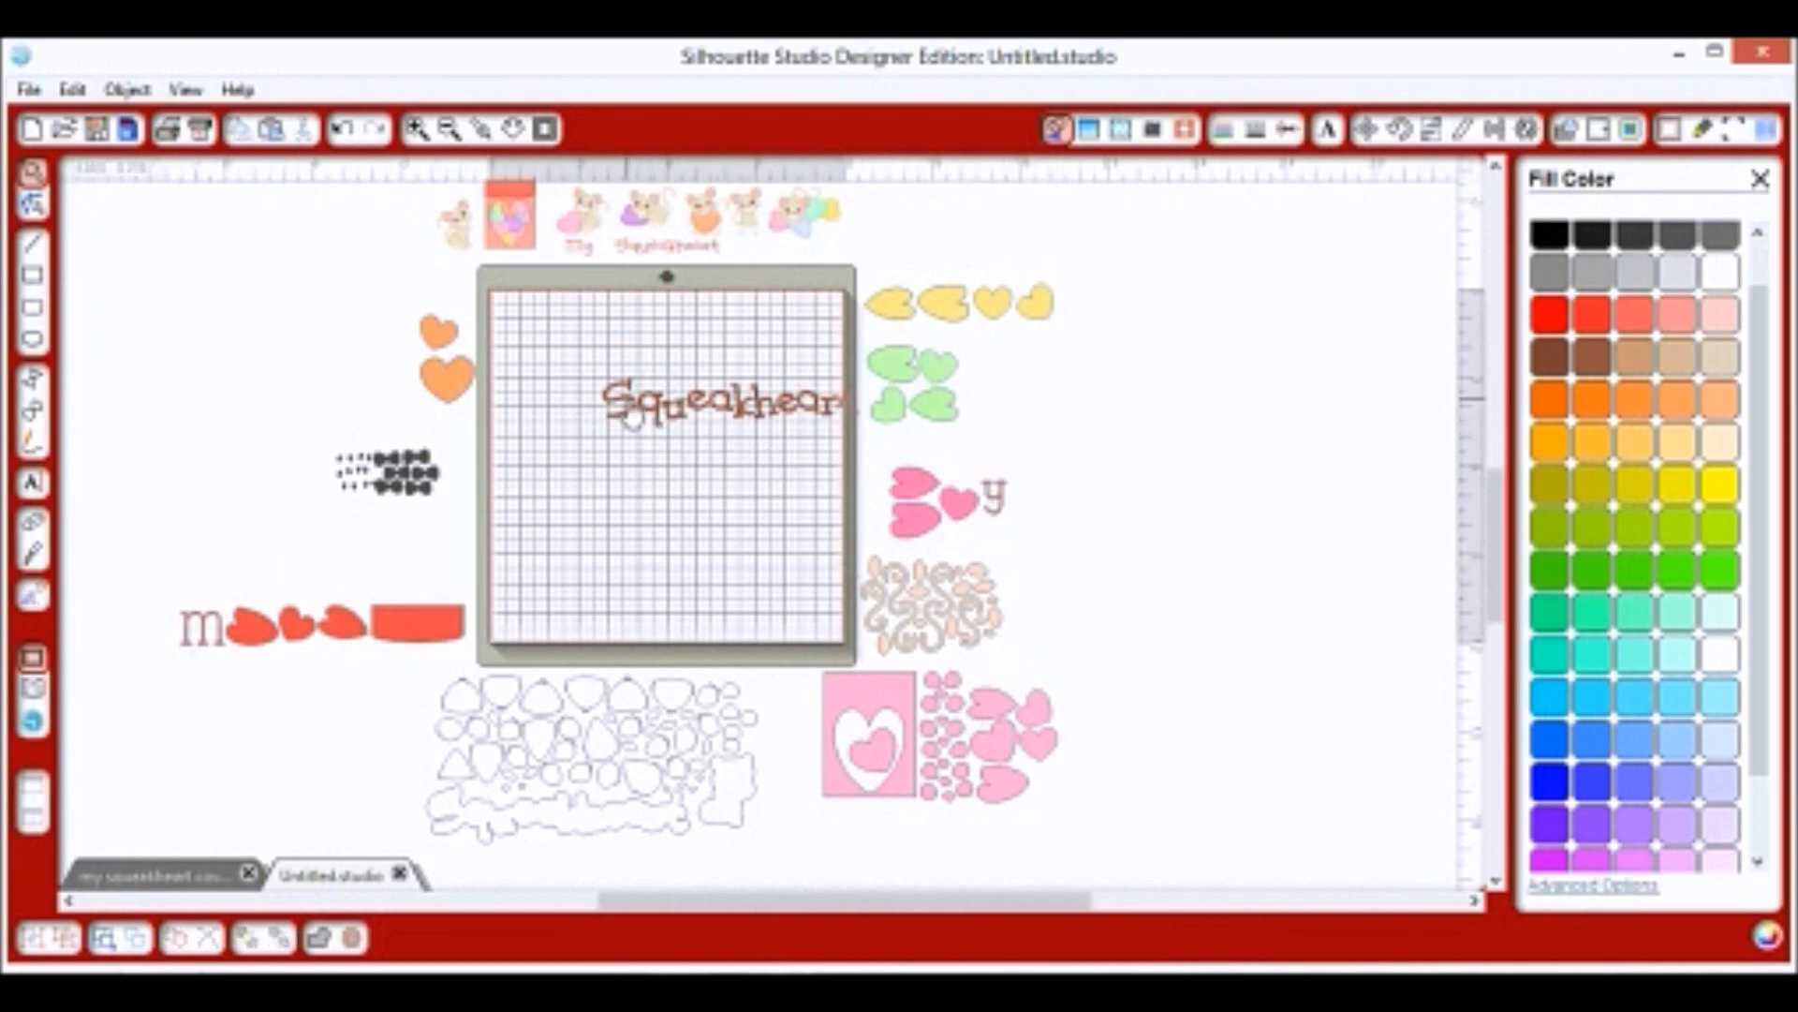
pyautogui.moveTo(492, 412); pyautogui.dragTo(409, 392)
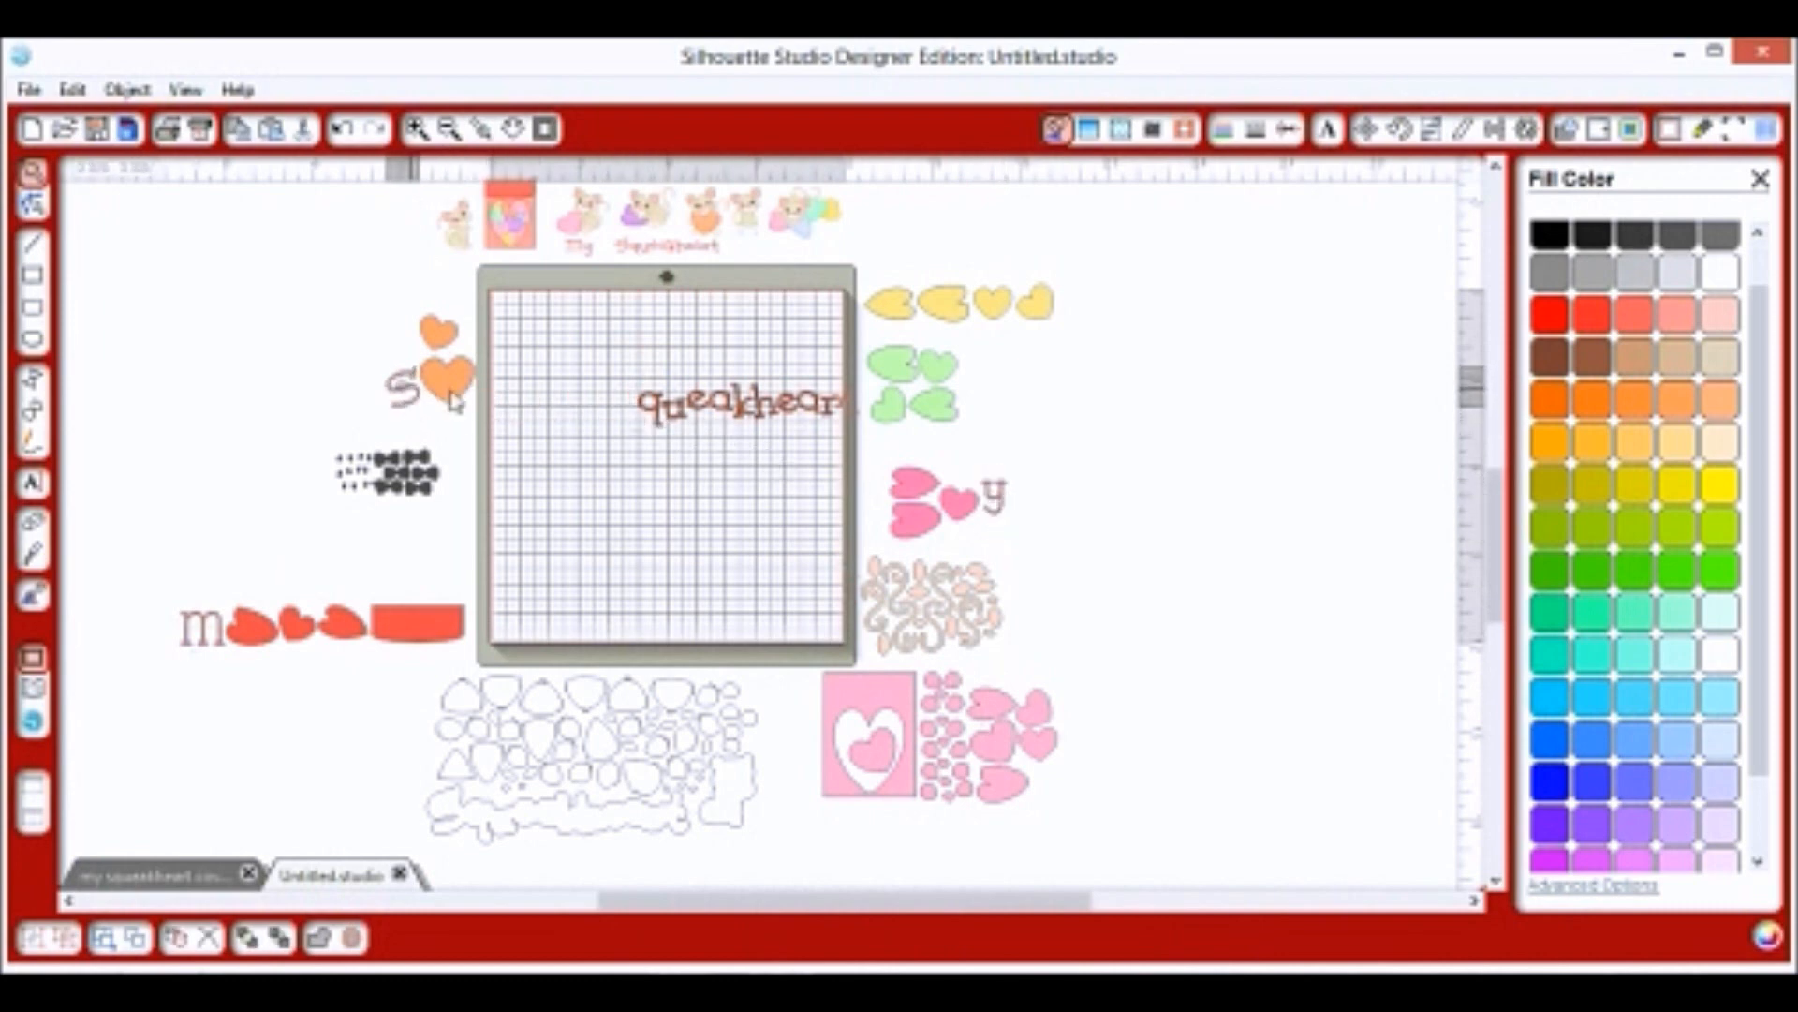
pyautogui.moveTo(668, 422); pyautogui.dragTo(1077, 309)
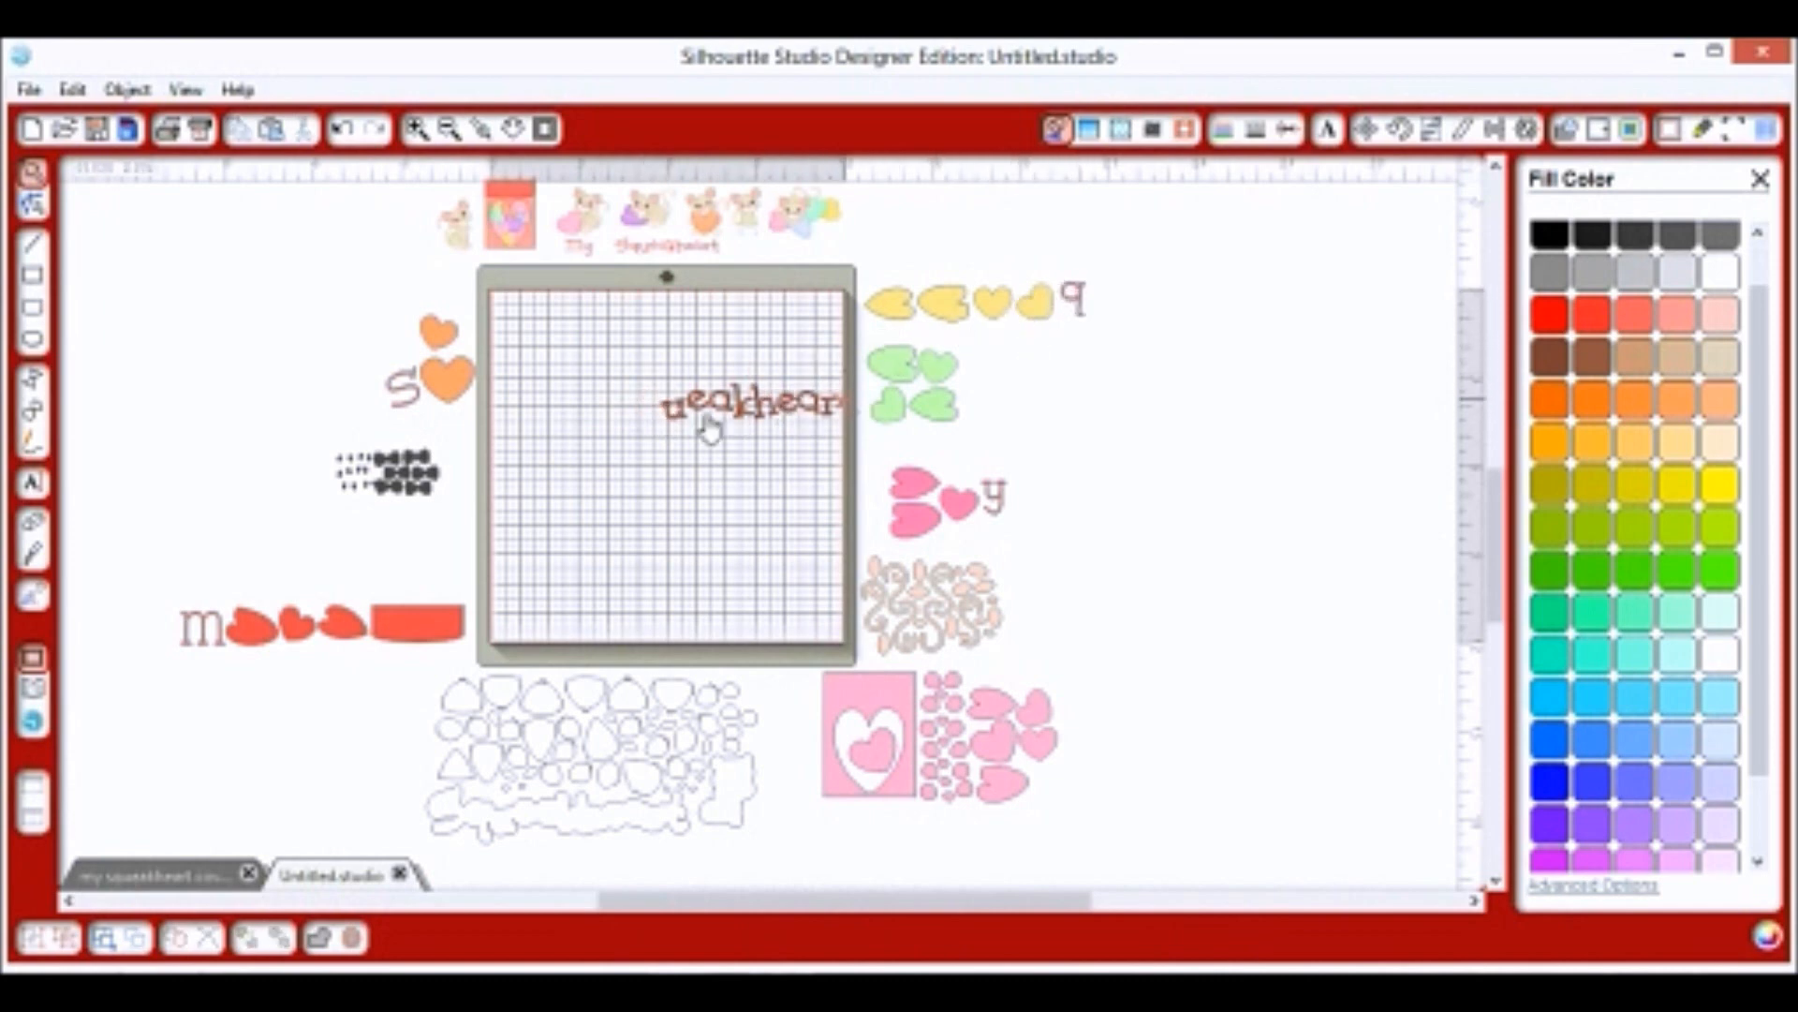
pyautogui.moveTo(693, 433); pyautogui.dragTo(980, 388)
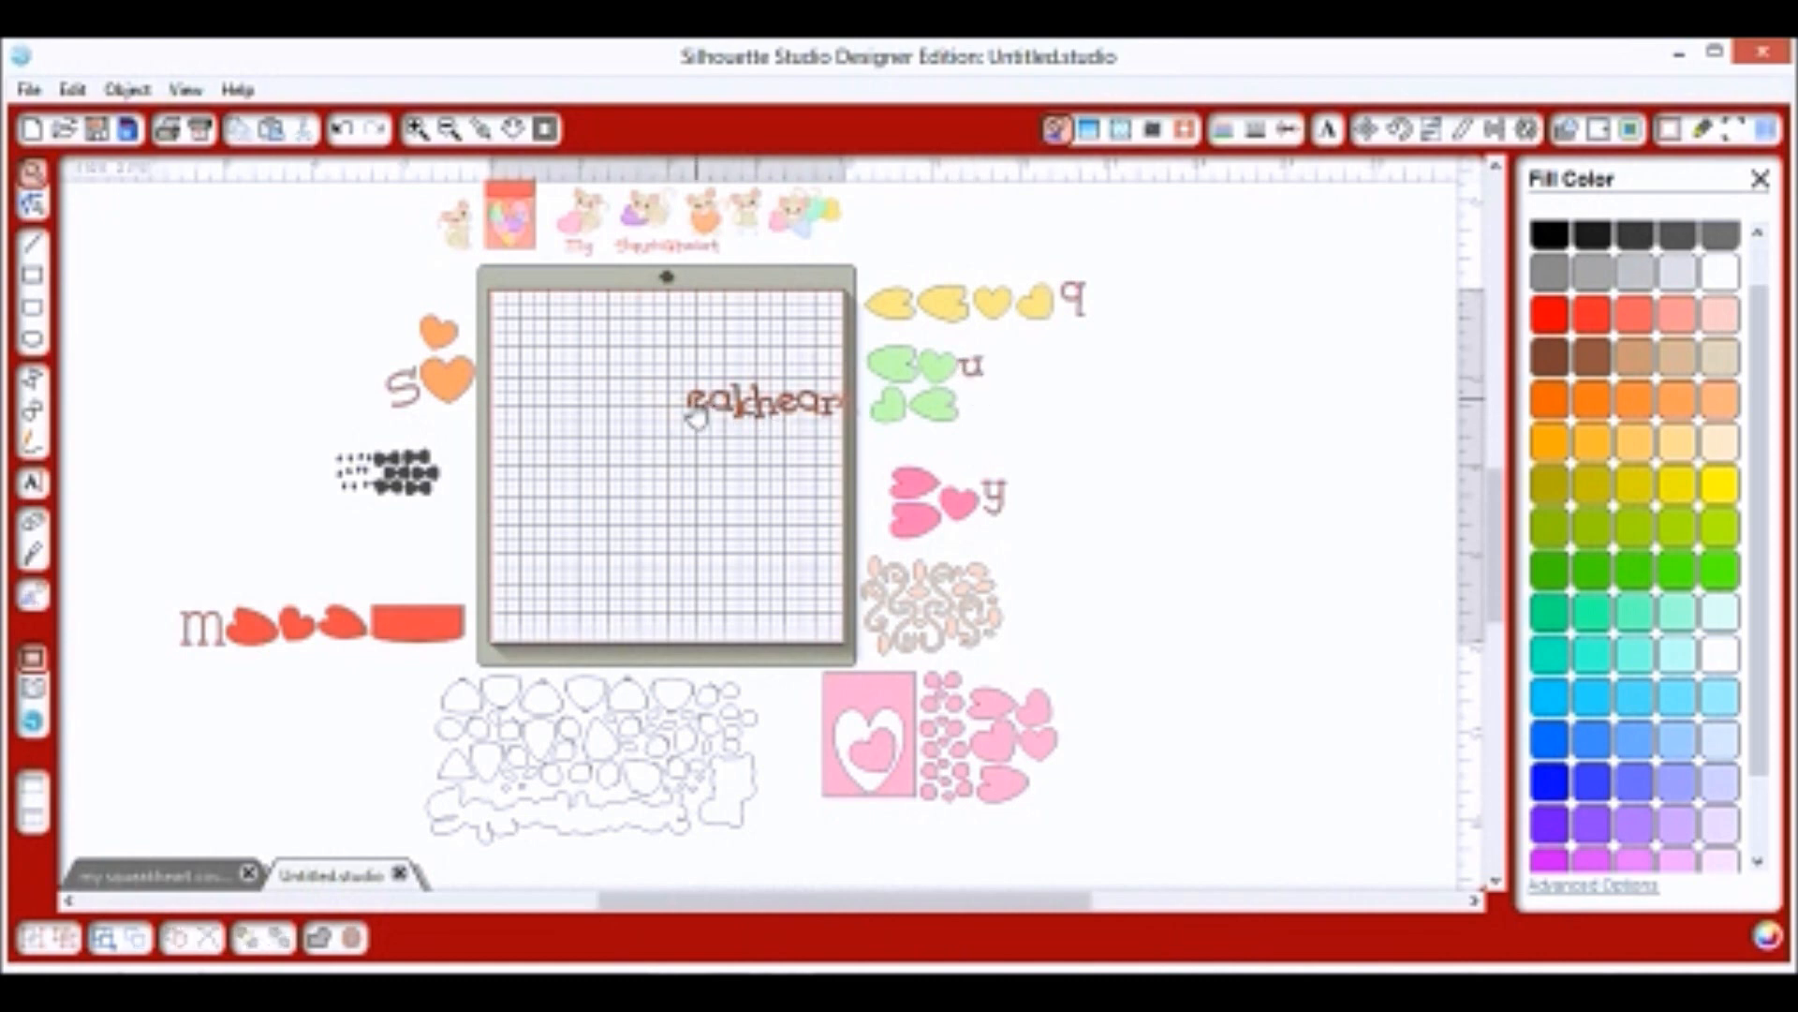
pyautogui.moveTo(288, 607); pyautogui.dragTo(161, 641)
pyautogui.click(623, 417)
# Move the letters a, k, h, e, a, r and t beside their matching heart groups.
pyautogui.moveTo(623, 416); pyautogui.dragTo(982, 536)
pyautogui.moveTo(741, 413); pyautogui.dragTo(412, 347)
pyautogui.moveTo(756, 411); pyautogui.dragTo(1094, 309)
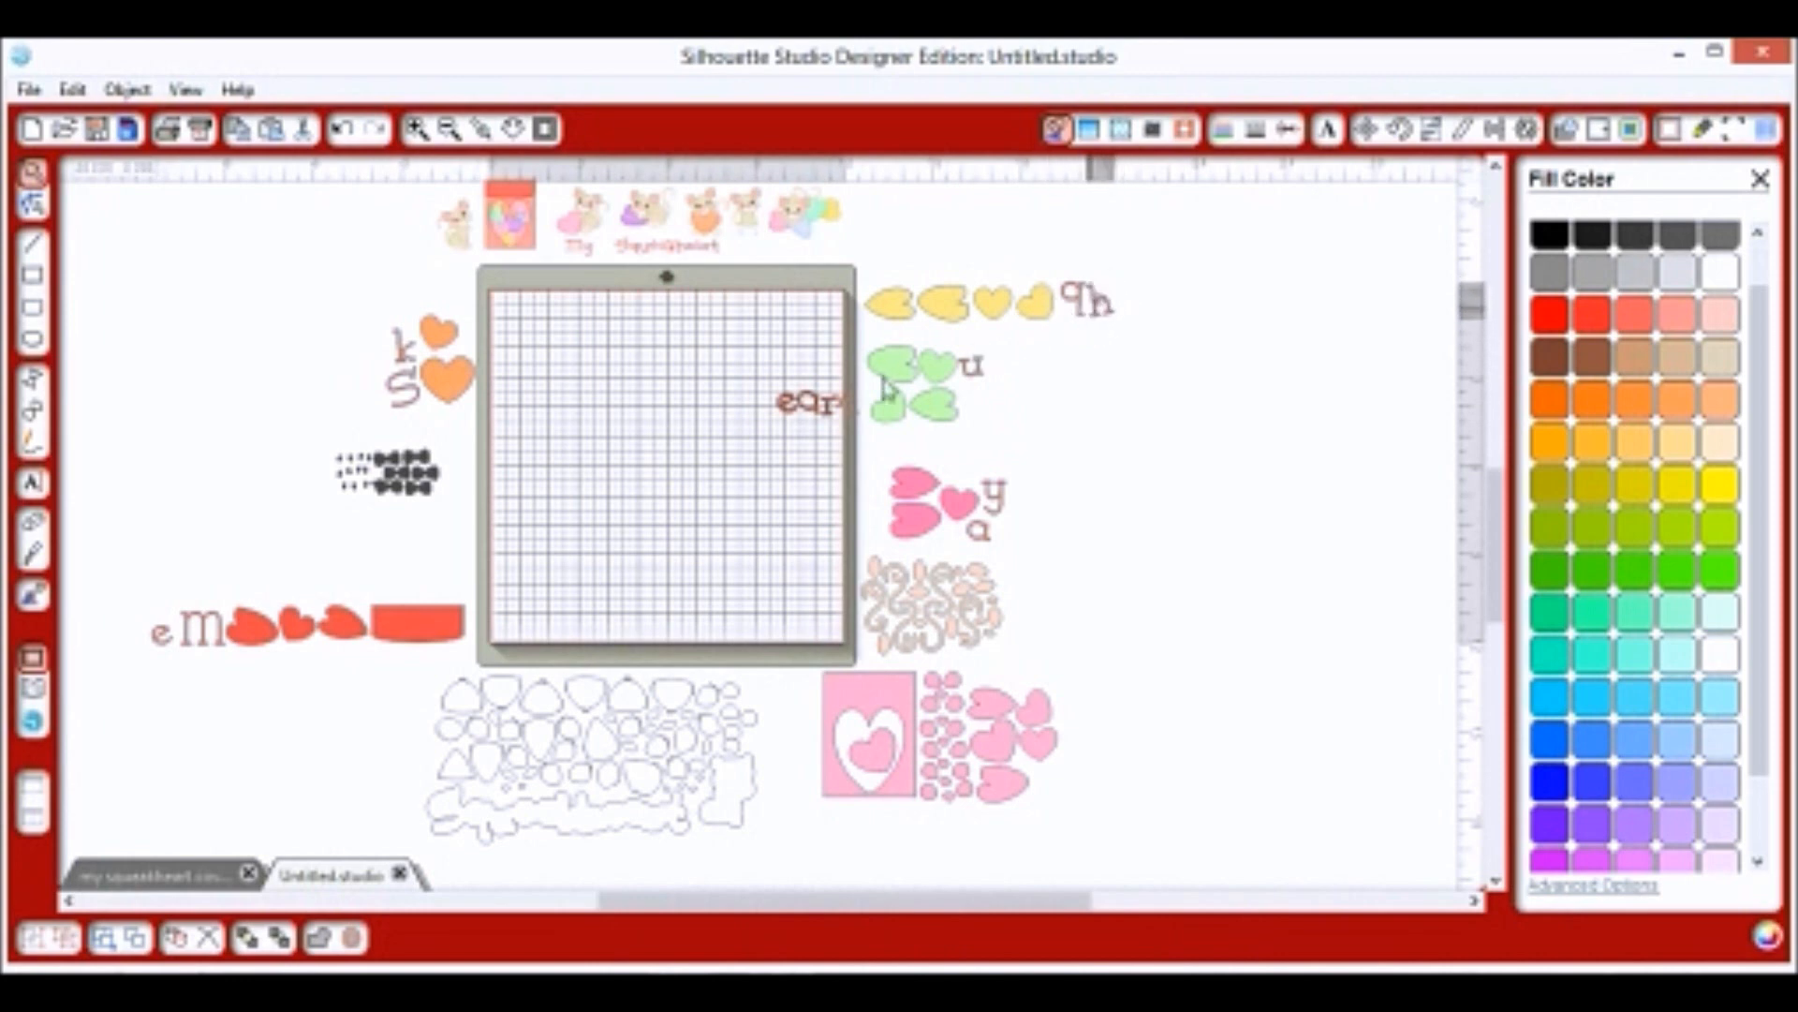
pyautogui.moveTo(790, 414); pyautogui.dragTo(977, 401)
pyautogui.moveTo(810, 408); pyautogui.dragTo(165, 616)
pyautogui.click(754, 480)
pyautogui.moveTo(838, 408); pyautogui.dragTo(1018, 535)
pyautogui.click(831, 413)
pyautogui.moveTo(849, 418)
pyautogui.mouseDown()
pyautogui.moveTo(398, 387)
pyautogui.moveTo(390, 361)
pyautogui.mouseUp()
pyautogui.click(379, 367)
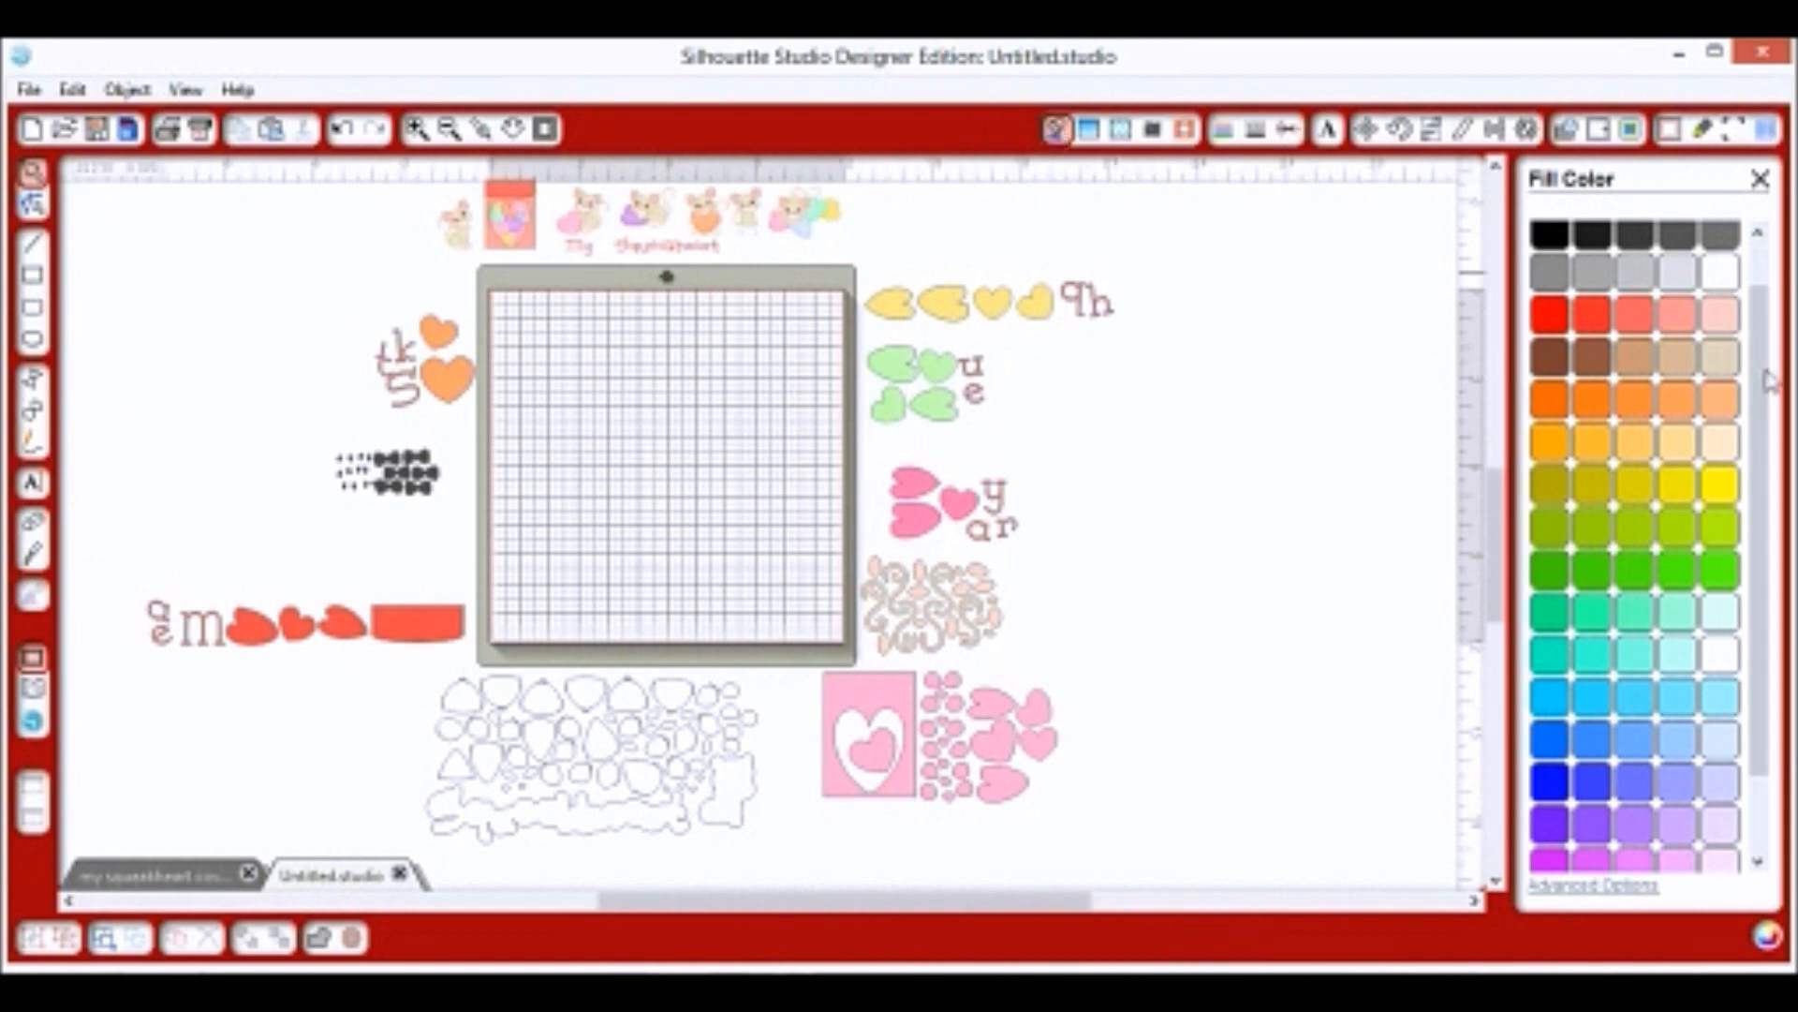
pyautogui.scroll(2, 1768, 380)
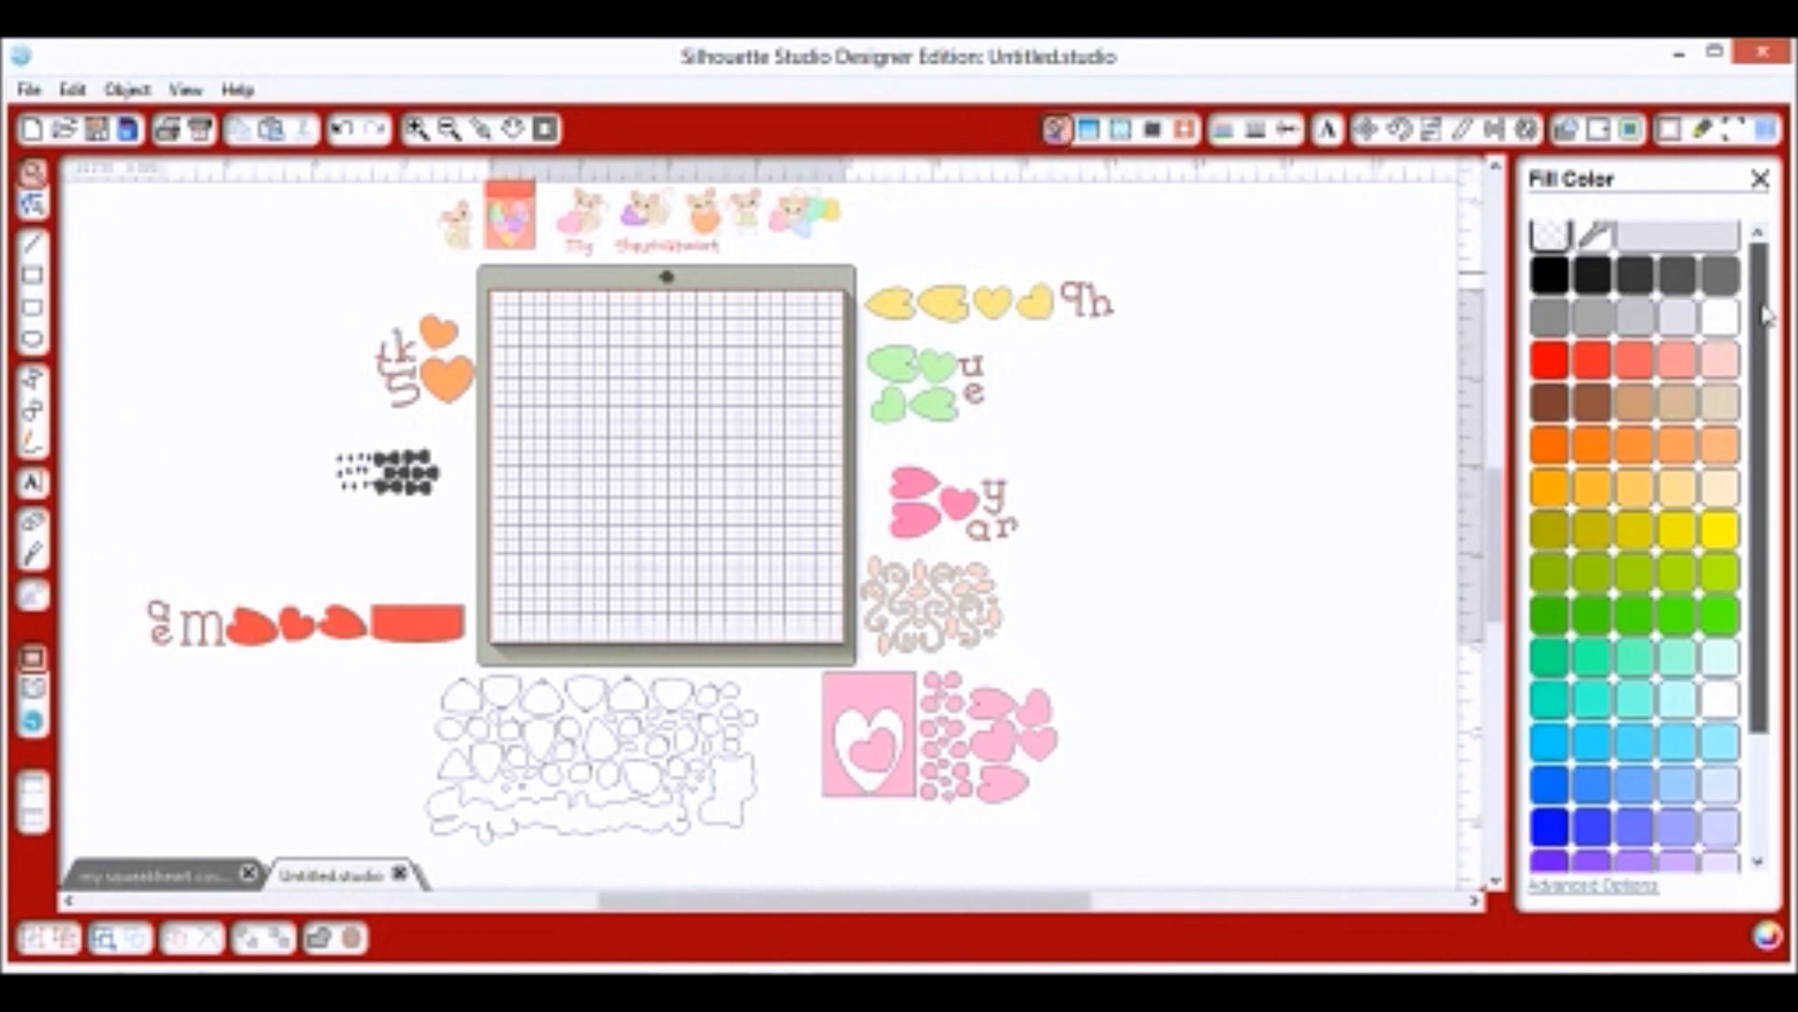
# Sample the red rectangle's and orange hearts' fill colours with the eyedropper.
pyautogui.click(1600, 247)
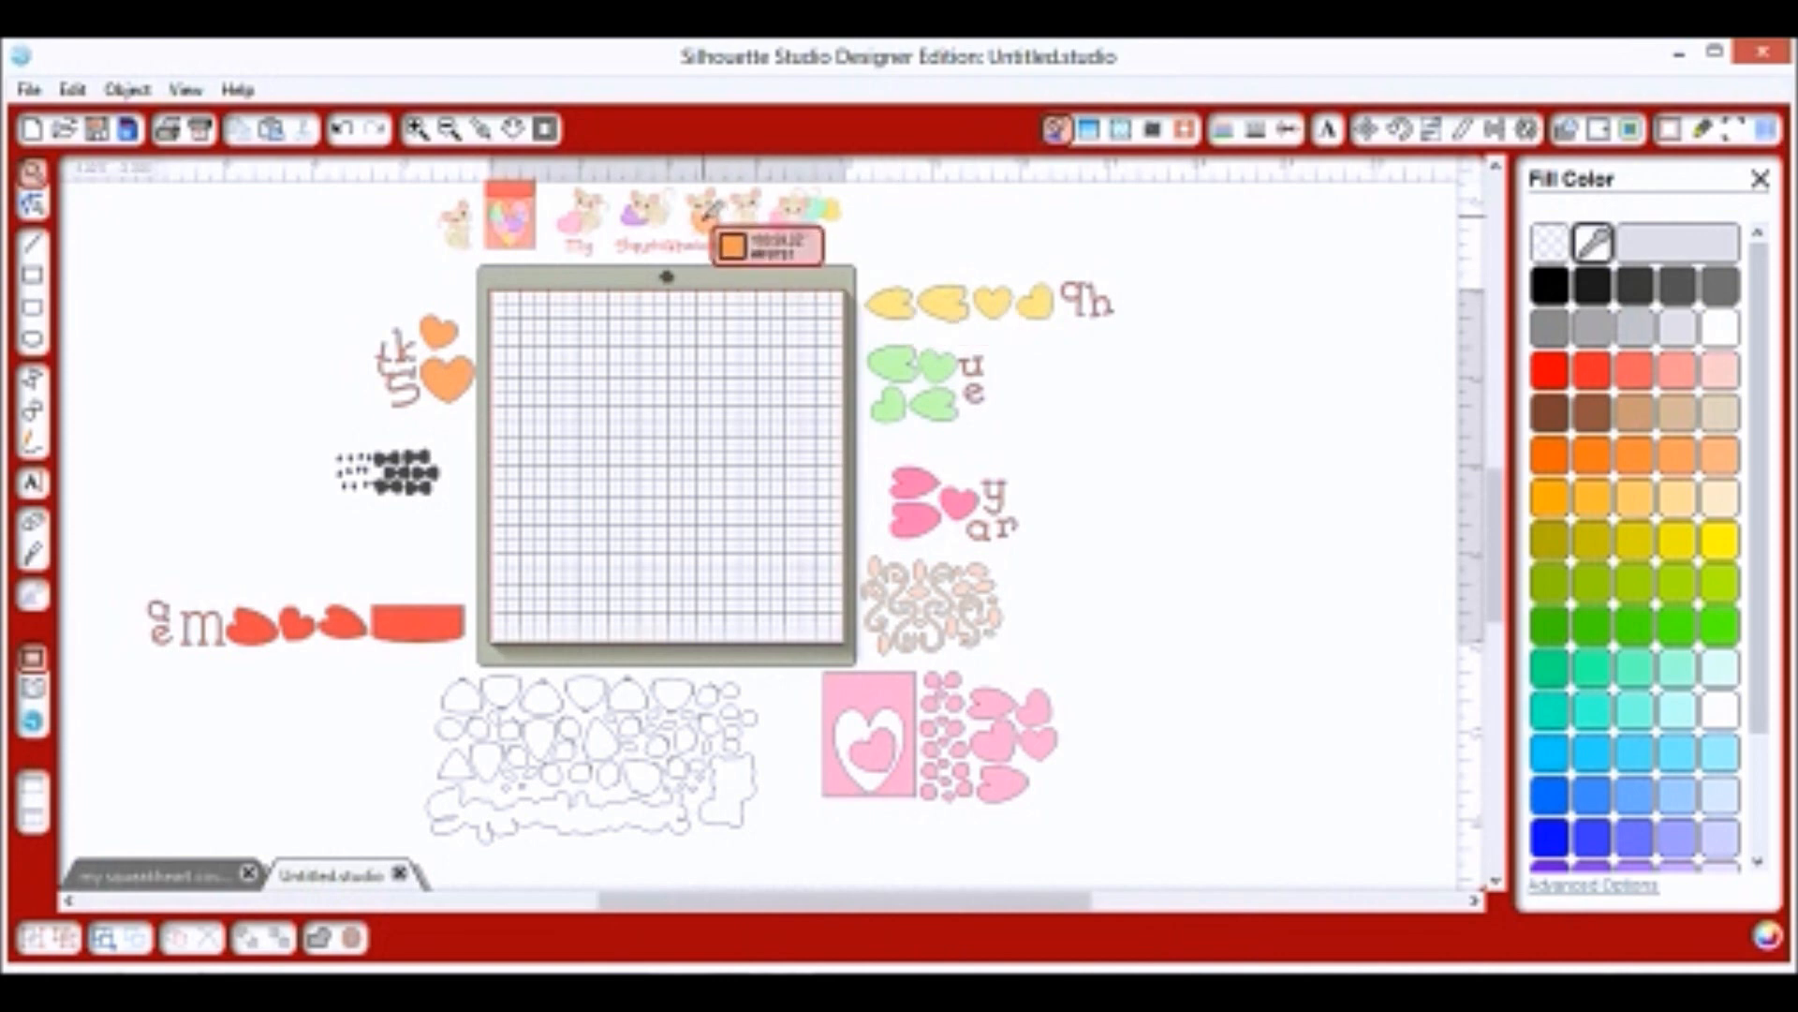
pyautogui.click(445, 625)
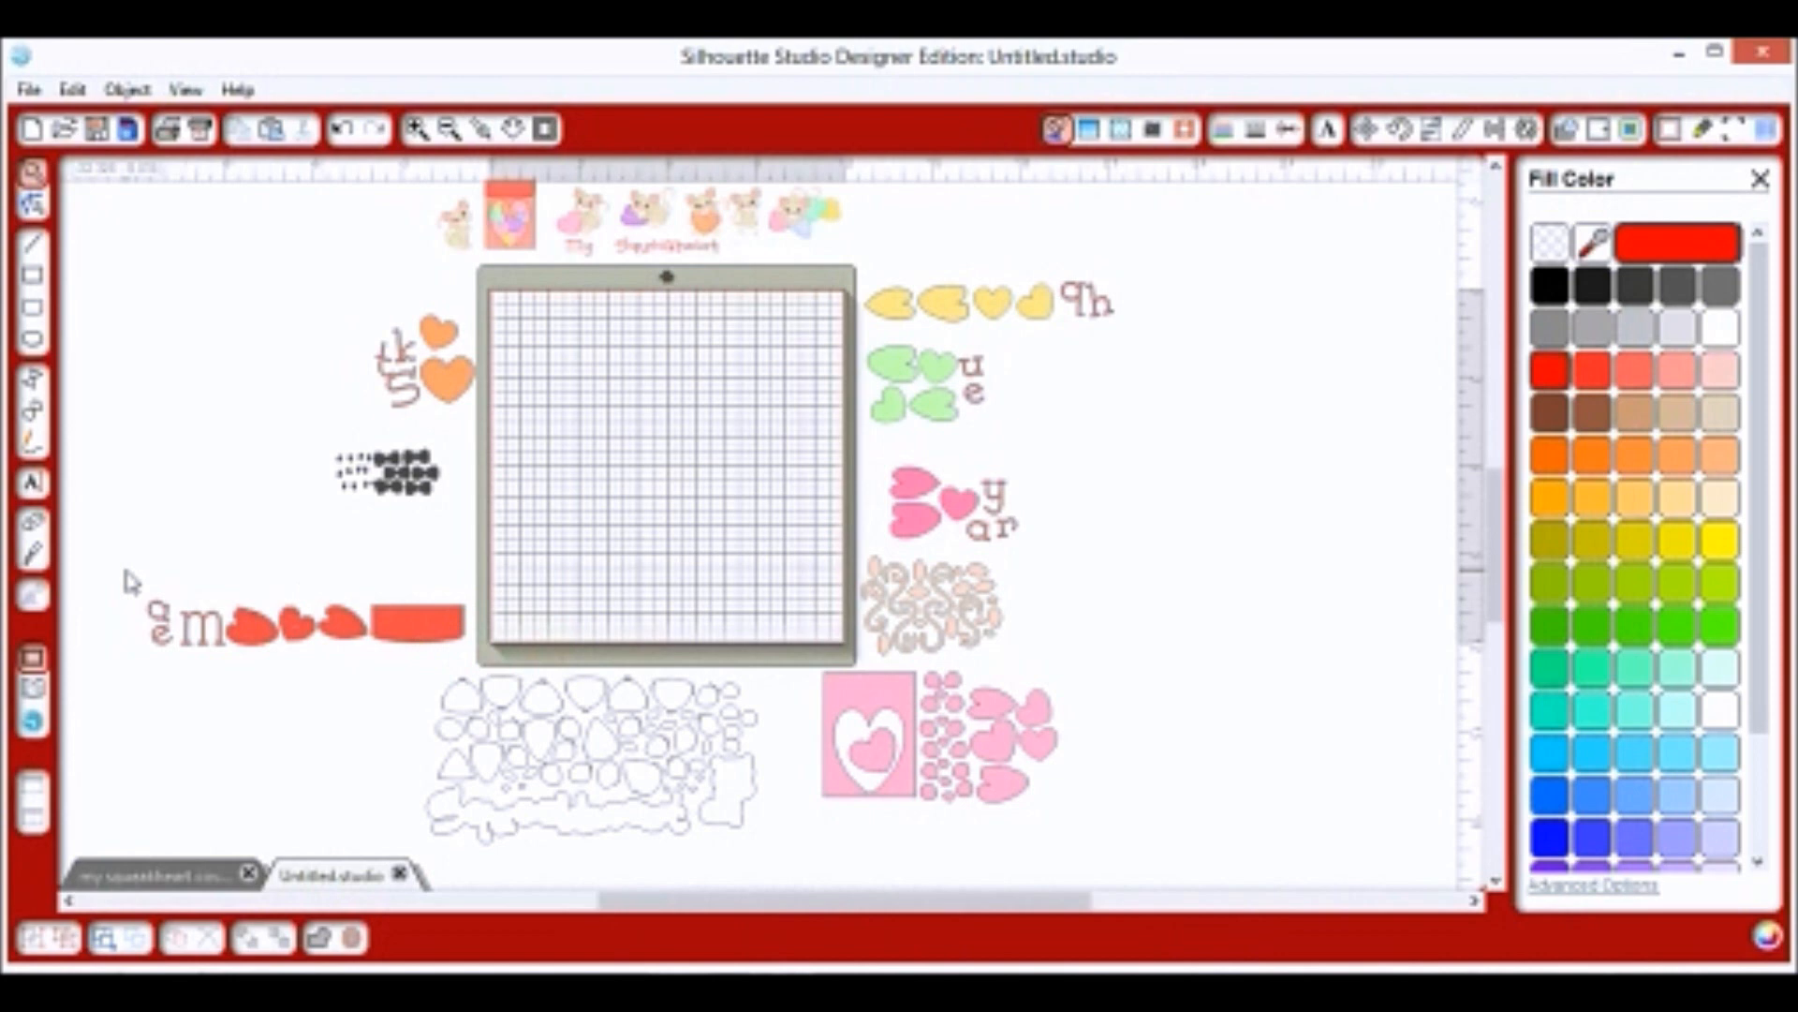
pyautogui.click(379, 661)
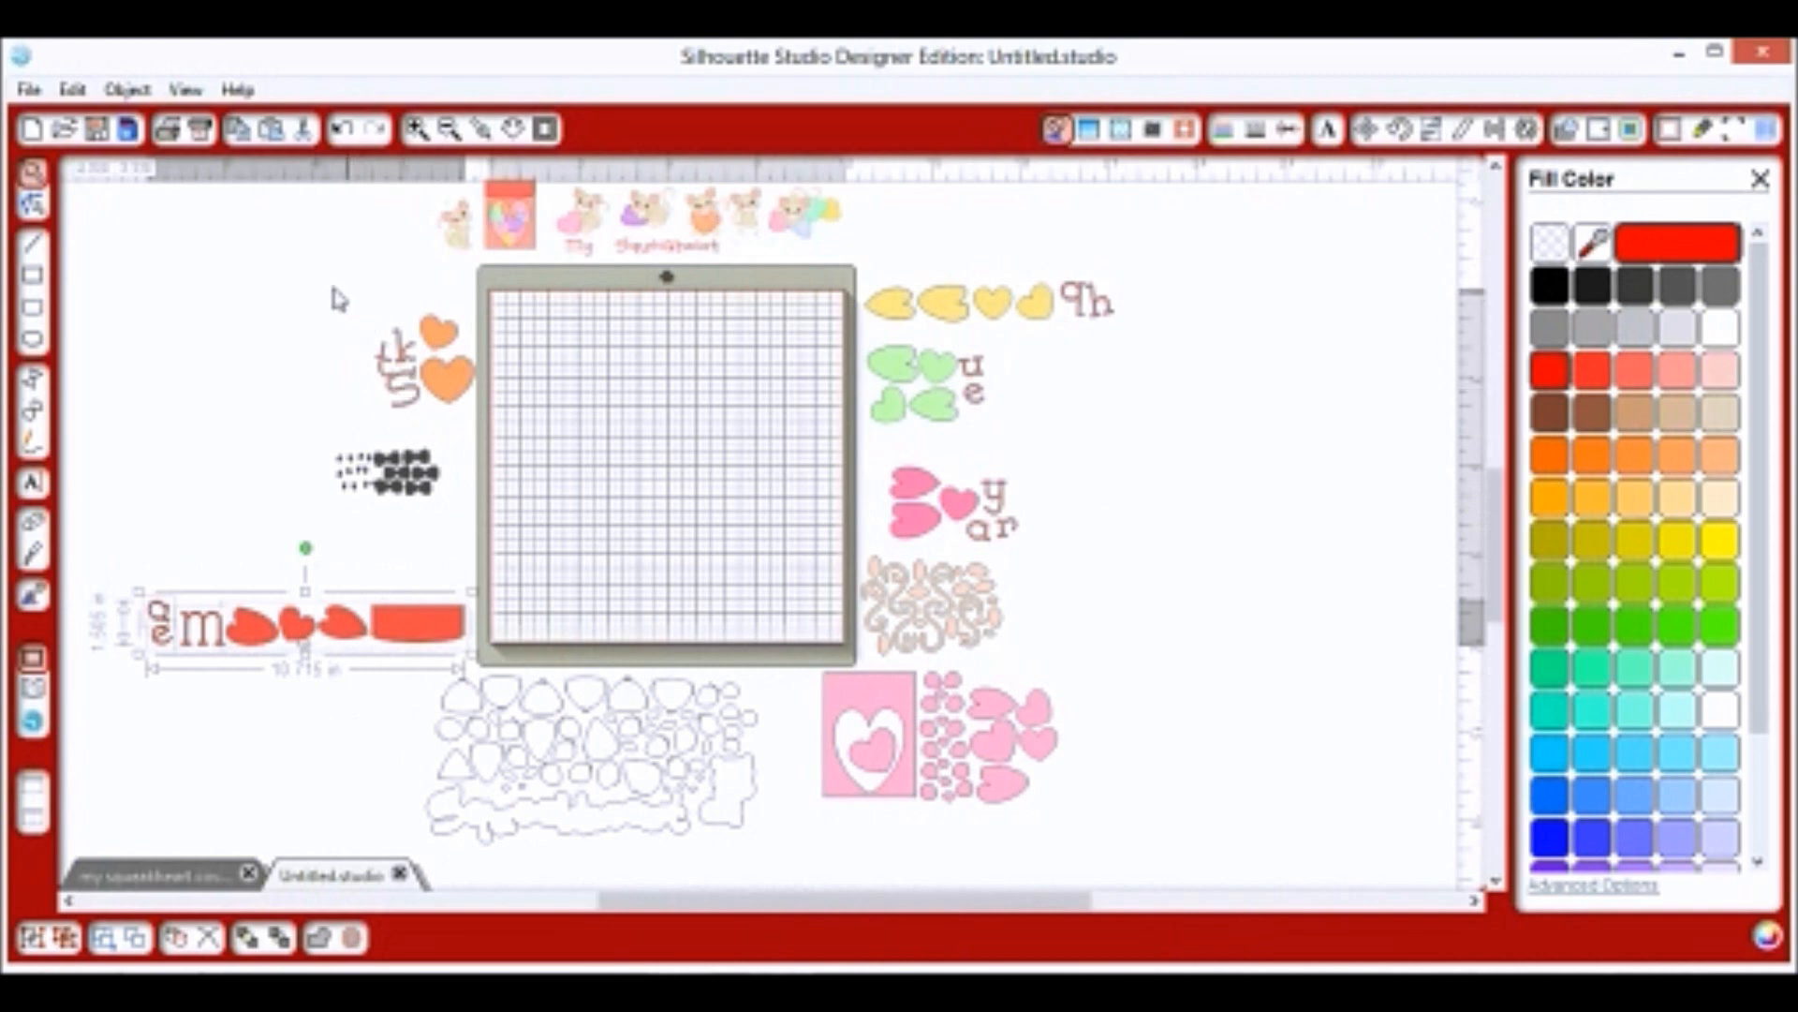
pyautogui.click(426, 373)
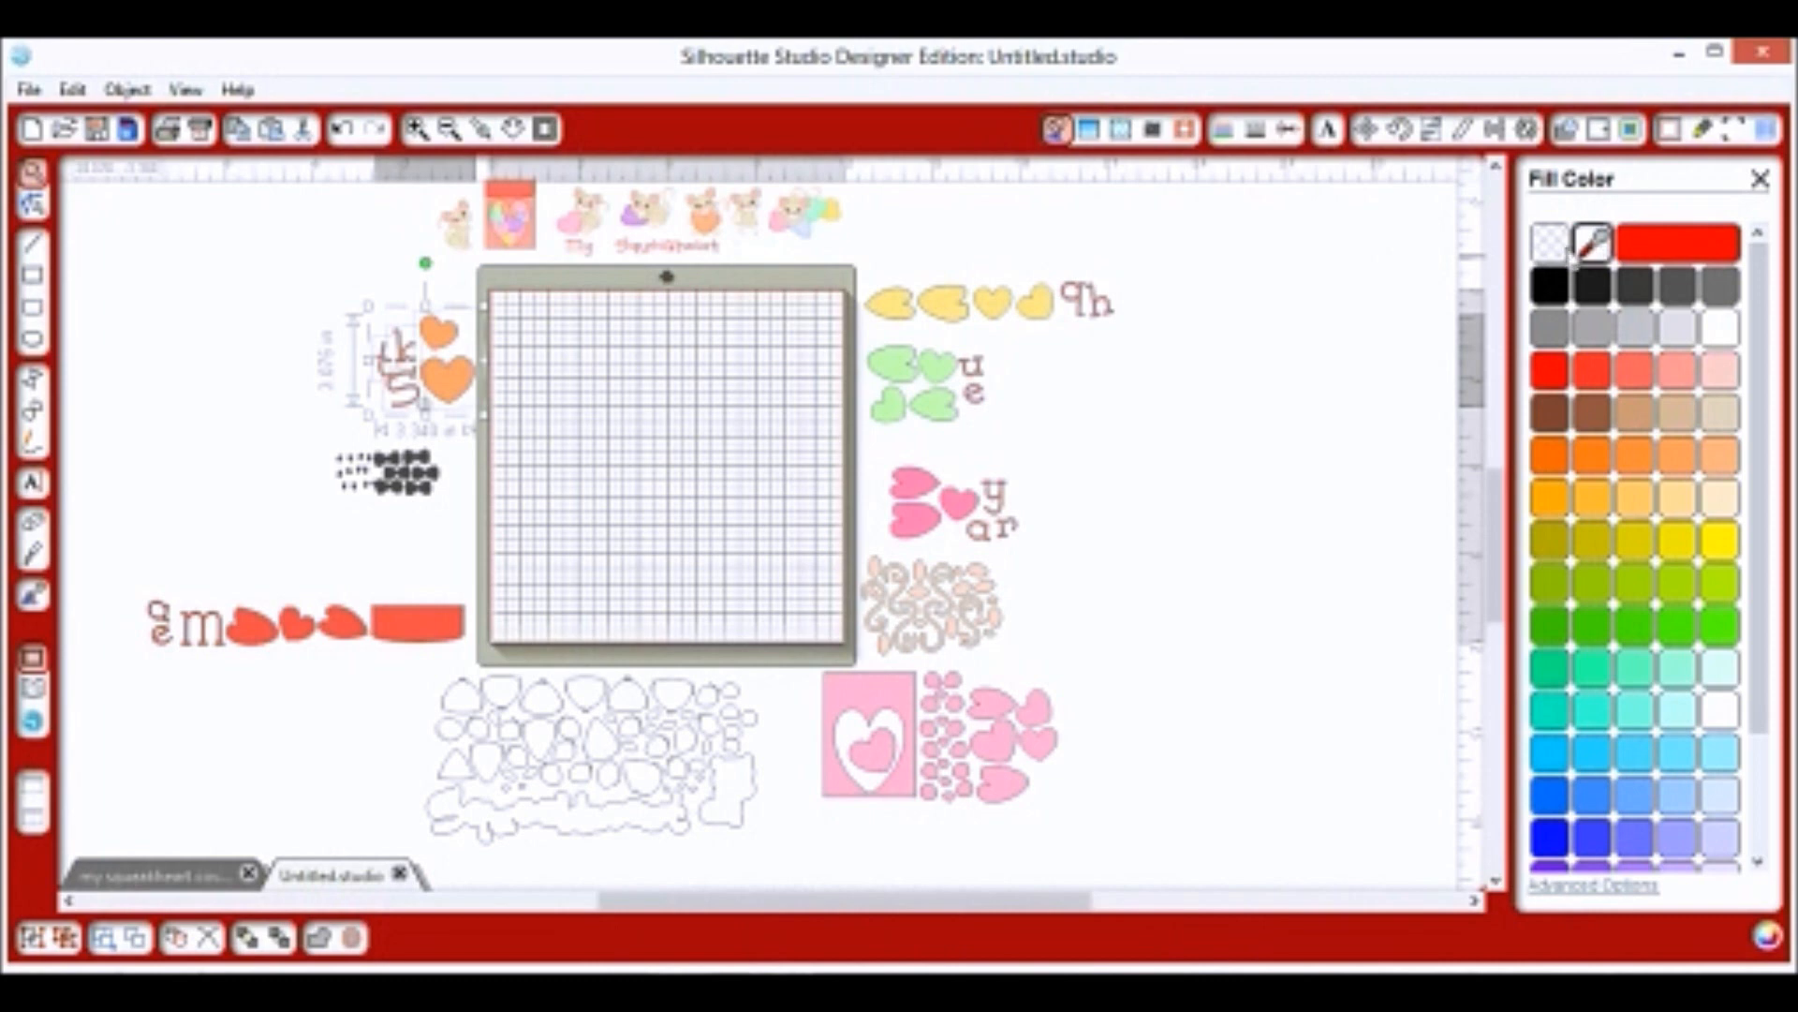
pyautogui.click(1592, 242)
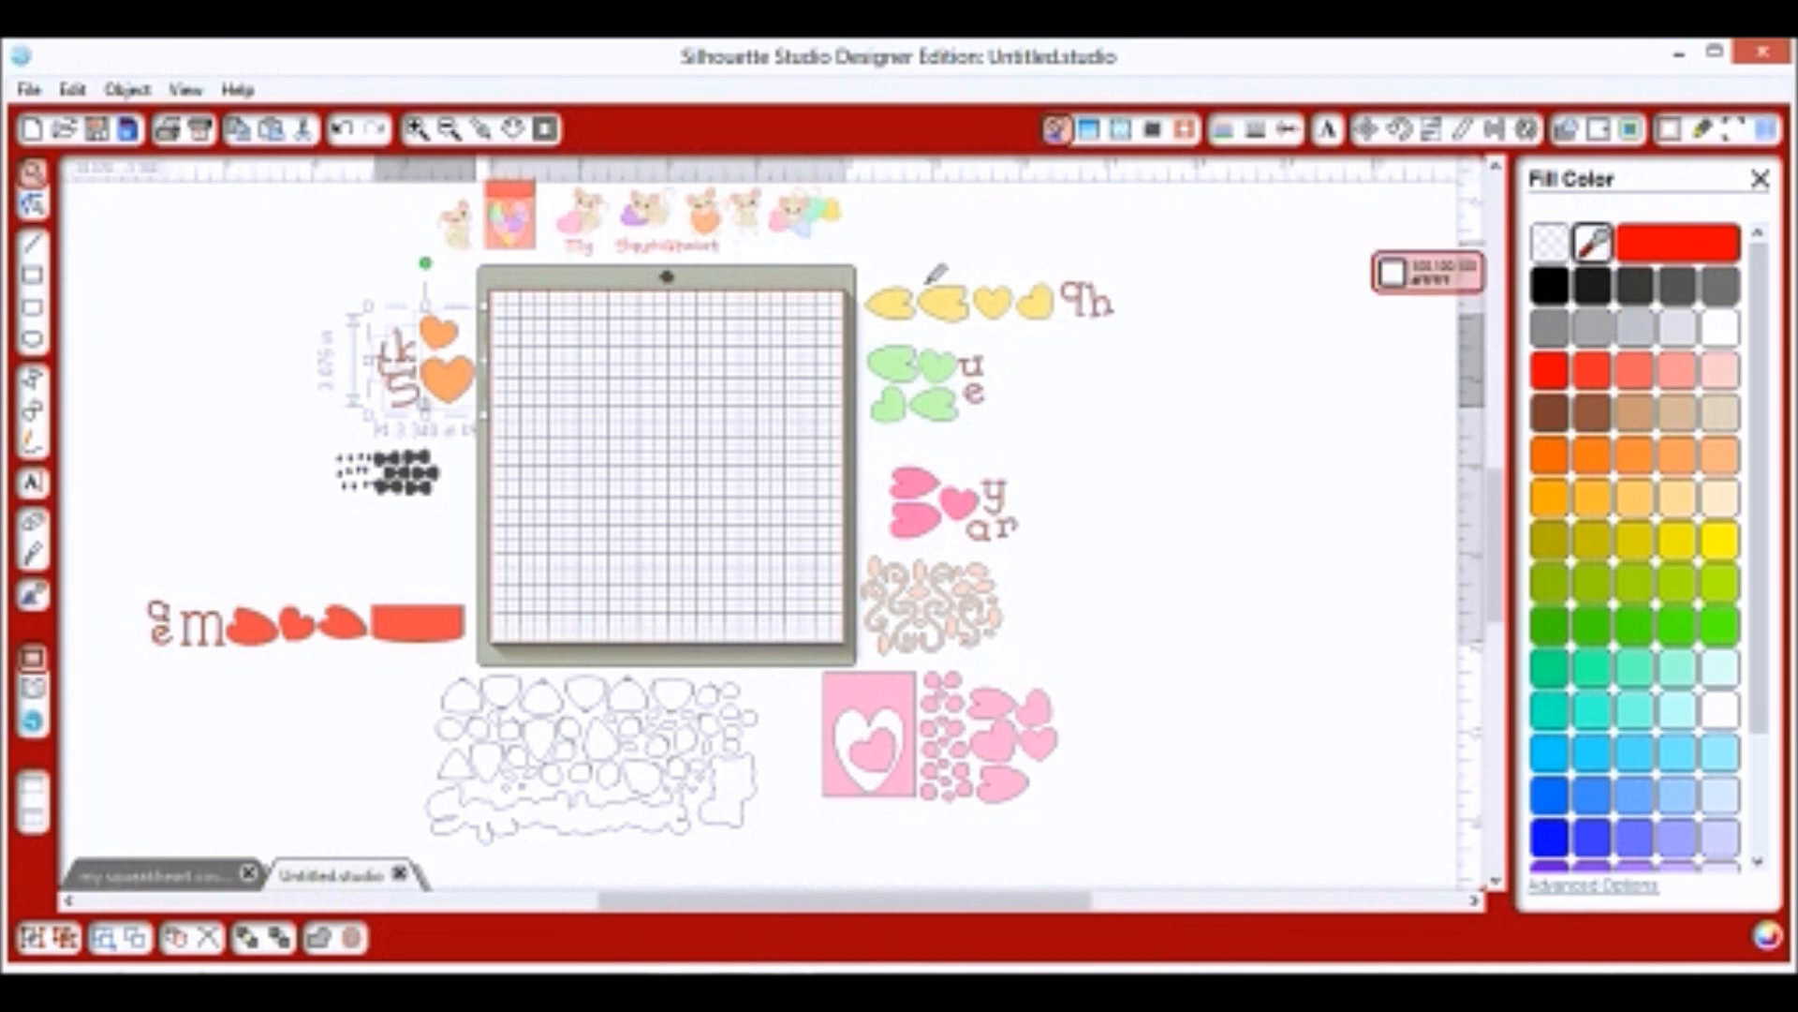
pyautogui.click(459, 371)
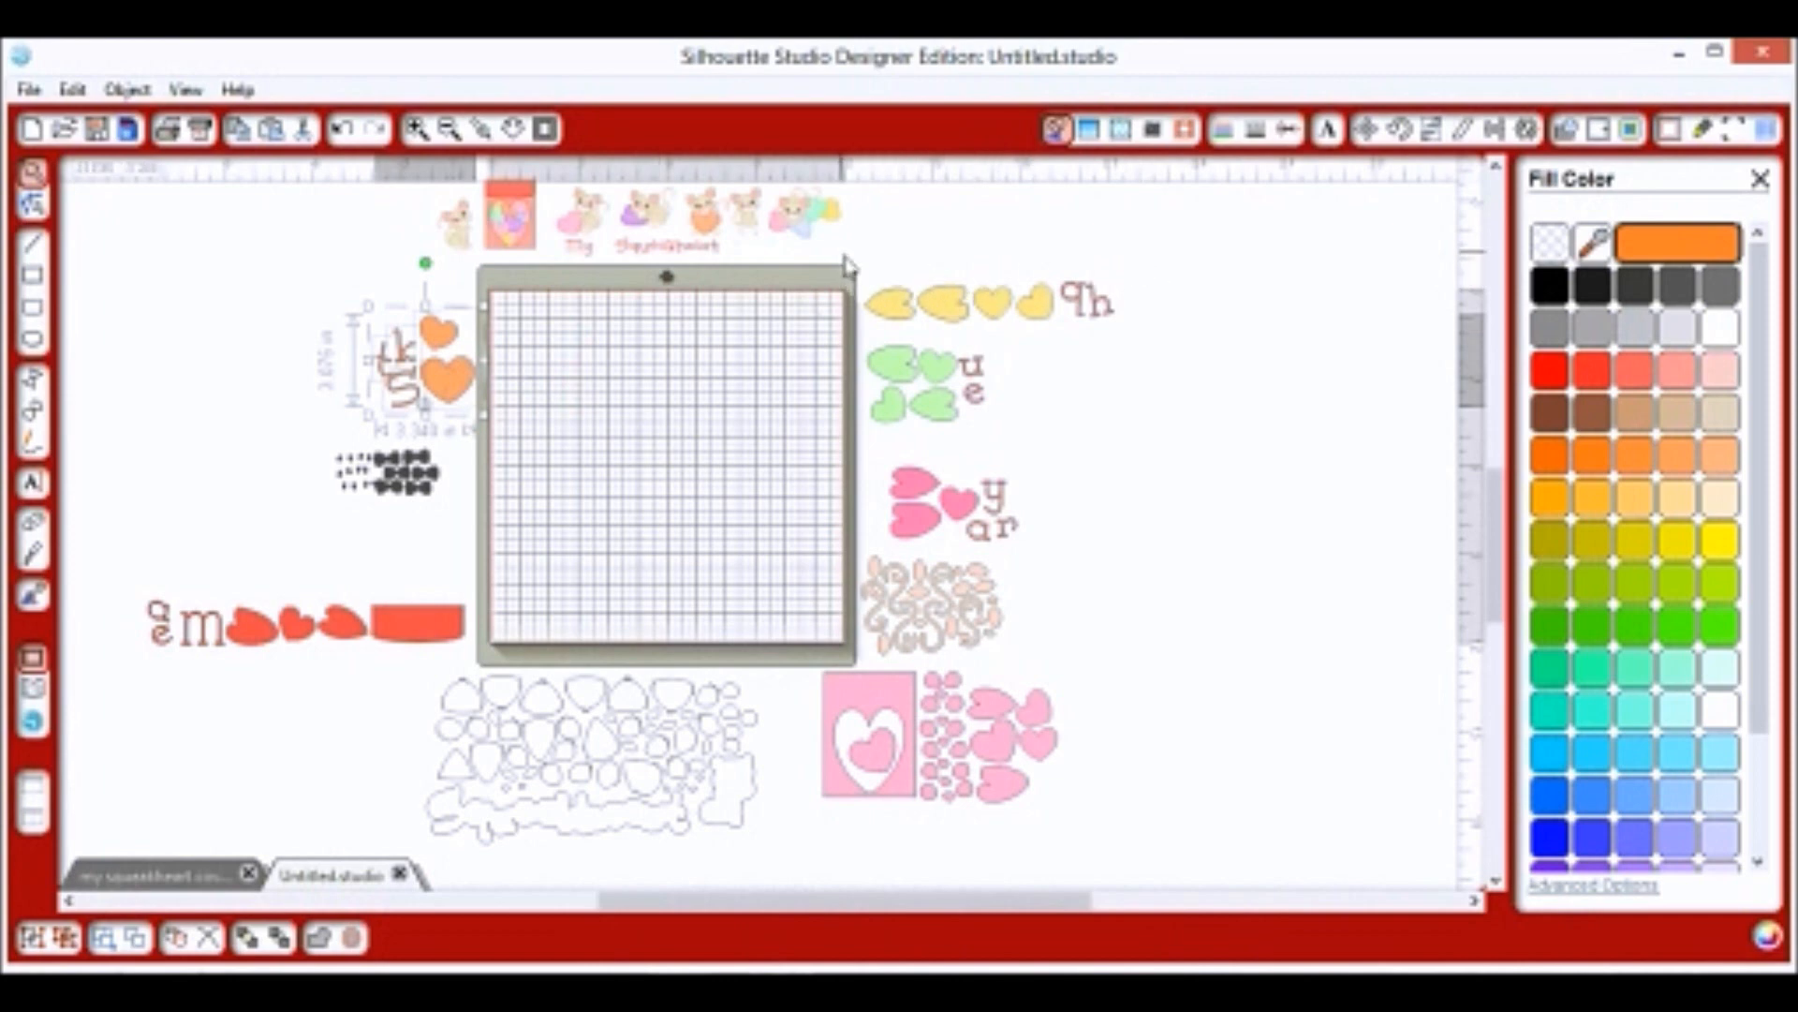
# Sample the yellow, green and pink heart groups' fill colours, finishing on pink.
pyautogui.click(922, 317)
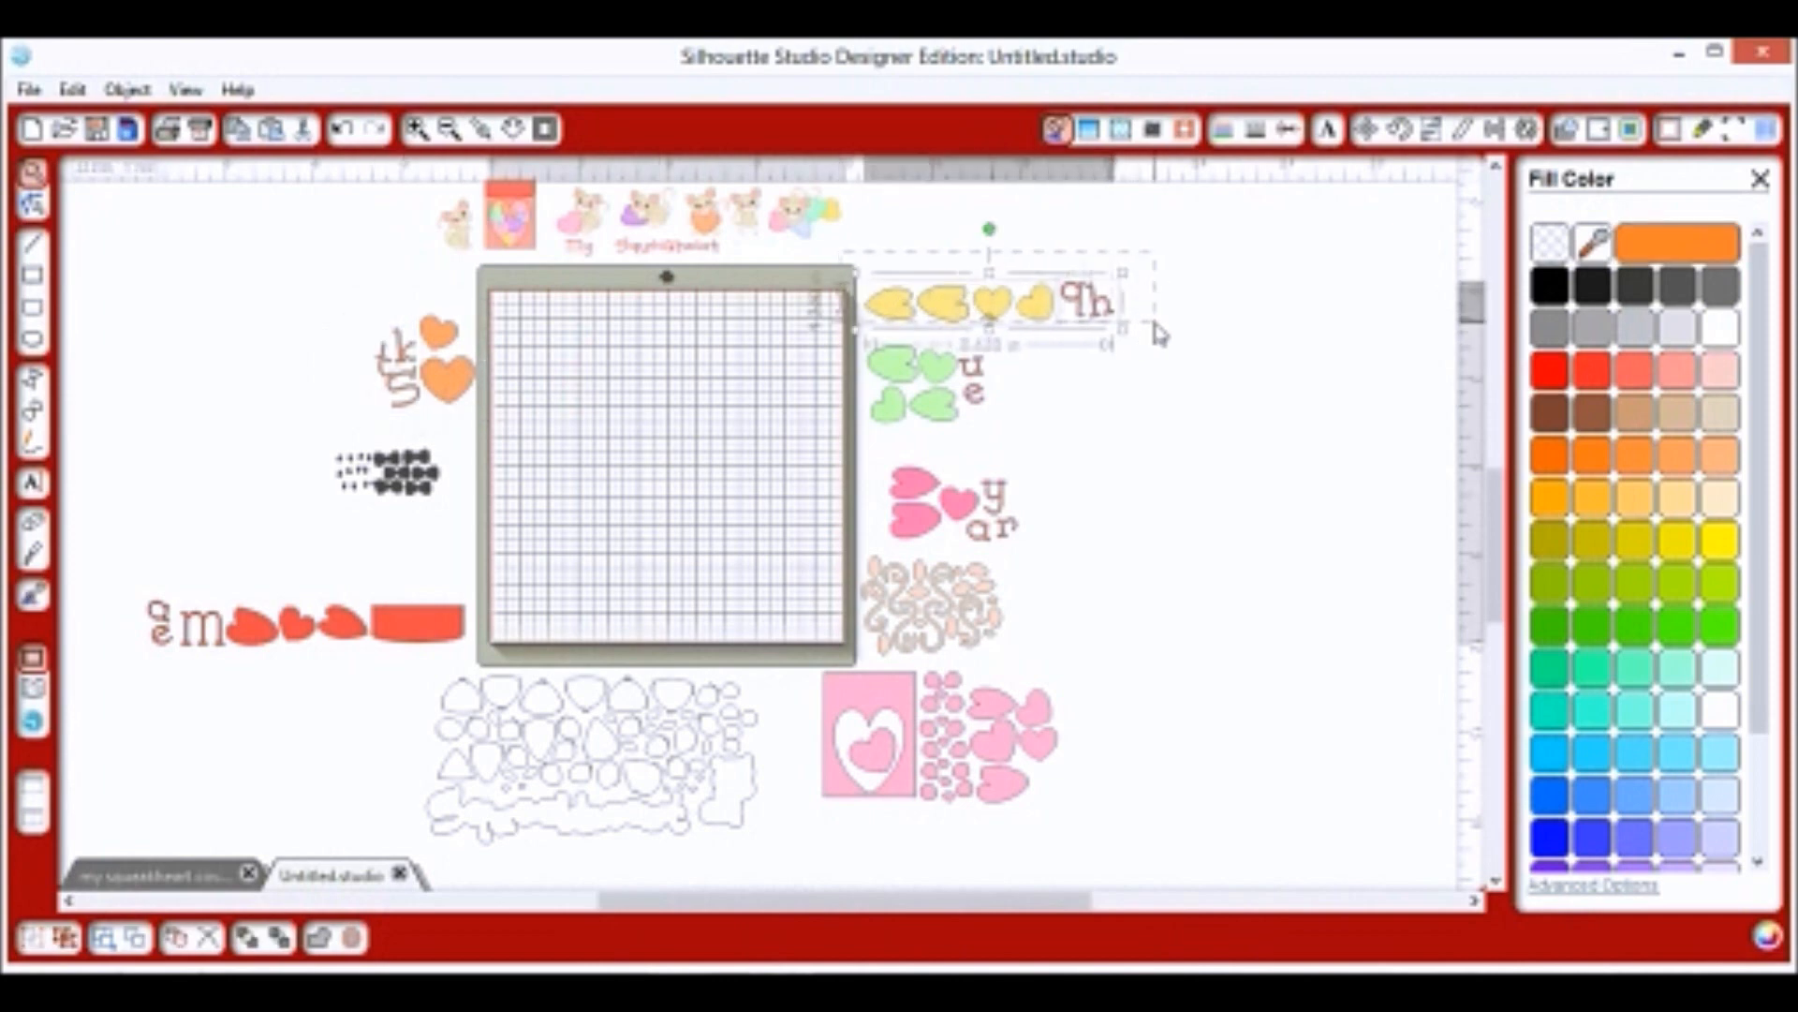
pyautogui.click(1592, 243)
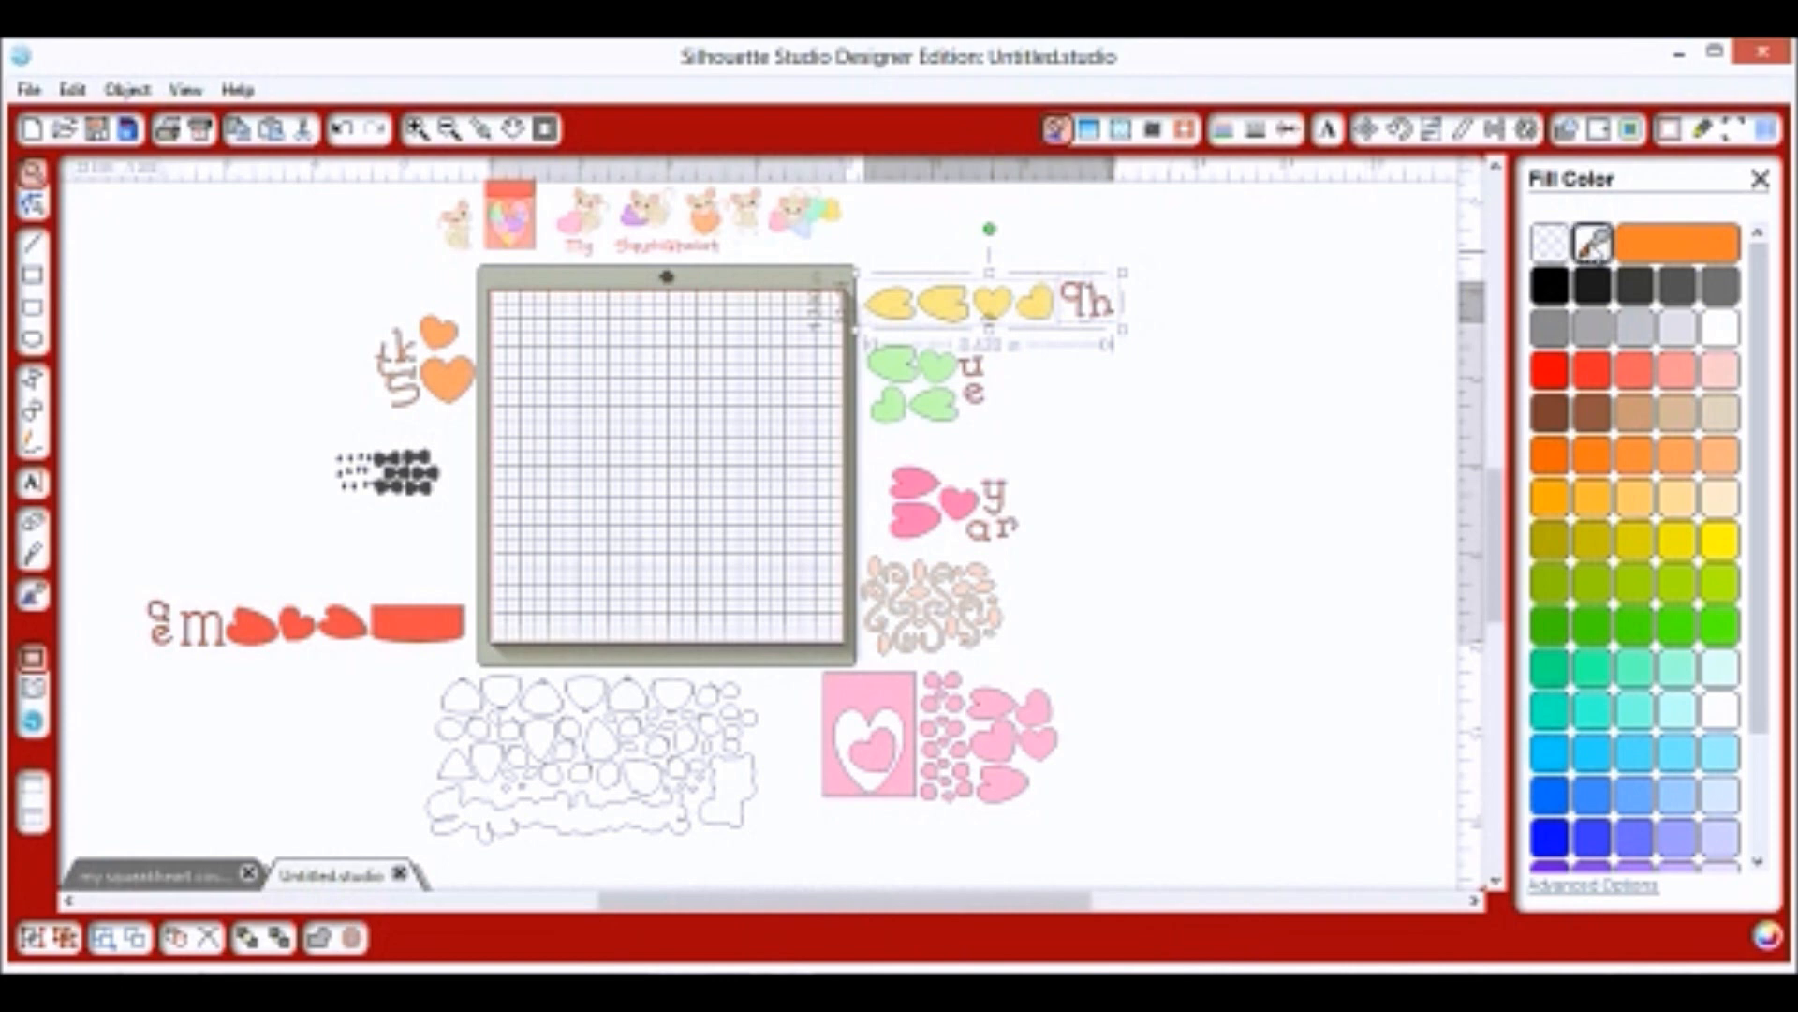
pyautogui.click(958, 314)
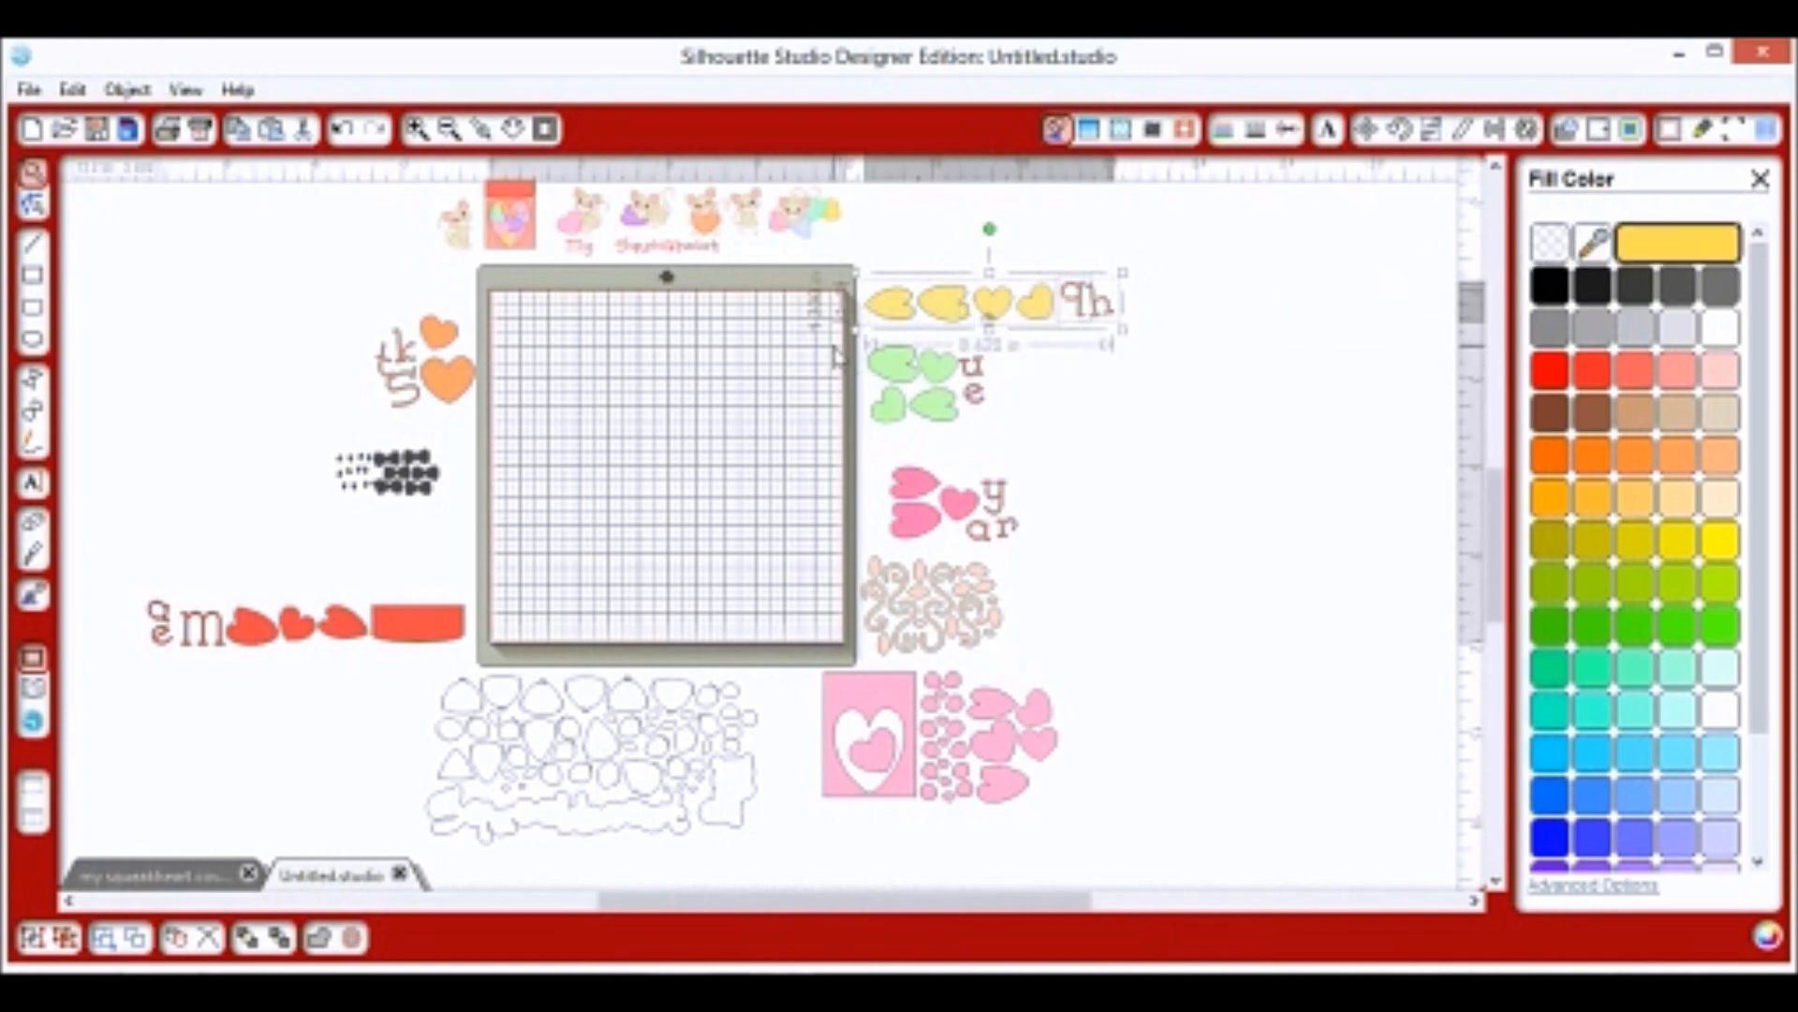
pyautogui.click(881, 367)
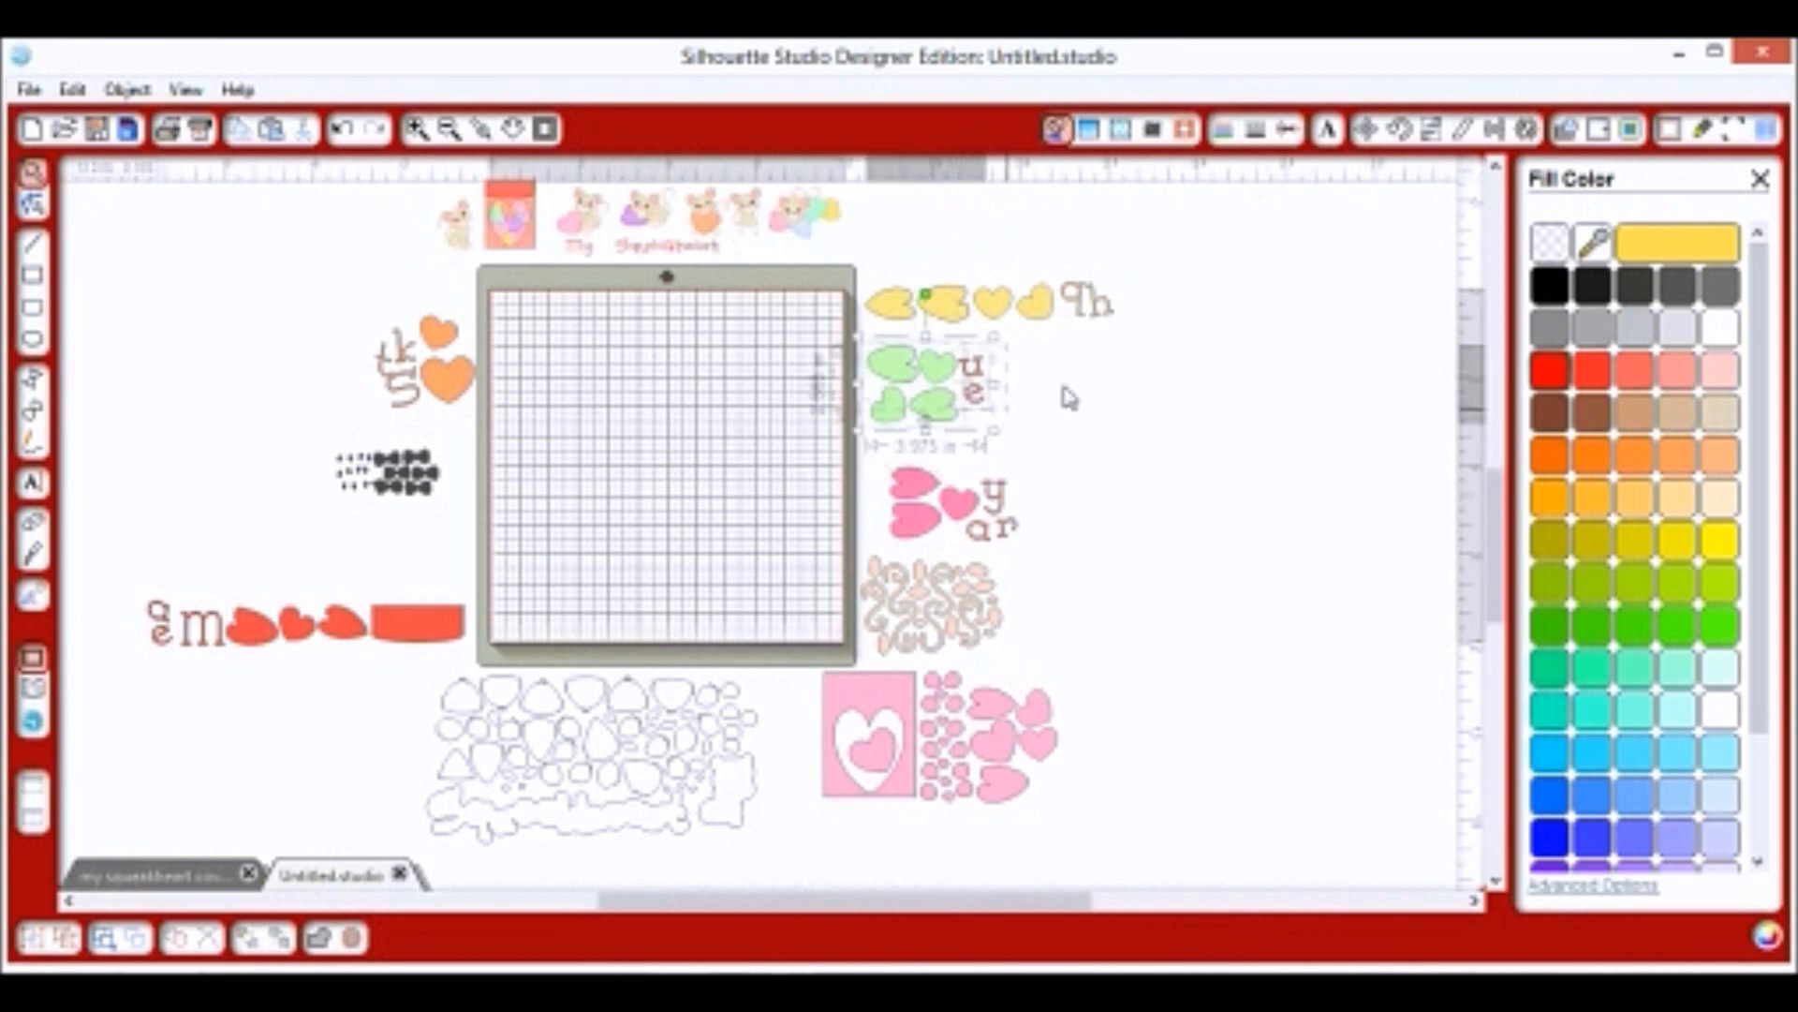
pyautogui.click(1592, 244)
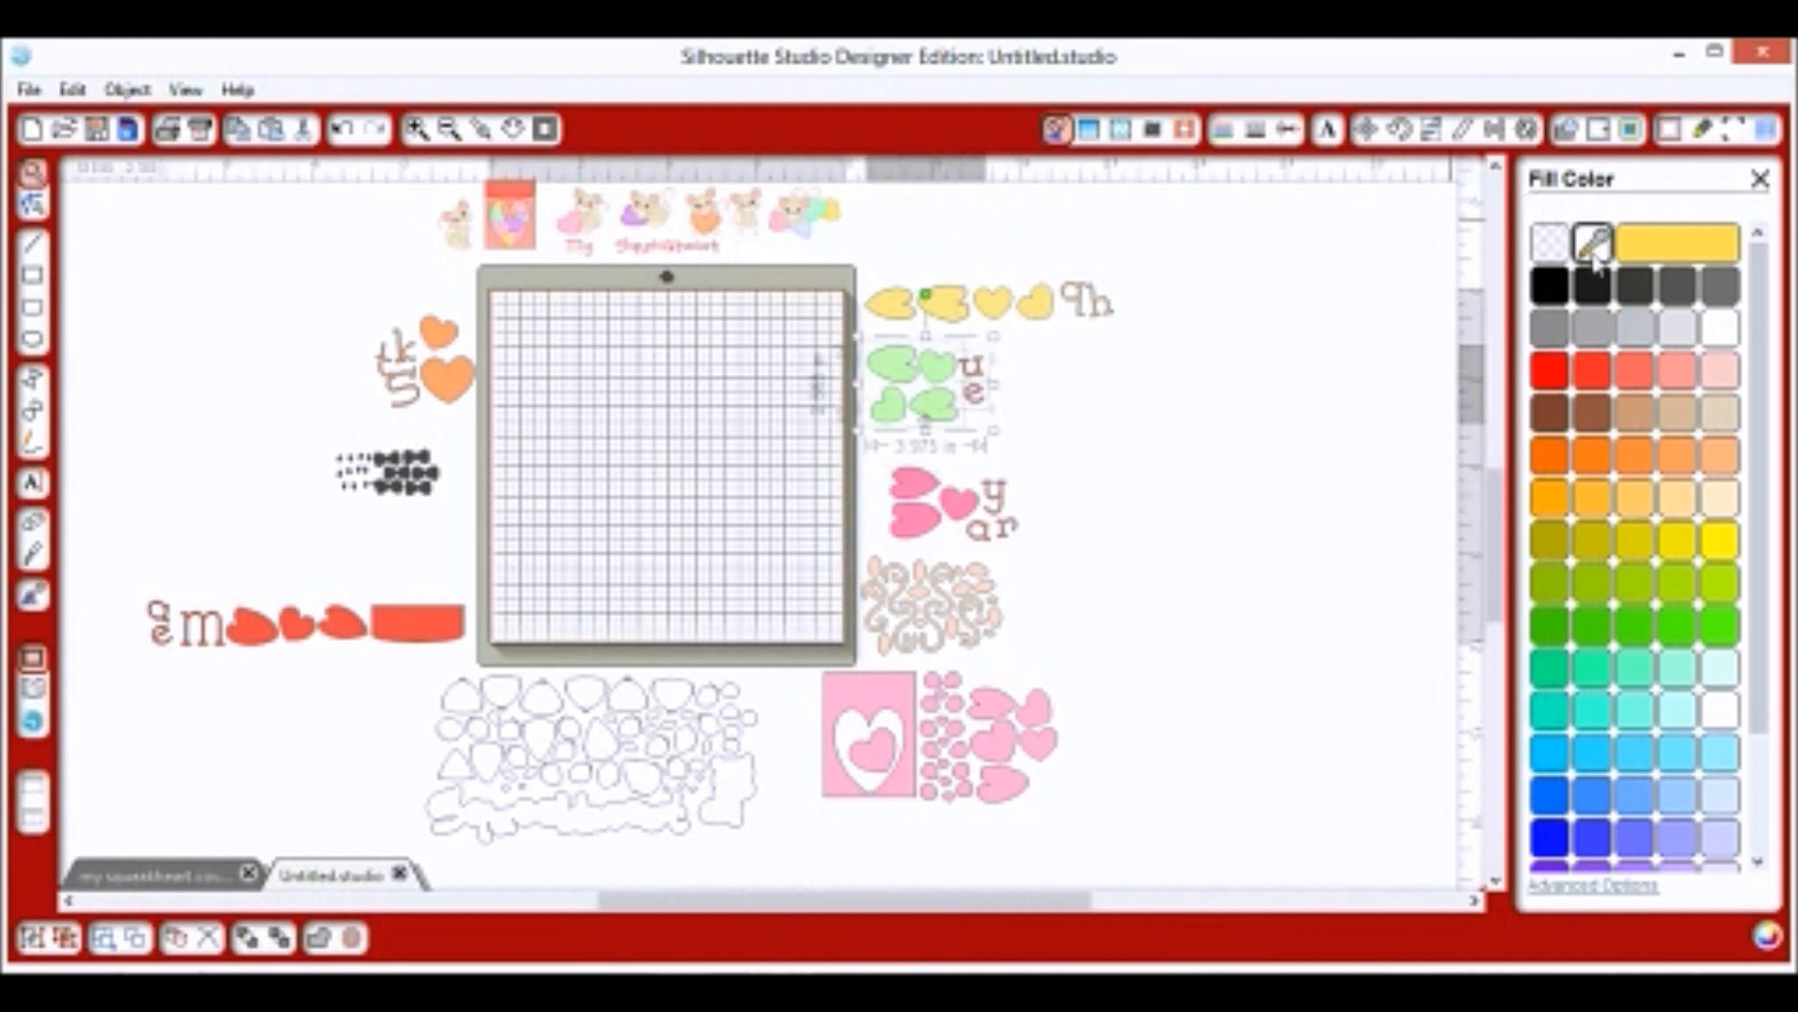
pyautogui.click(960, 360)
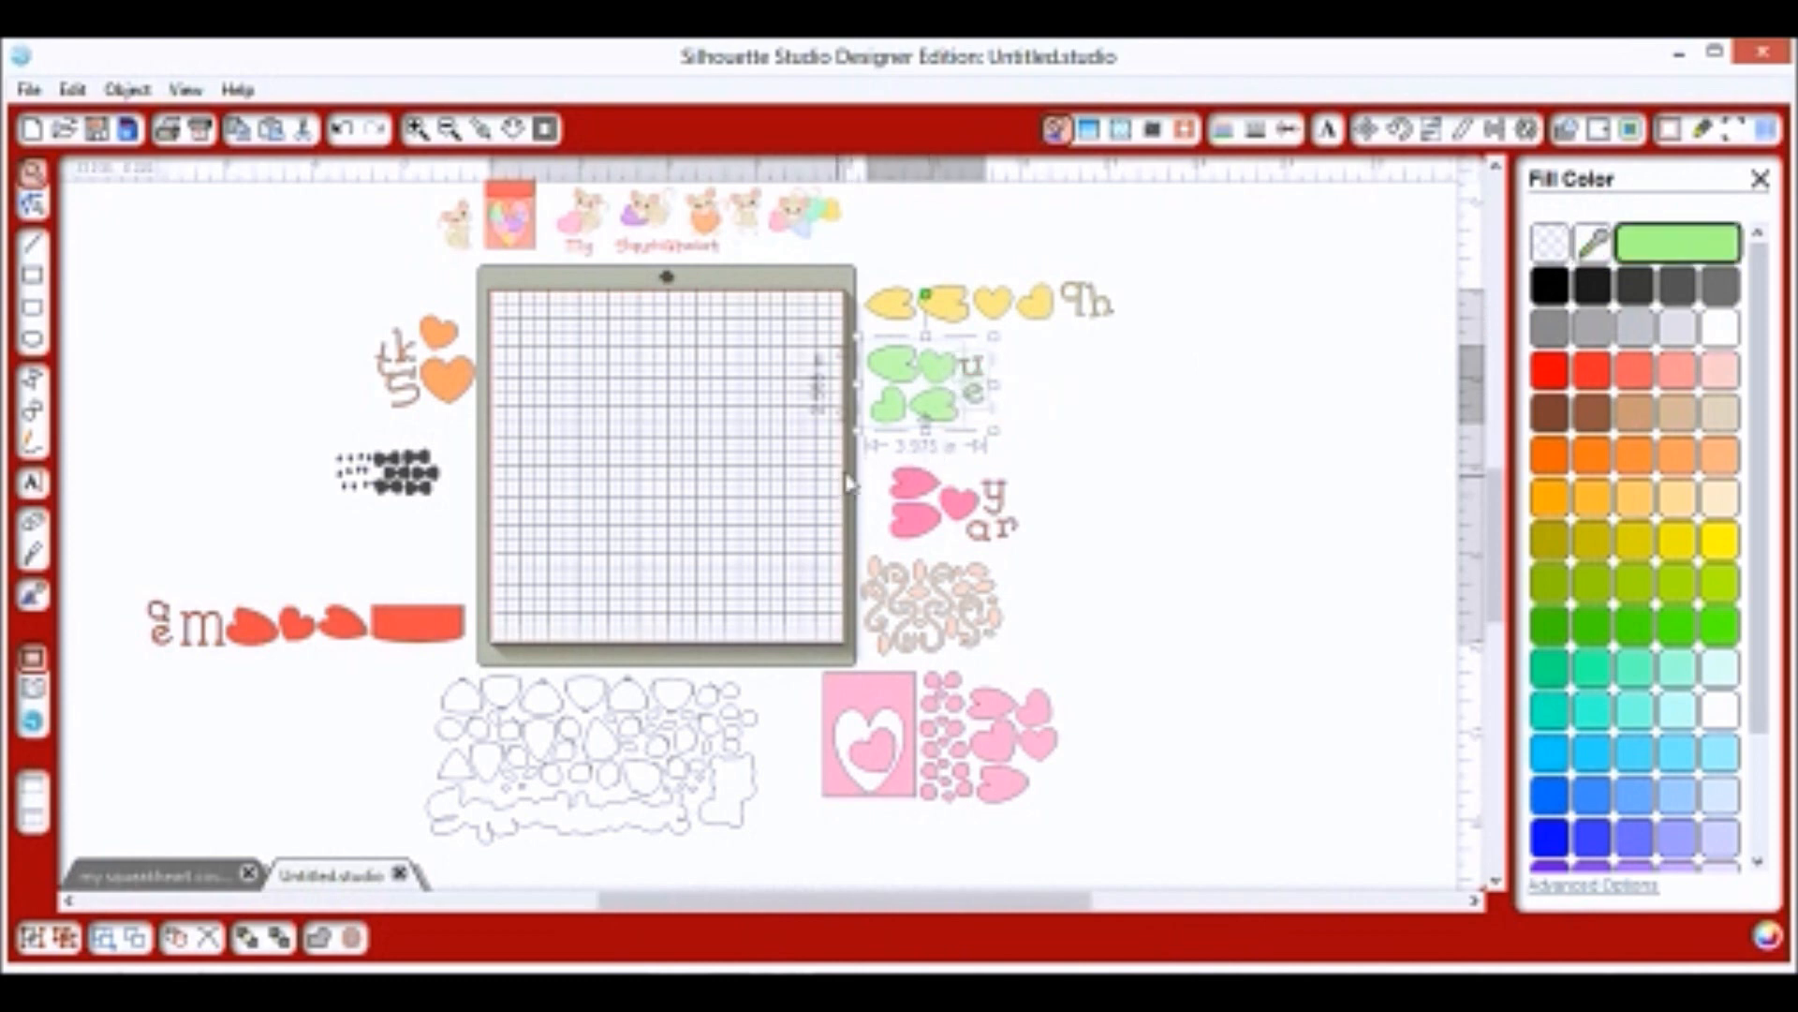
pyautogui.click(923, 534)
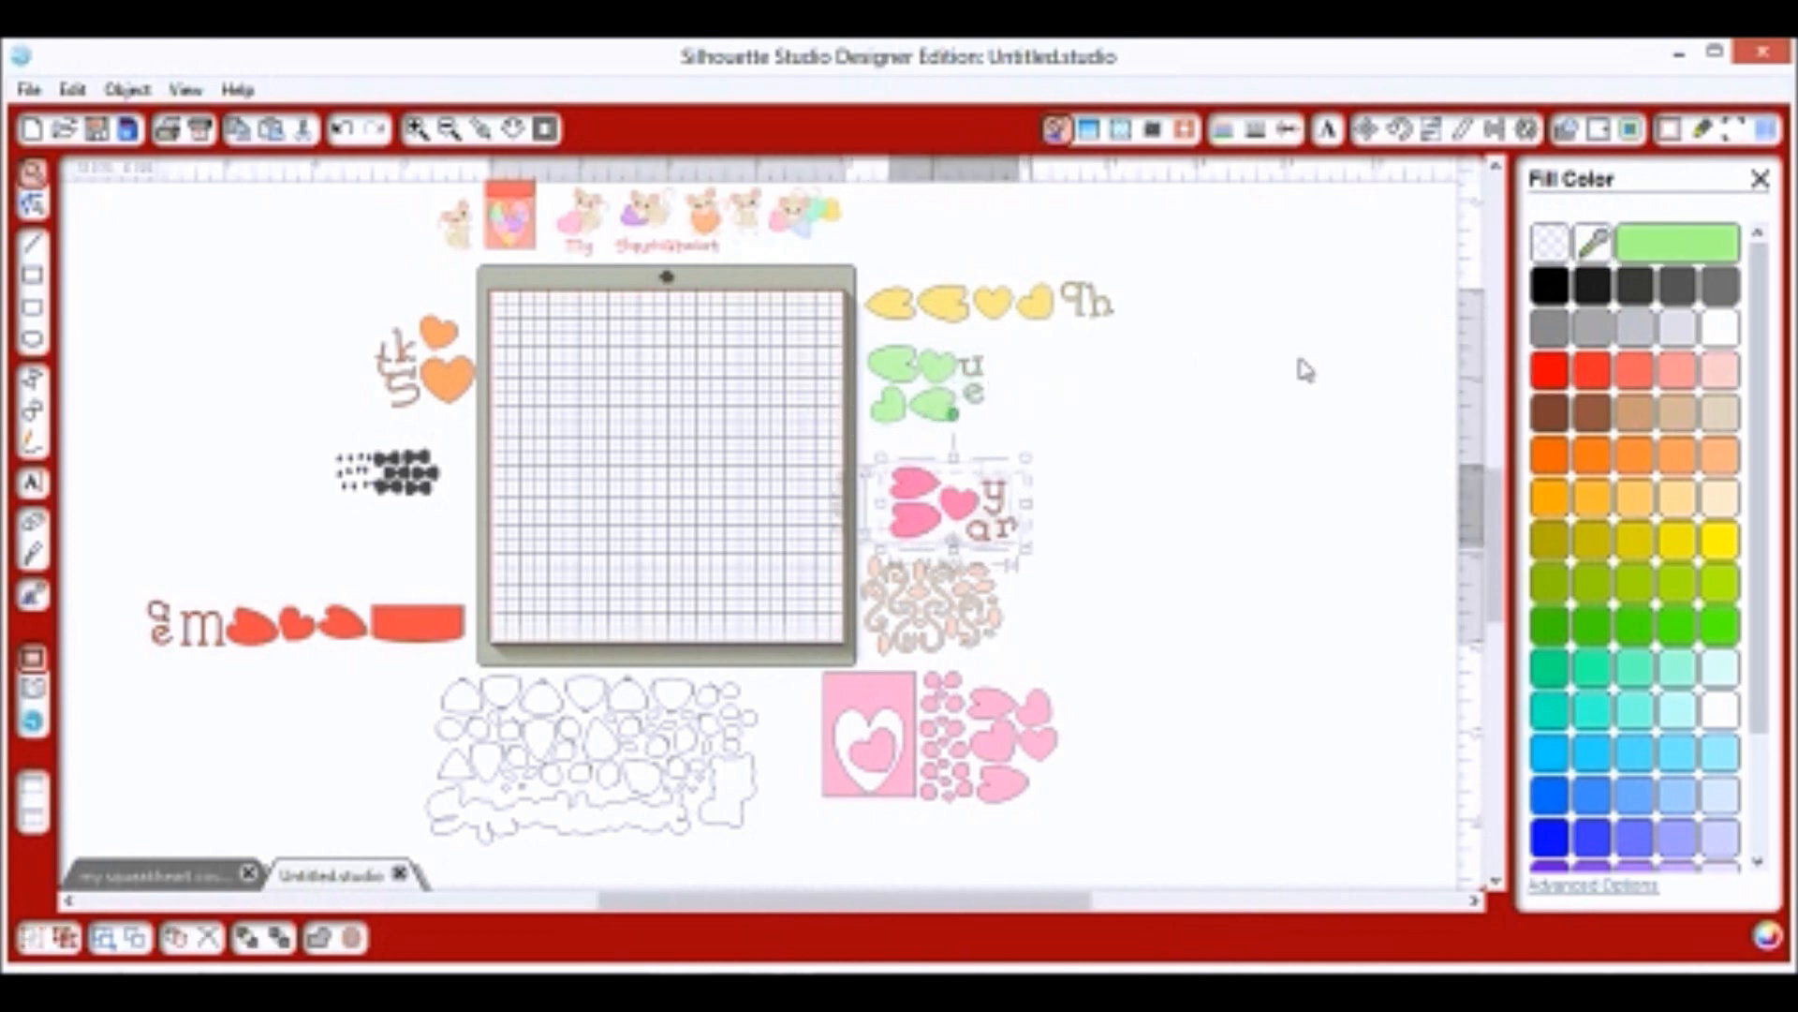
pyautogui.click(1592, 244)
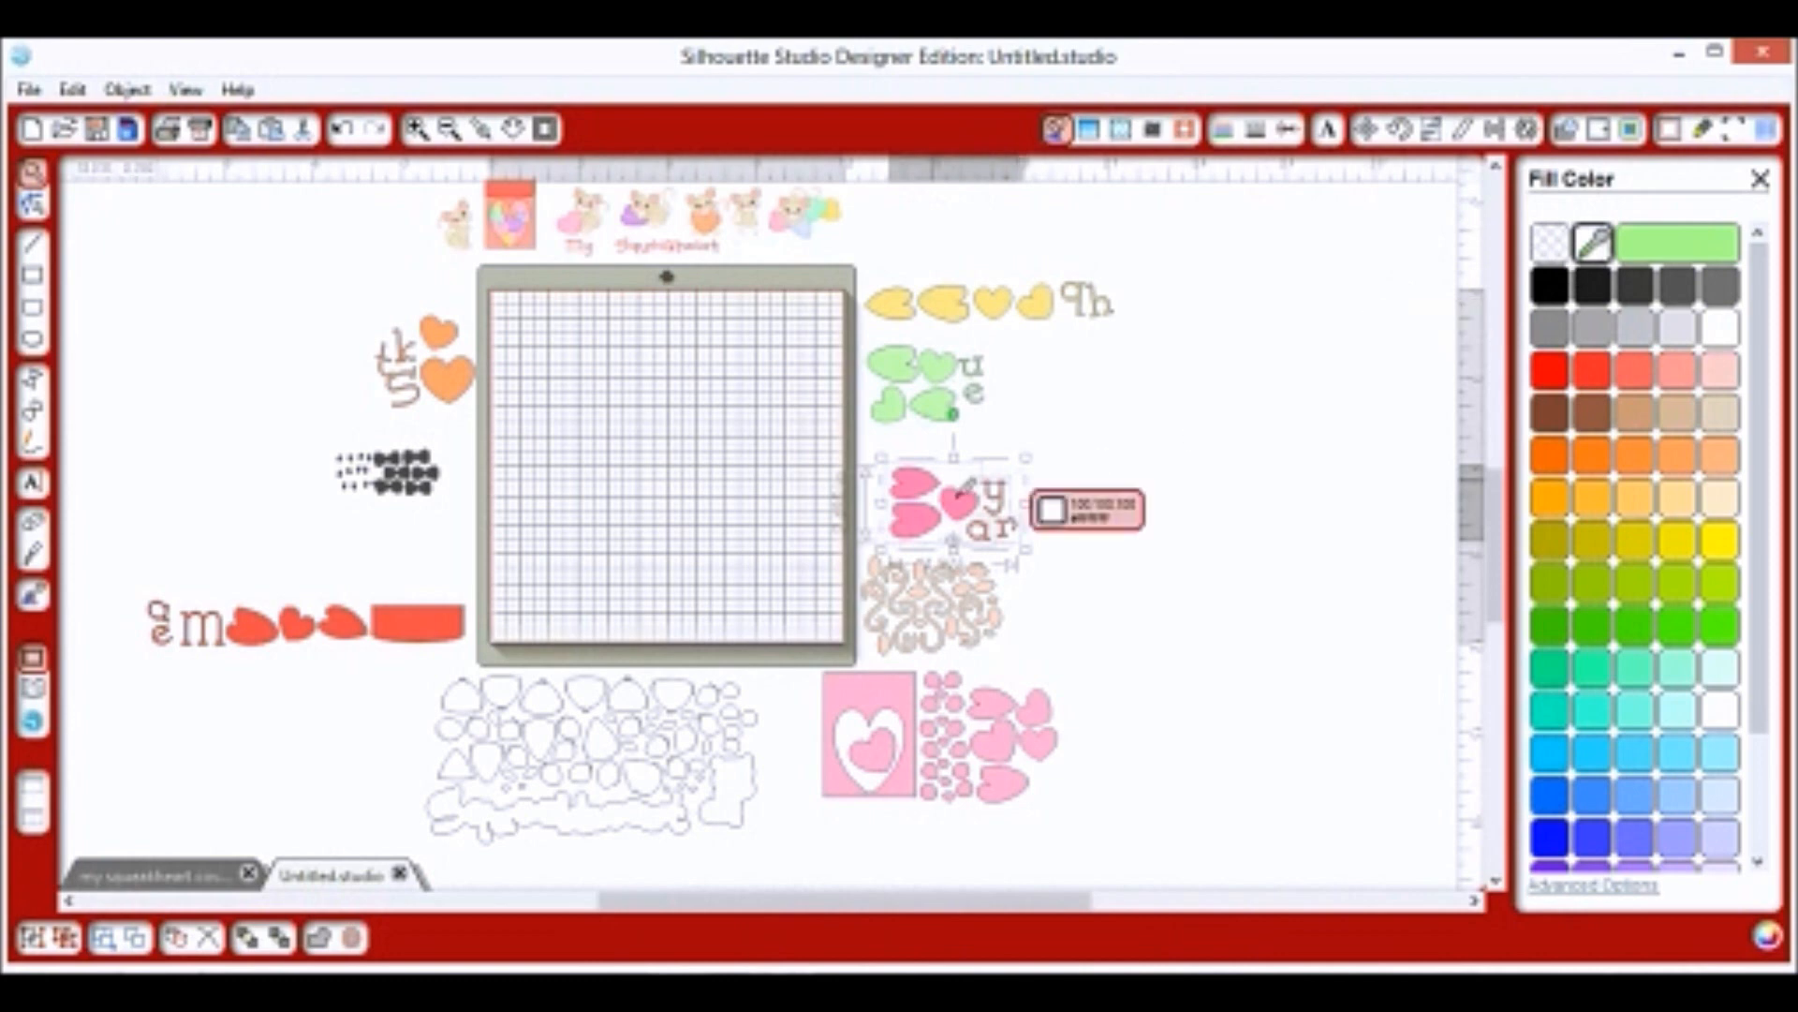
pyautogui.click(960, 503)
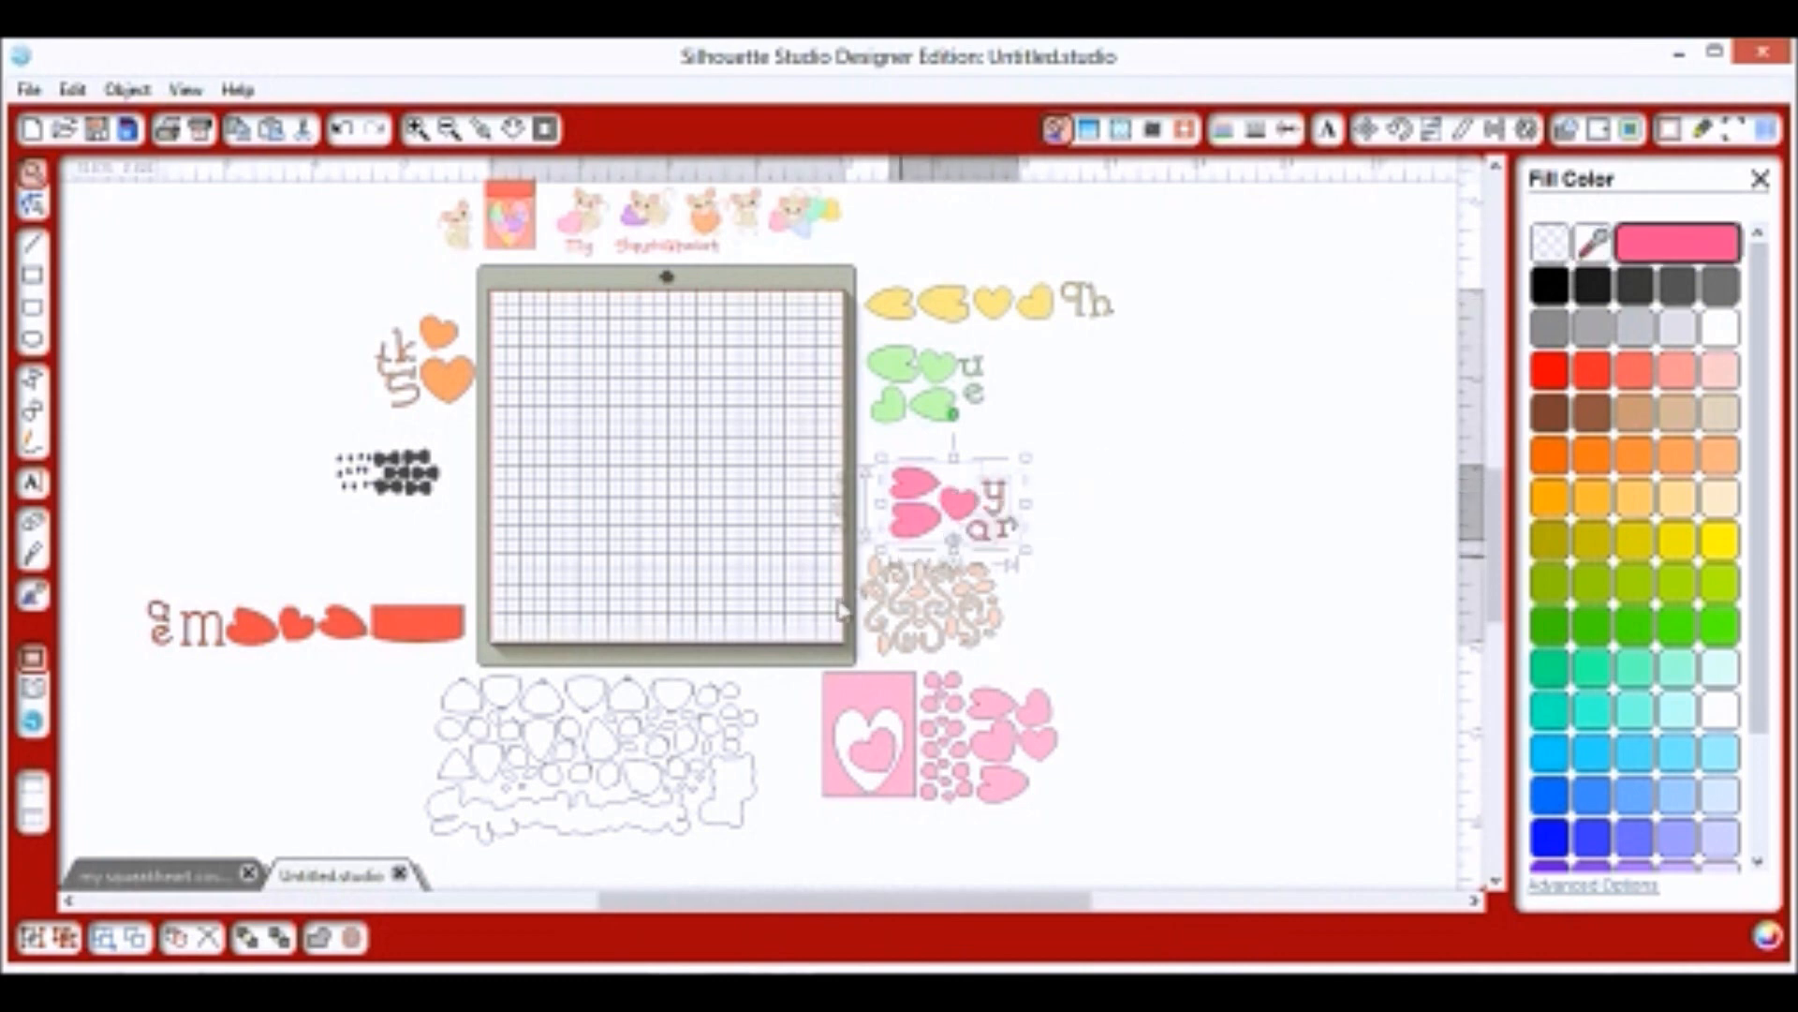
pyautogui.click(840, 583)
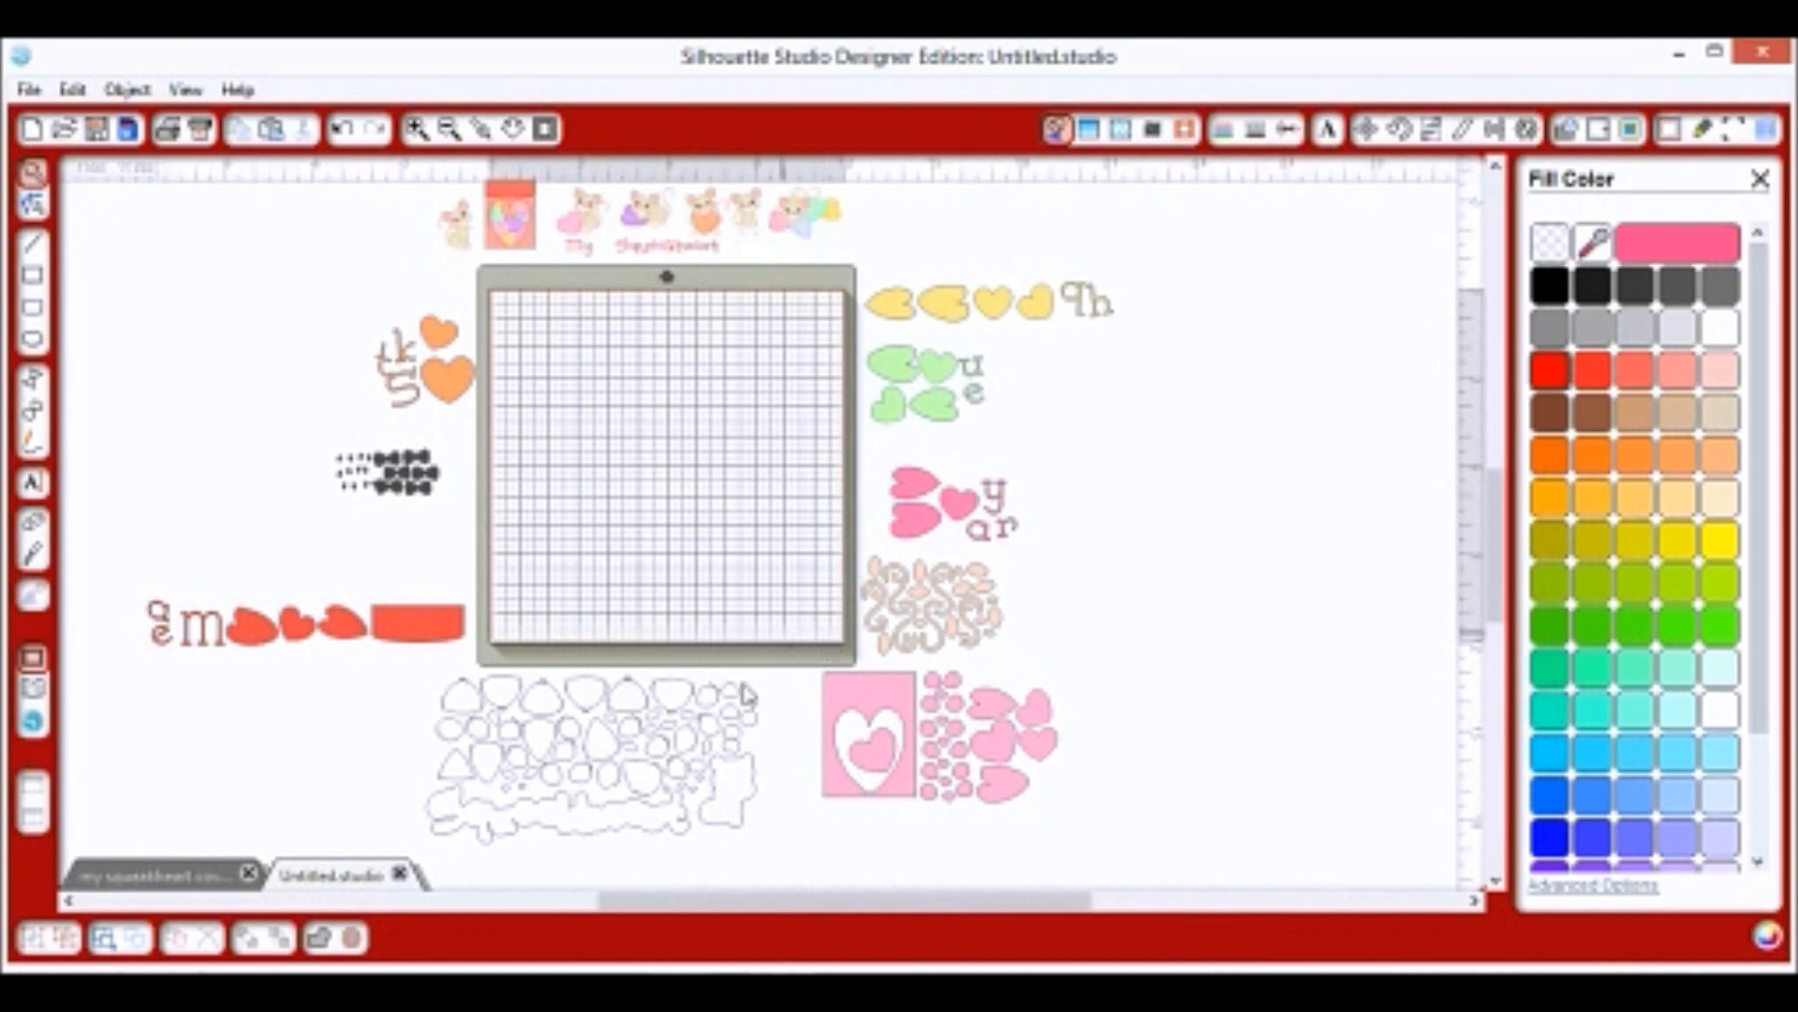
# Move the white outline pieces, beige swirls and black bow pieces onto the mat.
pyautogui.click(632, 789)
pyautogui.moveTo(632, 790); pyautogui.dragTo(697, 433)
pyautogui.click(707, 450)
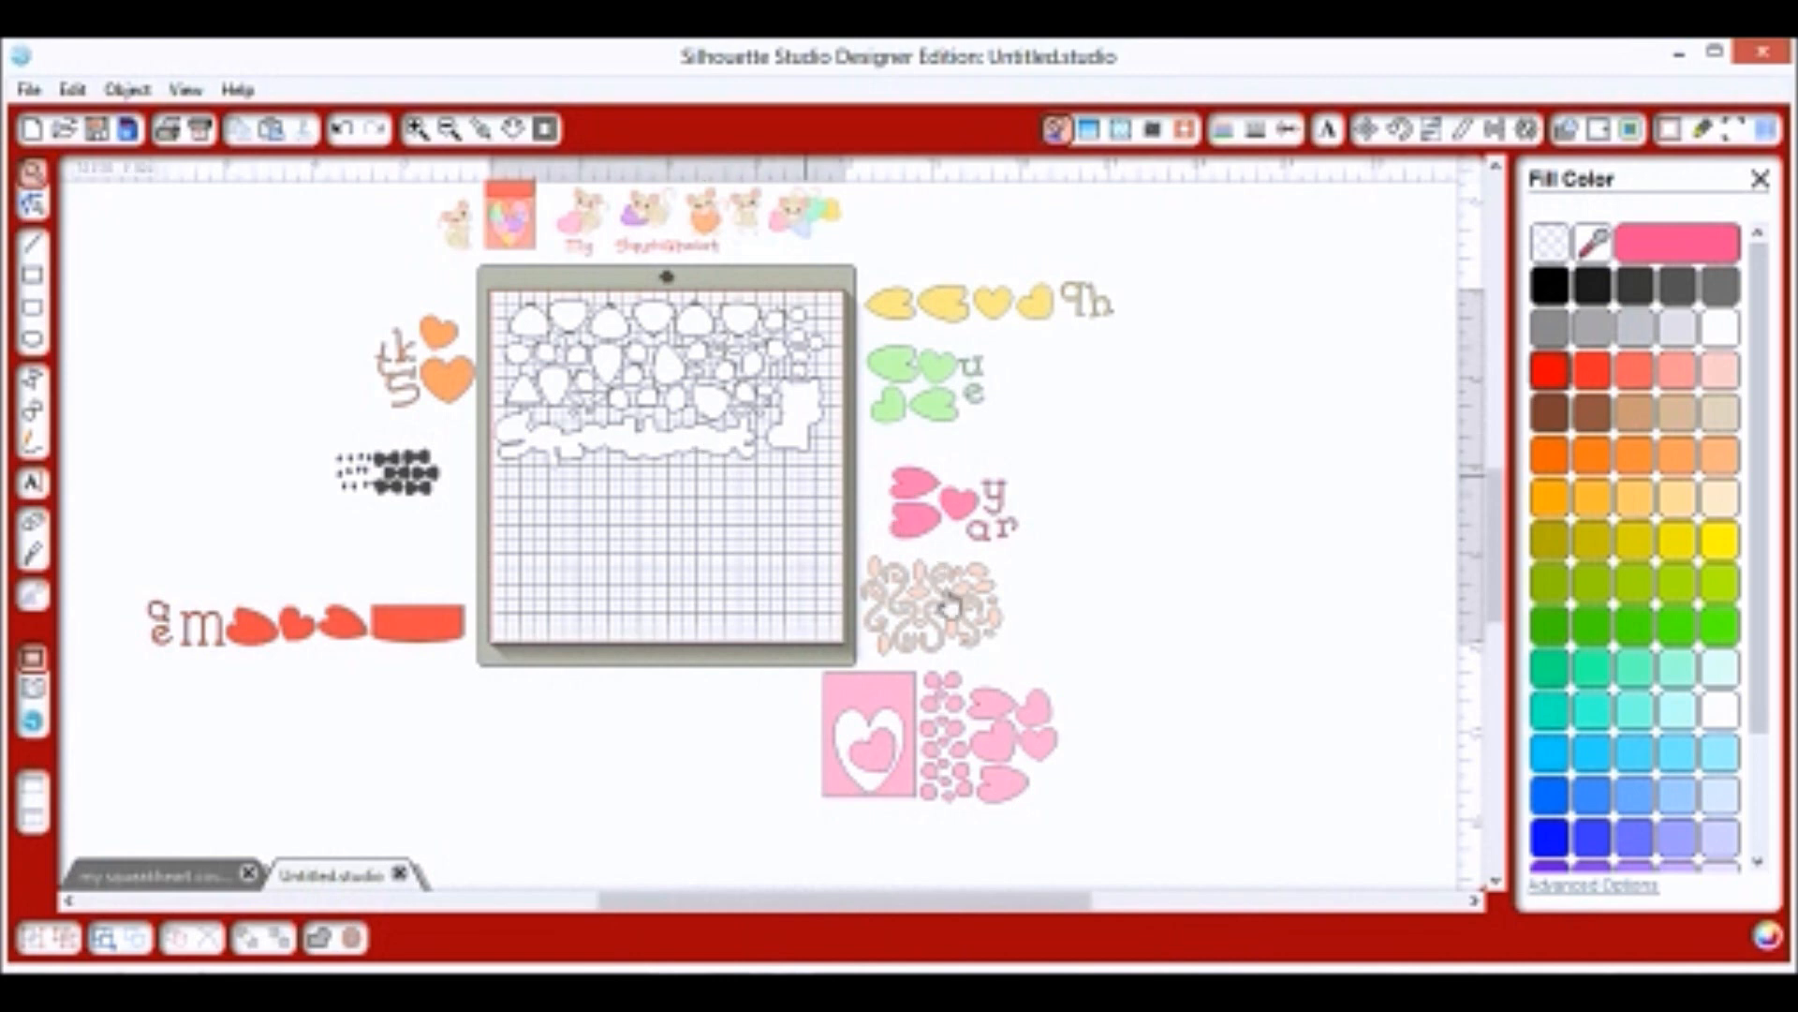
pyautogui.moveTo(932, 604); pyautogui.dragTo(589, 527)
pyautogui.moveTo(420, 496); pyautogui.dragTo(574, 628)
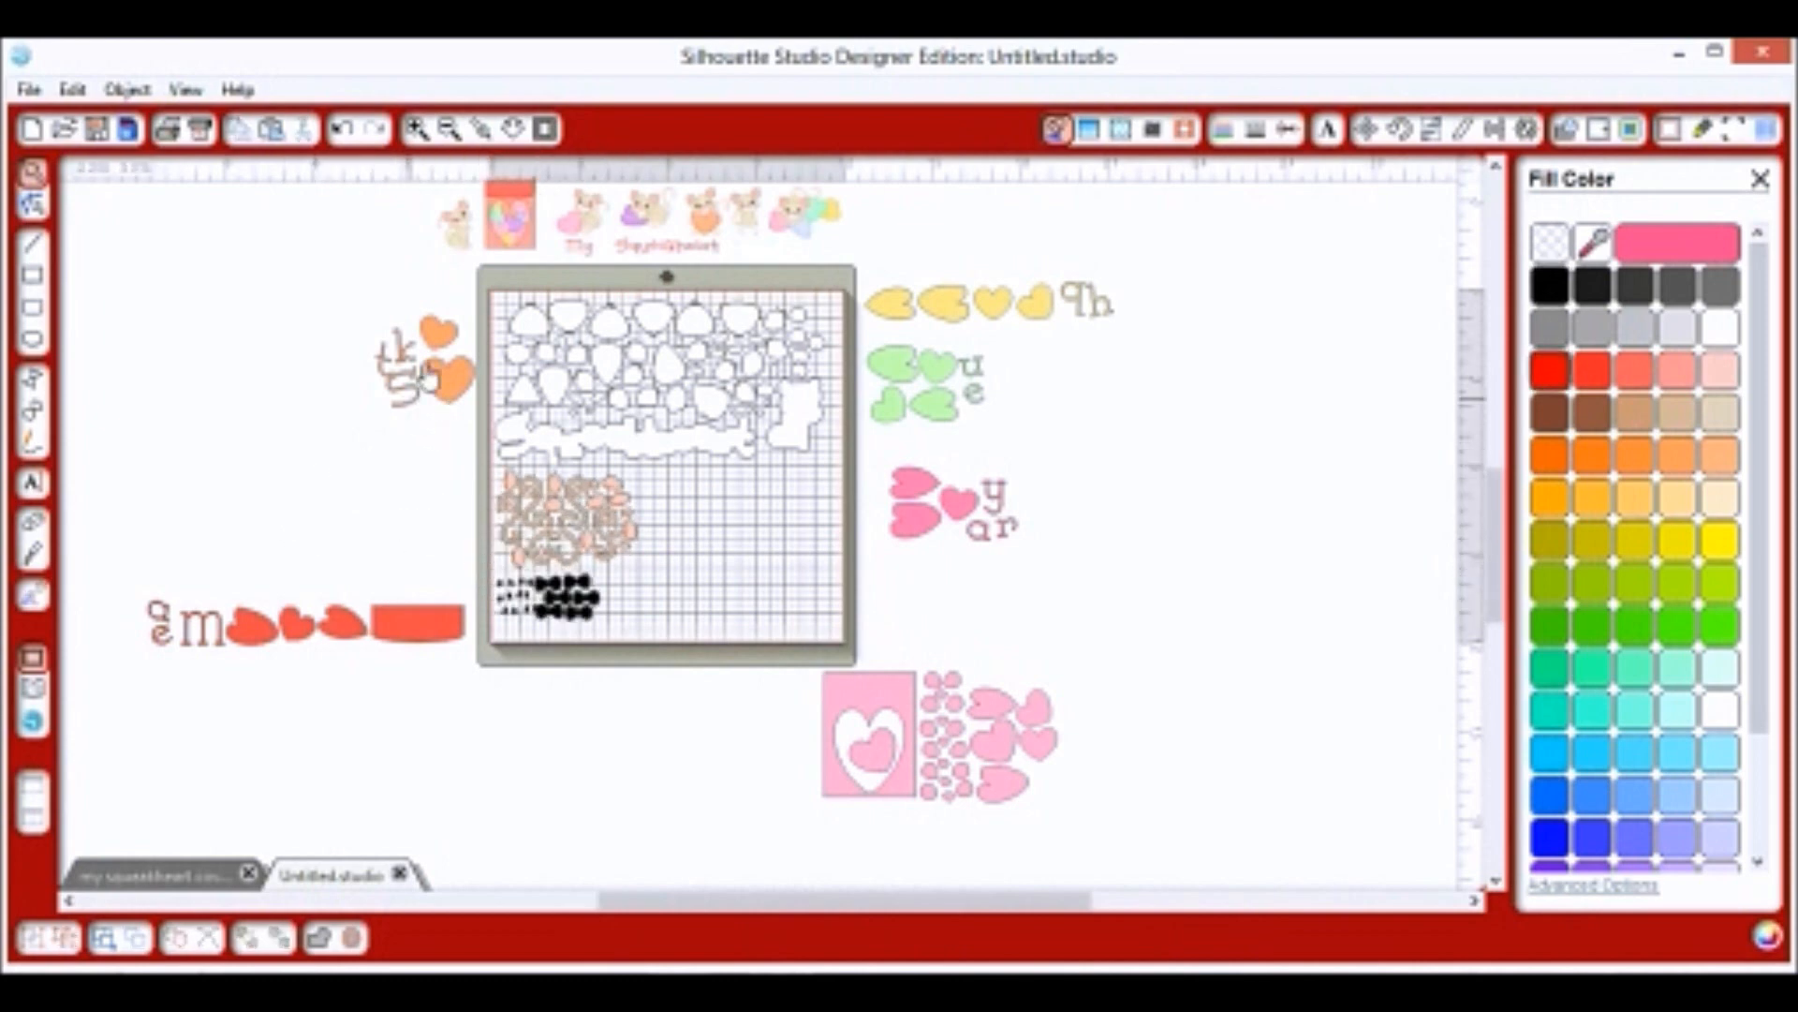
# Move the orange hearts with tk5 to the mat's centre and select the em letters with the red hearts.
pyautogui.click(449, 398)
pyautogui.moveTo(447, 380); pyautogui.dragTo(714, 525)
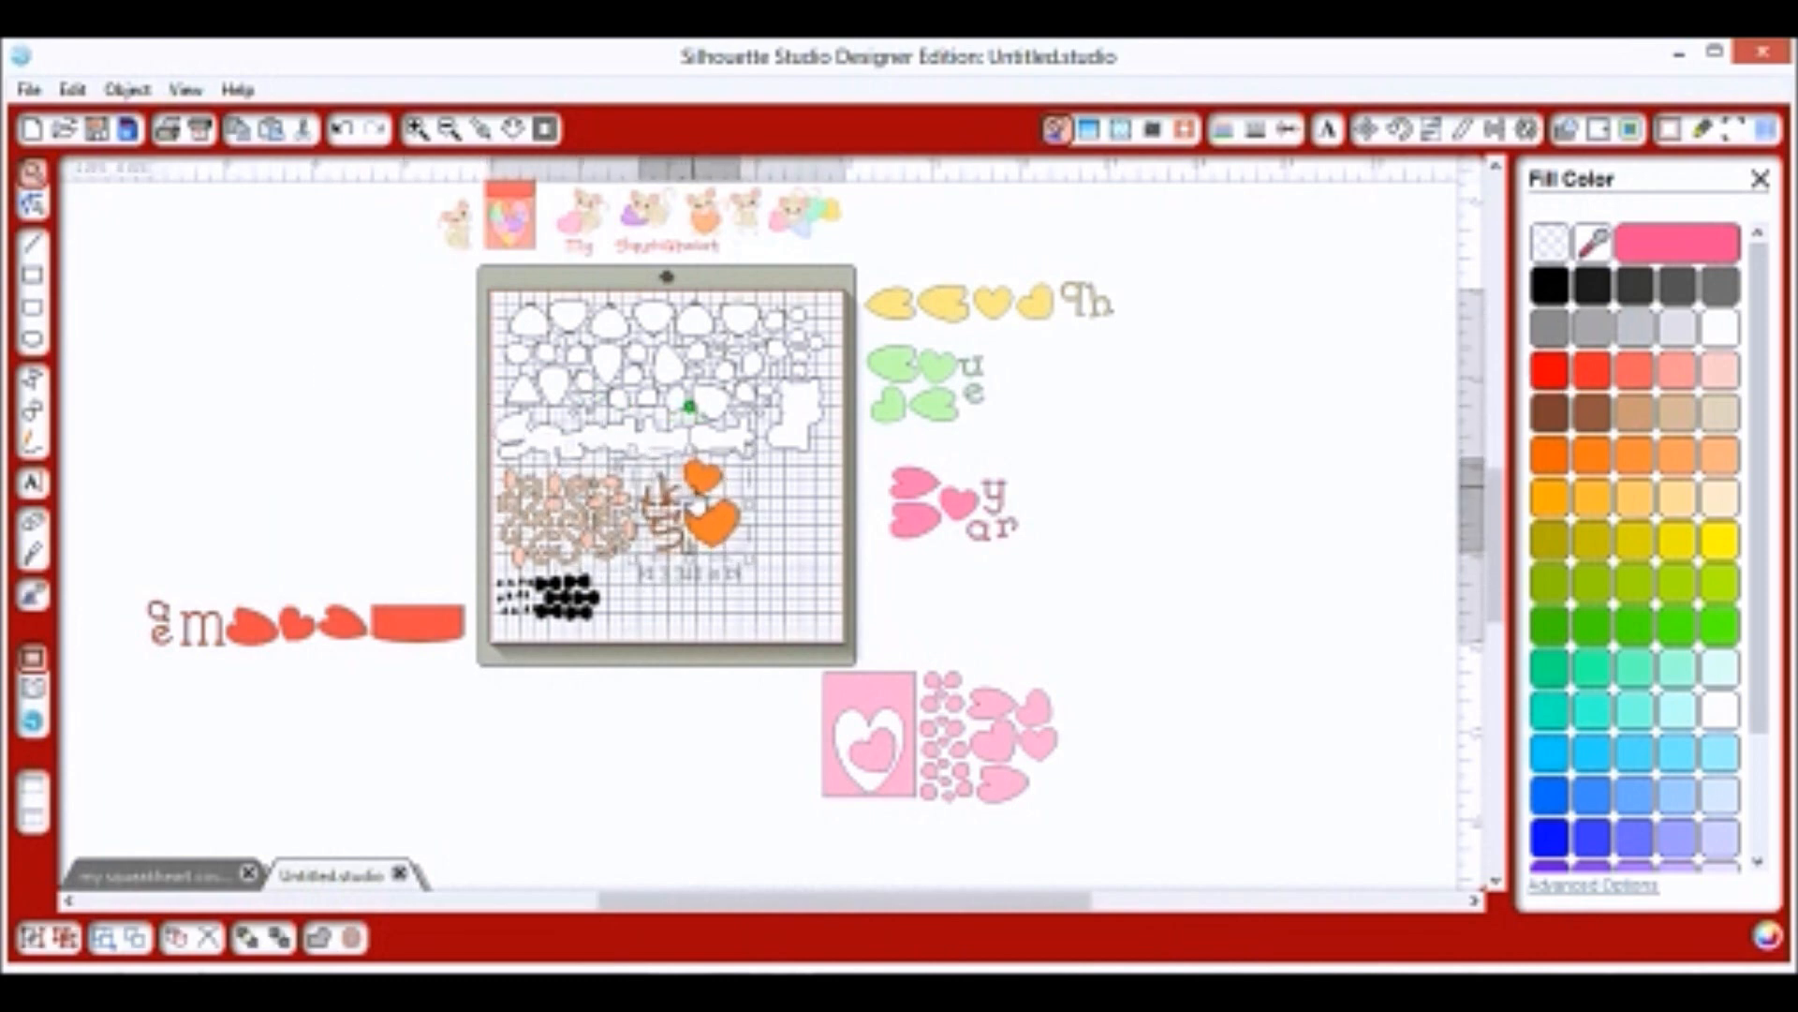
pyautogui.moveTo(302, 640)
pyautogui.mouseDown()
pyautogui.moveTo(712, 609)
pyautogui.moveTo(474, 662)
pyautogui.moveTo(280, 655)
pyautogui.mouseUp()
pyautogui.click(112, 561)
pyautogui.moveTo(113, 560); pyautogui.dragTo(473, 665)
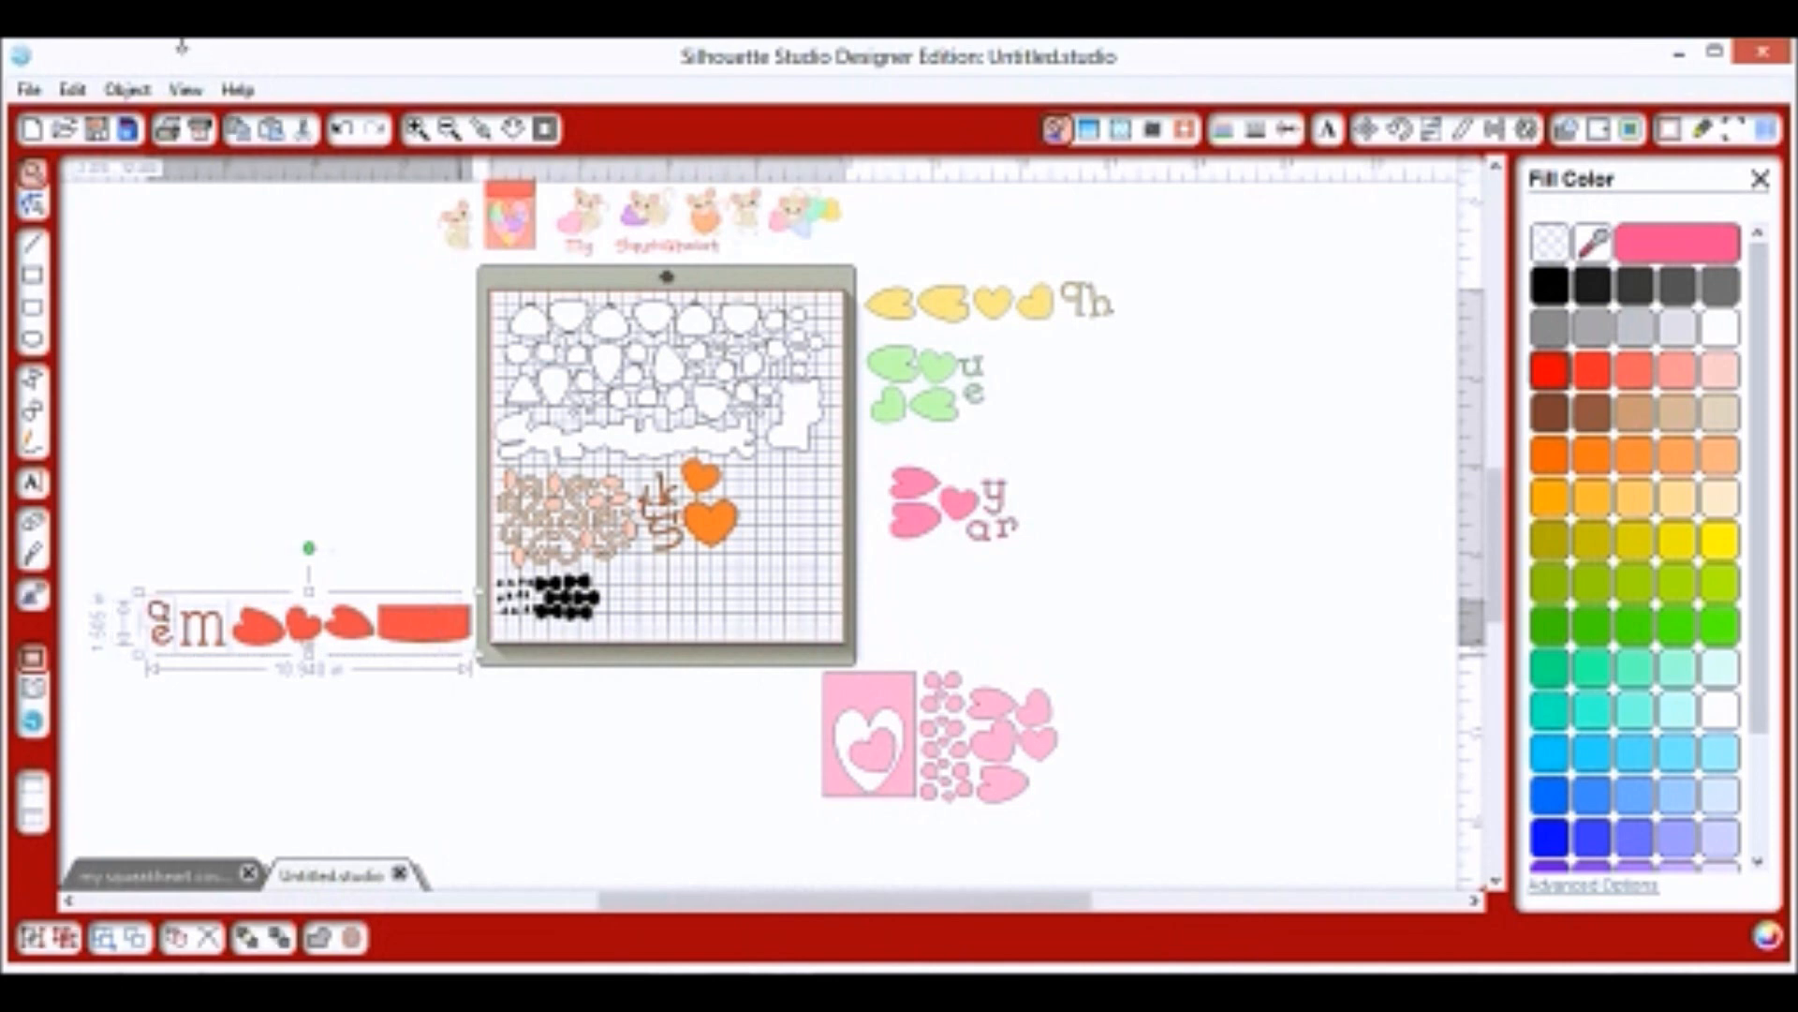
pyautogui.click(127, 89)
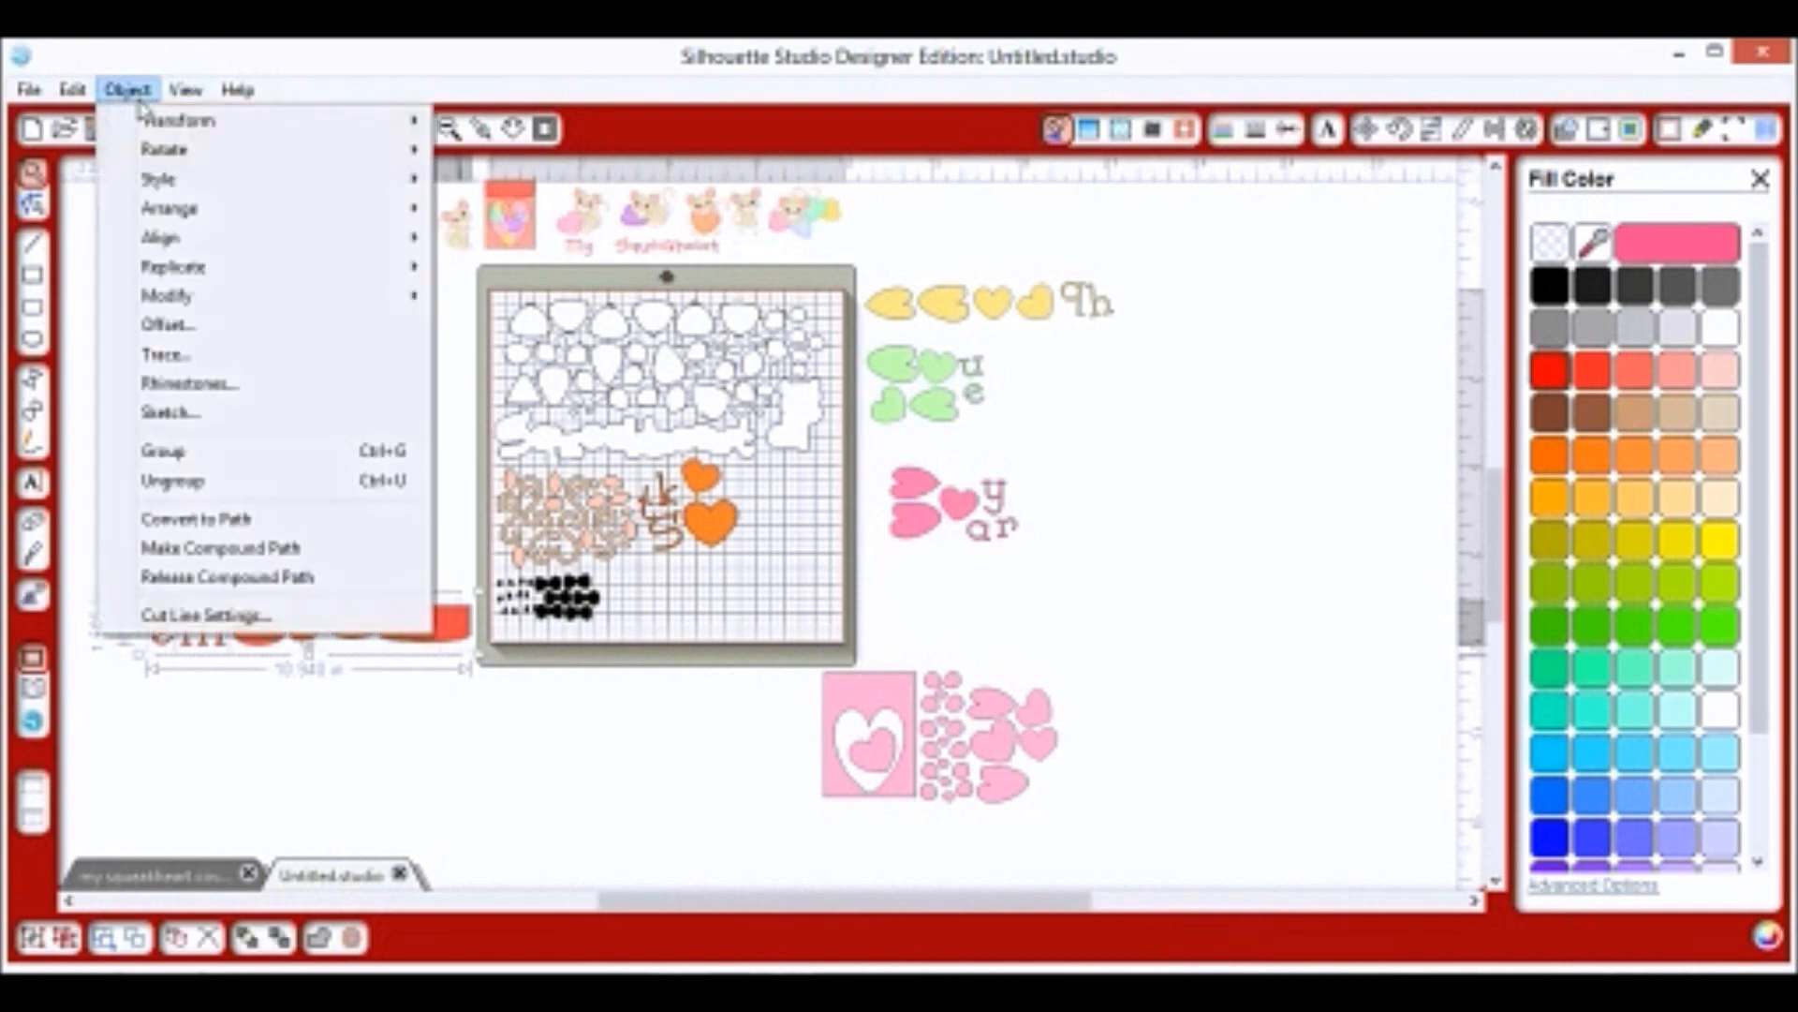
# Group the em letters with the red hearts right of the mat and move the pink hearts onto it.
pyautogui.click(221, 462)
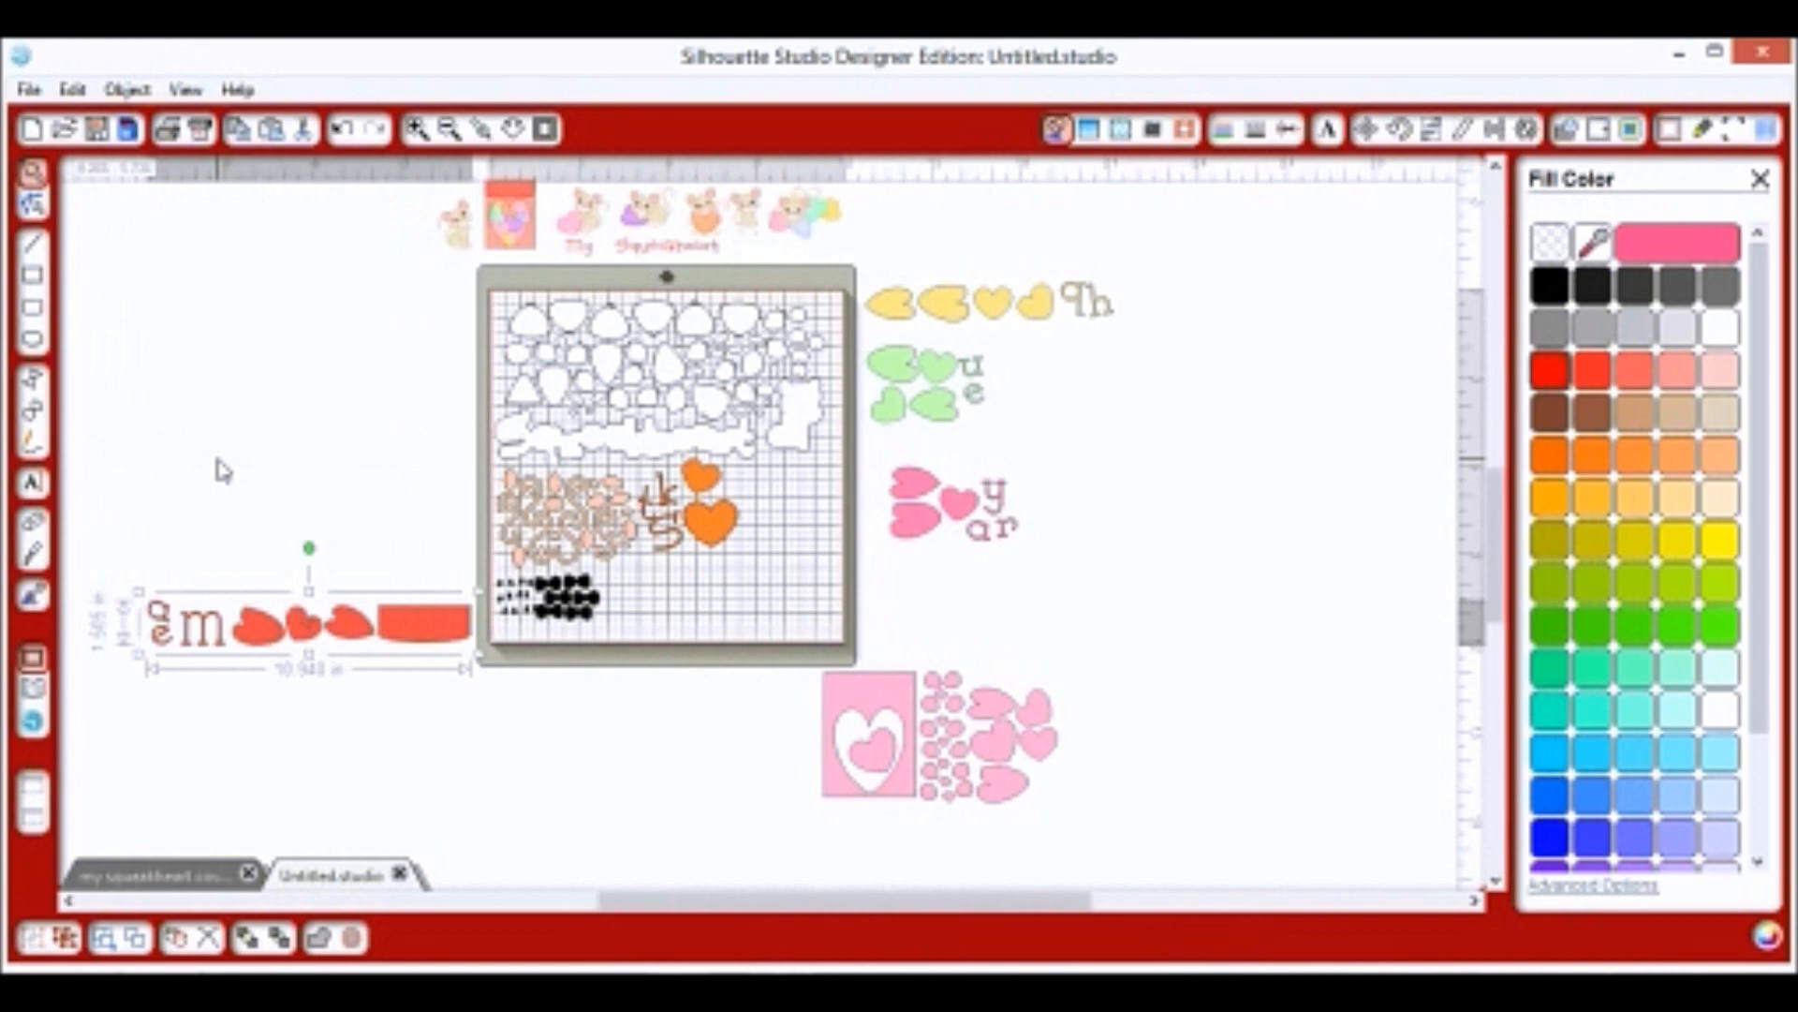
pyautogui.moveTo(292, 640); pyautogui.dragTo(1011, 604)
pyautogui.moveTo(974, 513); pyautogui.dragTo(703, 644)
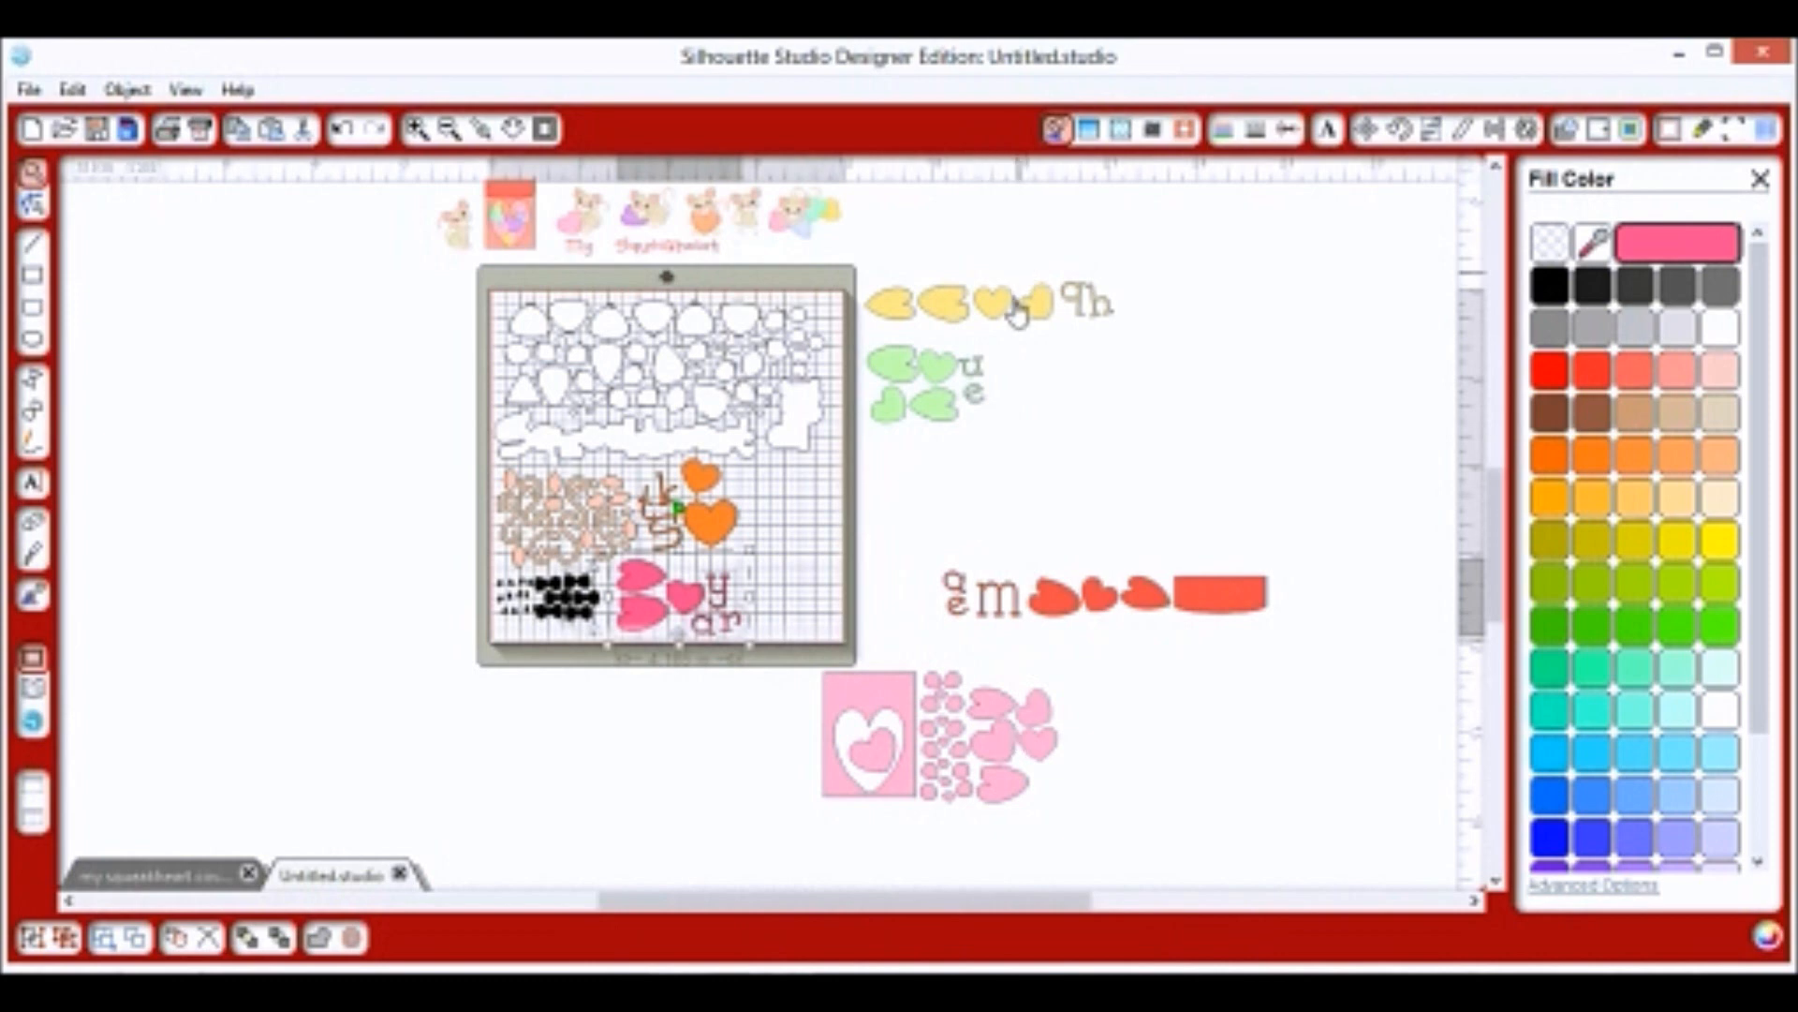
pyautogui.click(928, 459)
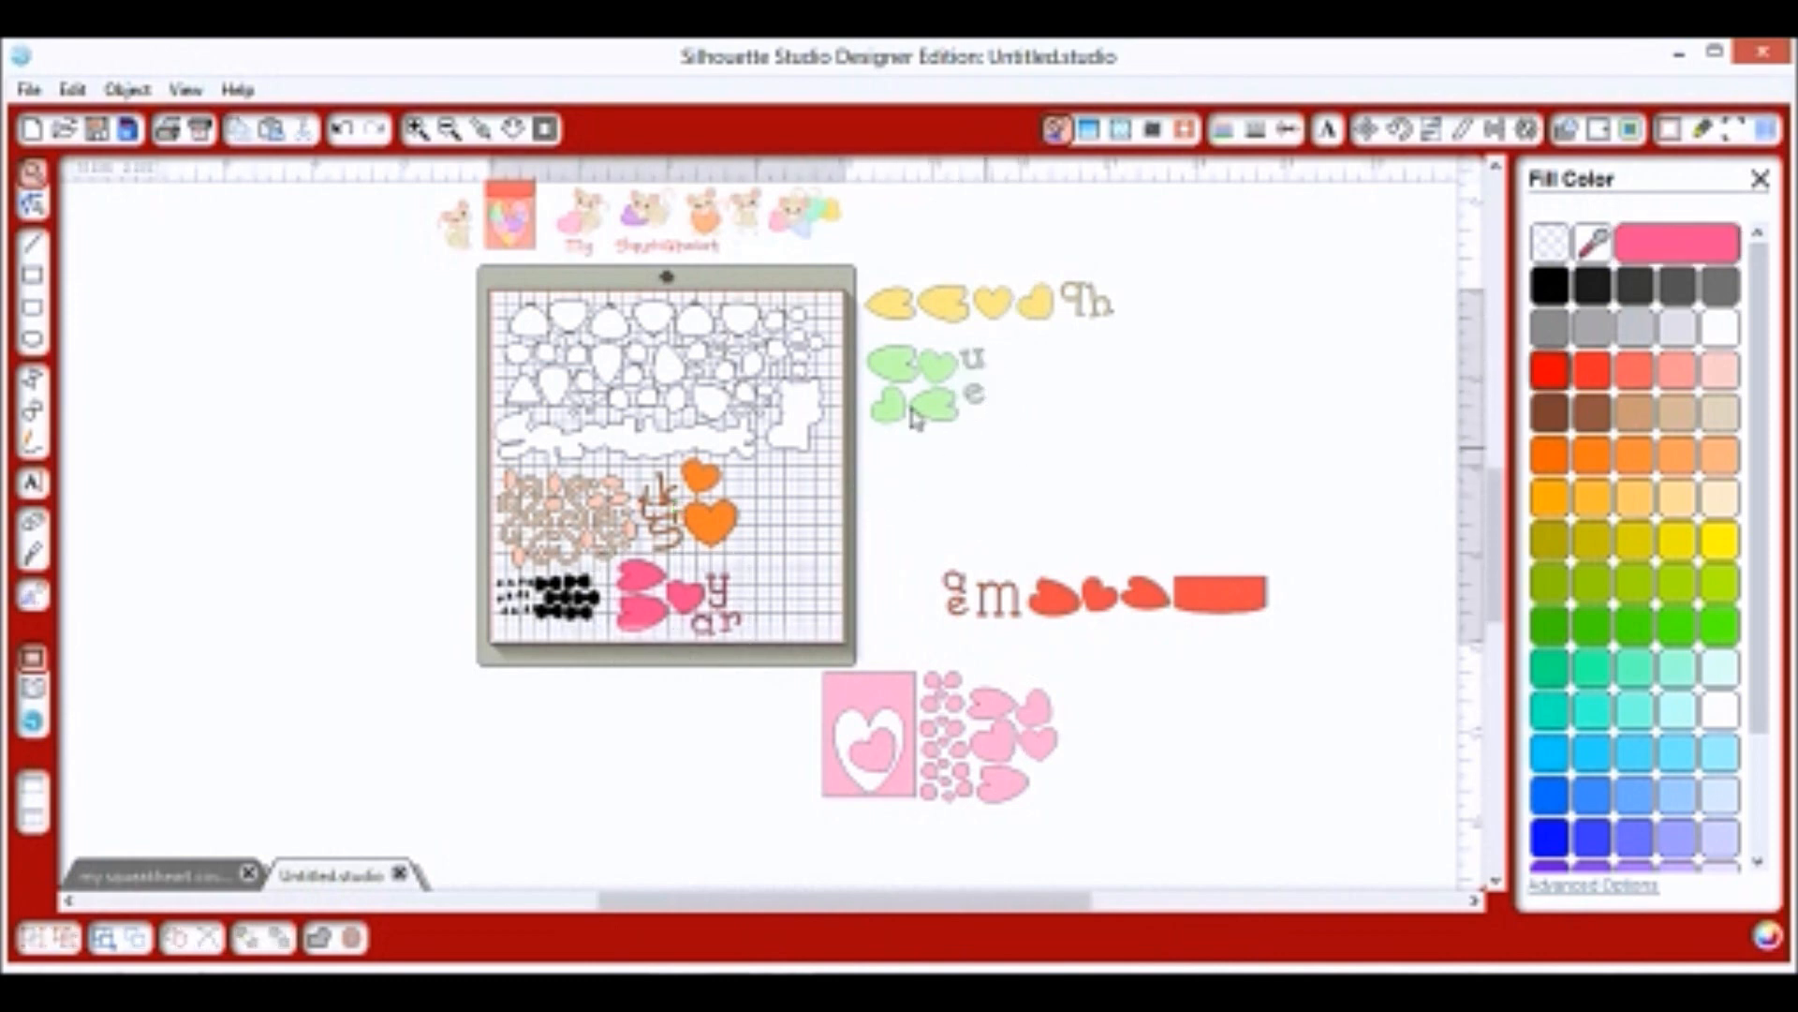
# Start an Offset outline for the green hearts group.
pyautogui.click(895, 368)
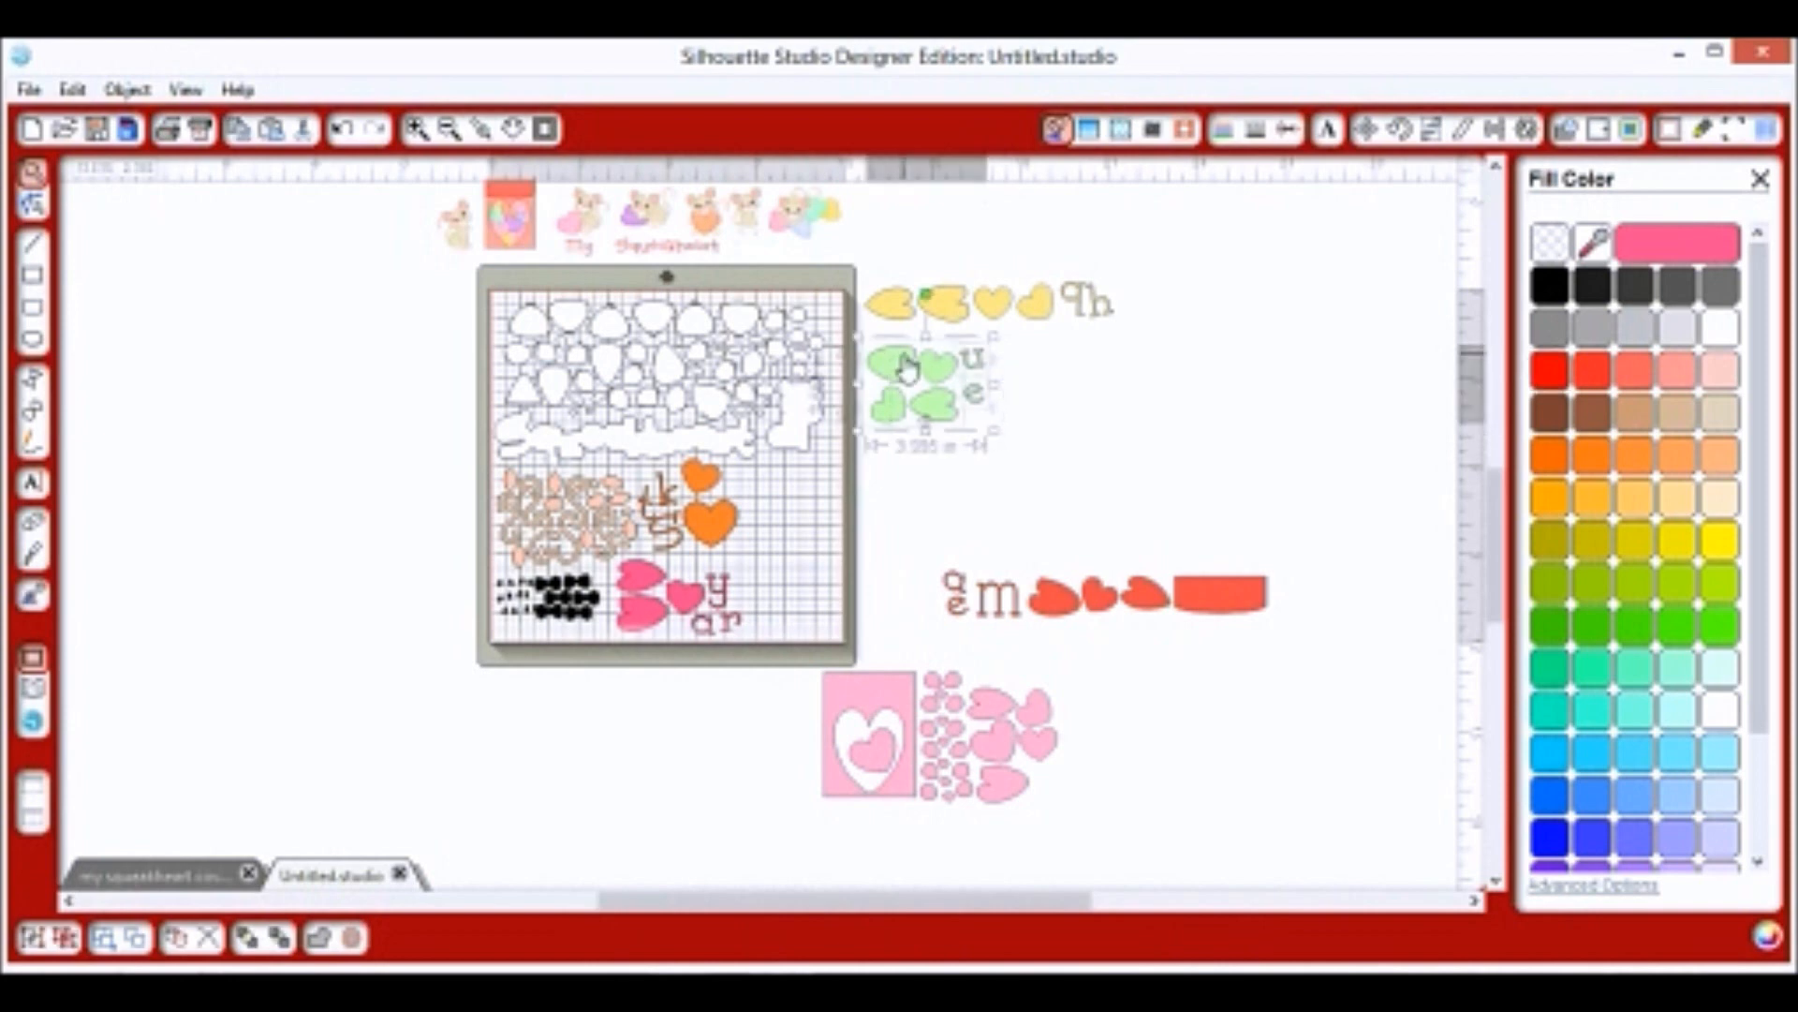
pyautogui.rightClick(907, 368)
pyautogui.click(1016, 667)
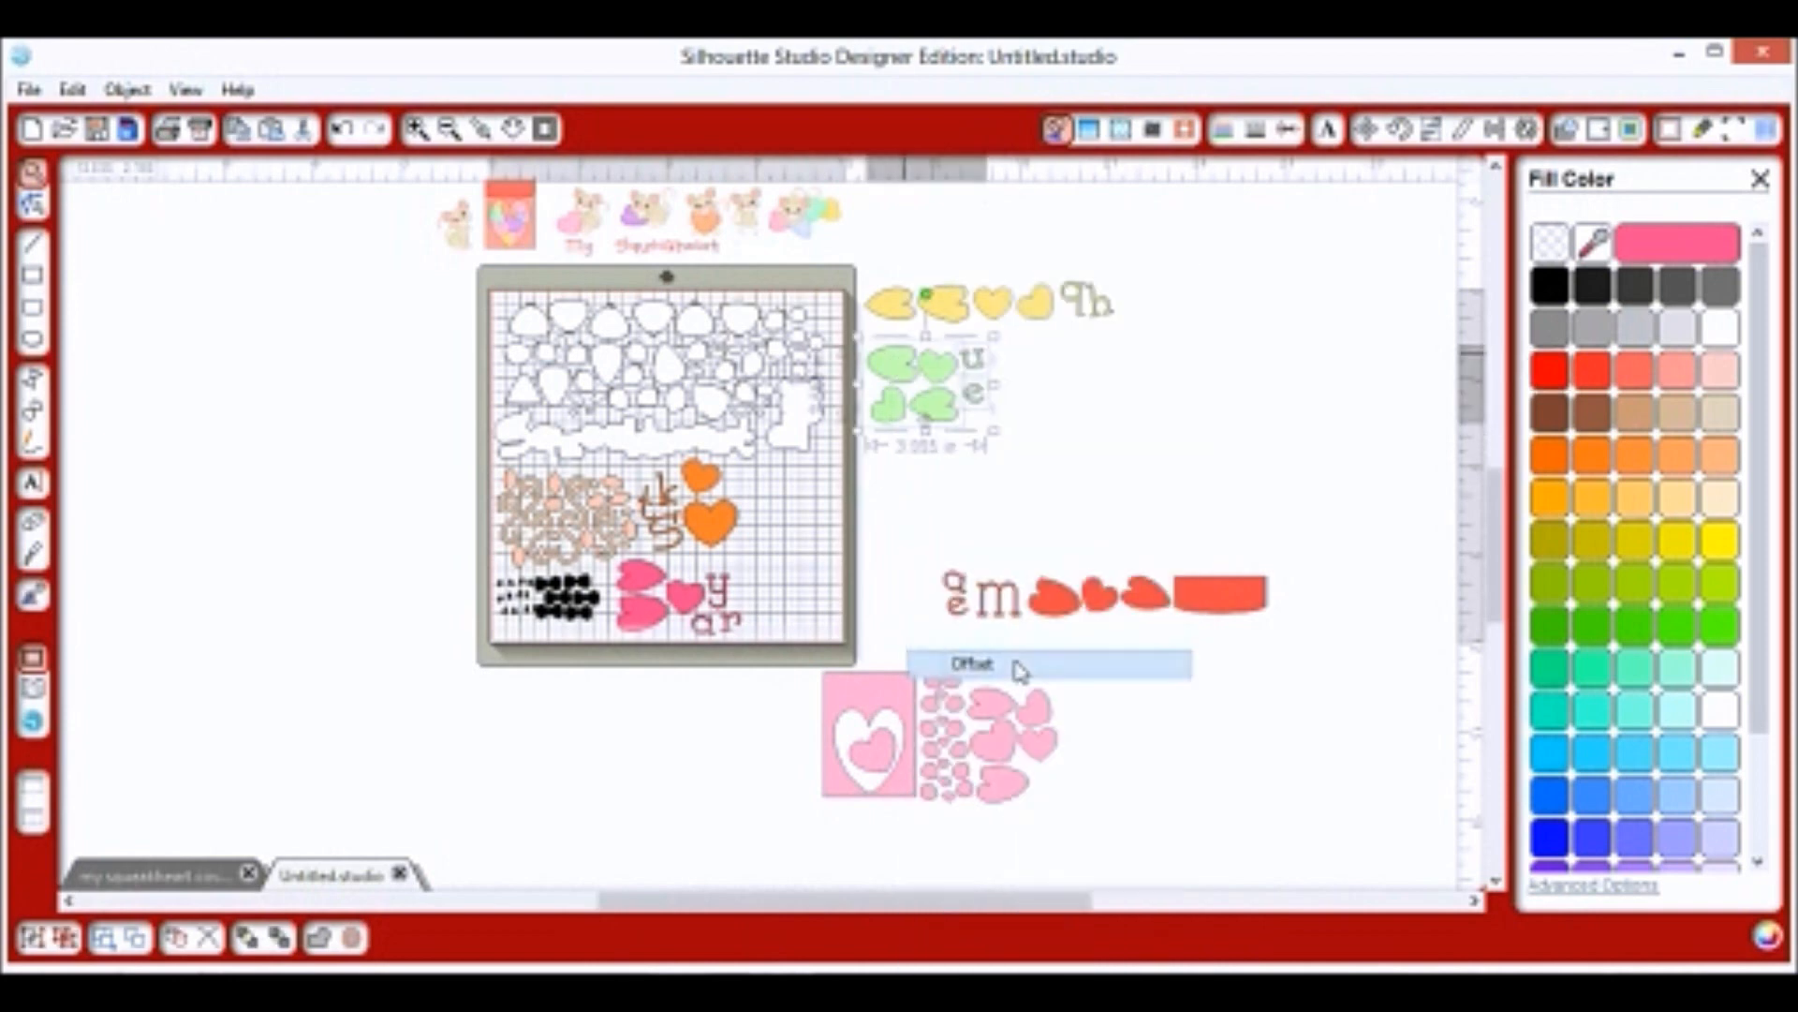
# Undo the offset, then group the green hearts and rotate them a quarter turn onto the mat.
pyautogui.click(73, 89)
pyautogui.click(131, 120)
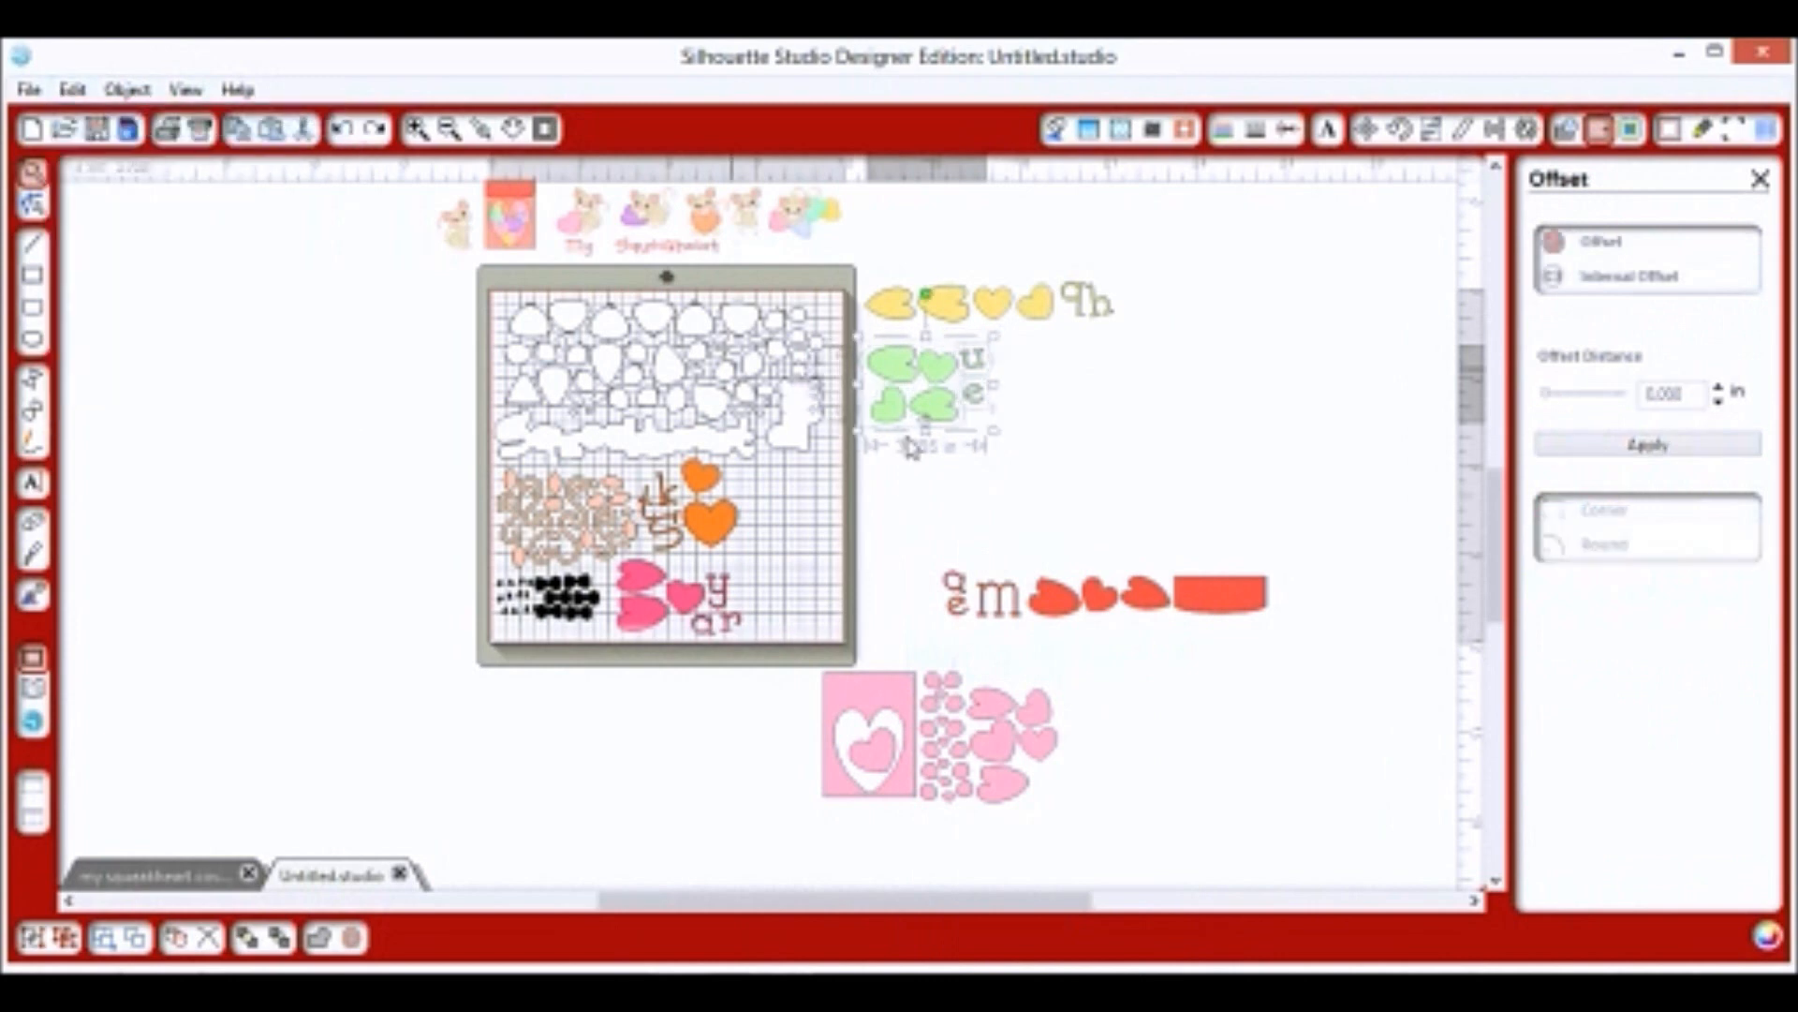
pyautogui.rightClick(942, 401)
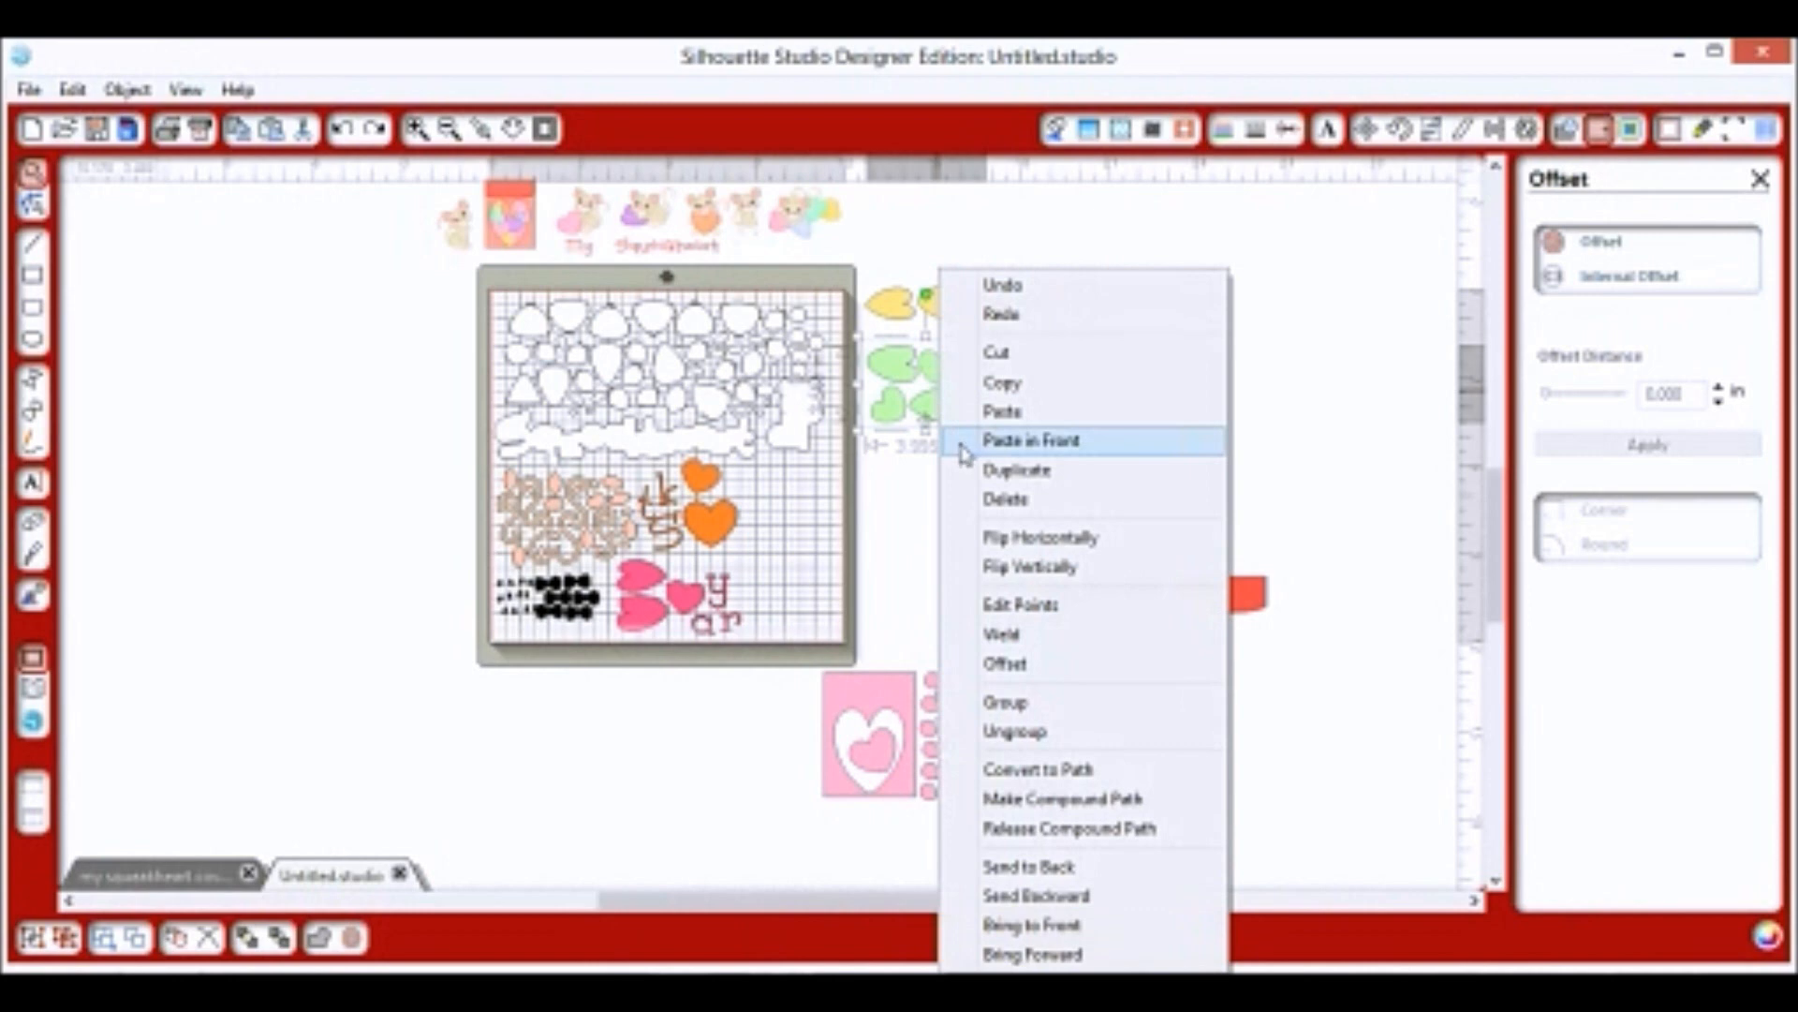
pyautogui.click(1035, 714)
pyautogui.moveTo(967, 385); pyautogui.dragTo(852, 518)
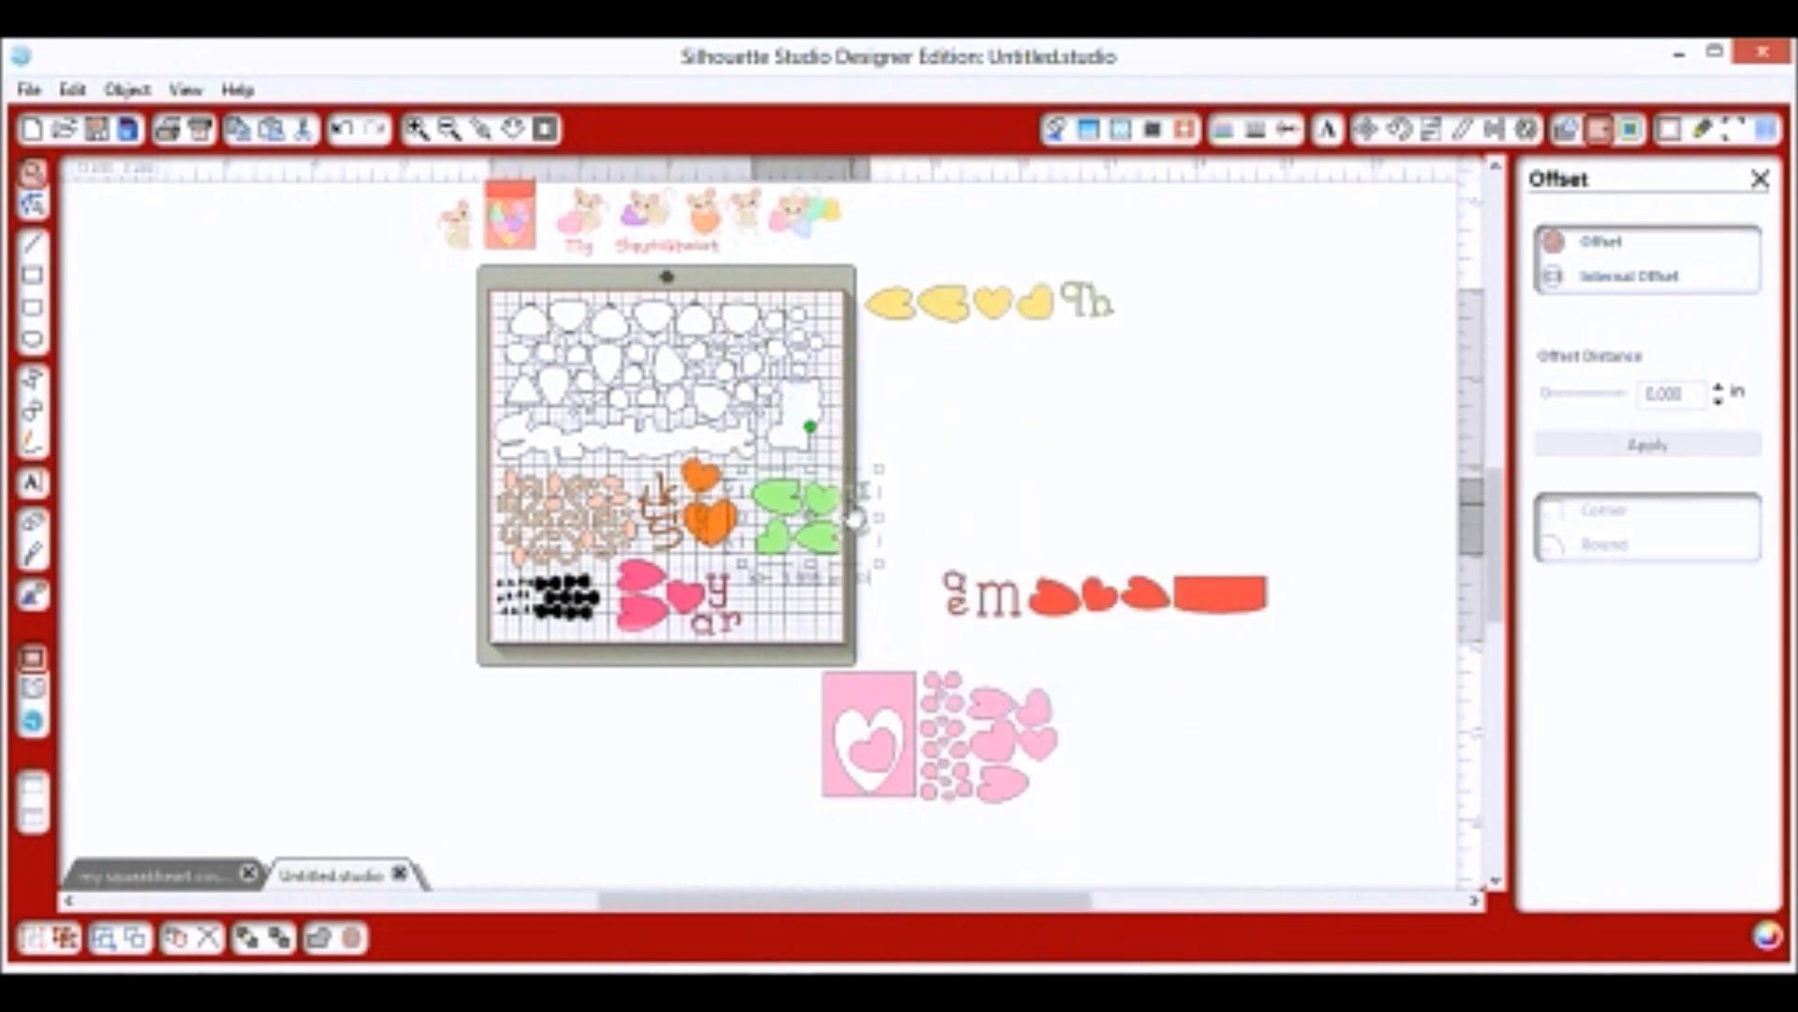
pyautogui.moveTo(812, 428); pyautogui.dragTo(896, 525)
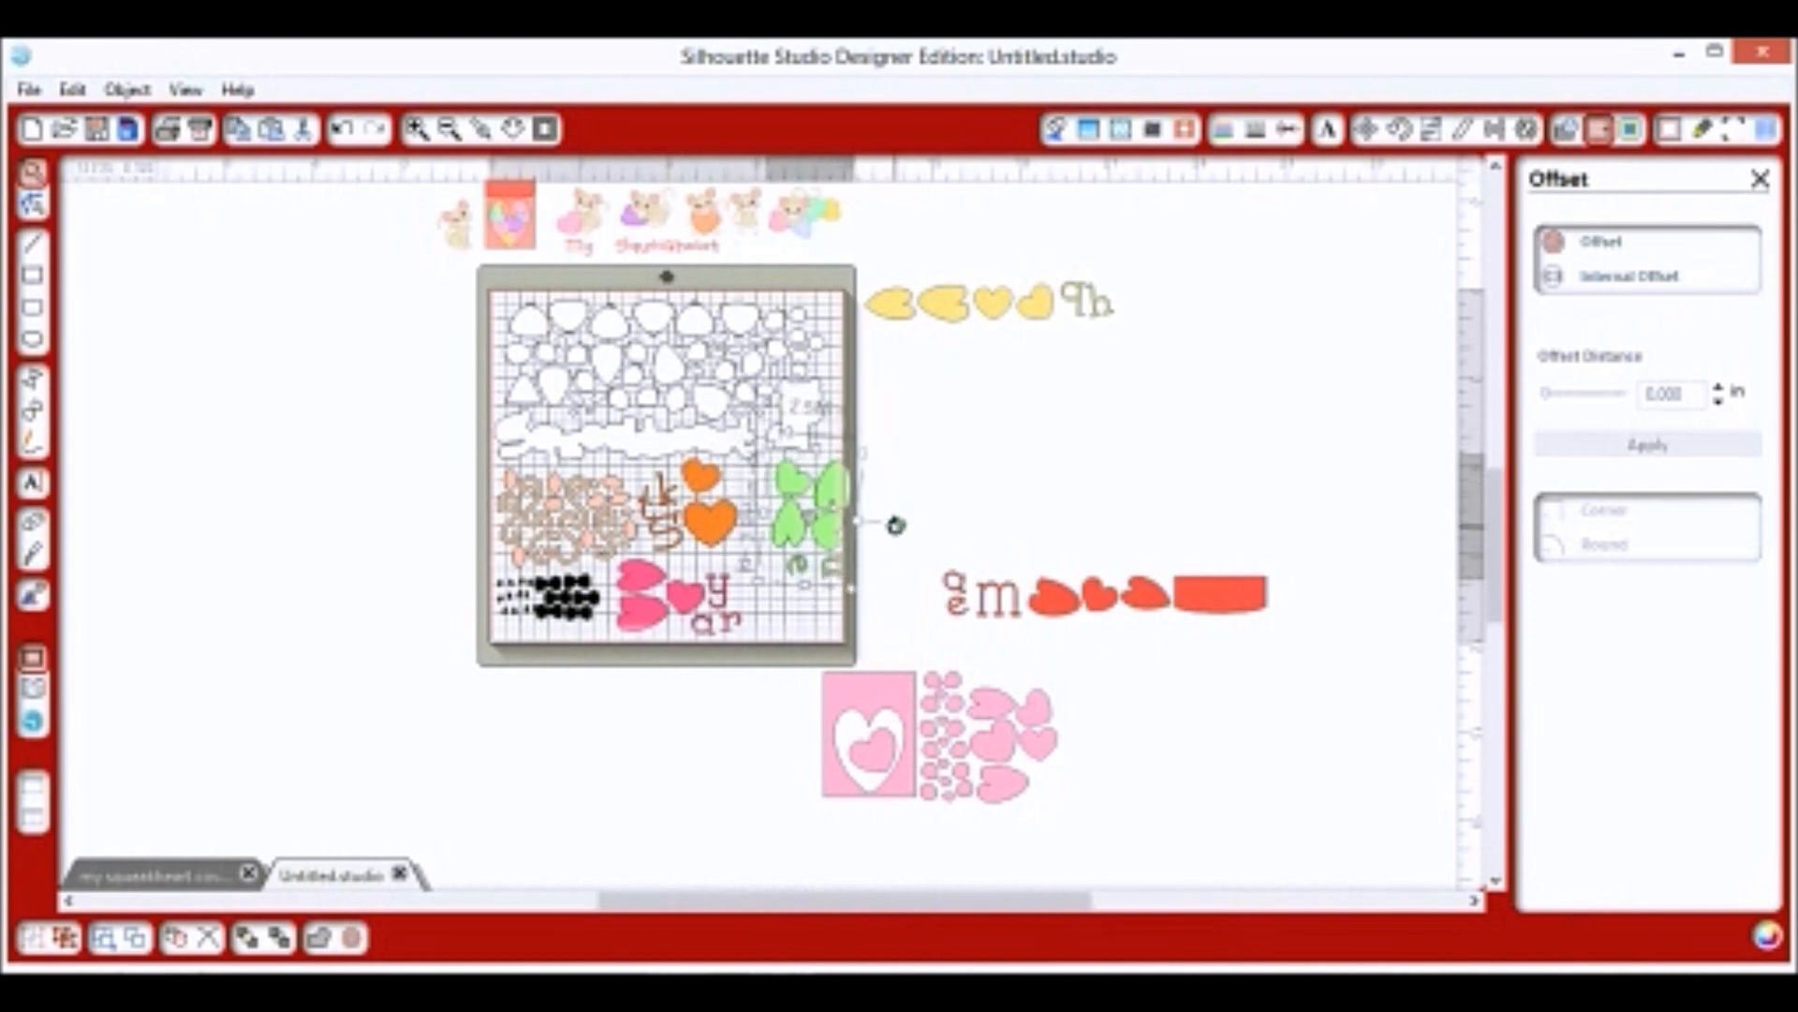
pyautogui.moveTo(838, 524); pyautogui.dragTo(810, 521)
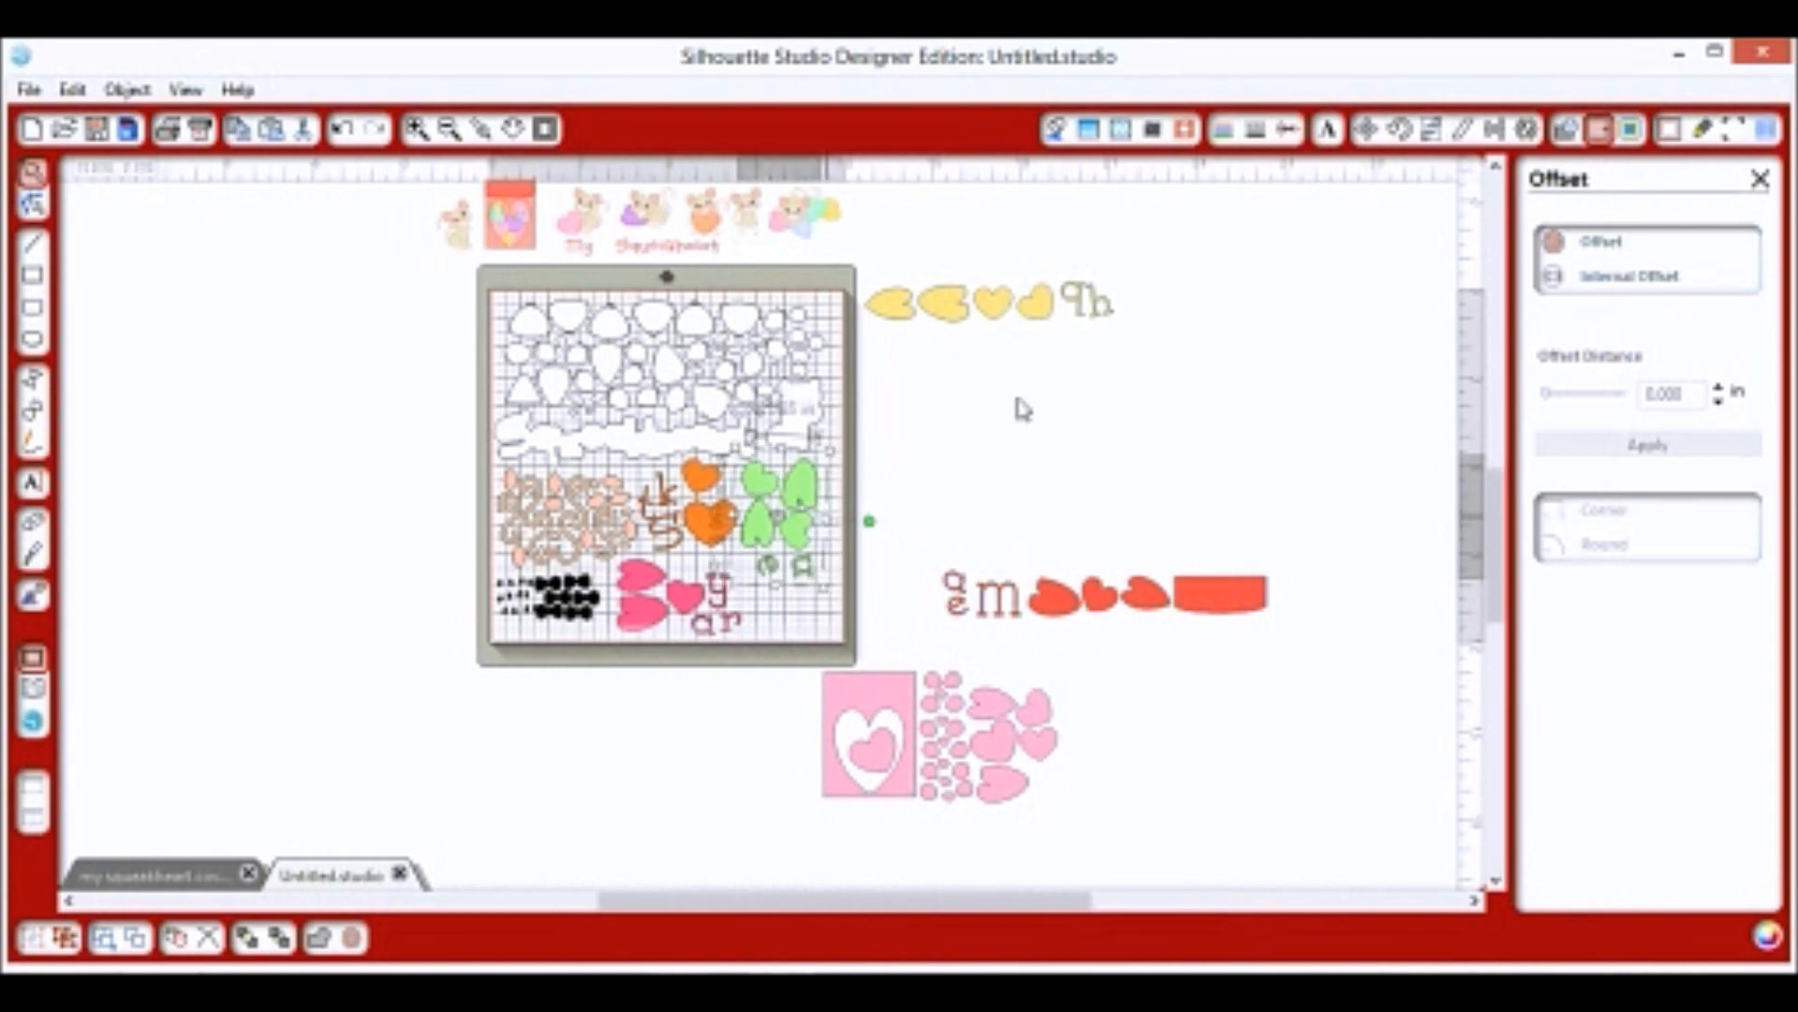
# Tilt the y and ar letters and group them with the pink hearts.
pyautogui.click(1035, 326)
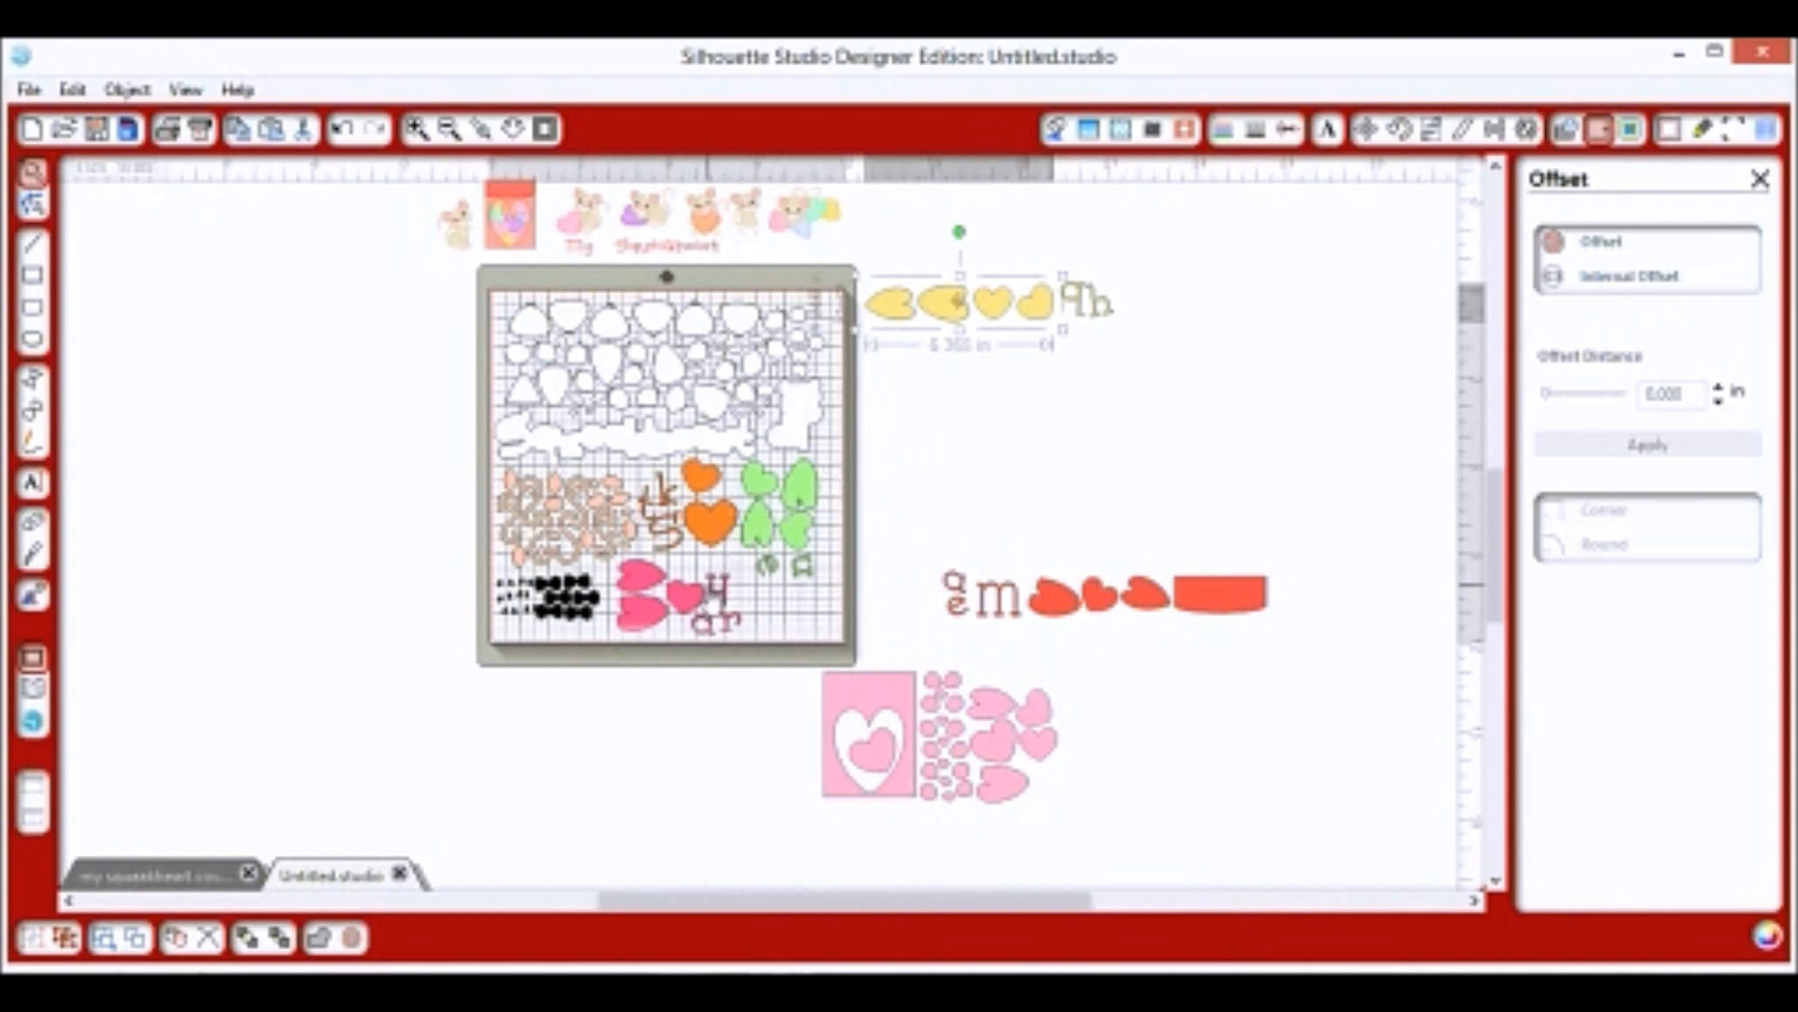
pyautogui.click(744, 586)
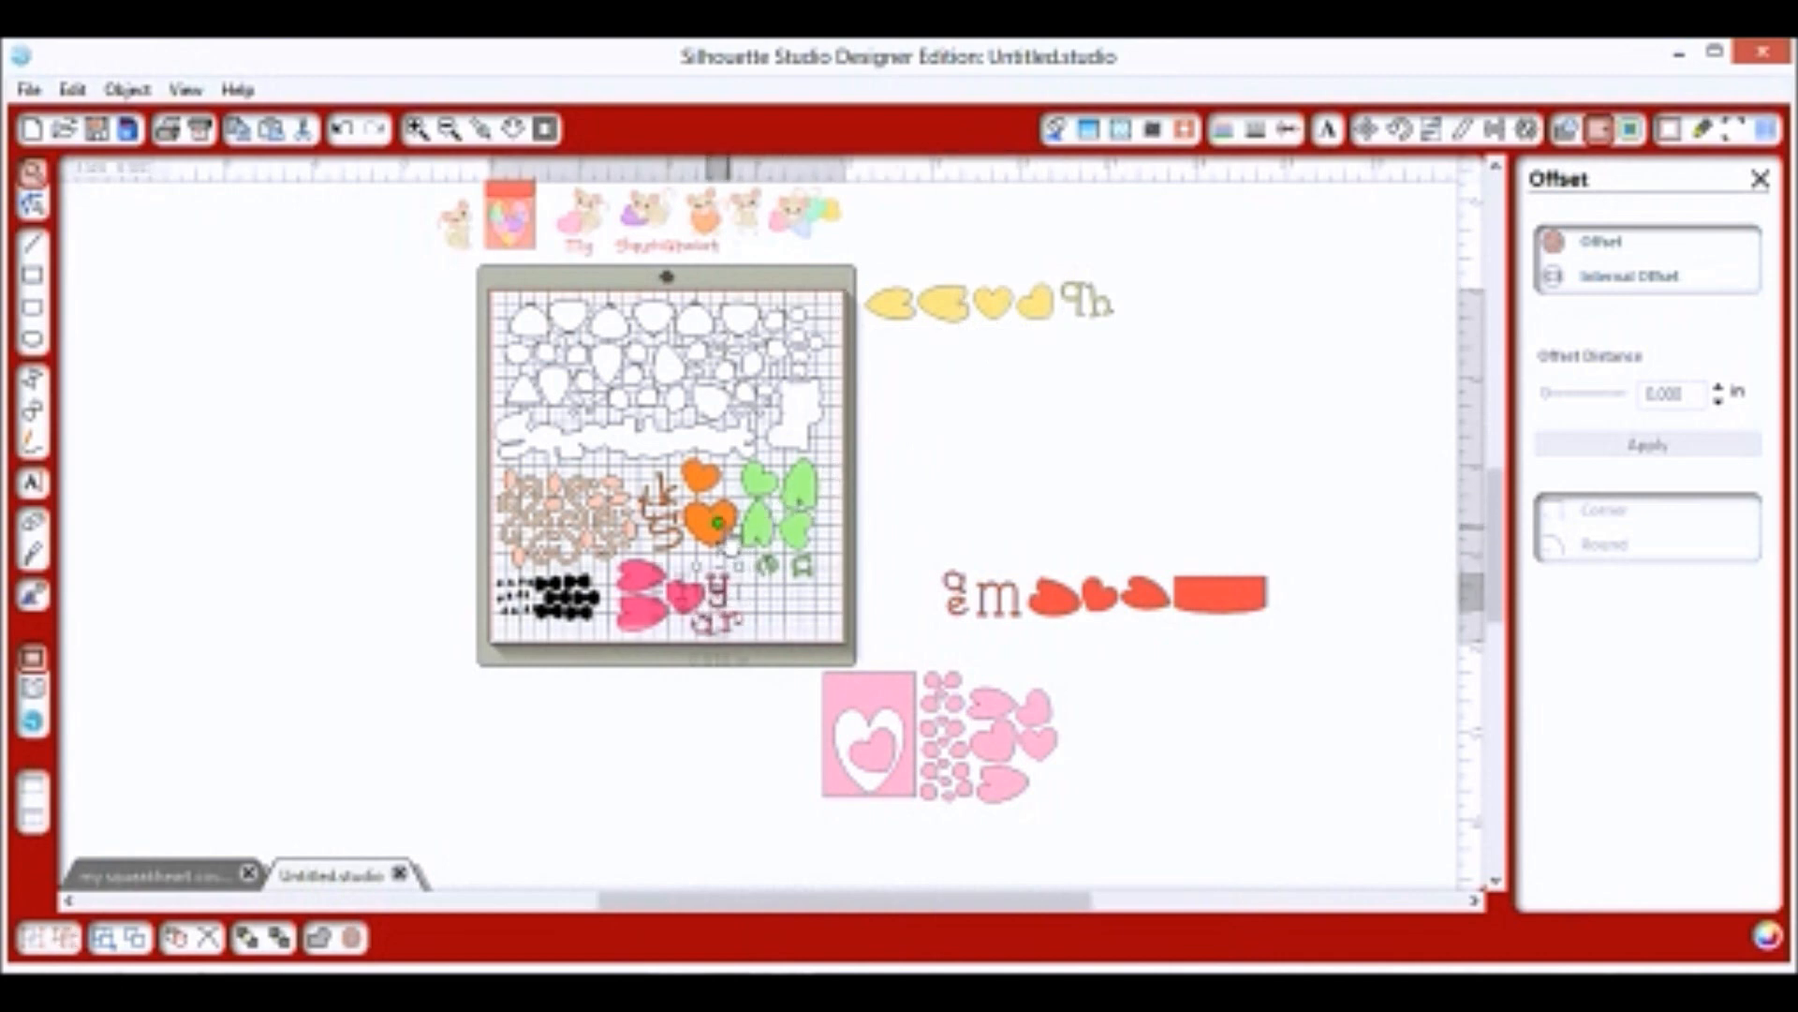
pyautogui.moveTo(721, 525)
pyautogui.mouseDown()
pyautogui.moveTo(678, 528)
pyautogui.moveTo(710, 522)
pyautogui.mouseUp()
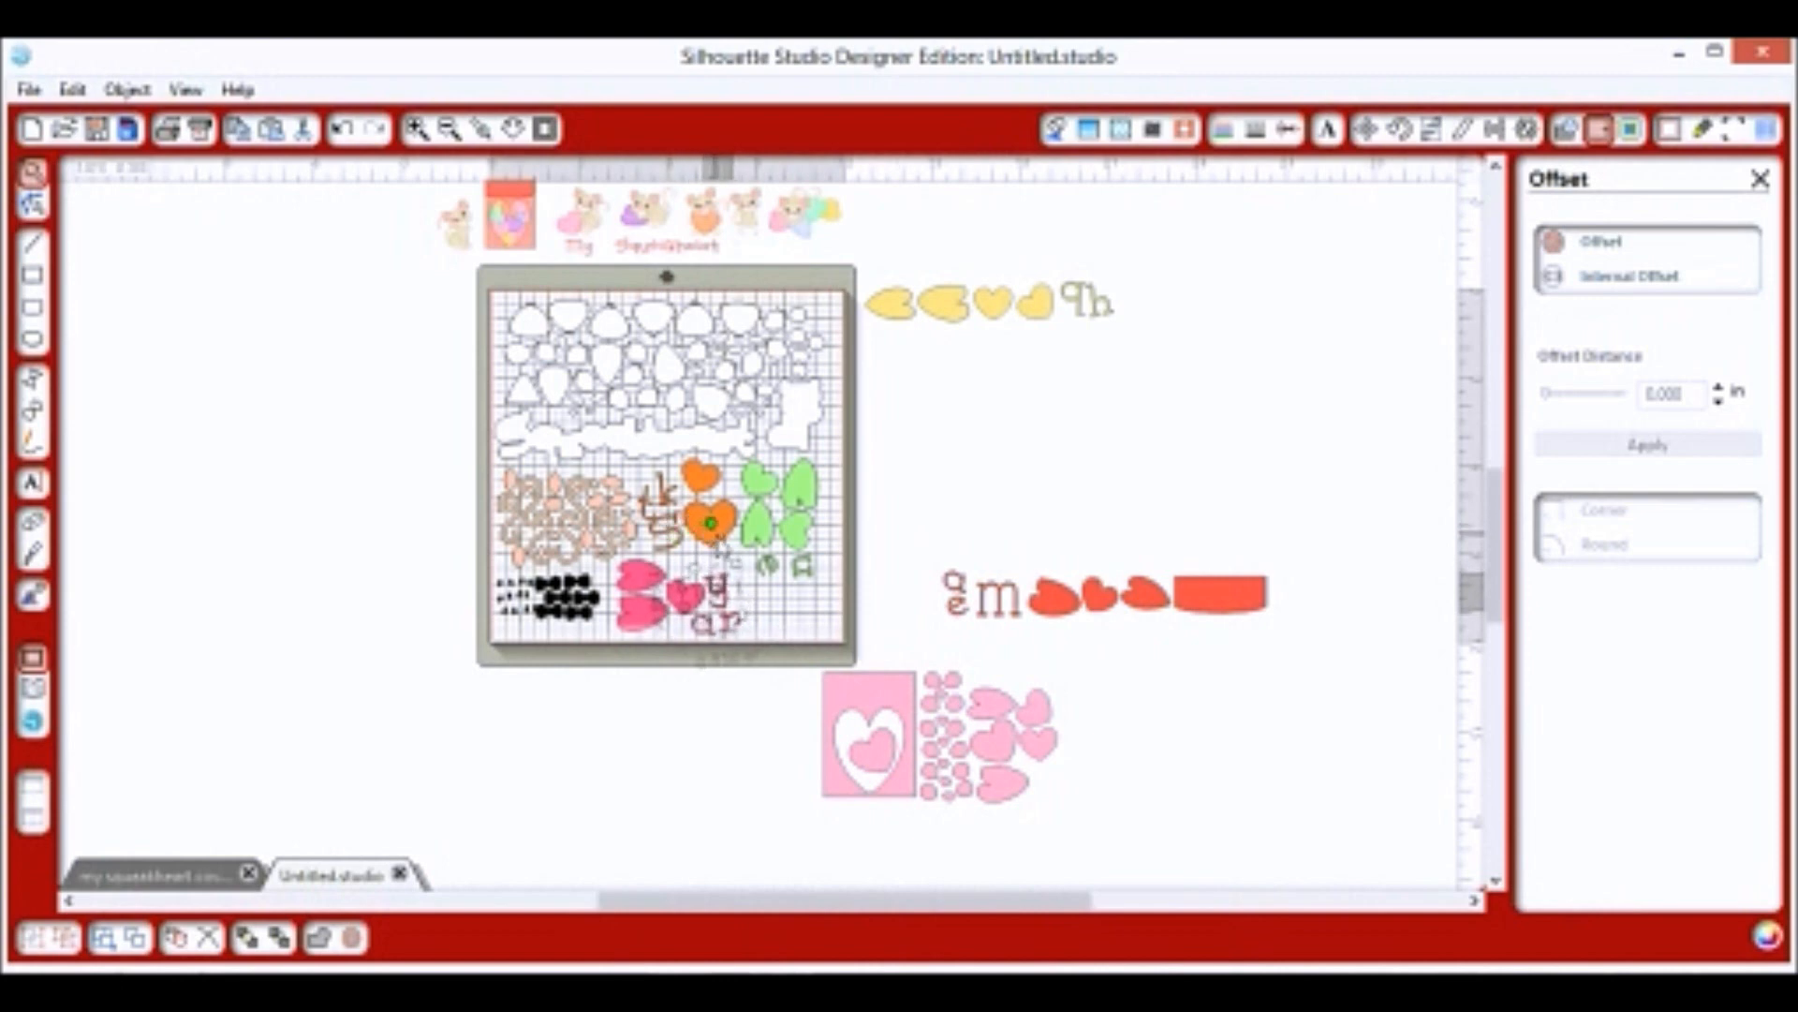
pyautogui.click(650, 610)
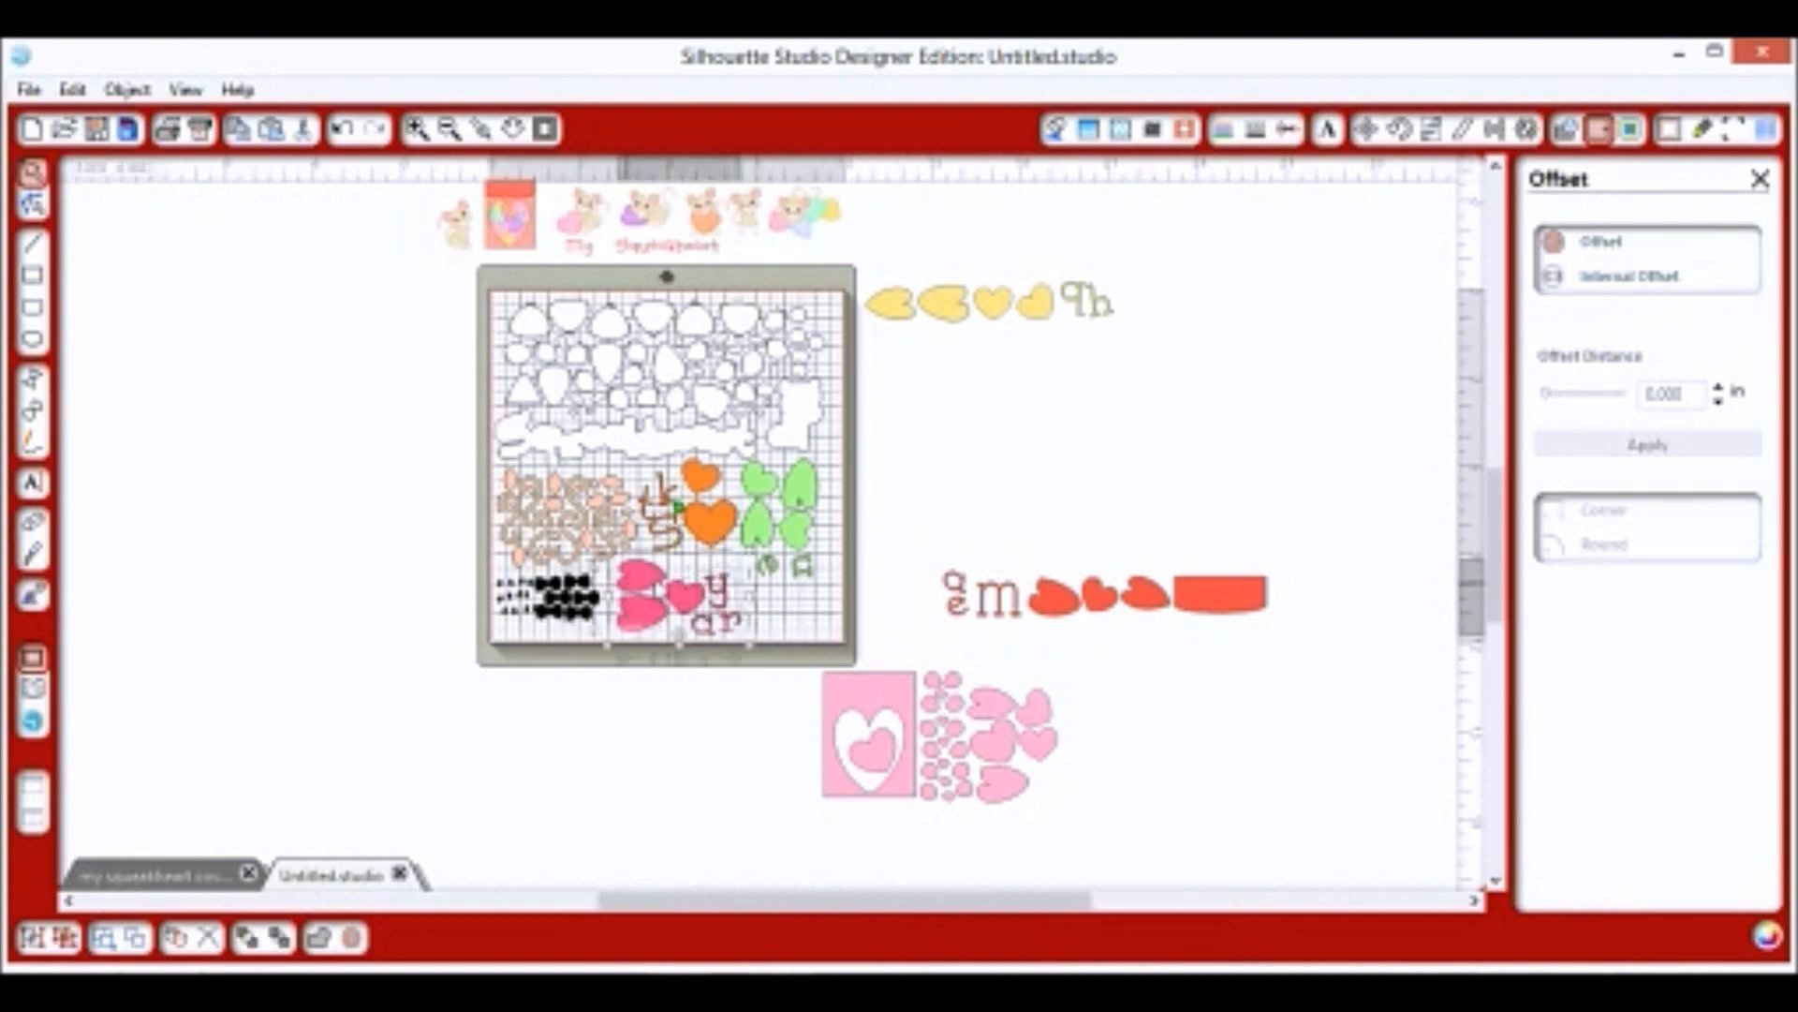
pyautogui.rightClick(689, 604)
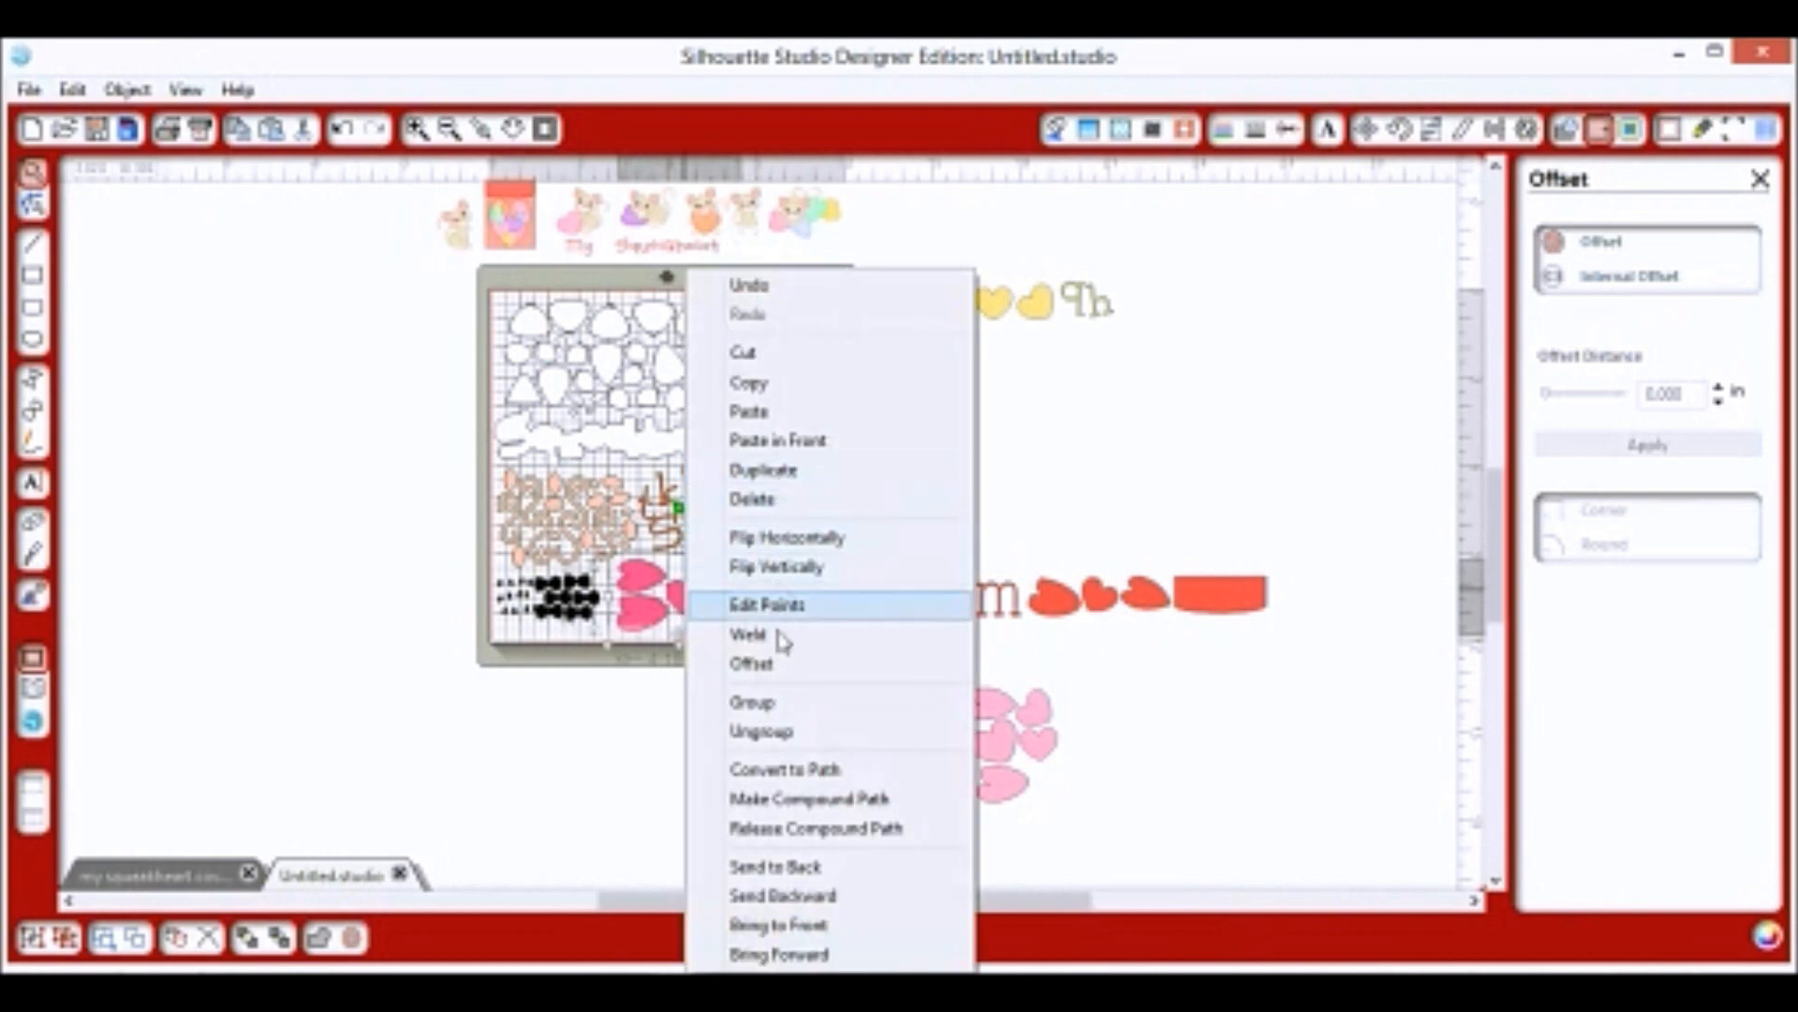
pyautogui.click(791, 706)
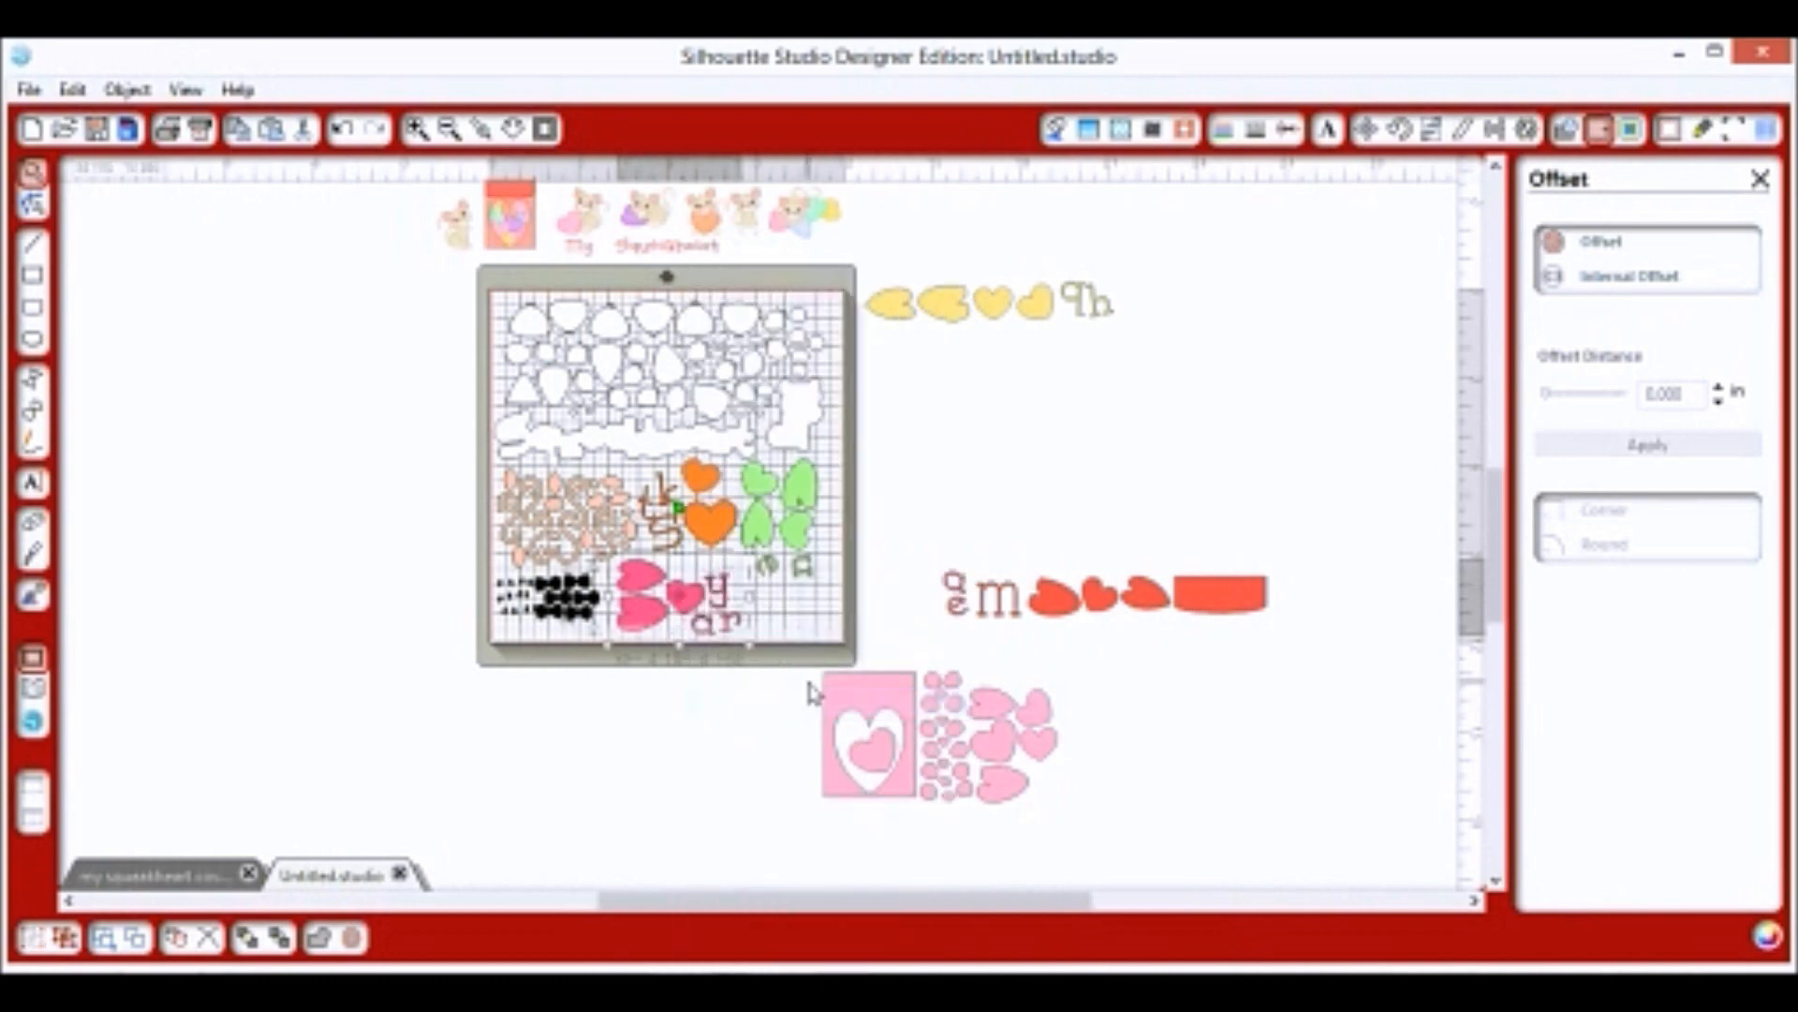
# Tilt the pink group, zoom in, and ungroup the red shapes to nudge them and the small heart right.
pyautogui.moveTo(679, 506); pyautogui.dragTo(674, 506)
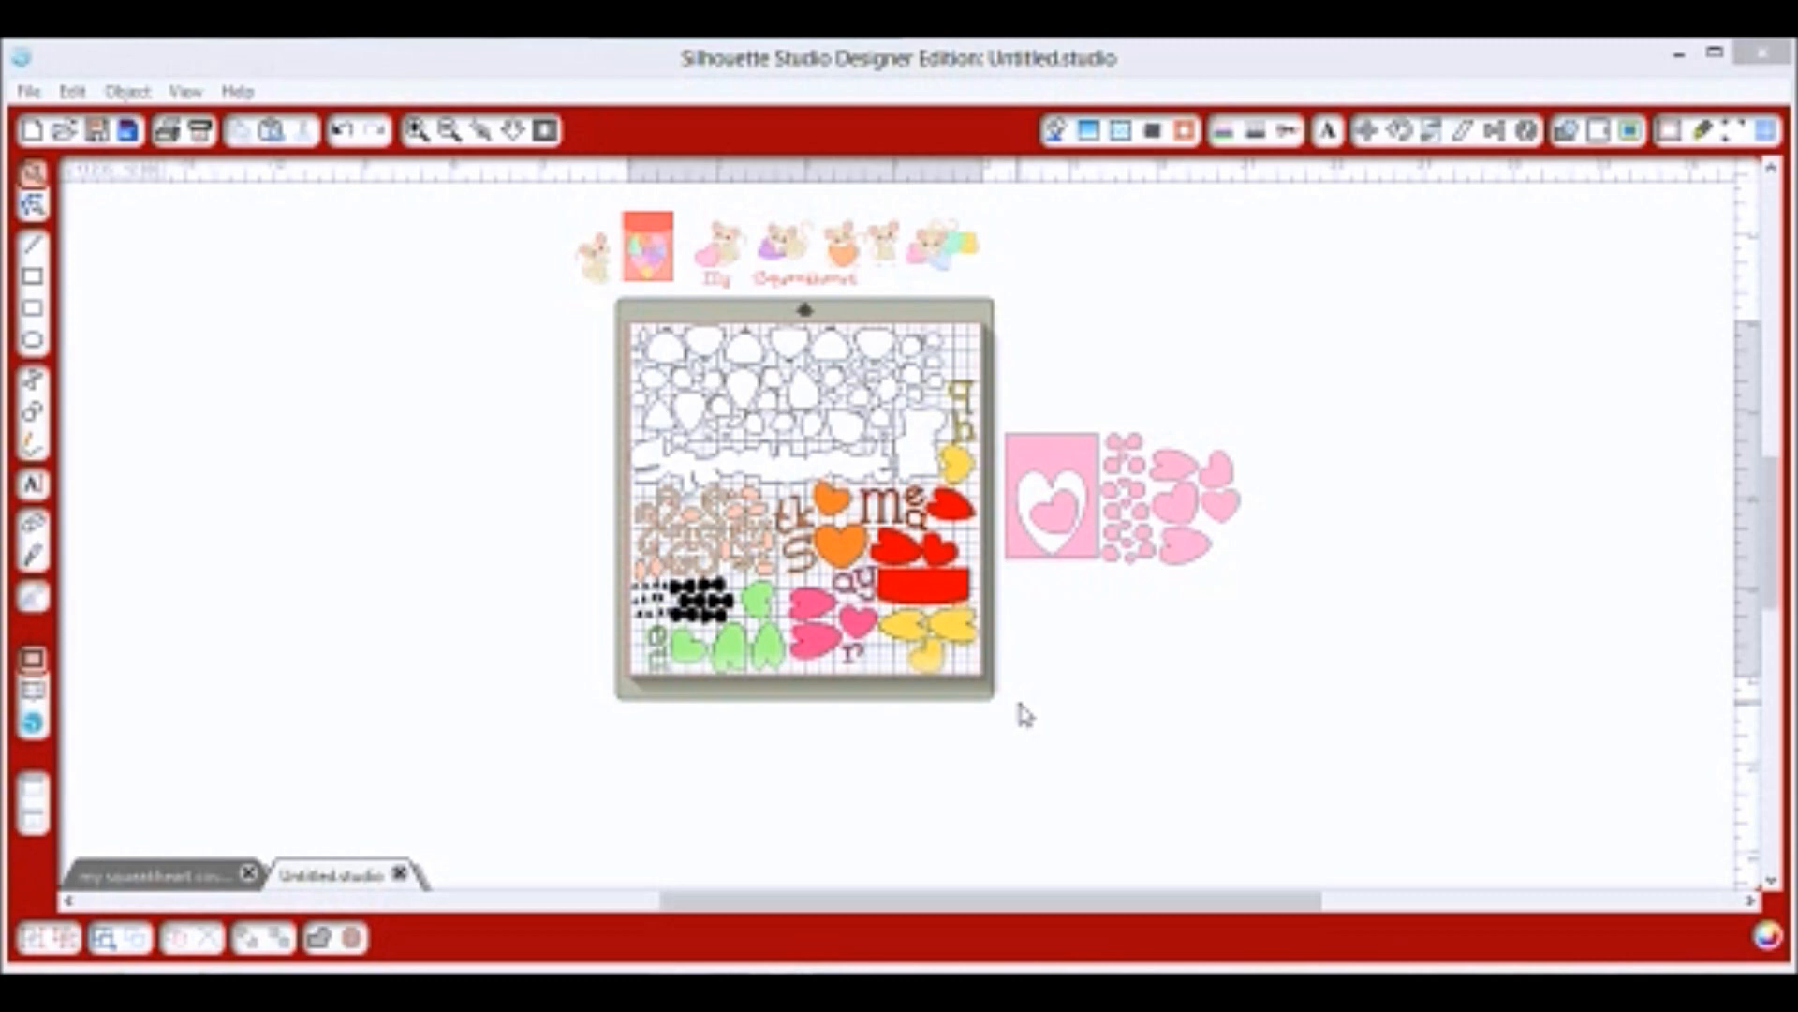
pyautogui.click(417, 130)
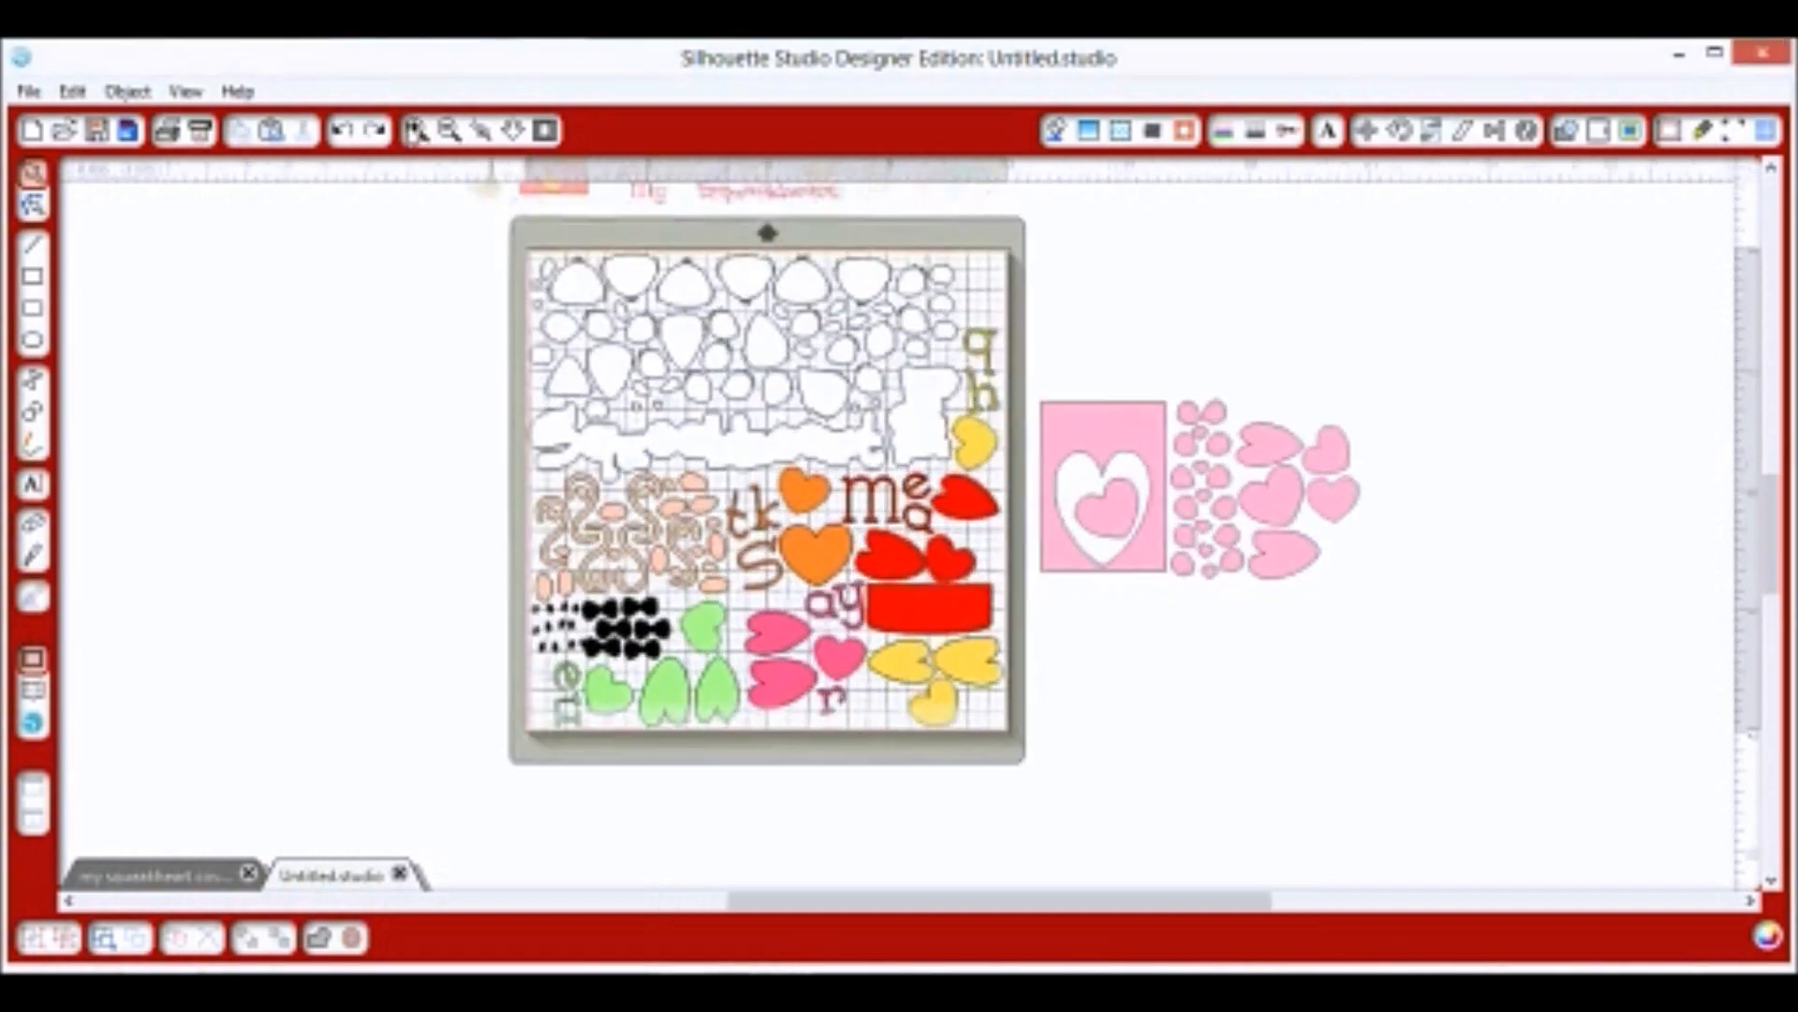
pyautogui.click(417, 130)
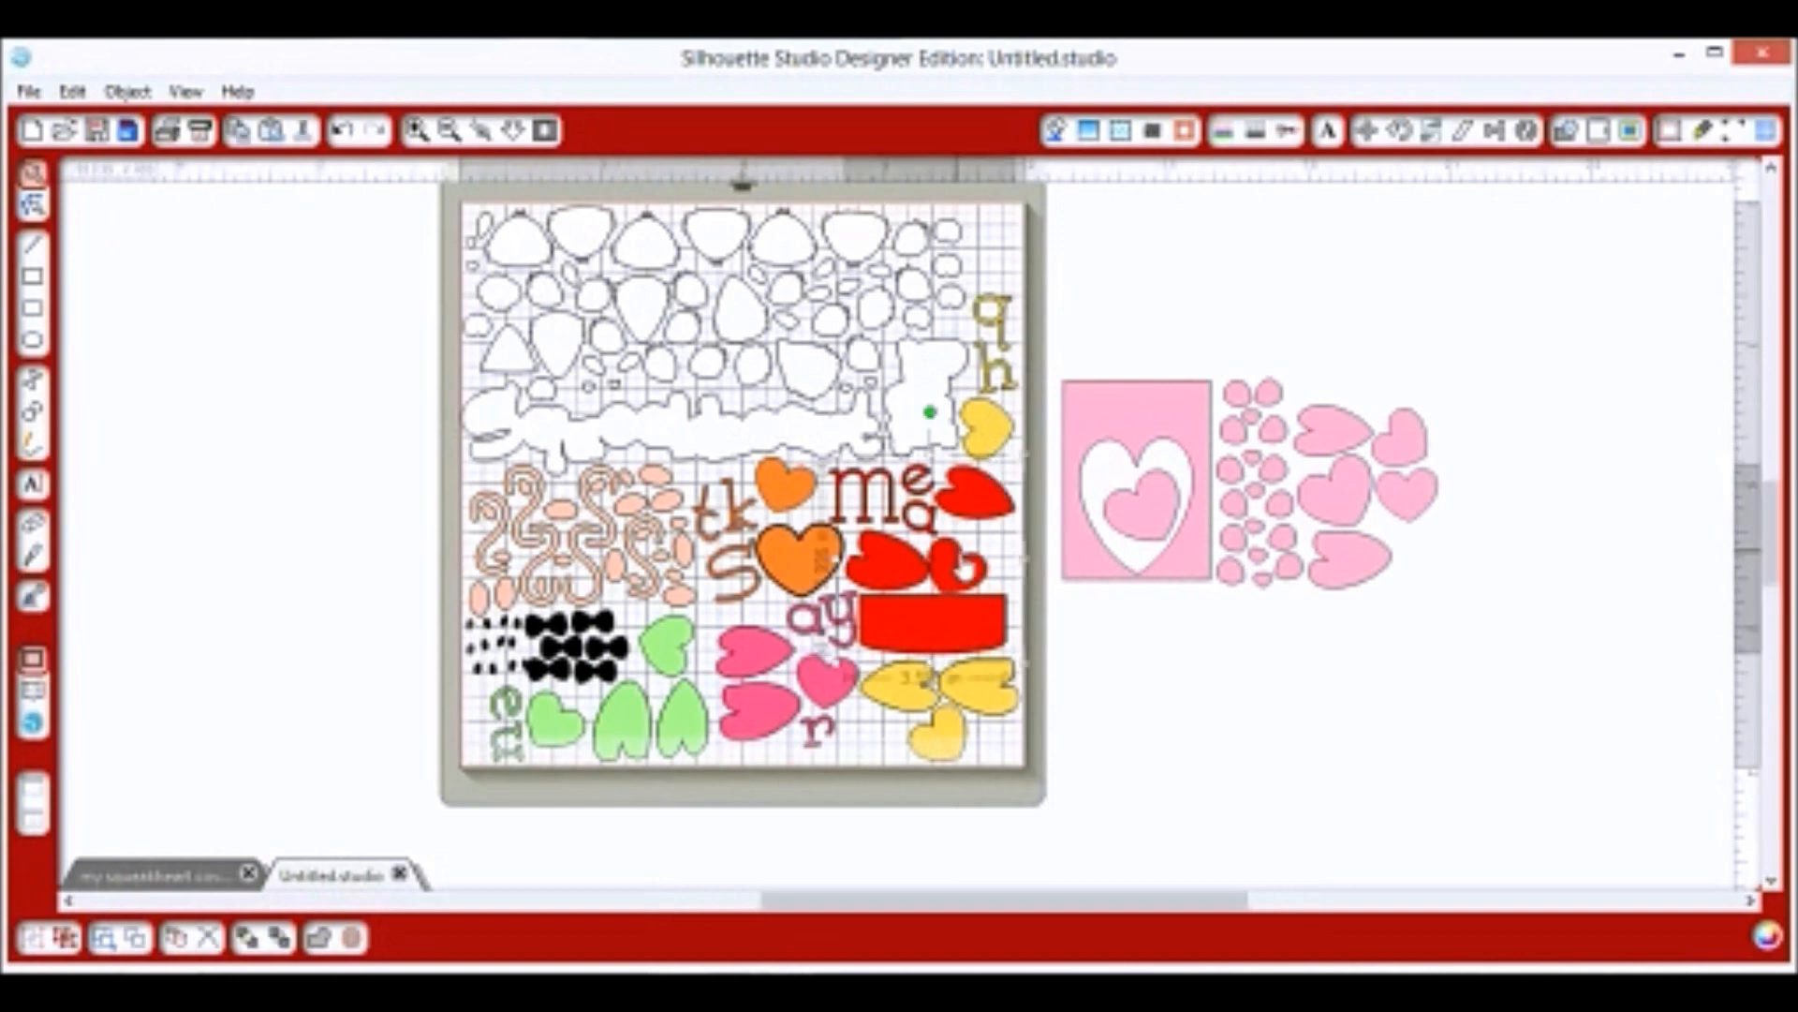
pyautogui.click(956, 562)
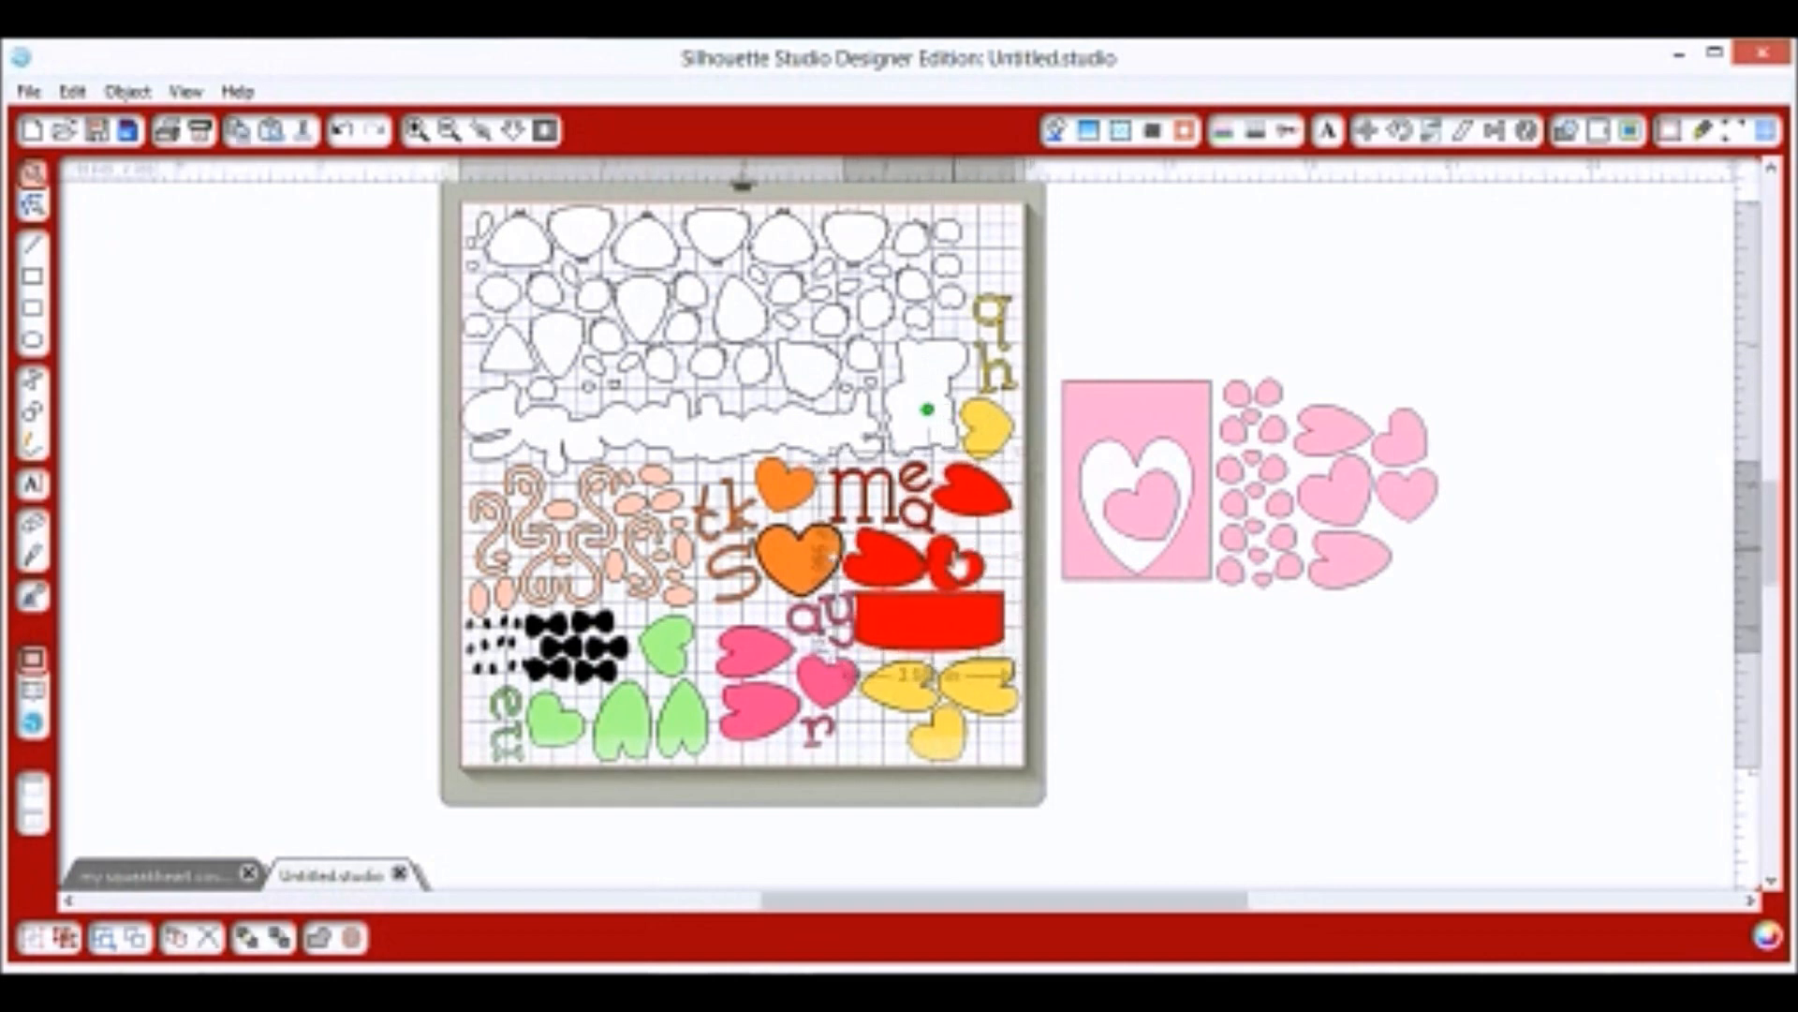
pyautogui.rightClick(955, 562)
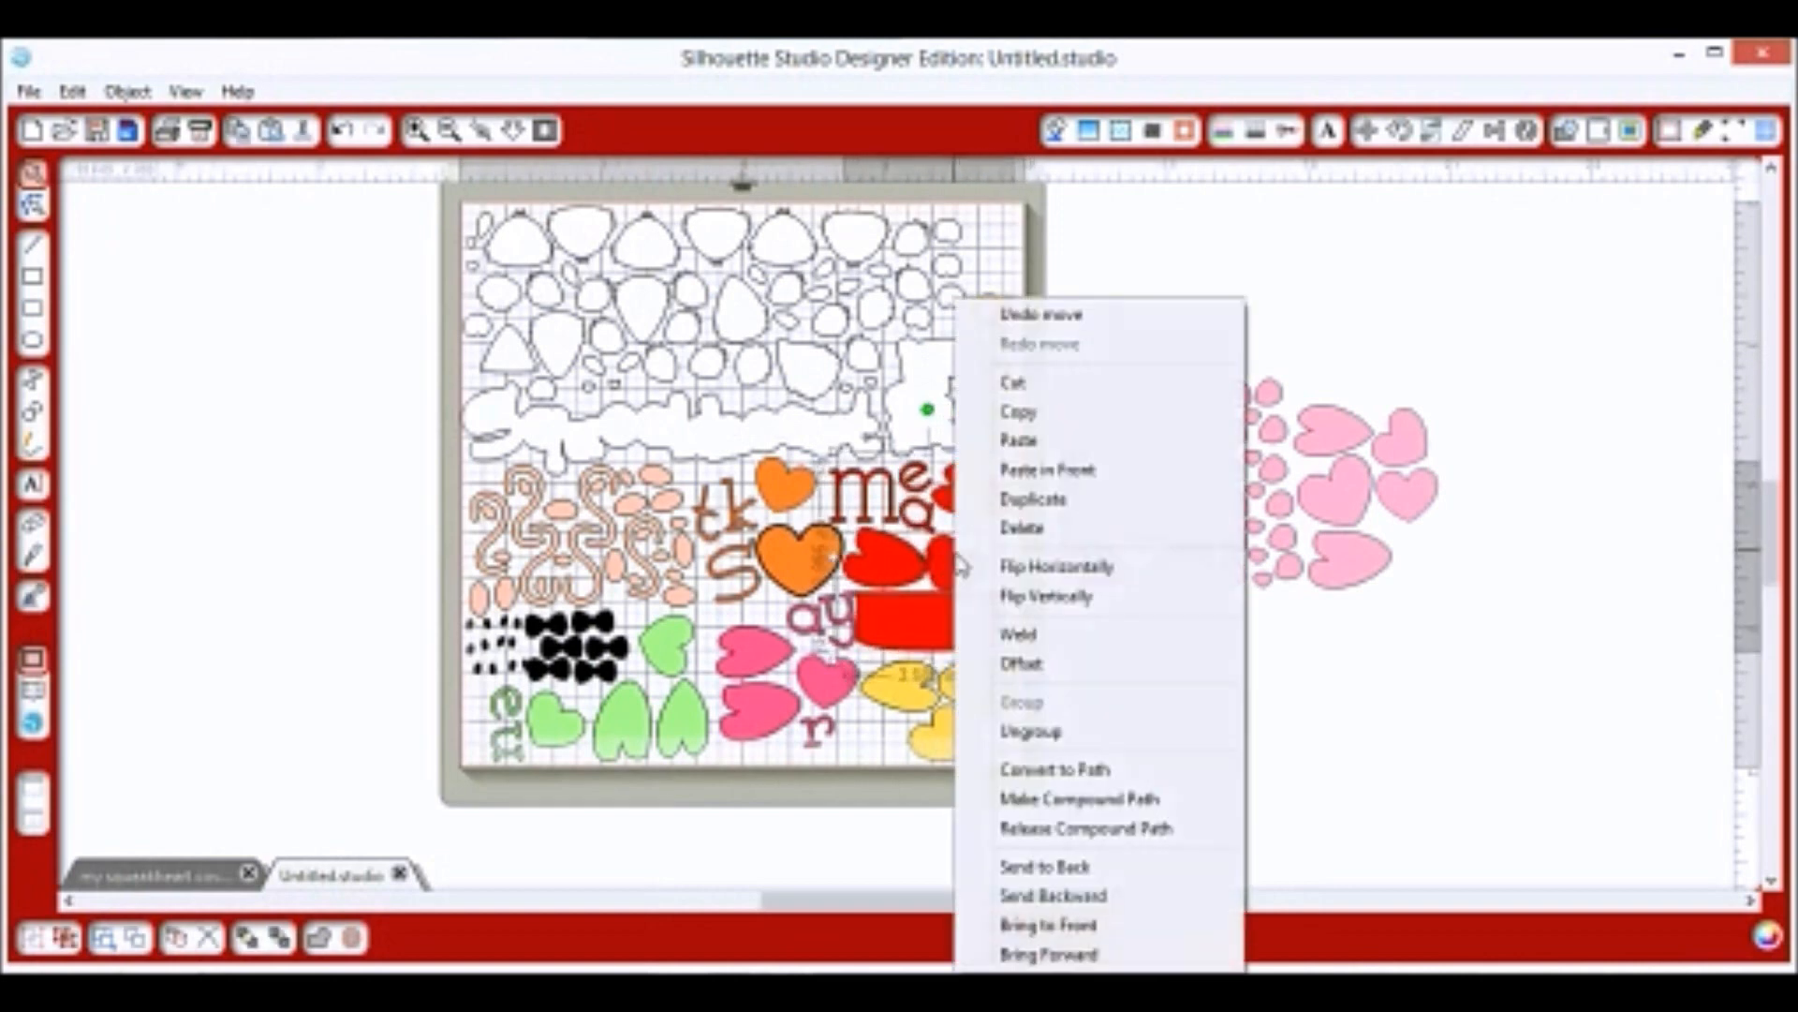
pyautogui.click(1028, 730)
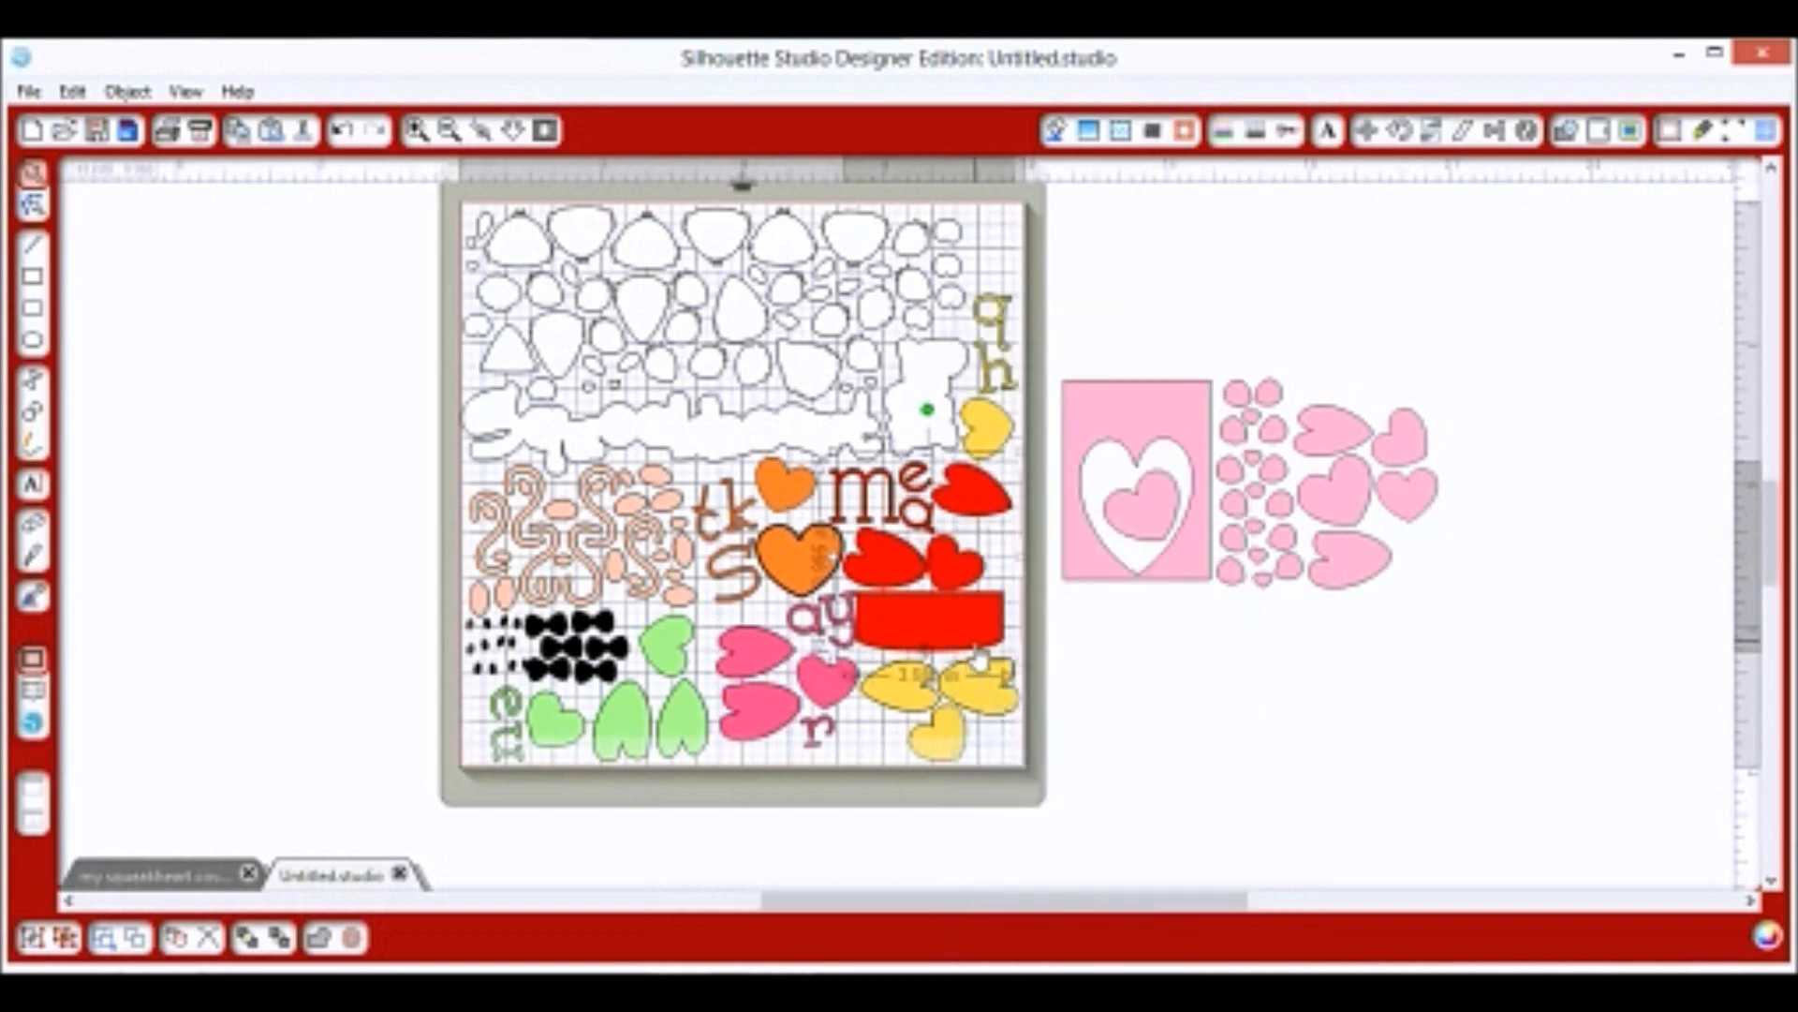
pyautogui.moveTo(979, 658); pyautogui.dragTo(984, 660)
pyautogui.click(1023, 613)
pyautogui.moveTo(982, 582); pyautogui.dragTo(992, 598)
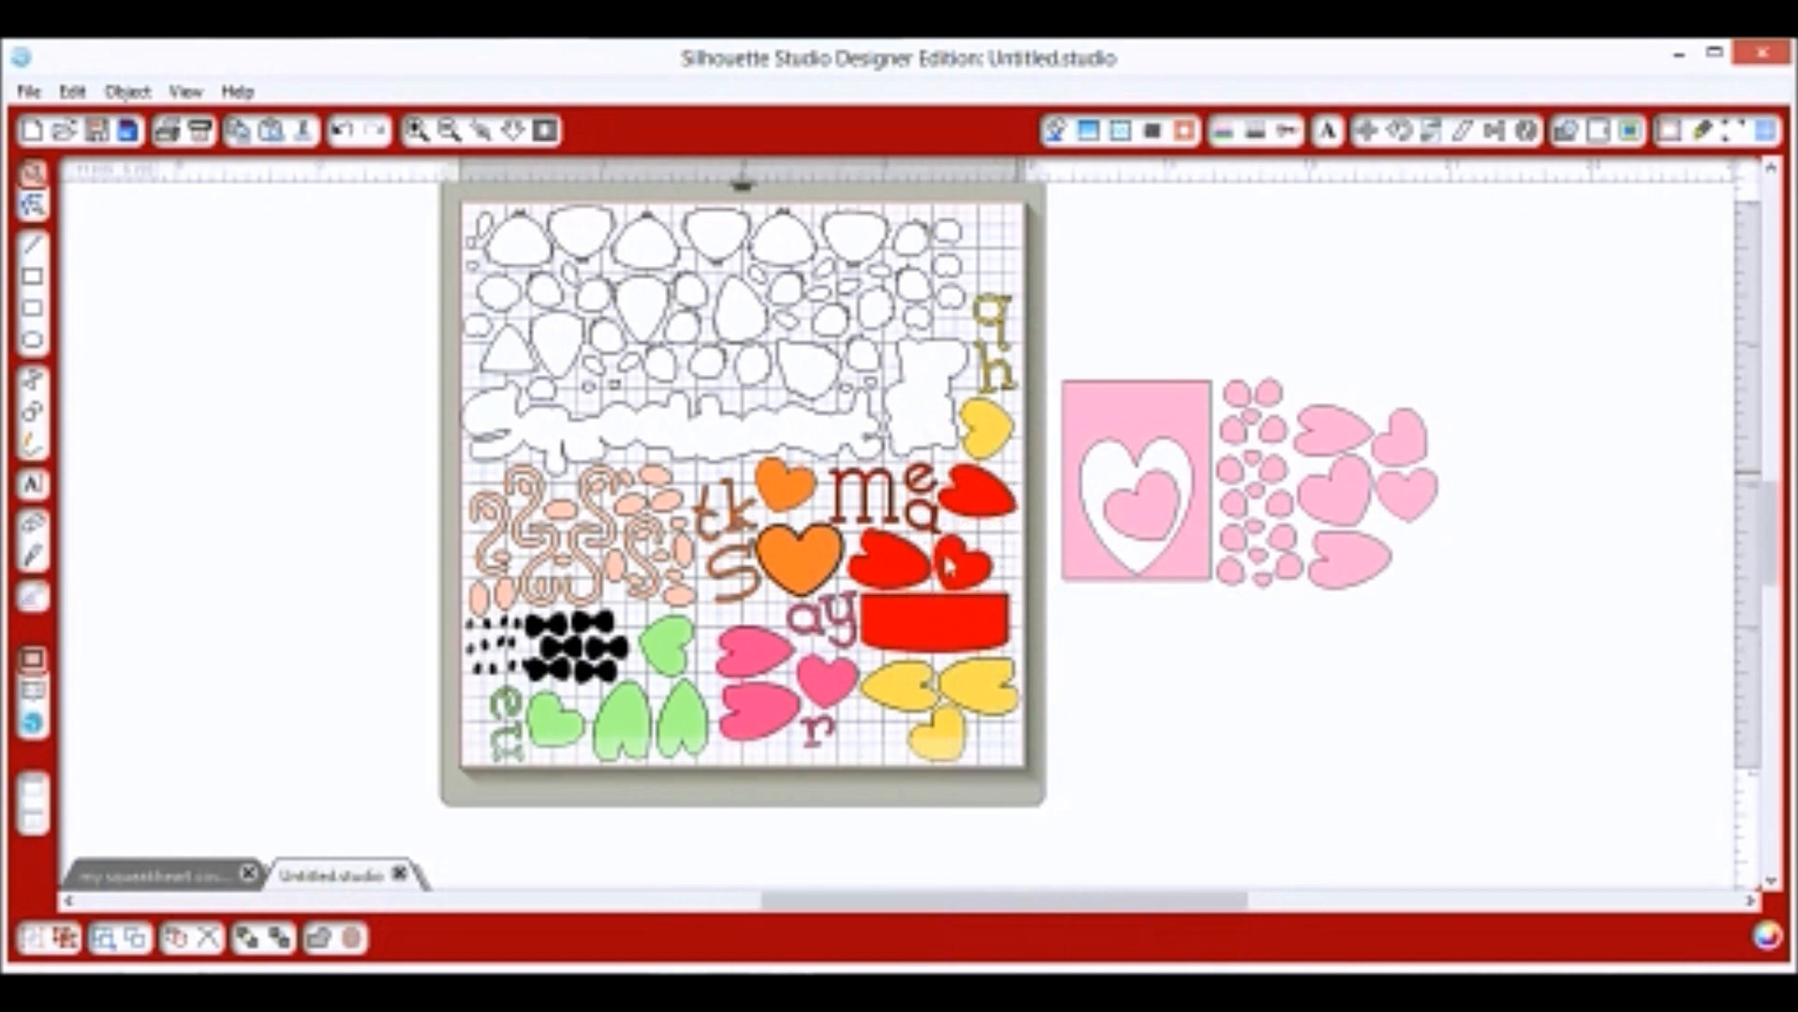
# Group the red rectangle pieces together.
pyautogui.click(908, 605)
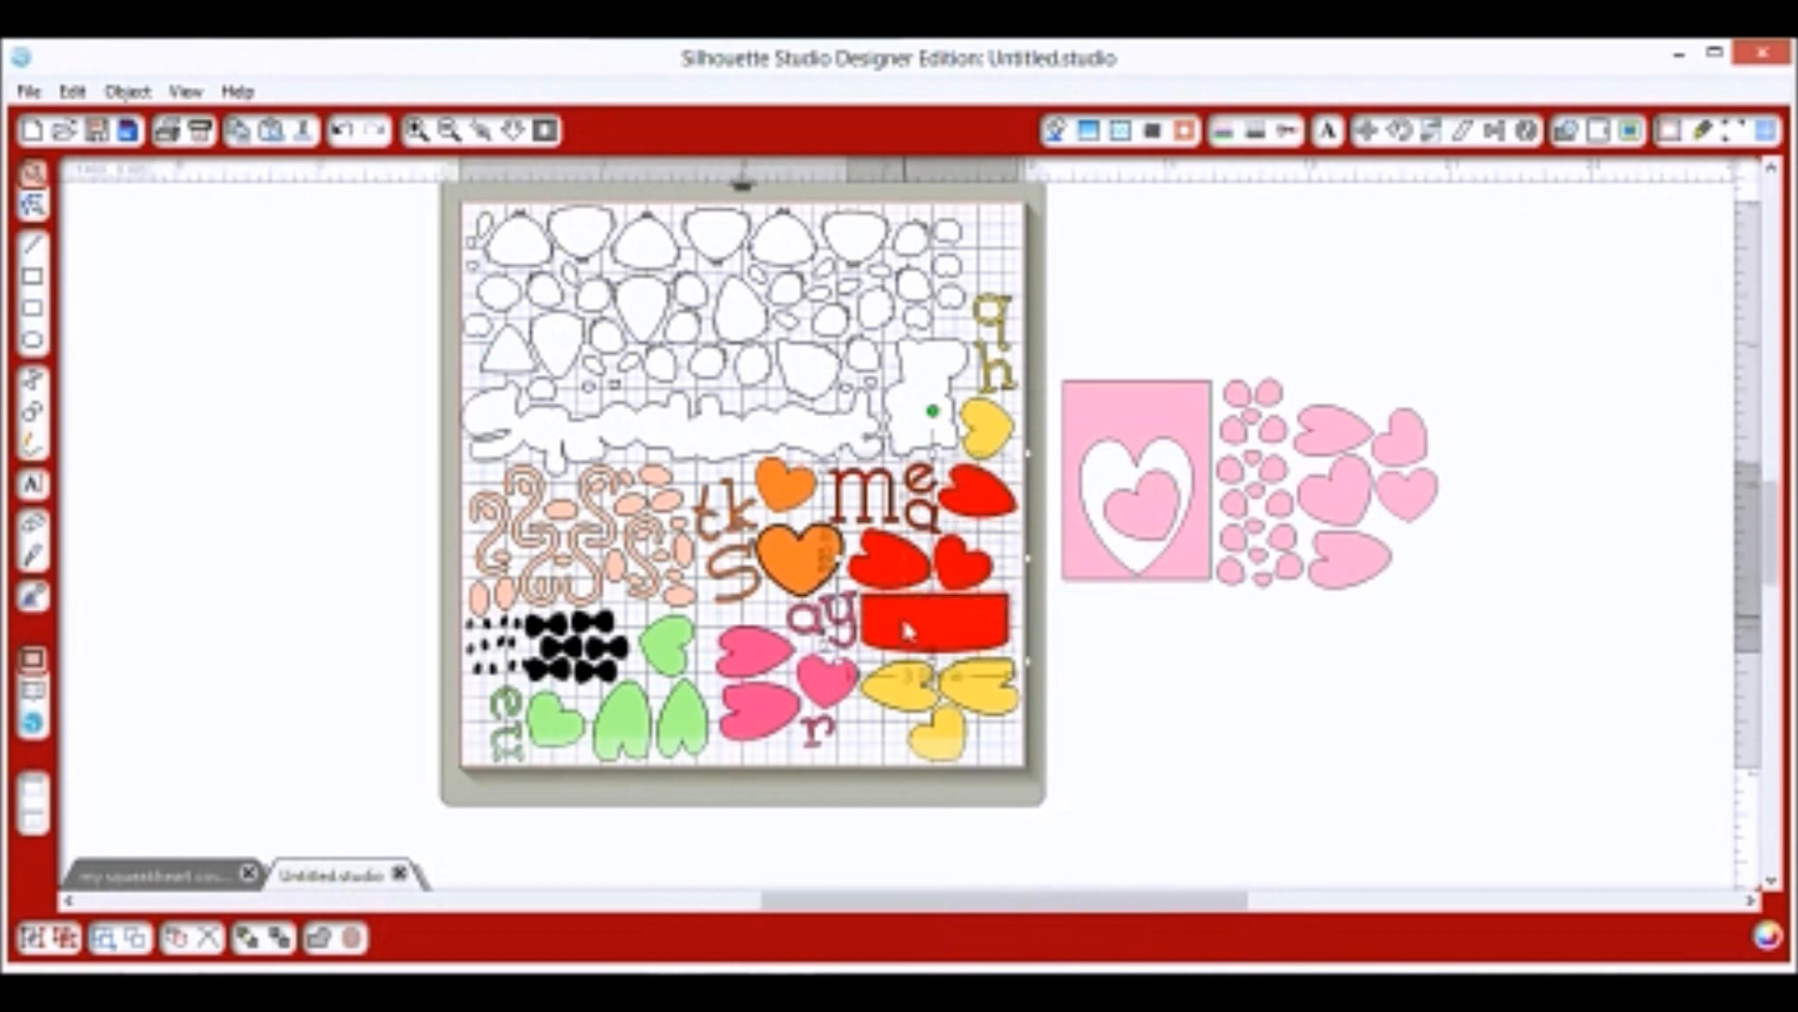
pyautogui.rightClick(903, 619)
pyautogui.click(972, 700)
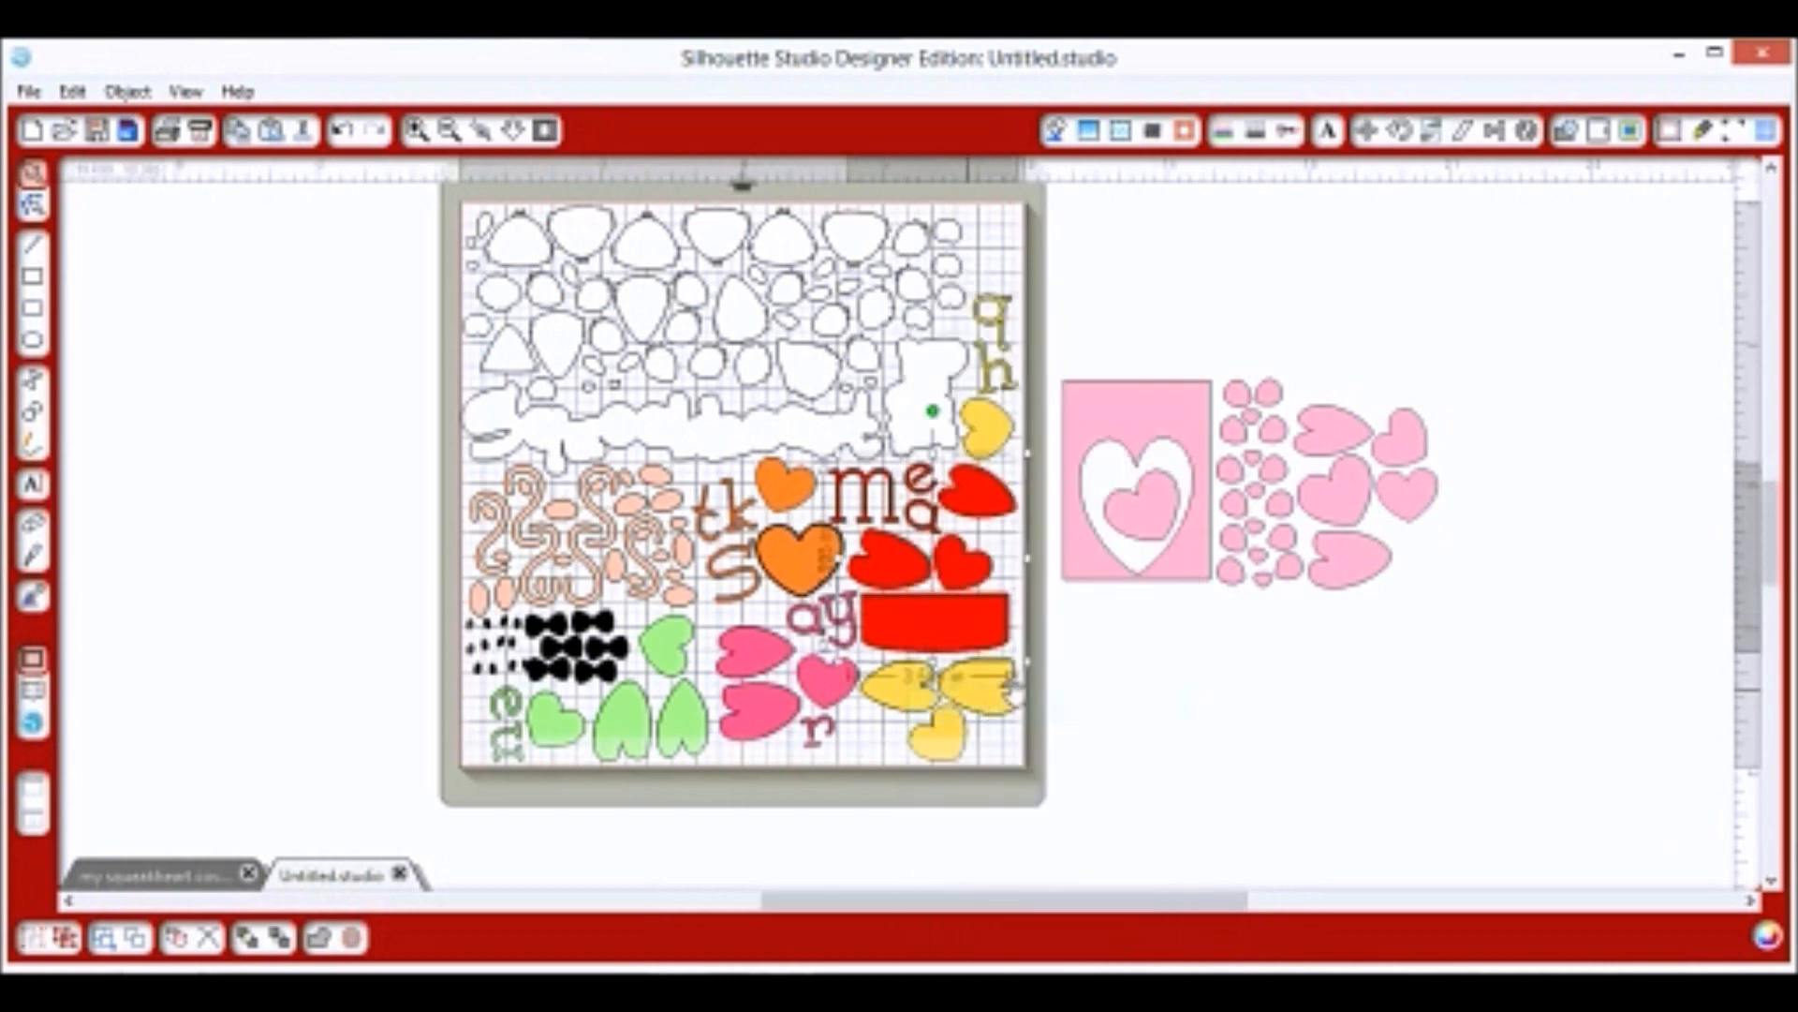
pyautogui.click(1080, 657)
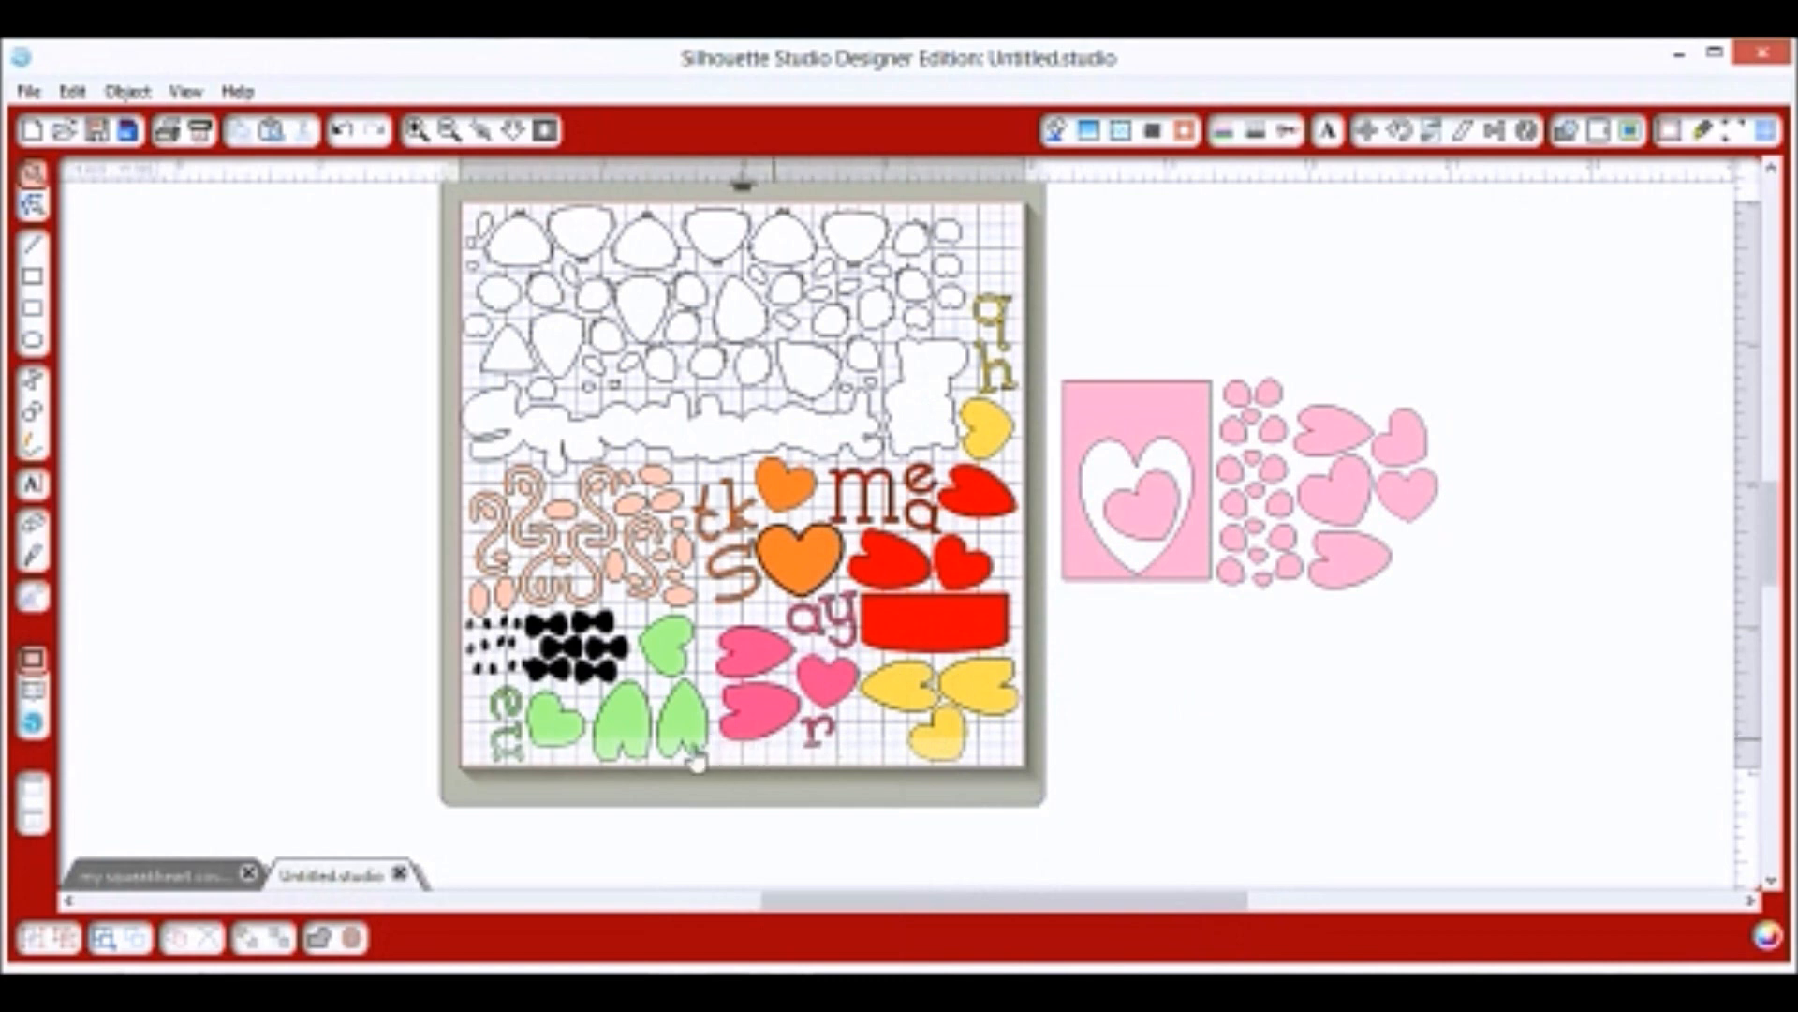
# Ungroup the green shapes and shift the black bows slightly right.
pyautogui.click(524, 675)
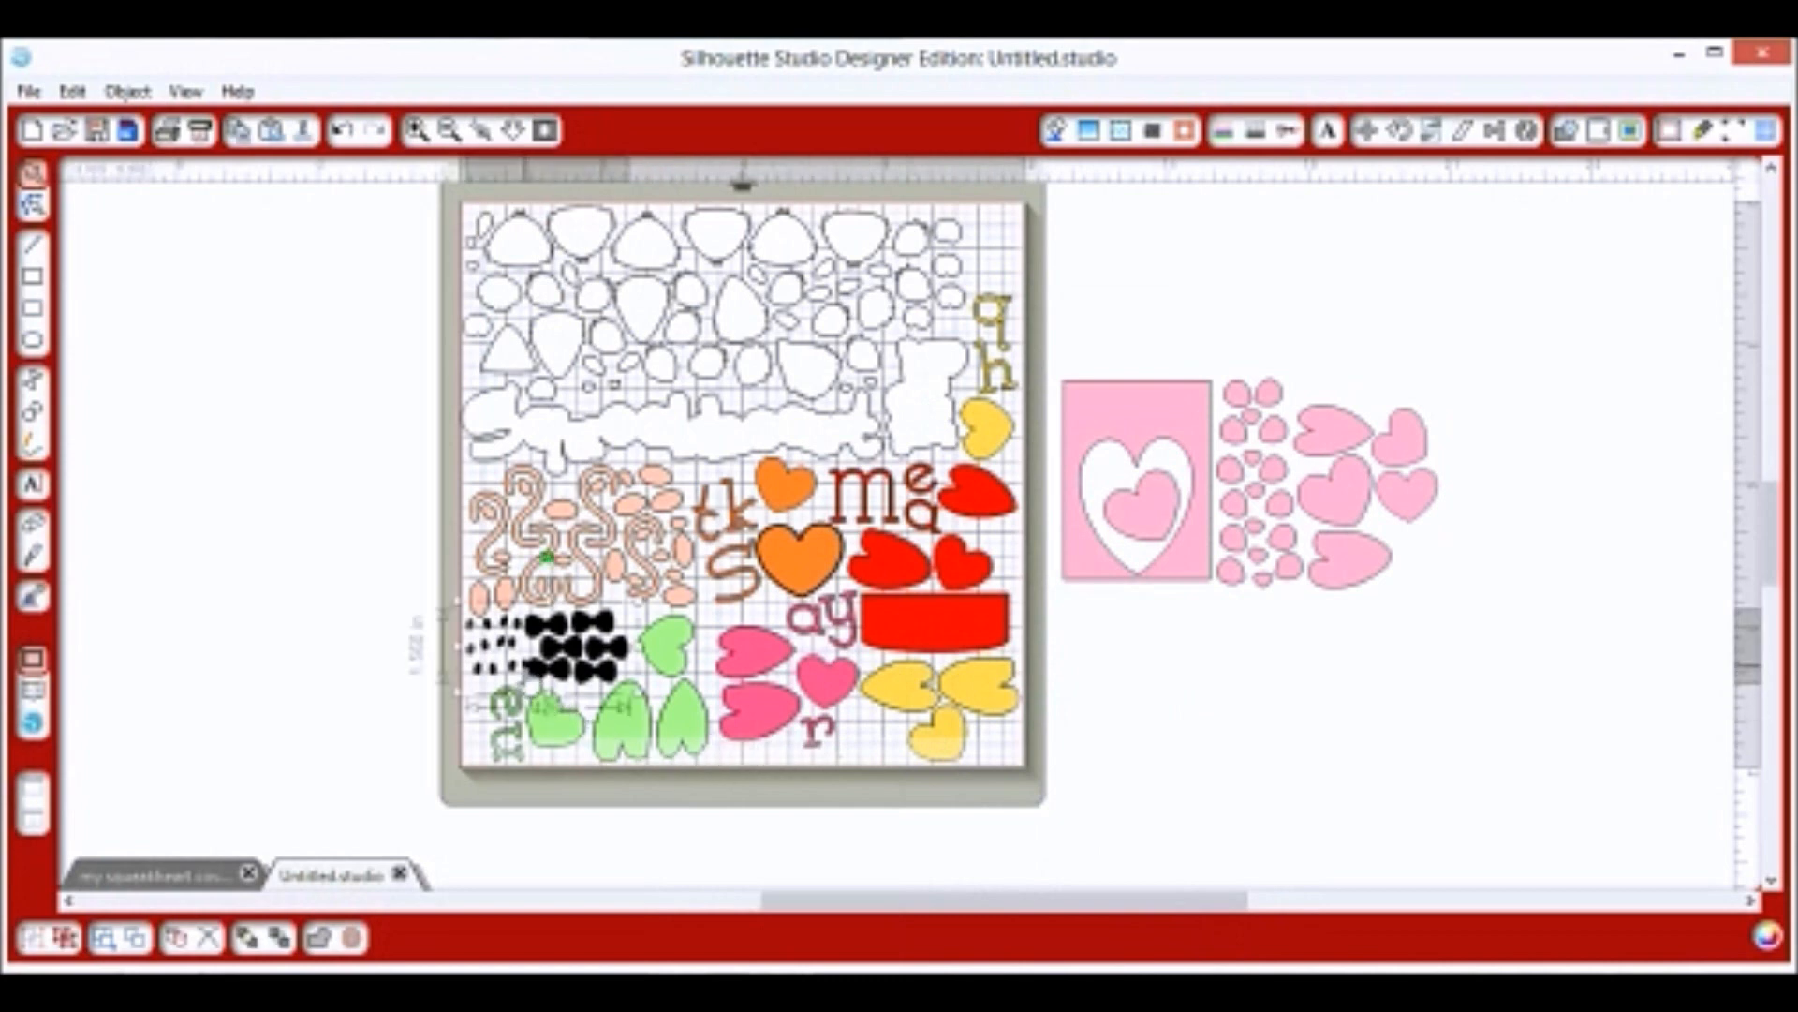
pyautogui.rightClick(523, 681)
pyautogui.click(592, 730)
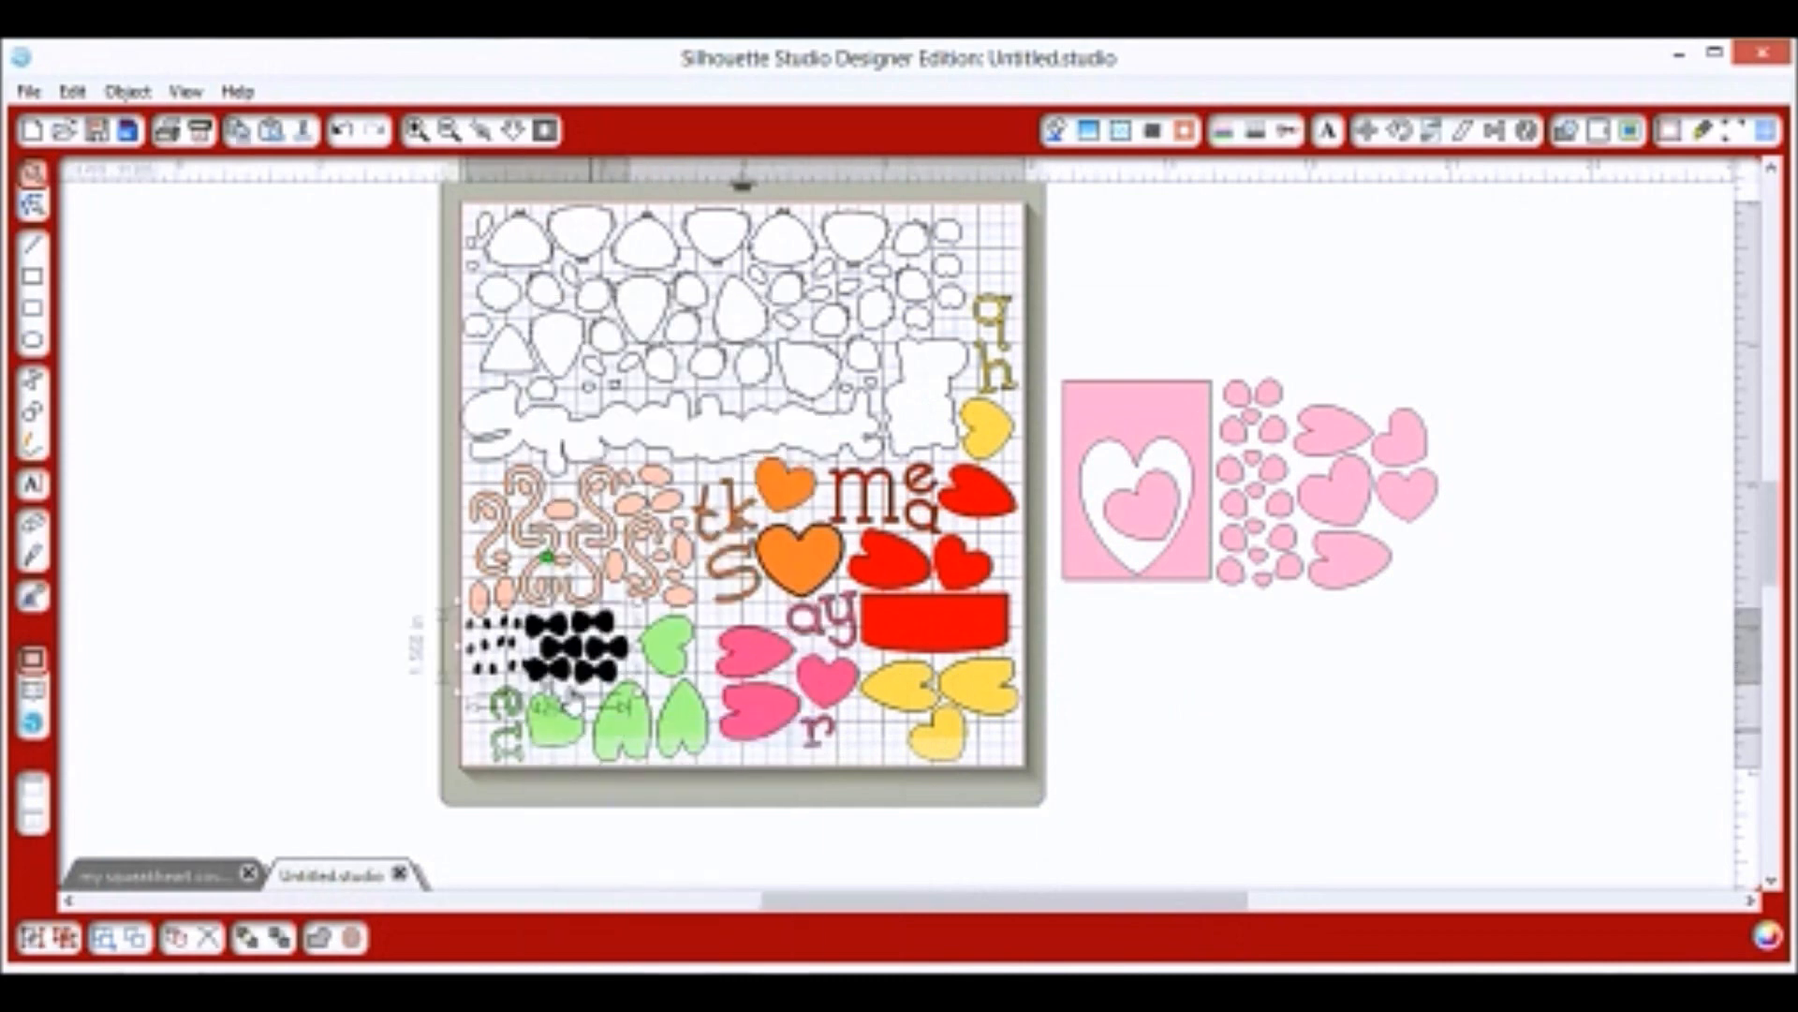
pyautogui.click(526, 688)
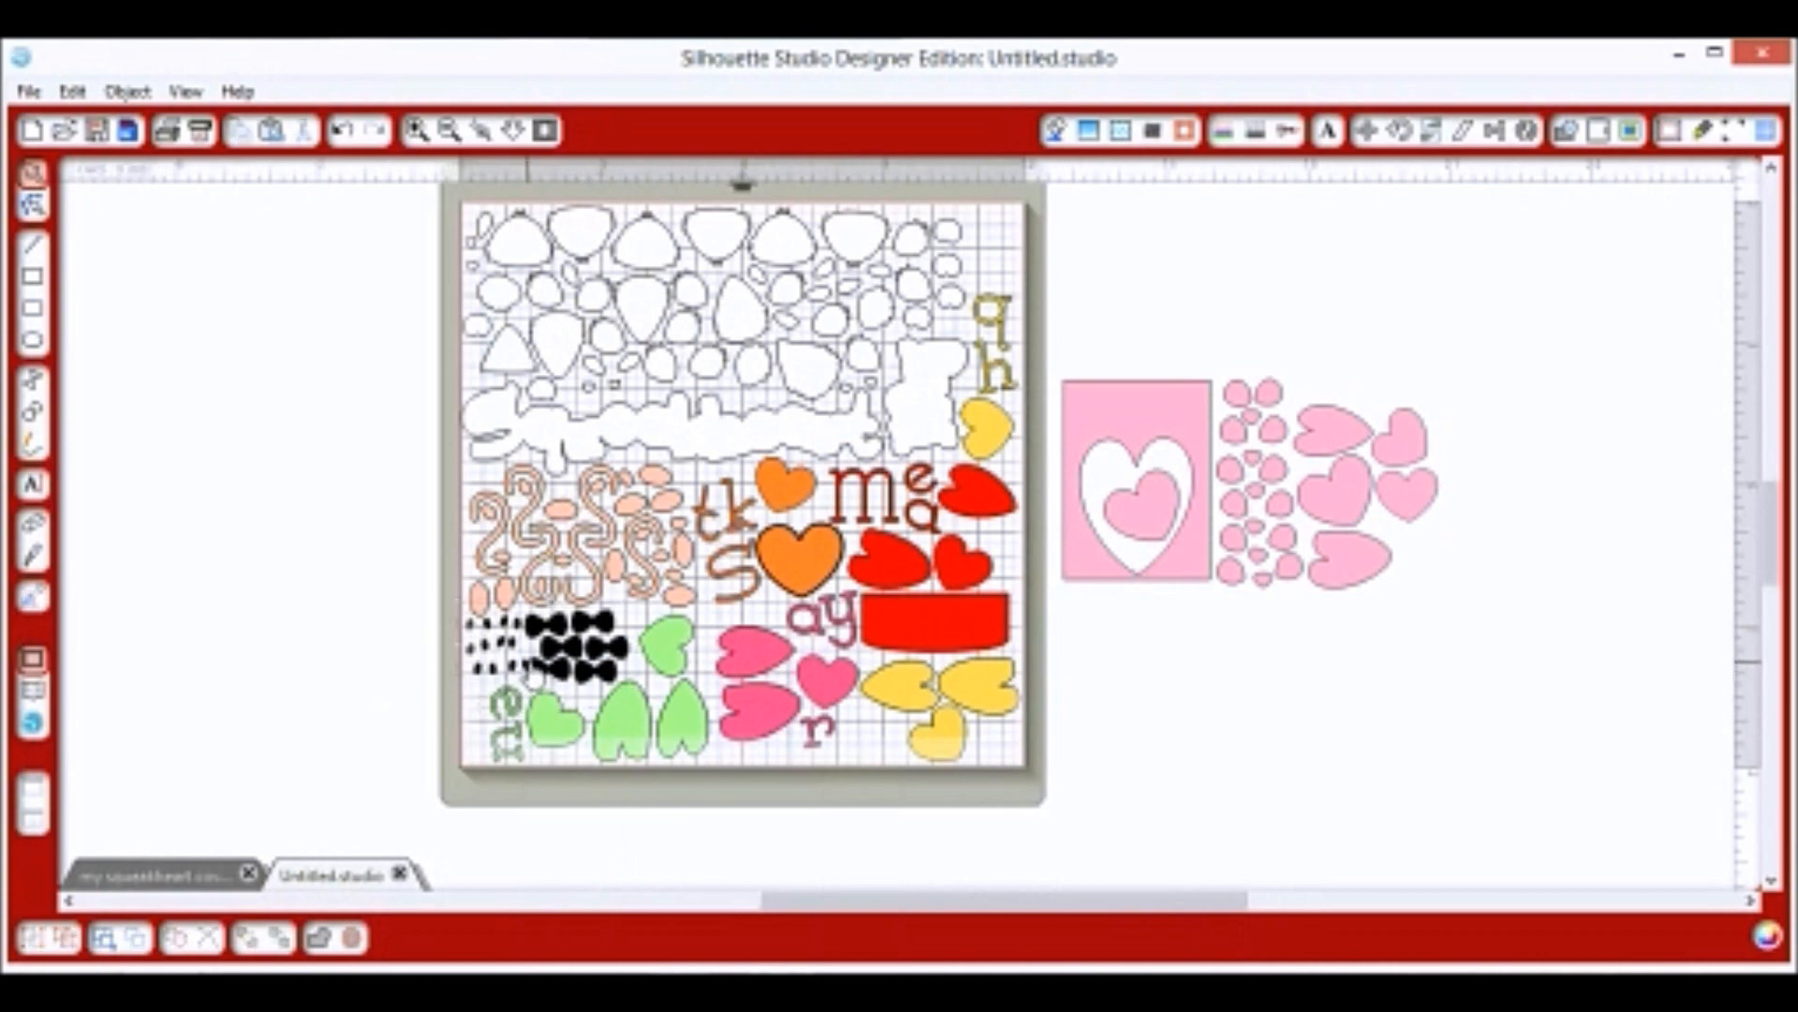
pyautogui.click(521, 667)
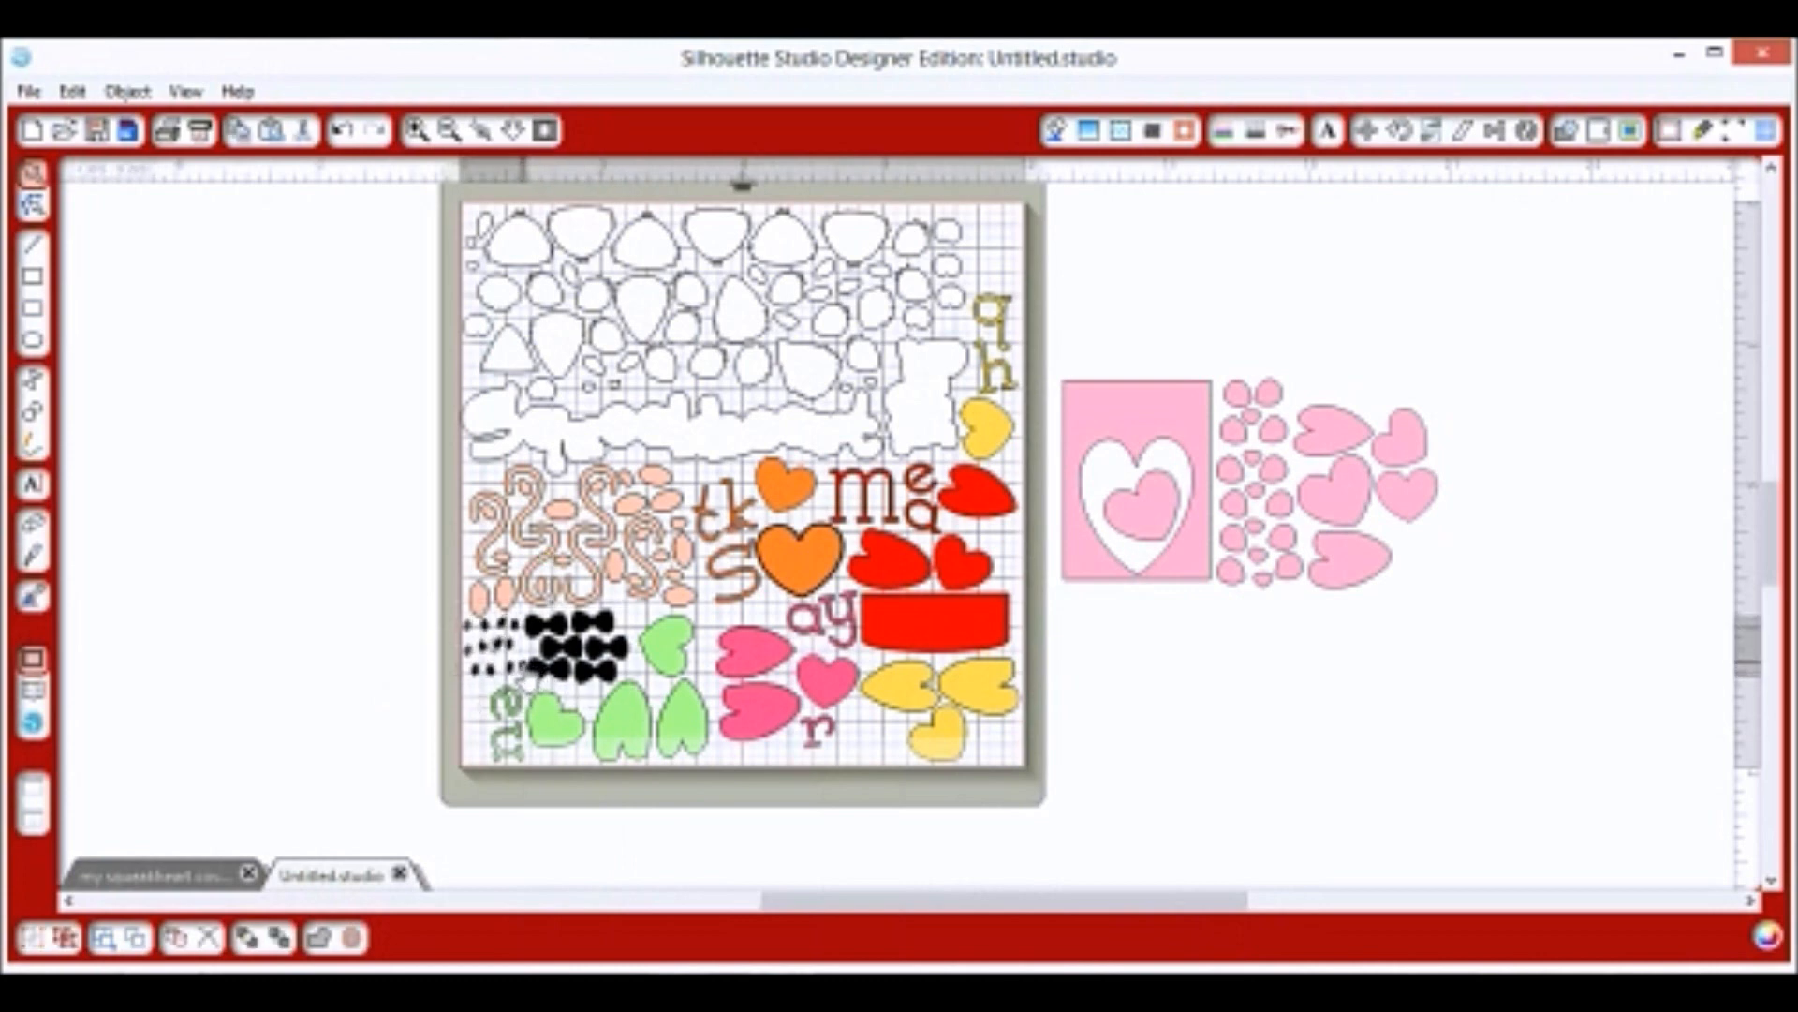
pyautogui.moveTo(562, 686); pyautogui.dragTo(566, 686)
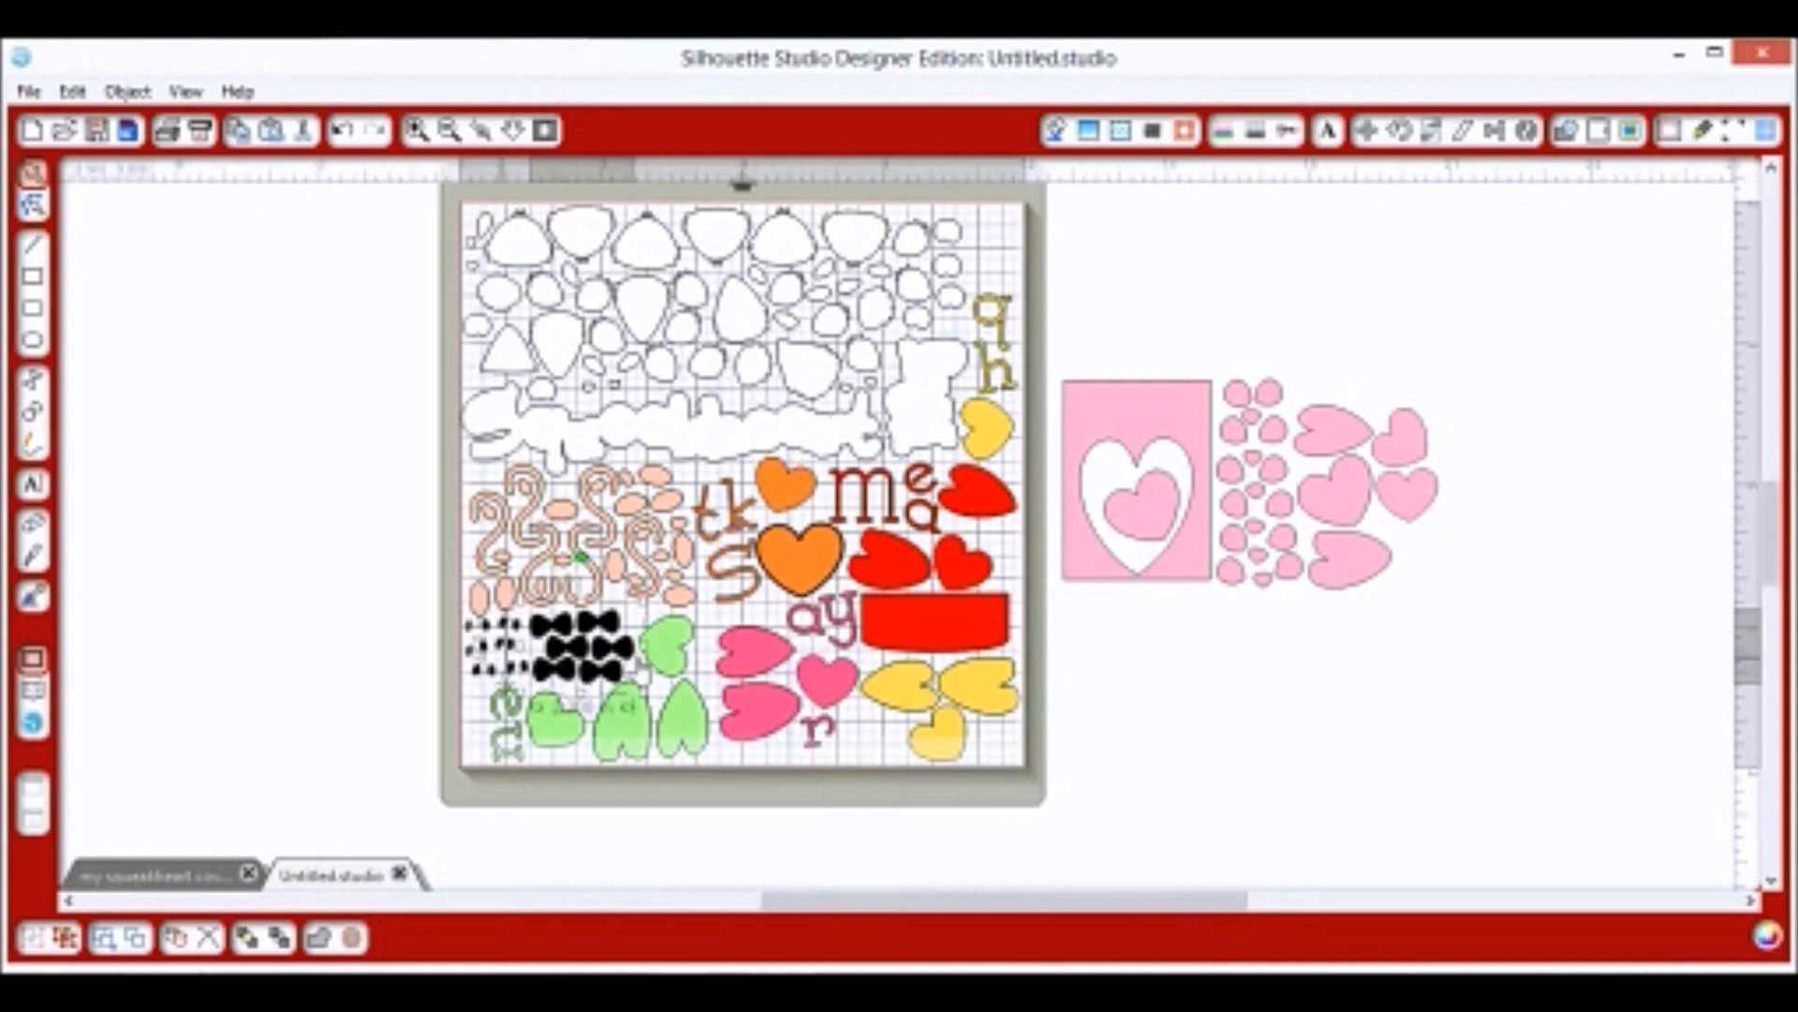
pyautogui.moveTo(456, 618); pyautogui.dragTo(552, 626)
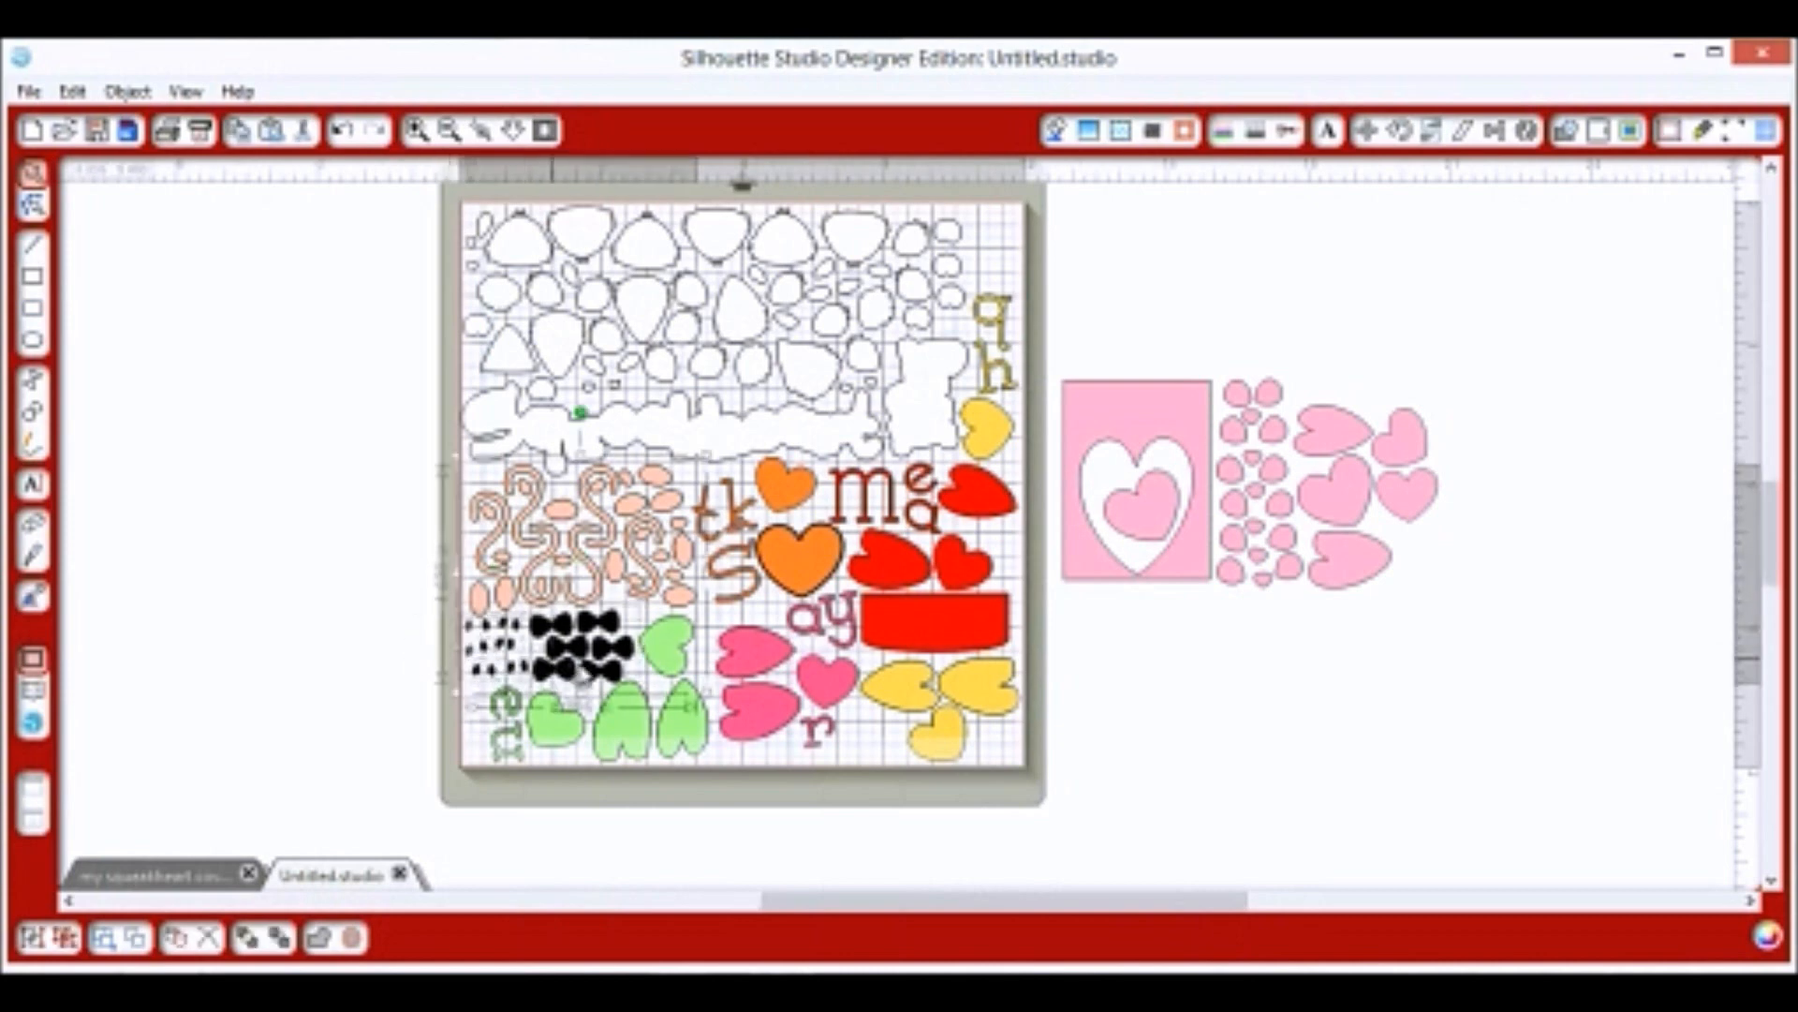
pyautogui.click(555, 648)
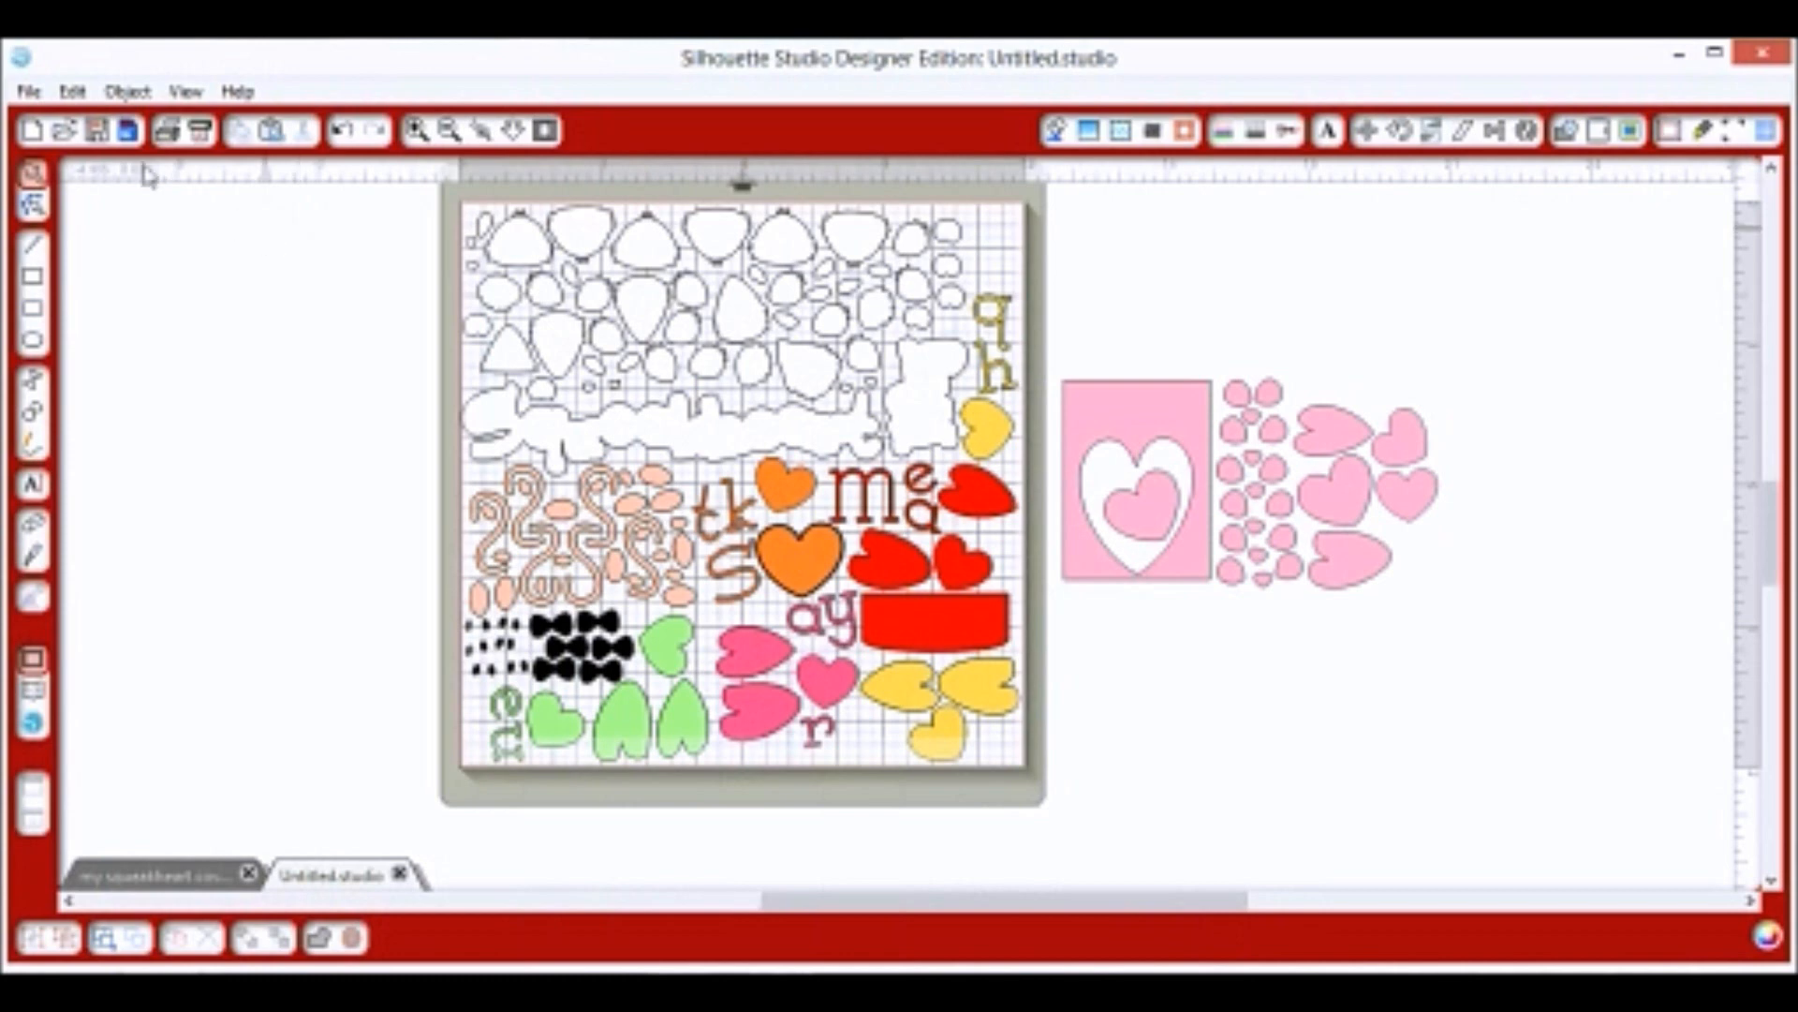
# Open the Send to Silhouette panel and enable Cutting Mat in the cut settings.
pyautogui.click(29, 92)
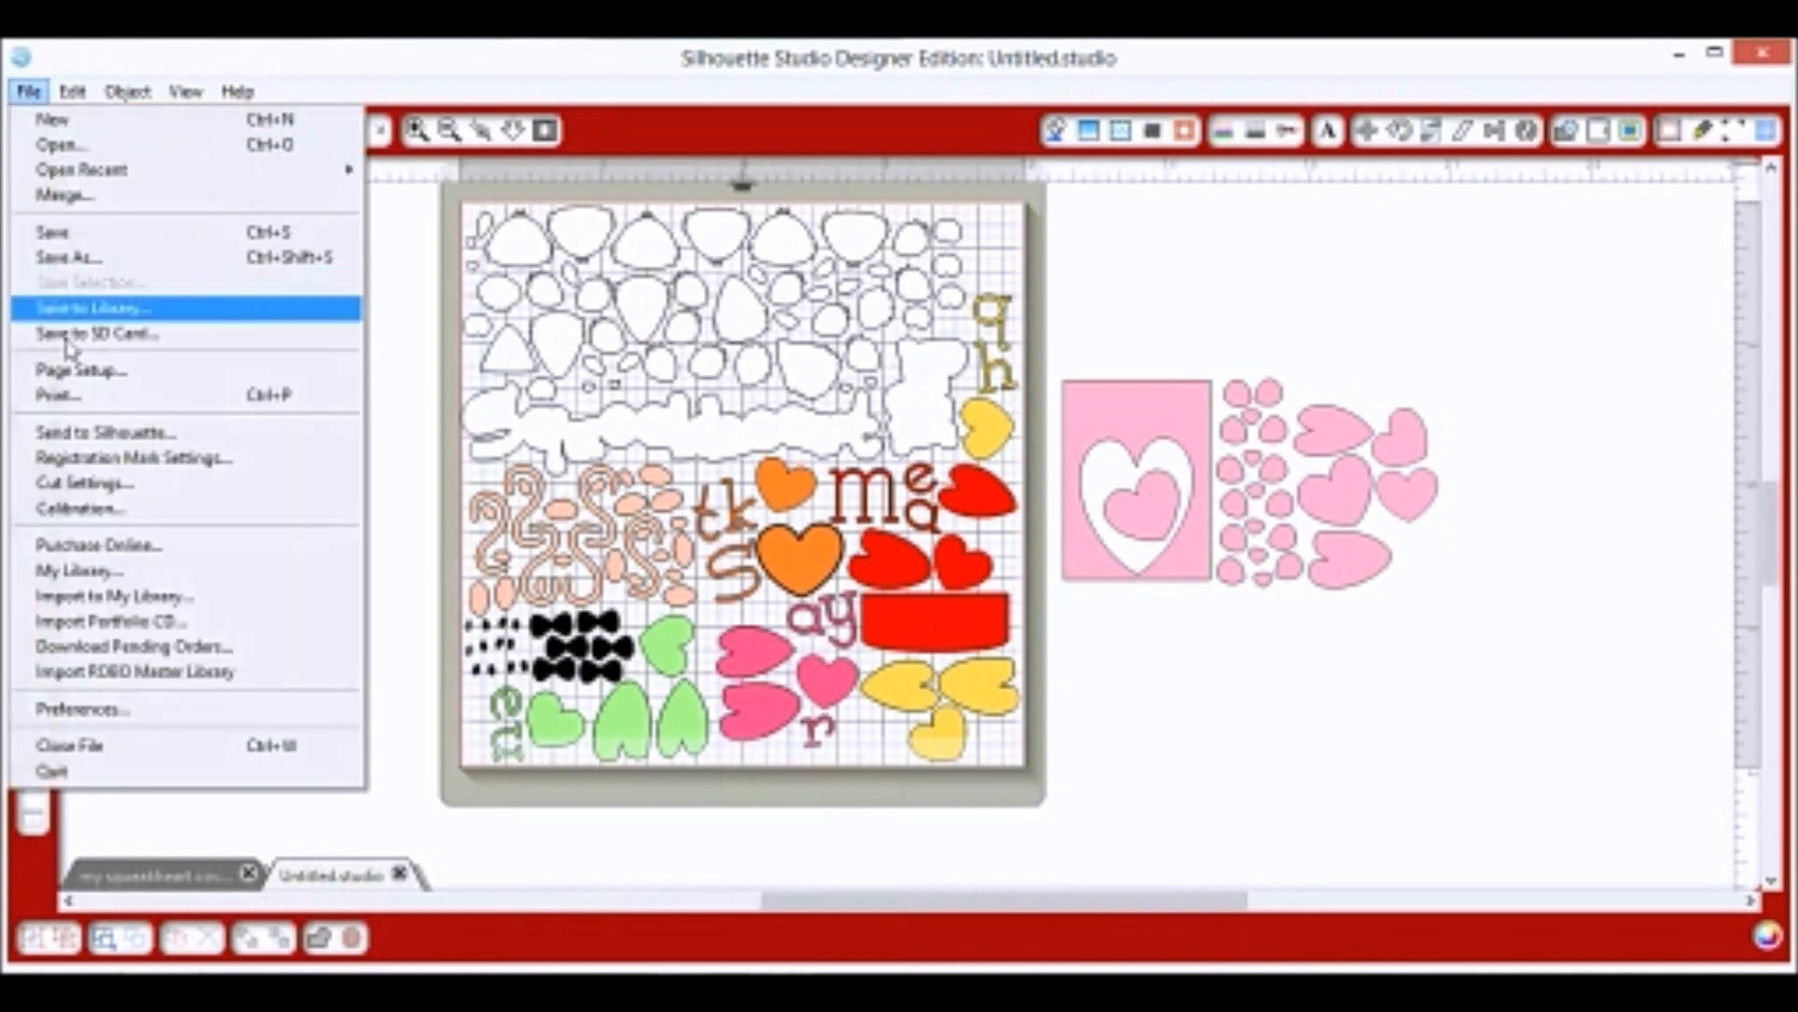
pyautogui.click(86, 436)
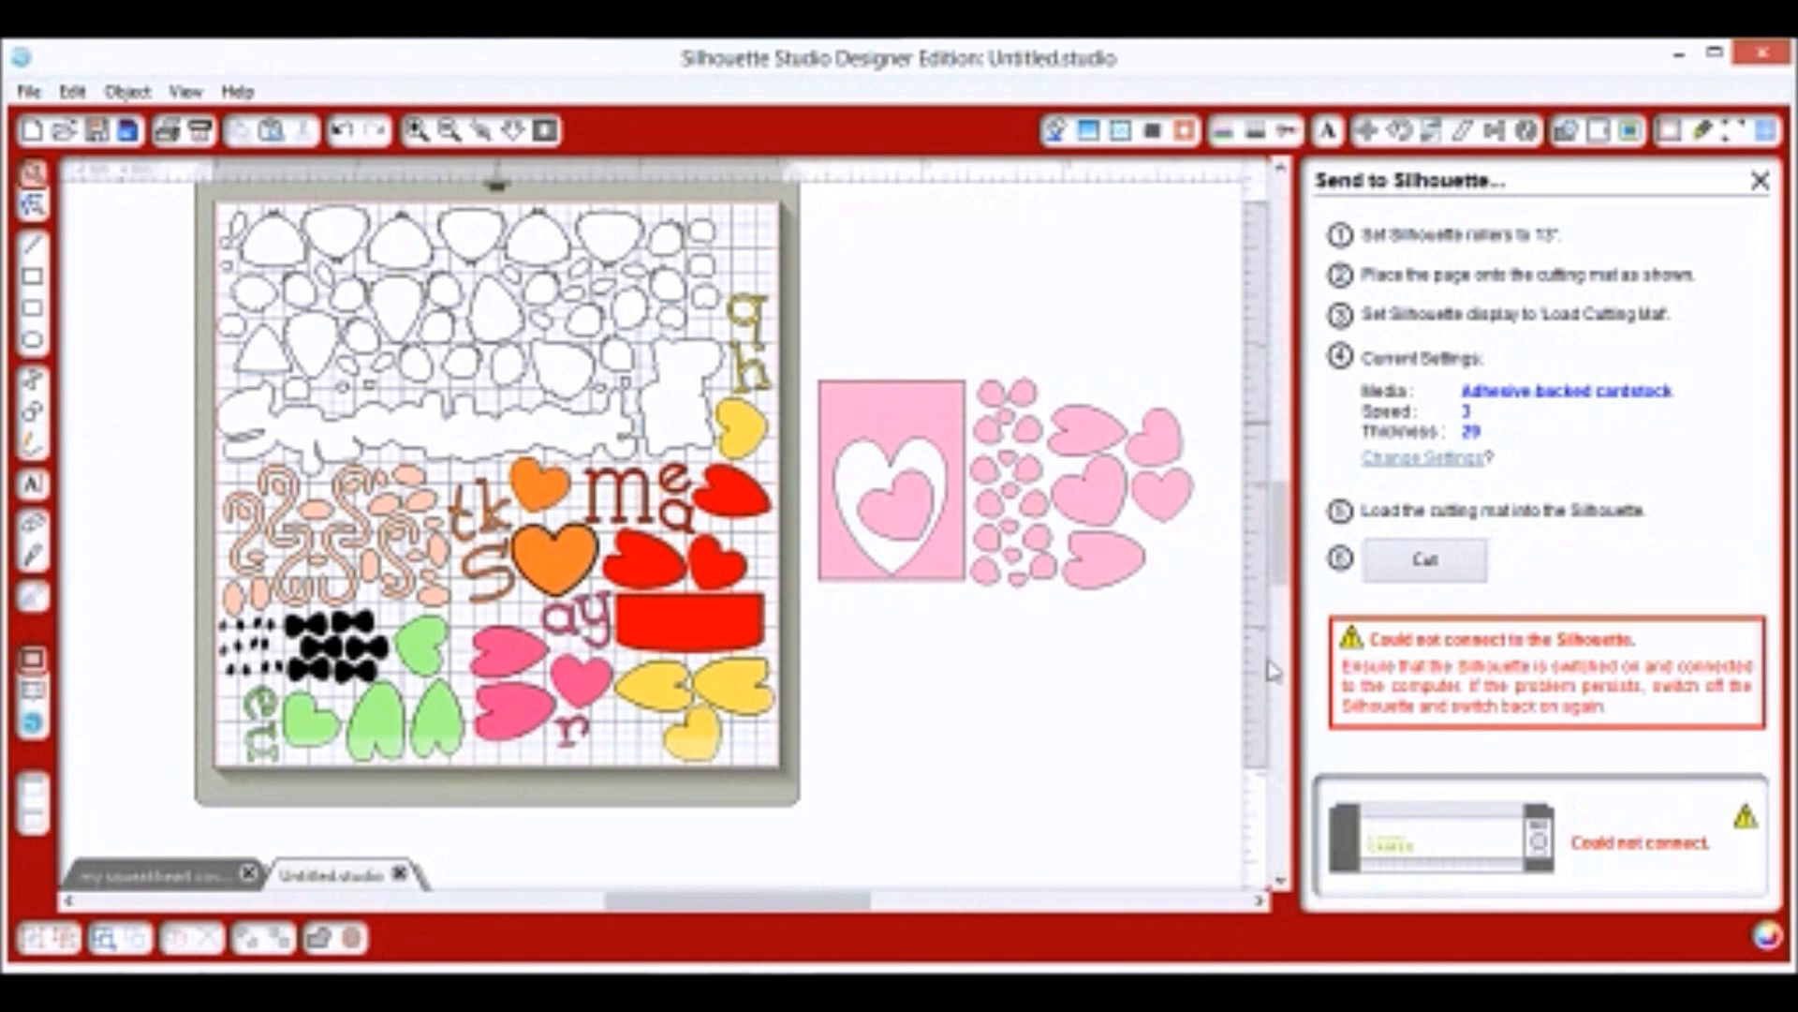
pyautogui.hotkey('ctrl', 'z')
pyautogui.hotkey('ctrl', 'y')
pyautogui.click(1469, 456)
pyautogui.click(1554, 451)
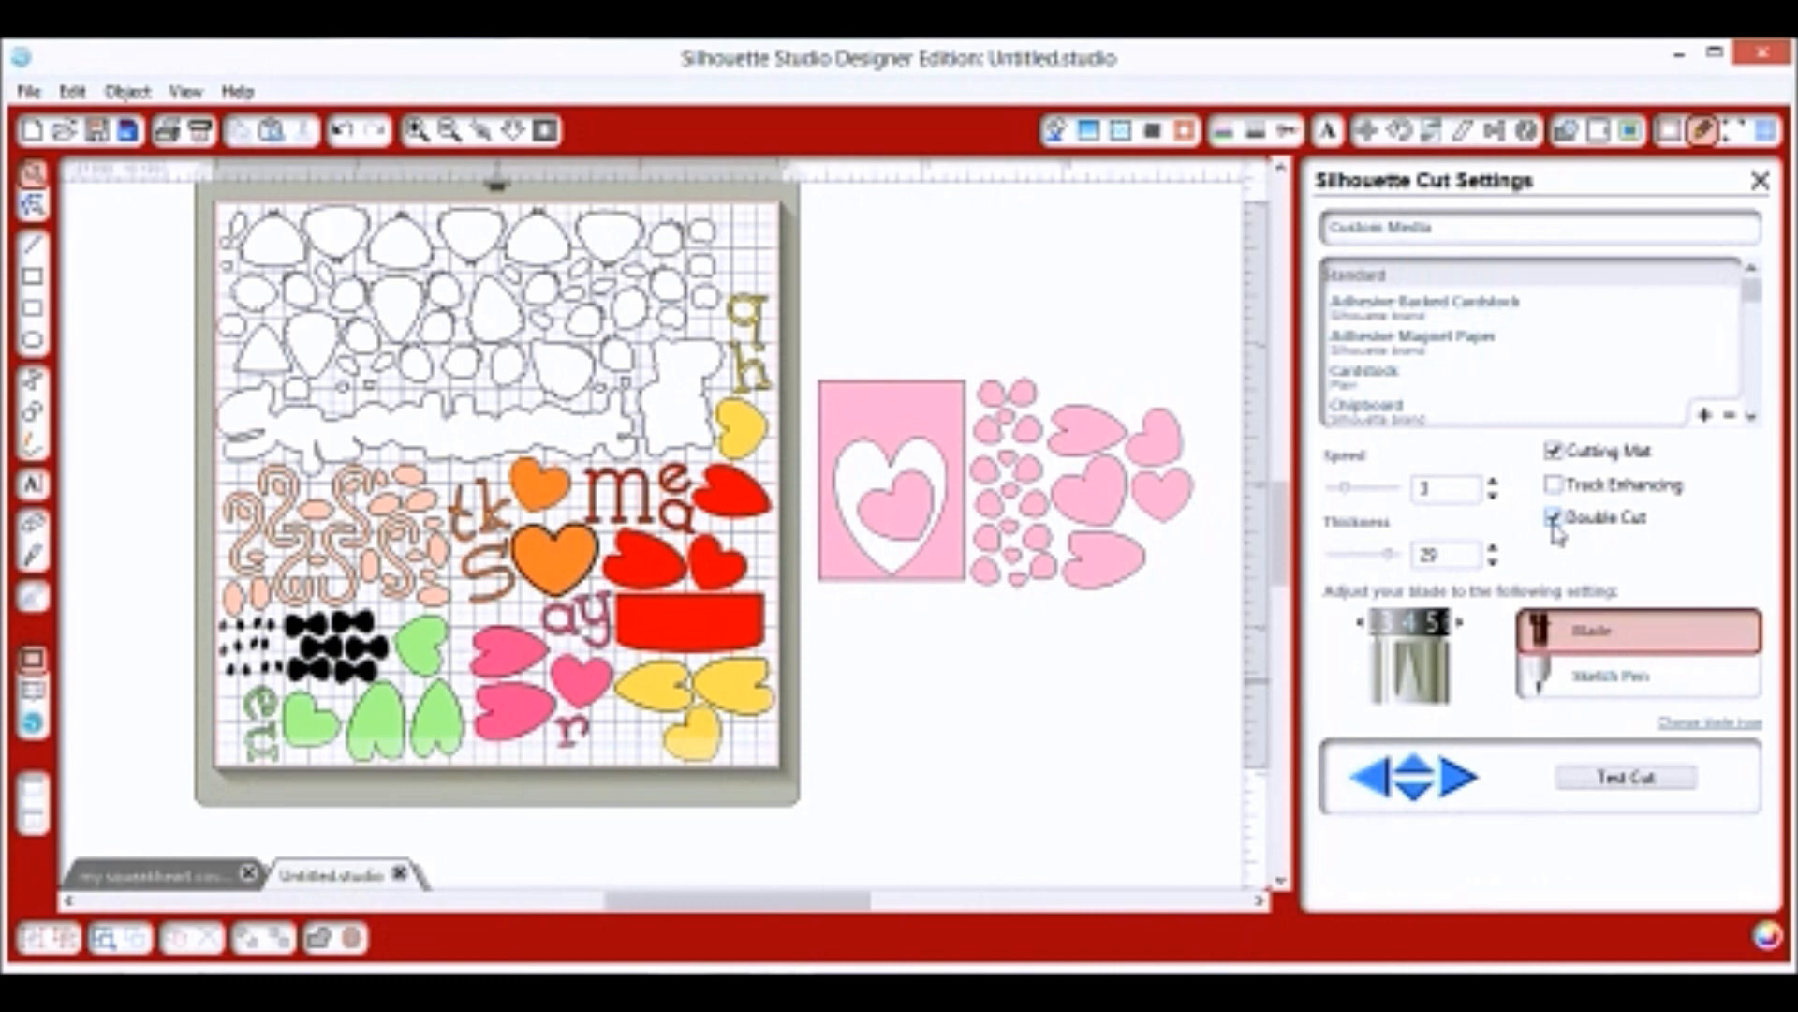
# Raise the blade depth by three steps and send the mat to the Silhouette cutter.
pyautogui.click(1459, 622)
pyautogui.click(1459, 621)
pyautogui.click(1460, 622)
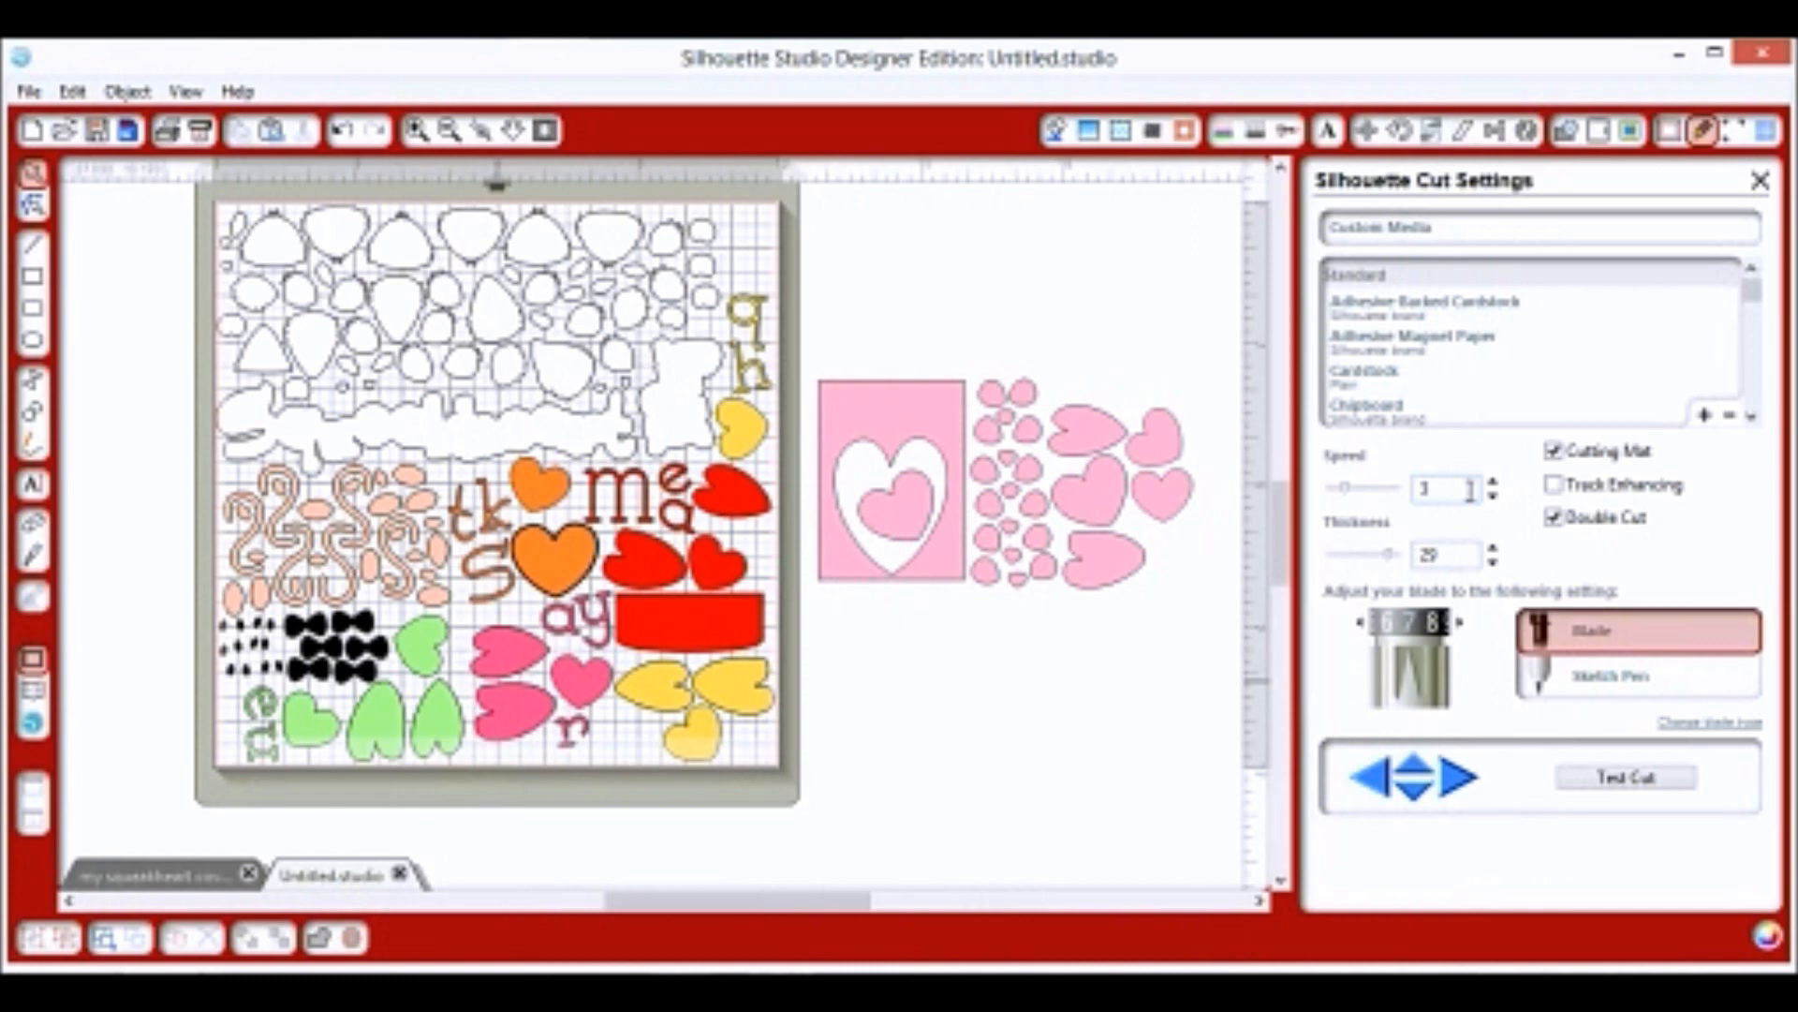
pyautogui.click(29, 93)
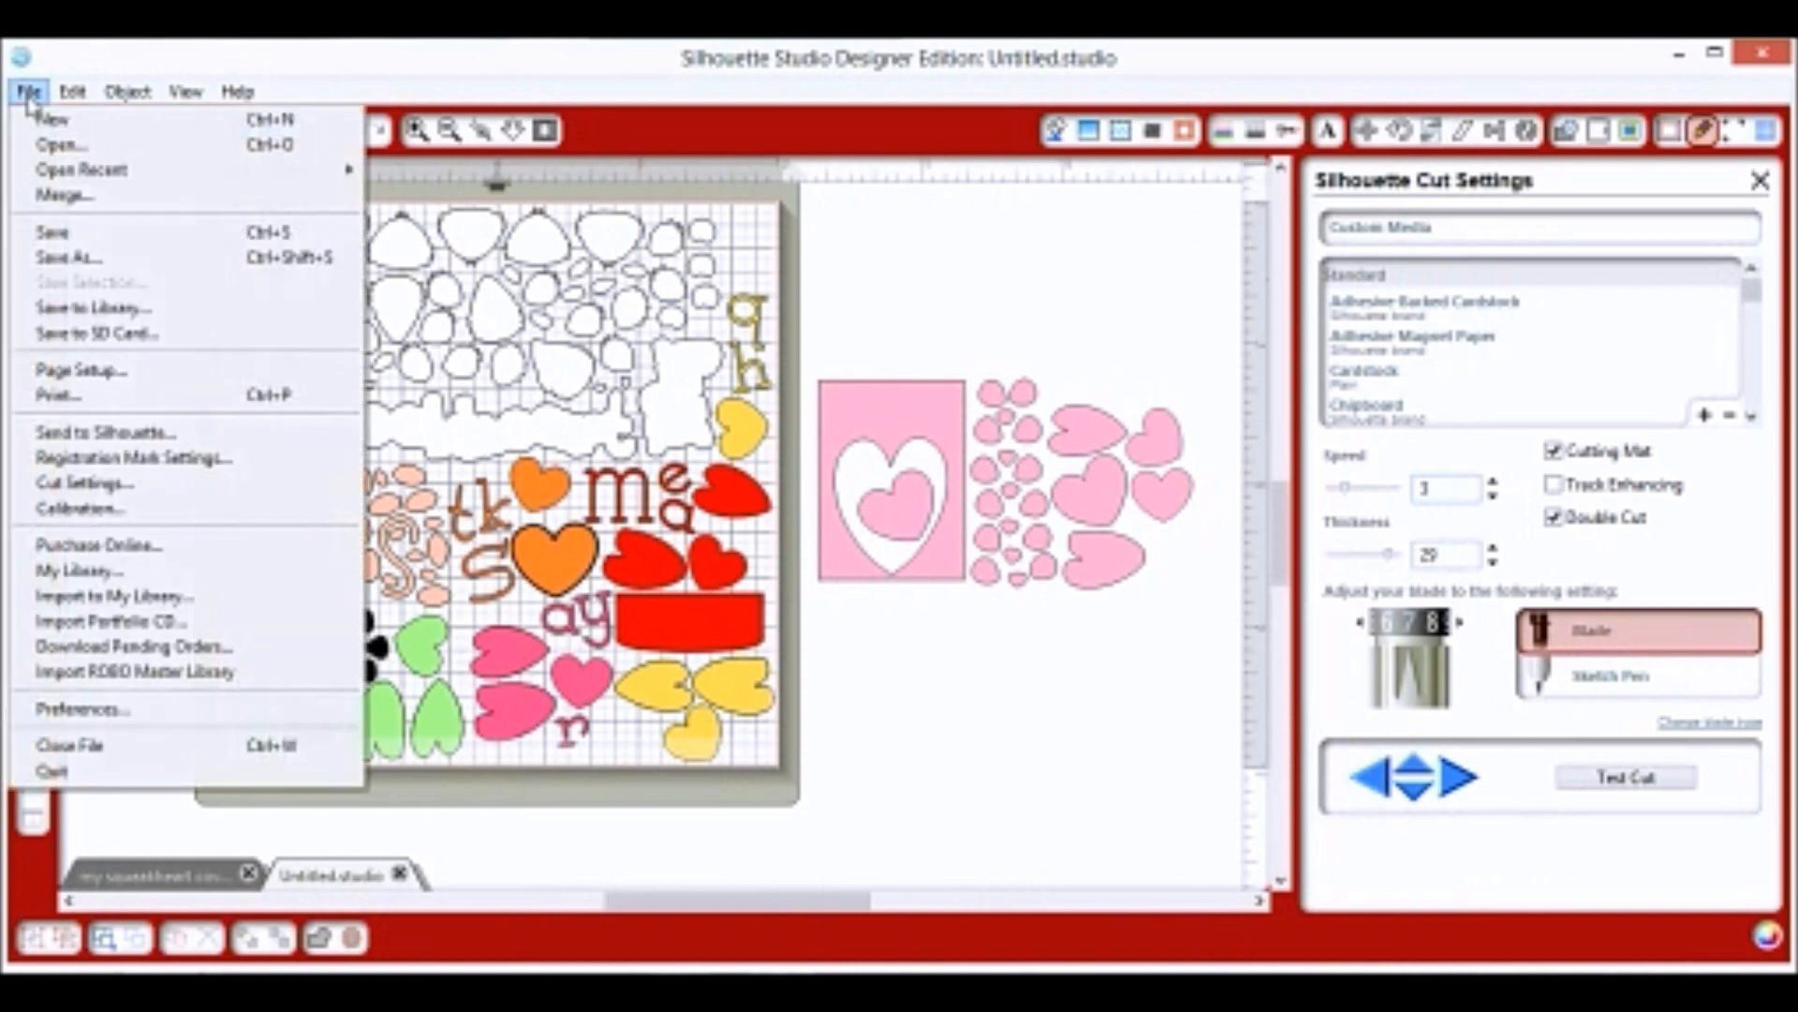
pyautogui.click(67, 433)
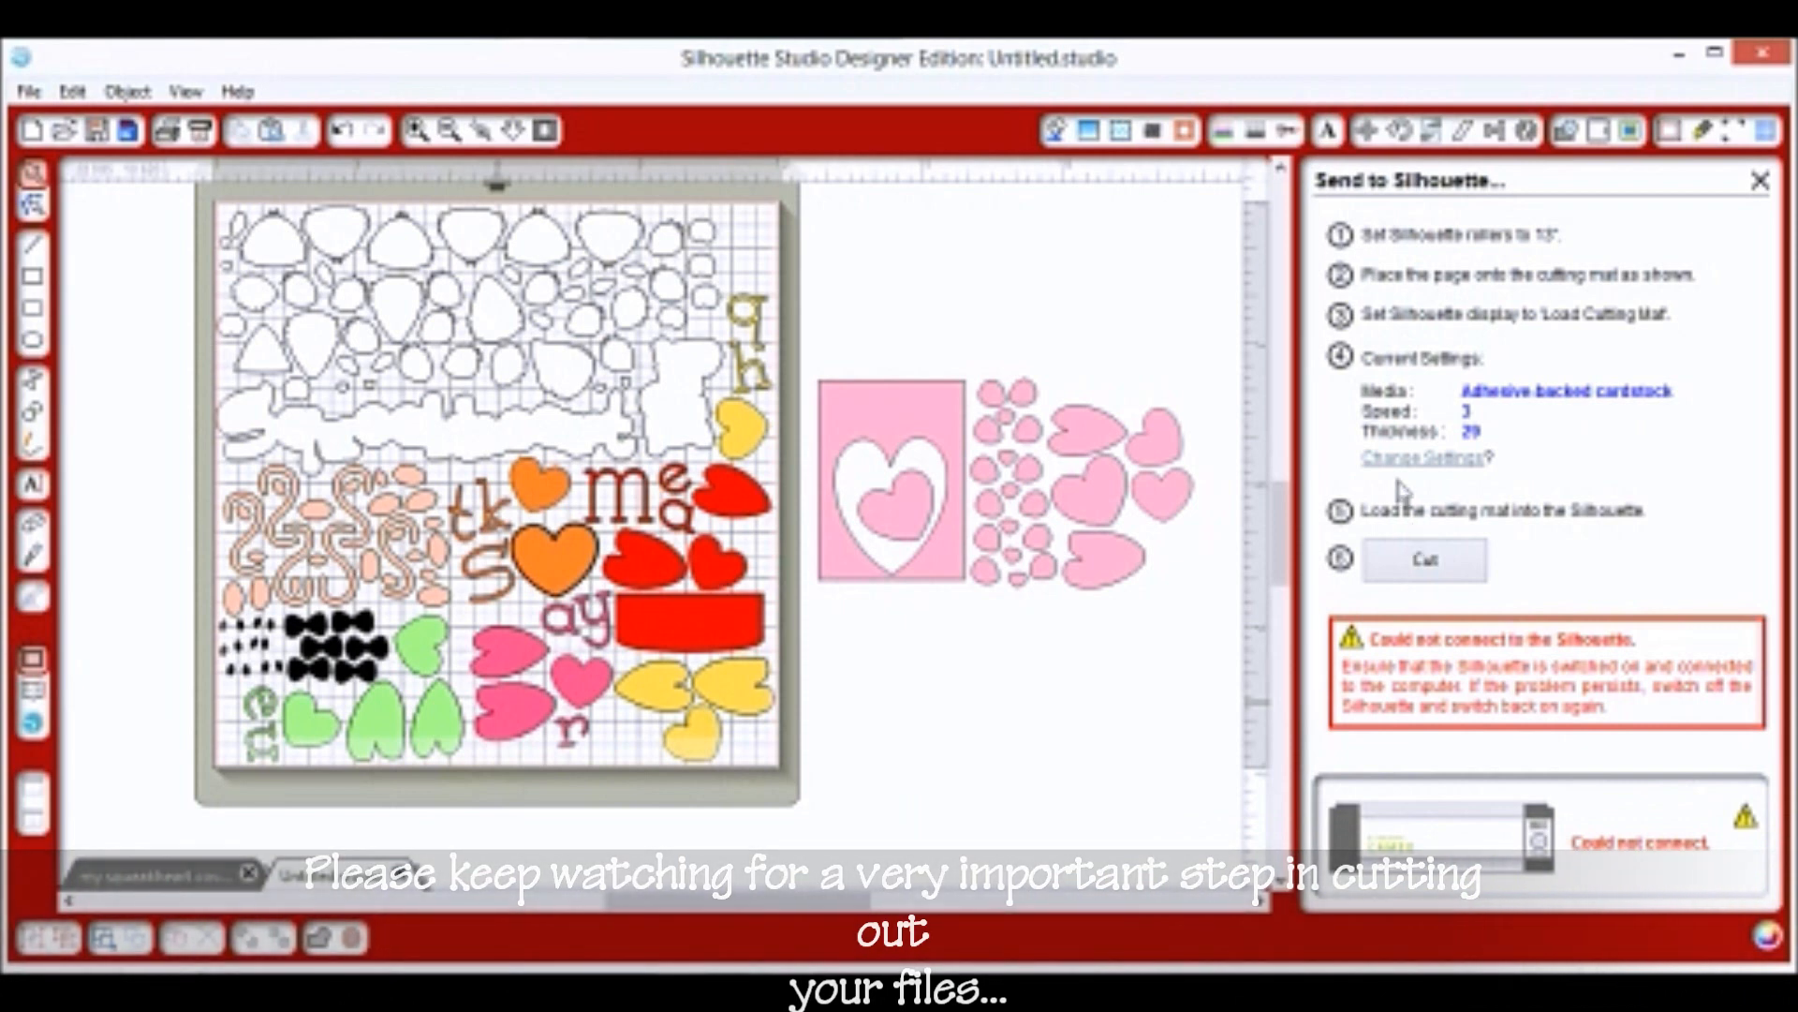
# Close the Send to Silhouette panel to return to the design page.
pyautogui.click(1760, 180)
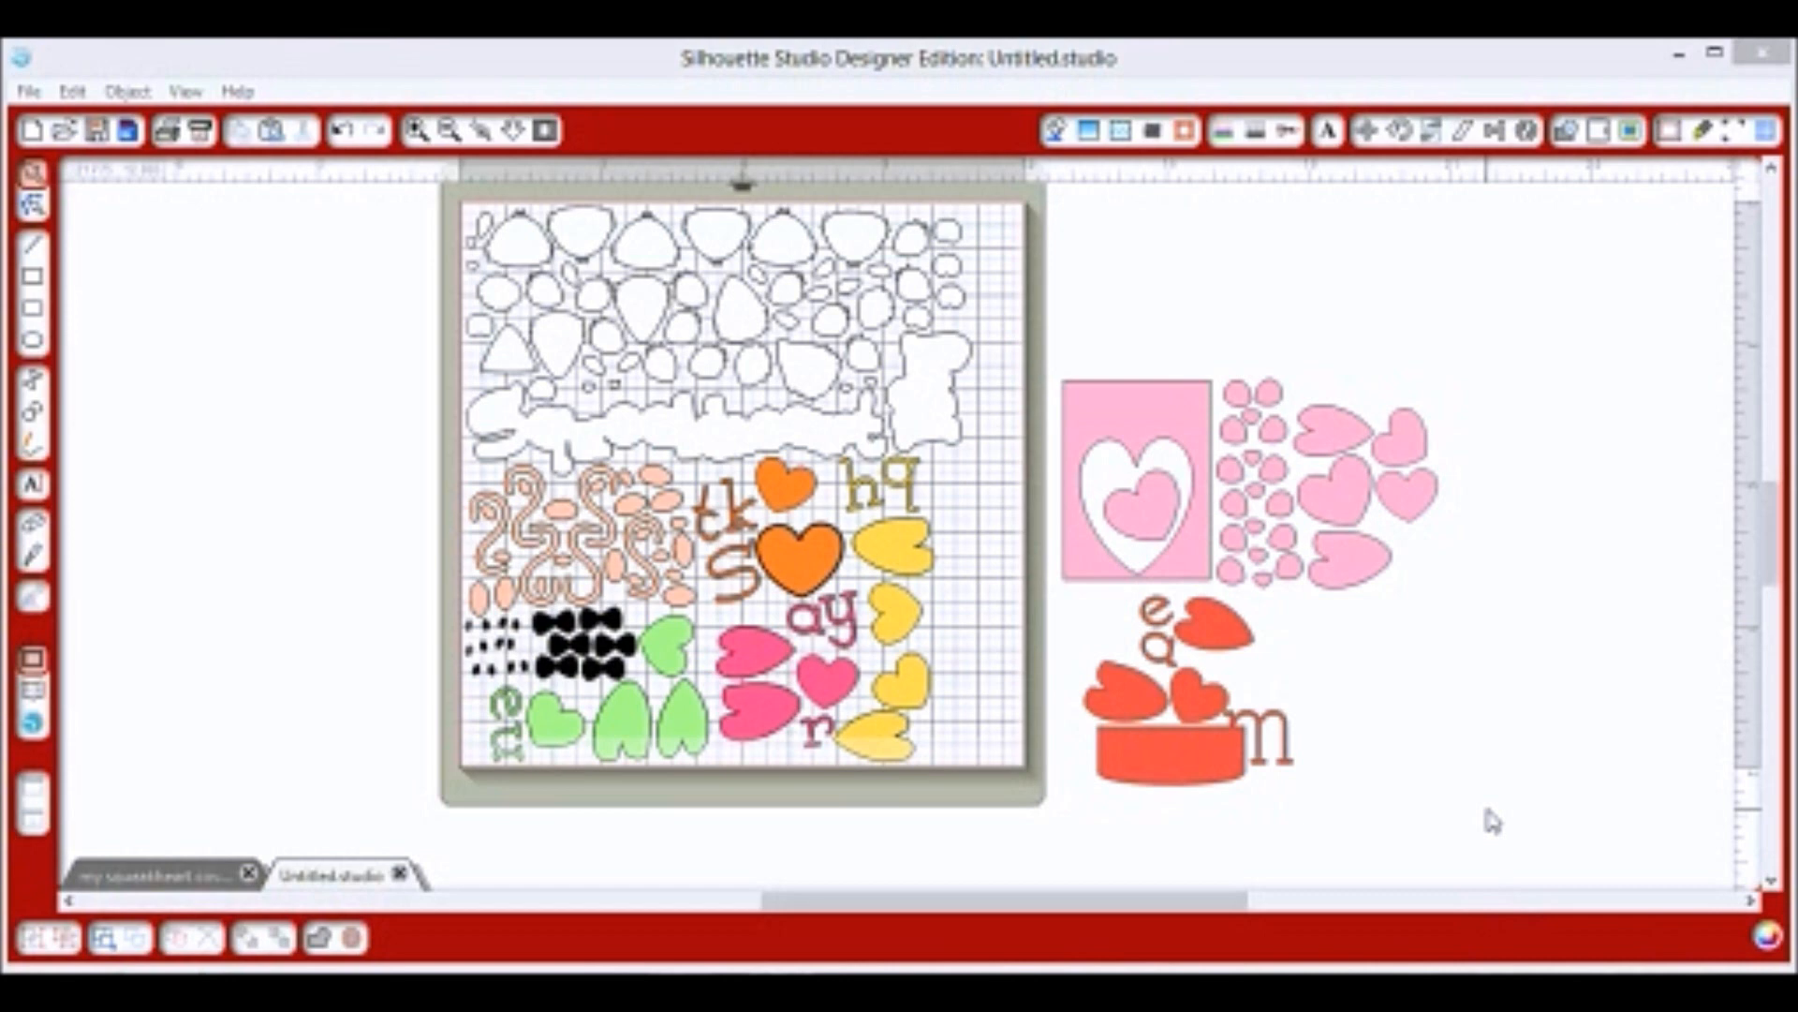
# Select every object with Edit > Select All and open the Cut Style panel.
pyautogui.click(75, 91)
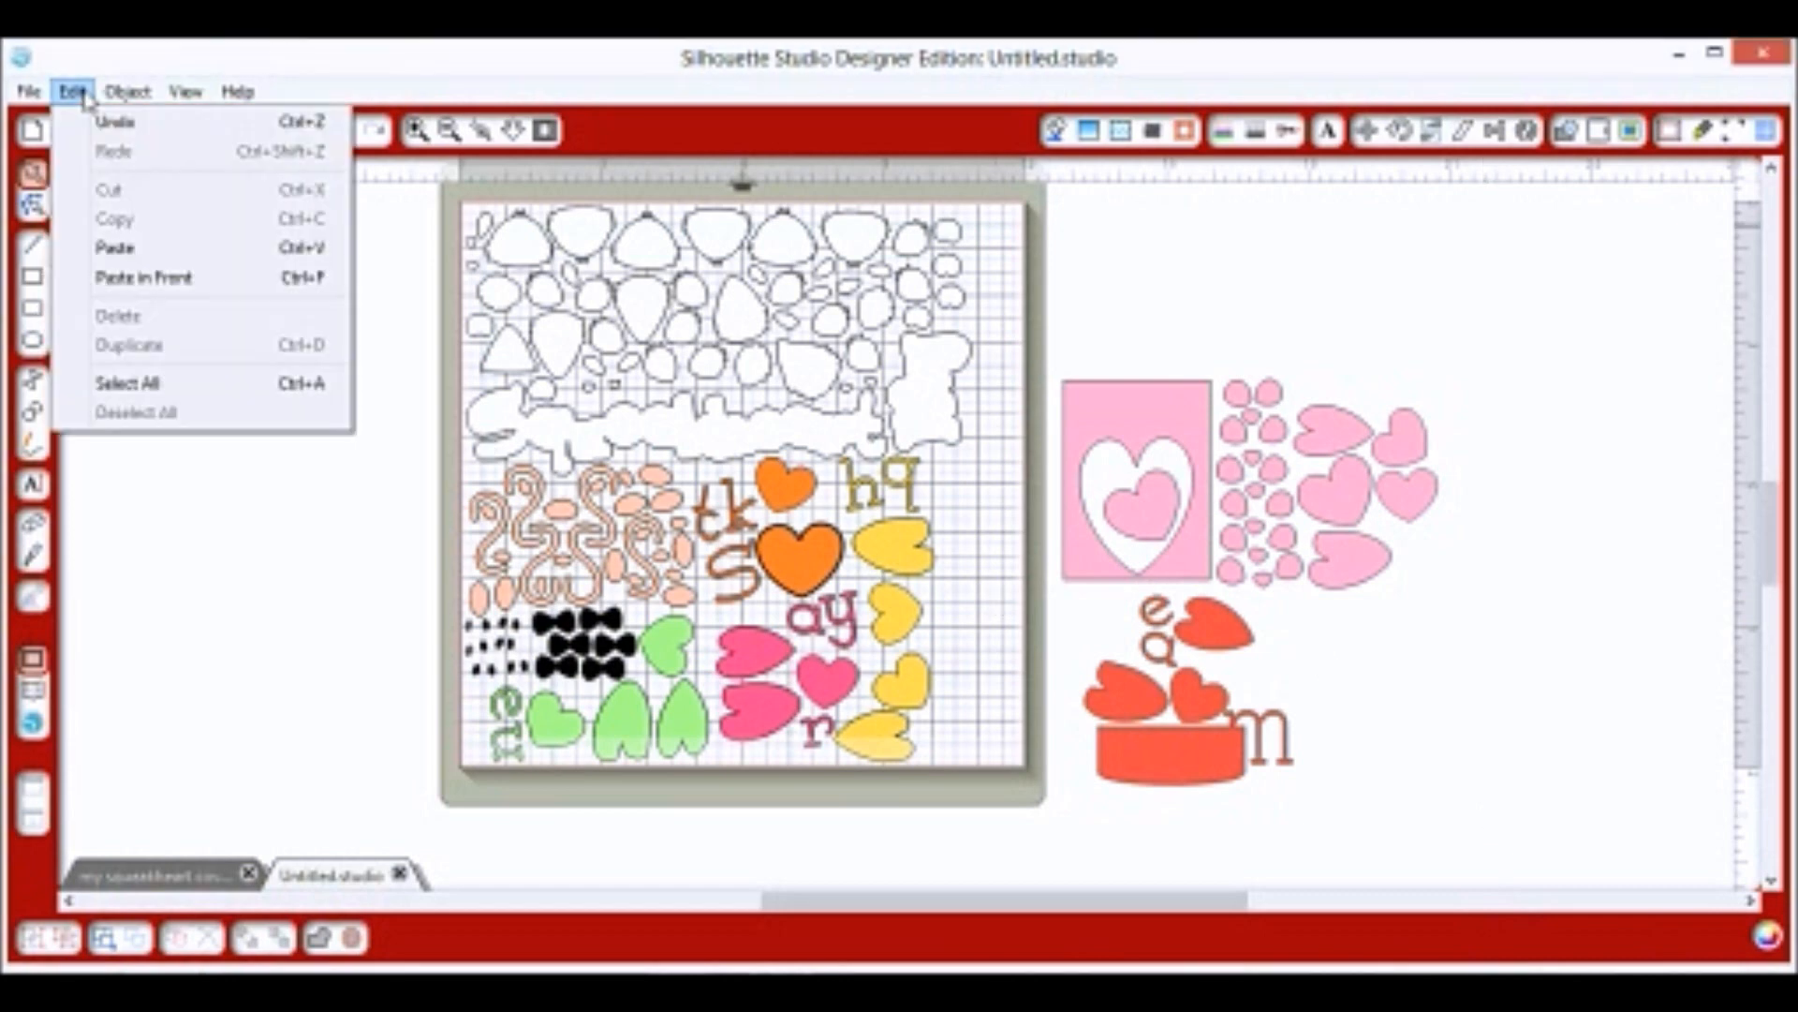
pyautogui.click(141, 383)
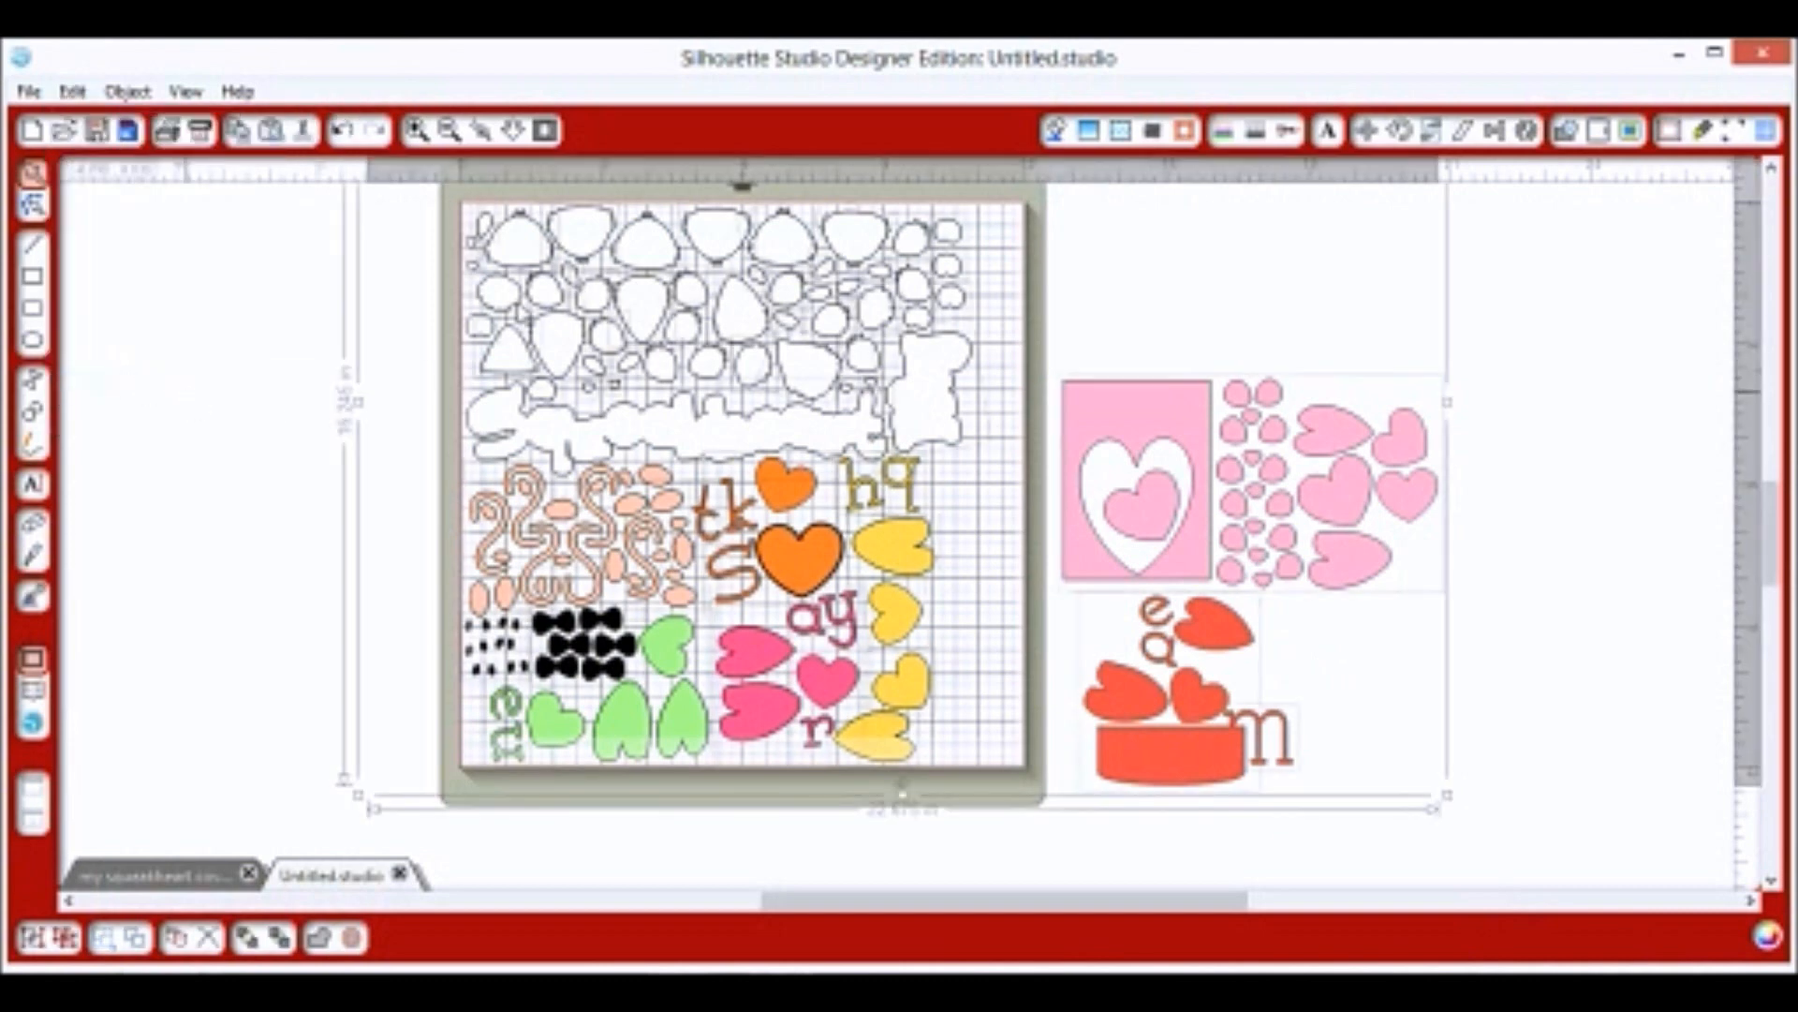
pyautogui.click(1291, 134)
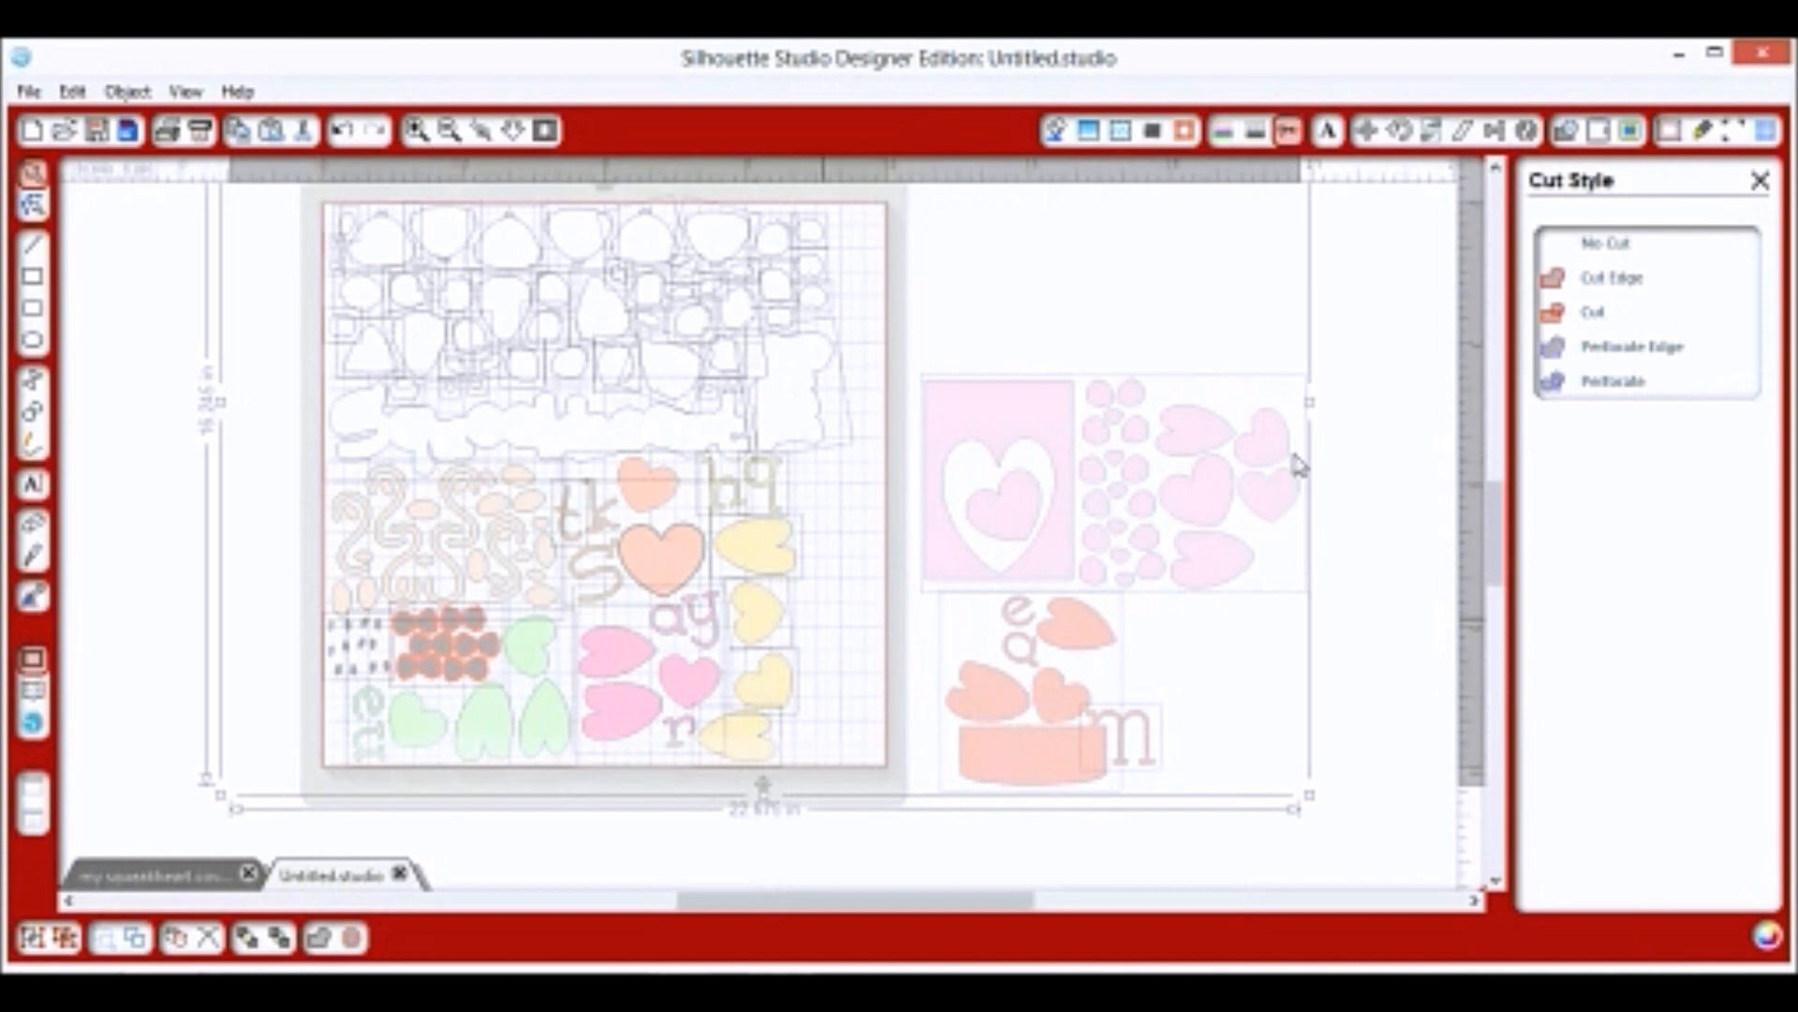
# Apply the Cut style to all selected pieces, then deselect to check the cut lines.
pyautogui.click(1548, 323)
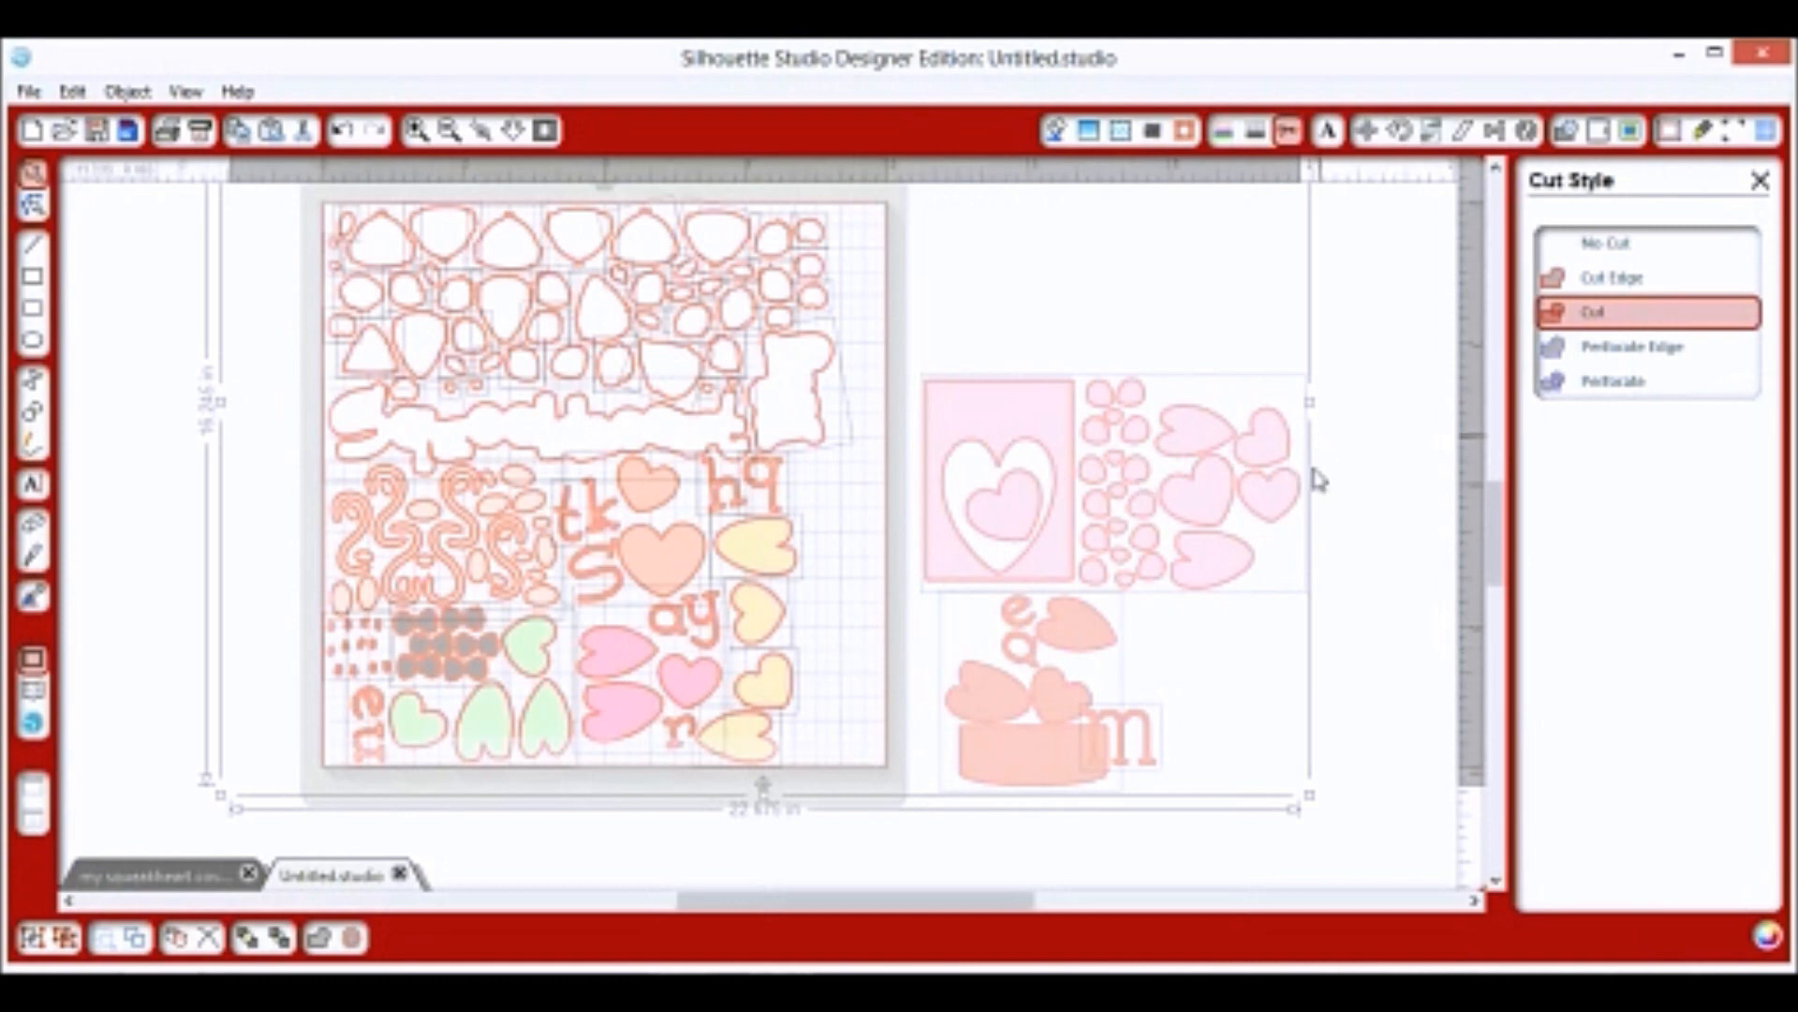
pyautogui.click(1096, 555)
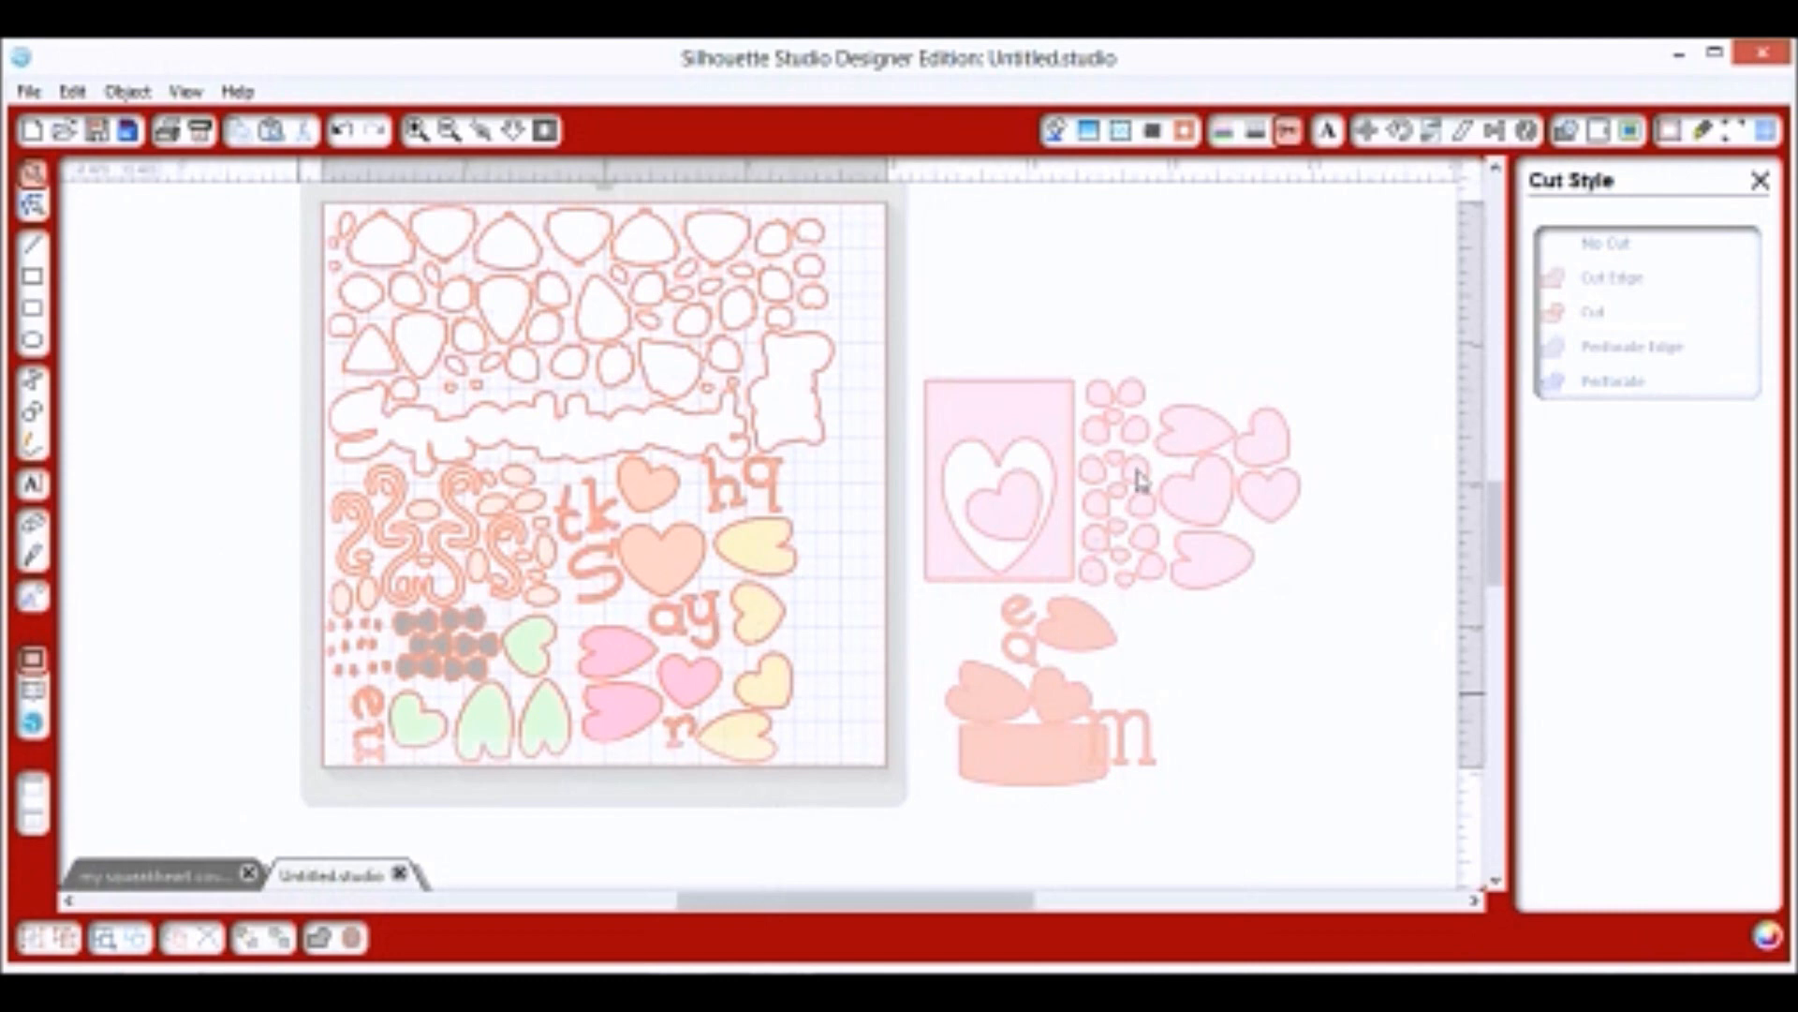
pyautogui.click(1056, 136)
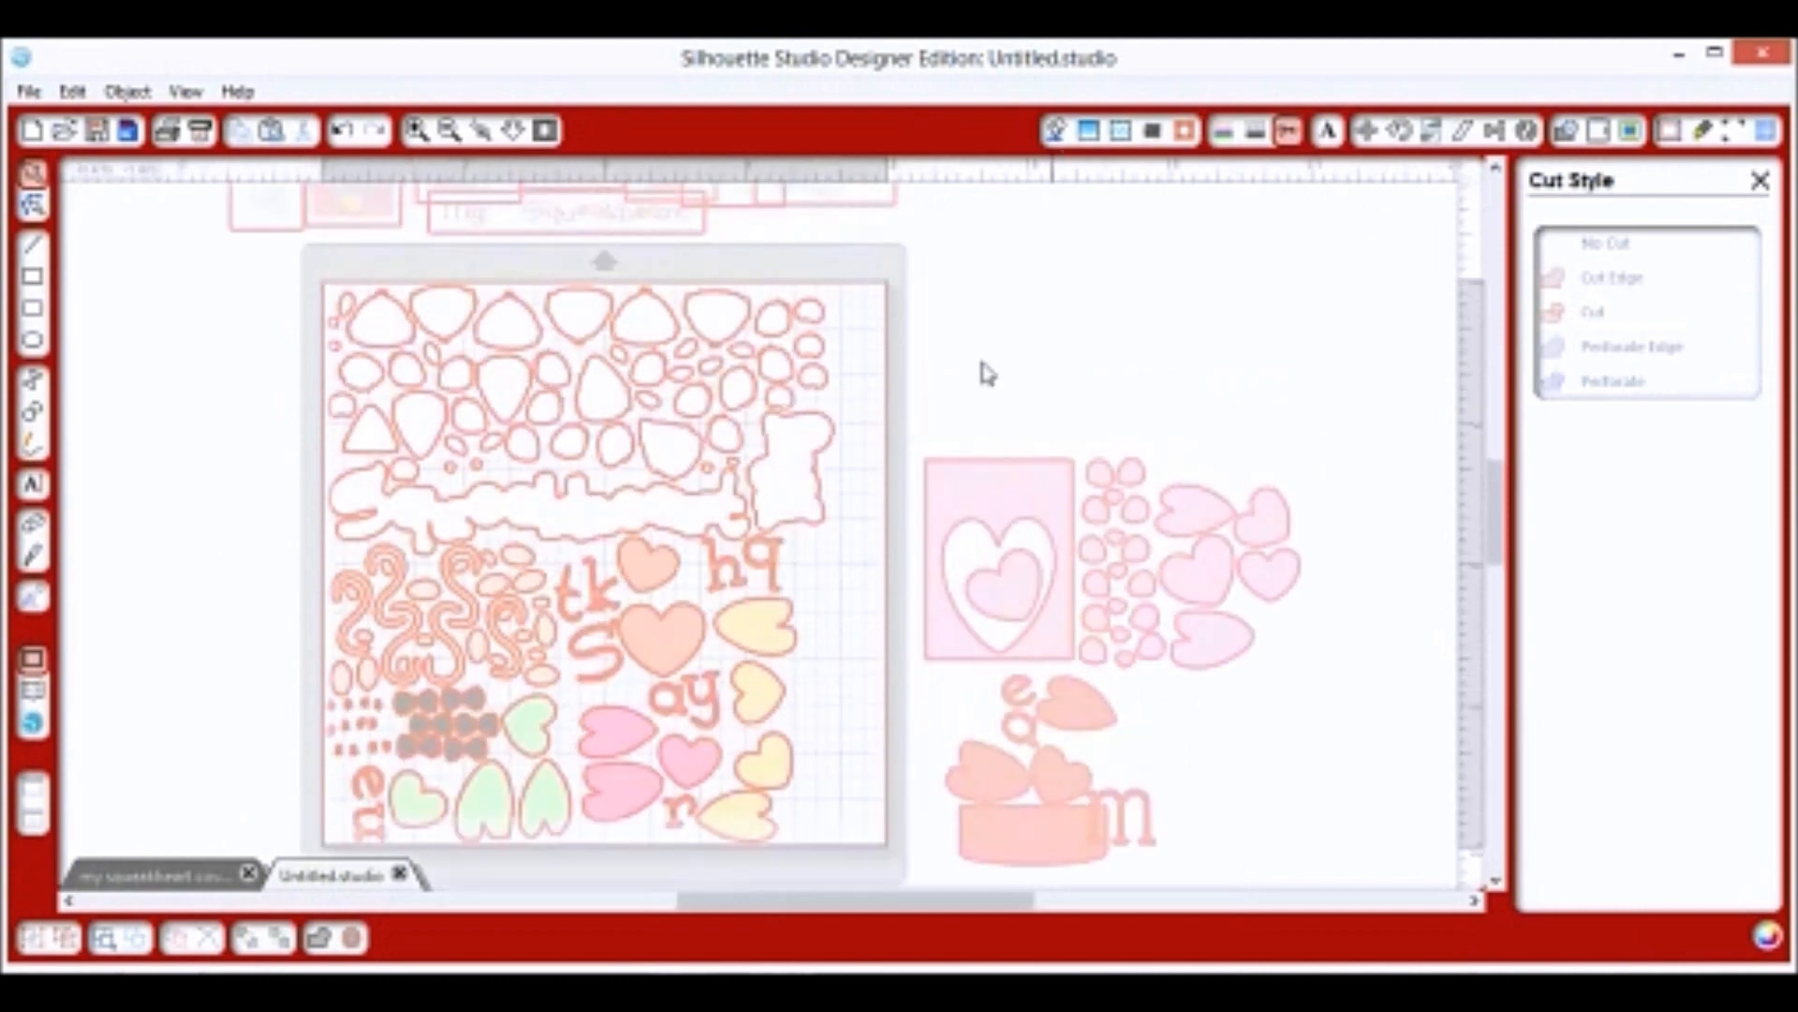
# Zoom around the mat and mice artwork, undo once, and switch to 'my squeakheart cover large'.
pyautogui.scroll(1, 982, 363)
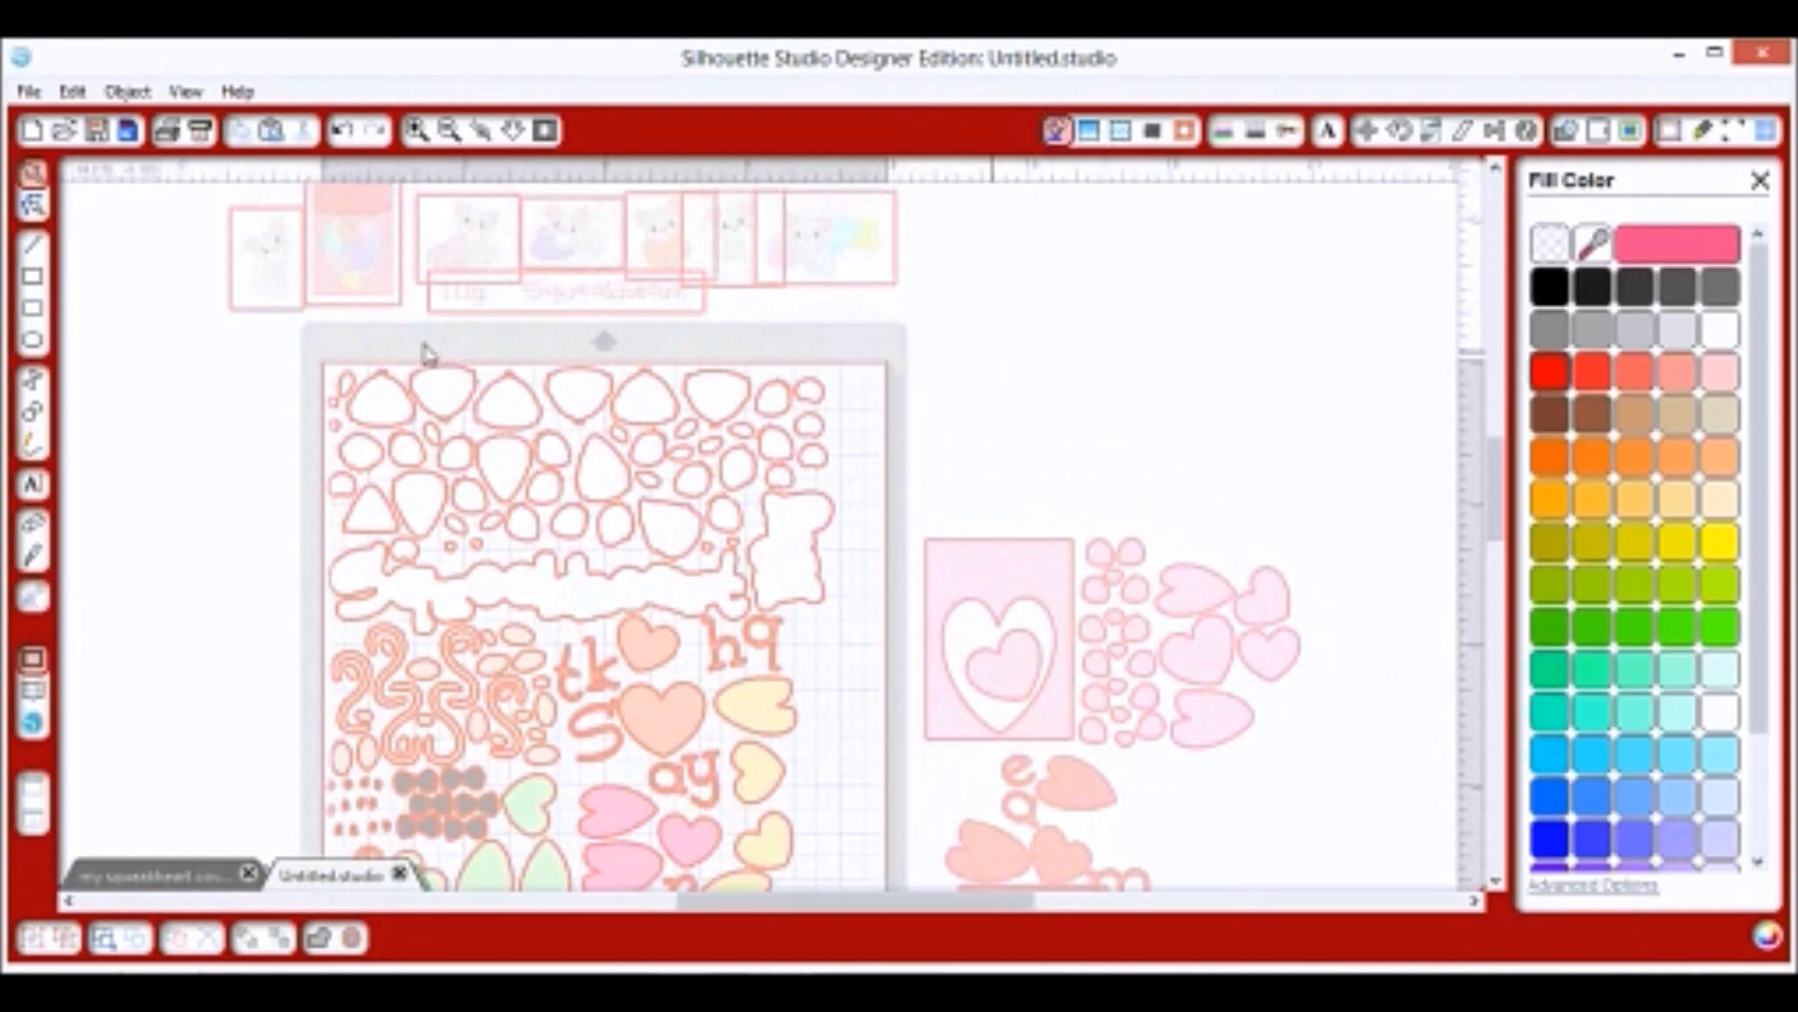
pyautogui.scroll(-2, 245, 283)
pyautogui.scroll(2, 595, 394)
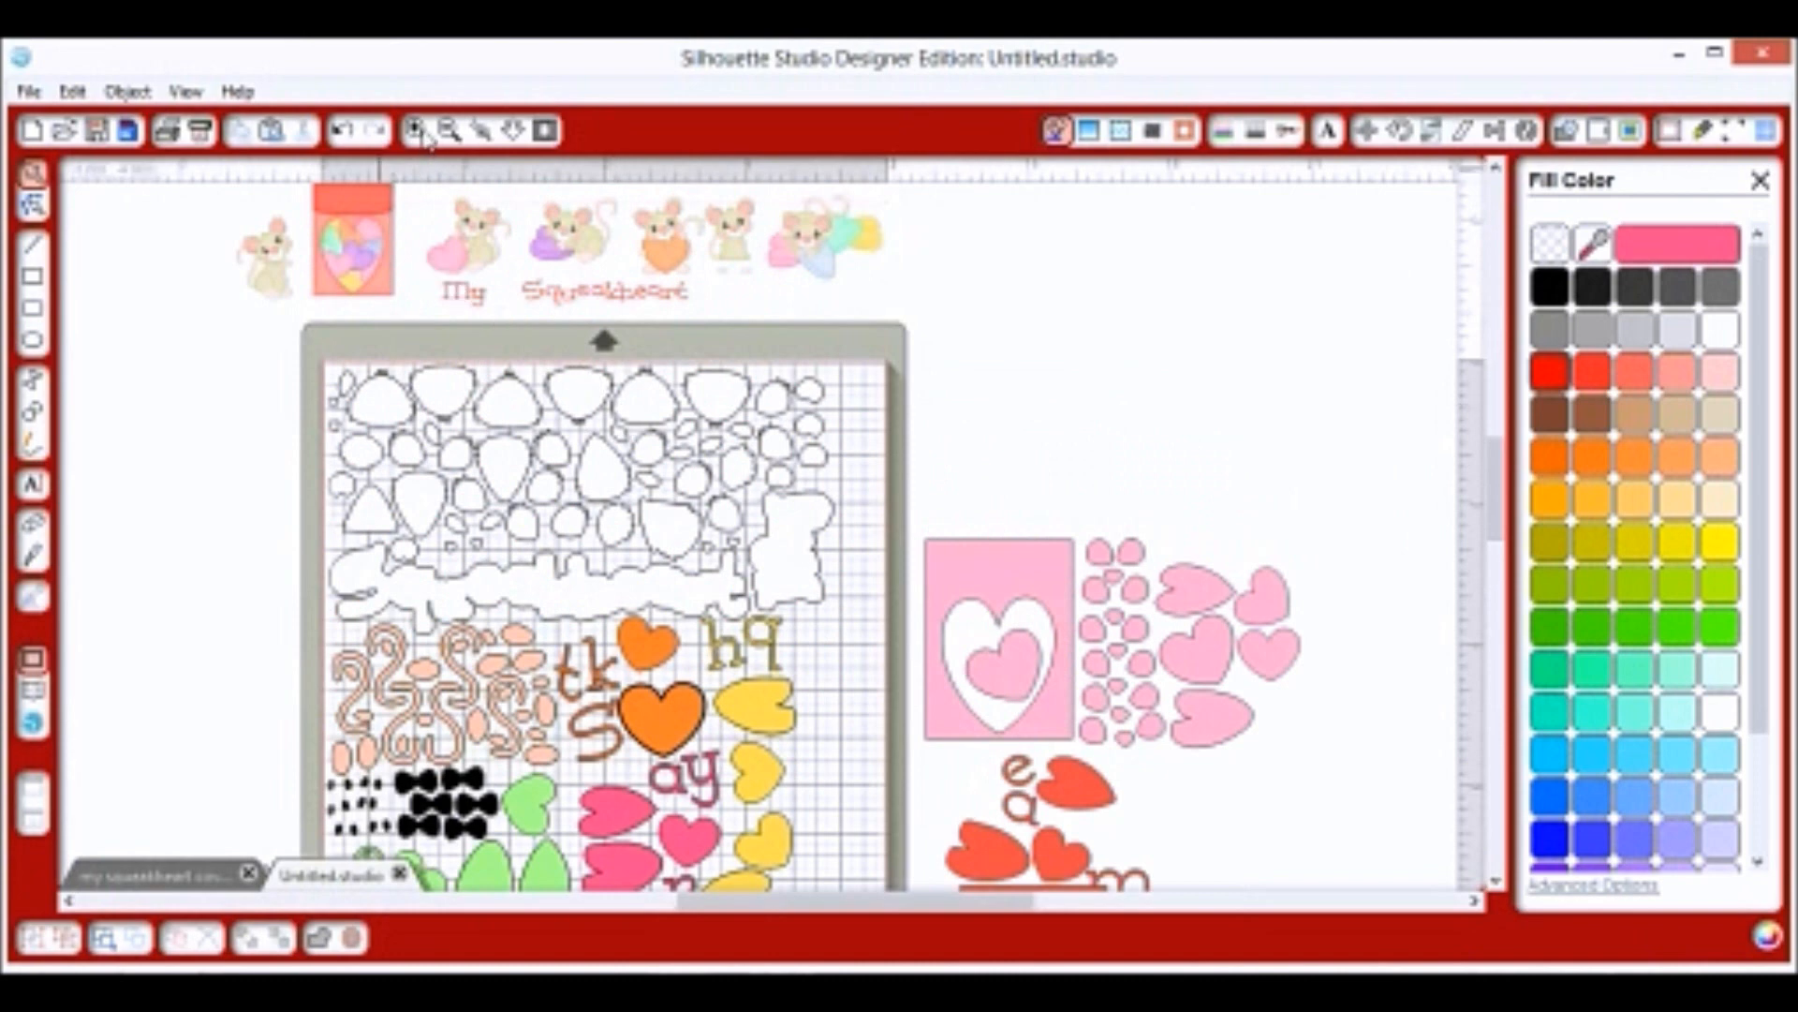
pyautogui.scroll(1, 424, 134)
pyautogui.scroll(1, 415, 131)
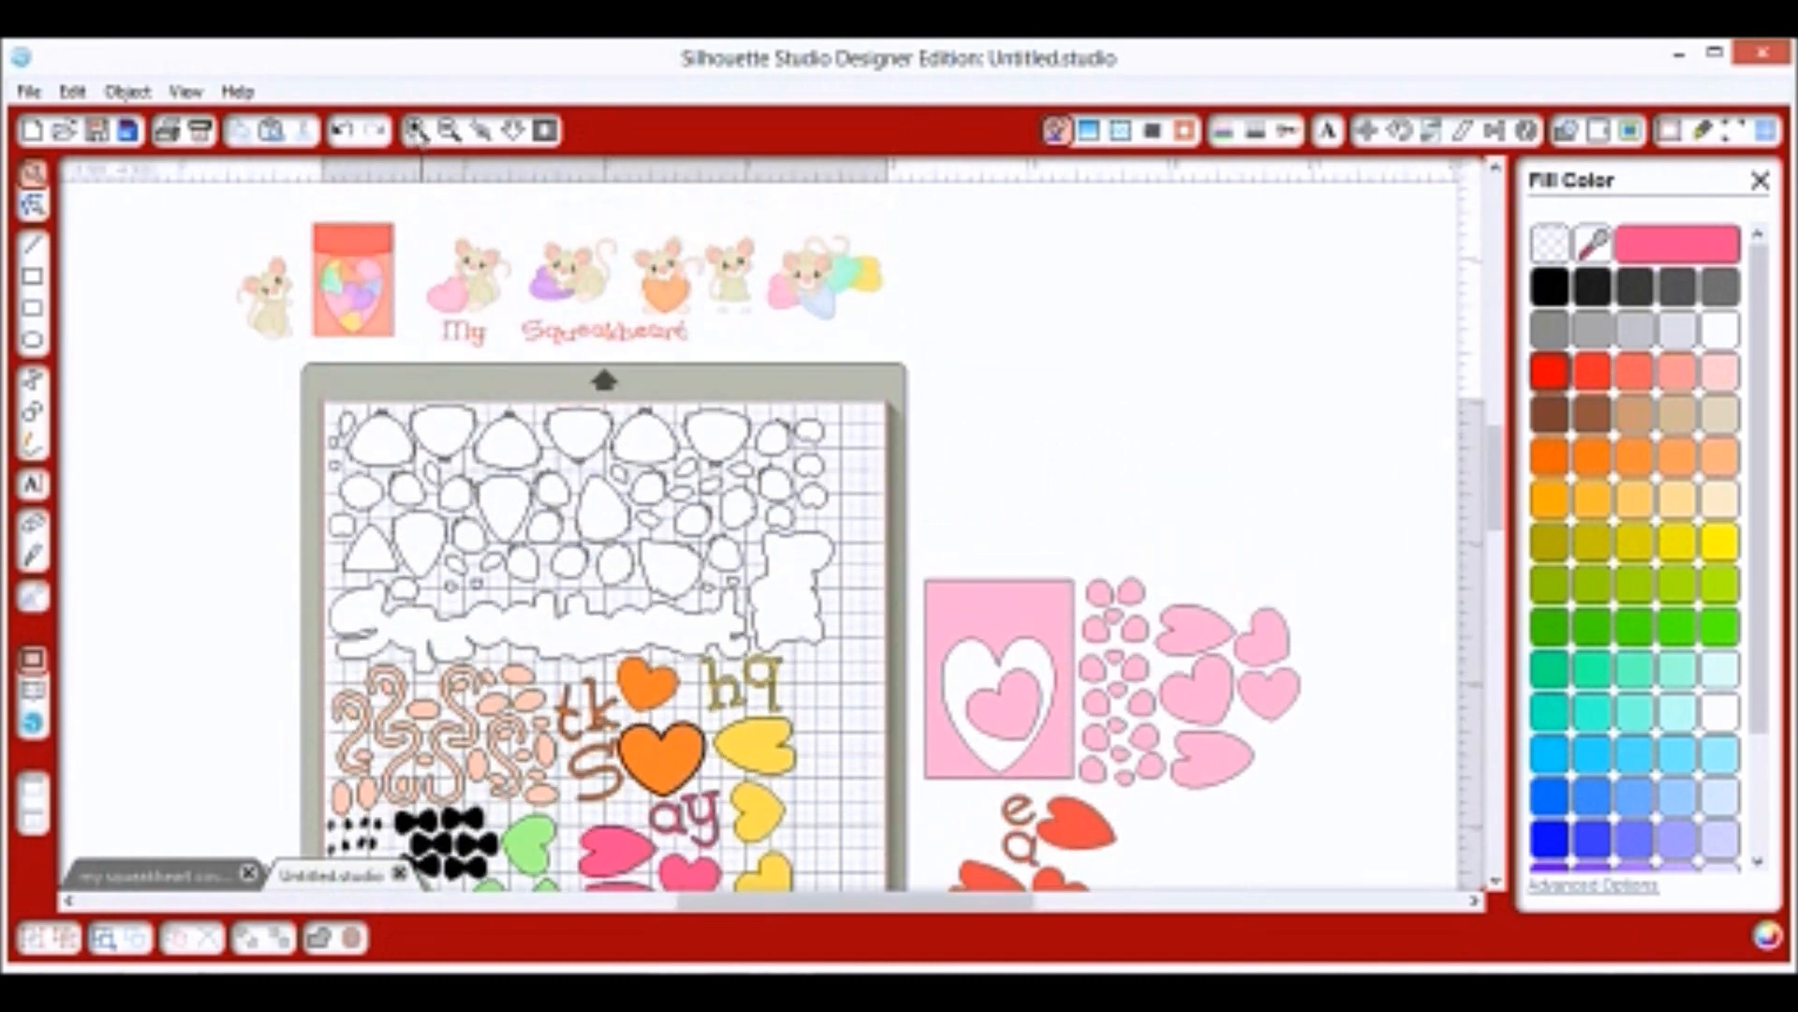
pyautogui.scroll(-2, 415, 131)
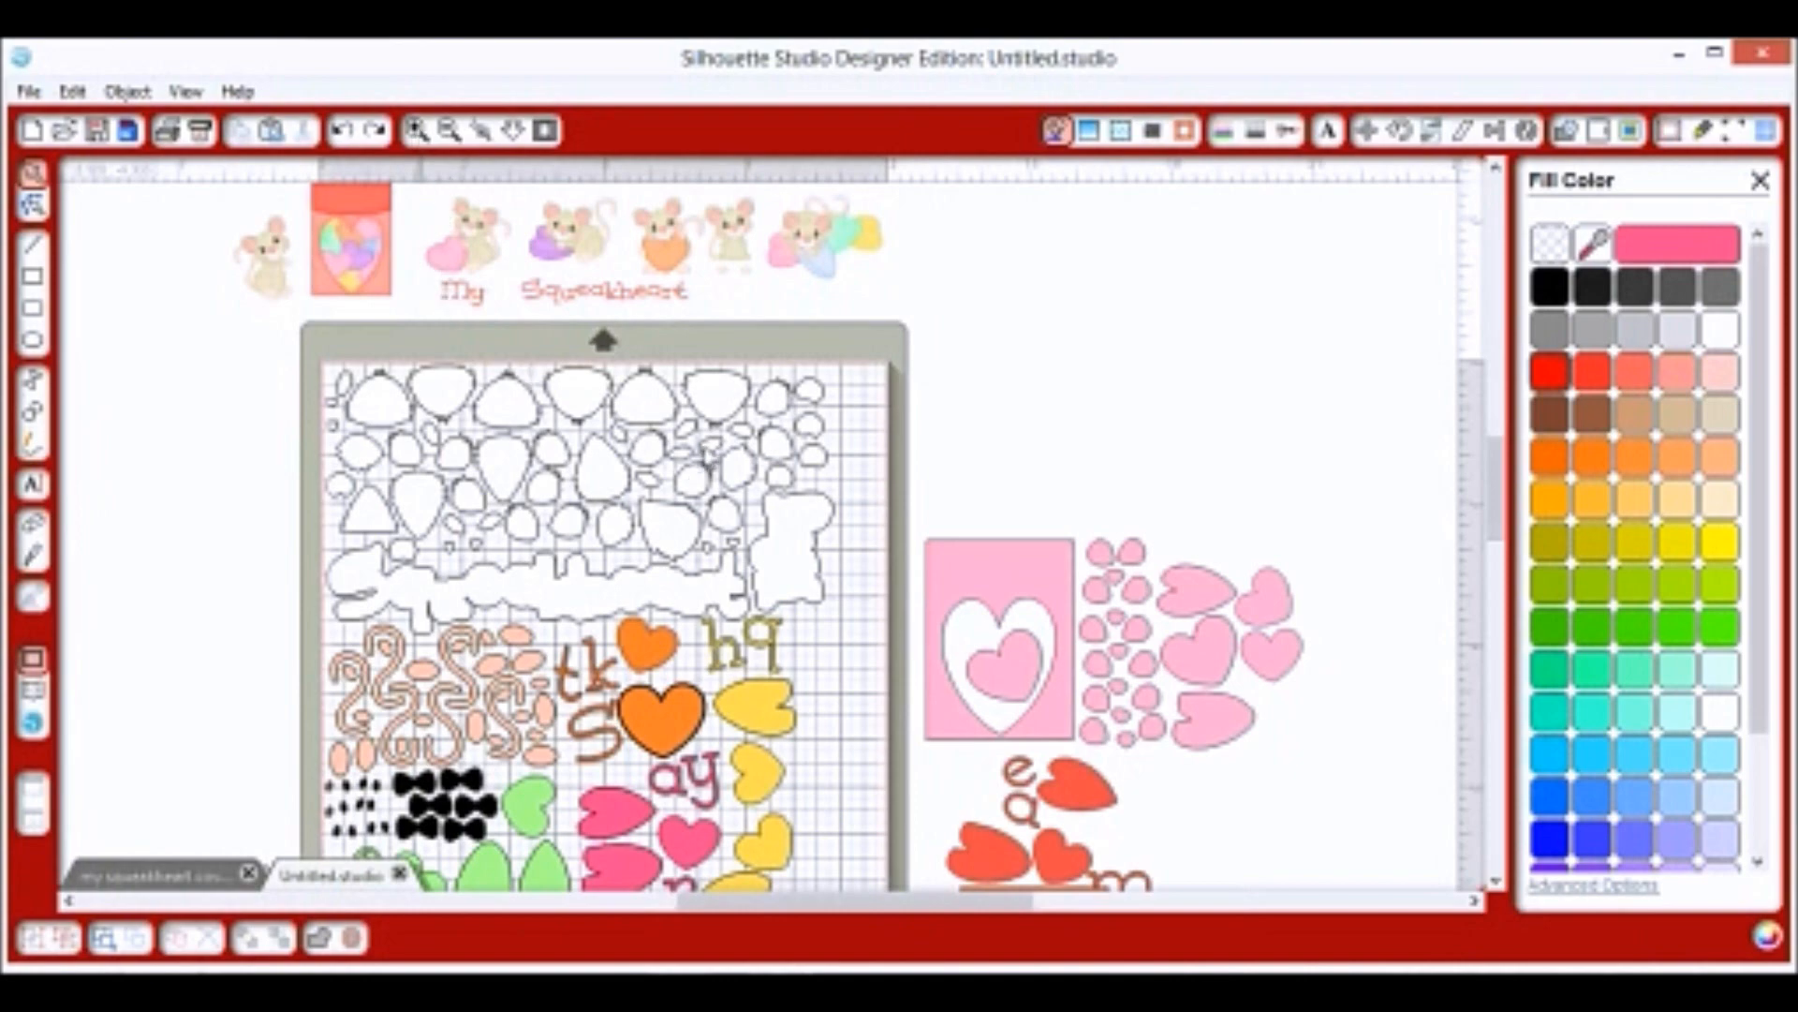
pyautogui.scroll(3, 707, 455)
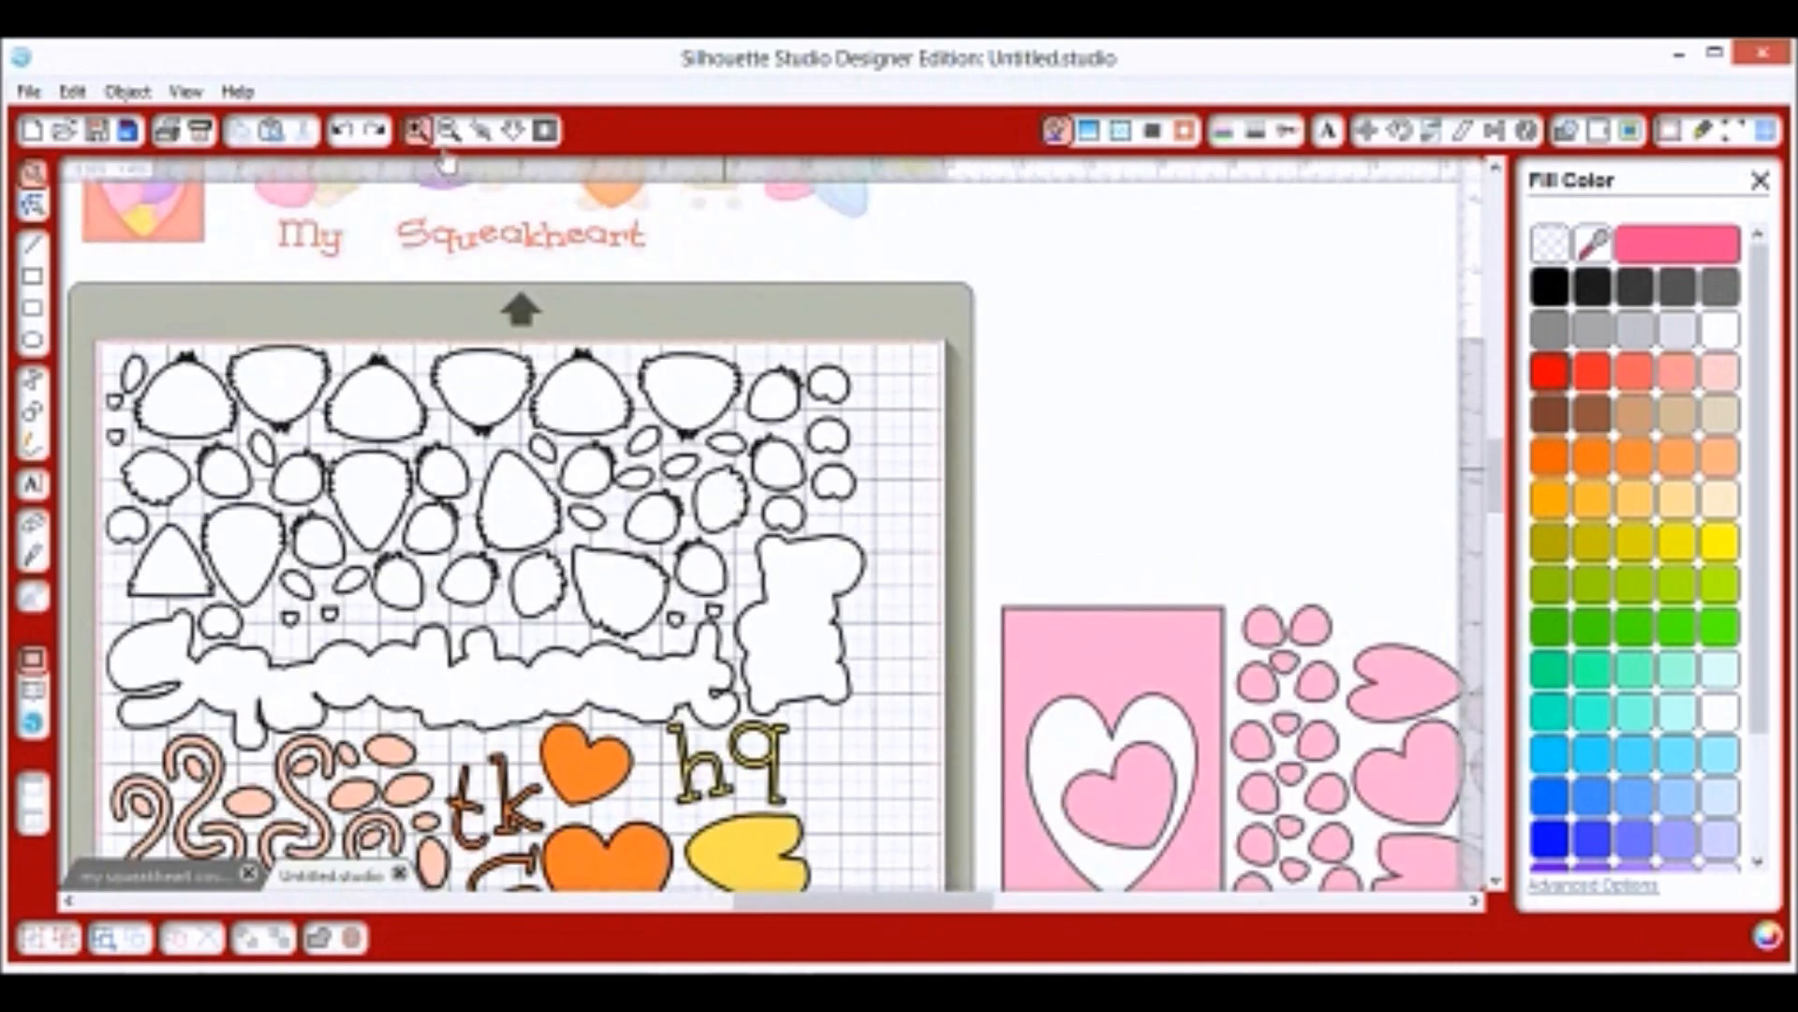
pyautogui.click(418, 131)
pyautogui.click(449, 131)
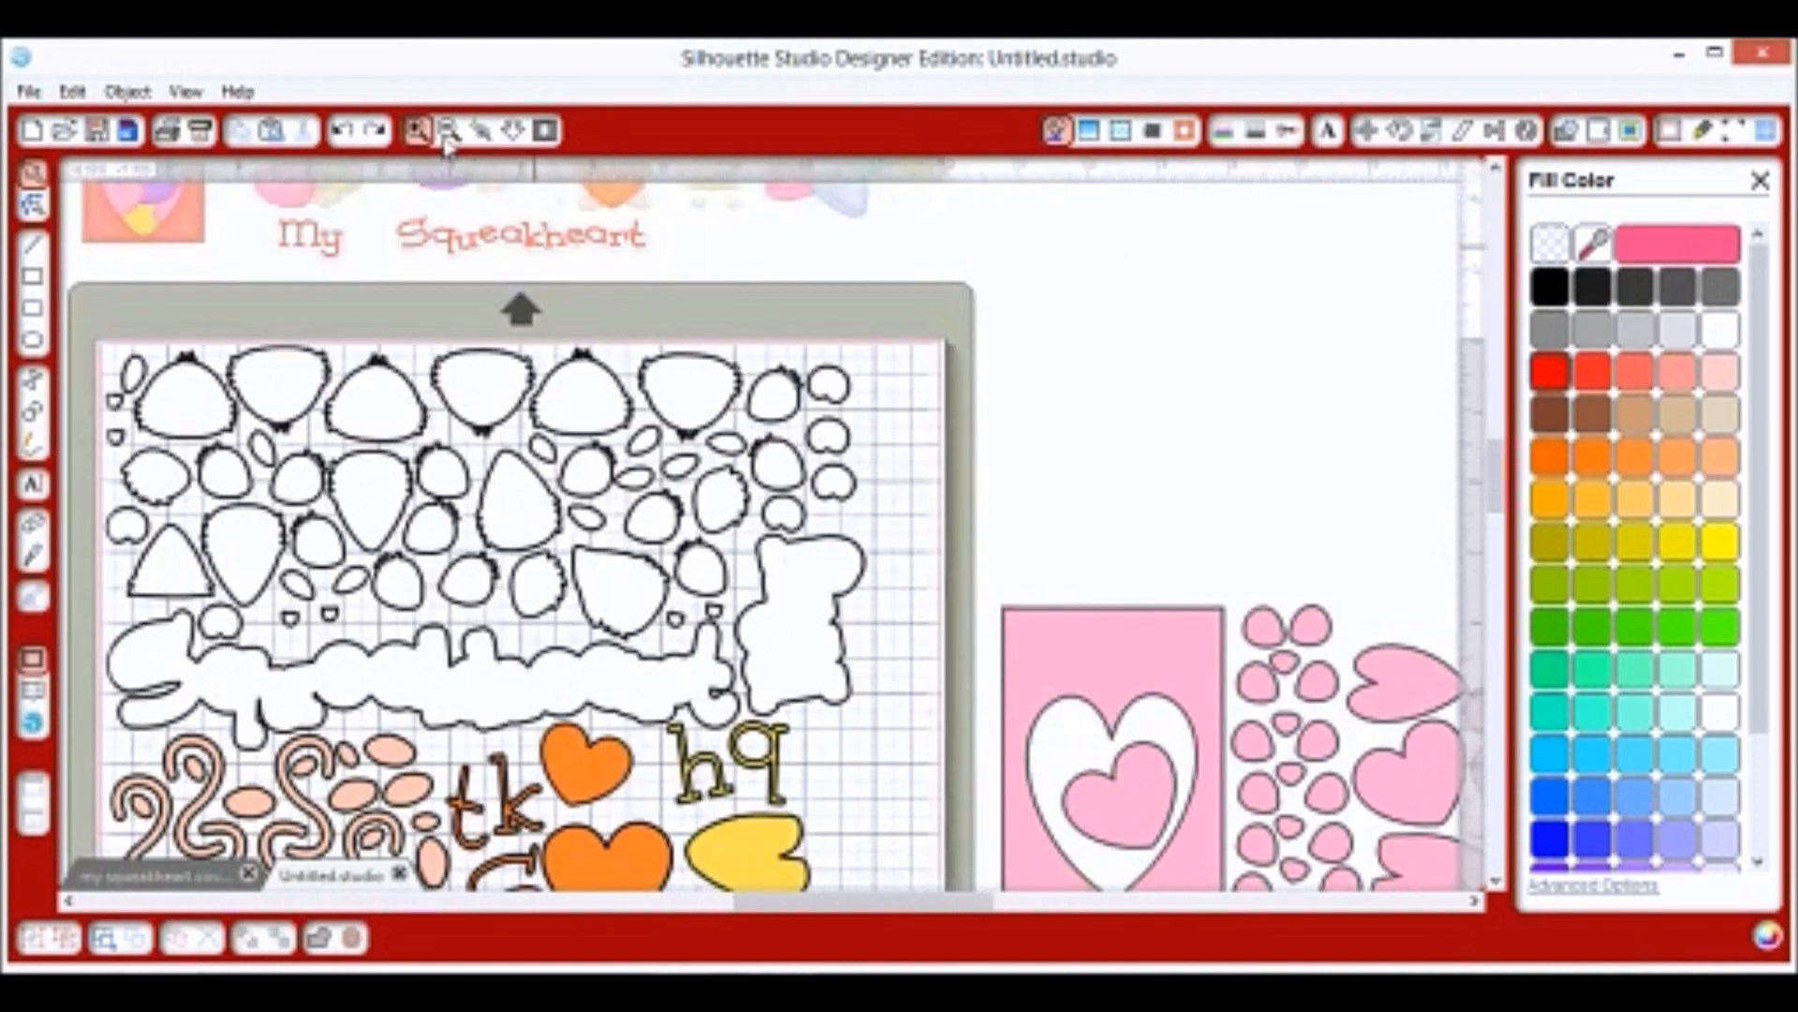
pyautogui.click(448, 133)
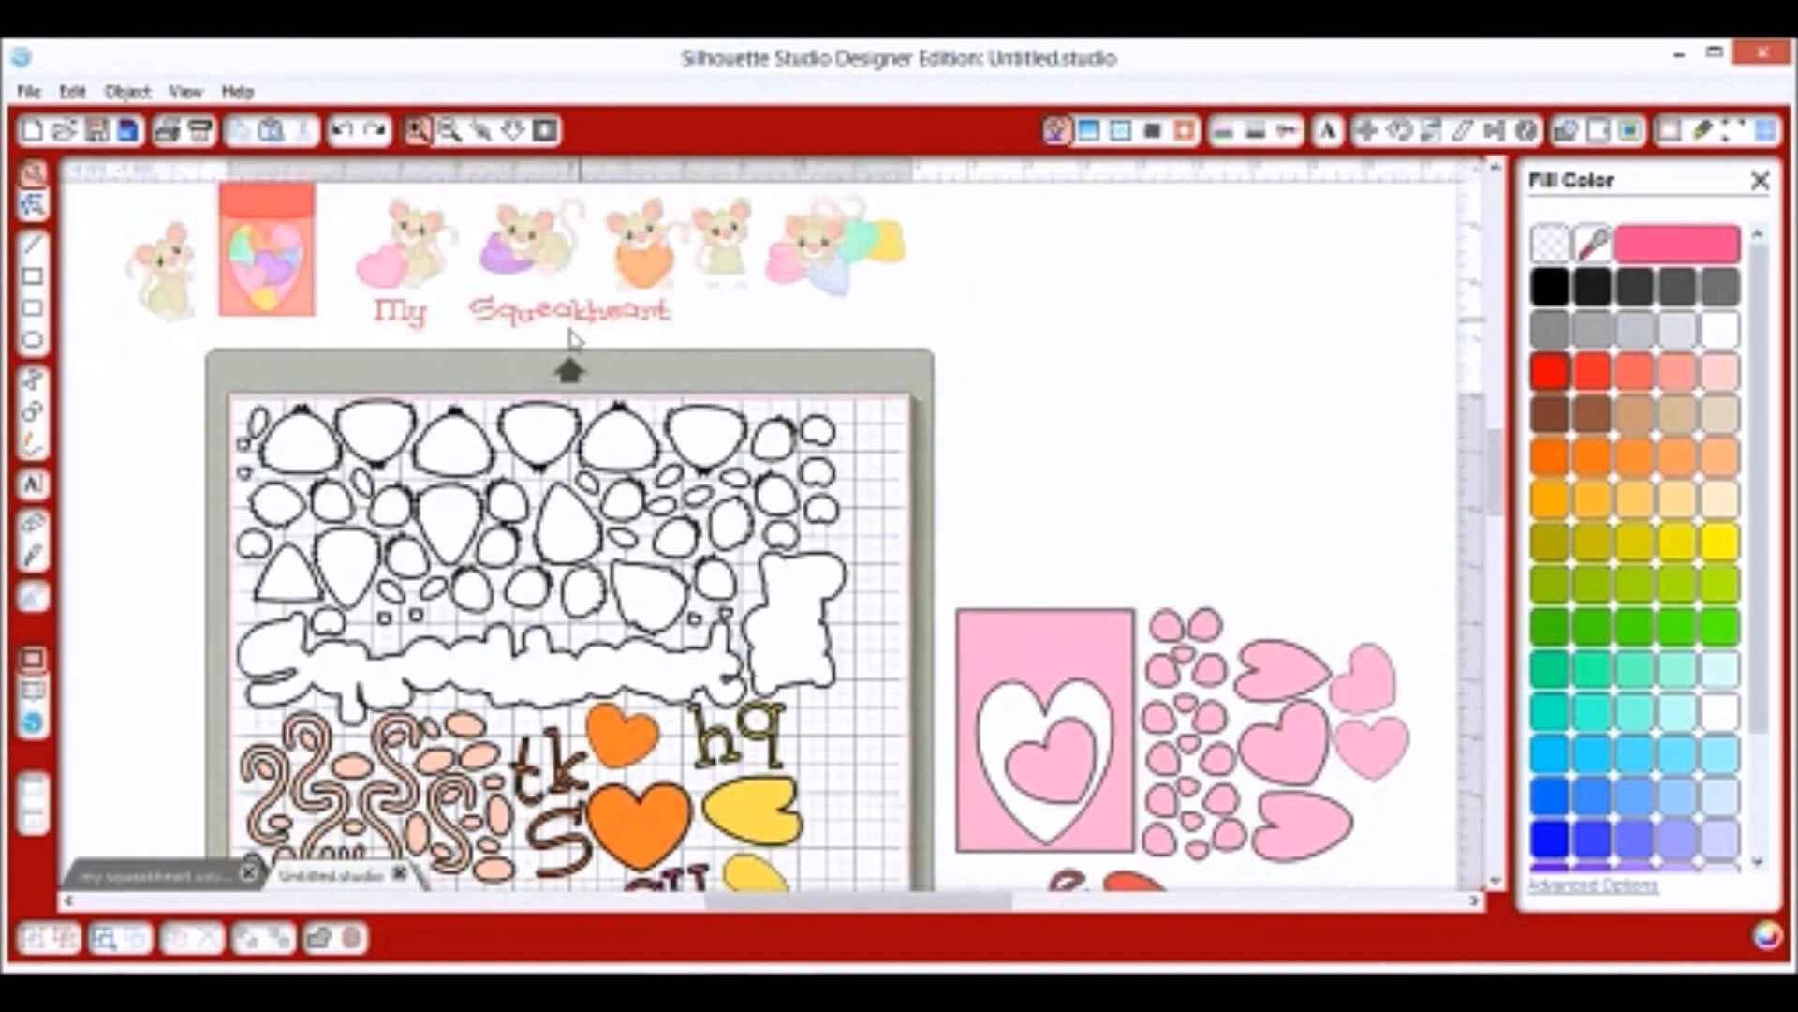
pyautogui.click(449, 133)
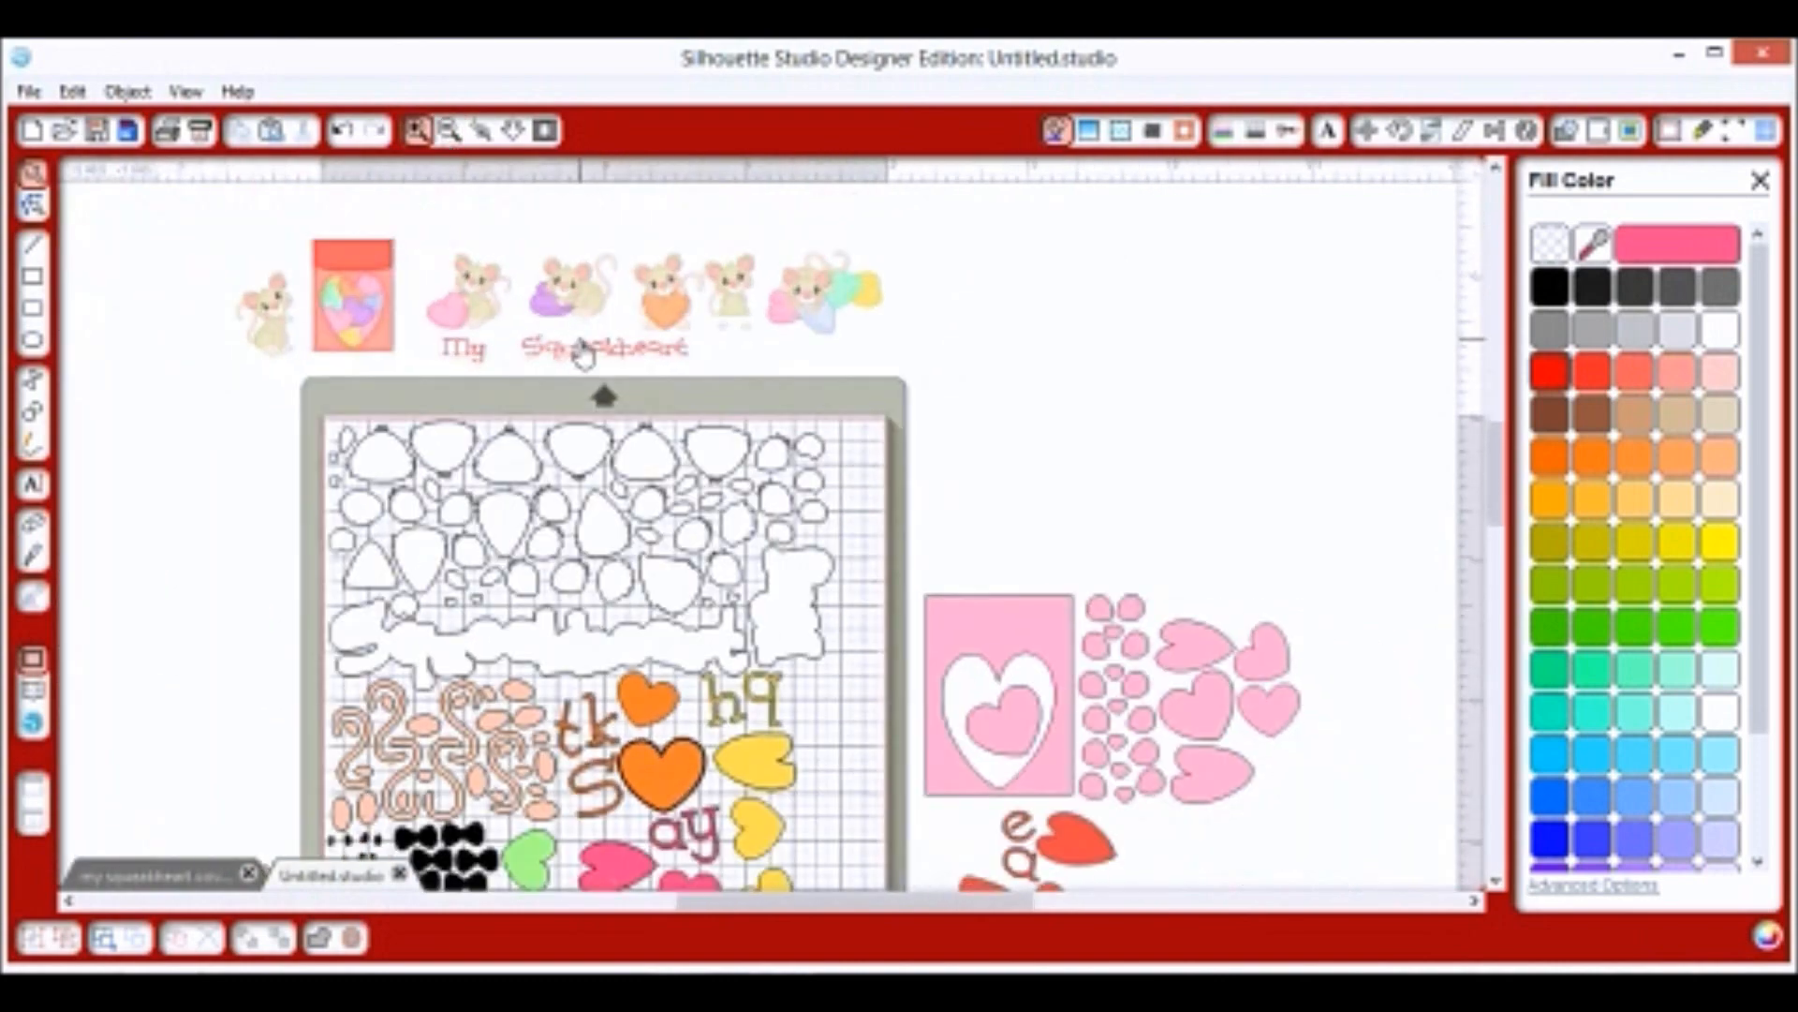
pyautogui.scroll(1, 586, 350)
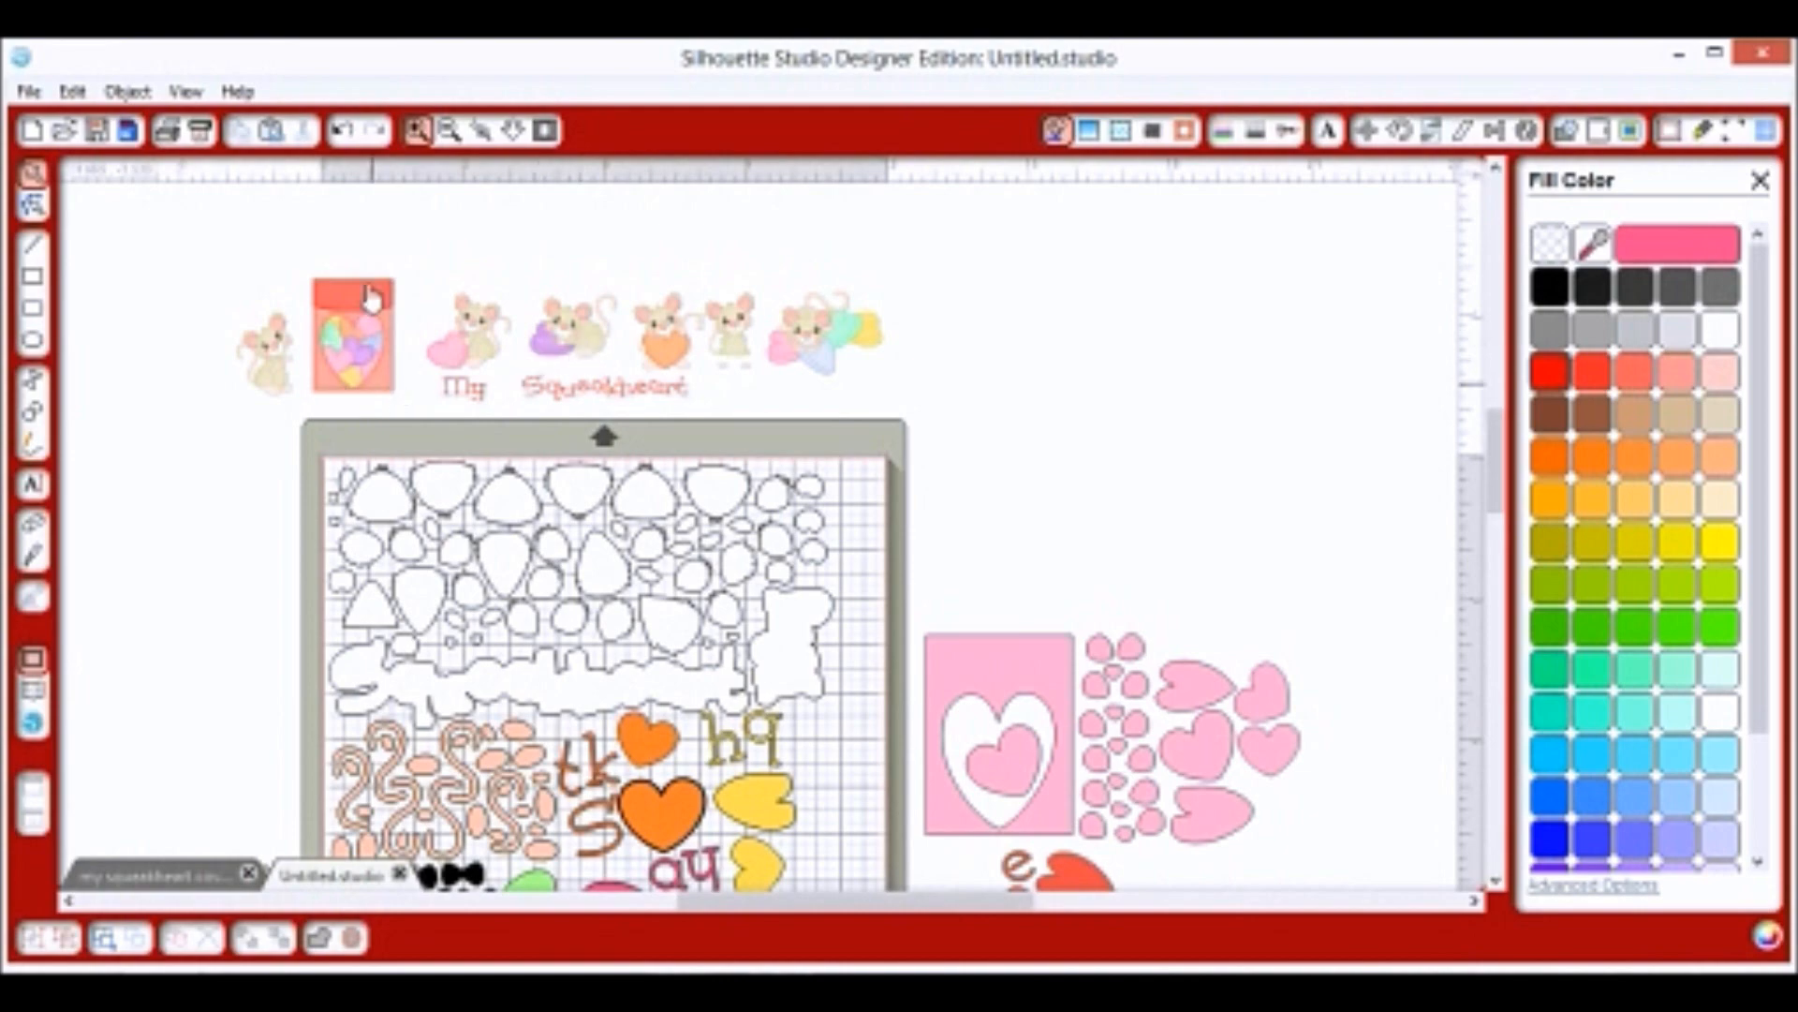
pyautogui.hotkey('ctrl', 'z')
pyautogui.click(419, 132)
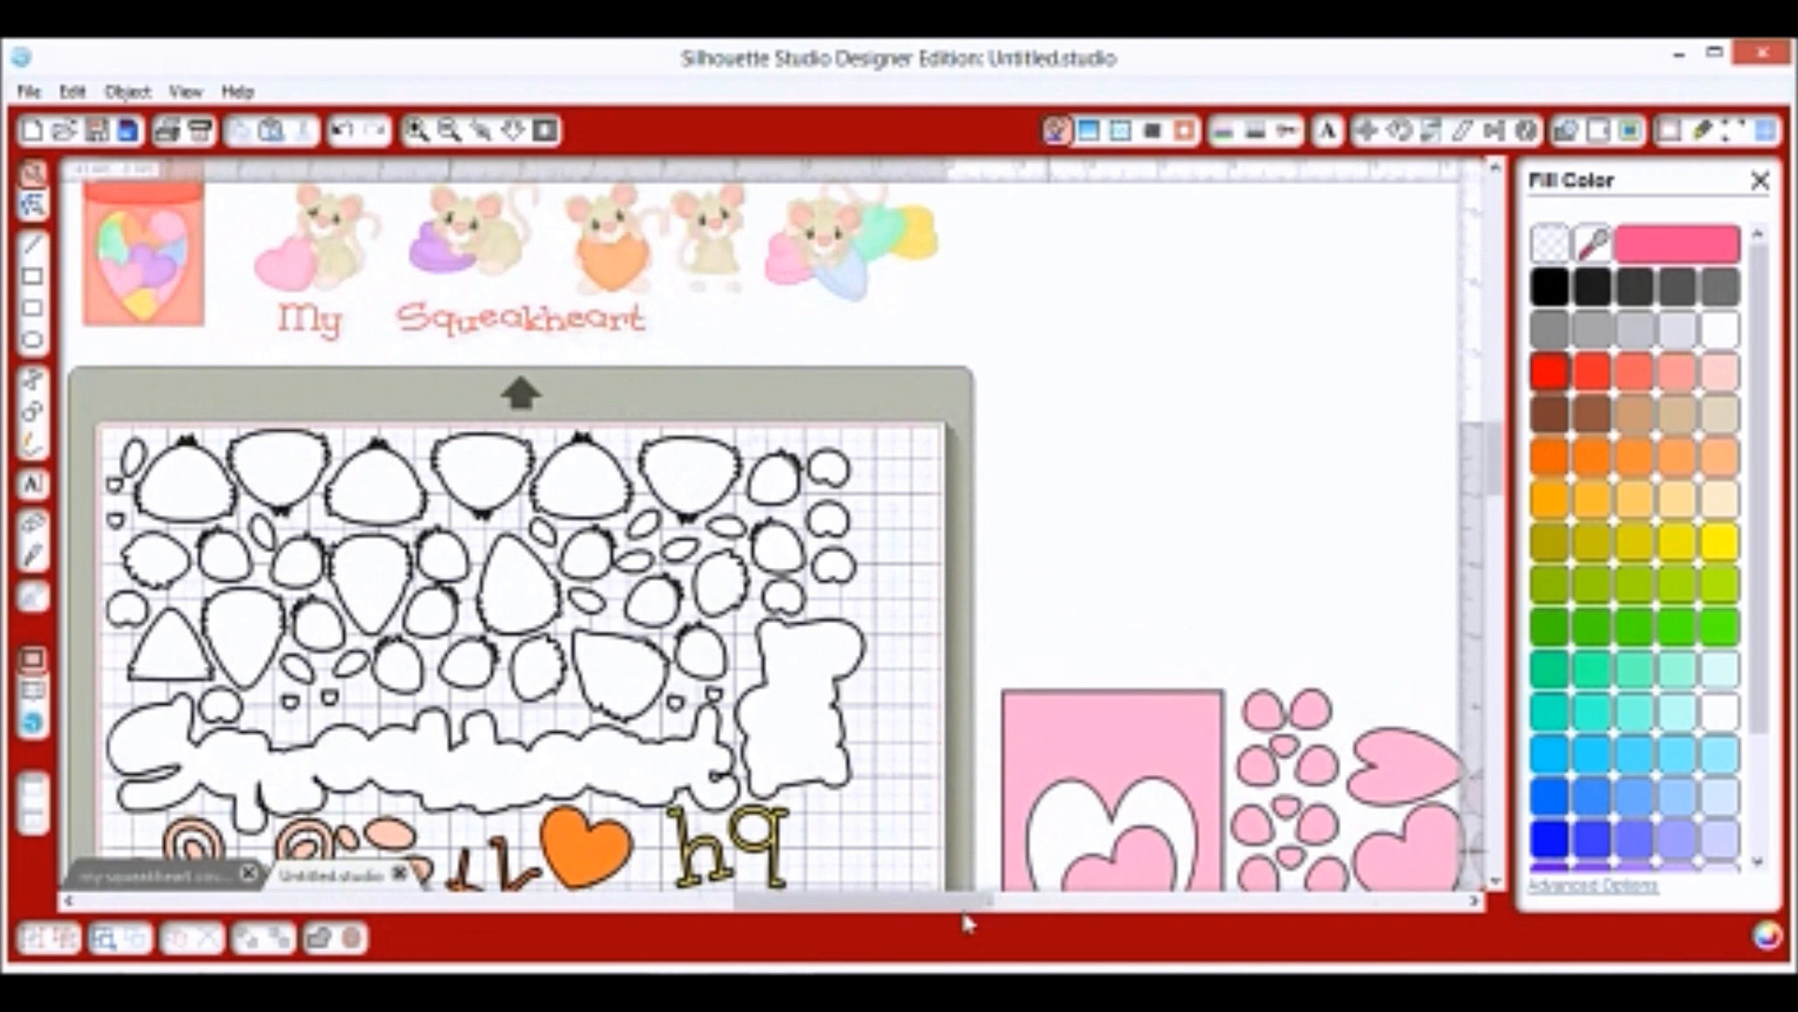
pyautogui.hscroll(-3, 907, 915)
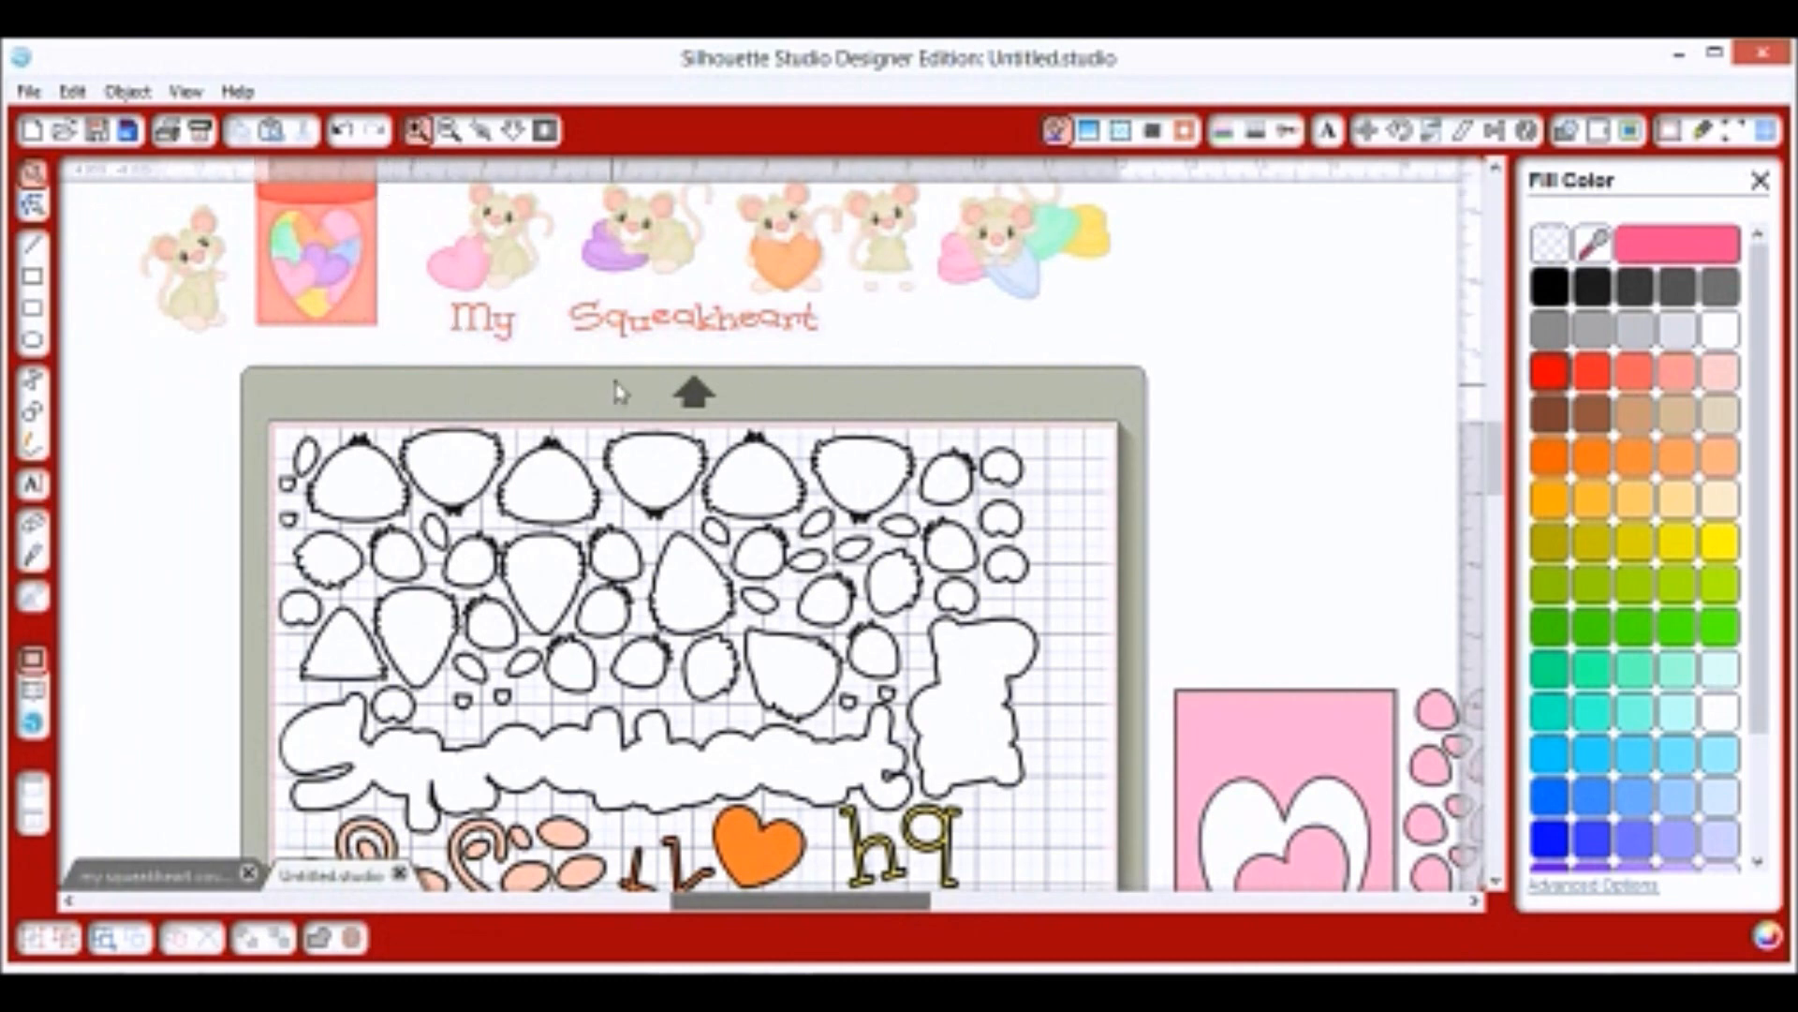
pyautogui.scroll(1, 617, 391)
pyautogui.scroll(3, 558, 327)
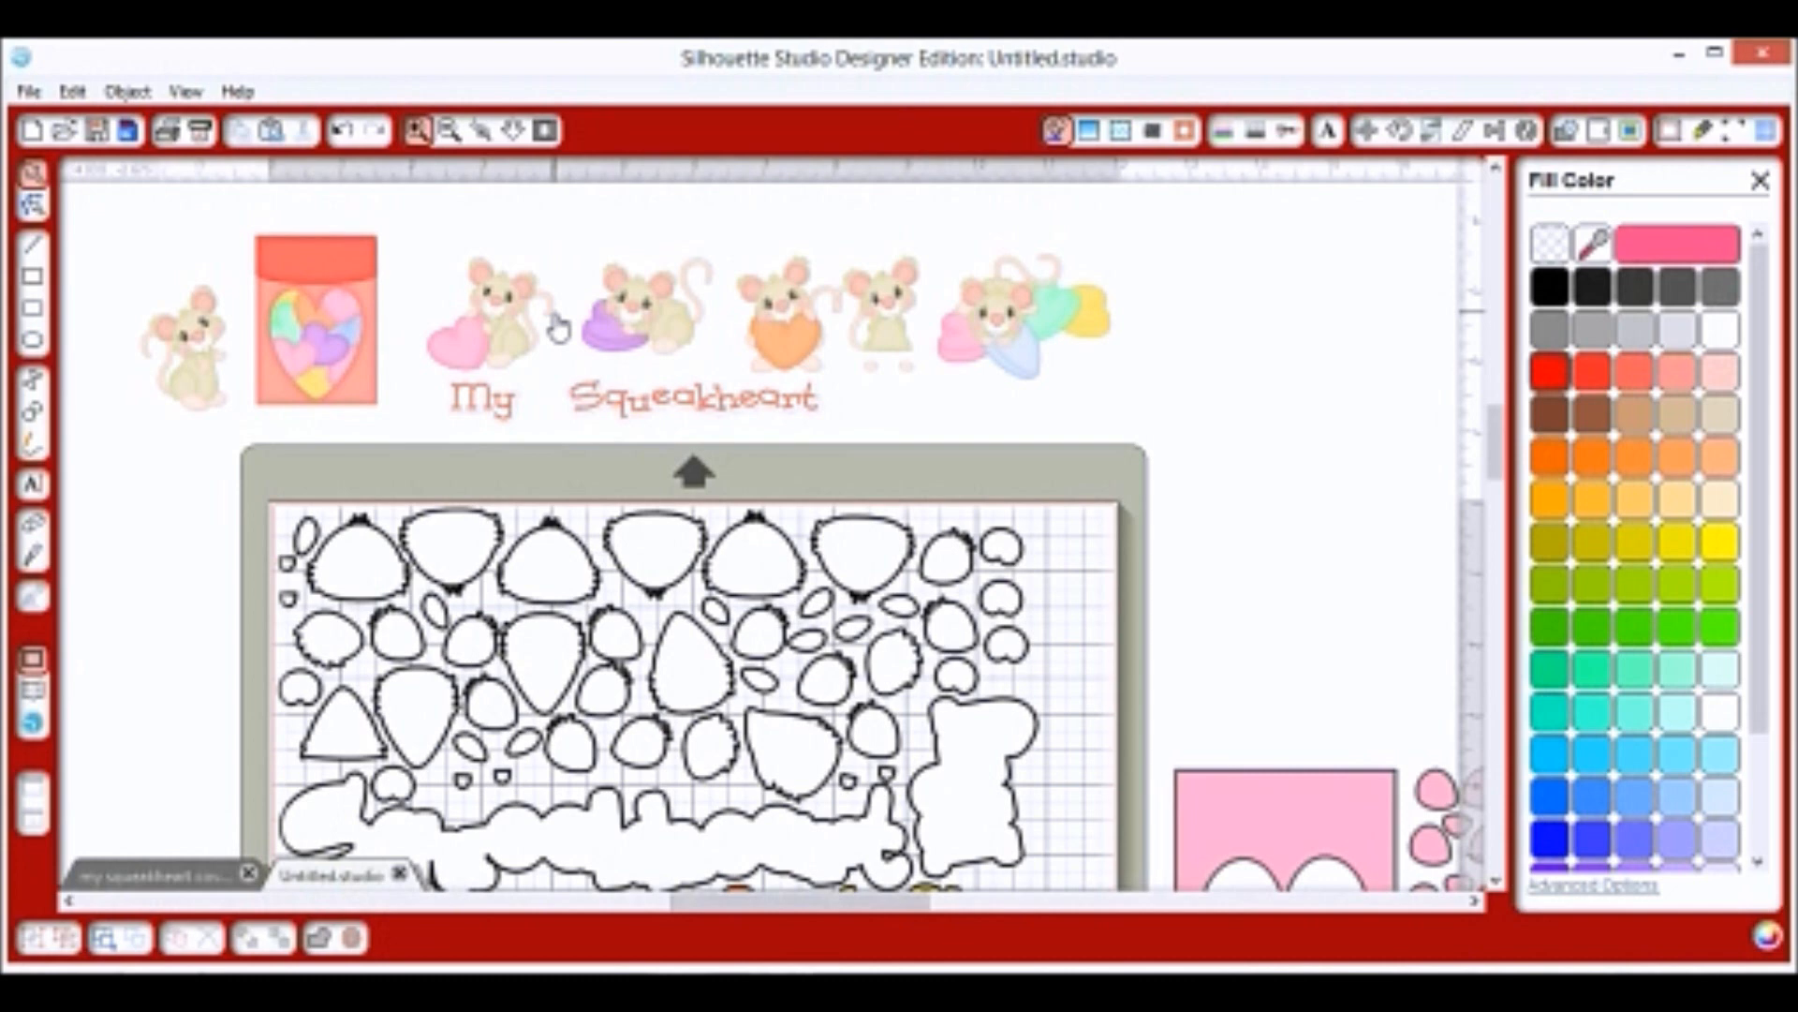
pyautogui.click(145, 881)
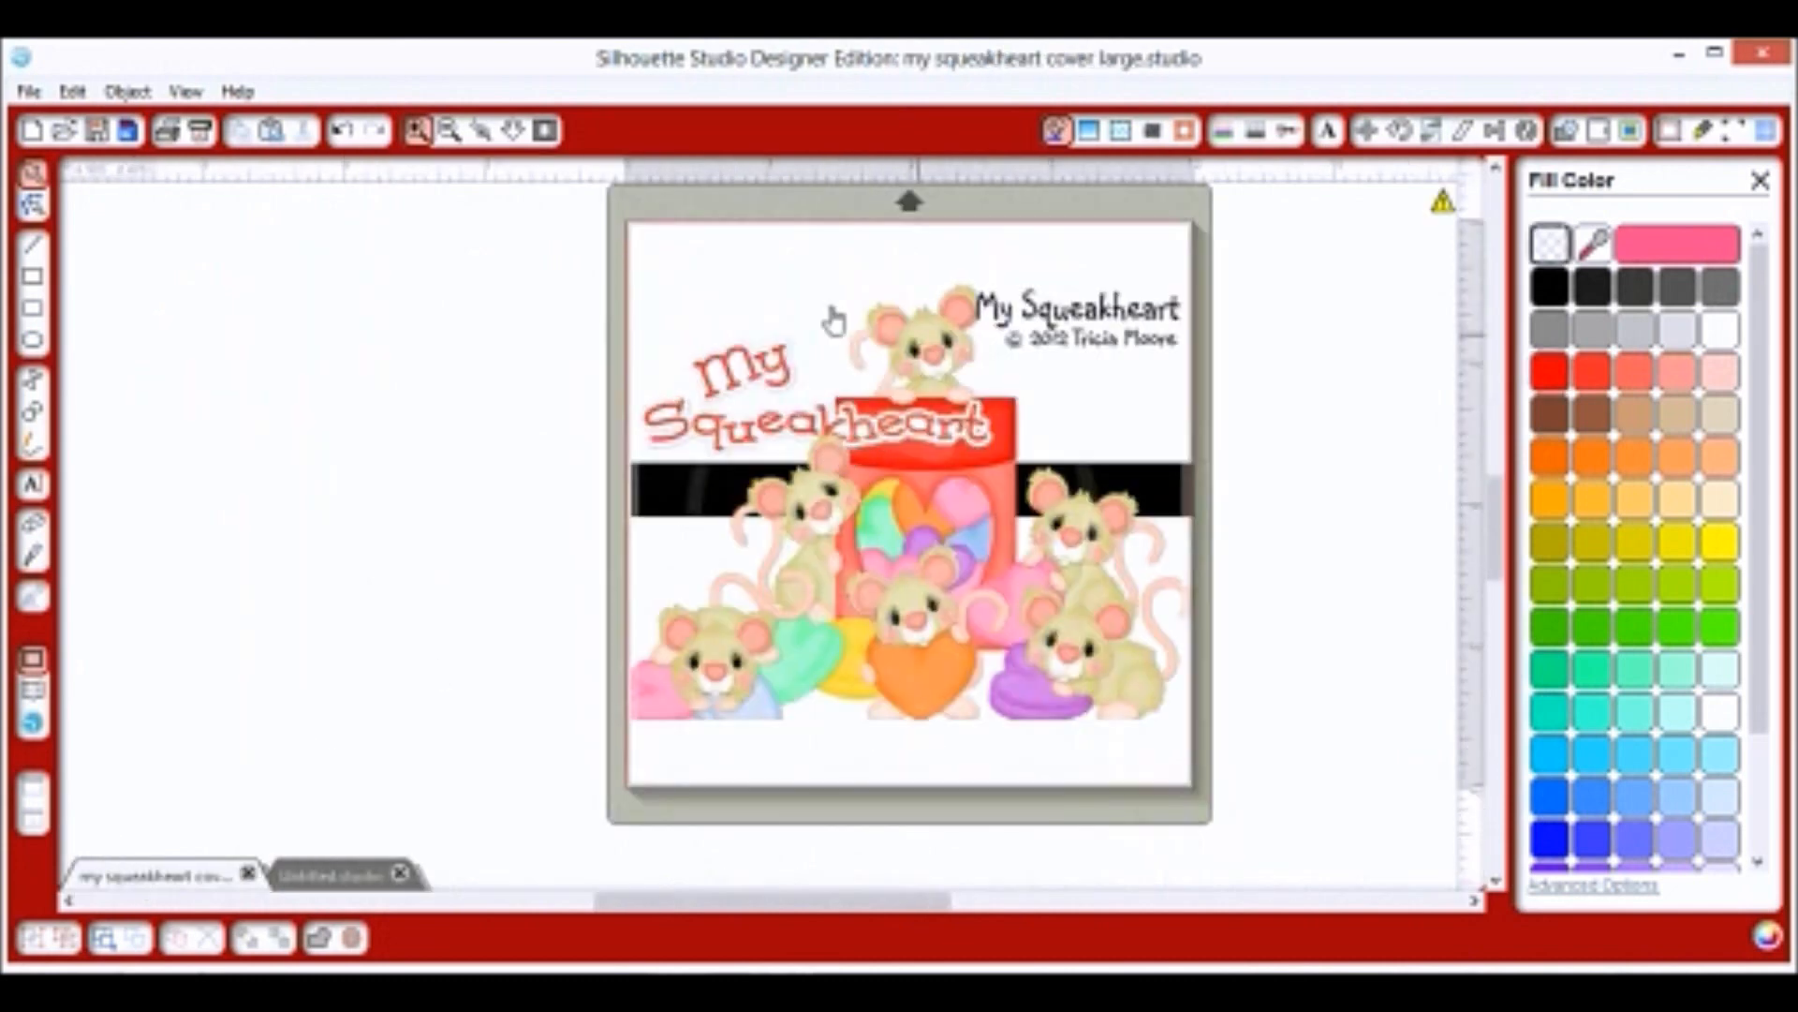